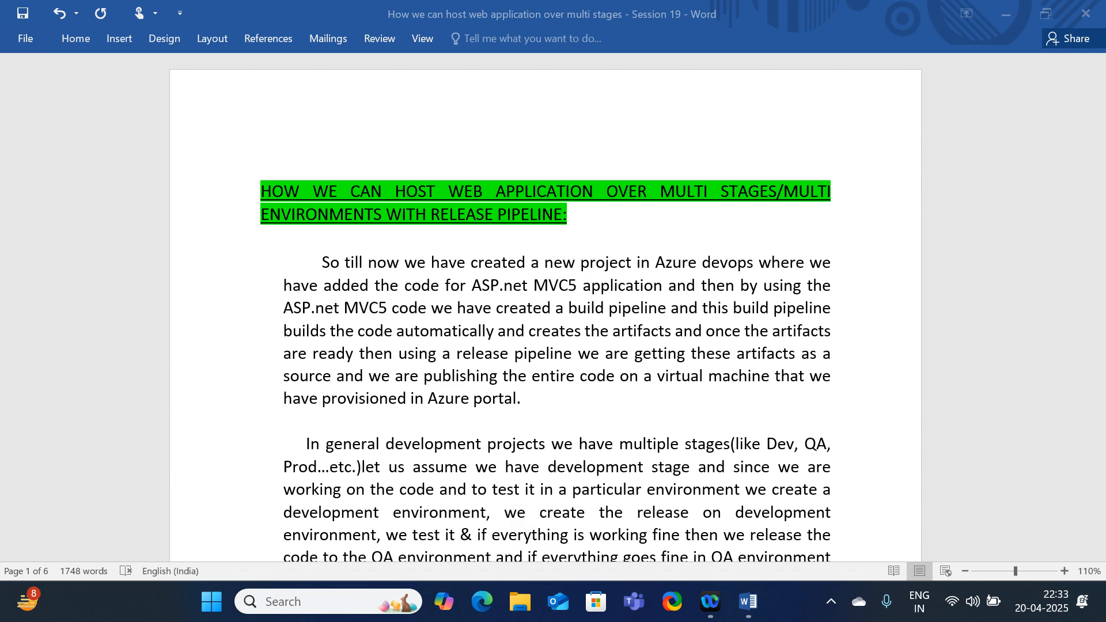
Minimize the Word session notes and launch Google Chrome from the desktop
{"action": "left_click", "coordinate": [997, 13]}
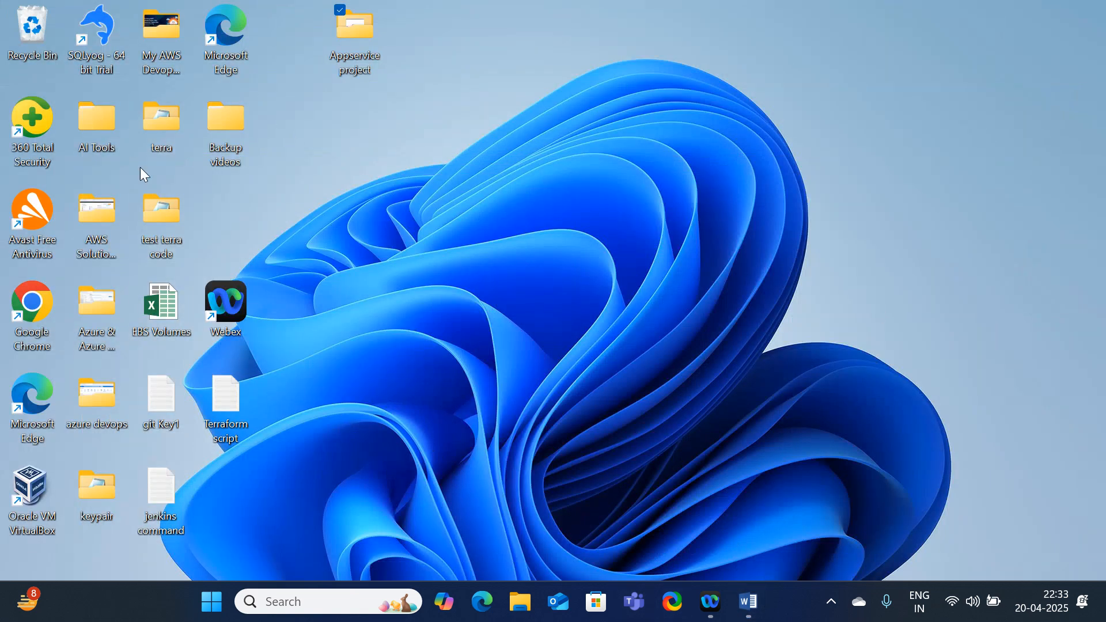
{"action": "double_click", "coordinate": [26, 326]}
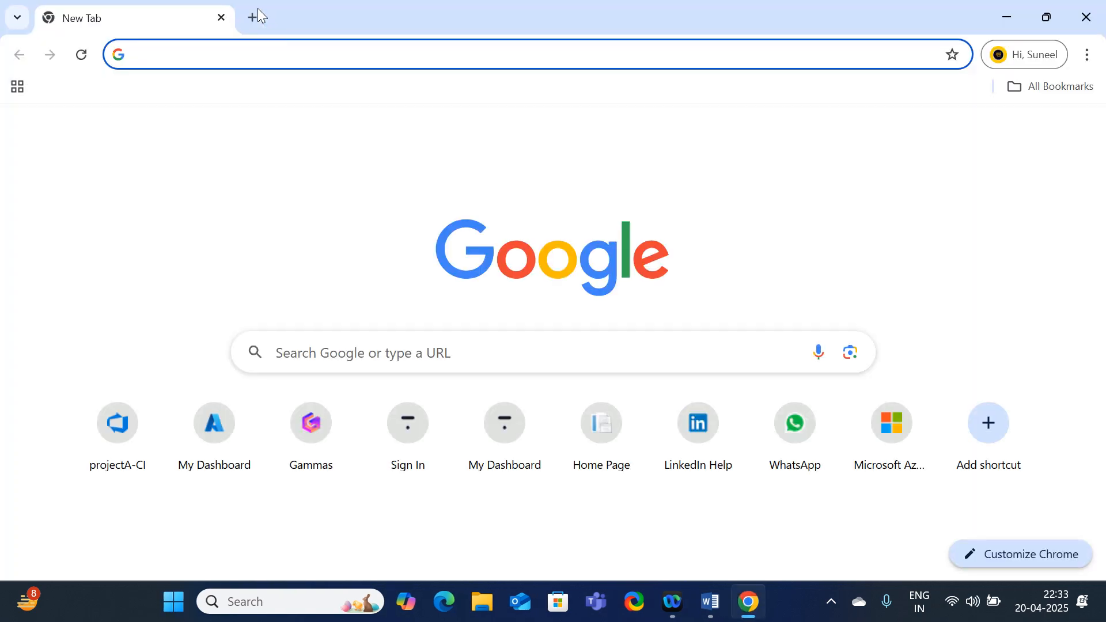
Load dev.azure.com in a new tab and go to the list of projects
{"action": "left_click", "coordinate": [255, 17]}
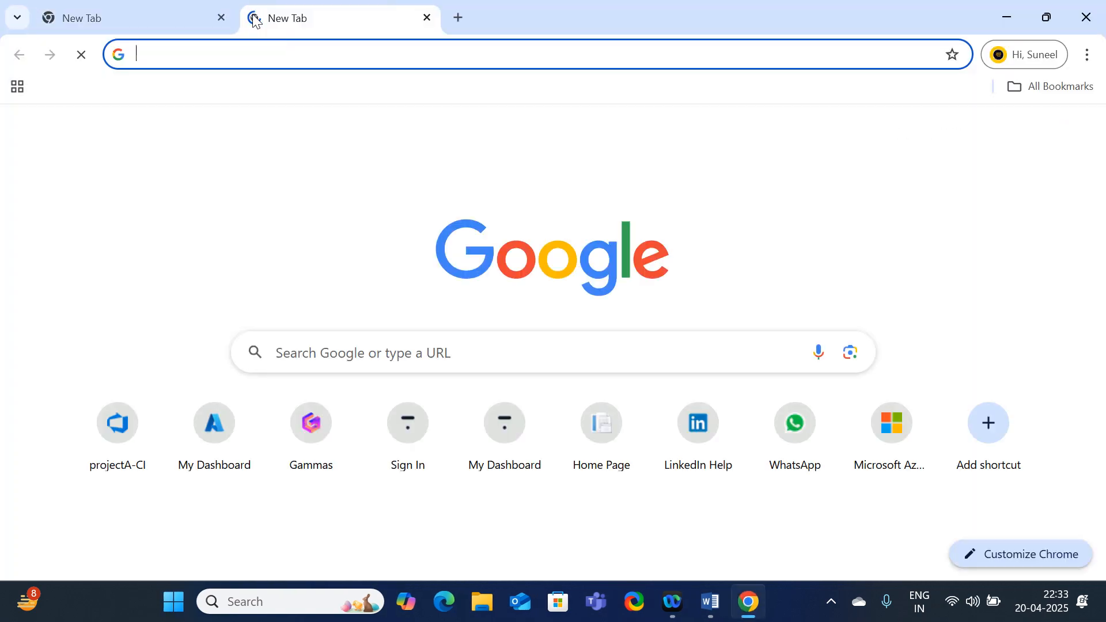
{"action": "type", "text": "dev"}
{"action": "key", "text": "Return"}
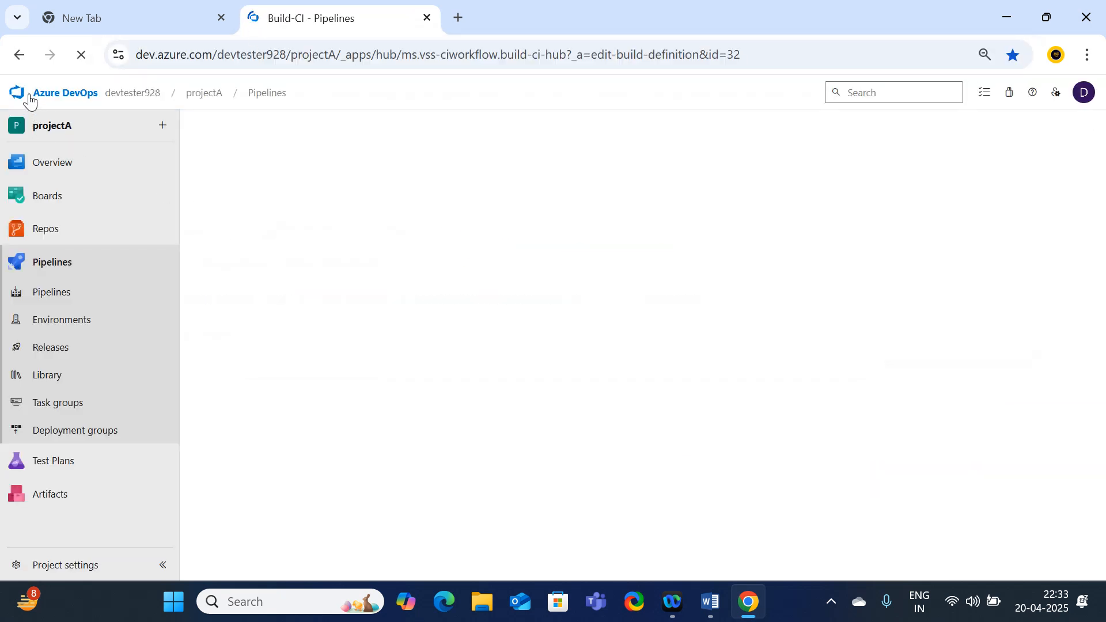
{"action": "left_click", "coordinate": [38, 97]}
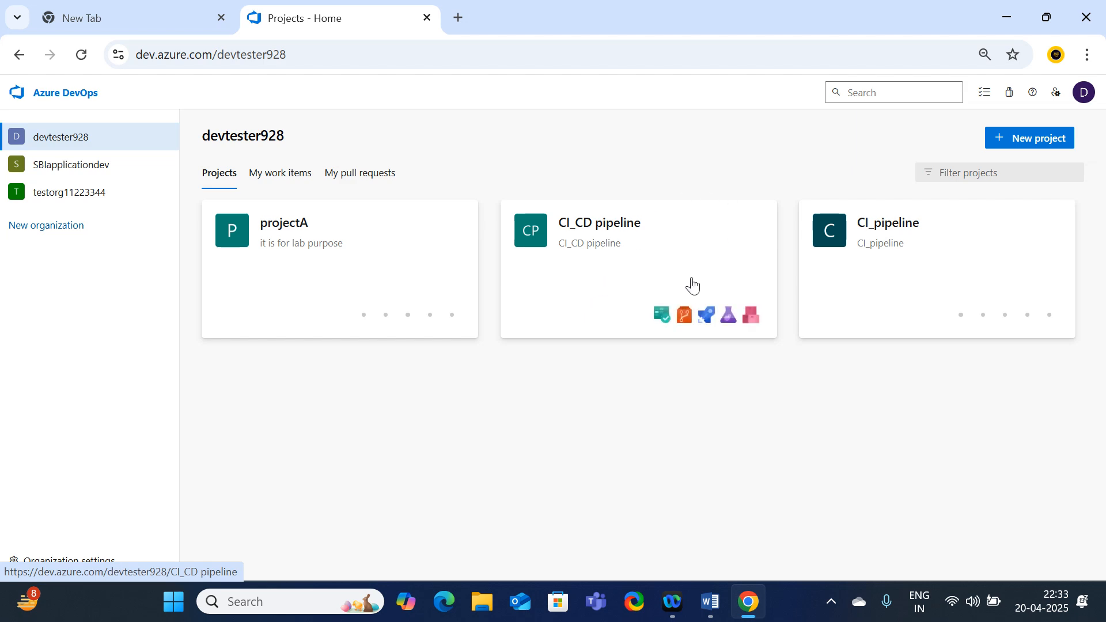
Open the CI_CD pipeline project, view its Repos files, then its Pipelines list
{"action": "left_click", "coordinate": [642, 243]}
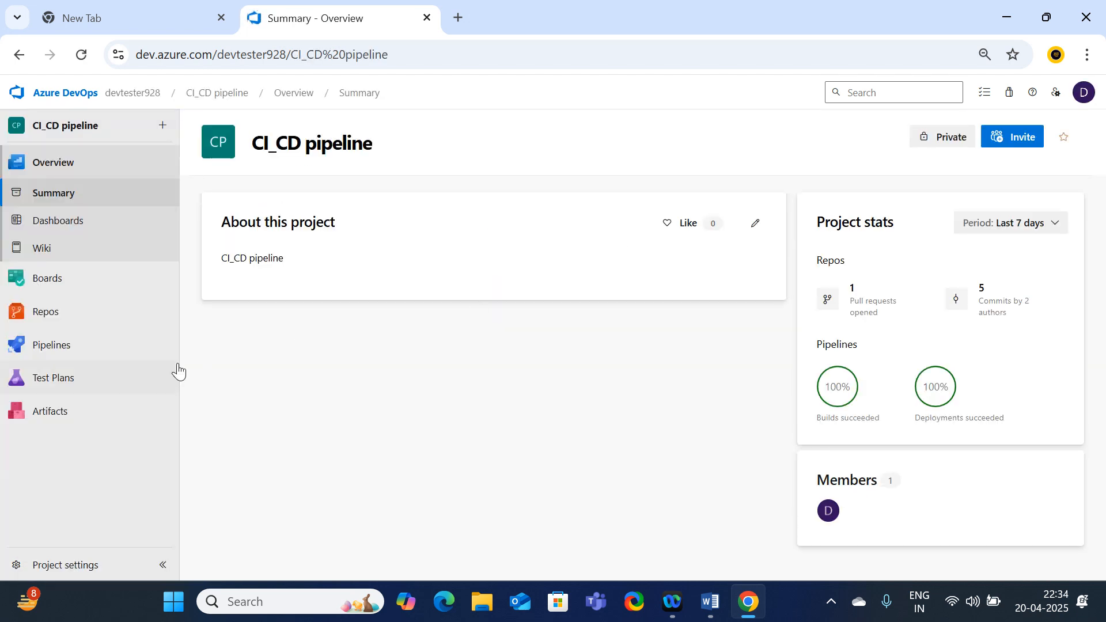
{"action": "mouse_move", "coordinate": [76, 281]}
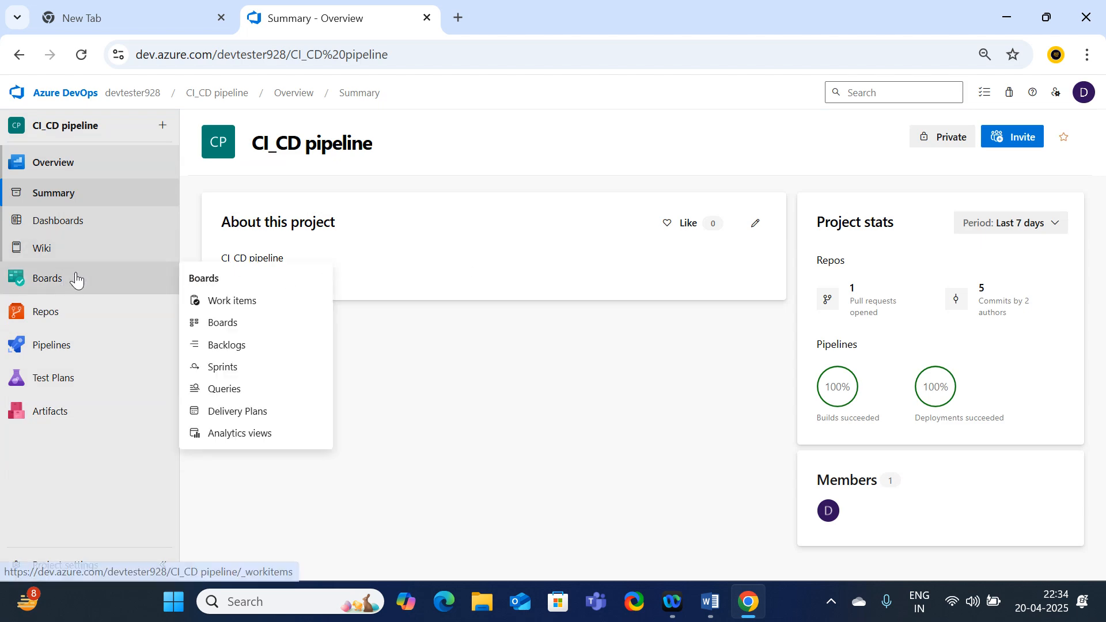
{"action": "left_click", "coordinate": [66, 315]}
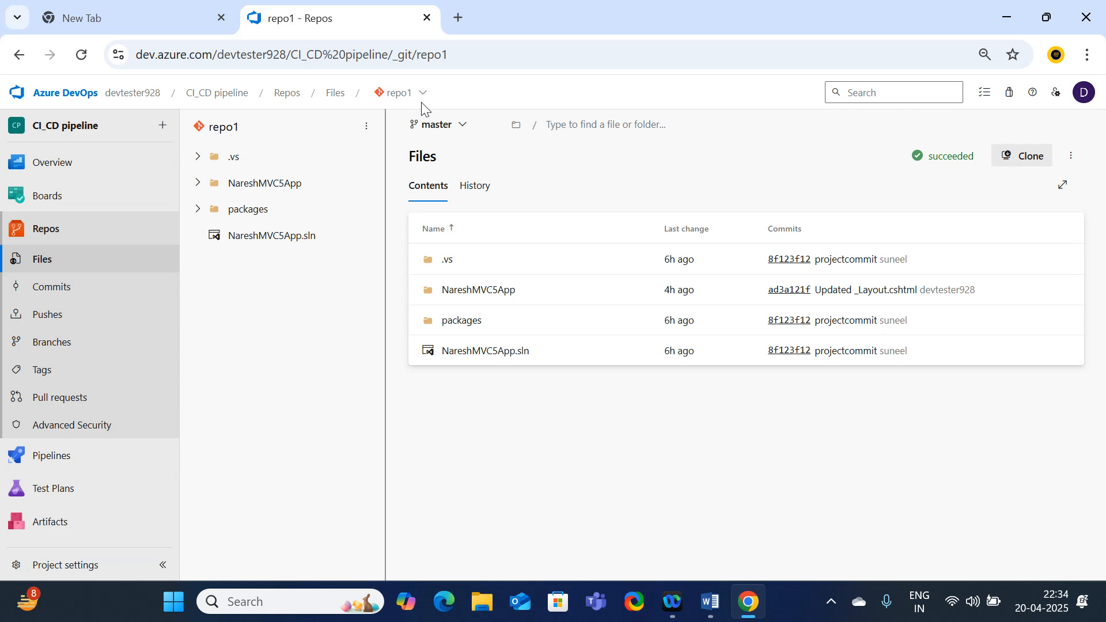
{"action": "left_click", "coordinate": [60, 464]}
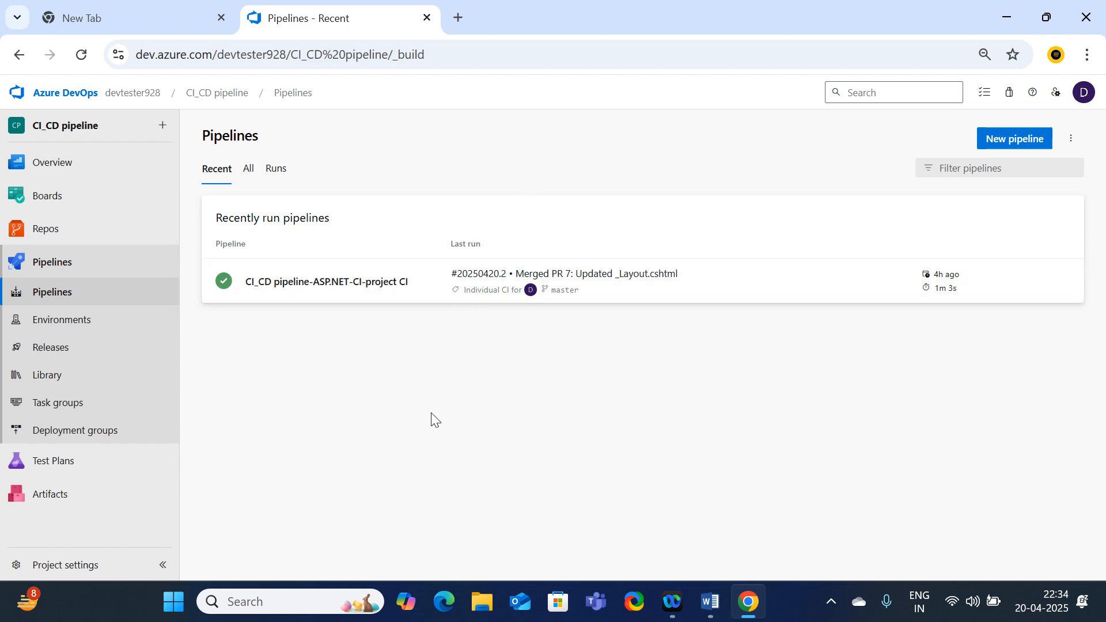
Load portal.azure.com in another browser tab
{"action": "left_click", "coordinate": [459, 18]}
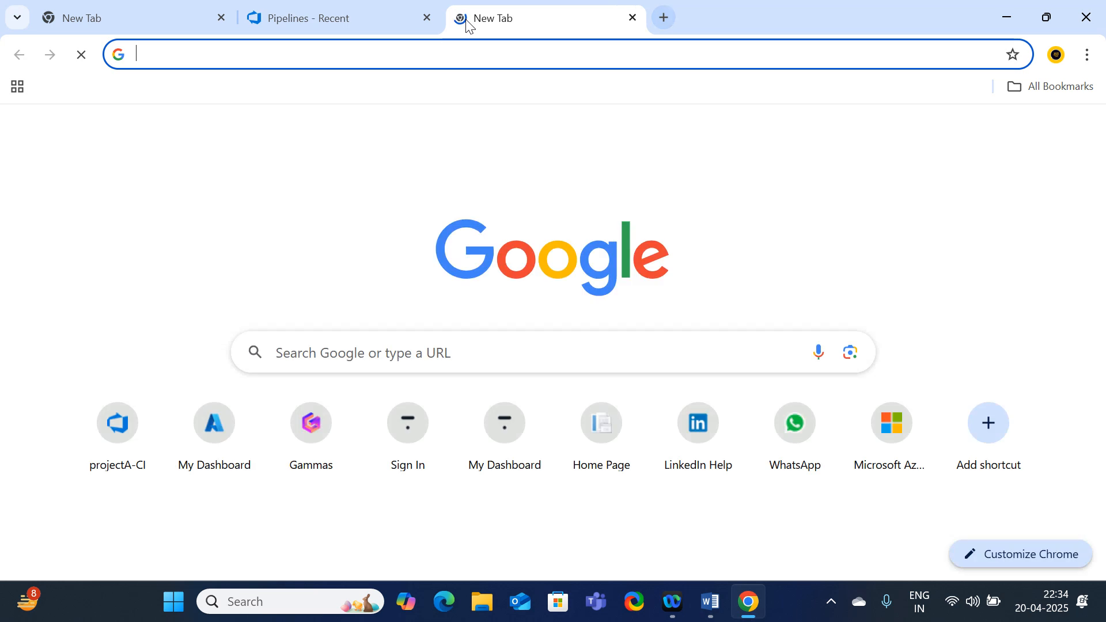
{"action": "type", "text": "portal.azure.com"}
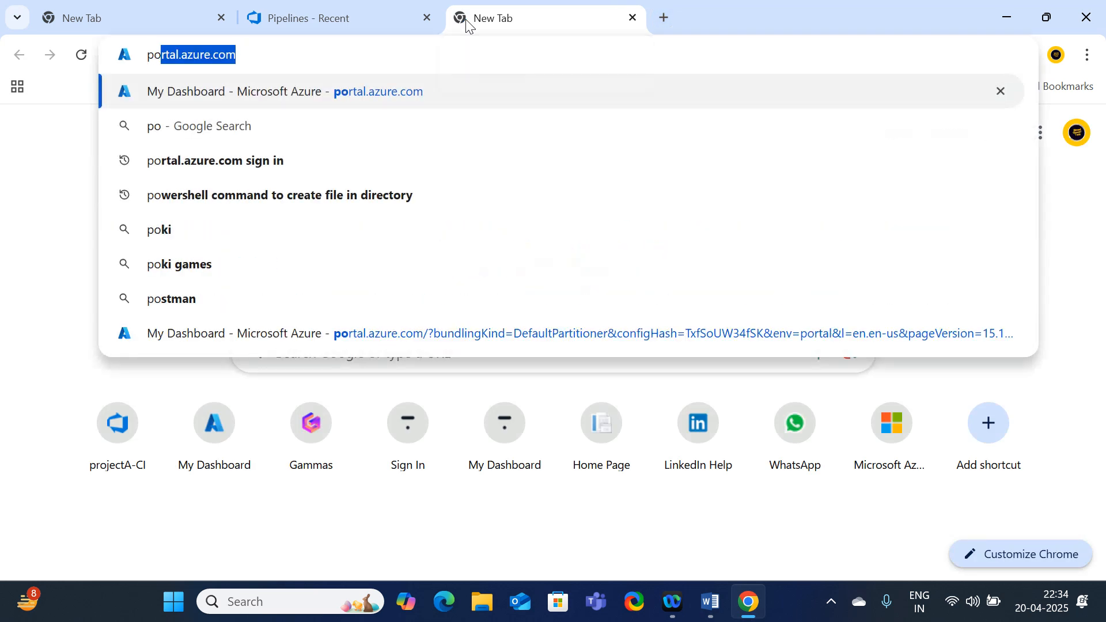
{"action": "key", "text": "Return"}
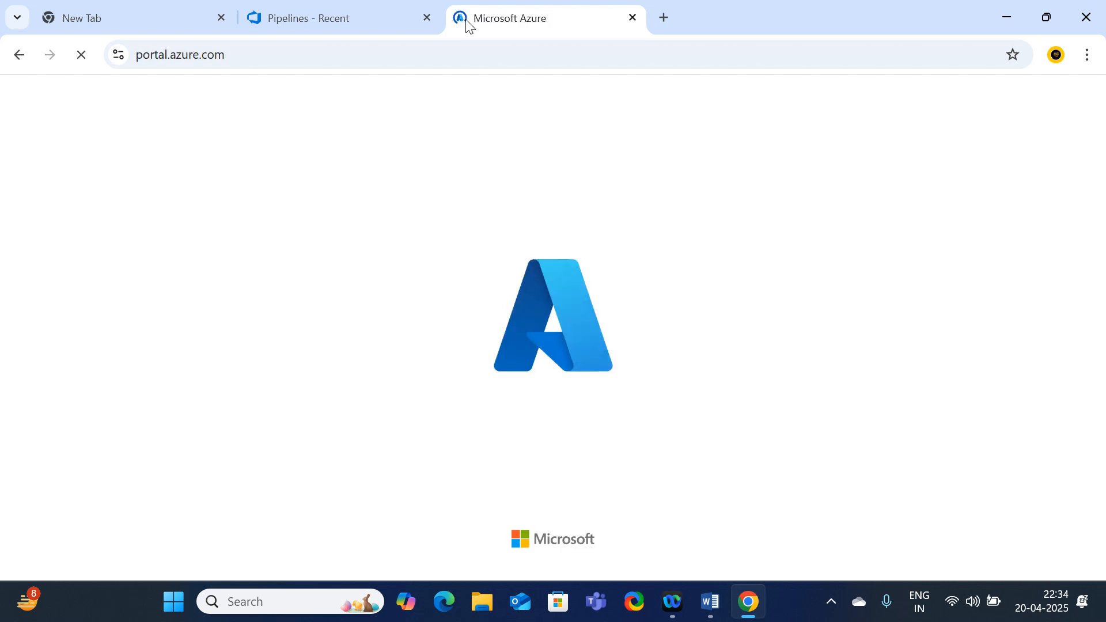
{"action": "left_click", "coordinate": [363, 22]}
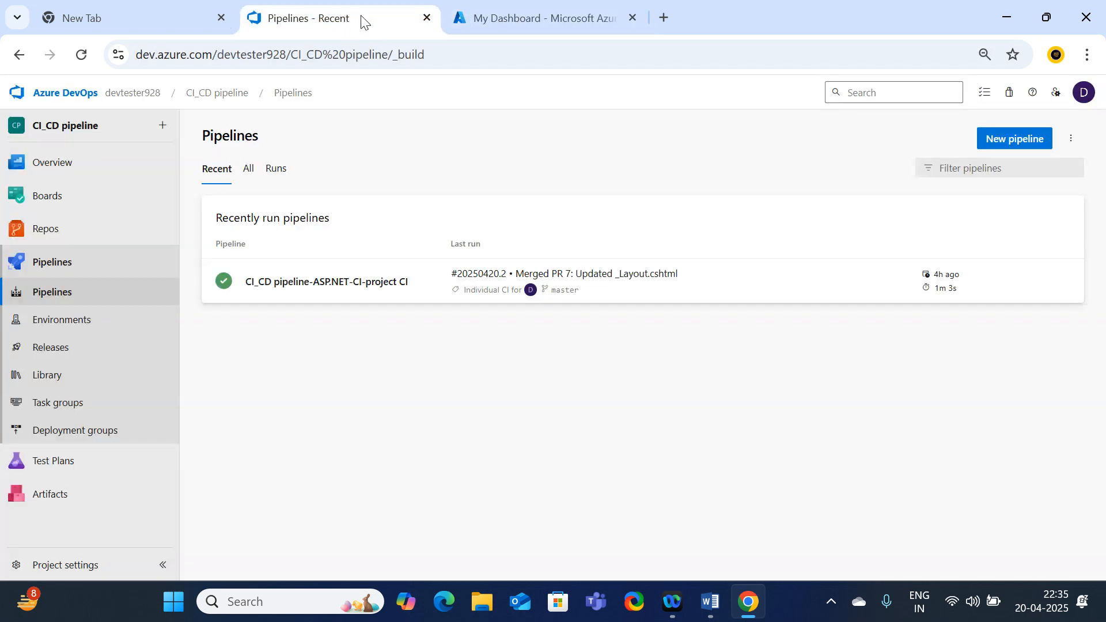
{"action": "left_click", "coordinate": [528, 18]}
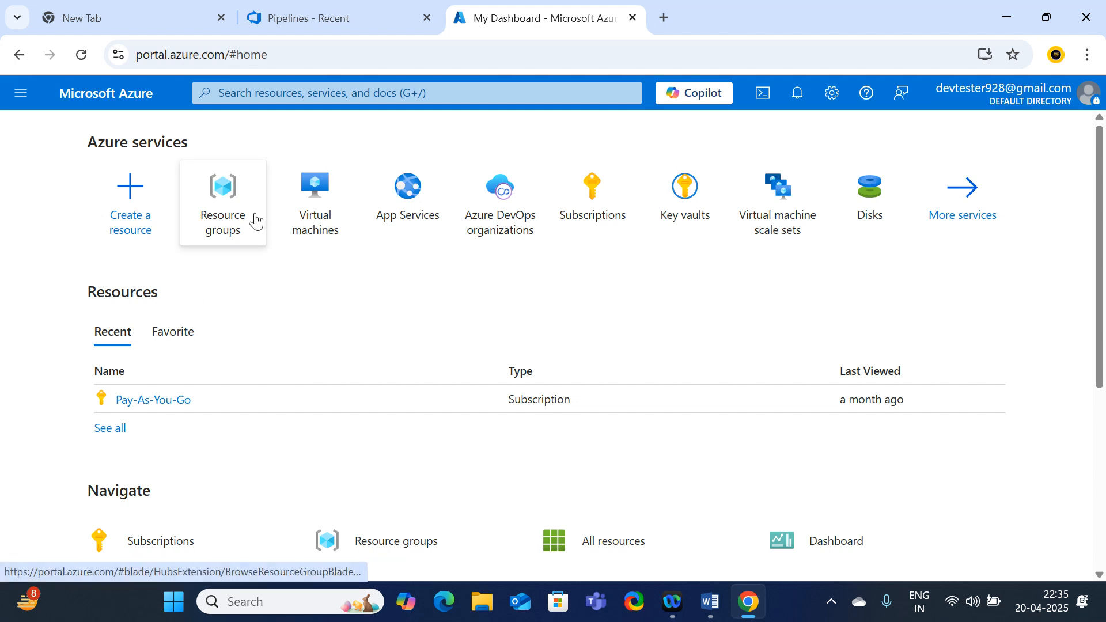
Open Resource groups and start a new resource group
{"action": "mouse_move", "coordinate": [256, 221]}
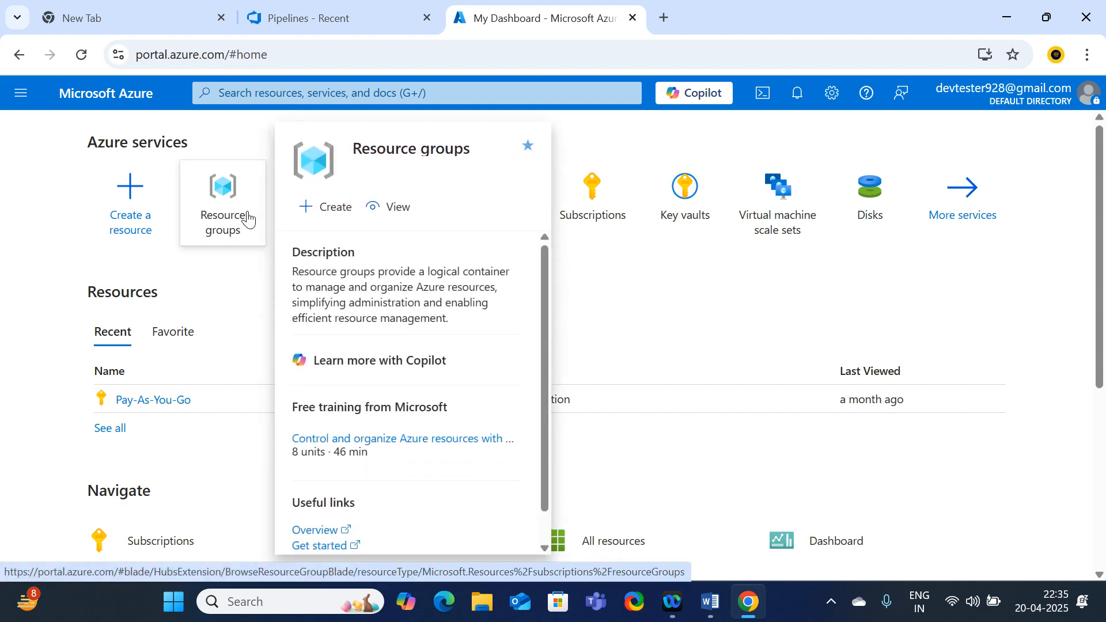
{"action": "left_click", "coordinate": [247, 217]}
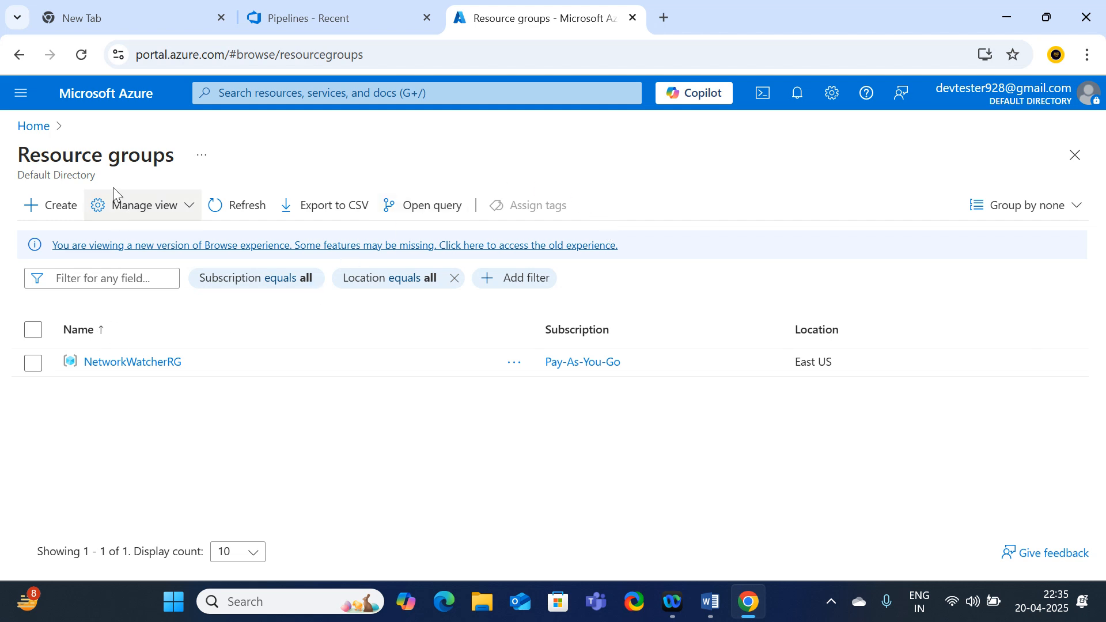
{"action": "left_click", "coordinate": [53, 215]}
Create resource group Rg1 in (Asia Pacific) South India and check it in the Resource groups list
{"action": "left_click", "coordinate": [292, 361]}
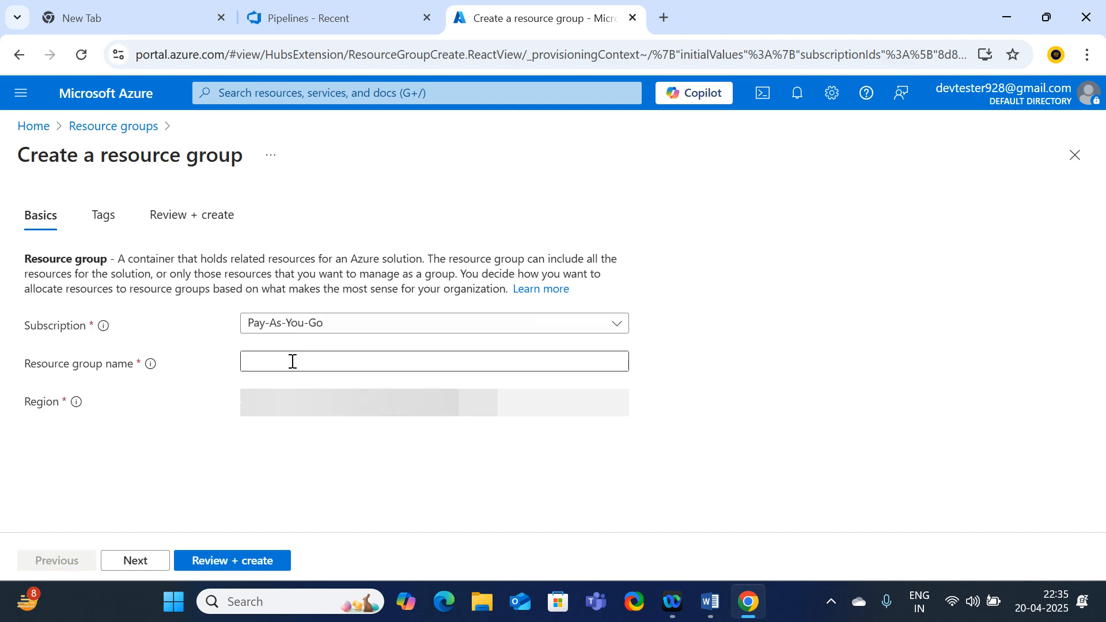
{"action": "type", "text": "Rg1"}
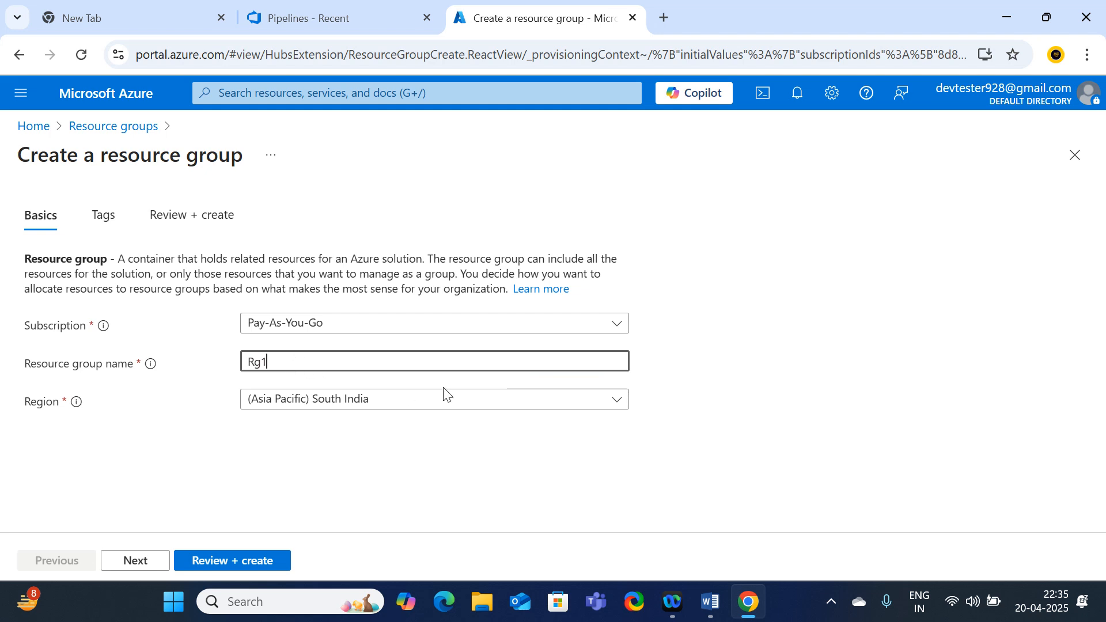
{"action": "left_click", "coordinate": [531, 403]}
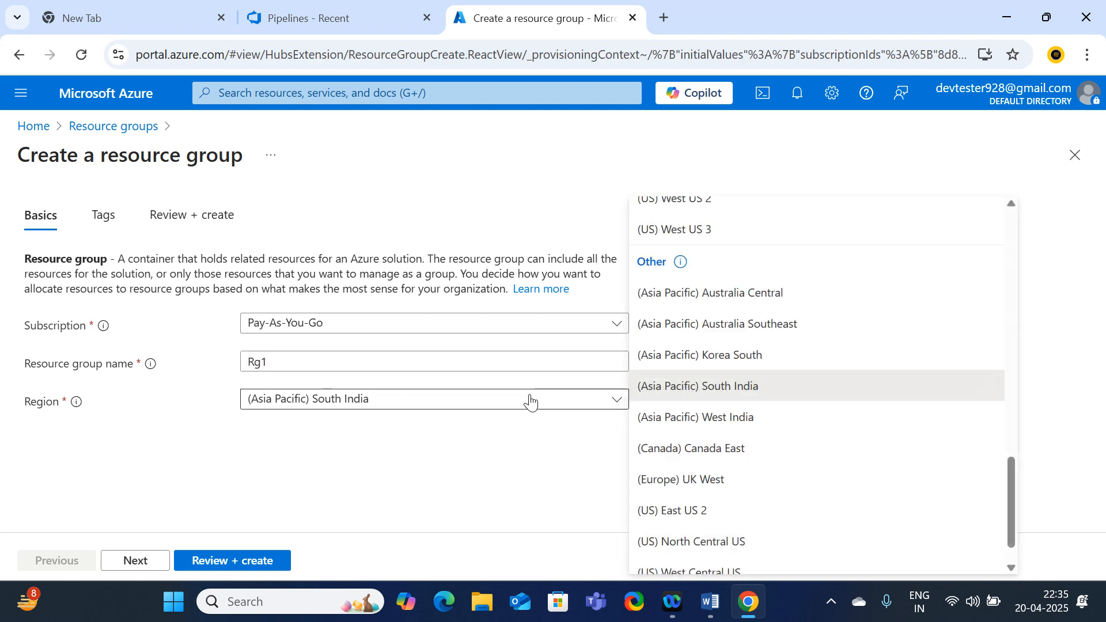
{"action": "left_click", "coordinate": [476, 479]}
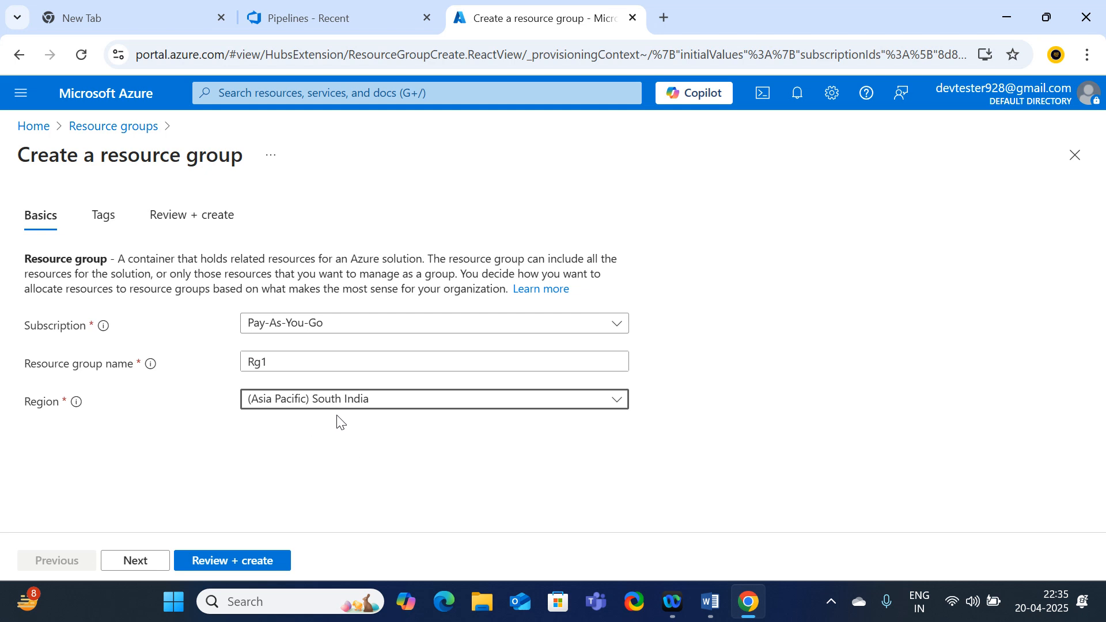
{"action": "left_click", "coordinate": [244, 562]}
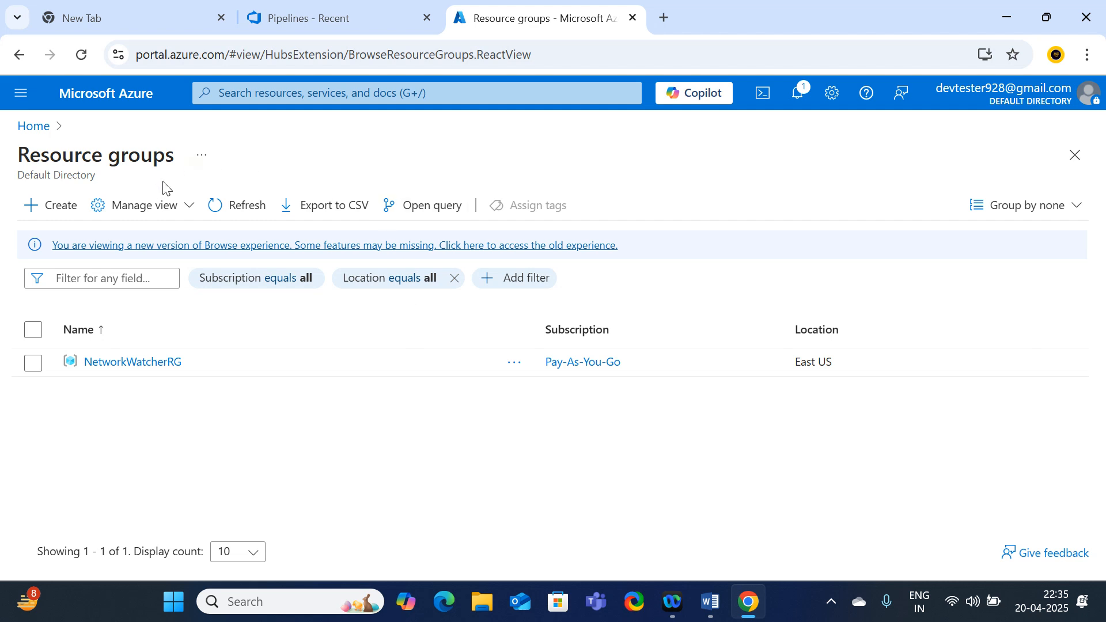
{"action": "left_click", "coordinate": [38, 129]}
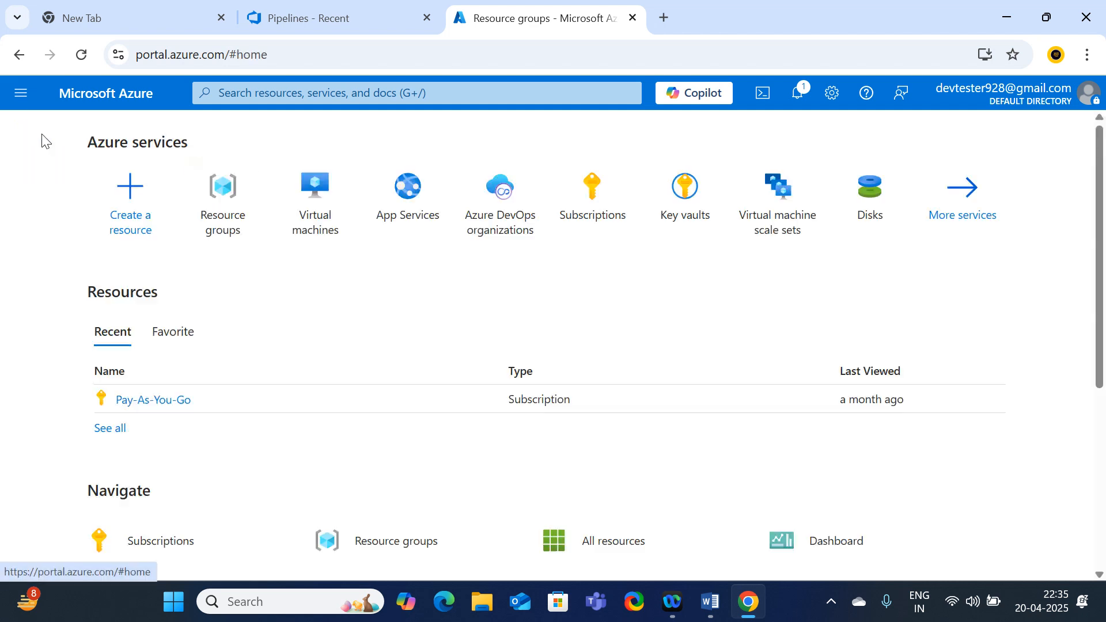
{"action": "left_click", "coordinate": [229, 221]}
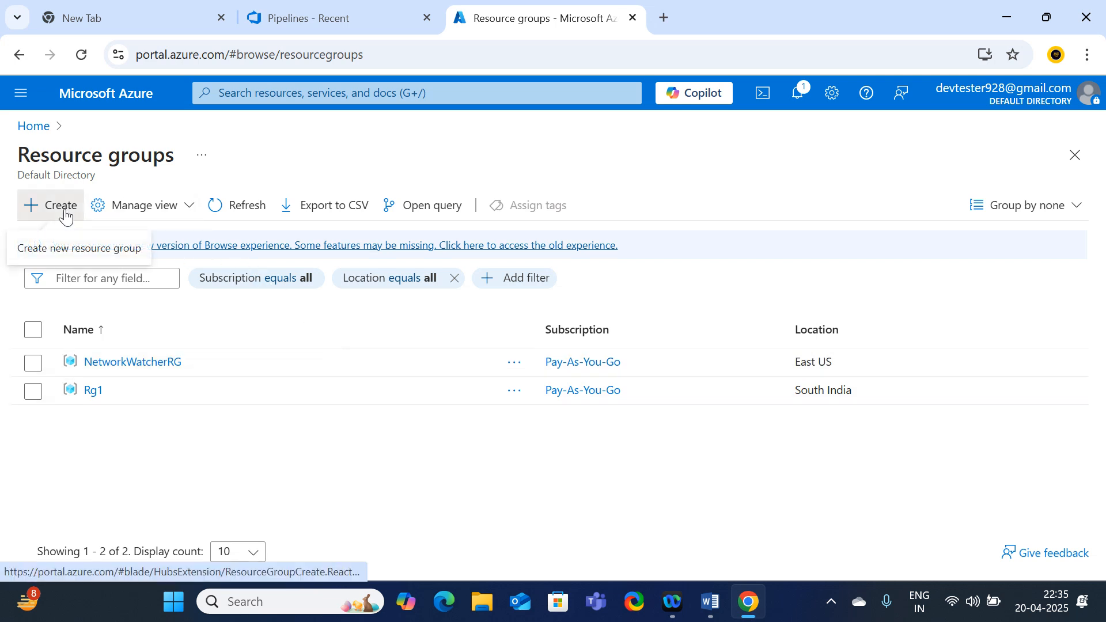
Abandon a second resource group form and open the Virtual machines page from Home
{"action": "left_click", "coordinate": [63, 209]}
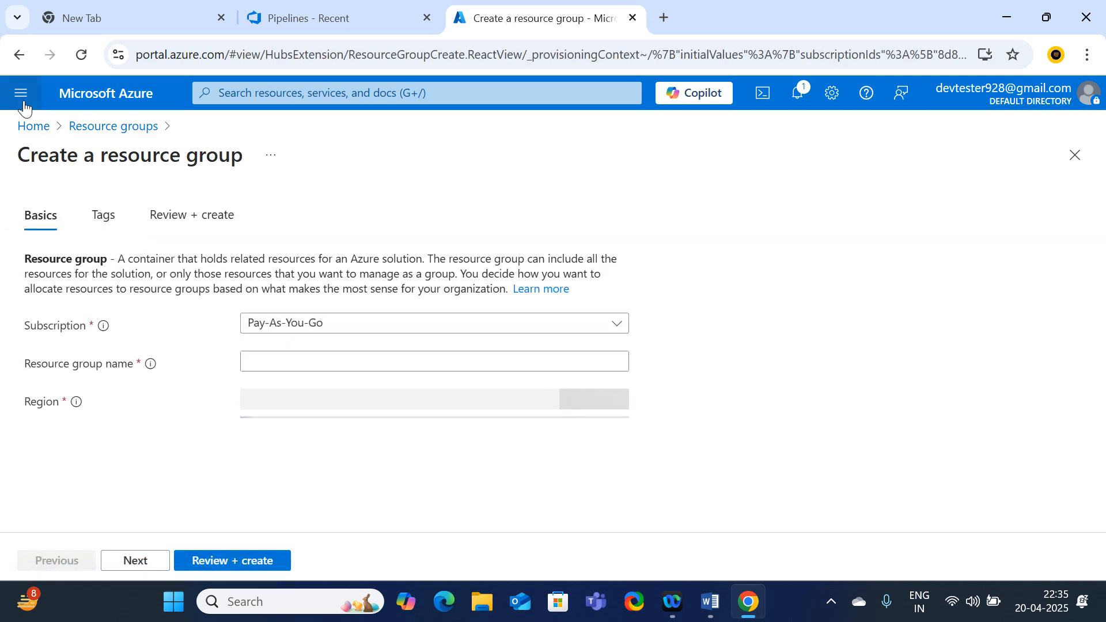
{"action": "left_click", "coordinate": [33, 127]}
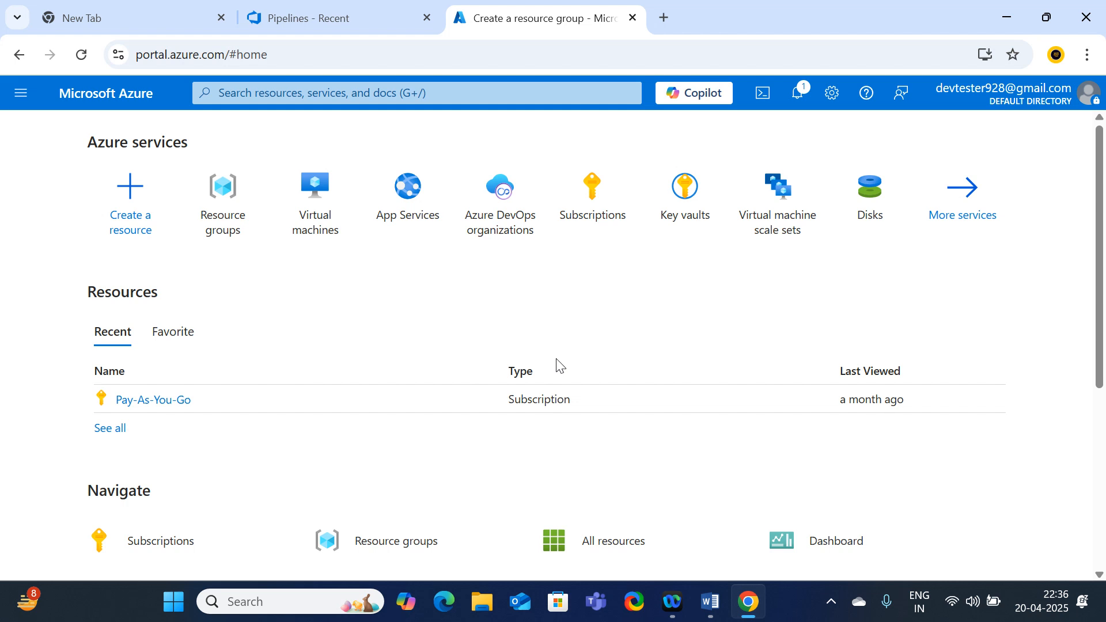
{"action": "left_click", "coordinate": [344, 209]}
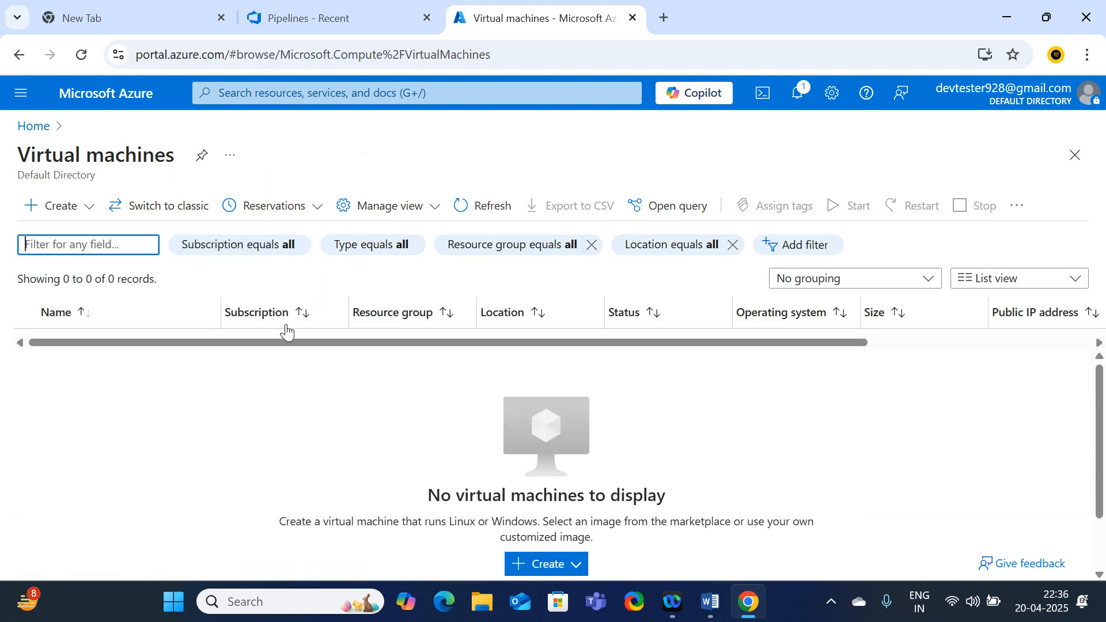
Start a new Azure virtual machine placed in resource group Rg1
{"action": "left_click", "coordinate": [68, 214]}
{"action": "left_click", "coordinate": [63, 250]}
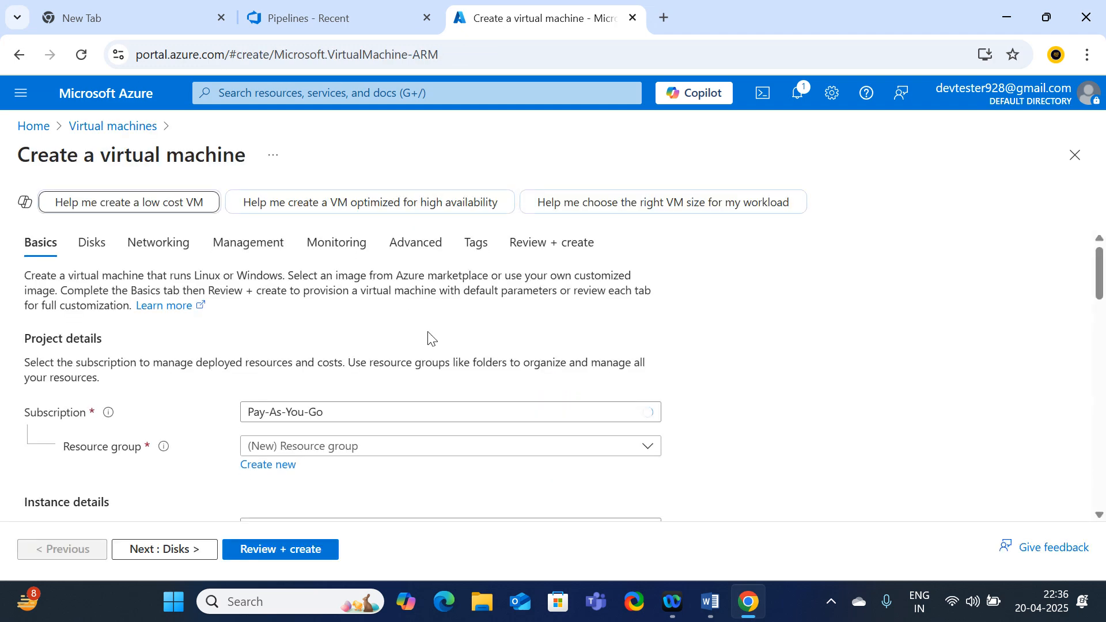
{"action": "scroll", "coordinate": [427, 332], "scroll_direction": "down", "scroll_amount": 3}
{"action": "scroll", "coordinate": [345, 304], "scroll_direction": "up", "scroll_amount": 3}
{"action": "scroll", "coordinate": [194, 390], "scroll_direction": "down", "scroll_amount": 1}
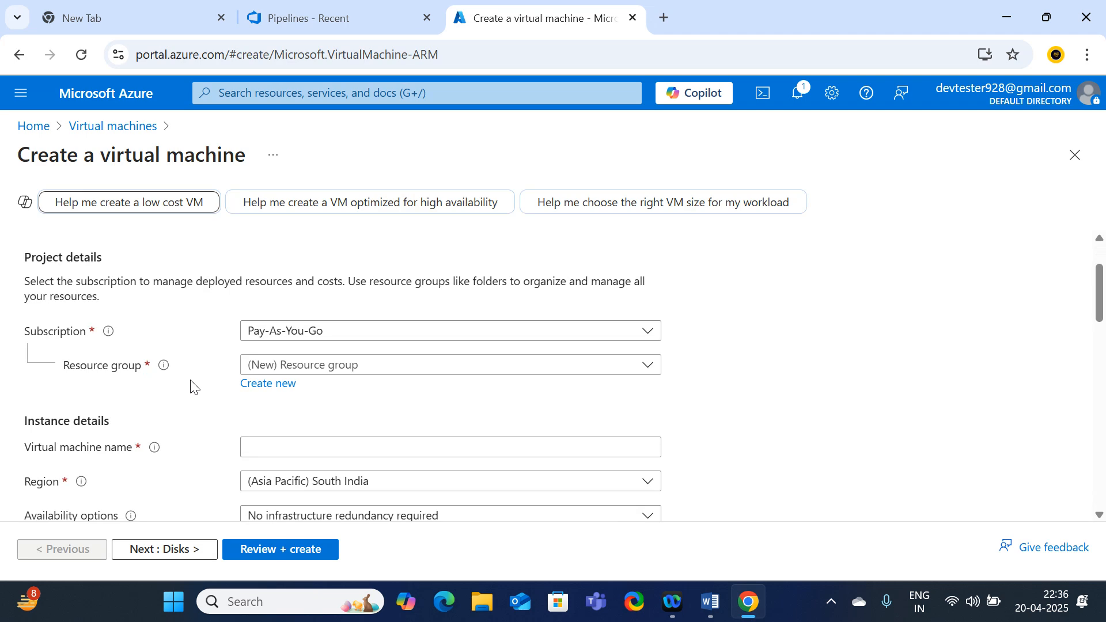
{"action": "left_click", "coordinate": [397, 368]}
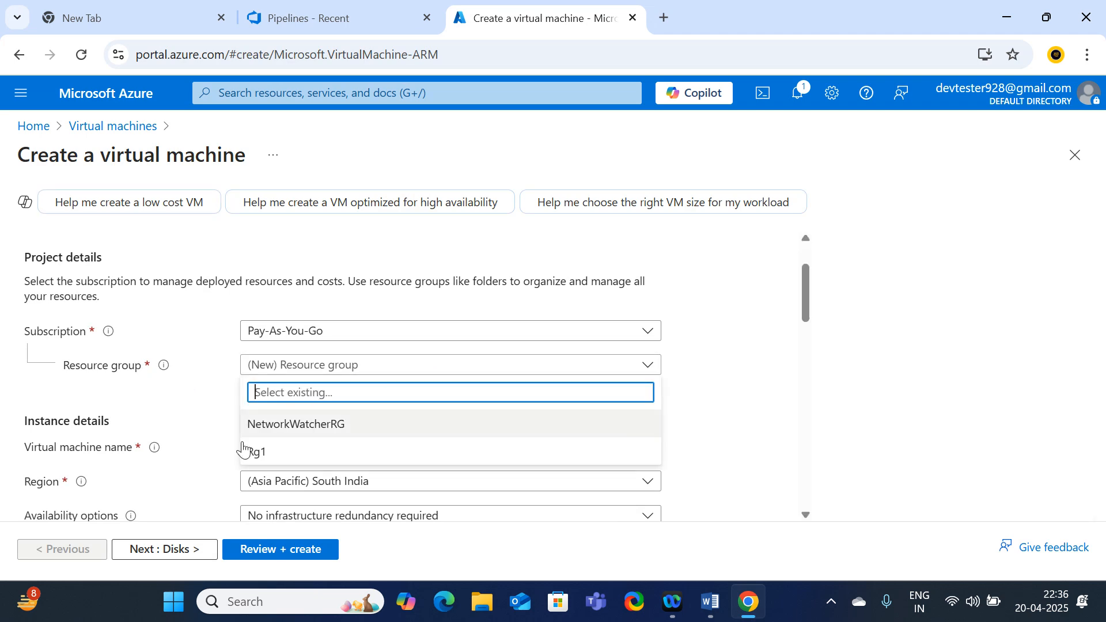
{"action": "left_click", "coordinate": [248, 452]}
Name the virtual machine Dev-vm after the dev-VM and dev_VM attempts are rejected
{"action": "scroll", "coordinate": [323, 421], "scroll_direction": "down", "scroll_amount": 1}
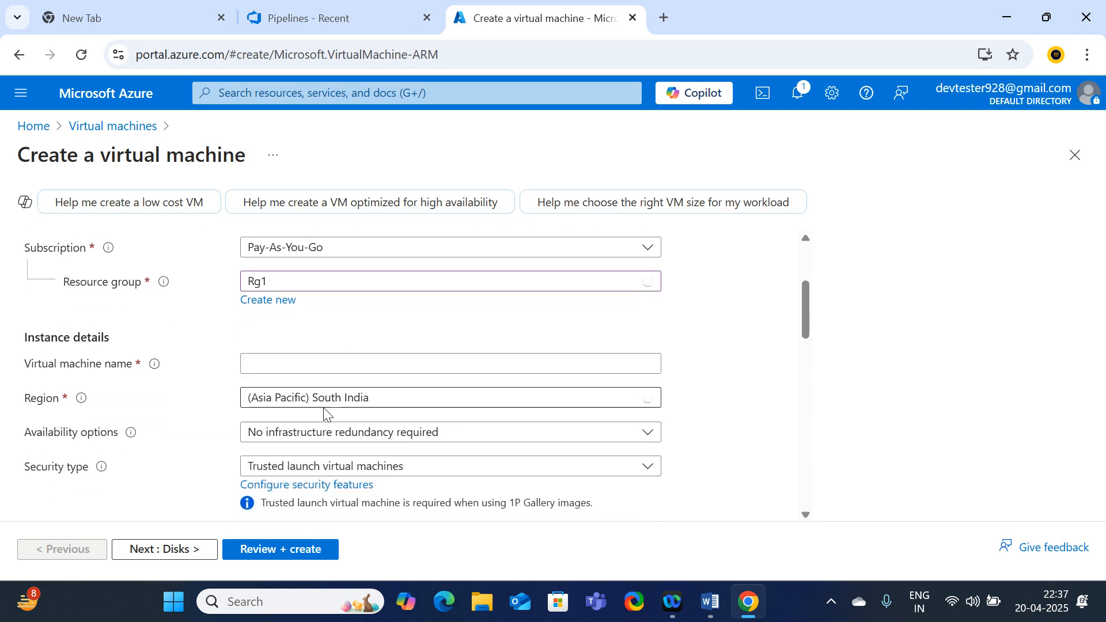
{"action": "left_click", "coordinate": [285, 364]}
{"action": "type", "text": "dev"}
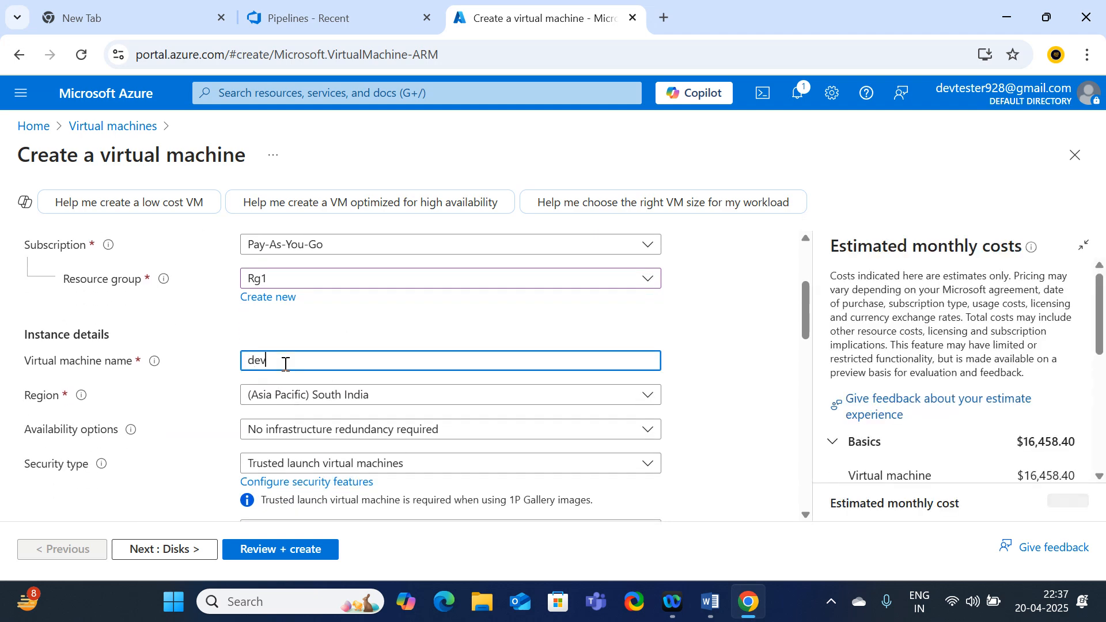
{"action": "scroll", "coordinate": [285, 364], "scroll_direction": "down", "scroll_amount": 2}
{"action": "scroll", "coordinate": [285, 364], "scroll_direction": "up", "scroll_amount": 1}
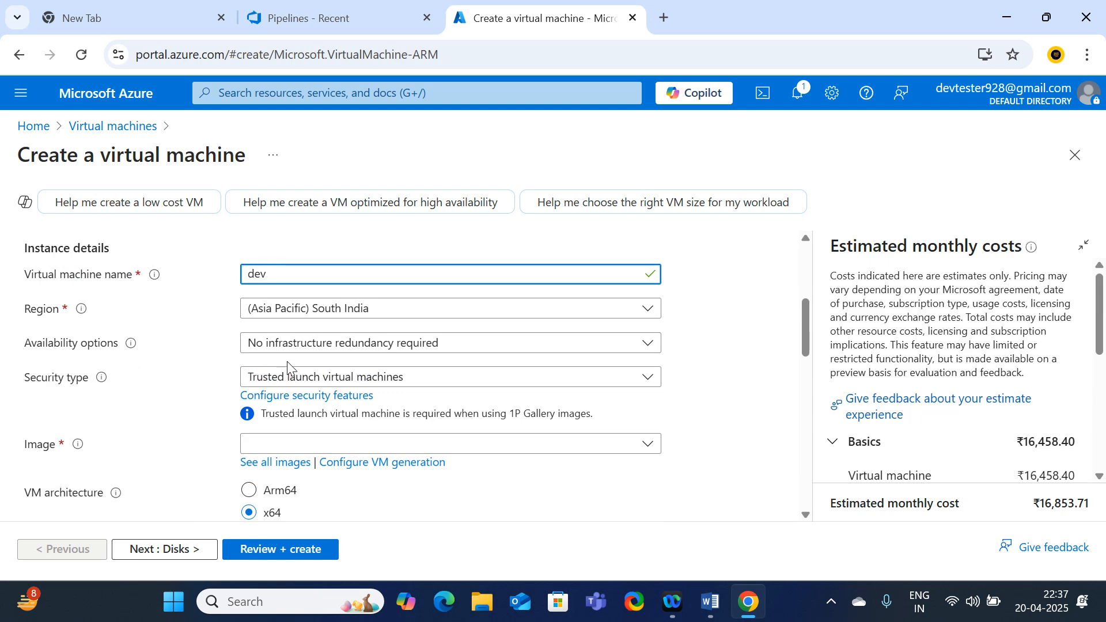
{"action": "type", "text": "-VM"}
{"action": "key", "text": "BackSpace"}
{"action": "key", "text": "BackSpace"}
{"action": "key", "text": "BackSpace"}
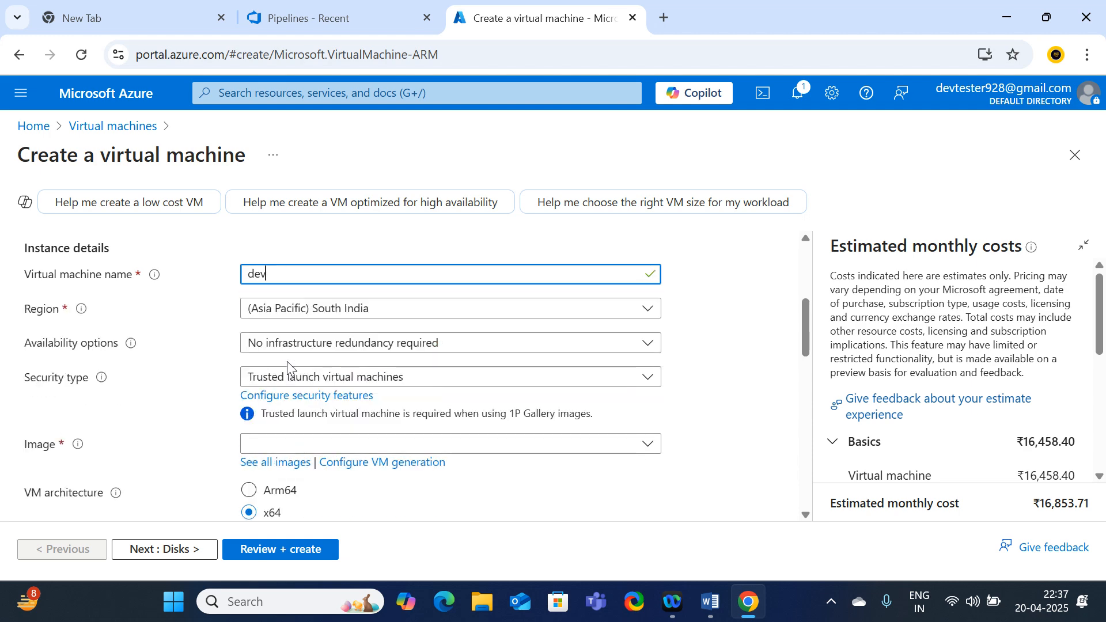
{"action": "type", "text": "_VM"}
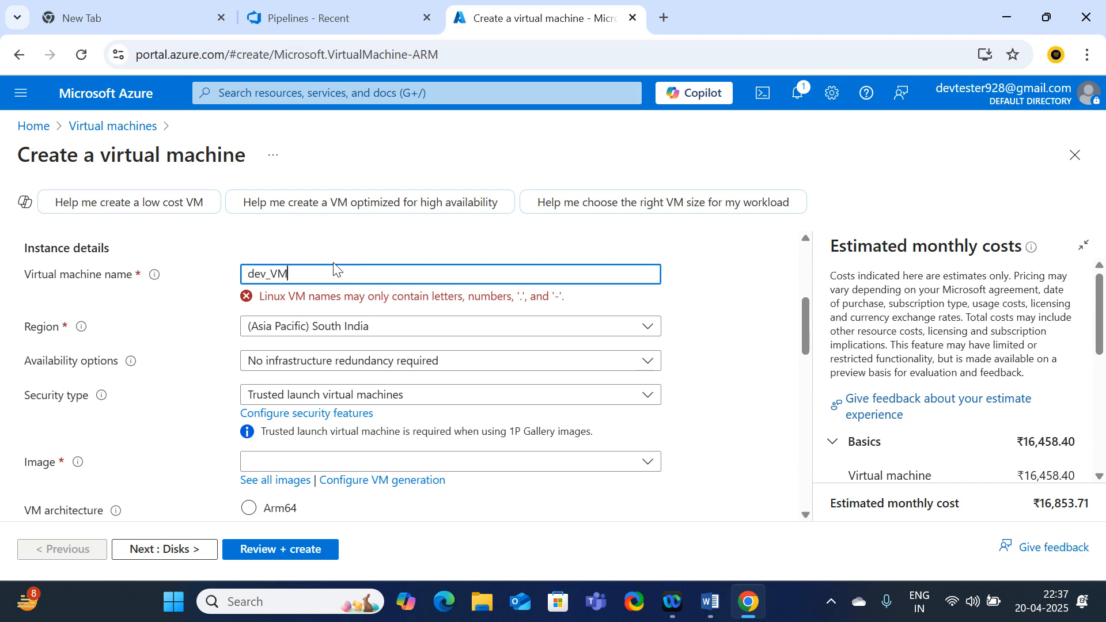
{"action": "key", "text": "BackSpace"}
{"action": "key", "text": "BackSpace"}
{"action": "key", "text": "BackSpace"}
{"action": "key", "text": "BackSpace"}
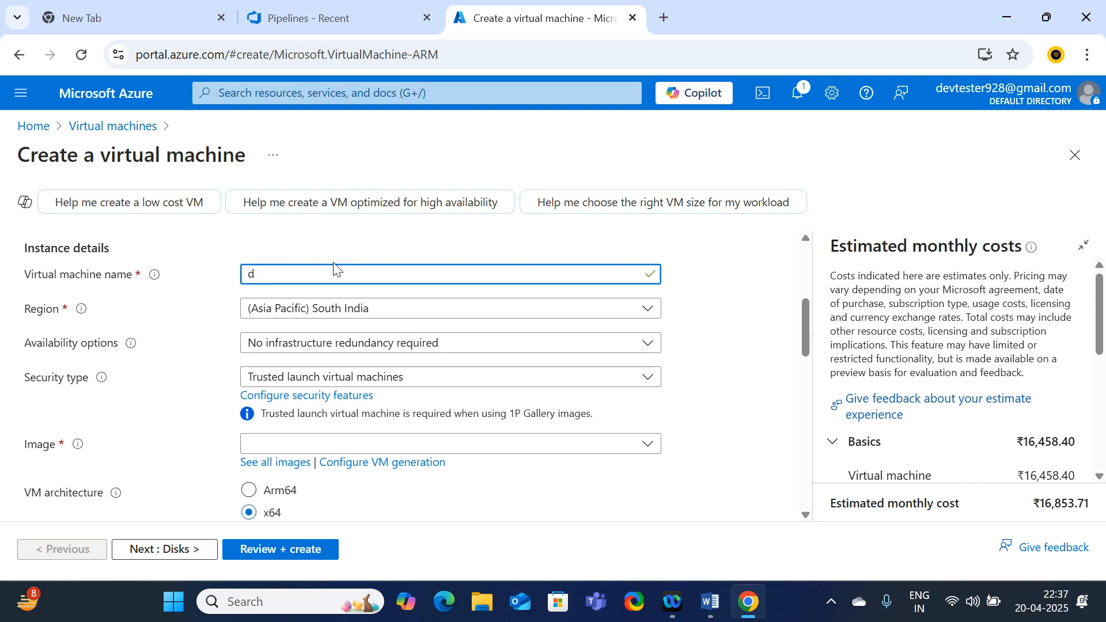
{"action": "type", "text": "Dev-v"}
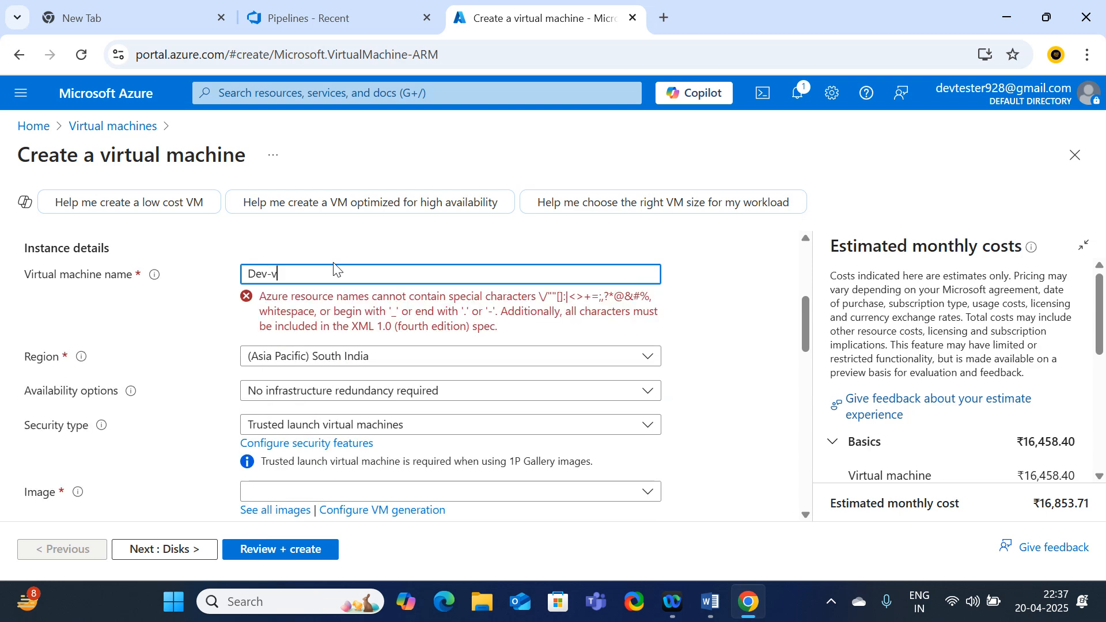
{"action": "type", "text": "m"}
{"action": "scroll", "coordinate": [518, 297], "scroll_direction": "down", "scroll_amount": 1}
{"action": "scroll", "coordinate": [478, 311], "scroll_direction": "up", "scroll_amount": 2}
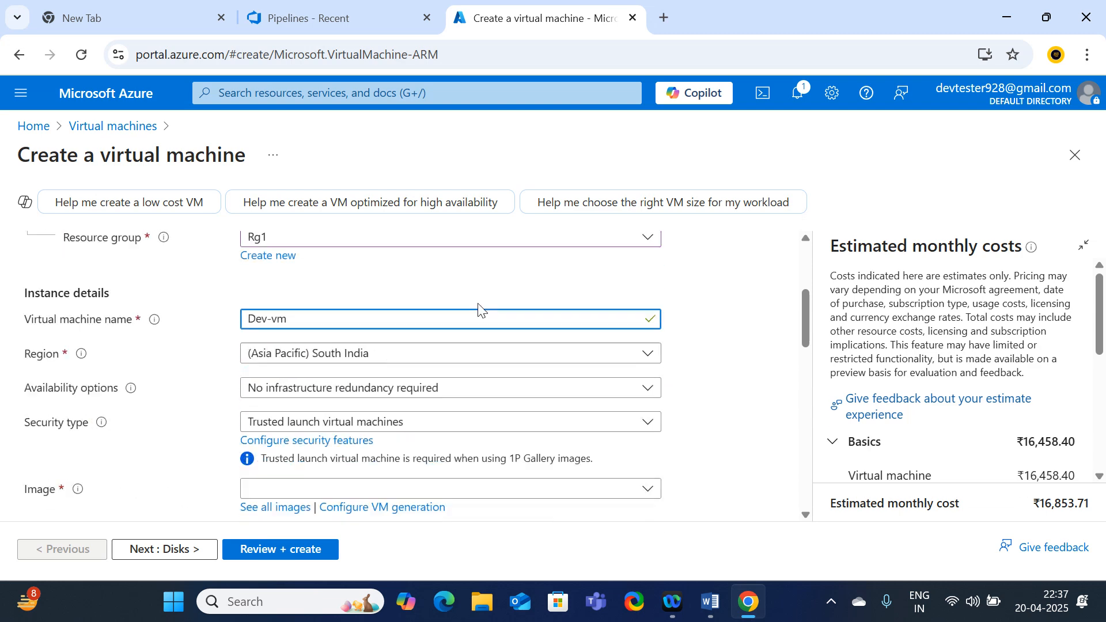
{"action": "scroll", "coordinate": [478, 311], "scroll_direction": "up", "scroll_amount": 1}
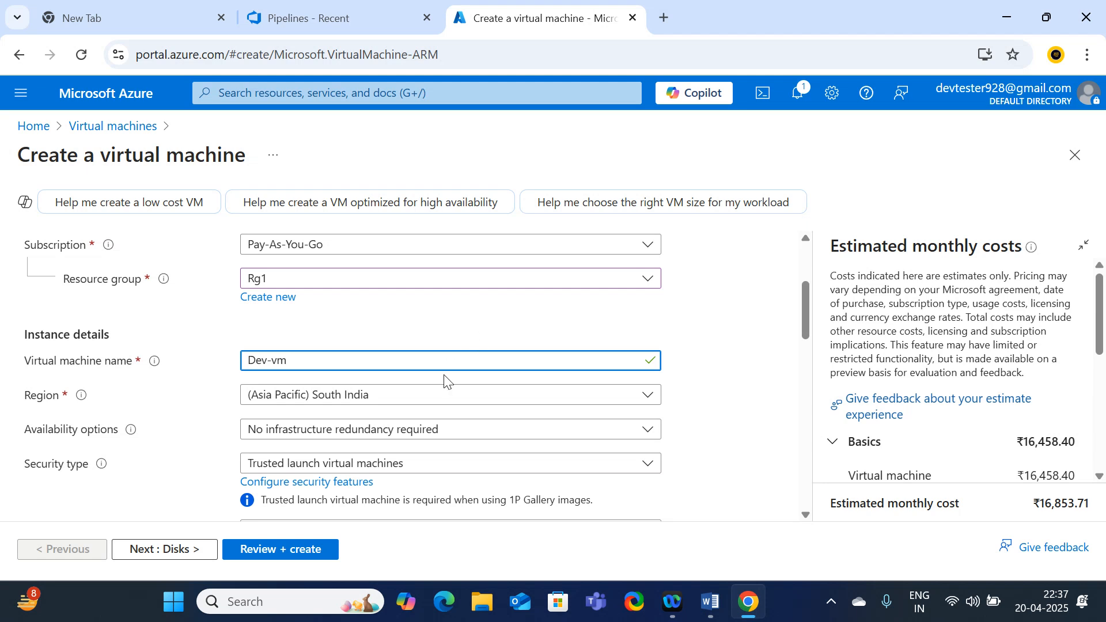
{"action": "scroll", "coordinate": [447, 378], "scroll_direction": "down", "scroll_amount": 2}
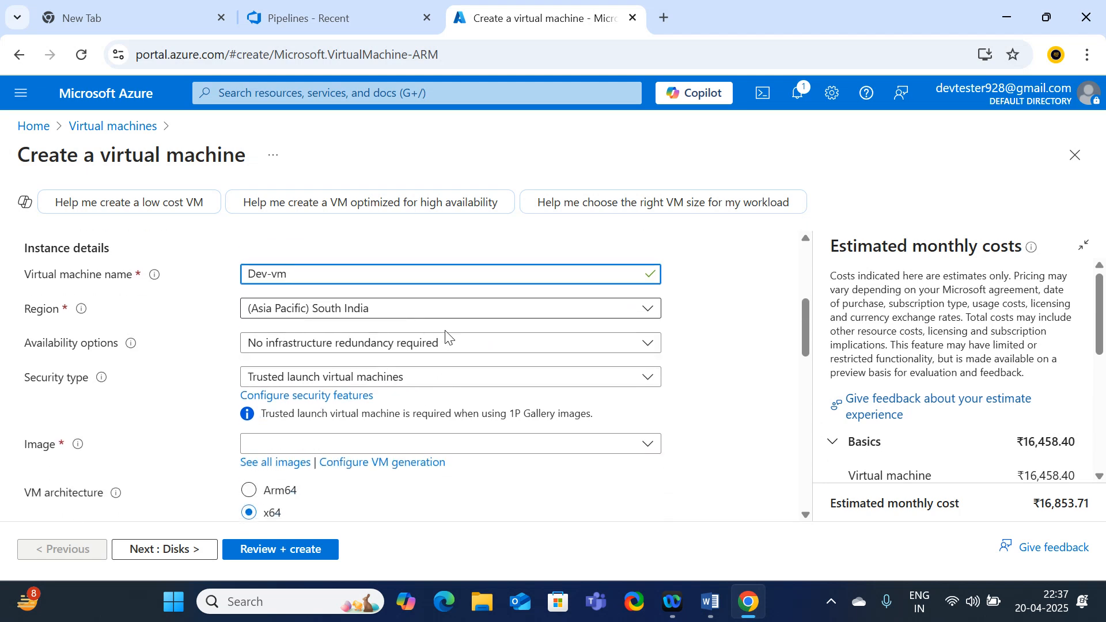
Keep no infrastructure redundancy, set Standard security and the Windows Server 2019 Datacenter x64 Gen2 image
{"action": "left_click", "coordinate": [473, 349]}
{"action": "left_click", "coordinate": [363, 368]}
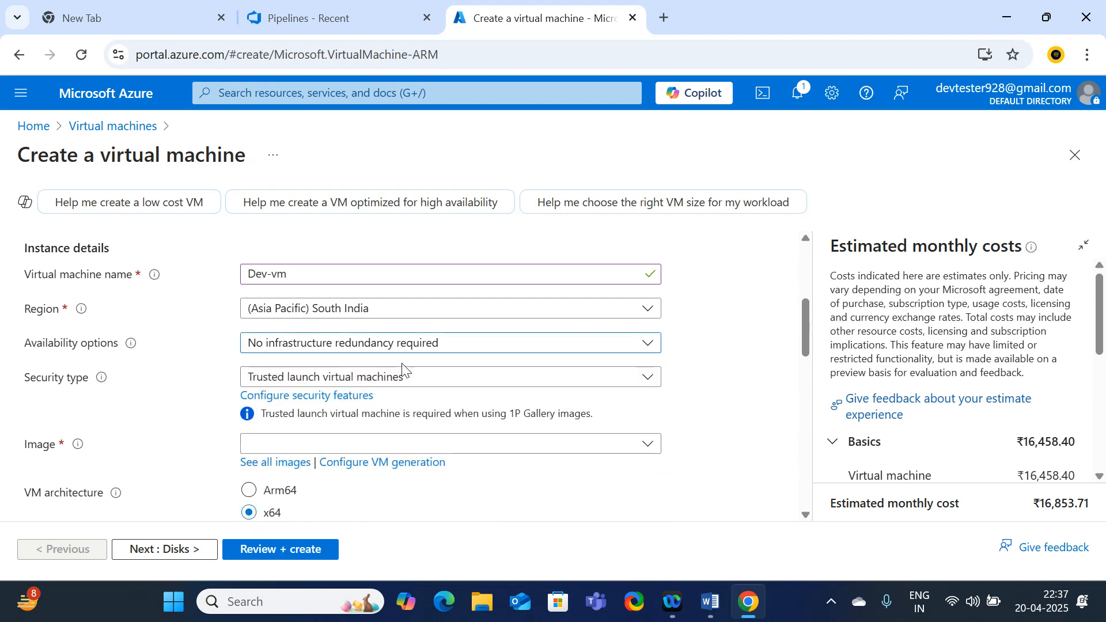
{"action": "scroll", "coordinate": [432, 395], "scroll_direction": "down", "scroll_amount": 2}
{"action": "left_click", "coordinate": [363, 290]}
{"action": "left_click", "coordinate": [310, 334]}
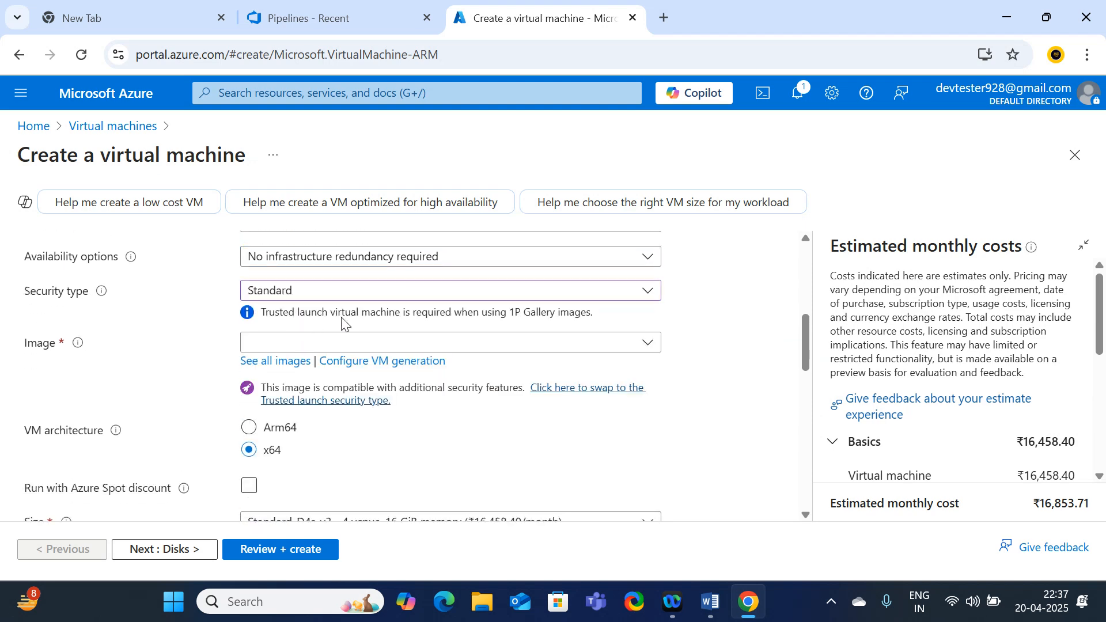
{"action": "left_click", "coordinate": [382, 344]}
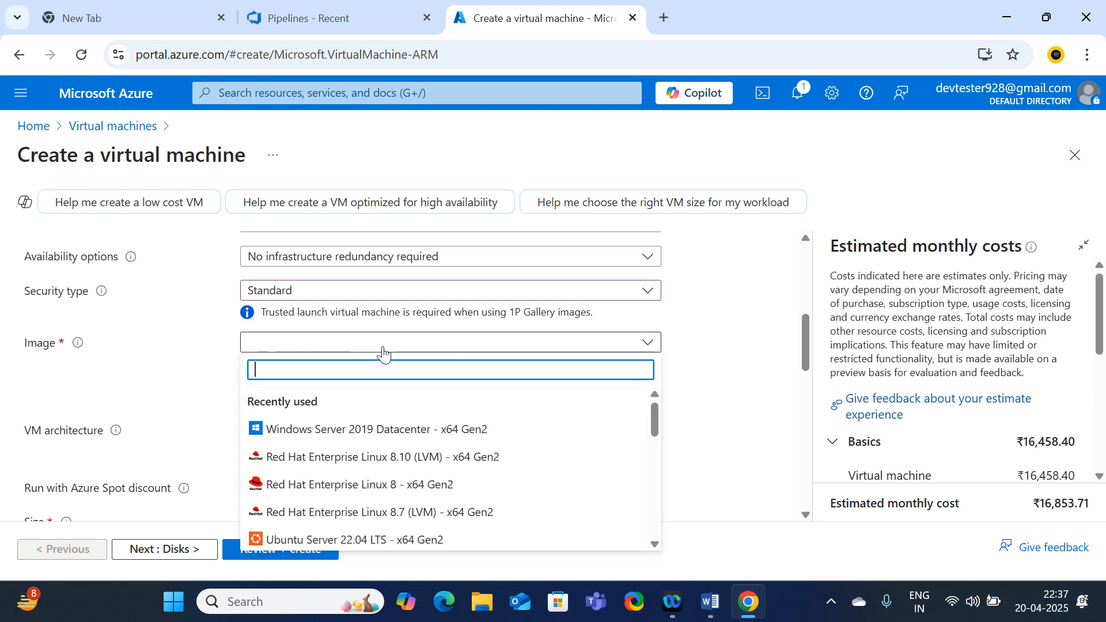
{"action": "left_click", "coordinate": [320, 436]}
Choose the Standard_E2s_v3 VM size (2 vcpus, 16 GiB memory)
{"action": "scroll", "coordinate": [327, 443], "scroll_direction": "down", "scroll_amount": 2}
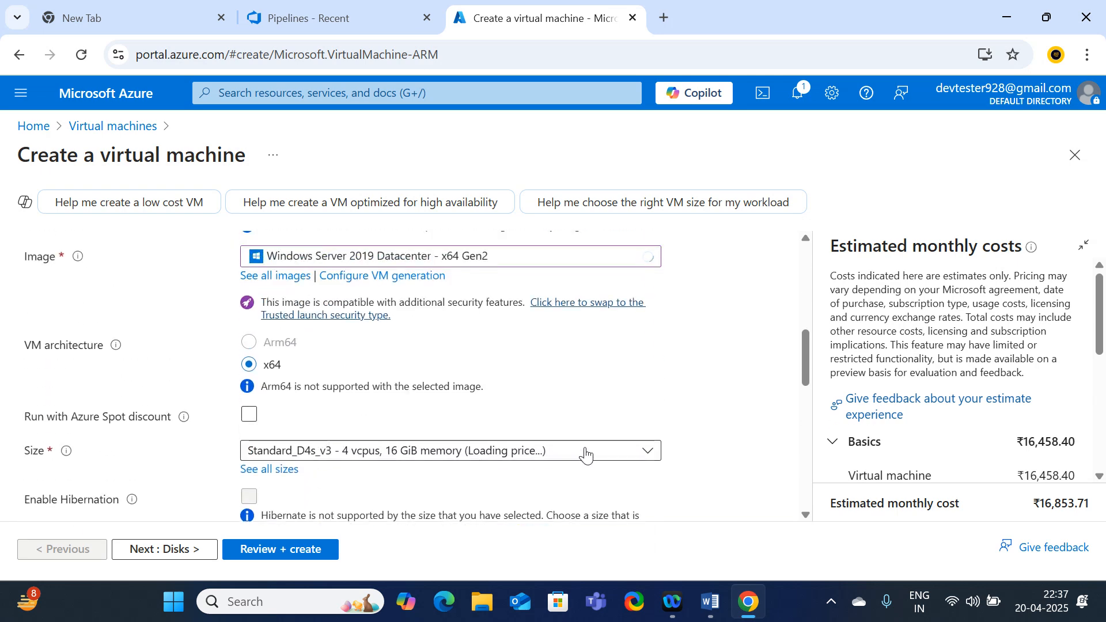
{"action": "left_click", "coordinate": [646, 450]}
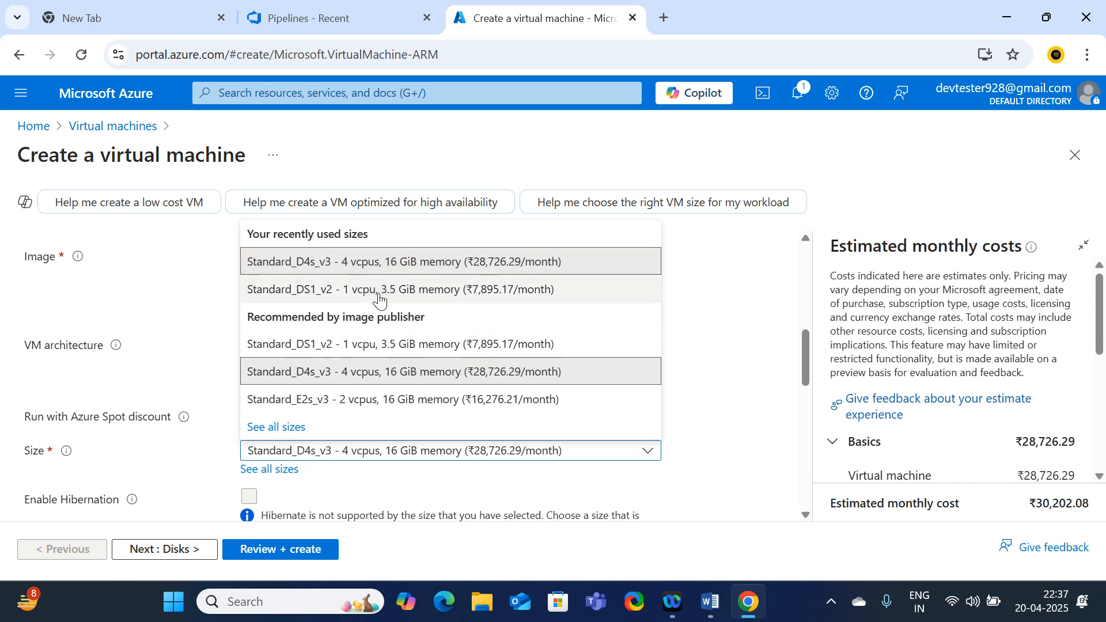
{"action": "left_click", "coordinate": [362, 403]}
{"action": "scroll", "coordinate": [576, 323], "scroll_direction": "down", "scroll_amount": 3}
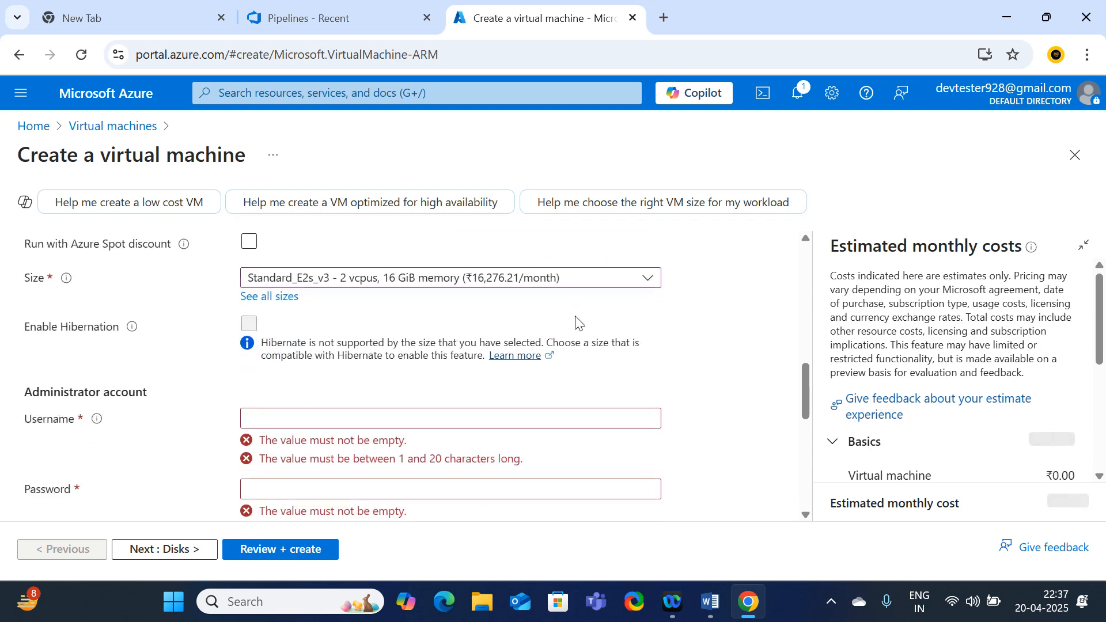
Enter the administrator username and set and confirm the administrator password
{"action": "scroll", "coordinate": [305, 425], "scroll_direction": "down", "scroll_amount": 3}
{"action": "left_click", "coordinate": [275, 339]}
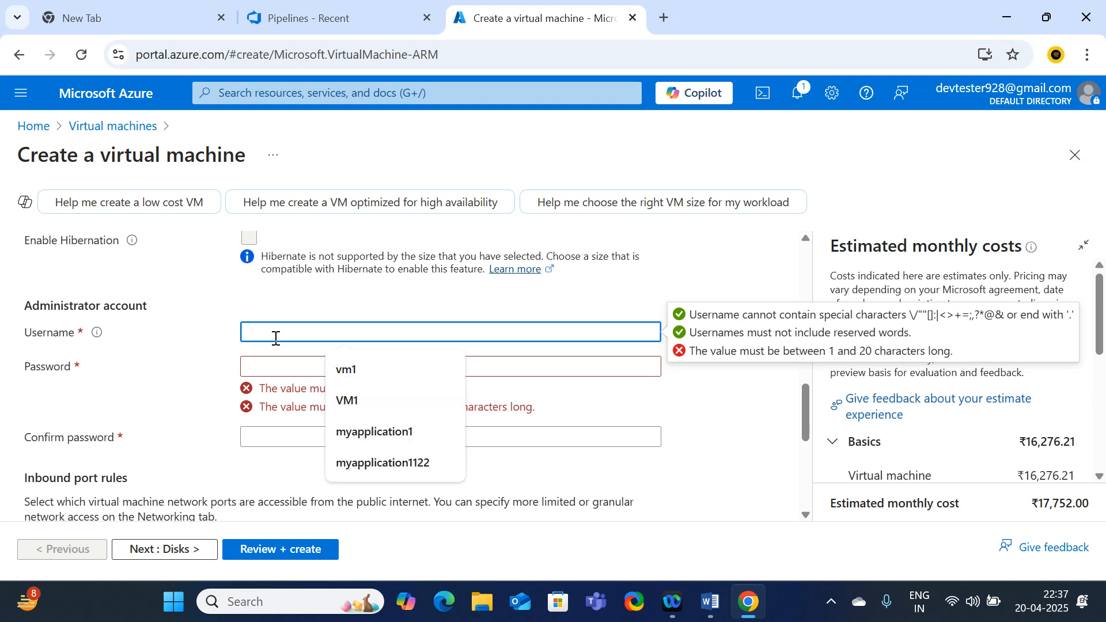
{"action": "type", "text": "devtest"}
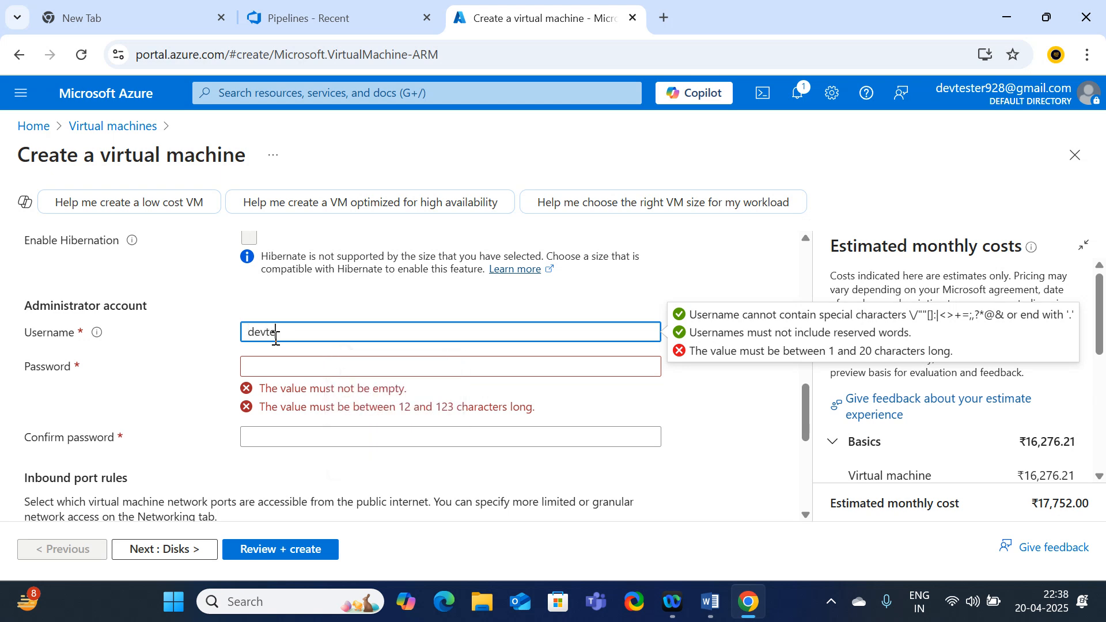
{"action": "key", "text": "BackSpace"}
{"action": "key", "text": "BackSpace"}
{"action": "key", "text": "BackSpace"}
{"action": "key", "text": "BackSpace"}
{"action": "key", "text": "BackSpace"}
{"action": "key", "text": "BackSpace"}
{"action": "key", "text": "BackSpace"}
{"action": "type", "text": "devtester928"}
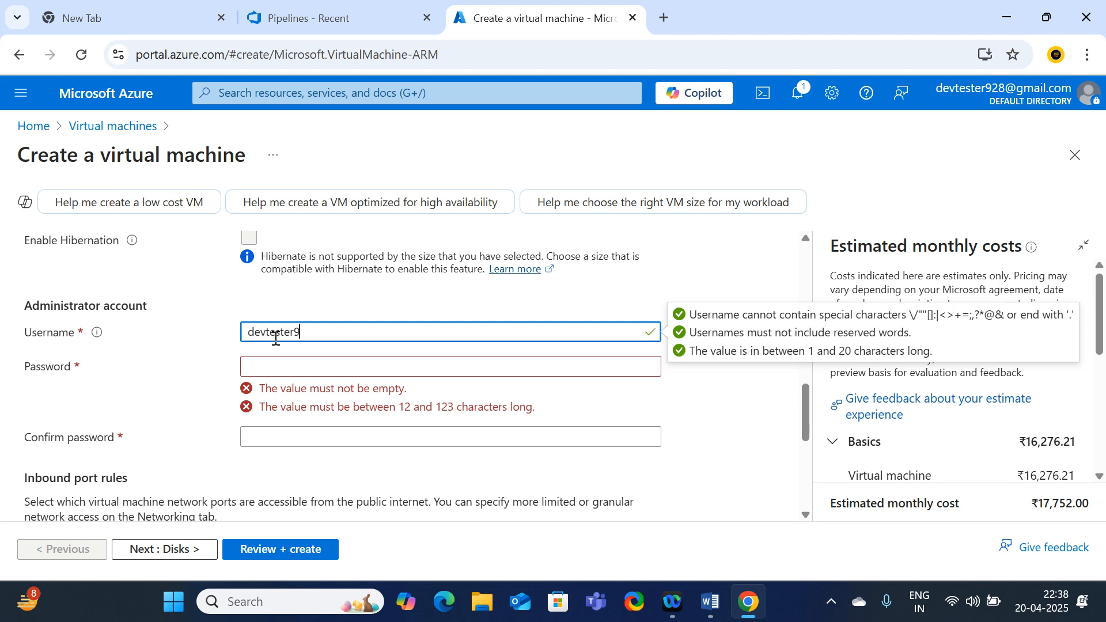
{"action": "left_click", "coordinate": [278, 368]}
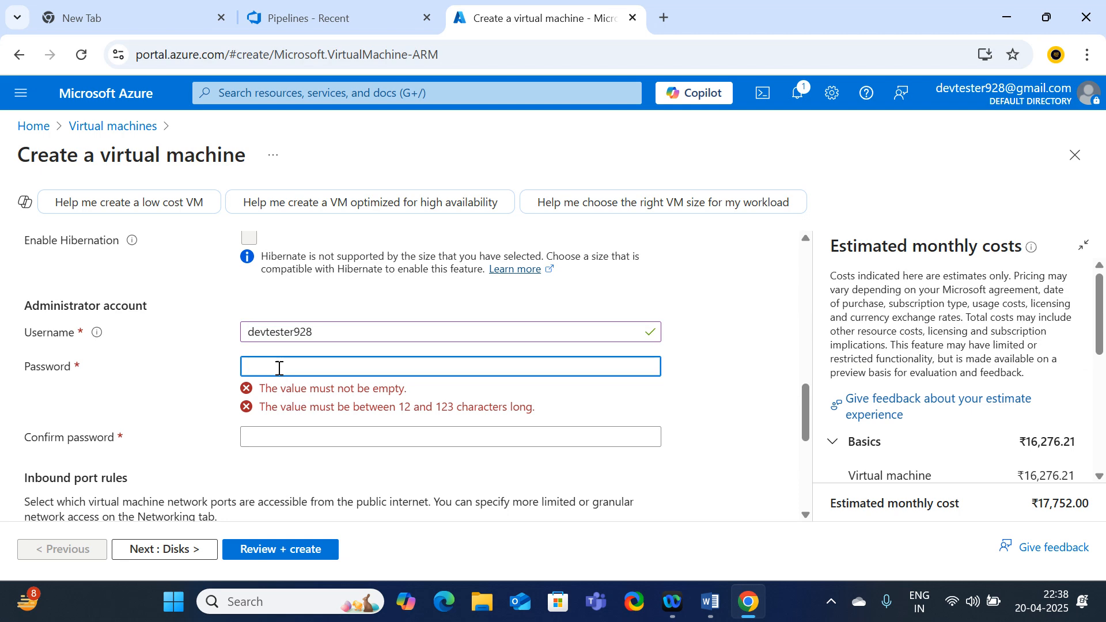
{"action": "type", "text": "••••••••••••"}
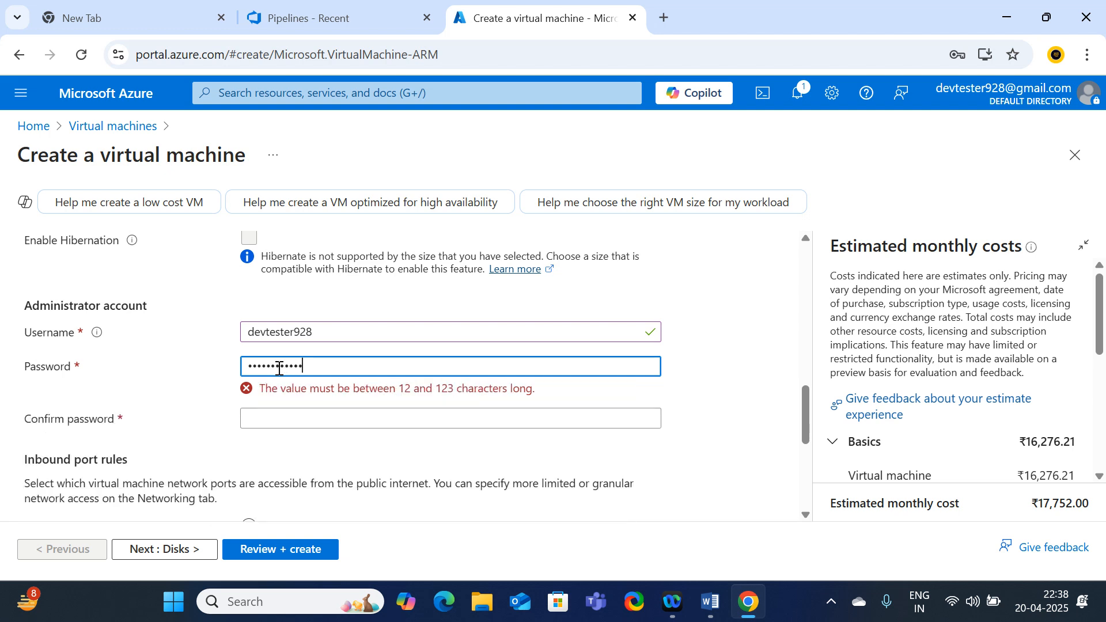
{"action": "key", "text": "Tab"}
{"action": "type", "text": "•••••••"}
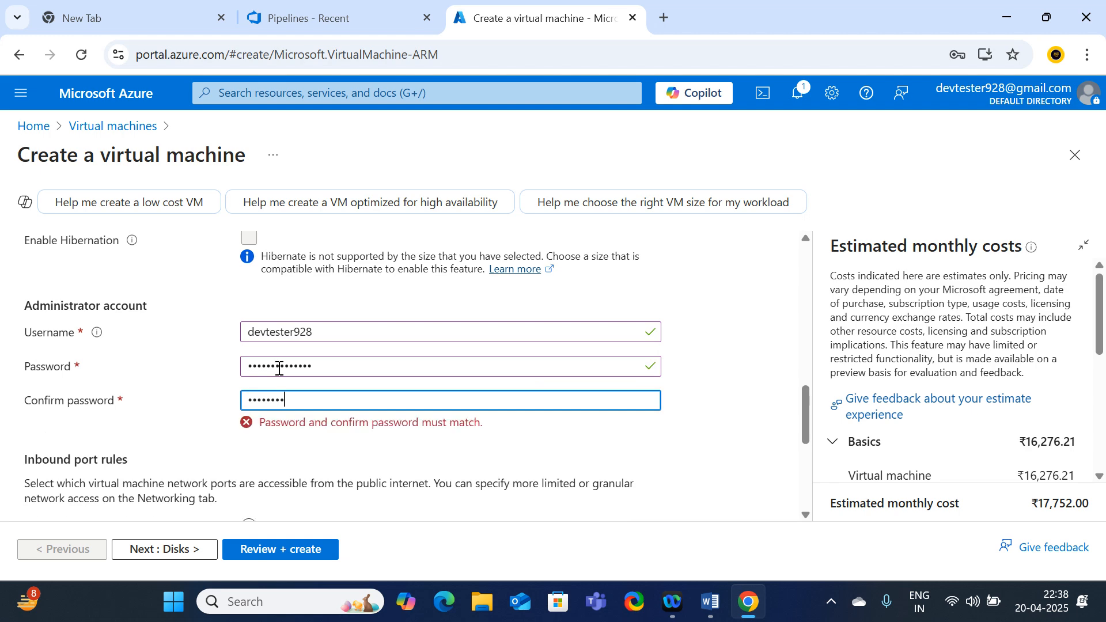
{"action": "type", "text": "•••••"}
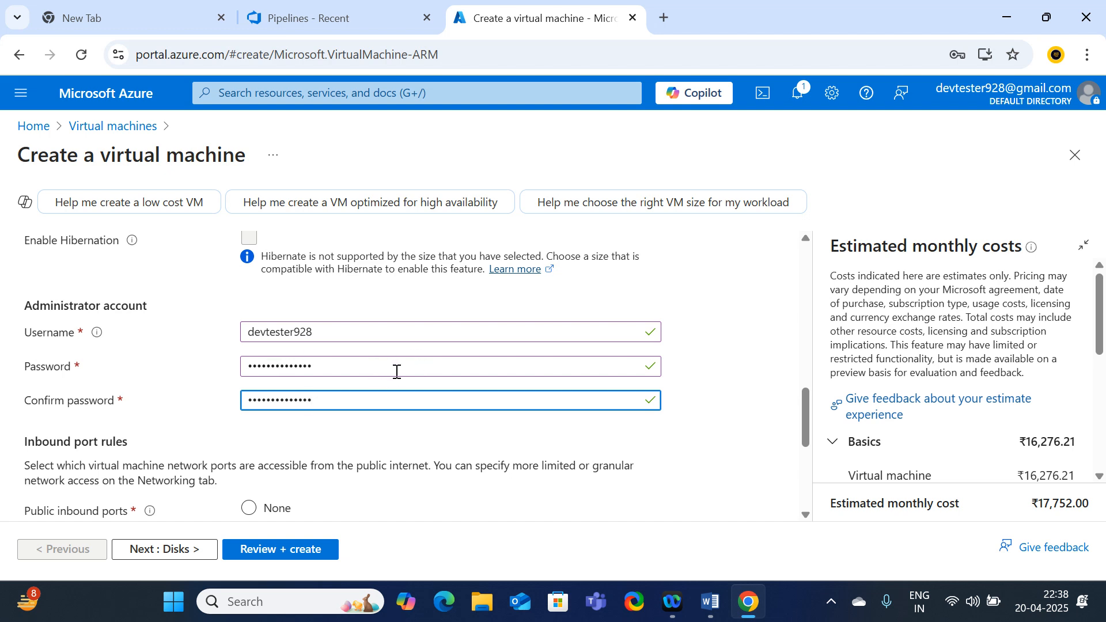
Allow inbound HTTP (80) and HTTPS (443) alongside RDP, then continue to the Disks page
{"action": "scroll", "coordinate": [476, 421], "scroll_direction": "down", "scroll_amount": 2}
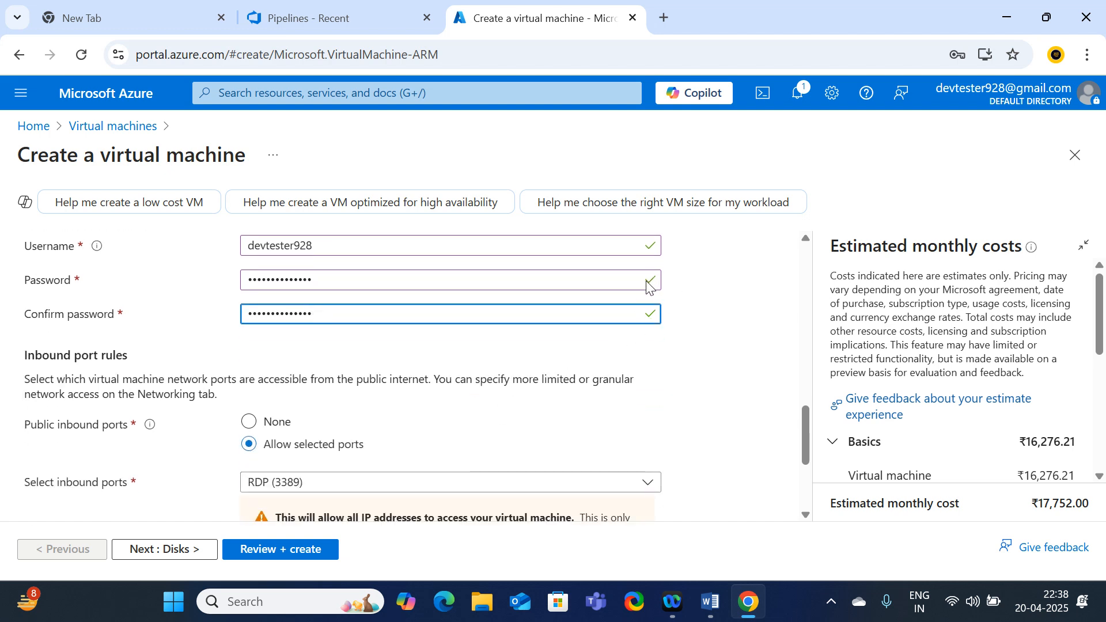
{"action": "scroll", "coordinate": [510, 376], "scroll_direction": "down", "scroll_amount": 2}
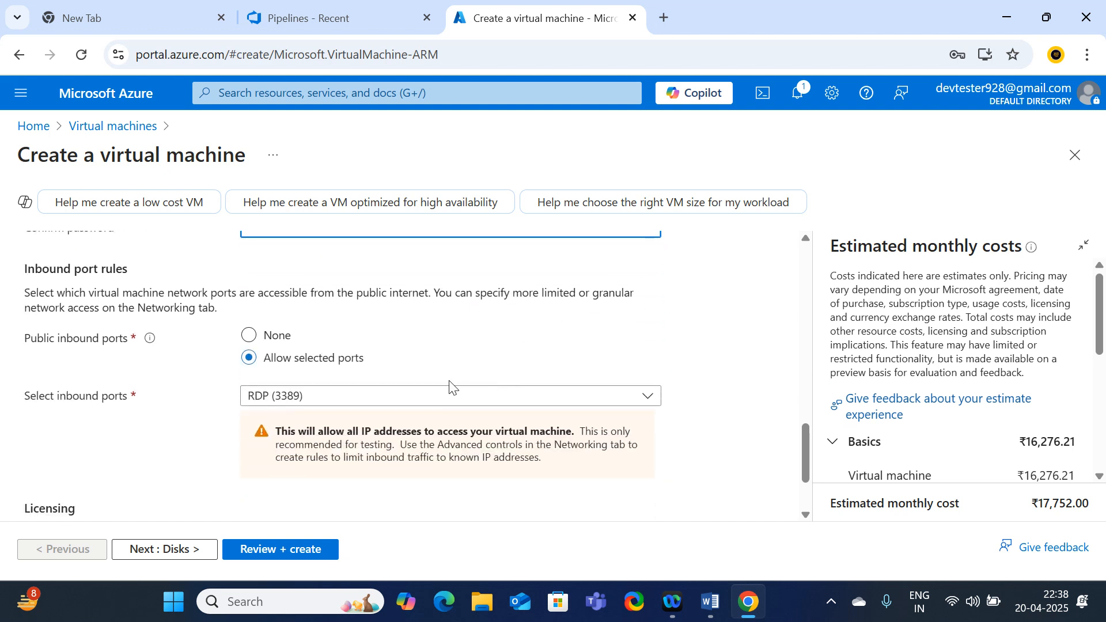
{"action": "left_click", "coordinate": [341, 397]}
{"action": "left_click", "coordinate": [257, 421]}
{"action": "left_click", "coordinate": [261, 450]}
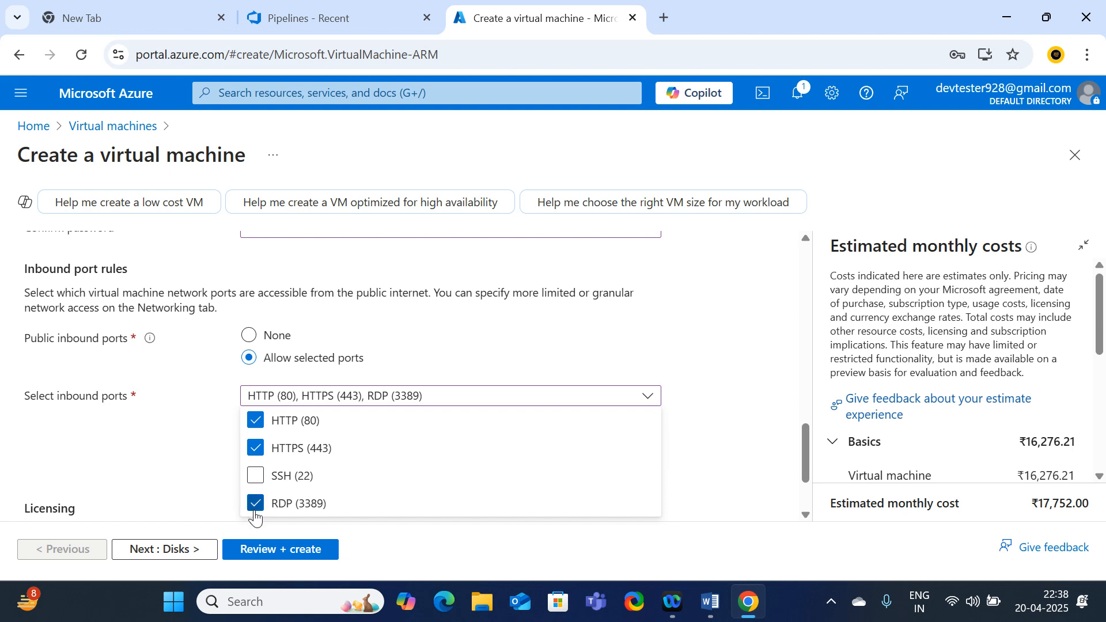
{"action": "left_click", "coordinate": [187, 489]}
{"action": "scroll", "coordinate": [397, 423], "scroll_direction": "down", "scroll_amount": 1}
{"action": "scroll", "coordinate": [397, 423], "scroll_direction": "down", "scroll_amount": 3}
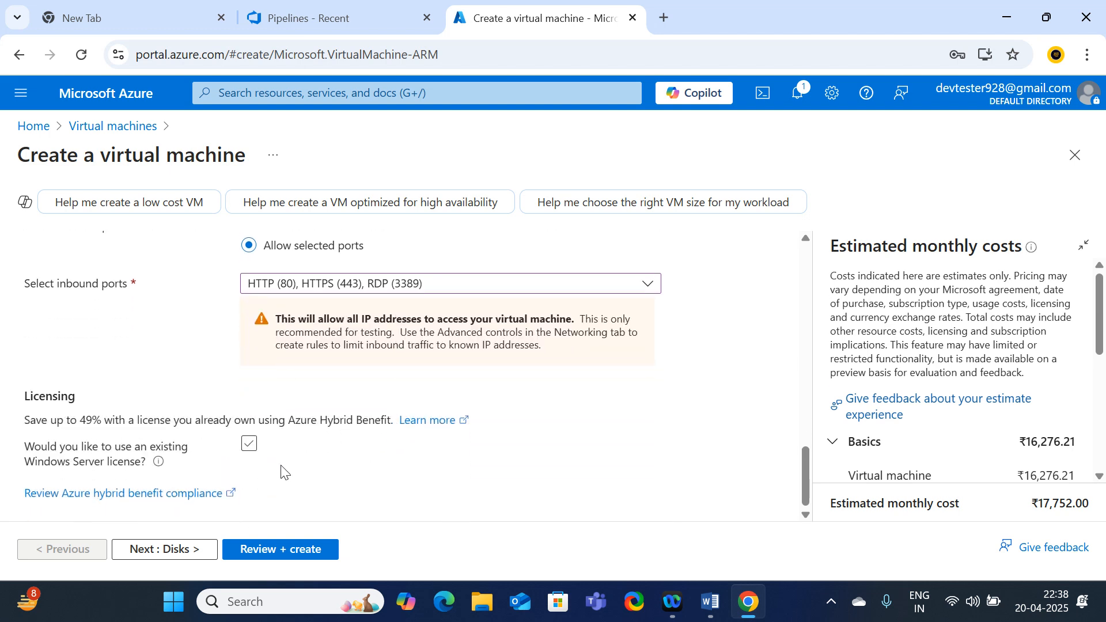
{"action": "left_click", "coordinate": [176, 550]}
Switch the OS disk type to Standard SSD
{"action": "scroll", "coordinate": [412, 388], "scroll_direction": "down", "scroll_amount": 3}
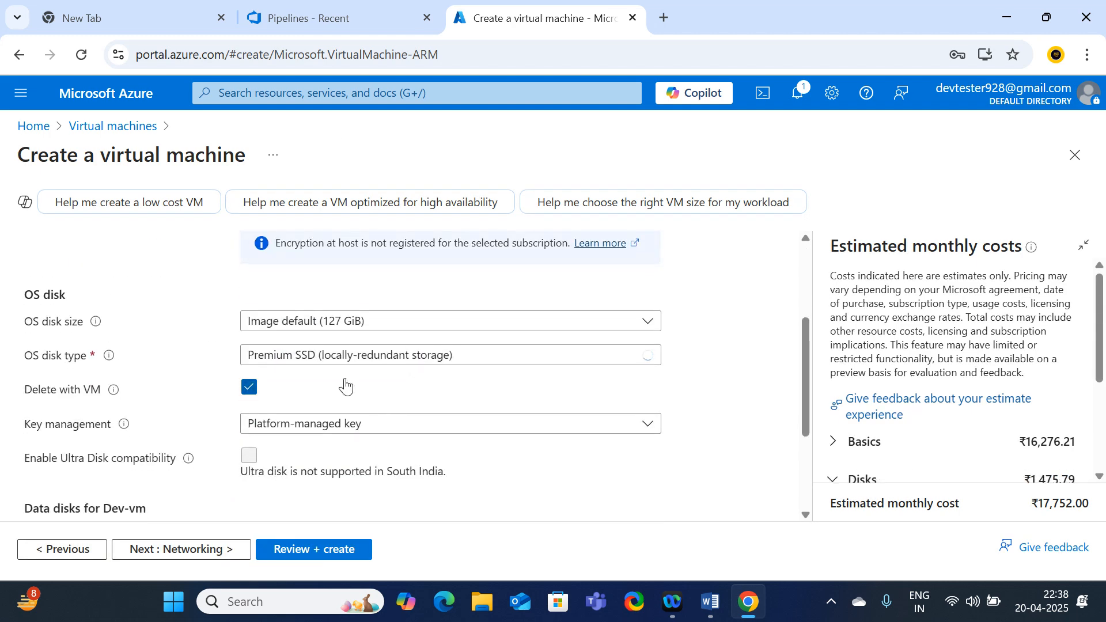
{"action": "left_click", "coordinate": [424, 361]}
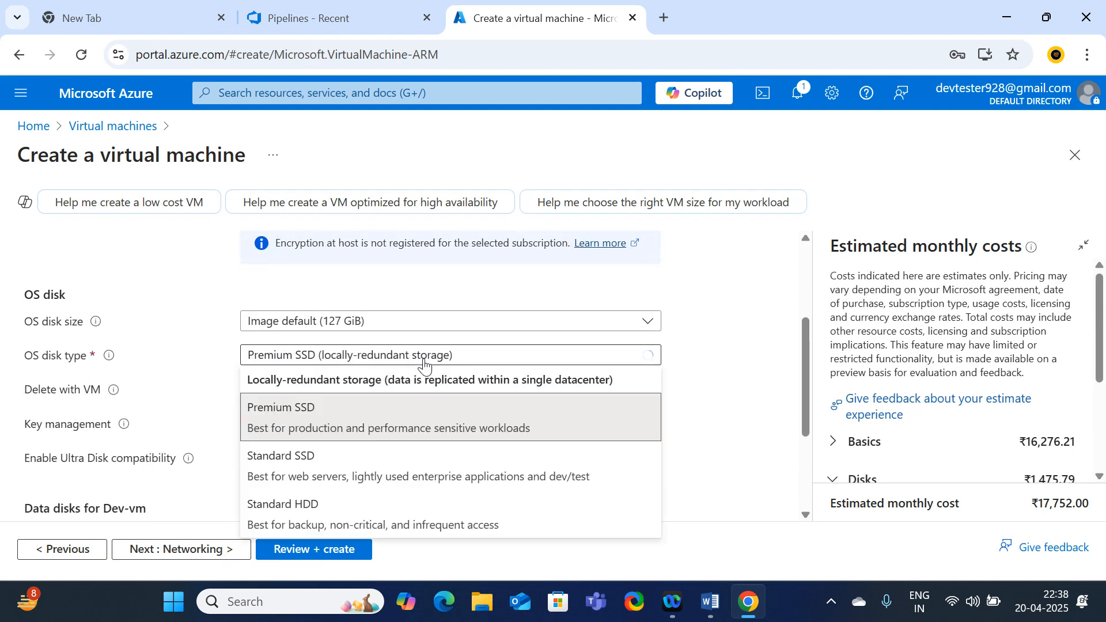
{"action": "left_click", "coordinate": [301, 458]}
Review Networking: new subnet default (10.0.0.0/24) and public IP Dev-vm-ip
{"action": "scroll", "coordinate": [587, 310], "scroll_direction": "down", "scroll_amount": 3}
{"action": "scroll", "coordinate": [579, 334], "scroll_direction": "down", "scroll_amount": 2}
{"action": "scroll", "coordinate": [575, 343], "scroll_direction": "up", "scroll_amount": 4}
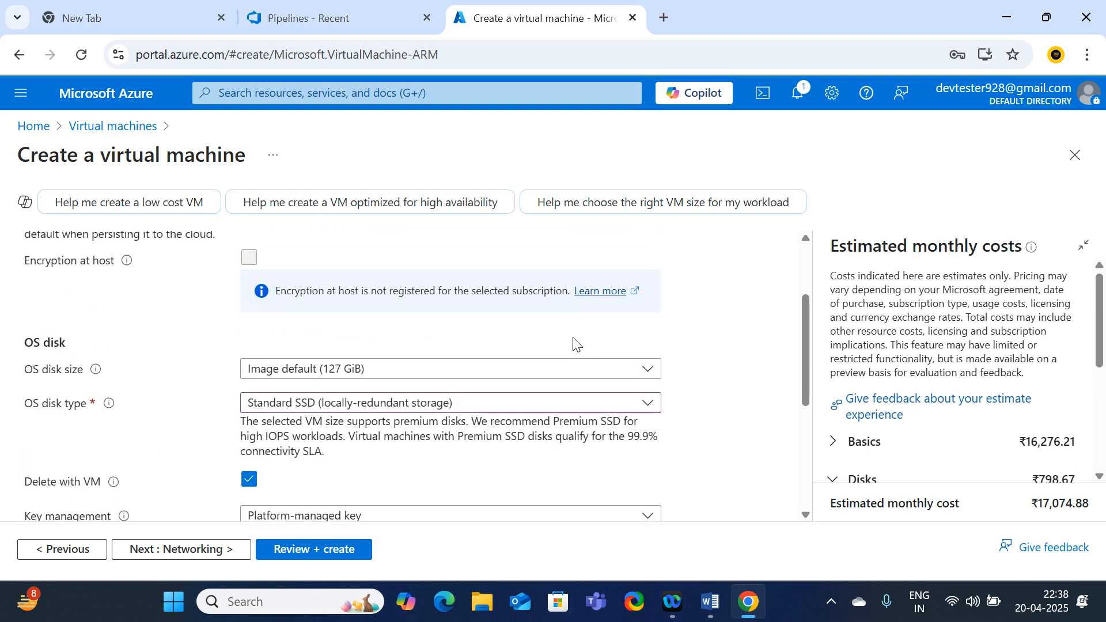
{"action": "scroll", "coordinate": [573, 344], "scroll_direction": "down", "scroll_amount": 3}
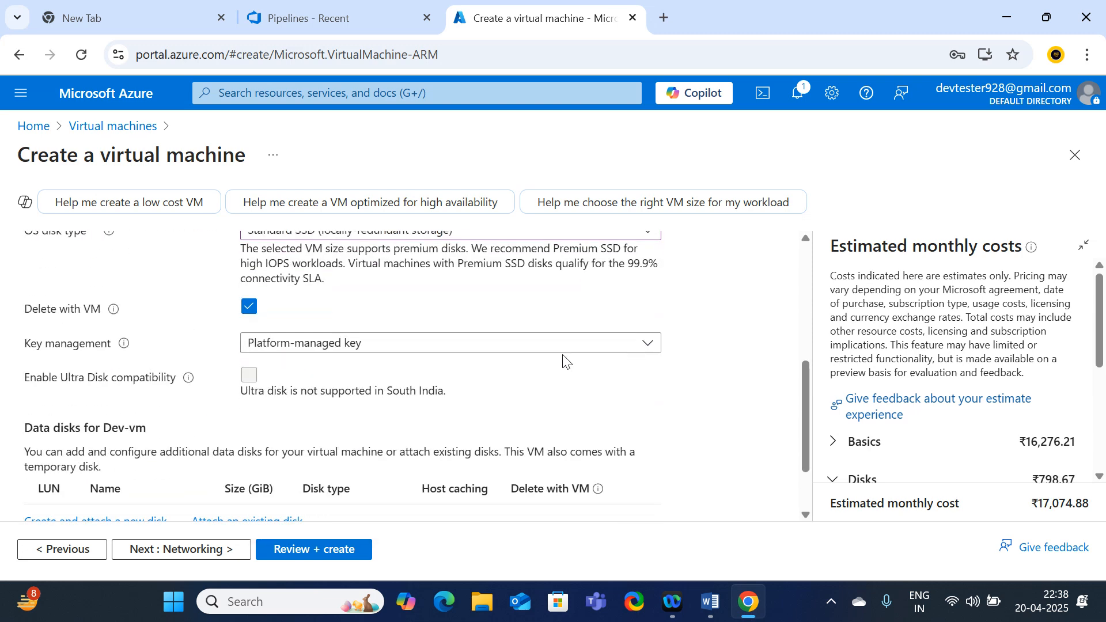
{"action": "scroll", "coordinate": [564, 362], "scroll_direction": "up", "scroll_amount": 3}
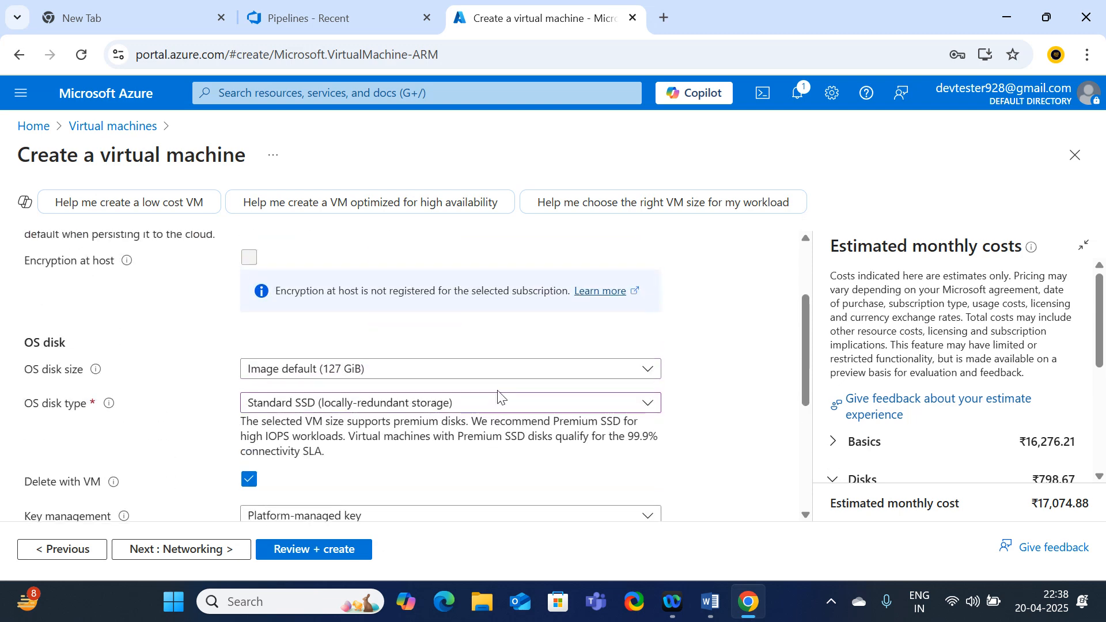
{"action": "scroll", "coordinate": [326, 332], "scroll_direction": "up", "scroll_amount": 3}
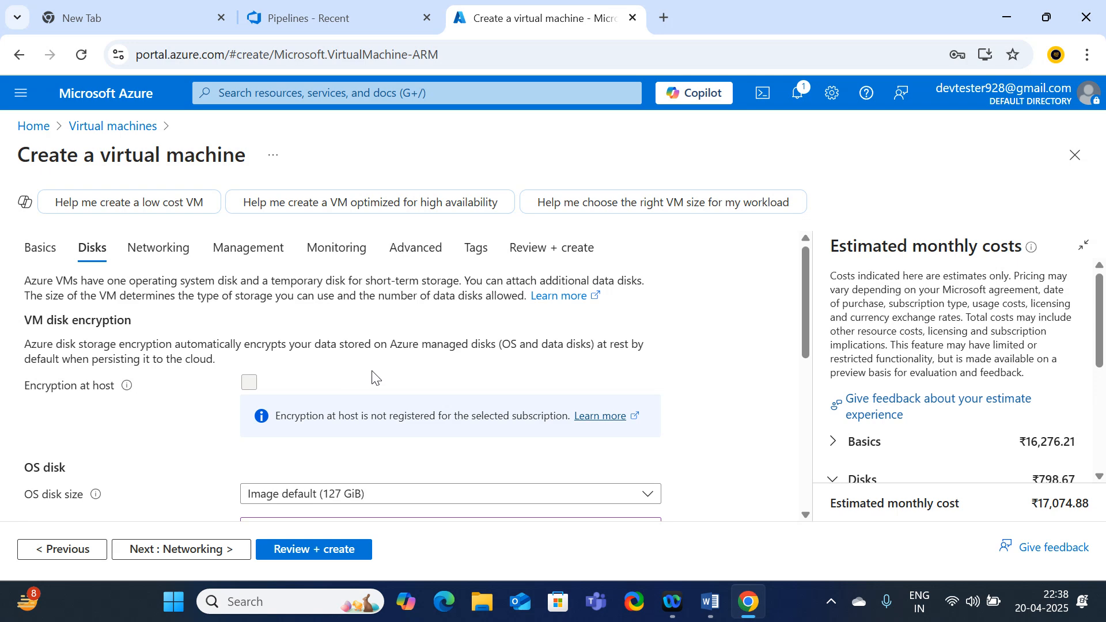
{"action": "scroll", "coordinate": [374, 377], "scroll_direction": "down", "scroll_amount": 3}
{"action": "scroll", "coordinate": [374, 377], "scroll_direction": "up", "scroll_amount": 3}
{"action": "left_click", "coordinate": [159, 247]}
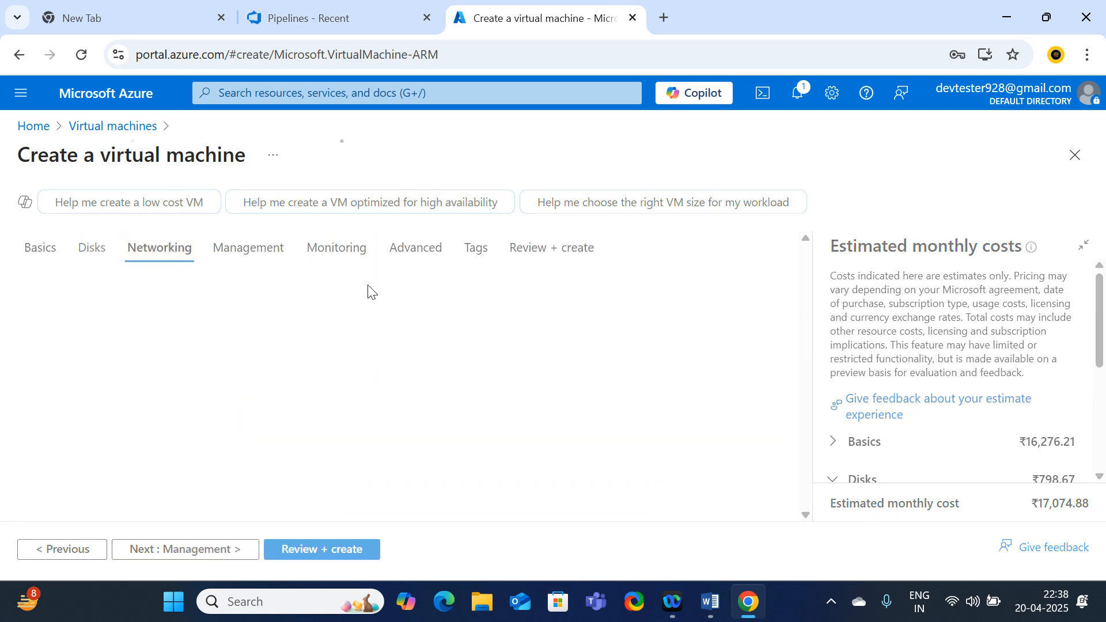
{"action": "scroll", "coordinate": [498, 407], "scroll_direction": "down", "scroll_amount": 3}
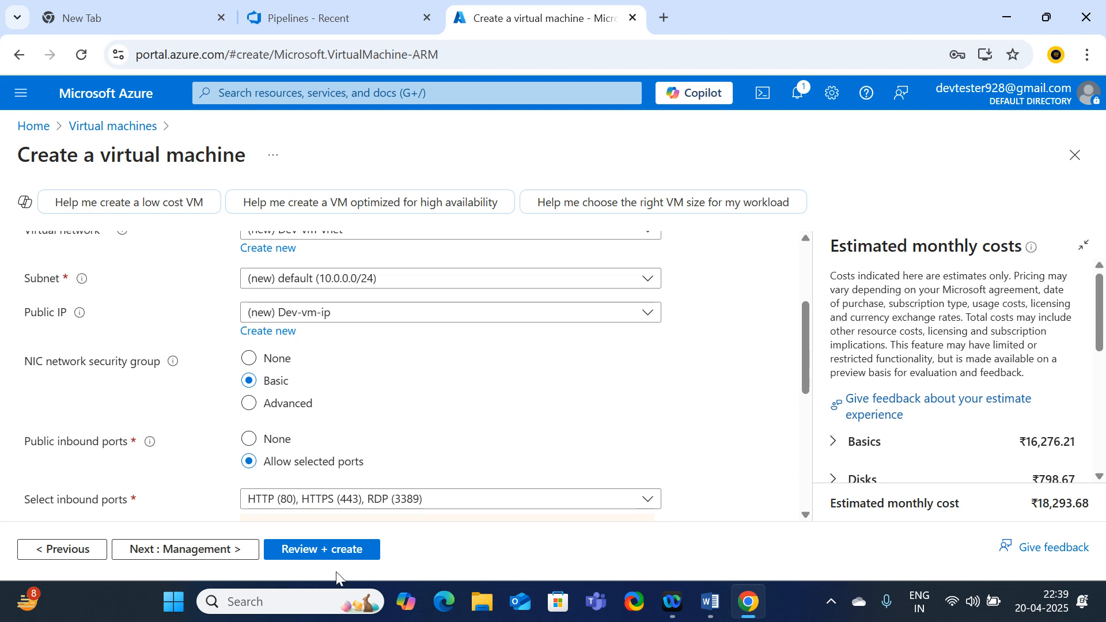
Validate the Dev-vm configuration and create the virtual machine
{"action": "left_click", "coordinate": [337, 553]}
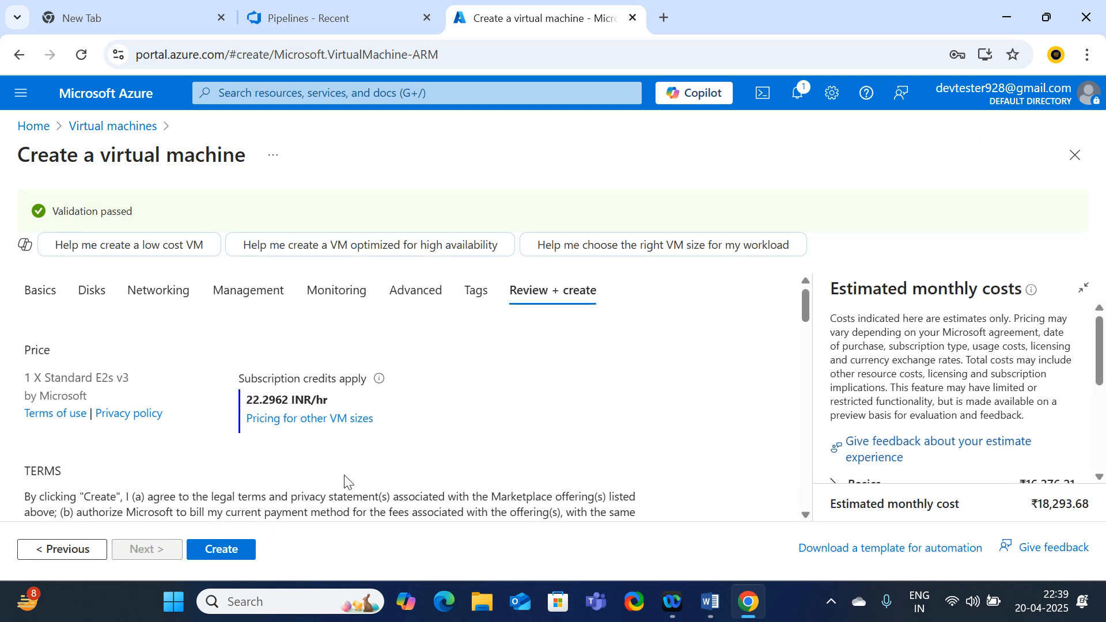
{"action": "scroll", "coordinate": [343, 481], "scroll_direction": "down", "scroll_amount": 3}
{"action": "left_click", "coordinate": [227, 556]}
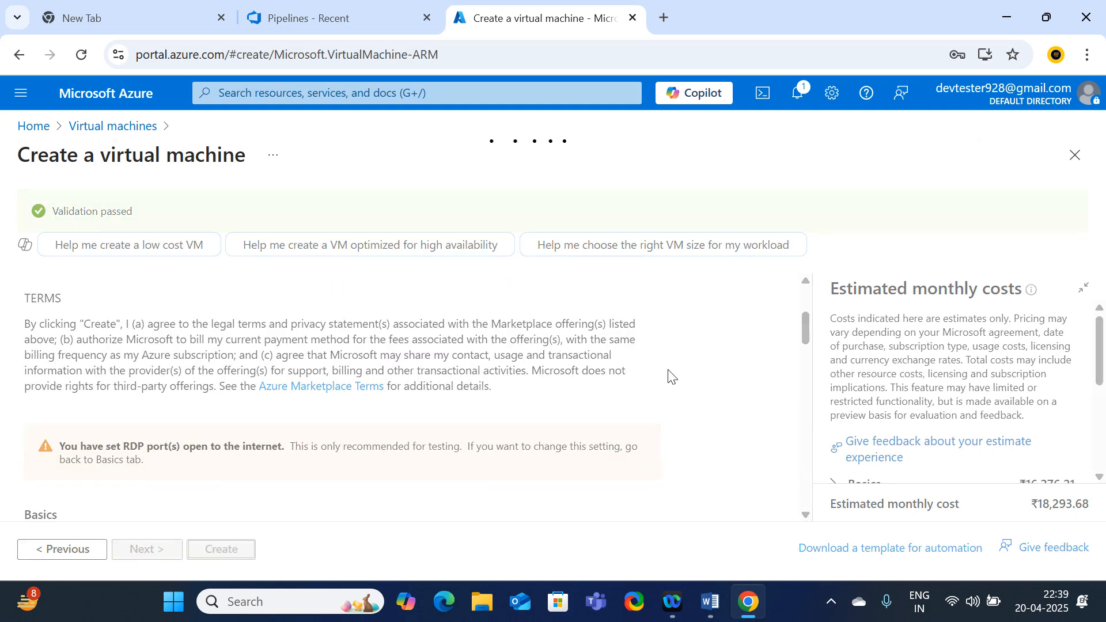
Duplicate the portal tab and switch between tabs to follow the Dev-vm deployment
{"action": "right_click", "coordinate": [576, 23]}
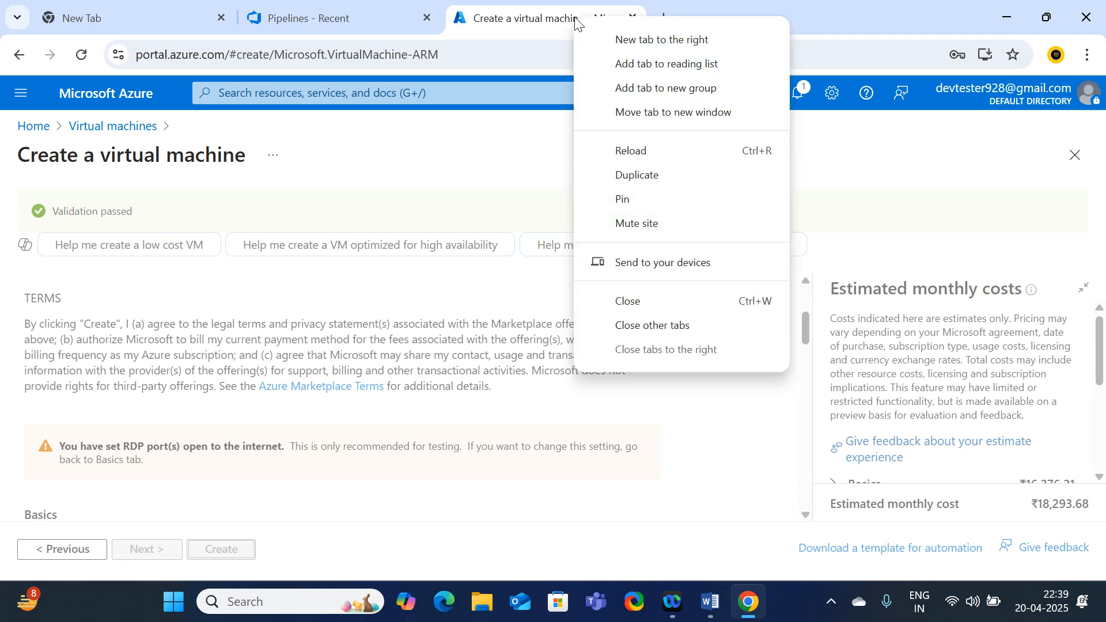
{"action": "left_click", "coordinate": [646, 176]}
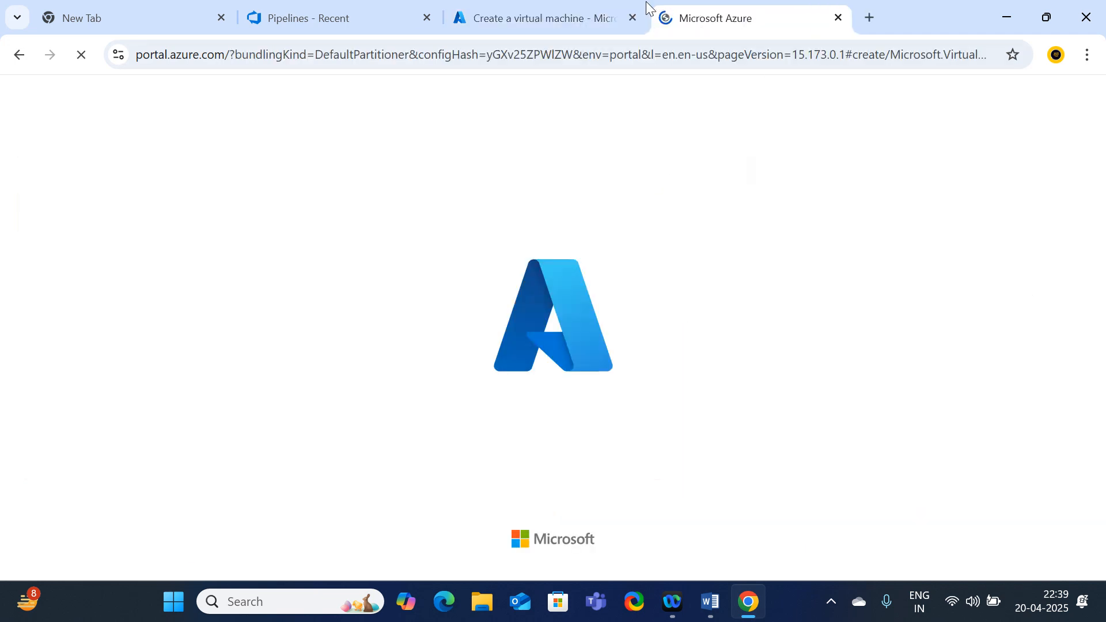
{"action": "left_click", "coordinate": [554, 11]}
{"action": "left_click", "coordinate": [751, 19]}
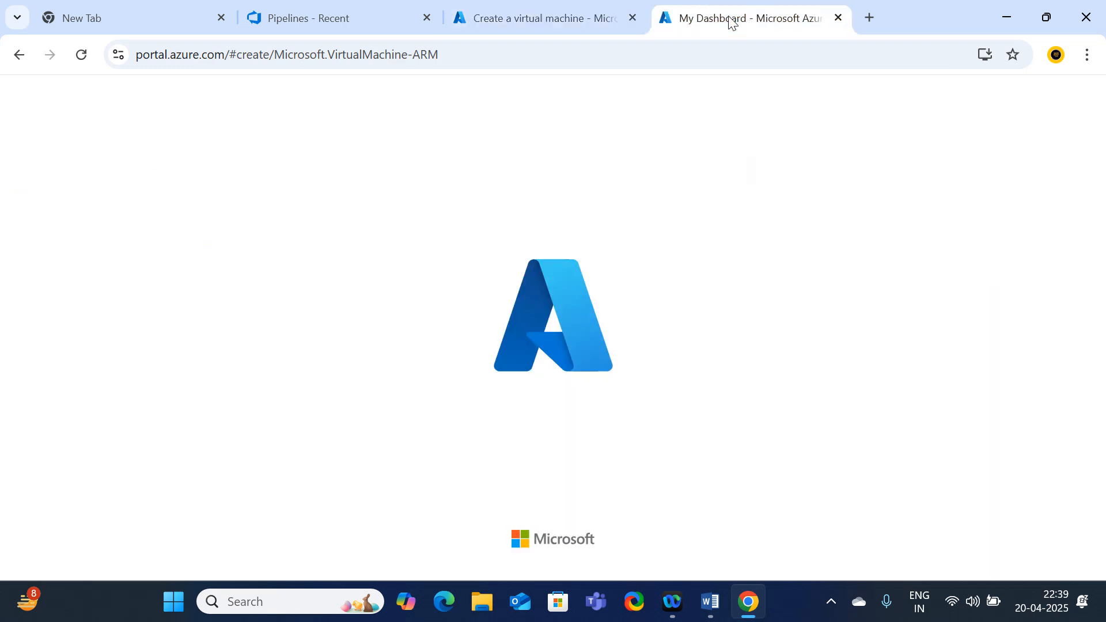
{"action": "left_click", "coordinate": [564, 14]}
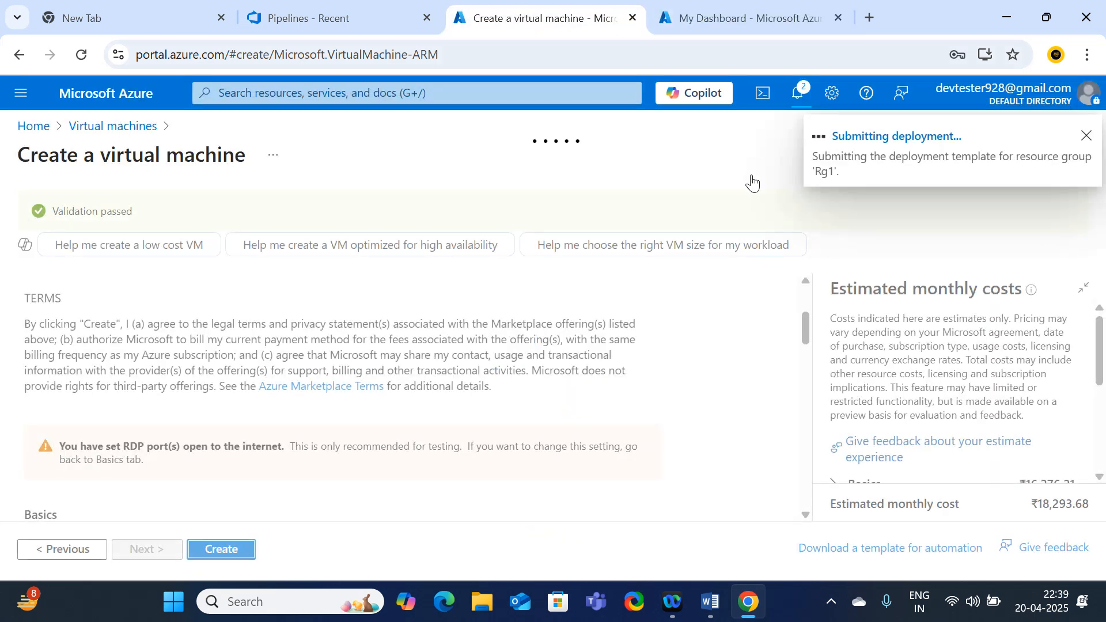
{"action": "left_click", "coordinate": [733, 19]}
{"action": "left_click", "coordinate": [530, 18]}
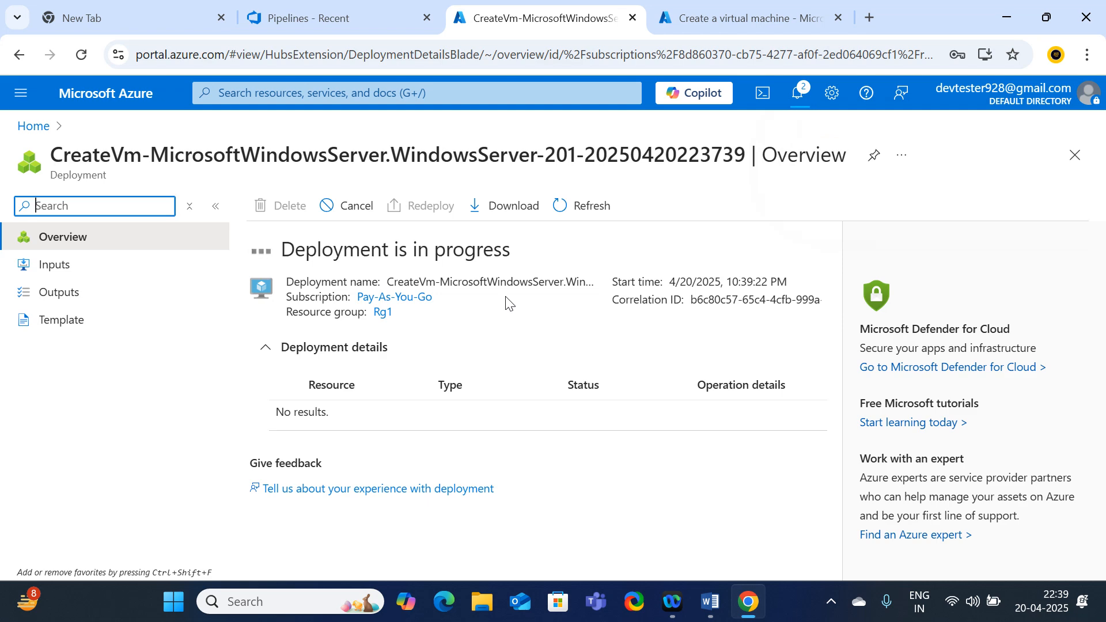
{"action": "left_click", "coordinate": [700, 17]}
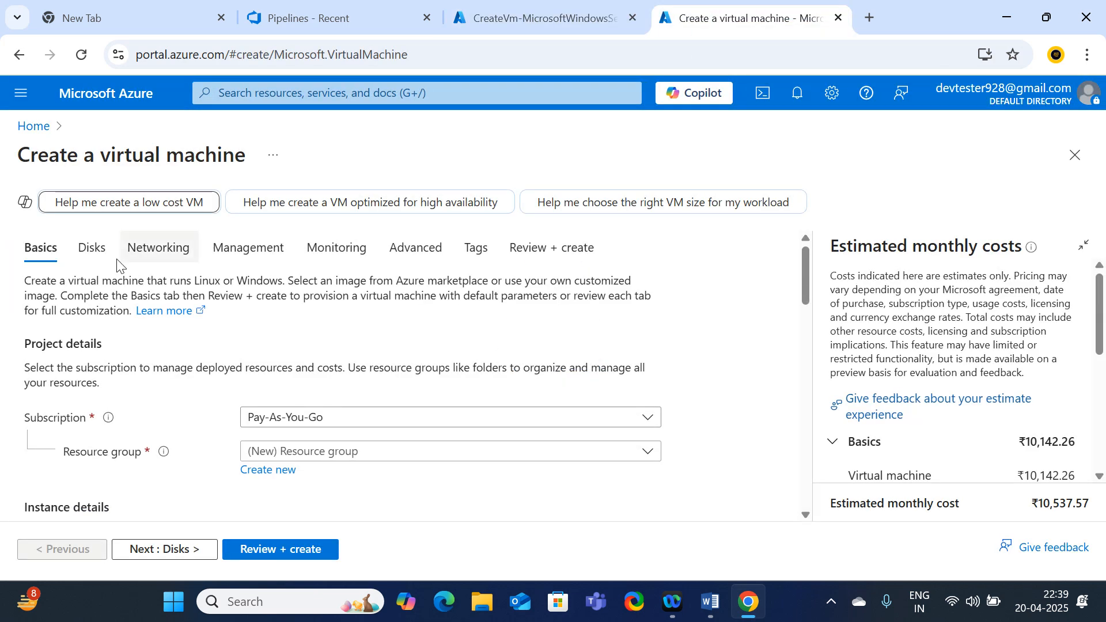
From Home, open Virtual machines, where Dev-vm is Creating, and start another Azure virtual machine
{"action": "left_click", "coordinate": [35, 128]}
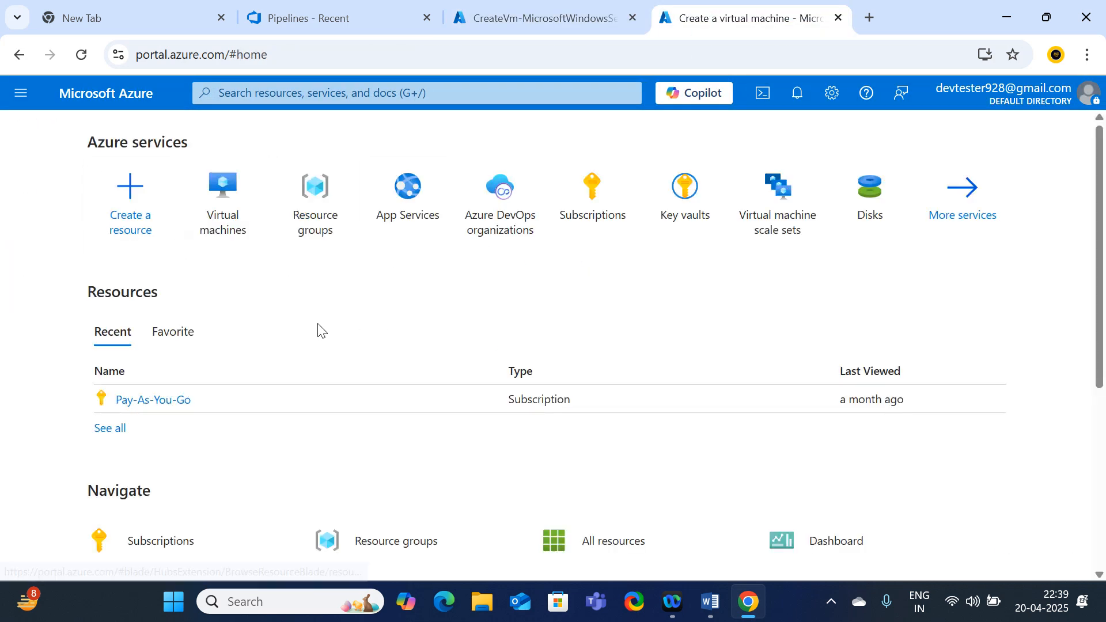
{"action": "left_click", "coordinate": [237, 217]}
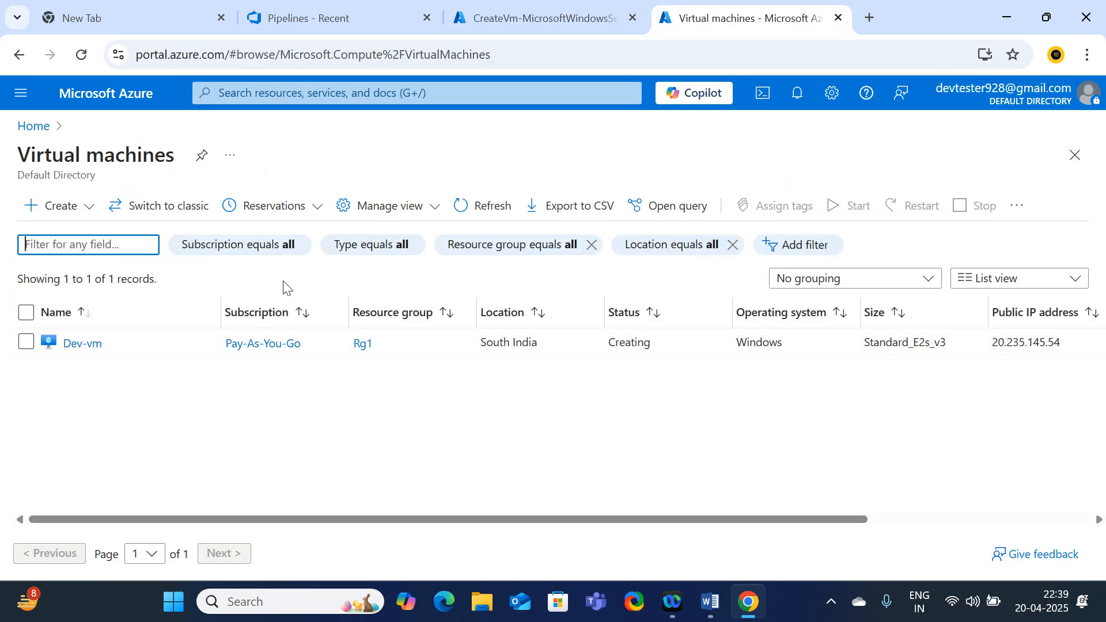
{"action": "left_click", "coordinate": [52, 208]}
{"action": "left_click", "coordinate": [81, 247]}
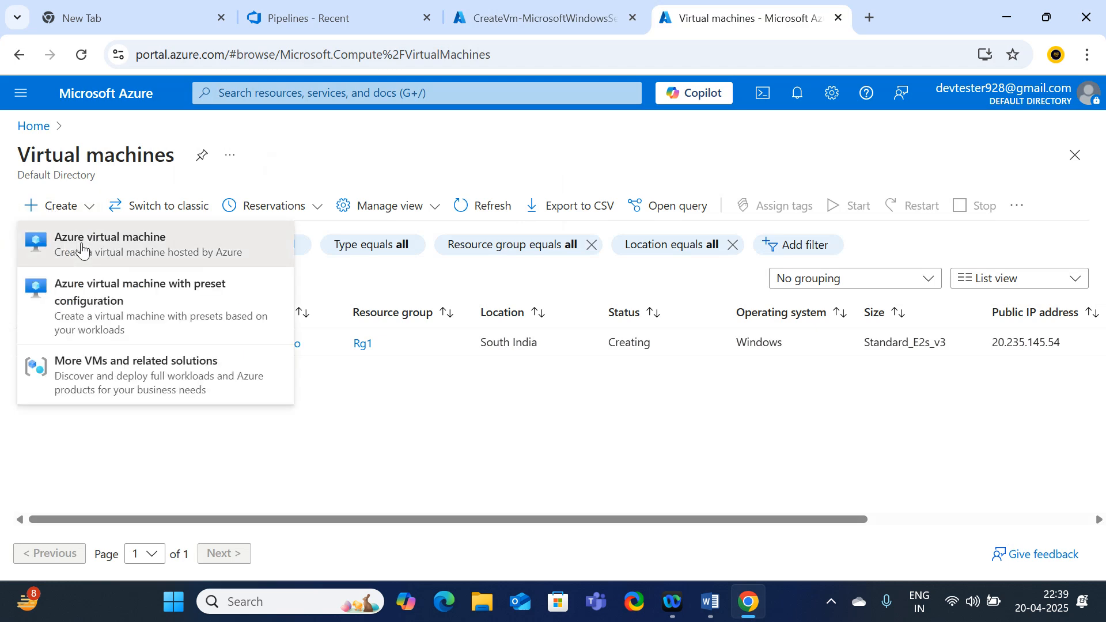
{"action": "scroll", "coordinate": [309, 353], "scroll_direction": "down", "scroll_amount": 2}
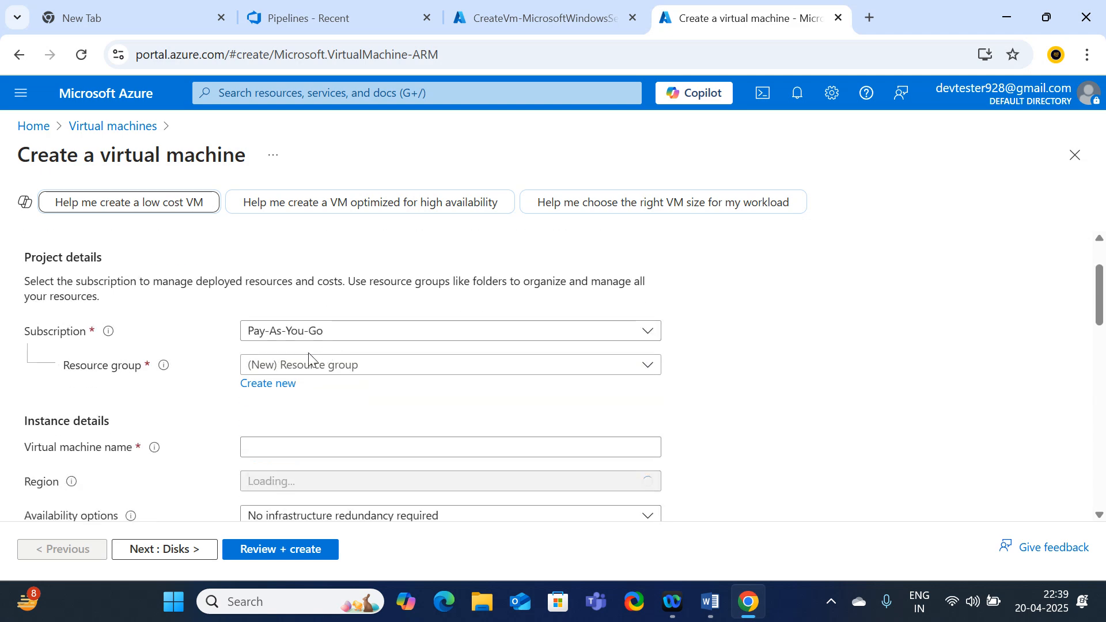
Put the VM in resource group Rg1 and name it QA-vm
{"action": "left_click", "coordinate": [316, 367]}
{"action": "left_click", "coordinate": [266, 453]}
{"action": "scroll", "coordinate": [397, 388], "scroll_direction": "down", "scroll_amount": 3}
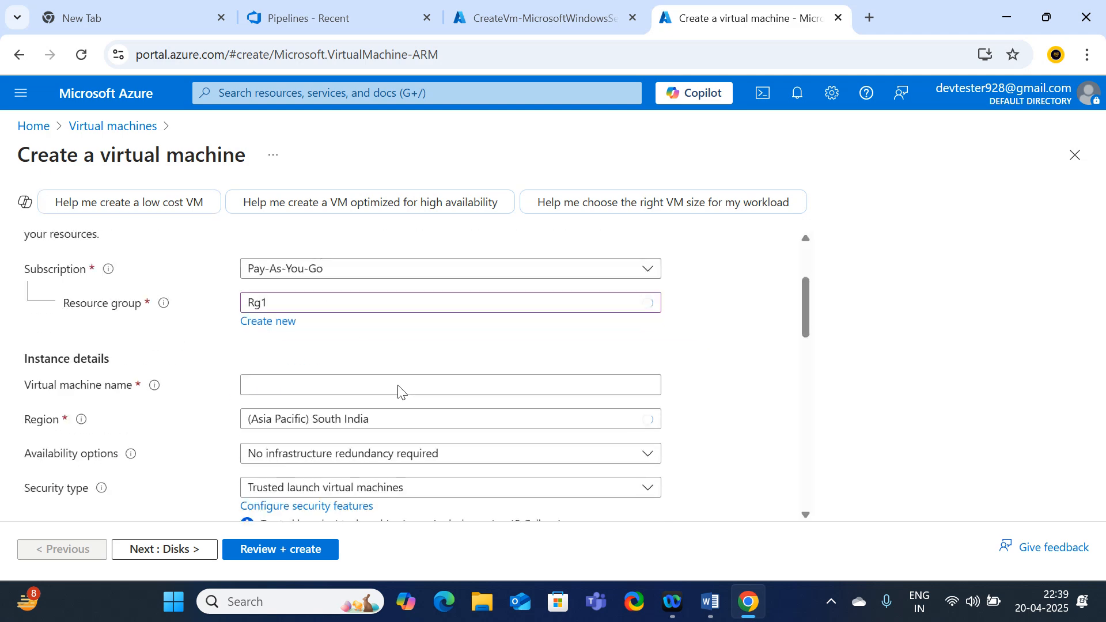
{"action": "left_click", "coordinate": [258, 276]}
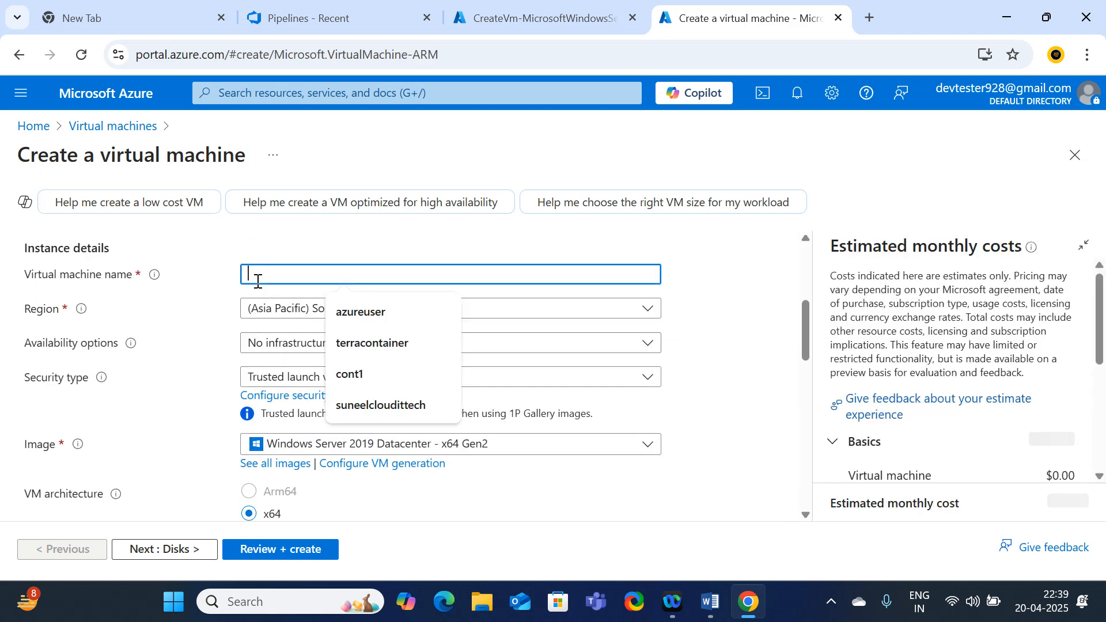
{"action": "type", "text": "QA-V"}
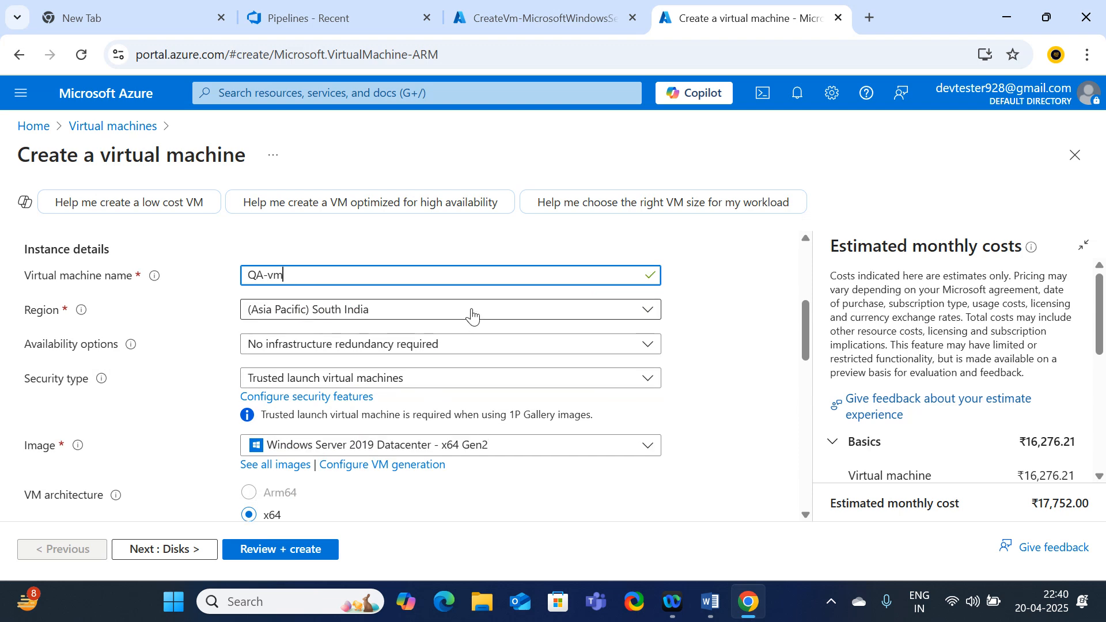
{"action": "scroll", "coordinate": [473, 317], "scroll_direction": "up", "scroll_amount": 4}
{"action": "scroll", "coordinate": [472, 319], "scroll_direction": "down", "scroll_amount": 3}
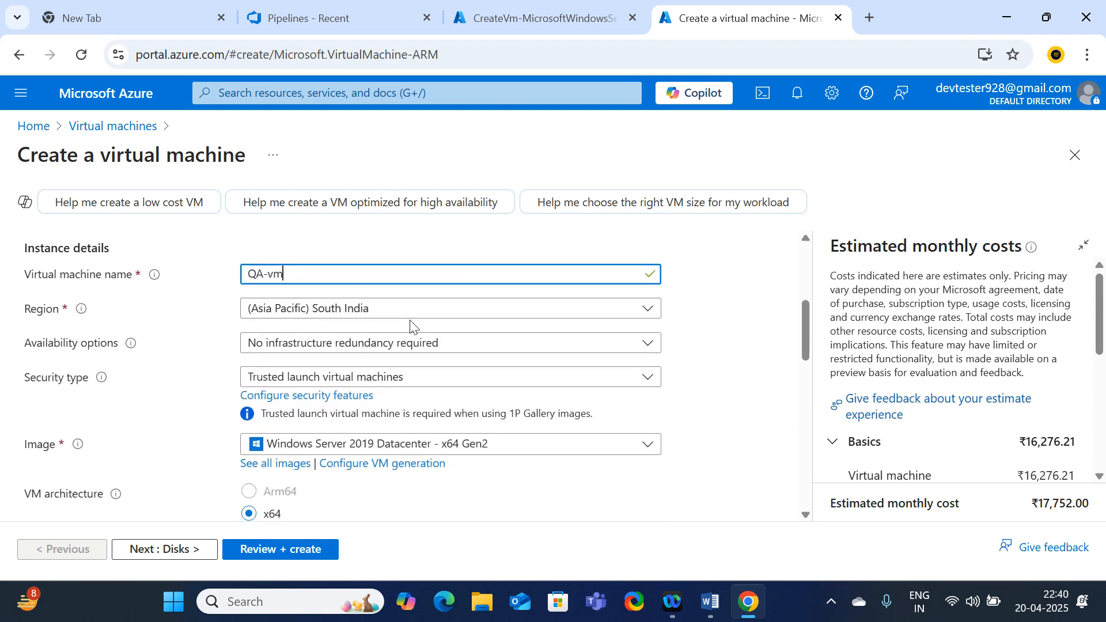
Set security type to Standard, keeping the Windows Server 2019 Datacenter image and Standard_E2s_v3 size
{"action": "left_click", "coordinate": [377, 383]}
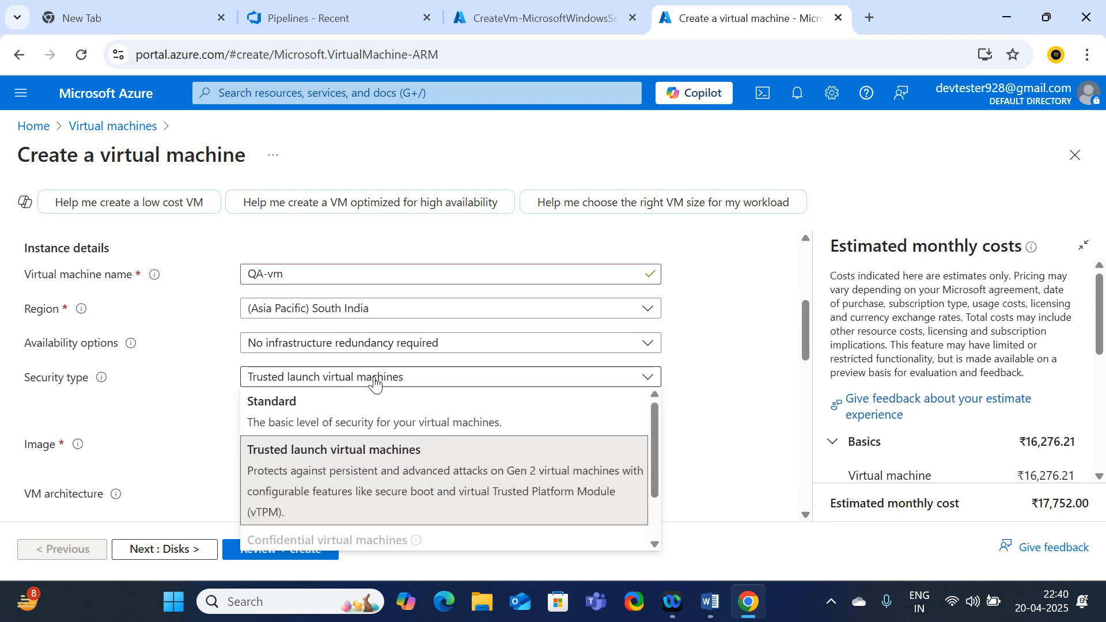
{"action": "left_click", "coordinate": [280, 420]}
{"action": "scroll", "coordinate": [378, 389], "scroll_direction": "down", "scroll_amount": 2}
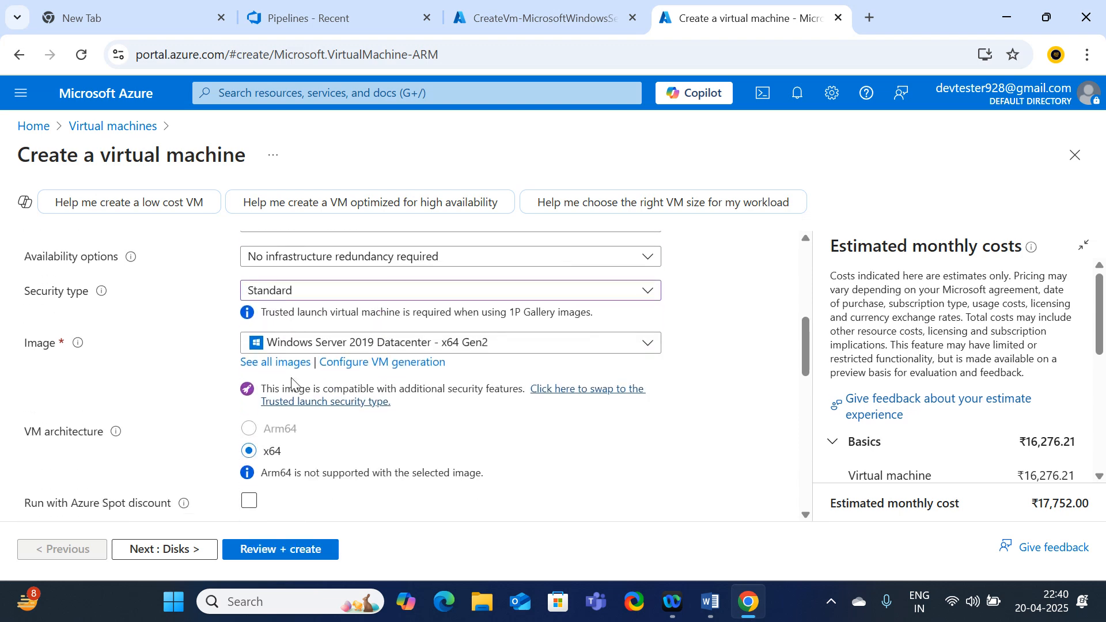
{"action": "left_click", "coordinate": [474, 343]}
{"action": "left_click", "coordinate": [315, 429]}
{"action": "scroll", "coordinate": [419, 370], "scroll_direction": "down", "scroll_amount": 2}
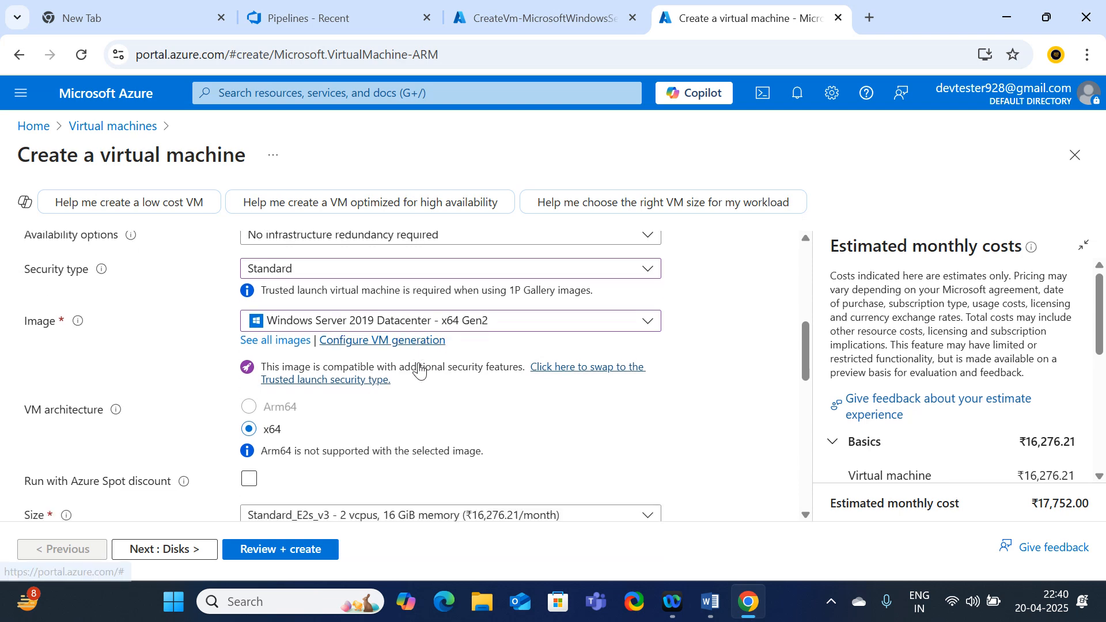
{"action": "scroll", "coordinate": [420, 371], "scroll_direction": "down", "scroll_amount": 2}
{"action": "left_click", "coordinate": [323, 371]}
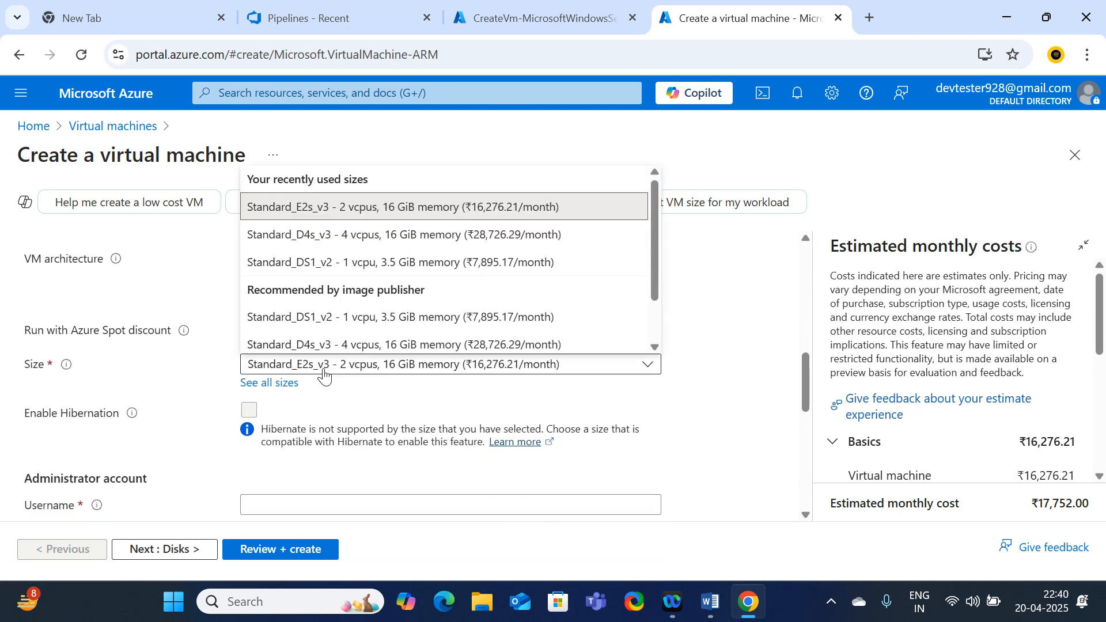
{"action": "left_click", "coordinate": [358, 206]}
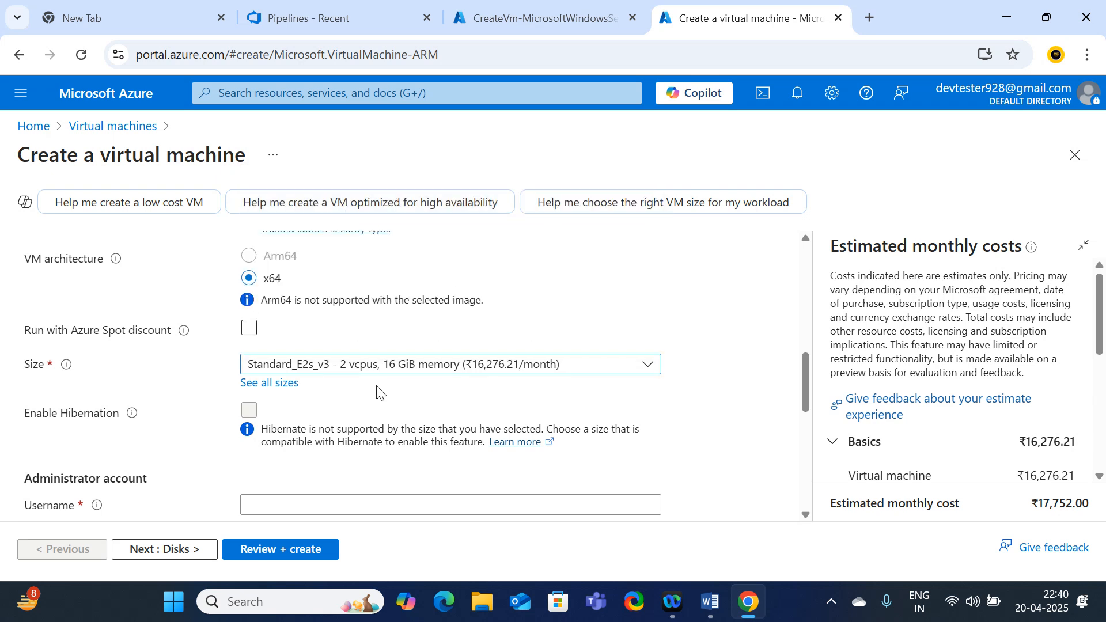
Enter the administrator username and password, then the password confirmation
{"action": "scroll", "coordinate": [377, 394], "scroll_direction": "down", "scroll_amount": 4}
{"action": "left_click", "coordinate": [247, 332]}
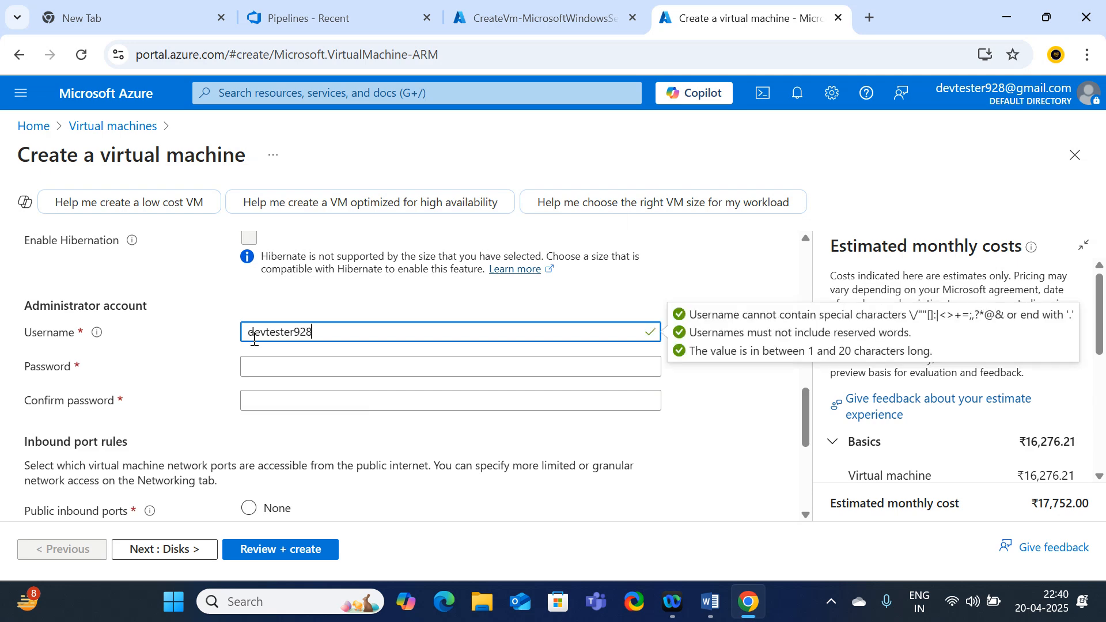
{"action": "left_click", "coordinate": [290, 371]}
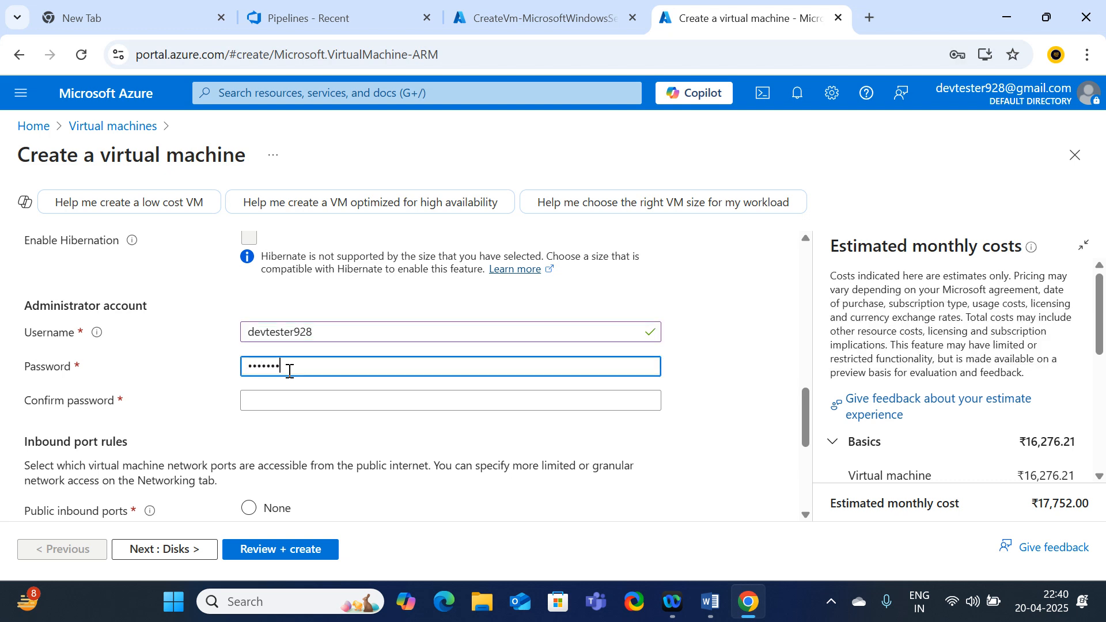
{"action": "type", "text": "••••••••••"}
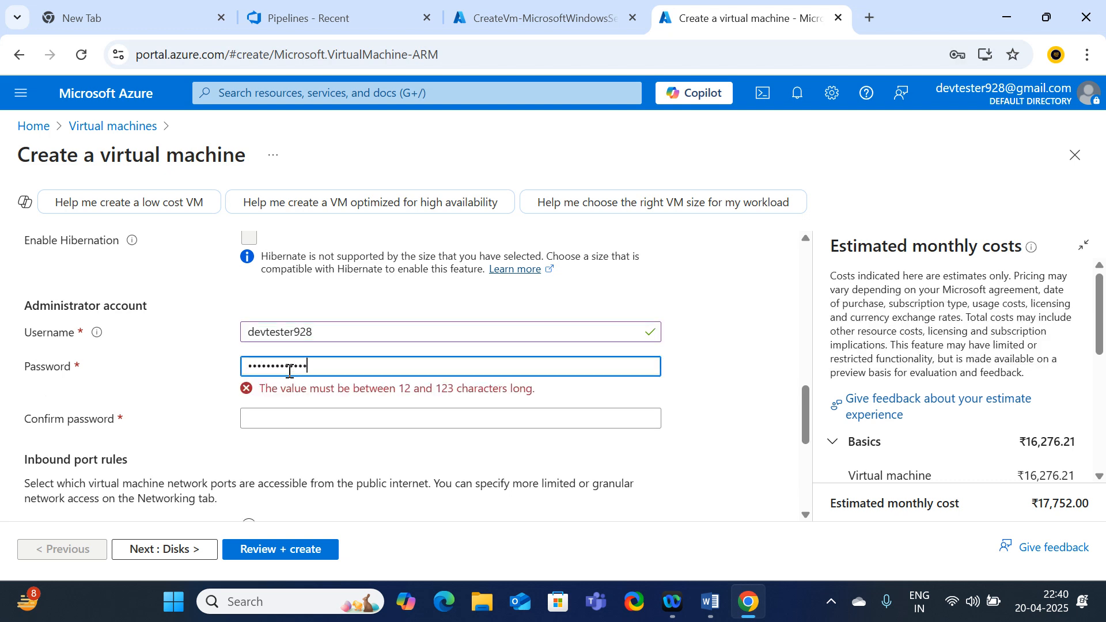
{"action": "type", "text": "•"}
{"action": "key", "text": "Tab"}
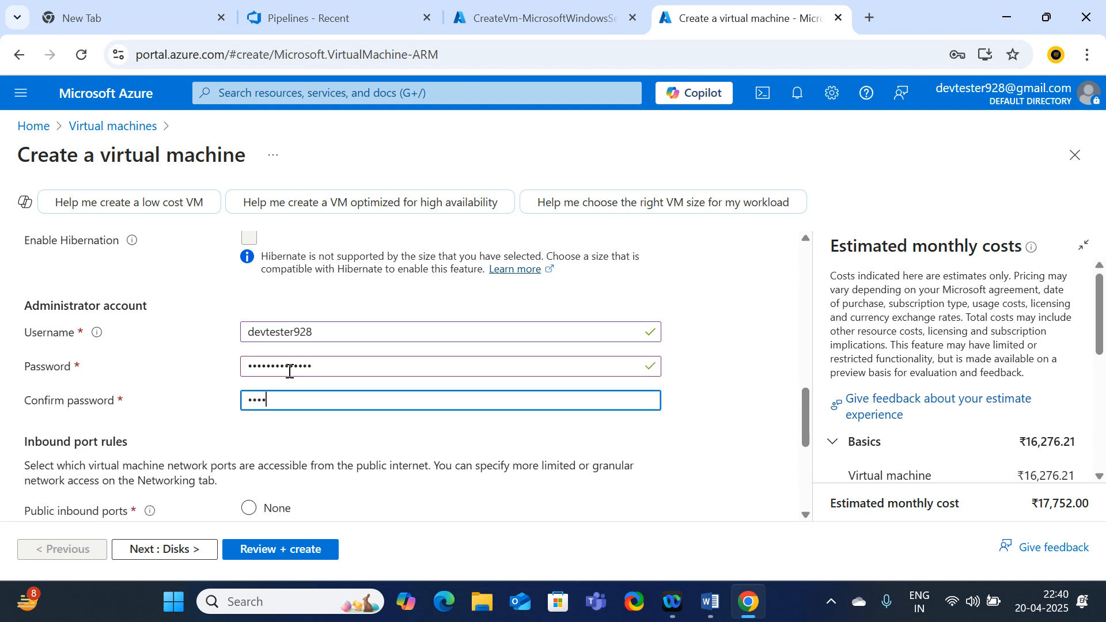
{"action": "type", "text": "••••••••"}
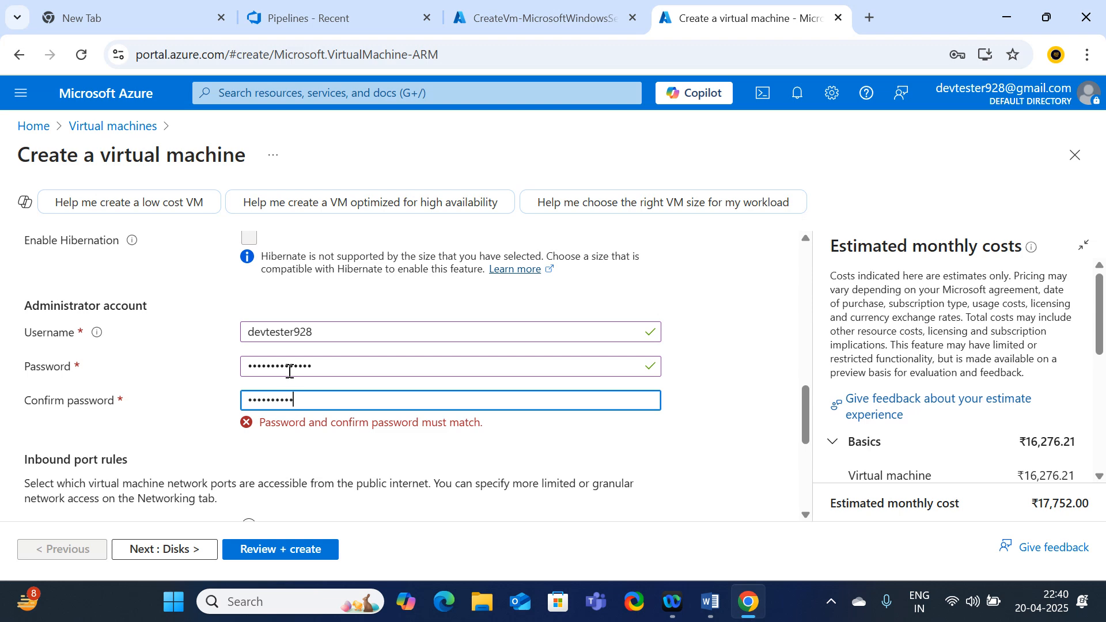
Allow HTTP (80), HTTPS (443) and RDP (3389) as inbound ports for QA-vm
{"action": "scroll", "coordinate": [296, 377], "scroll_direction": "down", "scroll_amount": 3}
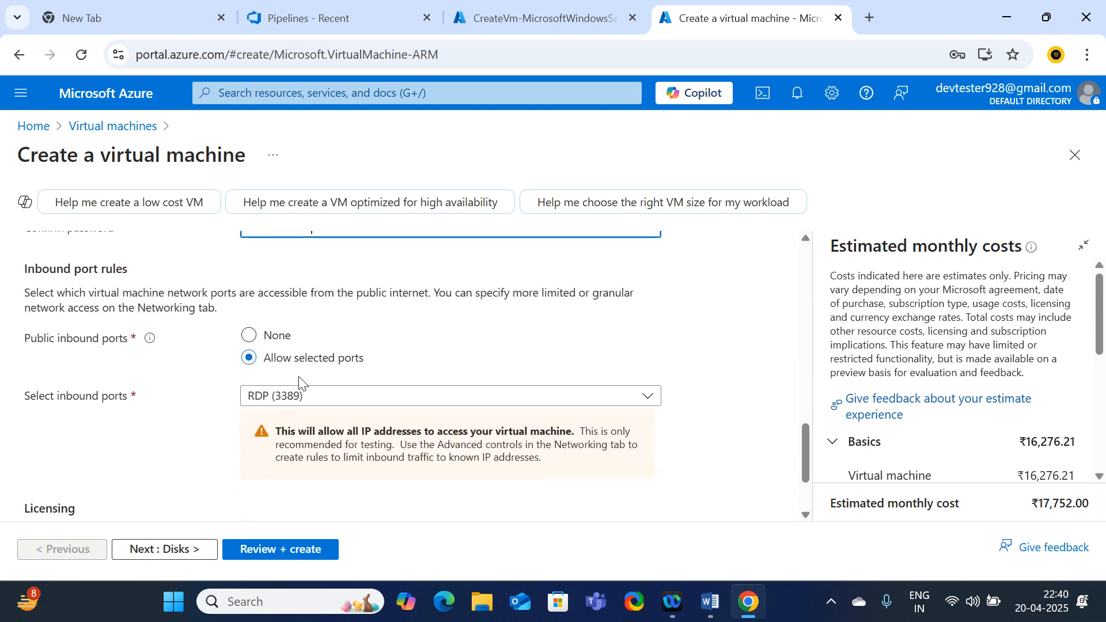
{"action": "left_click", "coordinate": [345, 397]}
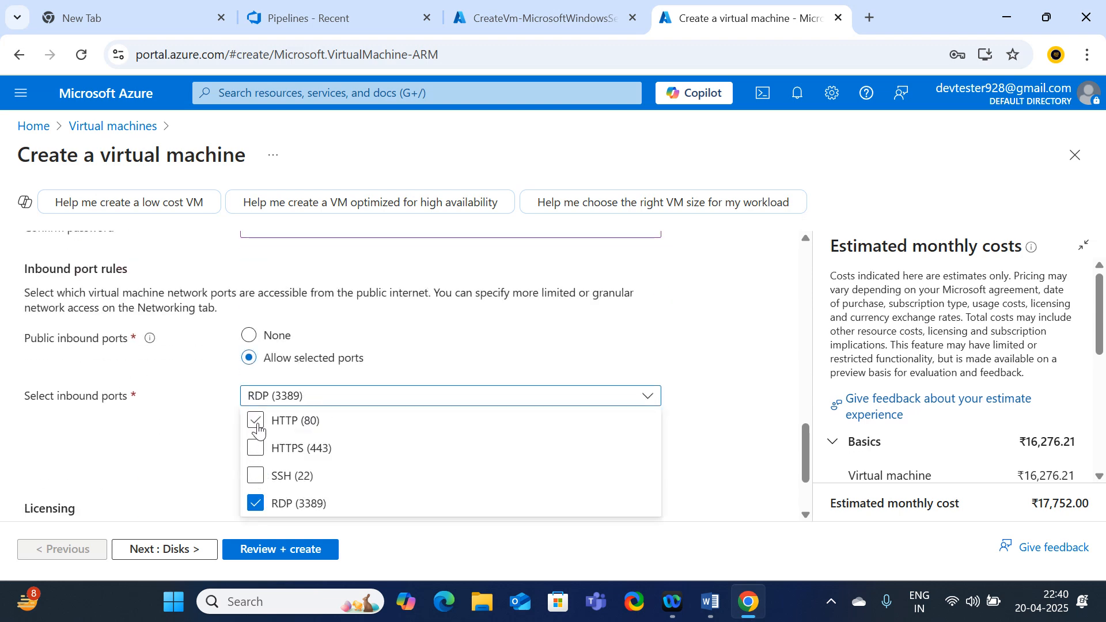
{"action": "left_click", "coordinate": [255, 420]}
{"action": "left_click", "coordinate": [266, 458]}
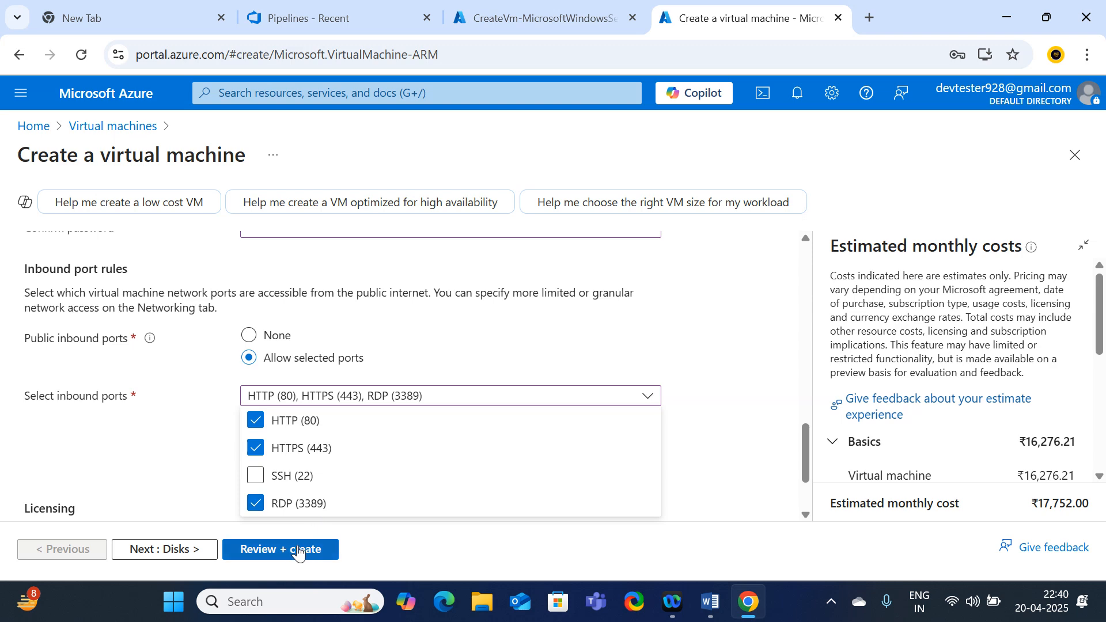
{"action": "left_click", "coordinate": [198, 432]}
Review the rest of the Basics tab and continue to the Disks settings
{"action": "scroll", "coordinate": [185, 440], "scroll_direction": "down", "scroll_amount": 2}
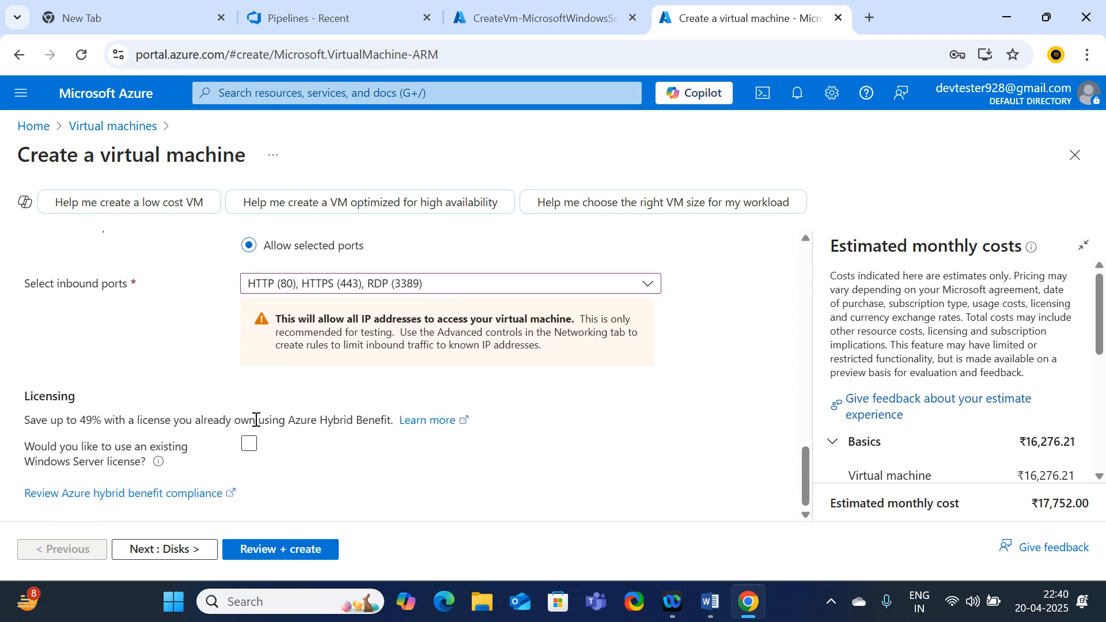
{"action": "scroll", "coordinate": [258, 421], "scroll_direction": "up", "scroll_amount": 10}
{"action": "scroll", "coordinate": [259, 422], "scroll_direction": "down", "scroll_amount": 3}
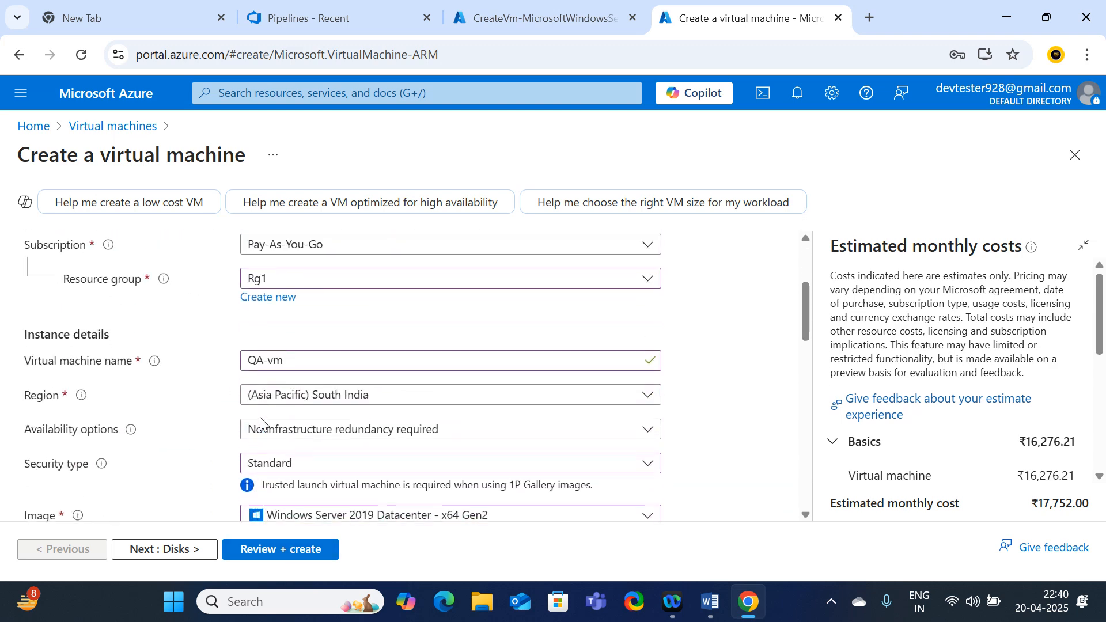
{"action": "scroll", "coordinate": [260, 423], "scroll_direction": "down", "scroll_amount": 5}
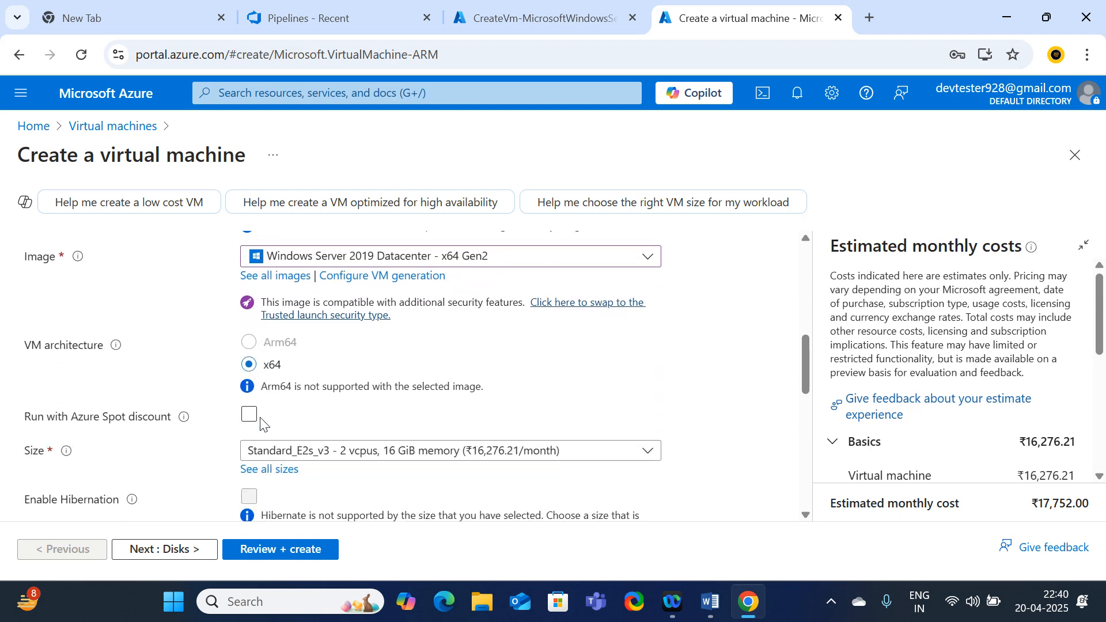
{"action": "scroll", "coordinate": [260, 426], "scroll_direction": "down", "scroll_amount": 8}
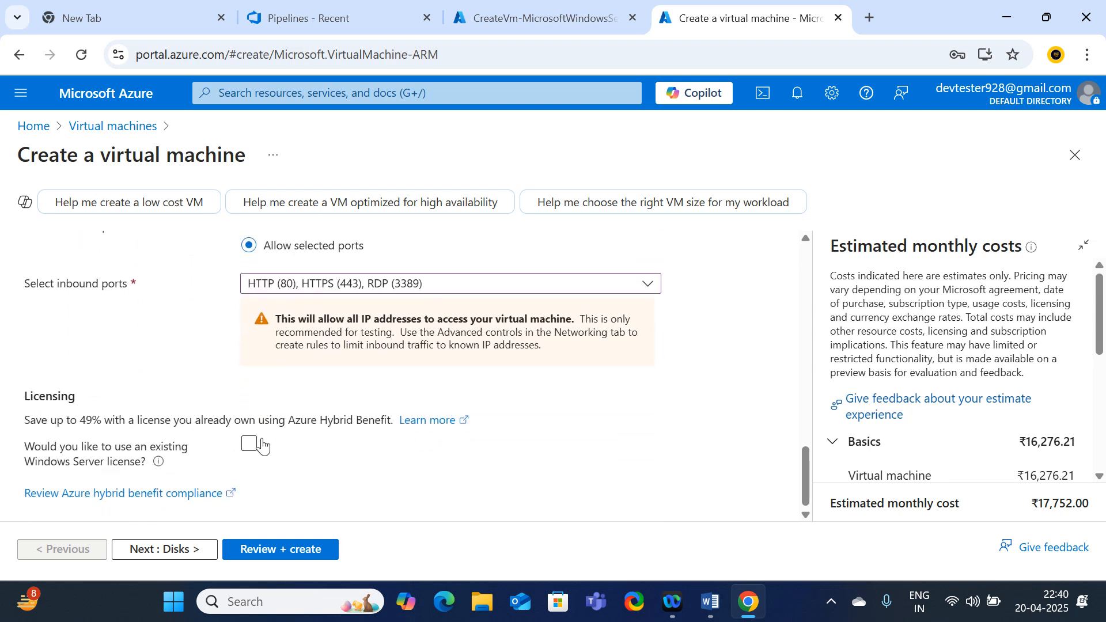
{"action": "left_click", "coordinate": [211, 547]}
{"action": "scroll", "coordinate": [427, 339], "scroll_direction": "down", "scroll_amount": 5}
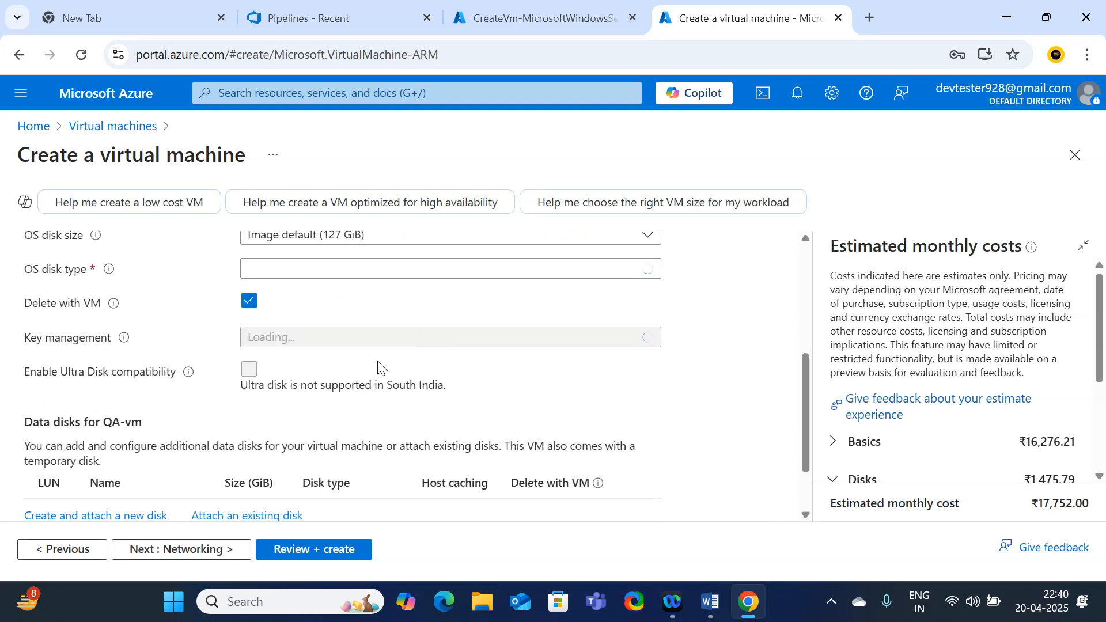
Change QA-vm's OS disk from Premium SSD to Standard SSD and proceed to Review + create
{"action": "scroll", "coordinate": [355, 338], "scroll_direction": "up", "scroll_amount": 2}
{"action": "left_click", "coordinate": [353, 356]}
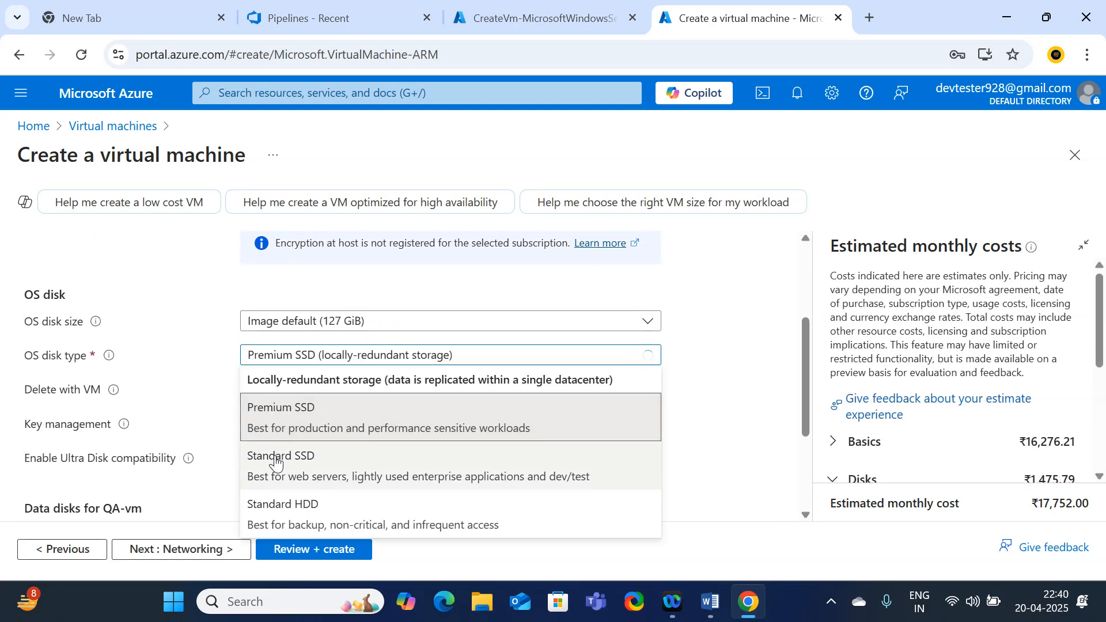
{"action": "left_click", "coordinate": [370, 409]}
{"action": "scroll", "coordinate": [403, 380], "scroll_direction": "down", "scroll_amount": 2}
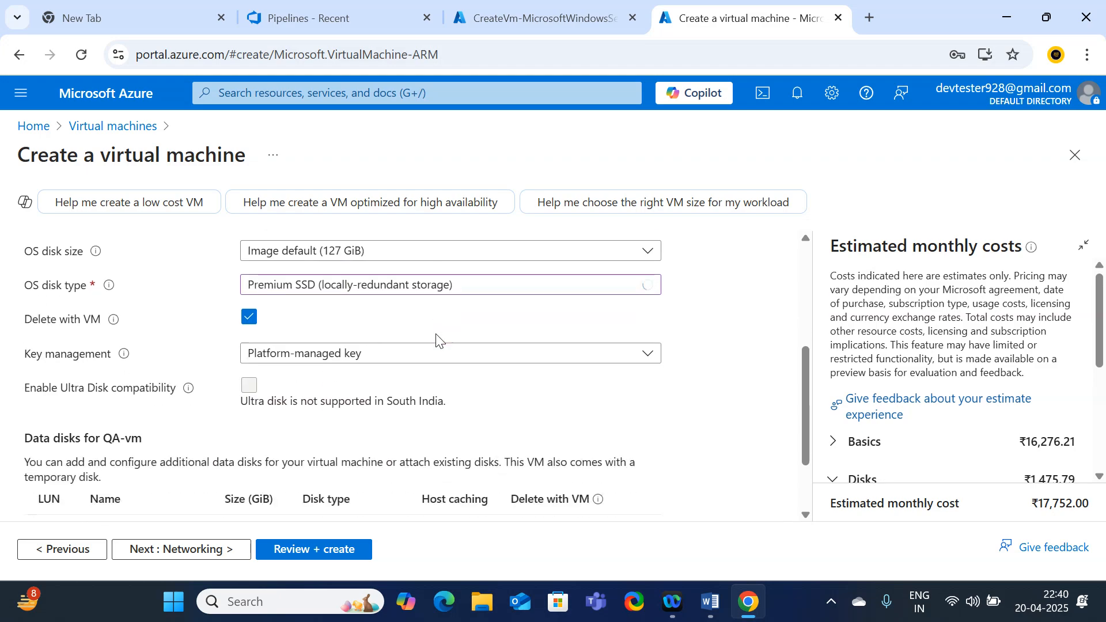
{"action": "scroll", "coordinate": [429, 354], "scroll_direction": "down", "scroll_amount": 2}
{"action": "scroll", "coordinate": [427, 358], "scroll_direction": "up", "scroll_amount": 7}
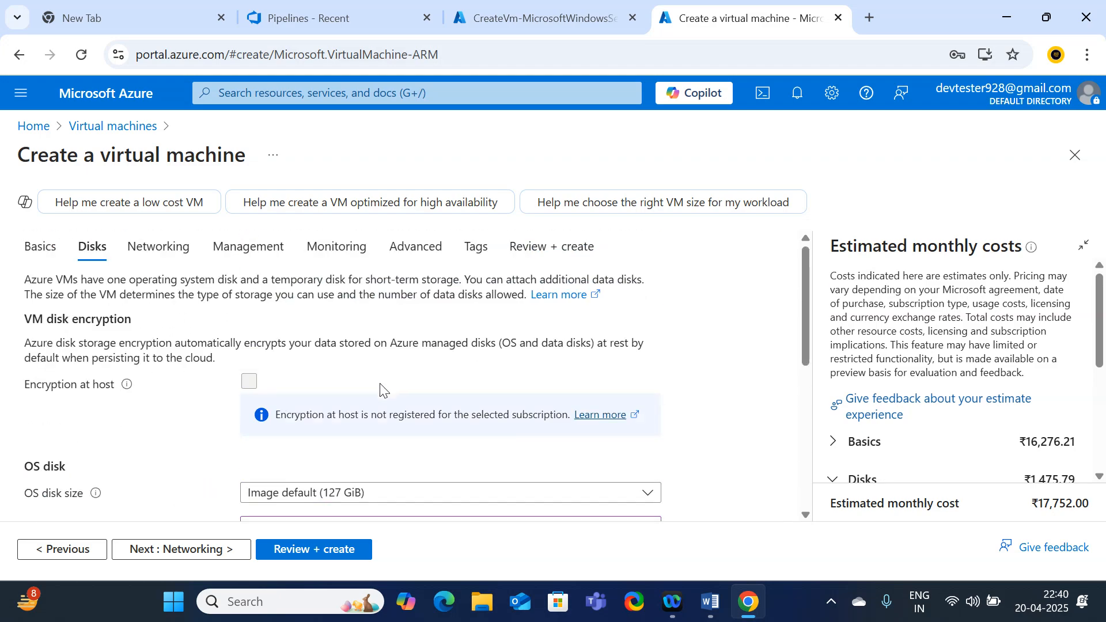
{"action": "scroll", "coordinate": [355, 371], "scroll_direction": "down", "scroll_amount": 5}
{"action": "left_click", "coordinate": [305, 283]}
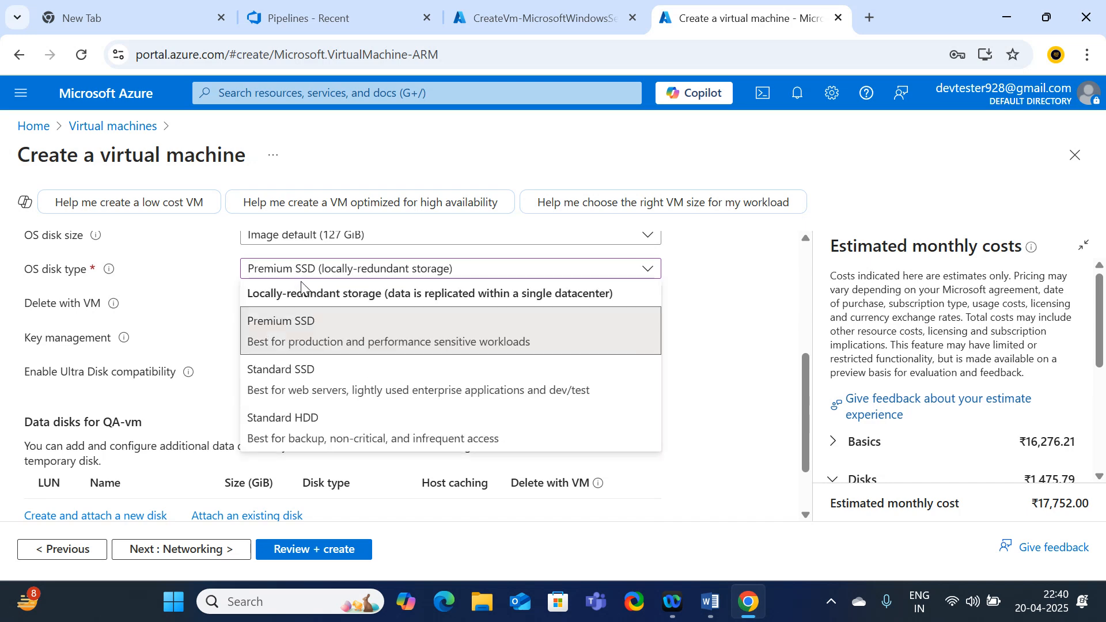
{"action": "left_click", "coordinate": [276, 372]}
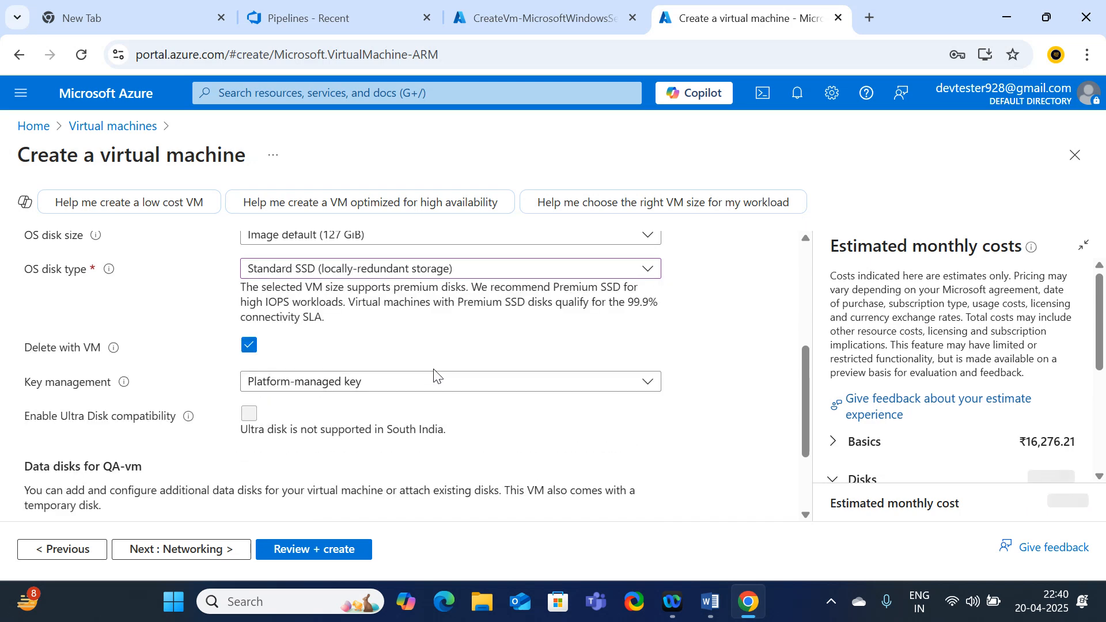
{"action": "scroll", "coordinate": [435, 375], "scroll_direction": "down", "scroll_amount": 2}
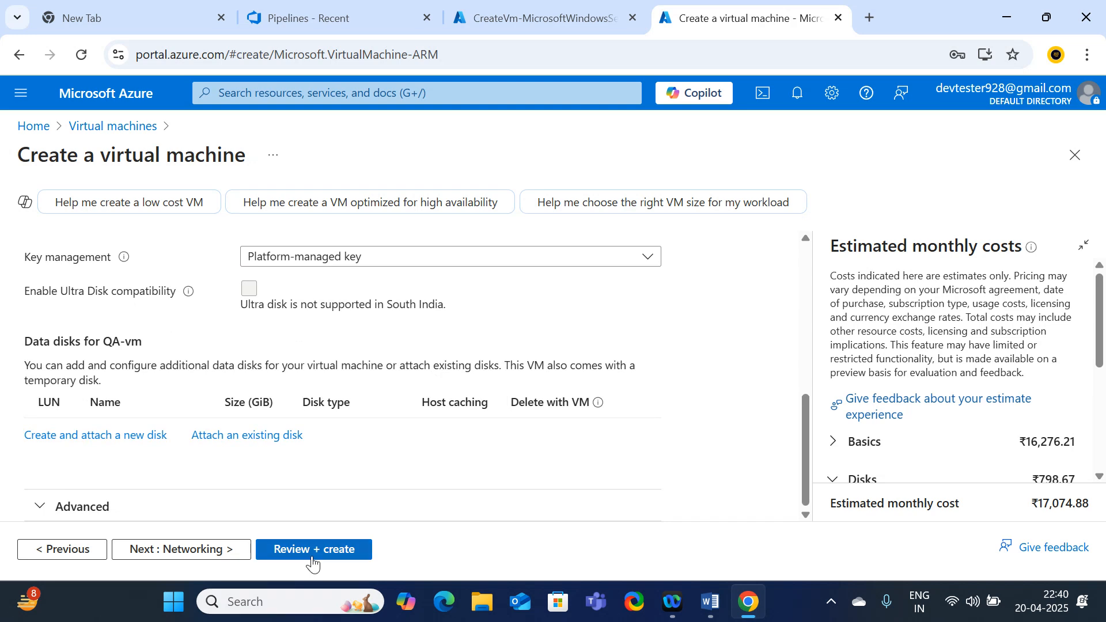
{"action": "left_click", "coordinate": [313, 550]}
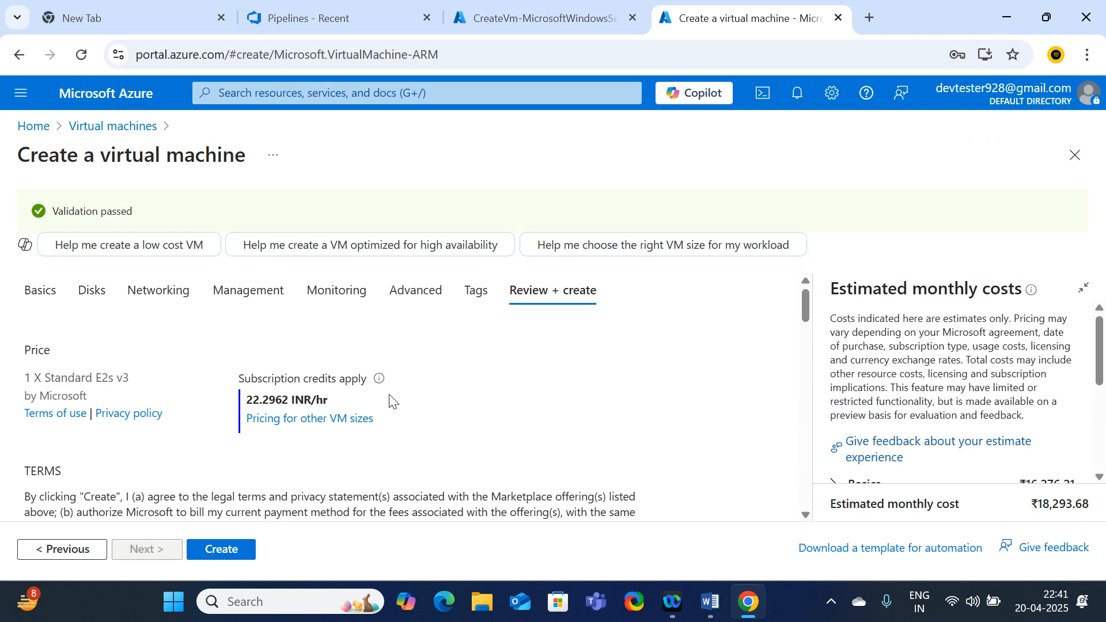
Create QA-vm after validation passes, check its deployment status, and return Home
{"action": "scroll", "coordinate": [257, 483], "scroll_direction": "down", "scroll_amount": 3}
{"action": "scroll", "coordinate": [349, 345], "scroll_direction": "up", "scroll_amount": 2}
{"action": "scroll", "coordinate": [349, 345], "scroll_direction": "up", "scroll_amount": 1}
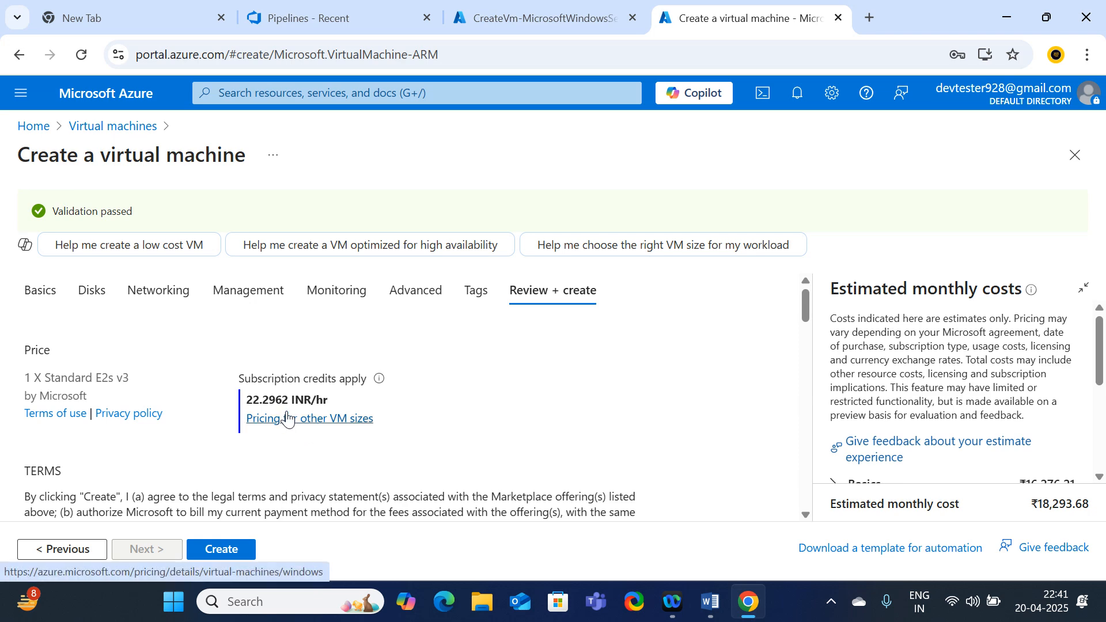
{"action": "scroll", "coordinate": [288, 420], "scroll_direction": "down", "scroll_amount": 3}
{"action": "left_click", "coordinate": [221, 550]}
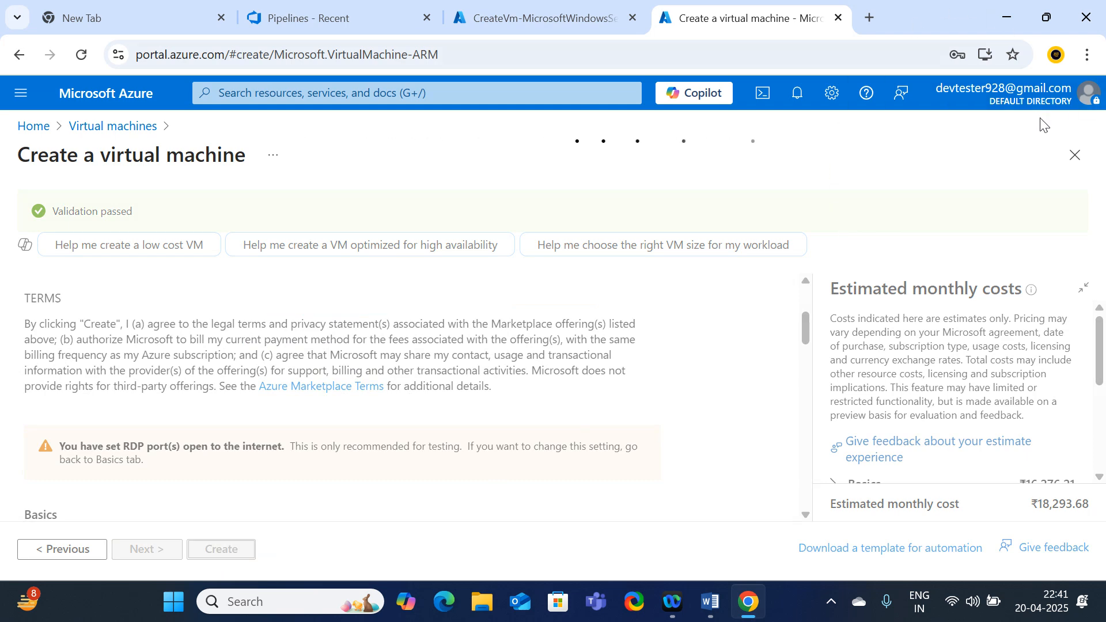
{"action": "left_click", "coordinate": [563, 12]}
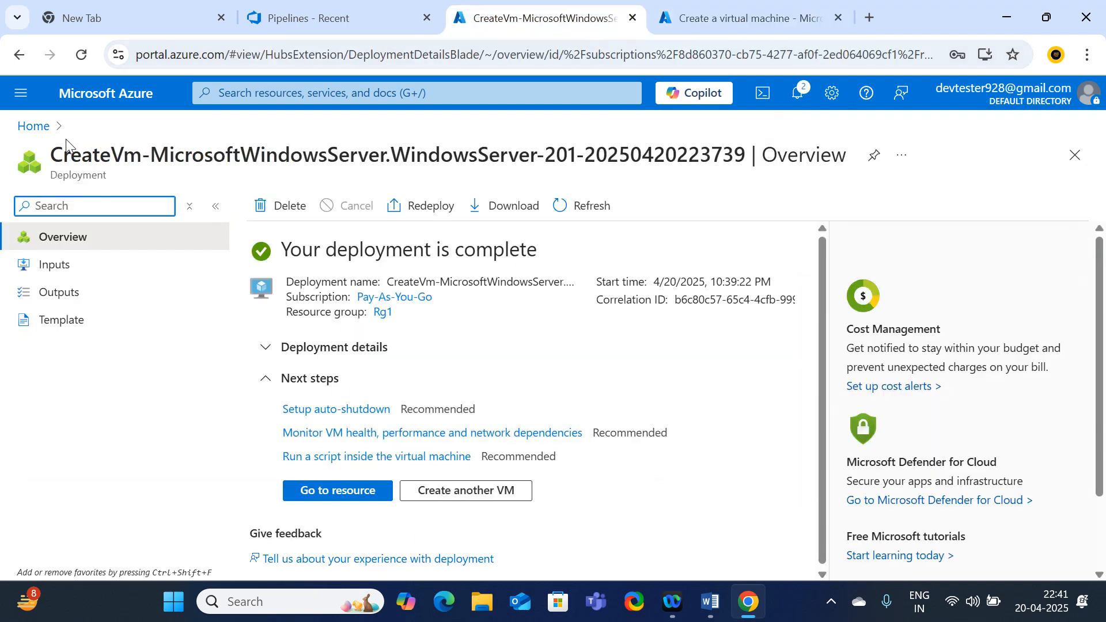
{"action": "left_click", "coordinate": [33, 125]}
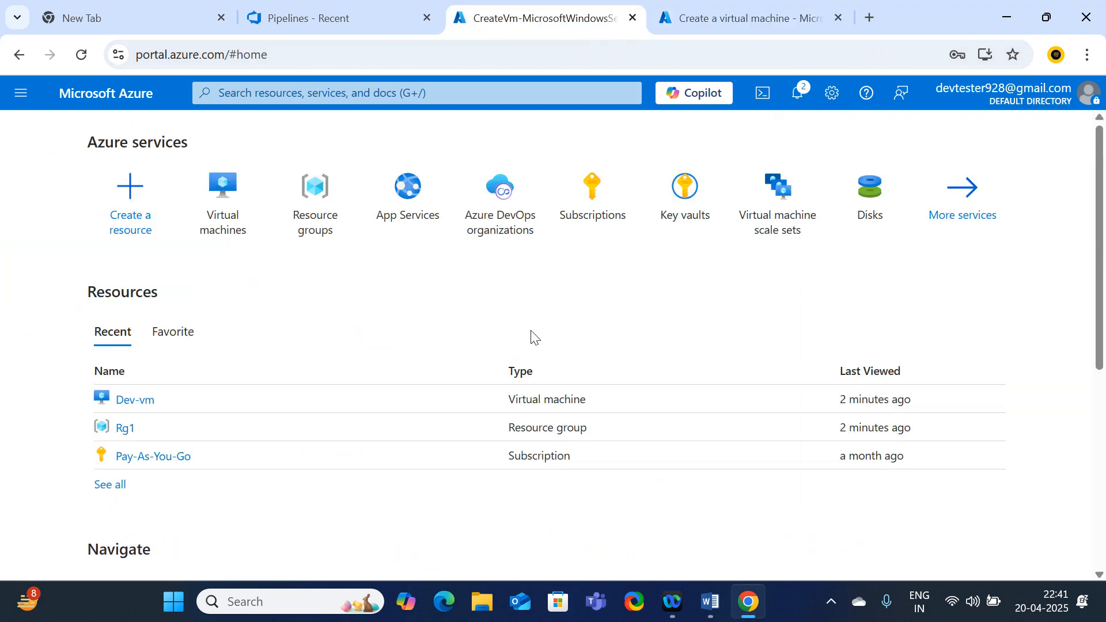
From Virtual machines, start a new Azure virtual machine via Create
{"action": "left_click", "coordinate": [235, 211]}
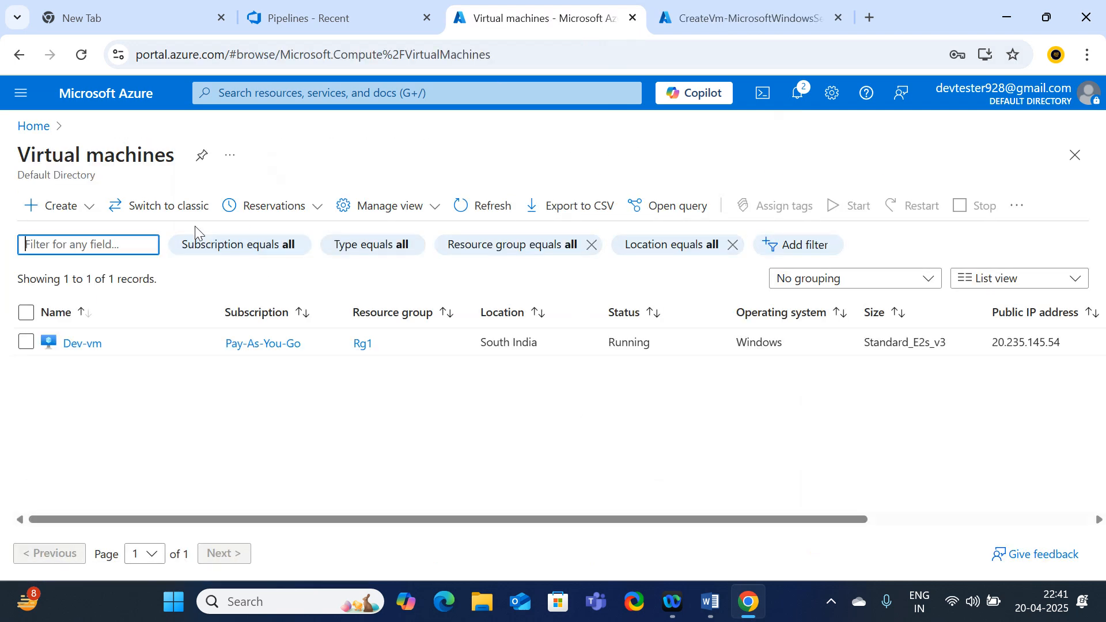
{"action": "left_click", "coordinate": [82, 209]}
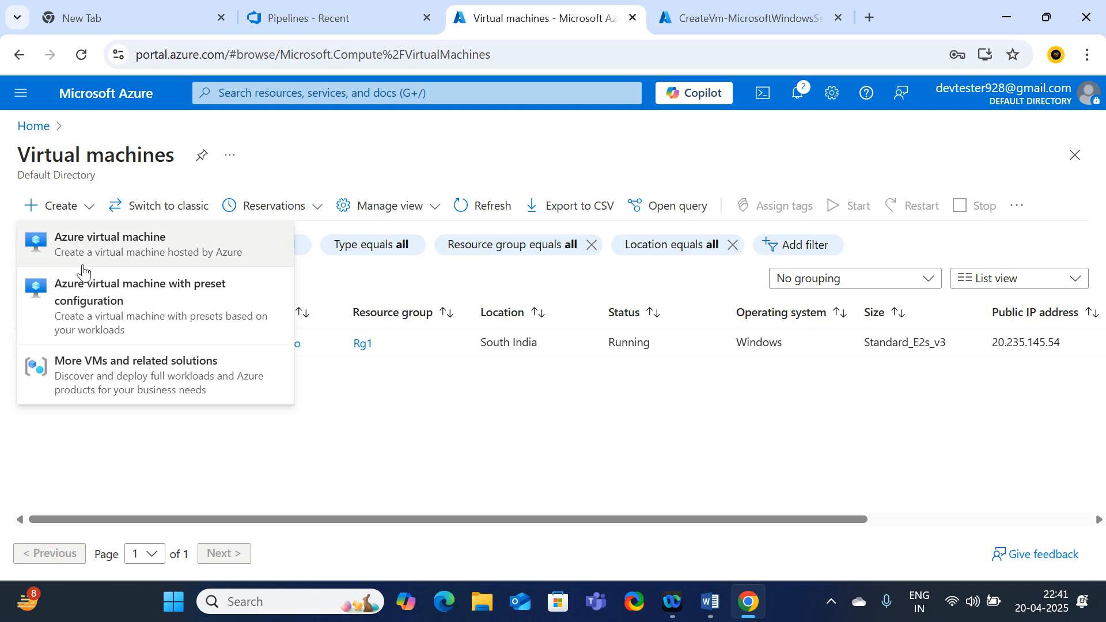
{"action": "left_click", "coordinate": [77, 251]}
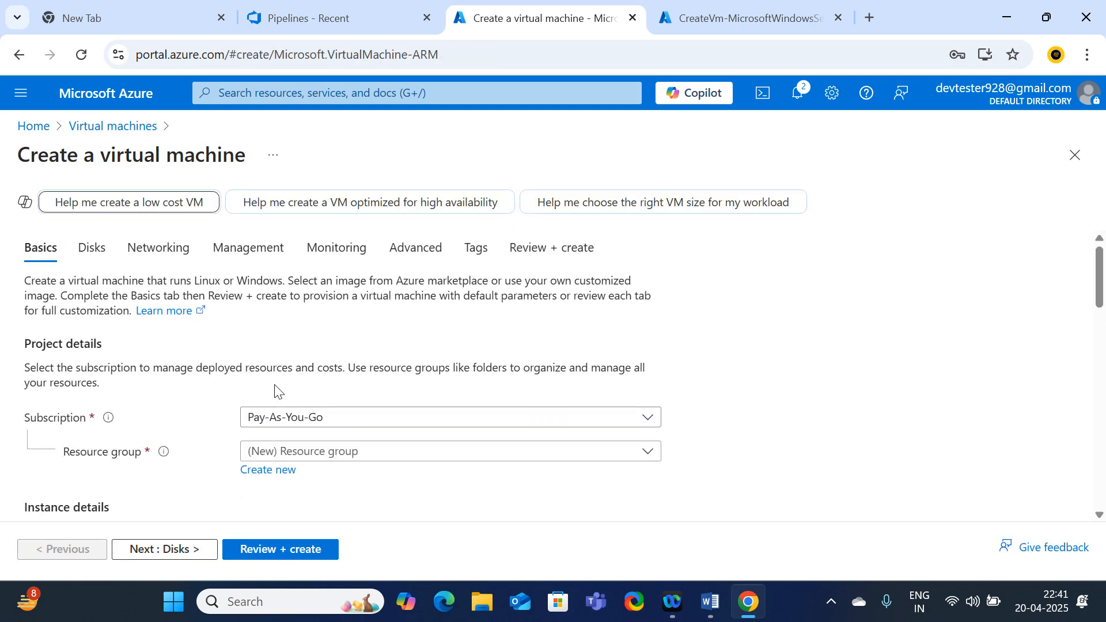
Put the new VM in resource group Rg1 and name it Prod-vm
{"action": "left_click", "coordinate": [275, 460]}
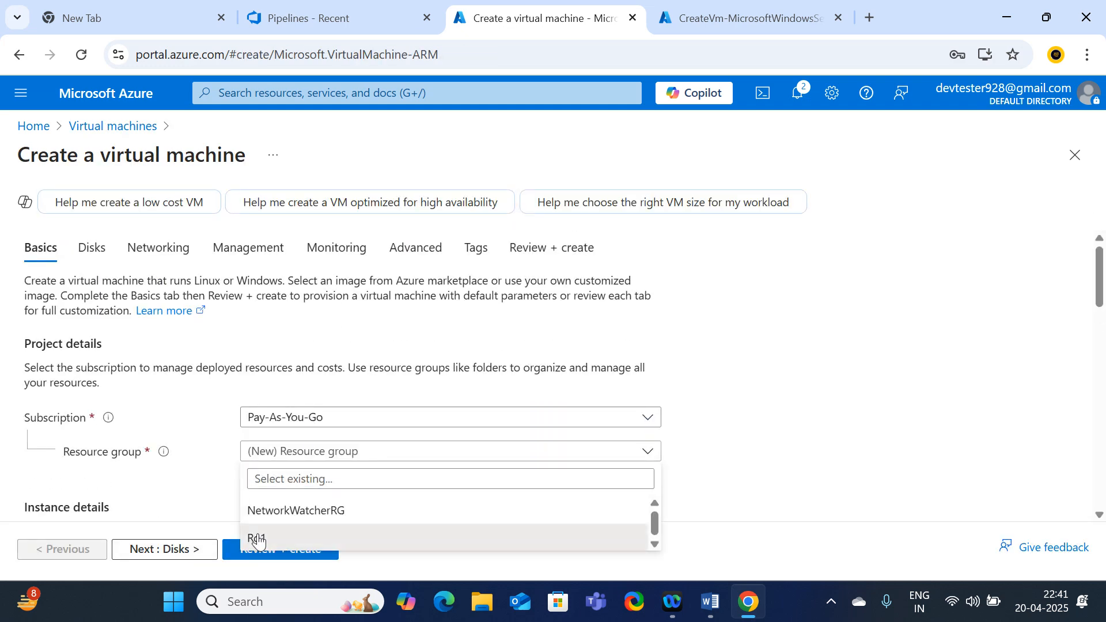
{"action": "left_click", "coordinate": [260, 536]}
{"action": "scroll", "coordinate": [317, 380], "scroll_direction": "down", "scroll_amount": 5}
{"action": "scroll", "coordinate": [314, 385], "scroll_direction": "up", "scroll_amount": 3}
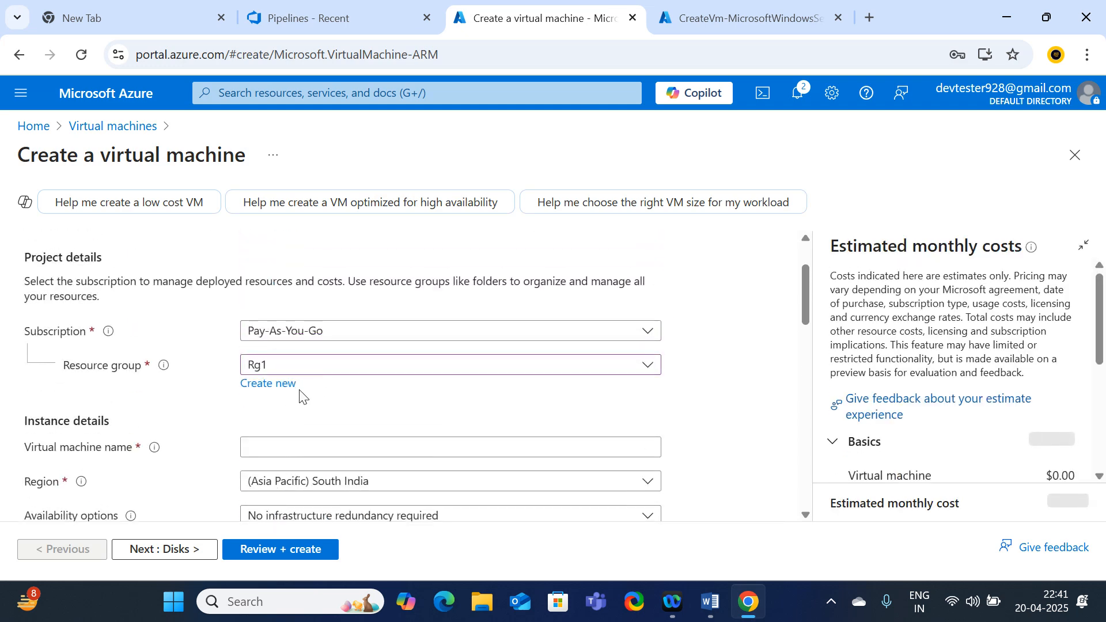
{"action": "scroll", "coordinate": [301, 396], "scroll_direction": "down", "scroll_amount": 2}
{"action": "left_click", "coordinate": [256, 360]}
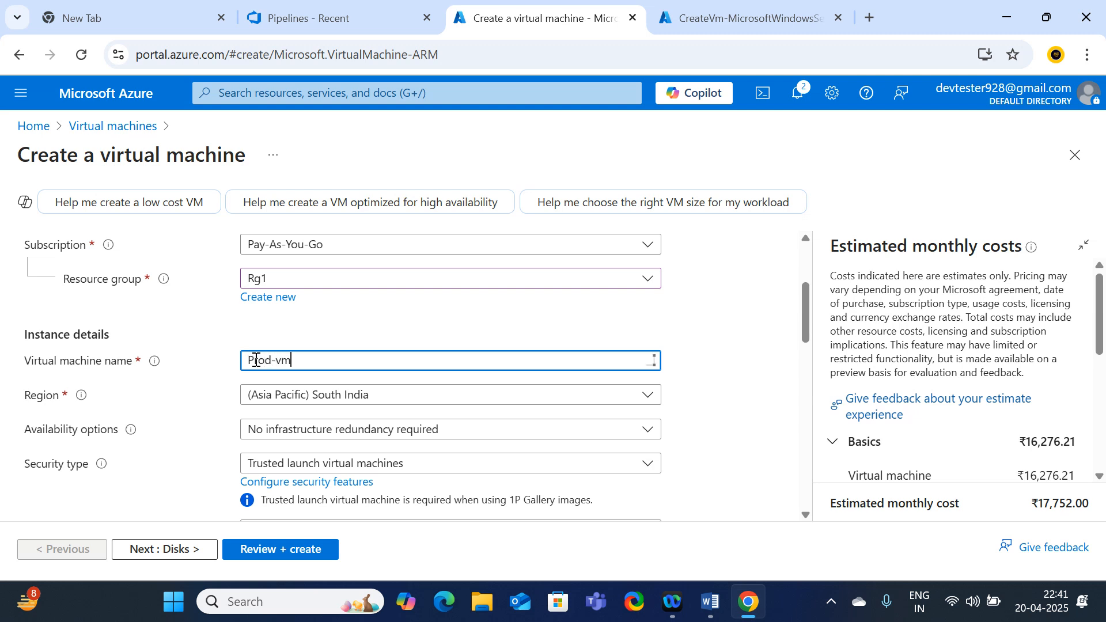
{"action": "scroll", "coordinate": [326, 383], "scroll_direction": "down", "scroll_amount": 2}
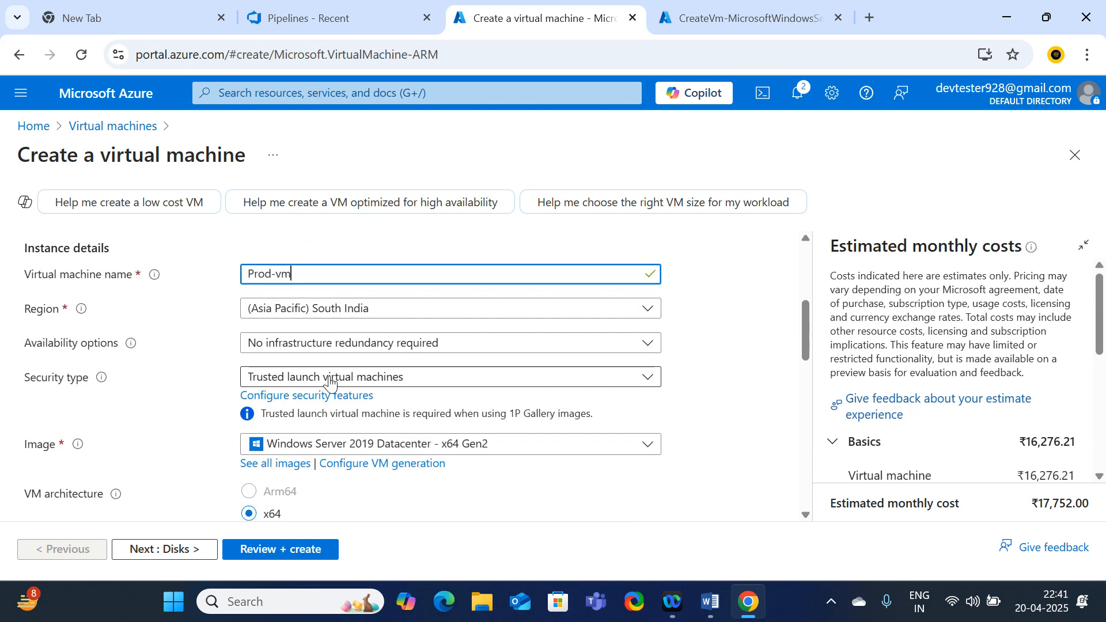
{"action": "left_click", "coordinate": [349, 374]}
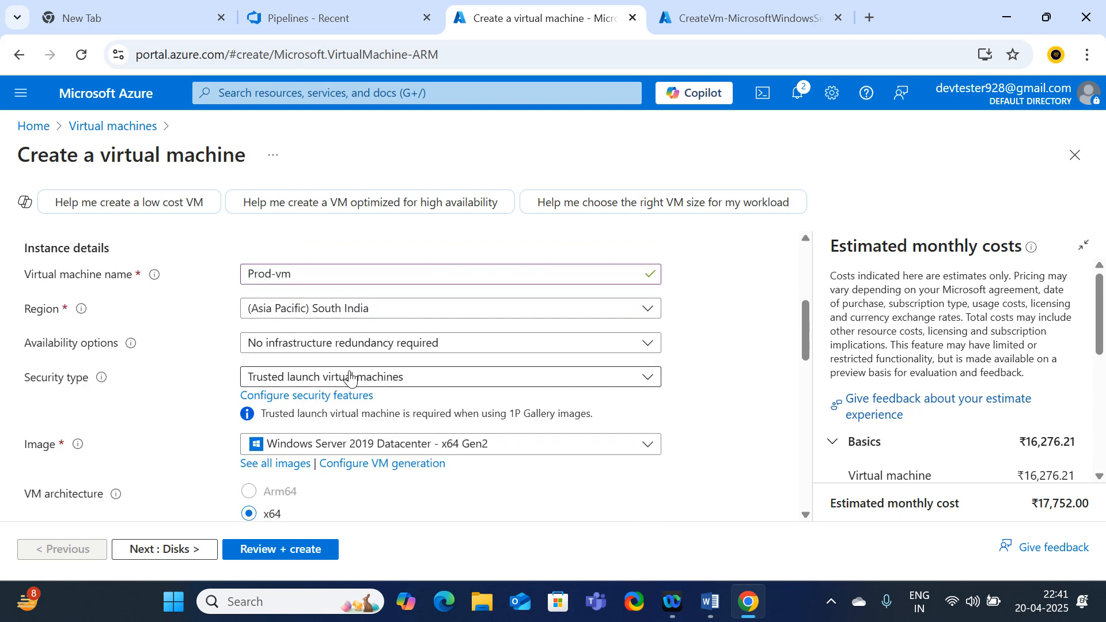
Set security type to Standard and enter the admin username, password and confirmation
{"action": "left_click", "coordinate": [349, 376]}
{"action": "left_click", "coordinate": [285, 401]}
{"action": "scroll", "coordinate": [383, 403], "scroll_direction": "down", "scroll_amount": 2}
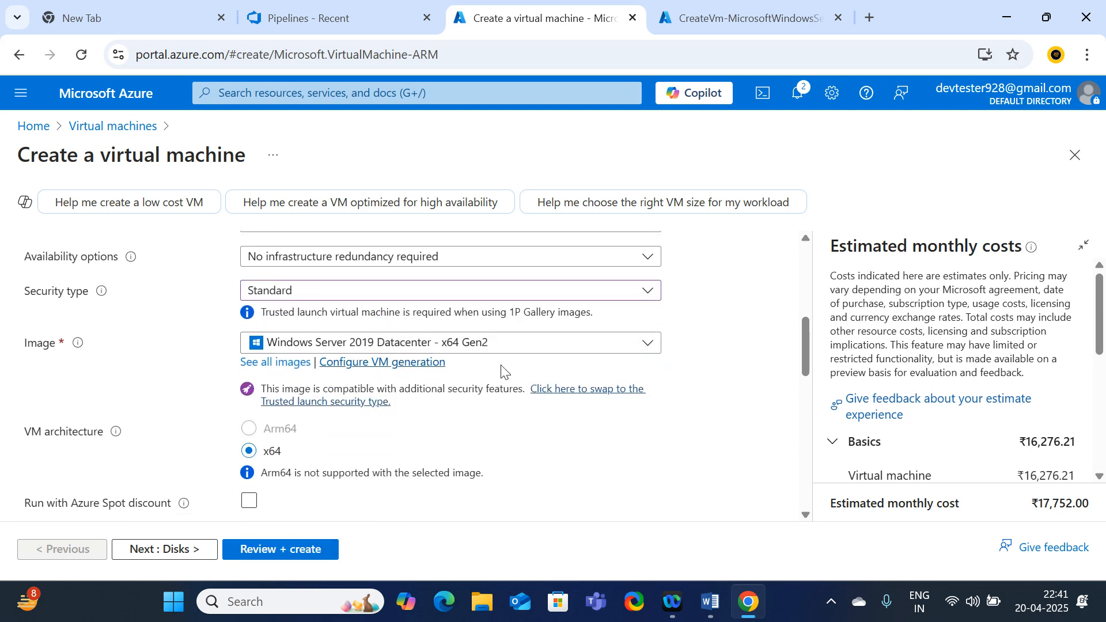
{"action": "scroll", "coordinate": [523, 388], "scroll_direction": "down", "scroll_amount": 2}
{"action": "scroll", "coordinate": [487, 384], "scroll_direction": "down", "scroll_amount": 2}
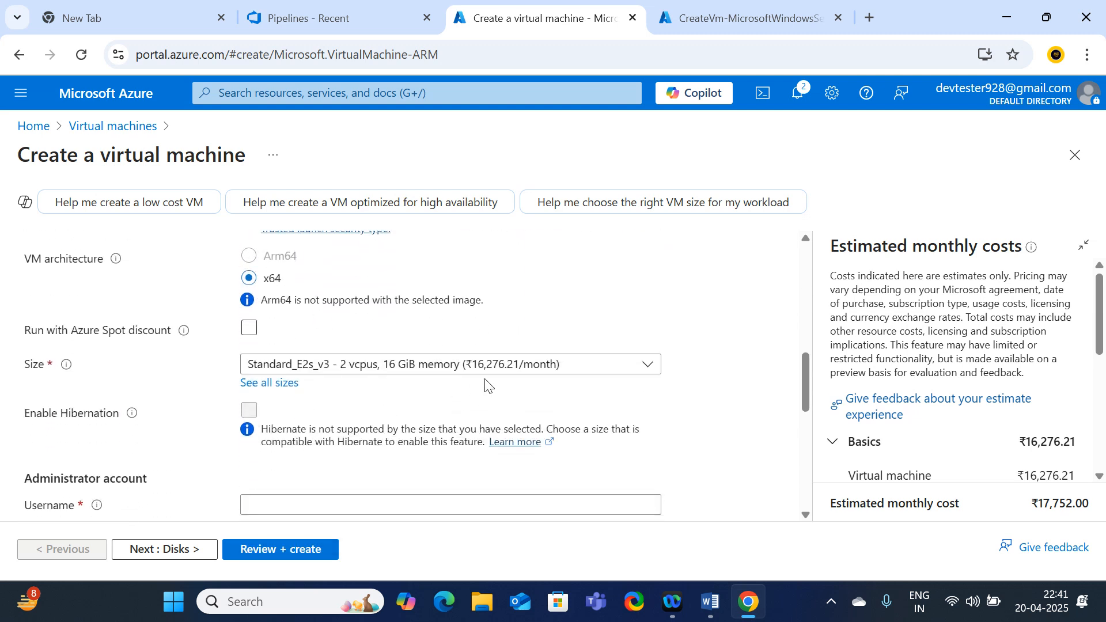
{"action": "scroll", "coordinate": [486, 384], "scroll_direction": "down", "scroll_amount": 2}
{"action": "left_click", "coordinate": [284, 419]}
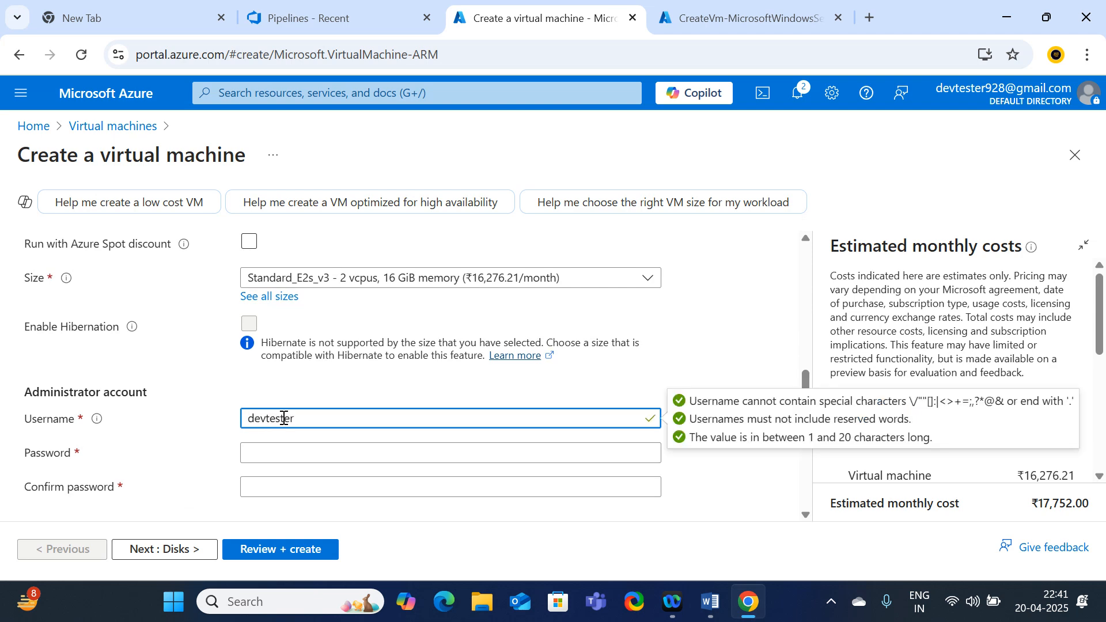
{"action": "left_click", "coordinate": [278, 451]}
{"action": "type", "text": "•••"}
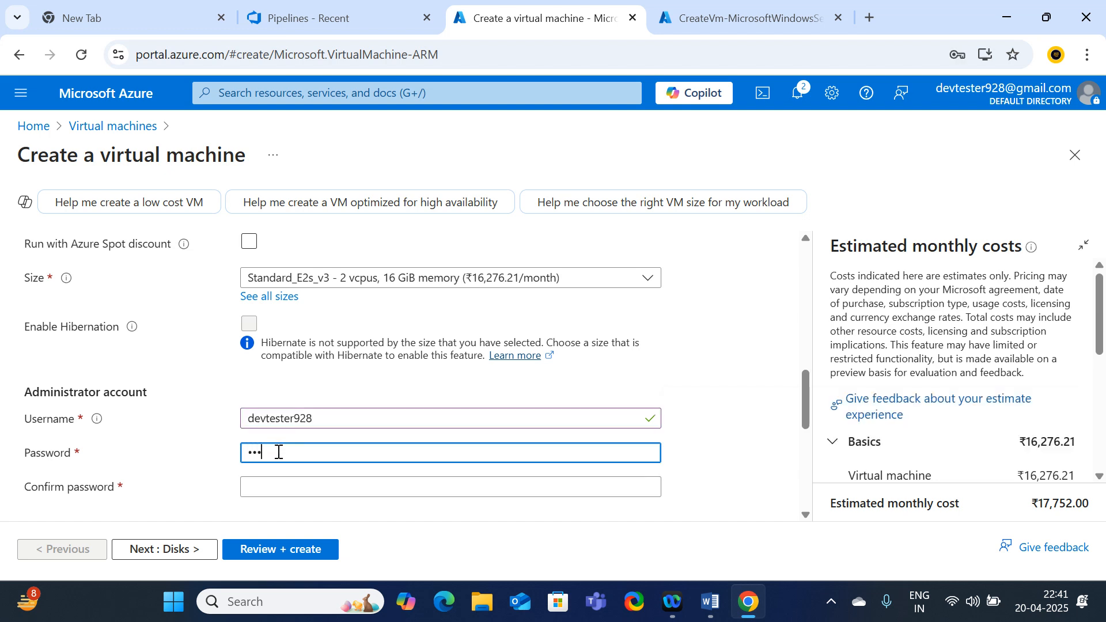
{"action": "type", "text": "•••"}
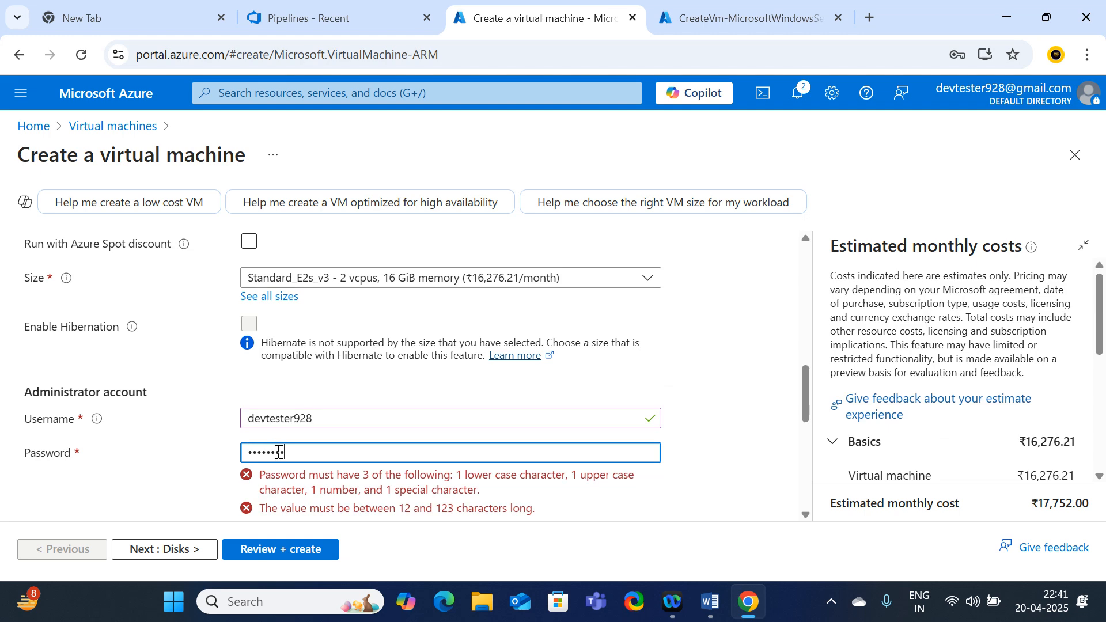
{"action": "type", "text": "••"}
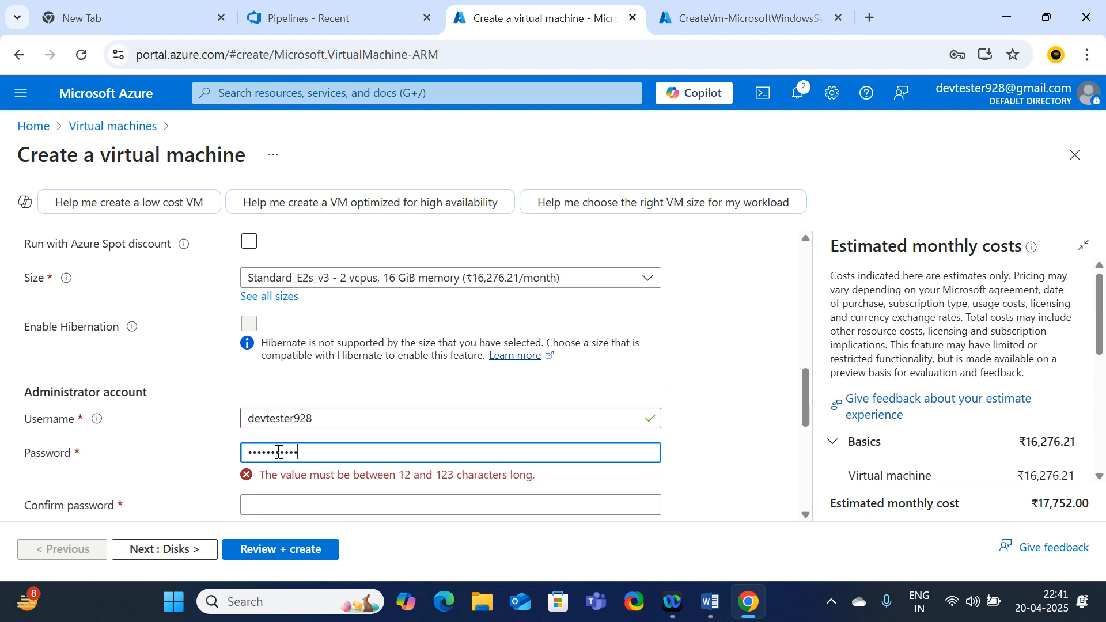
{"action": "type", "text": "•"}
{"action": "key", "text": "Tab"}
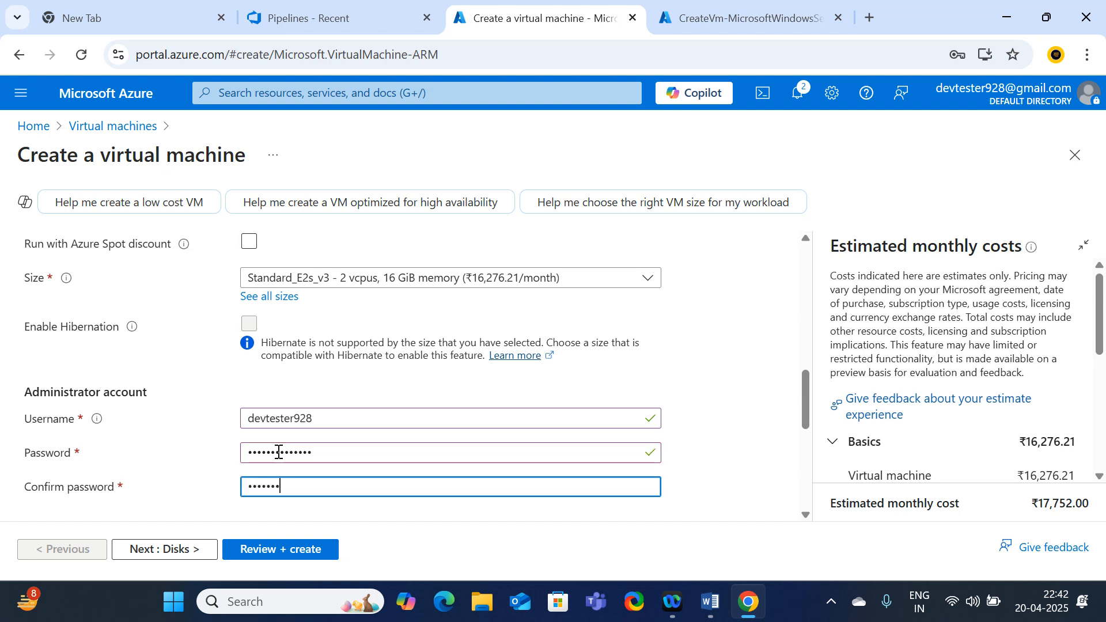
{"action": "type", "text": "••••••••••"}
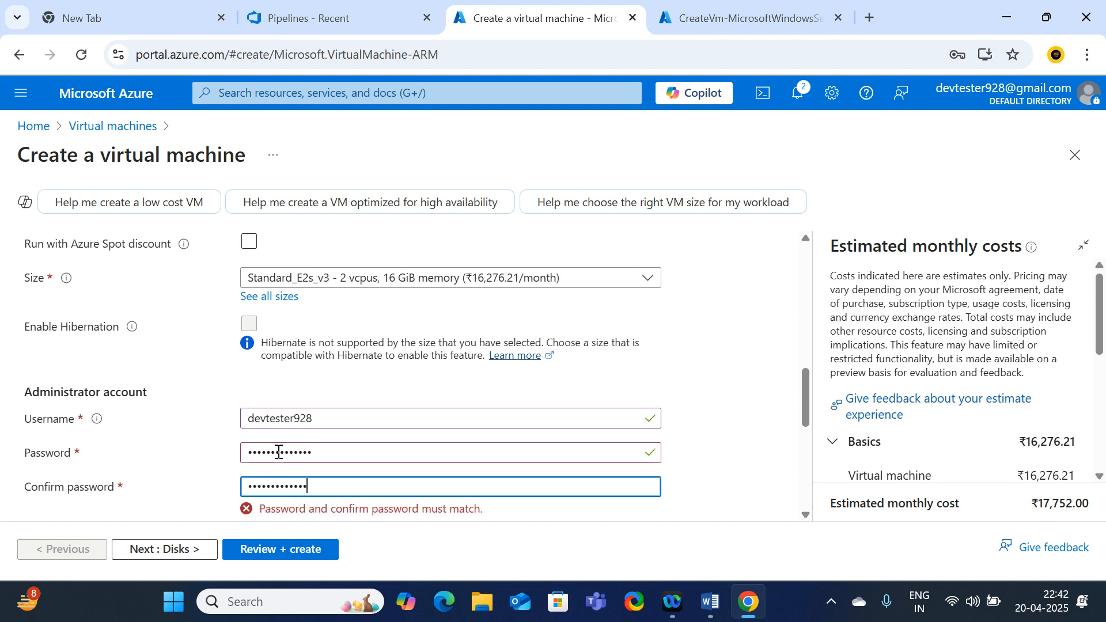
{"action": "type", "text": "•"}
Allow HTTP (80) and HTTPS (443) inbound ports alongside RDP
{"action": "scroll", "coordinate": [311, 446], "scroll_direction": "down", "scroll_amount": 4}
{"action": "scroll", "coordinate": [332, 436], "scroll_direction": "up", "scroll_amount": 1}
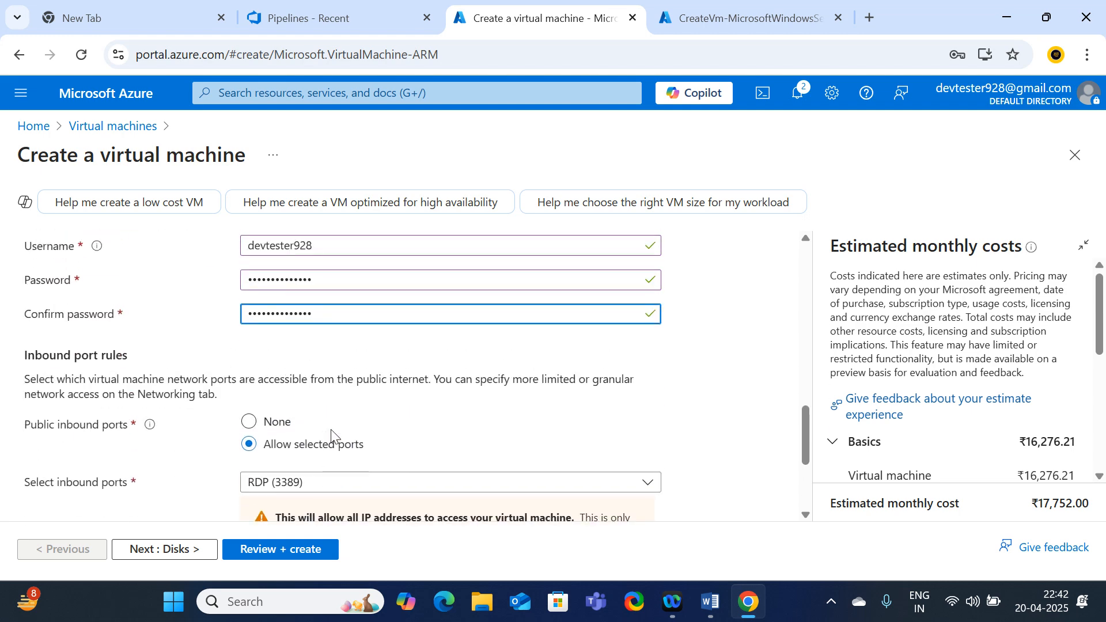
{"action": "scroll", "coordinate": [331, 436], "scroll_direction": "down", "scroll_amount": 3}
{"action": "left_click", "coordinate": [358, 311]}
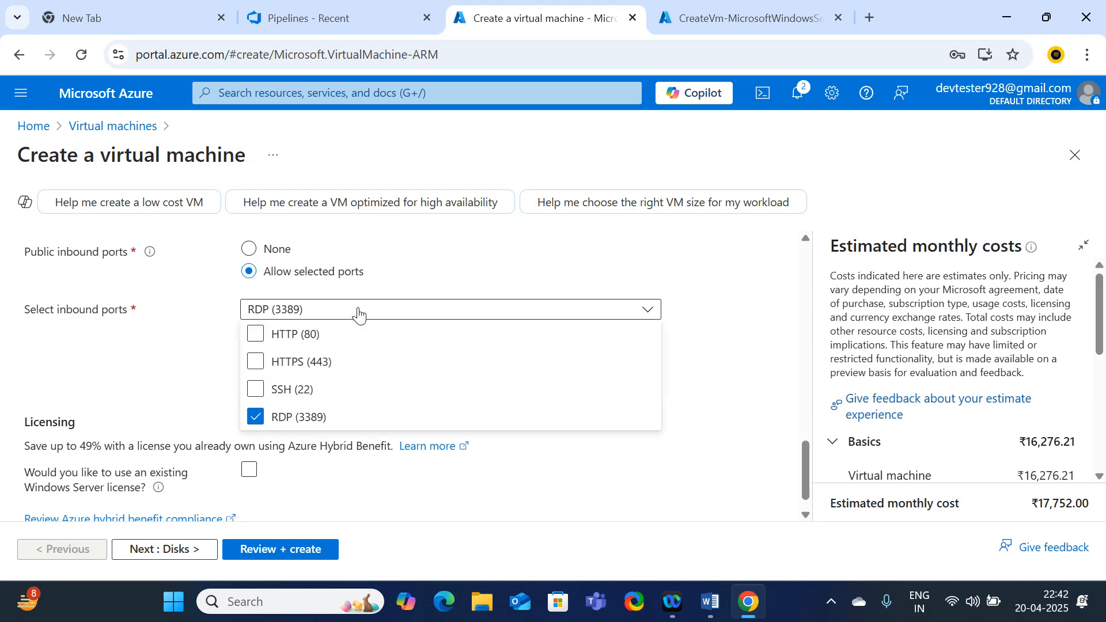
{"action": "left_click", "coordinate": [278, 335]}
{"action": "left_click", "coordinate": [261, 363]}
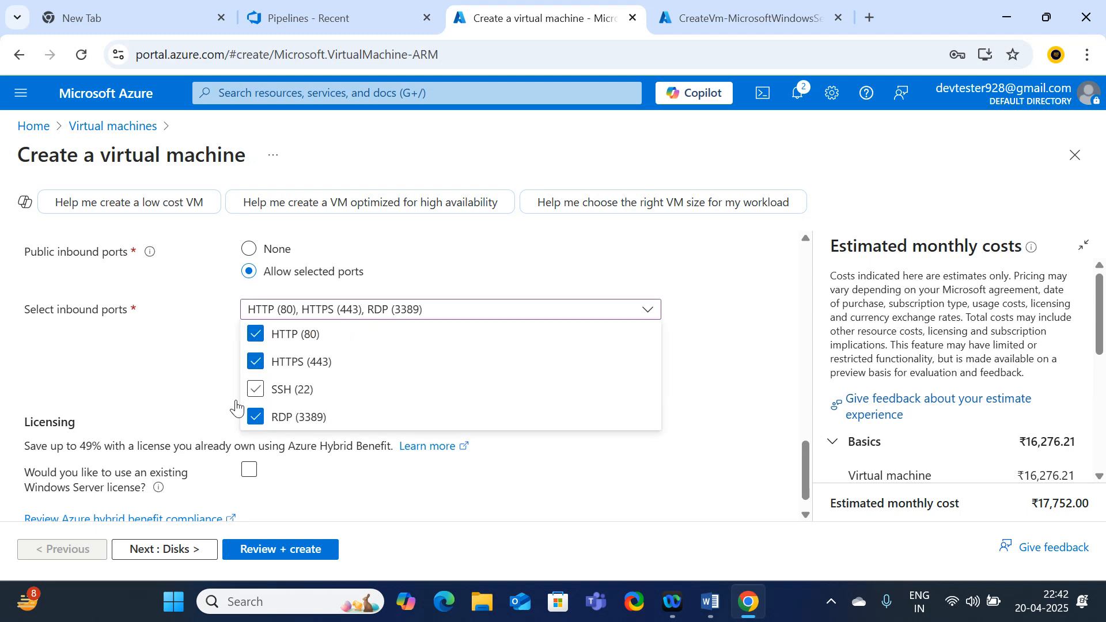
{"action": "left_click", "coordinate": [147, 360]}
{"action": "scroll", "coordinate": [225, 395], "scroll_direction": "down", "scroll_amount": 1}
Set Prod-vm's OS disk type to Standard SSD on the Disks tab
{"action": "left_click", "coordinate": [167, 552]}
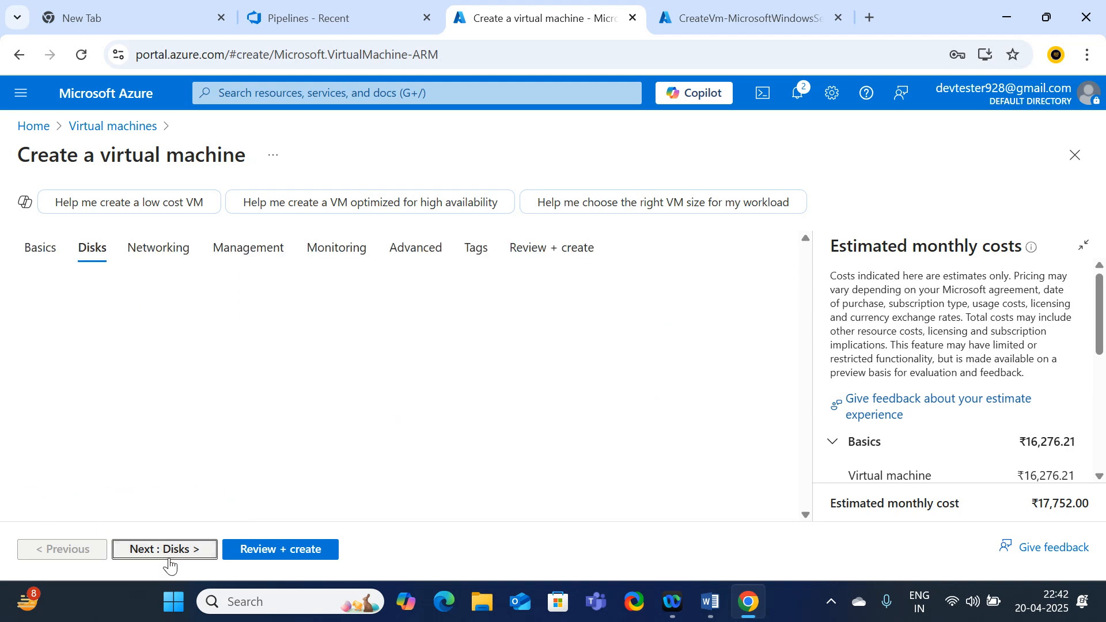
{"action": "scroll", "coordinate": [358, 360], "scroll_direction": "down", "scroll_amount": 2}
{"action": "left_click", "coordinate": [337, 355]}
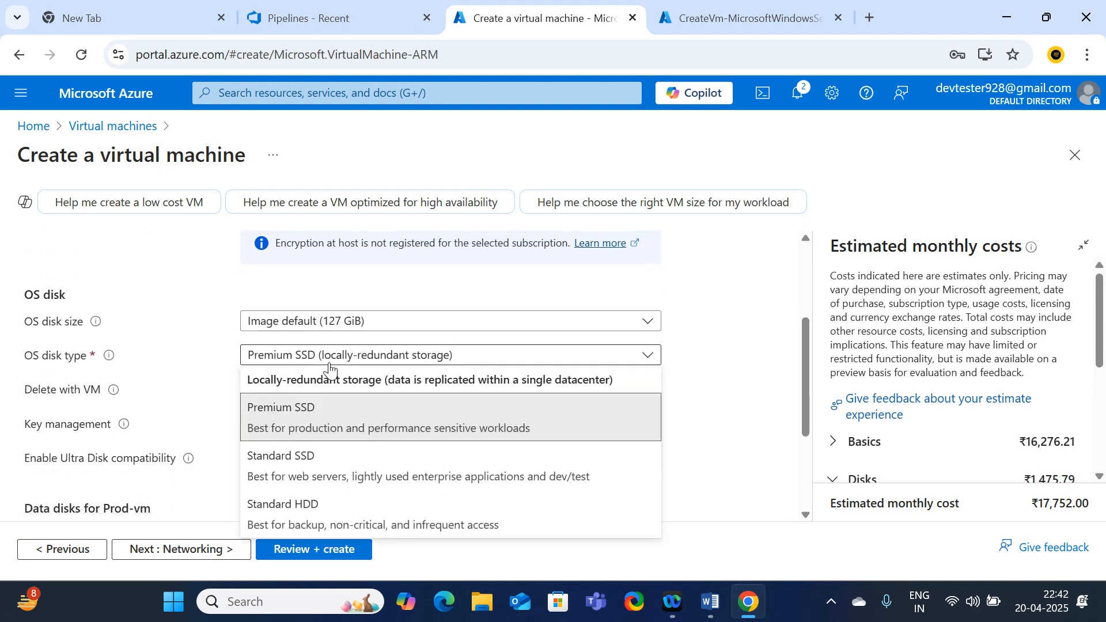
{"action": "left_click", "coordinate": [299, 475]}
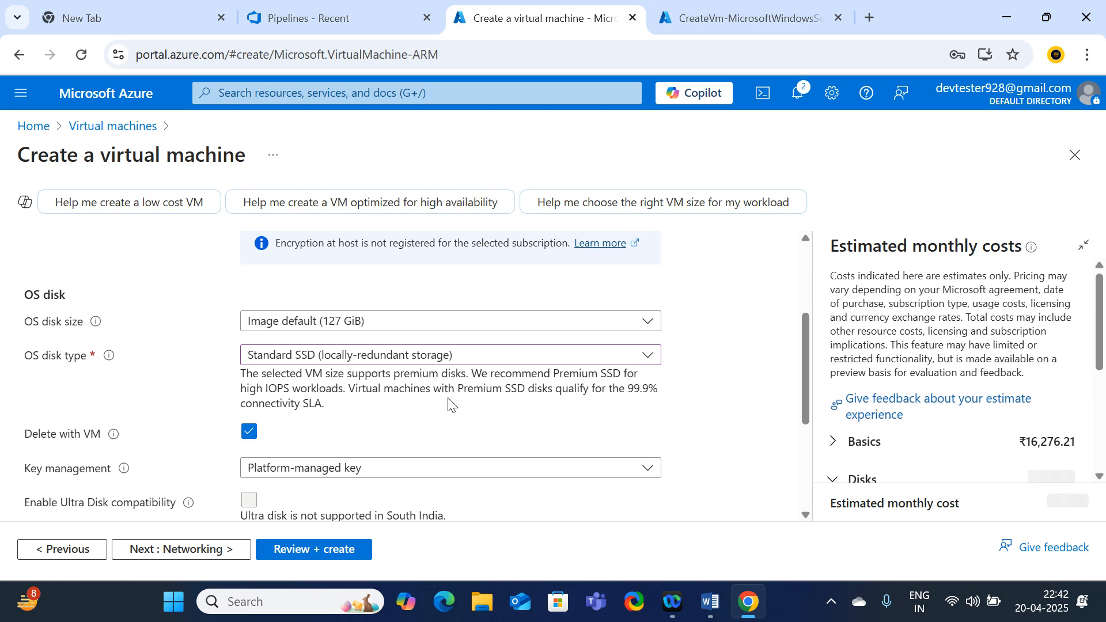
{"action": "scroll", "coordinate": [432, 437], "scroll_direction": "down", "scroll_amount": 3}
{"action": "scroll", "coordinate": [432, 437], "scroll_direction": "up", "scroll_amount": 2}
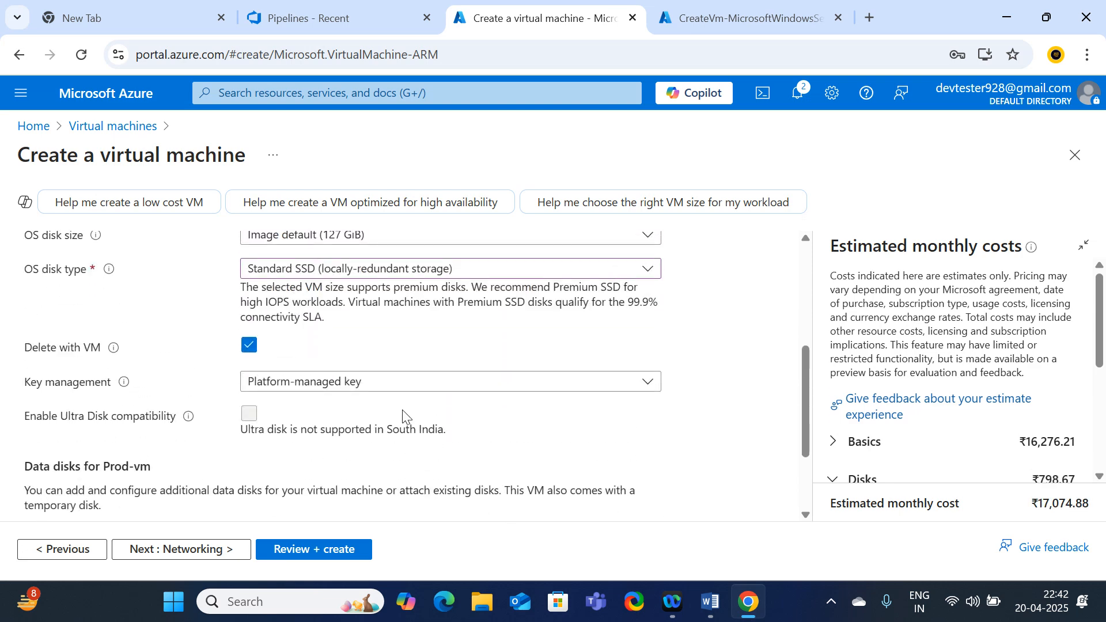
Create Prod-vm once validation passes and view its deployment page
{"action": "left_click", "coordinate": [328, 555]}
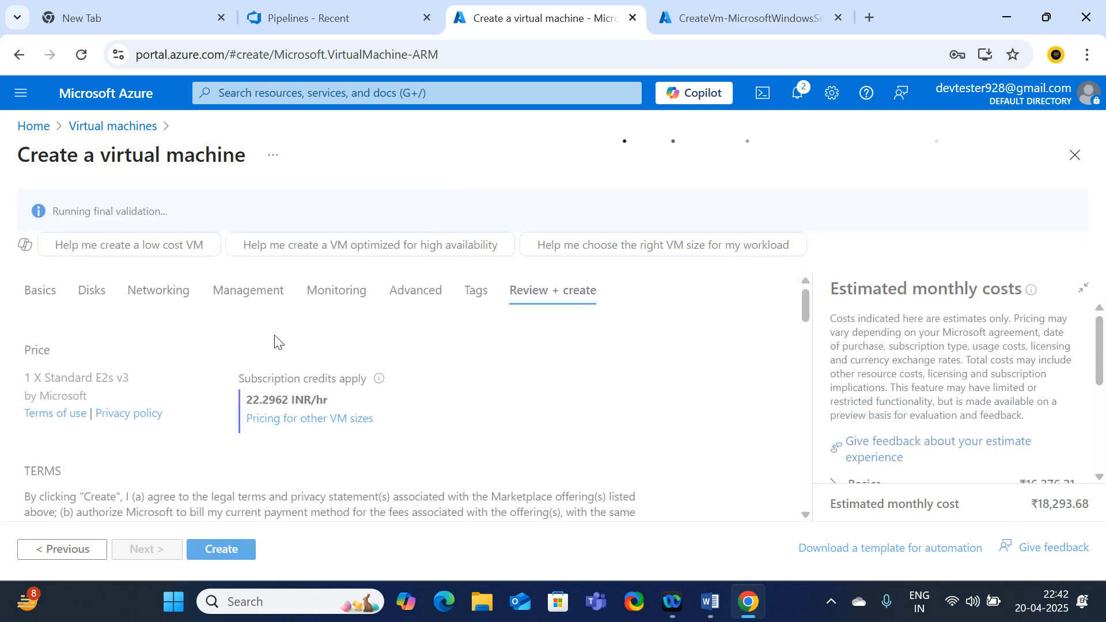
{"action": "scroll", "coordinate": [276, 343], "scroll_direction": "down", "scroll_amount": 1}
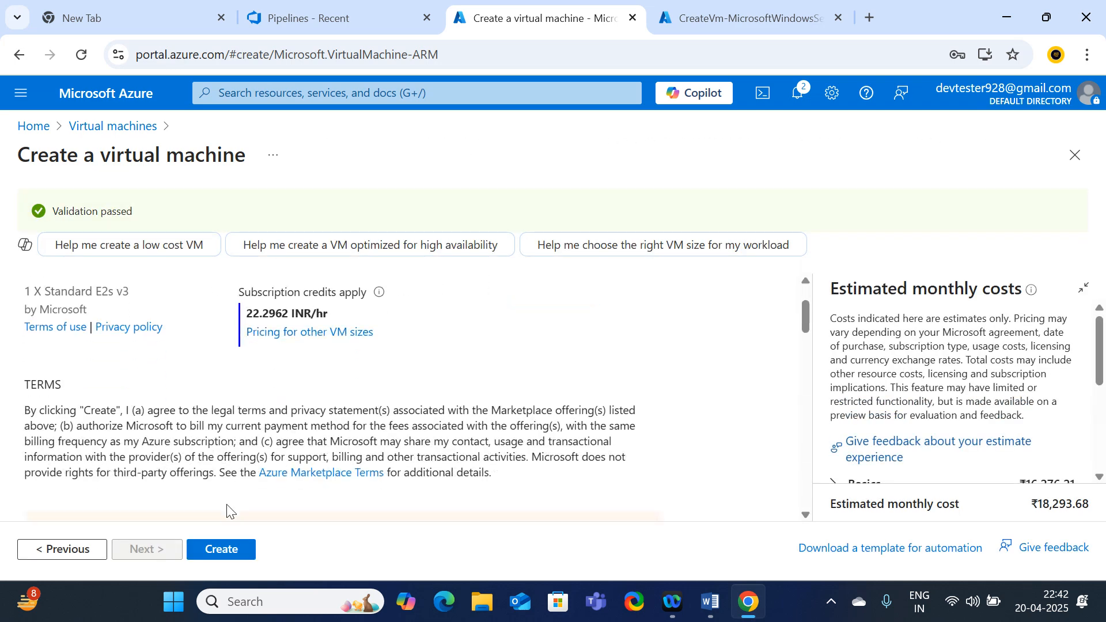
{"action": "left_click", "coordinate": [235, 554]}
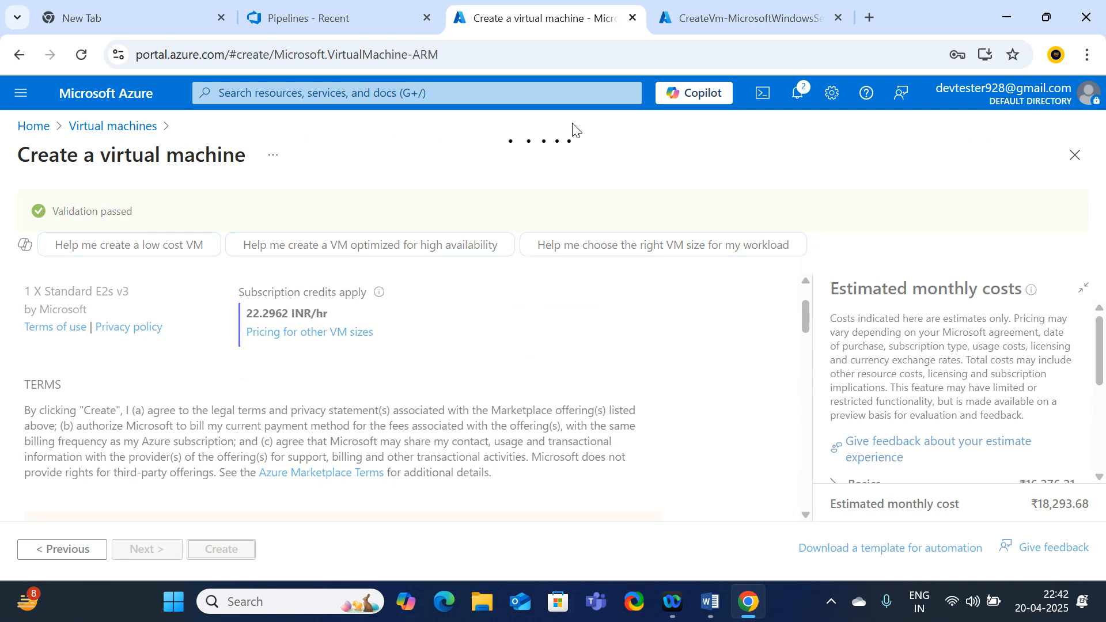
{"action": "left_click", "coordinate": [770, 23]}
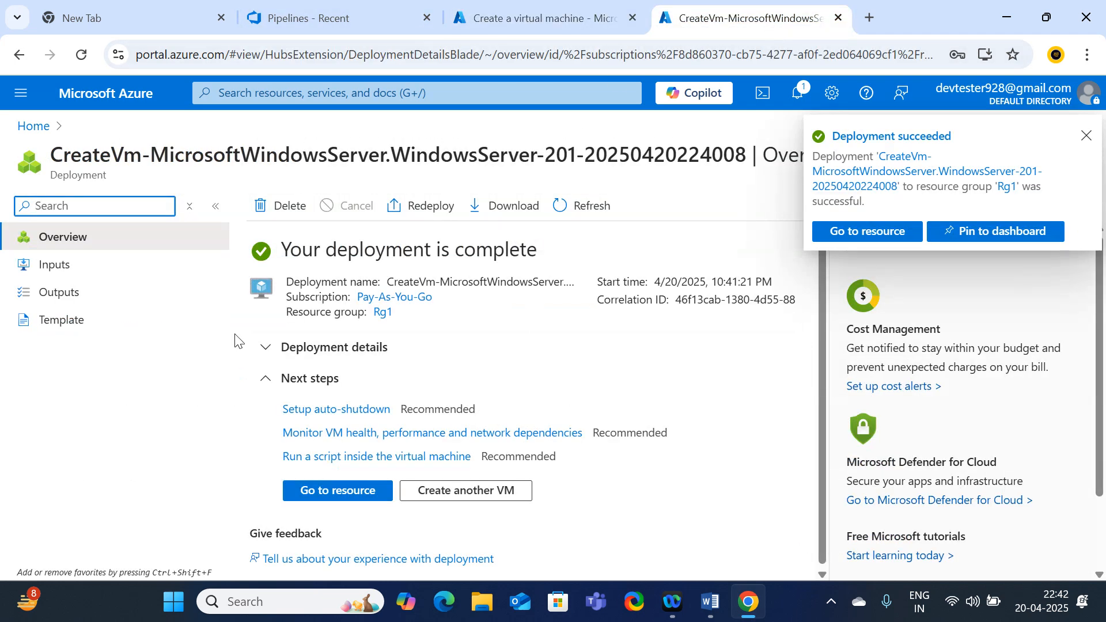
Check QA-vm and Dev-vm in Virtual machines and Prod-vm's deployment, then return to Azure DevOps Pipelines
{"action": "left_click", "coordinate": [324, 498]}
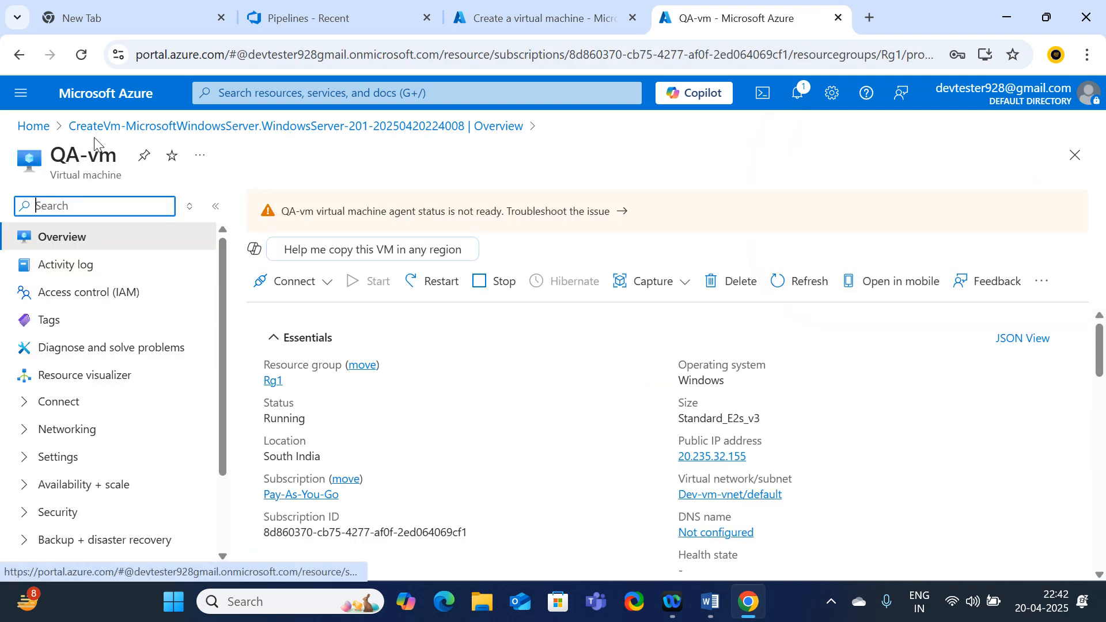
{"action": "left_click", "coordinate": [34, 126]}
{"action": "left_click", "coordinate": [222, 213]}
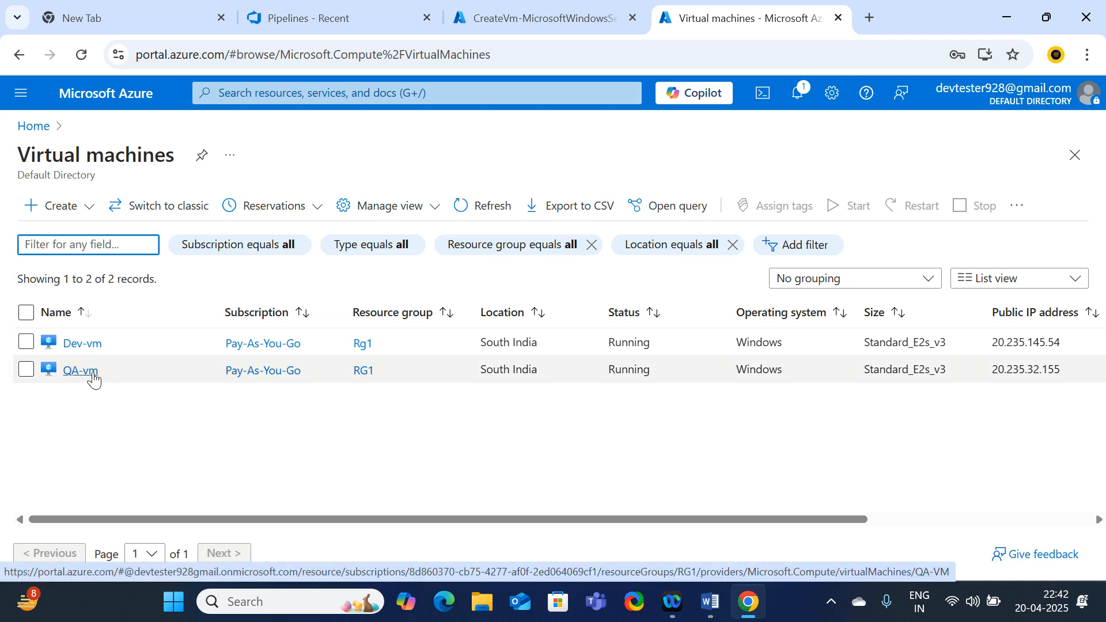
{"action": "left_click", "coordinate": [583, 17]}
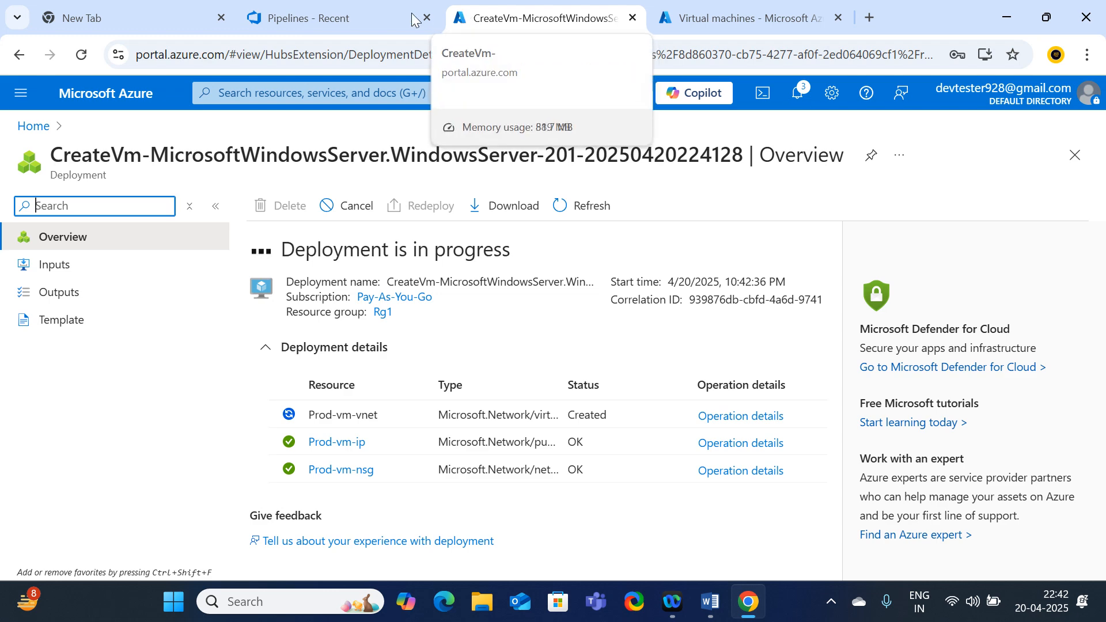
{"action": "left_click", "coordinate": [354, 13]}
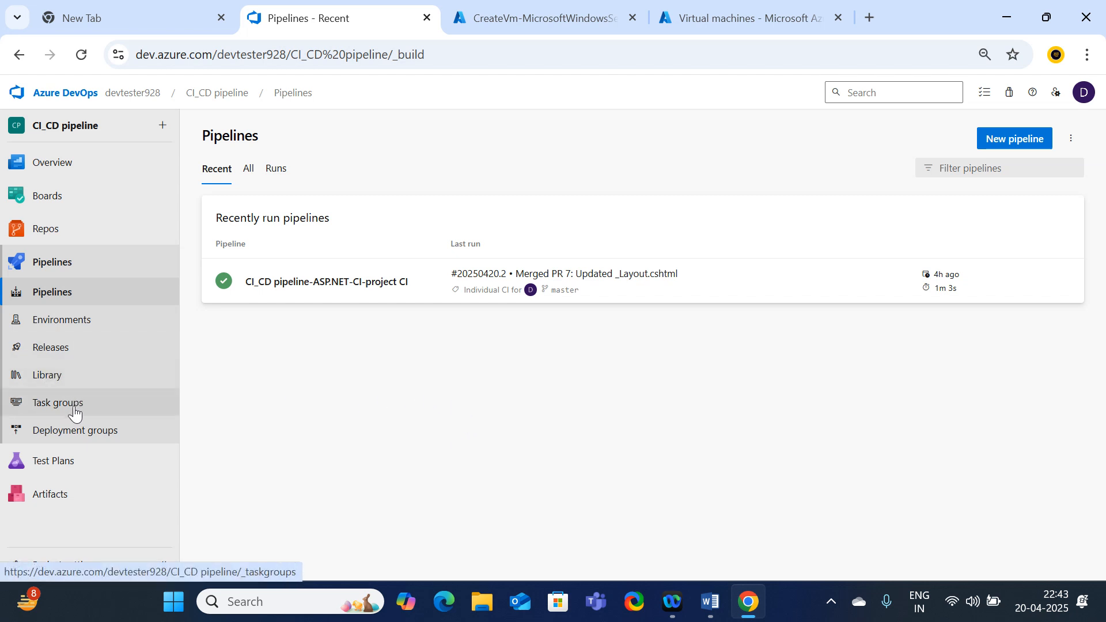
Create deployment group Dev_DG, using Dev_DG as its description too
{"action": "left_click", "coordinate": [118, 444]}
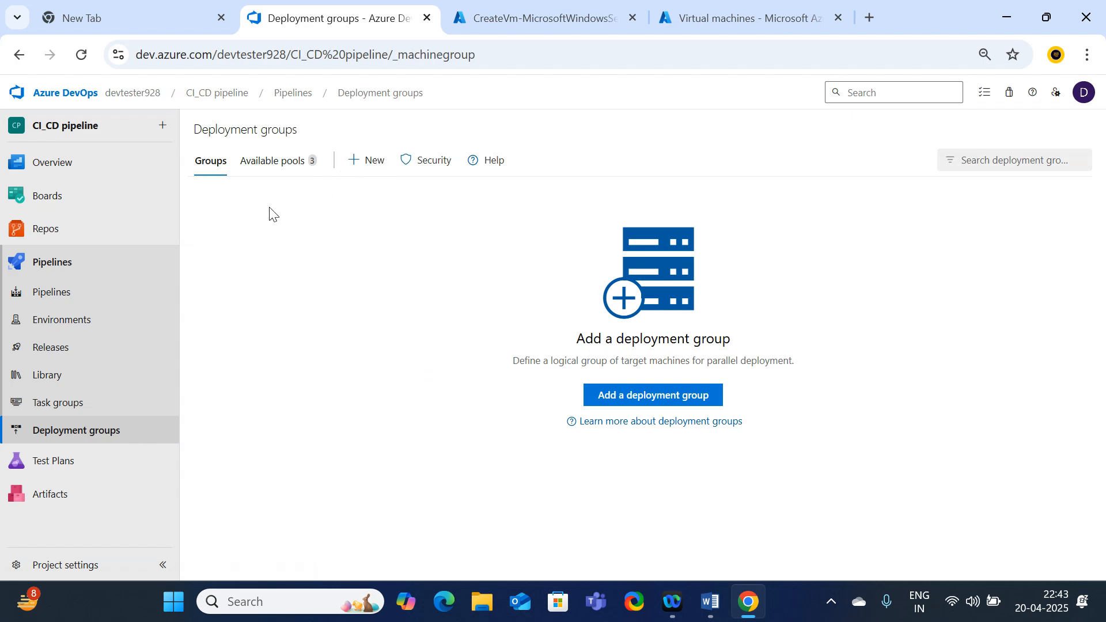
{"action": "left_click", "coordinate": [369, 163]}
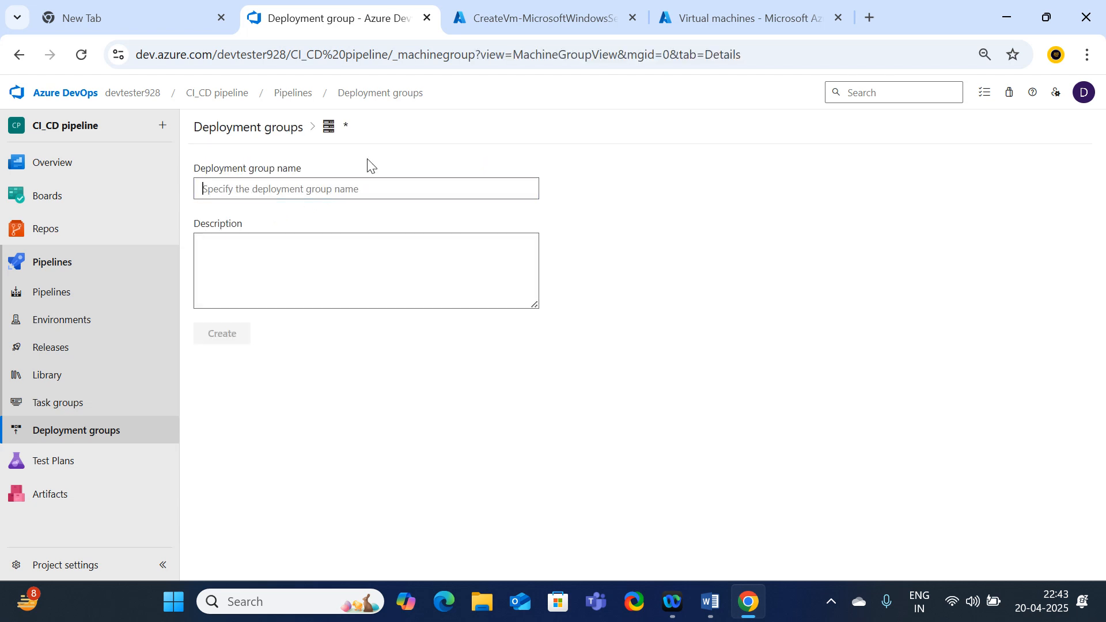
{"action": "type", "text": "Dev_"}
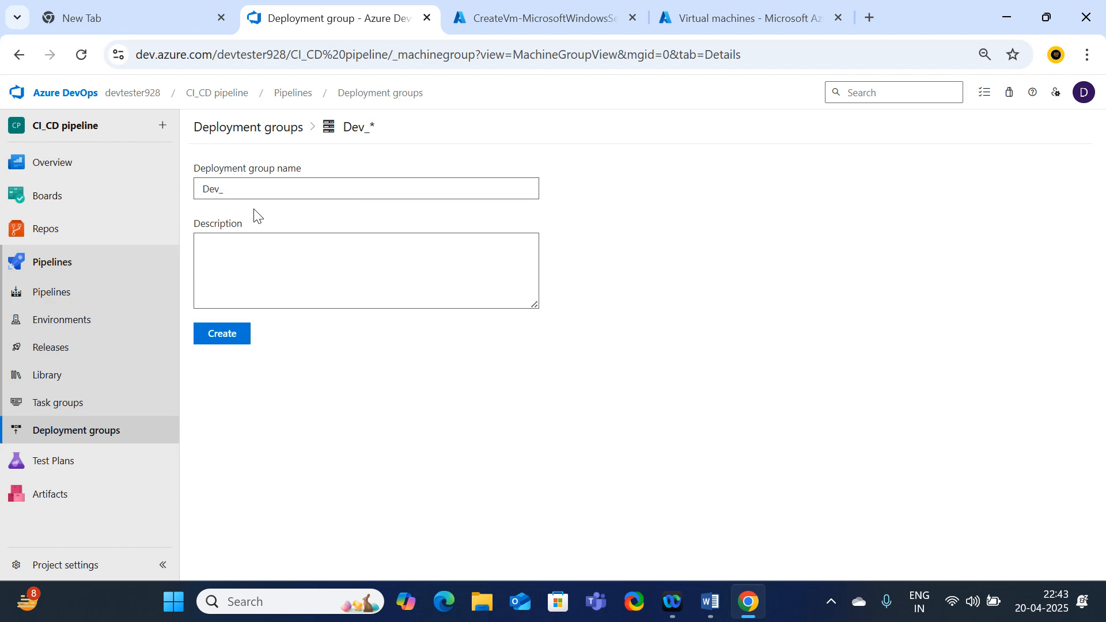
{"action": "type", "text": "DG"}
{"action": "left_click_drag", "start_coordinate": [244, 198], "coordinate": [197, 198]}
{"action": "key", "text": "ctrl+c"}
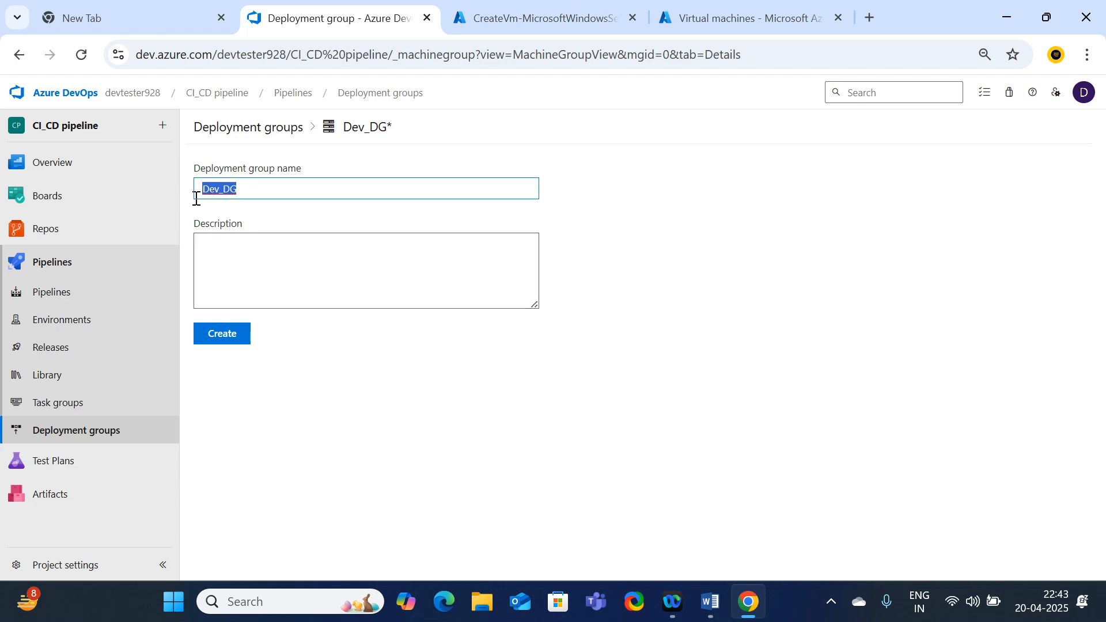
{"action": "left_click", "coordinate": [232, 247]}
{"action": "key", "text": "ctrl+v"}
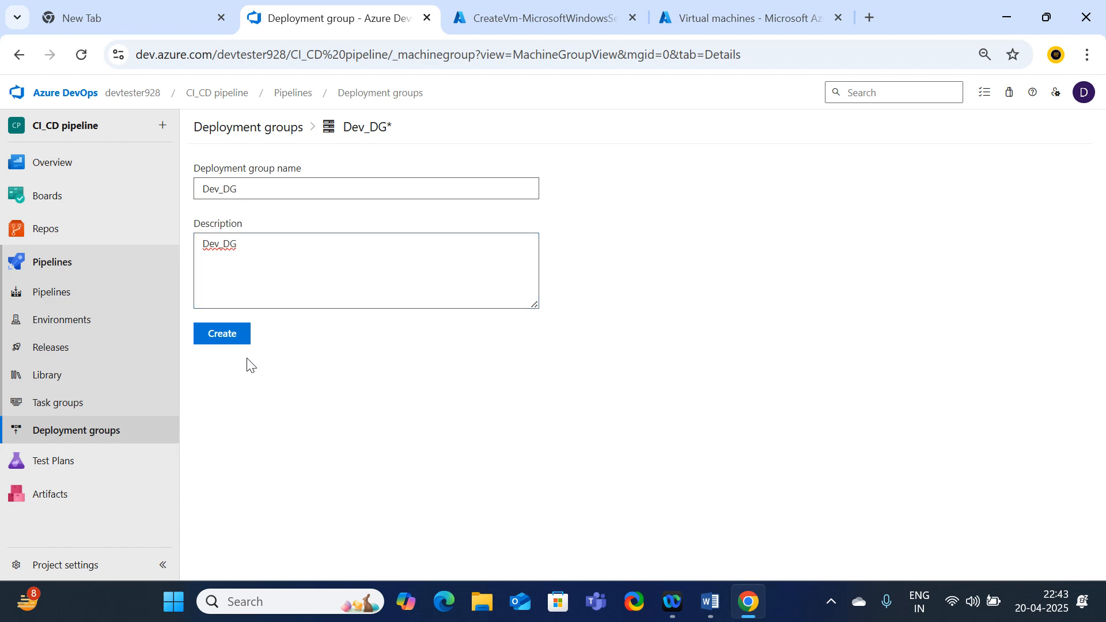
{"action": "left_click", "coordinate": [231, 337]}
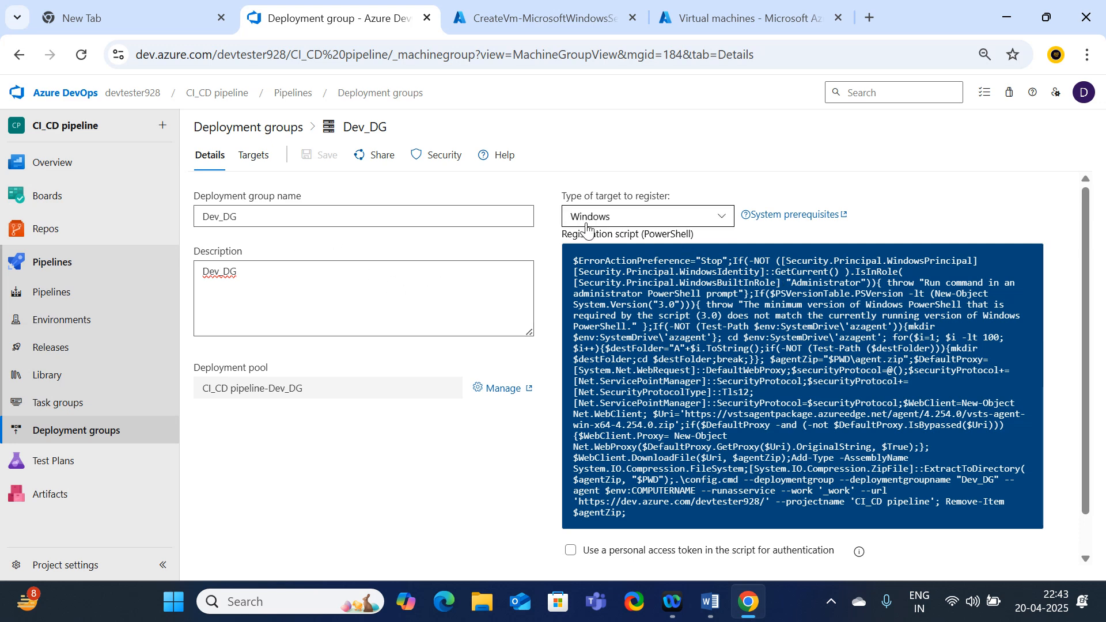
Include a personal access token and copy the Windows PowerShell registration script
{"action": "scroll", "coordinate": [586, 229], "scroll_direction": "down", "scroll_amount": 1}
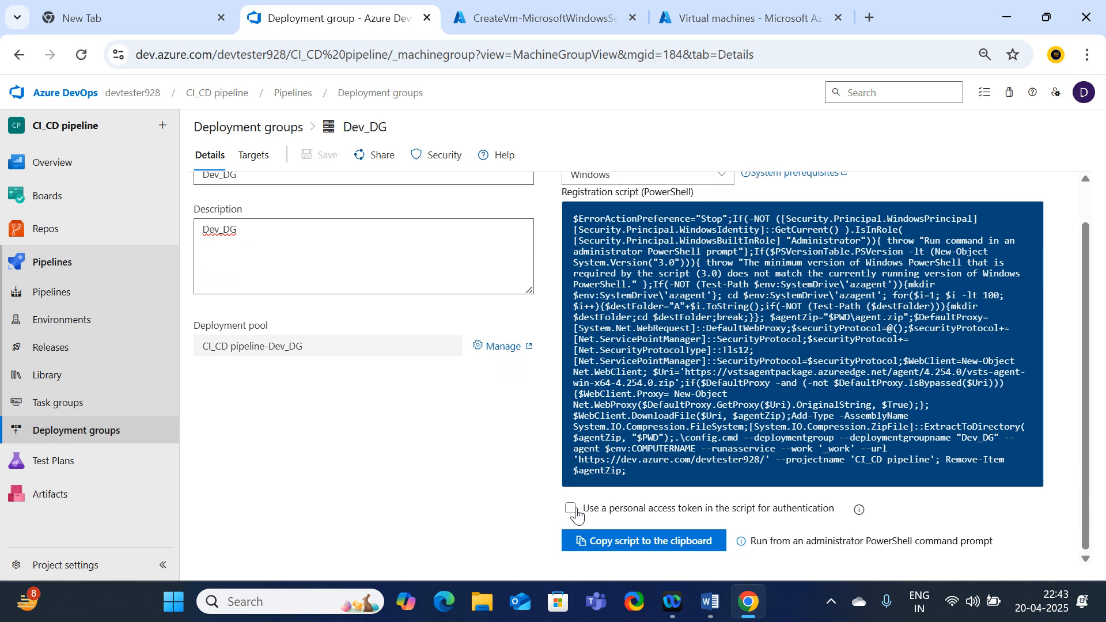
{"action": "left_click", "coordinate": [572, 510]}
{"action": "left_click", "coordinate": [623, 545]}
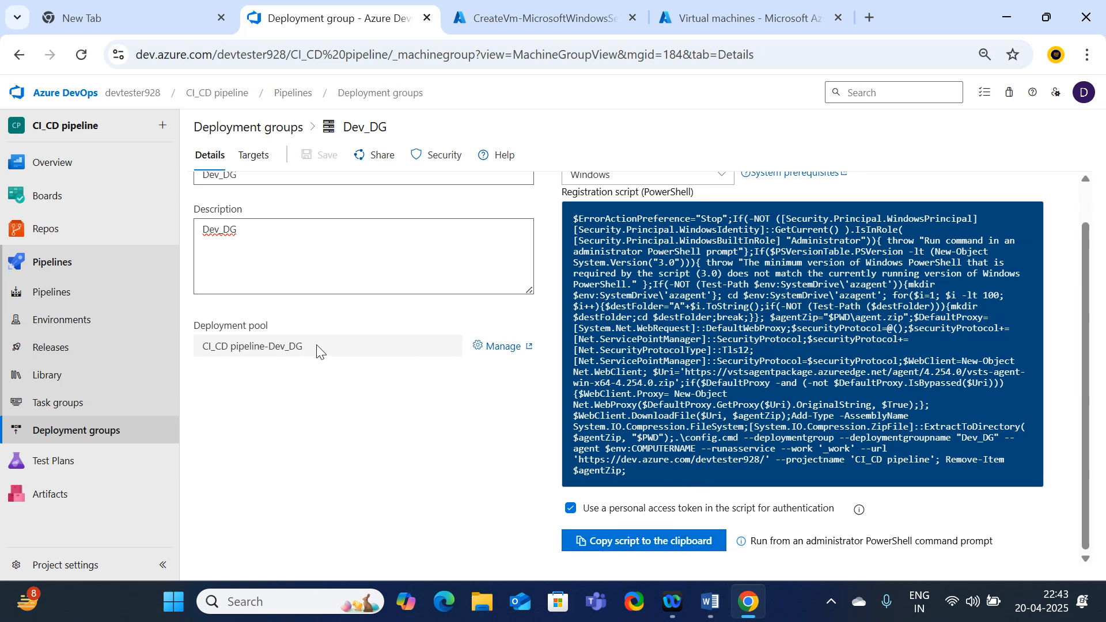
{"action": "scroll", "coordinate": [326, 414], "scroll_direction": "up", "scroll_amount": 2}
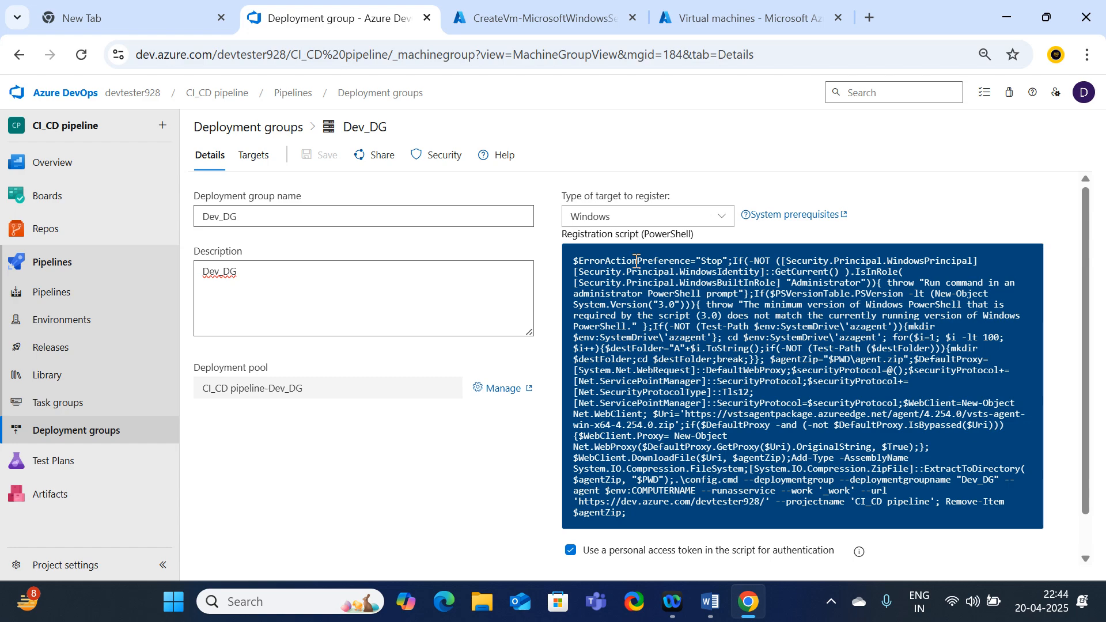
{"action": "scroll", "coordinate": [636, 261], "scroll_direction": "down", "scroll_amount": 1}
{"action": "scroll", "coordinate": [636, 261], "scroll_direction": "up", "scroll_amount": 1}
Open the deployed Prod-vm, then go to Dev-vm's overview via Home > Virtual machines
{"action": "left_click", "coordinate": [495, 11]}
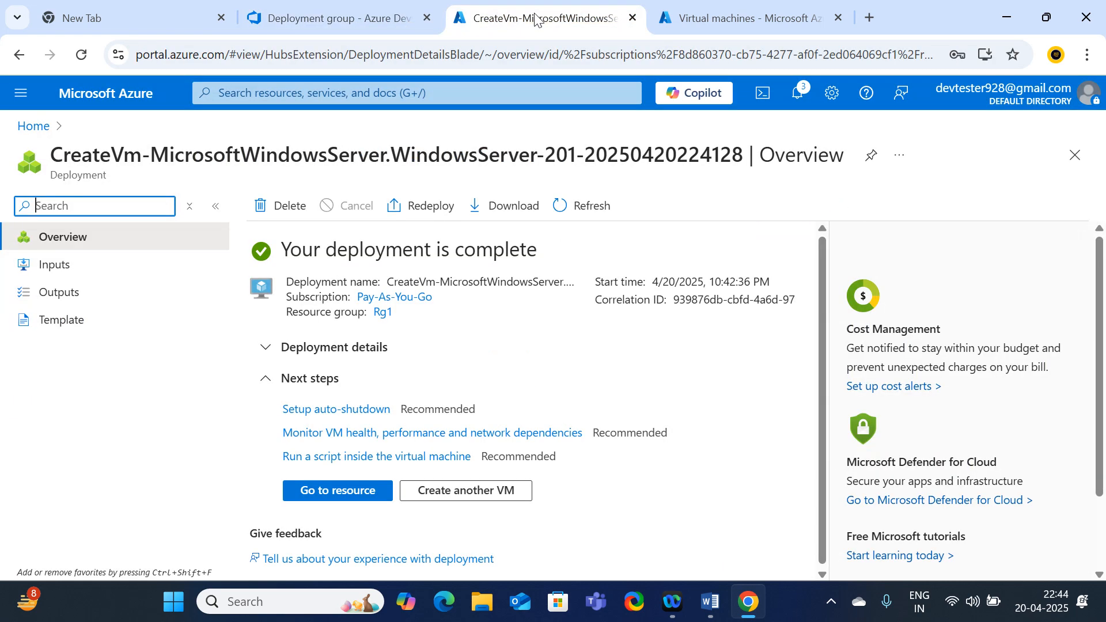
{"action": "left_click", "coordinate": [331, 493]}
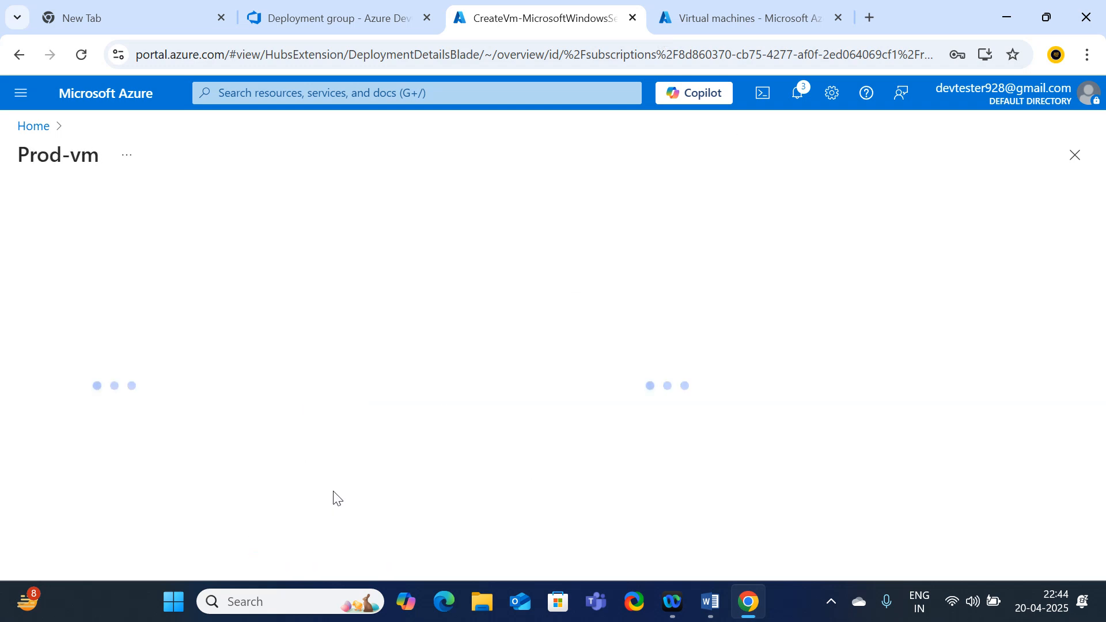
{"action": "left_click", "coordinate": [33, 126]}
{"action": "left_click", "coordinate": [229, 219]}
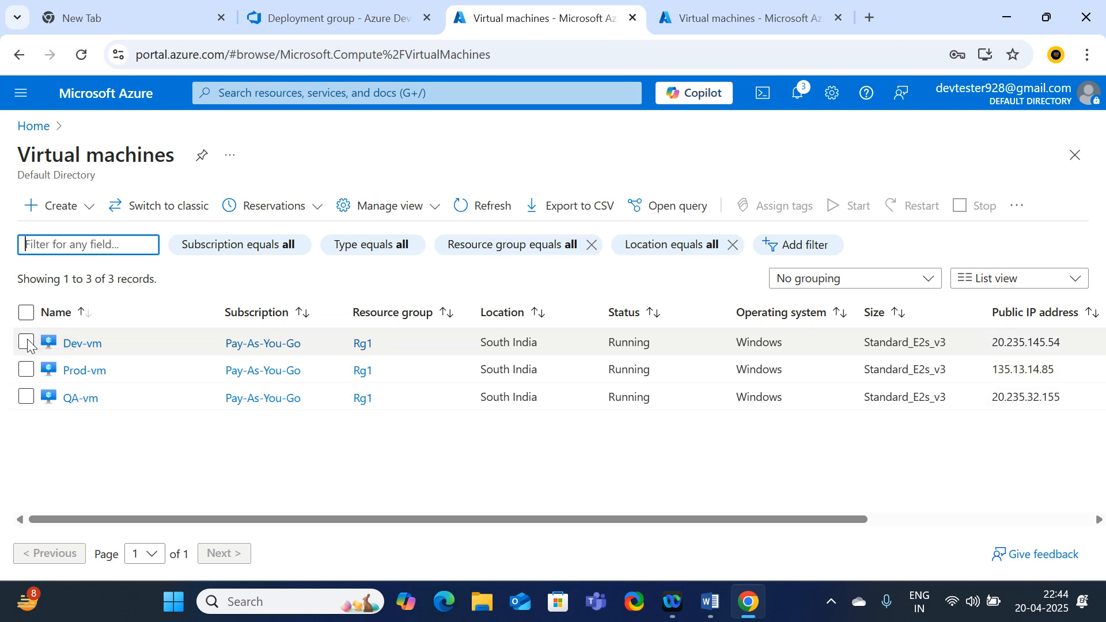
{"action": "left_click", "coordinate": [82, 343]}
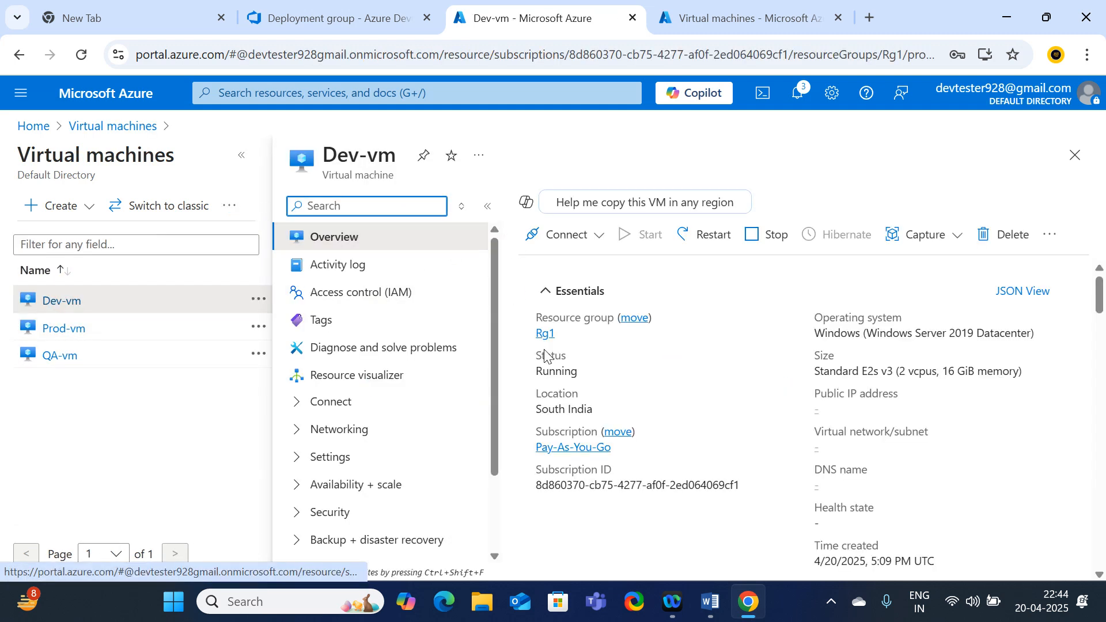
Download Dev-vm's native RDP file and open Dev-vm.rdp
{"action": "left_click", "coordinate": [565, 235]}
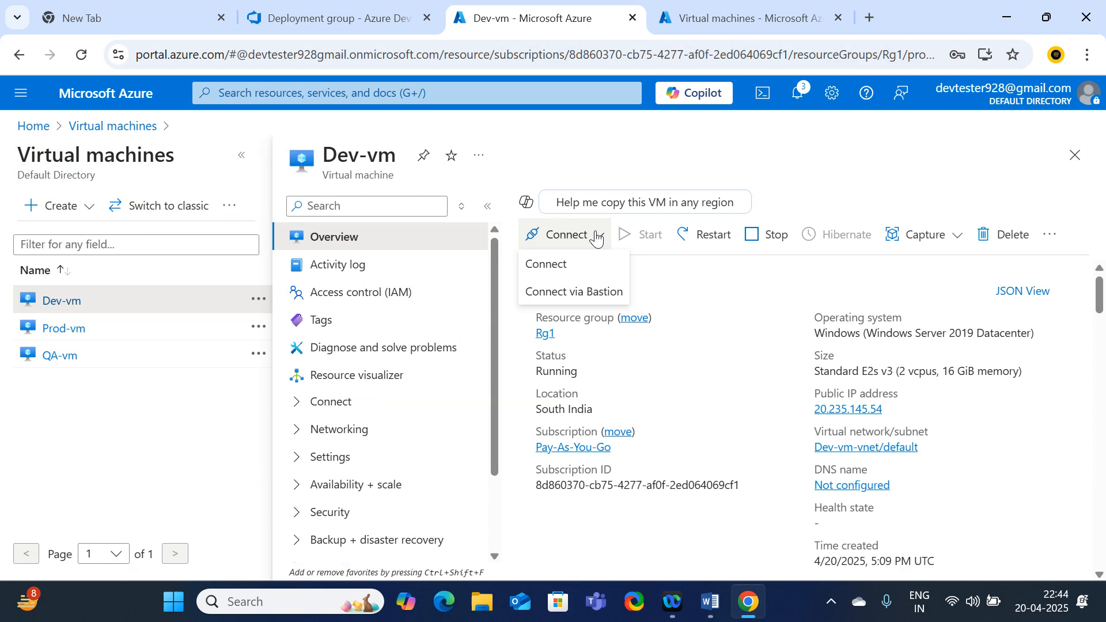
{"action": "left_click", "coordinate": [547, 265]}
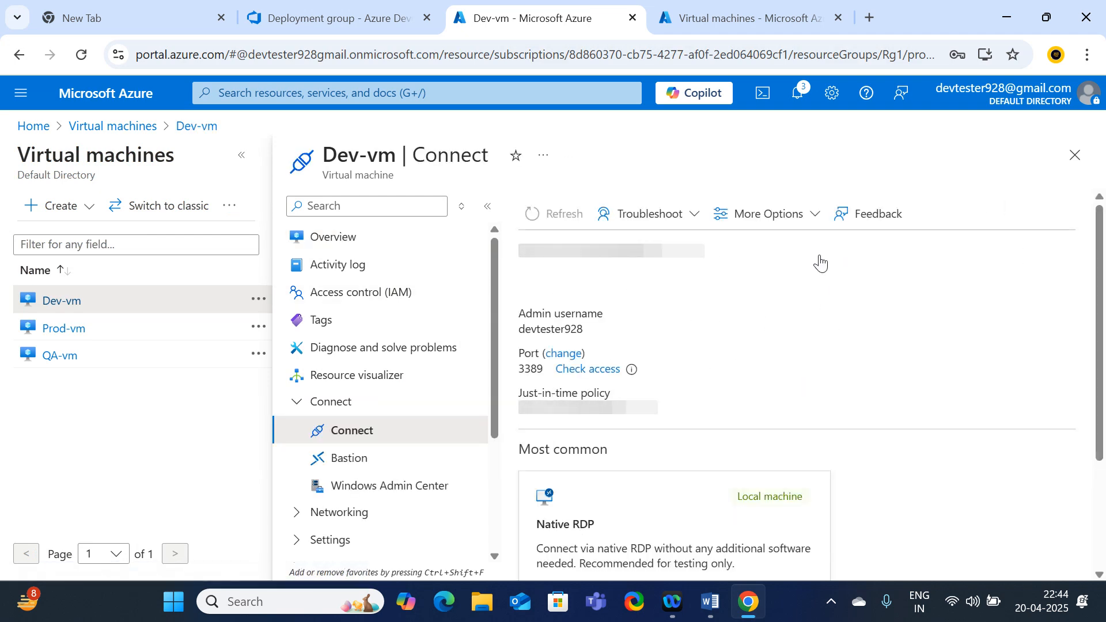
{"action": "scroll", "coordinate": [756, 374], "scroll_direction": "down", "scroll_amount": 3}
{"action": "left_click", "coordinate": [668, 510]}
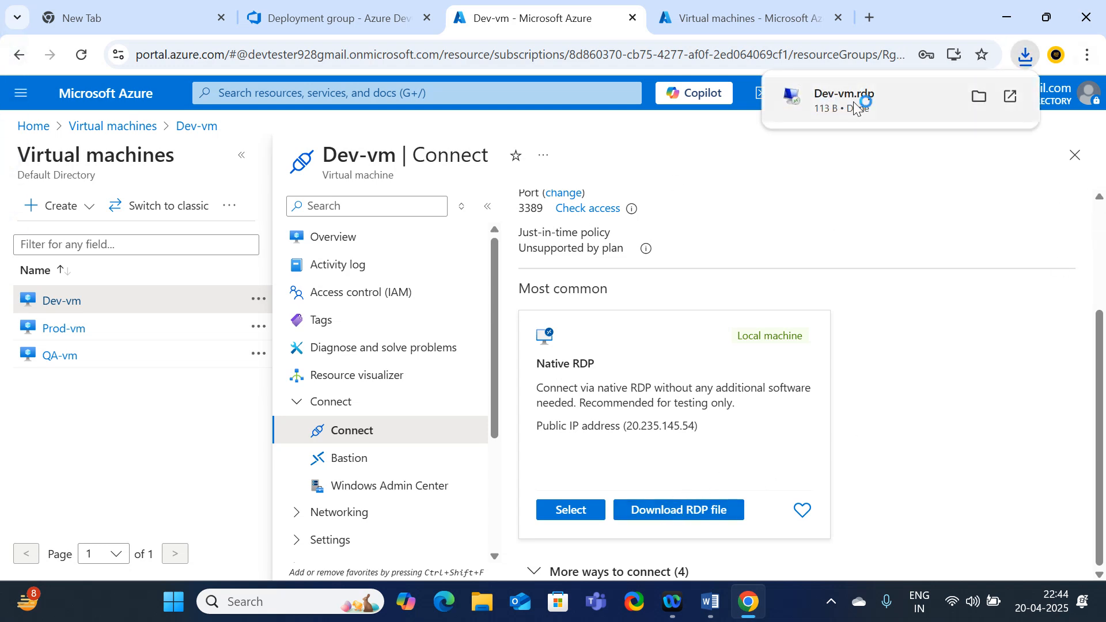
{"action": "left_click", "coordinate": [858, 99]}
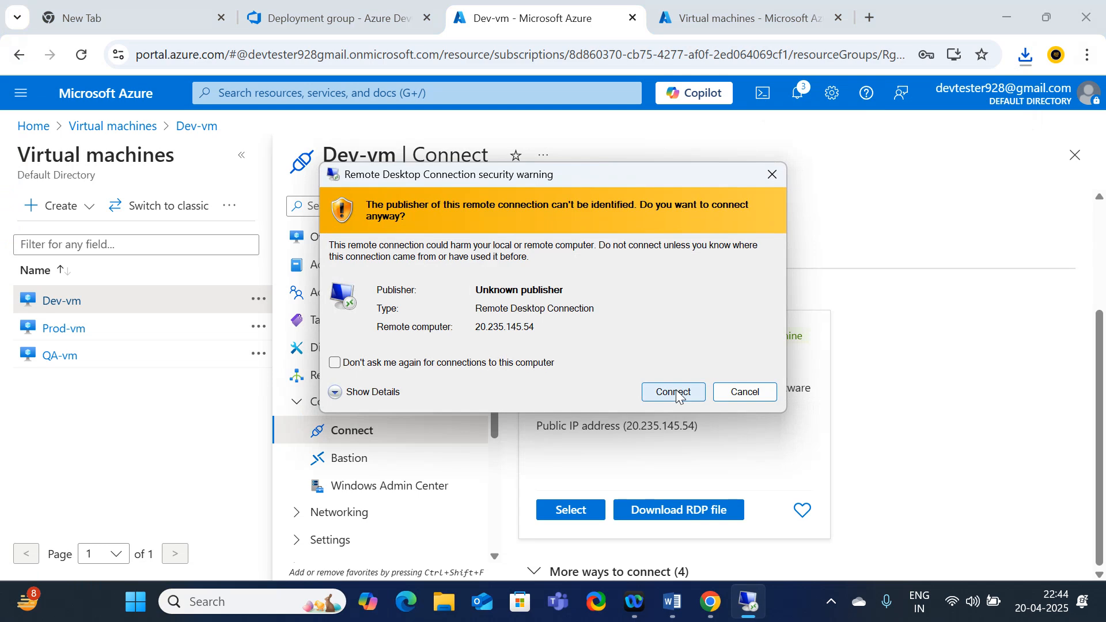
Sign in to Dev-vm at 20.235.145.54, accept its certificate, and shrink the session to a window
{"action": "left_click", "coordinate": [676, 389]}
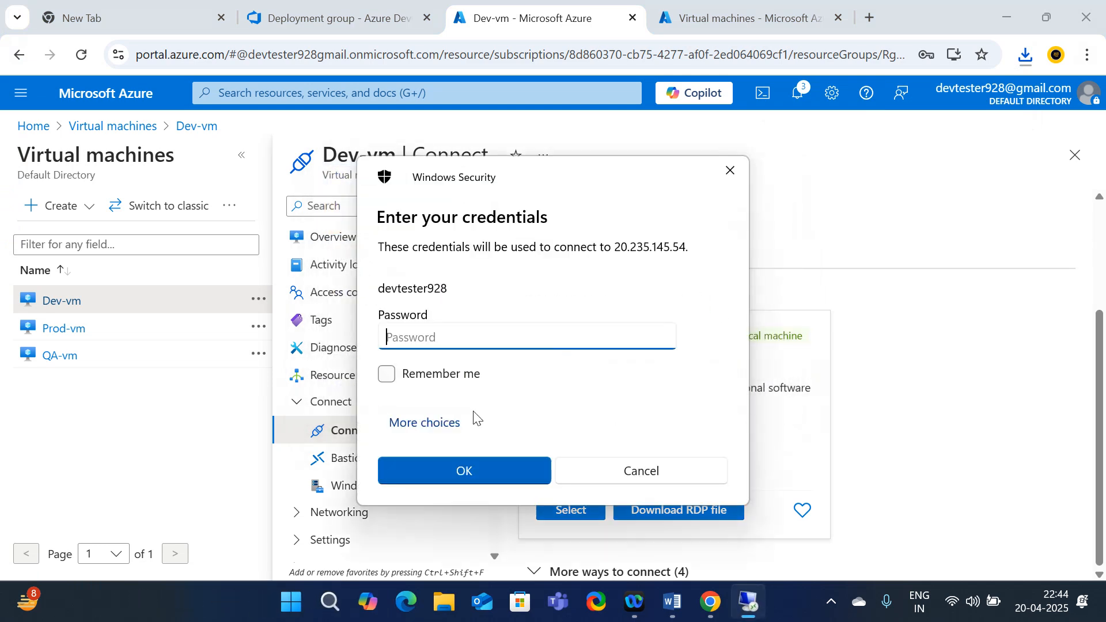
{"action": "type", "text": "•"}
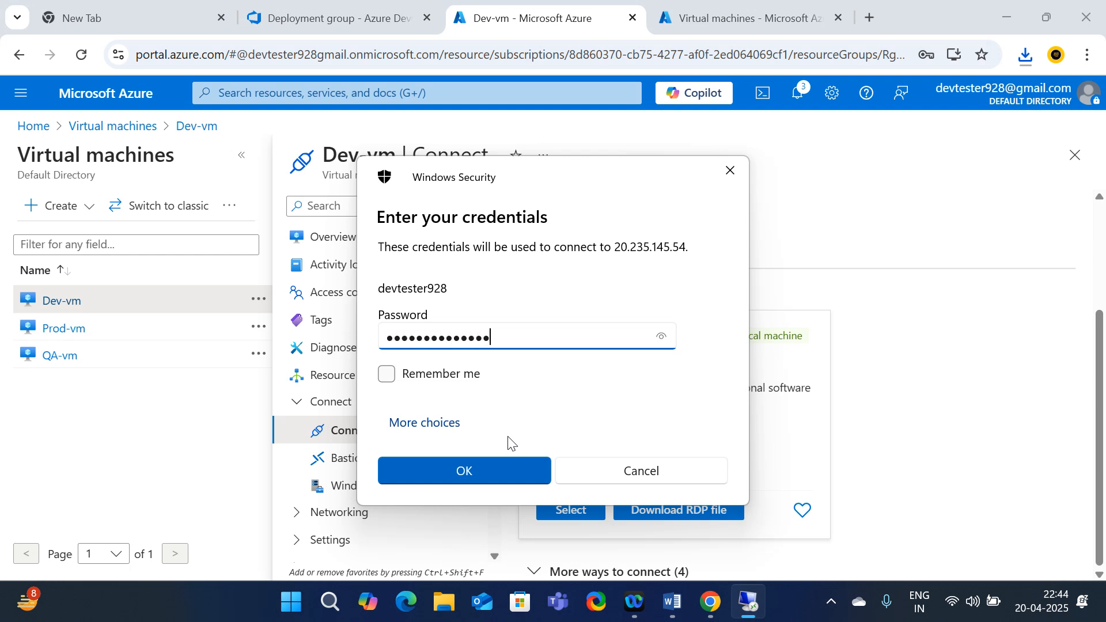
{"action": "left_click", "coordinate": [486, 468]}
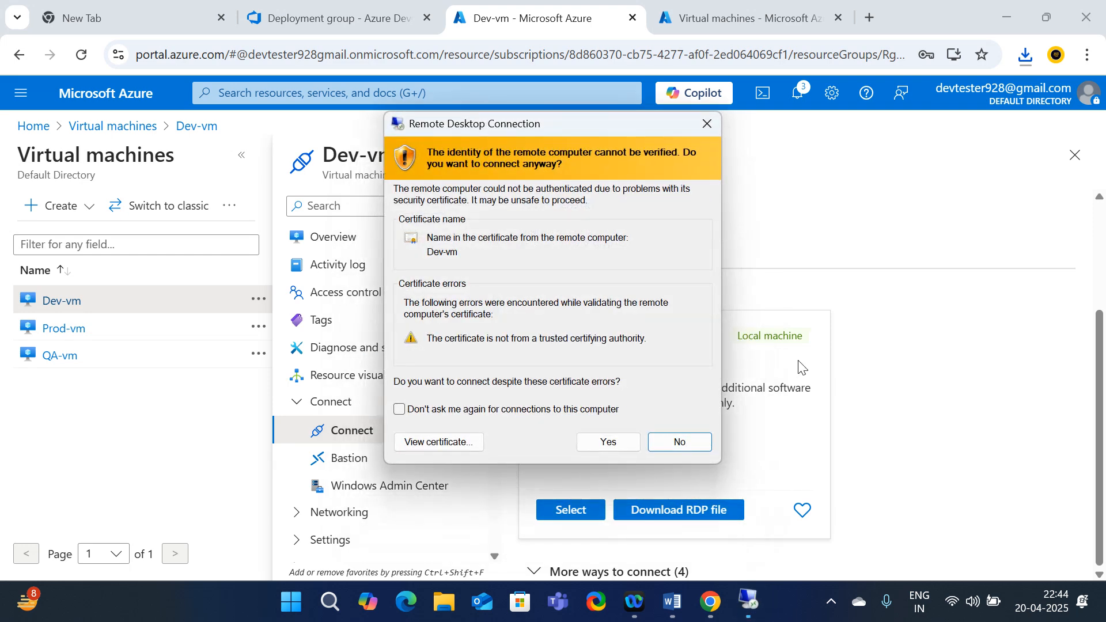
{"action": "left_click", "coordinate": [606, 442]}
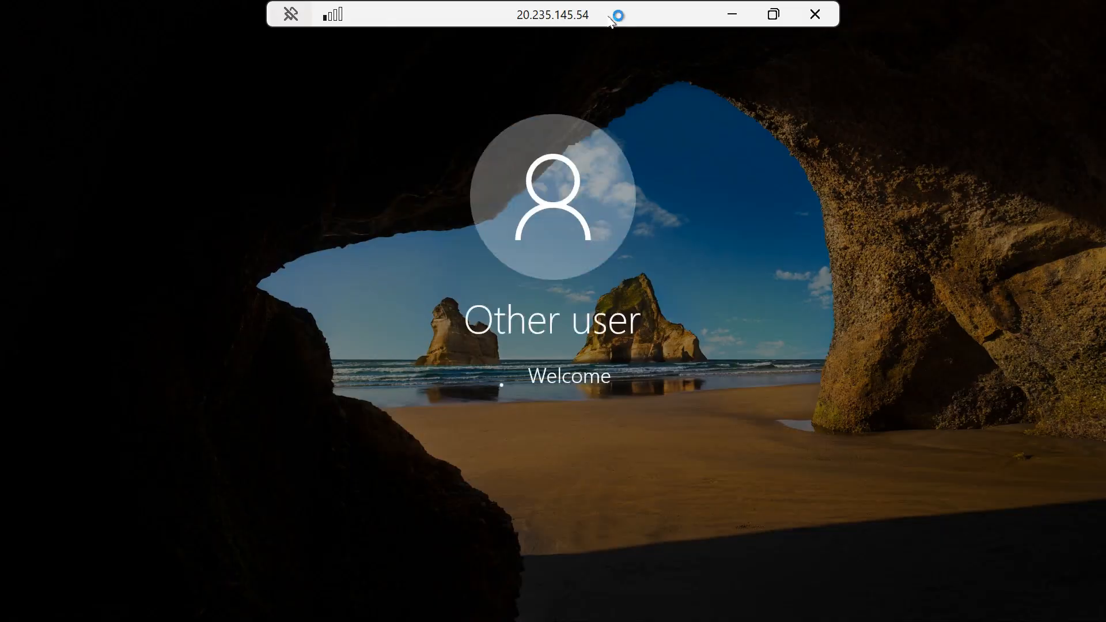
{"action": "left_click_drag", "start_coordinate": [606, 18], "coordinate": [658, 140]}
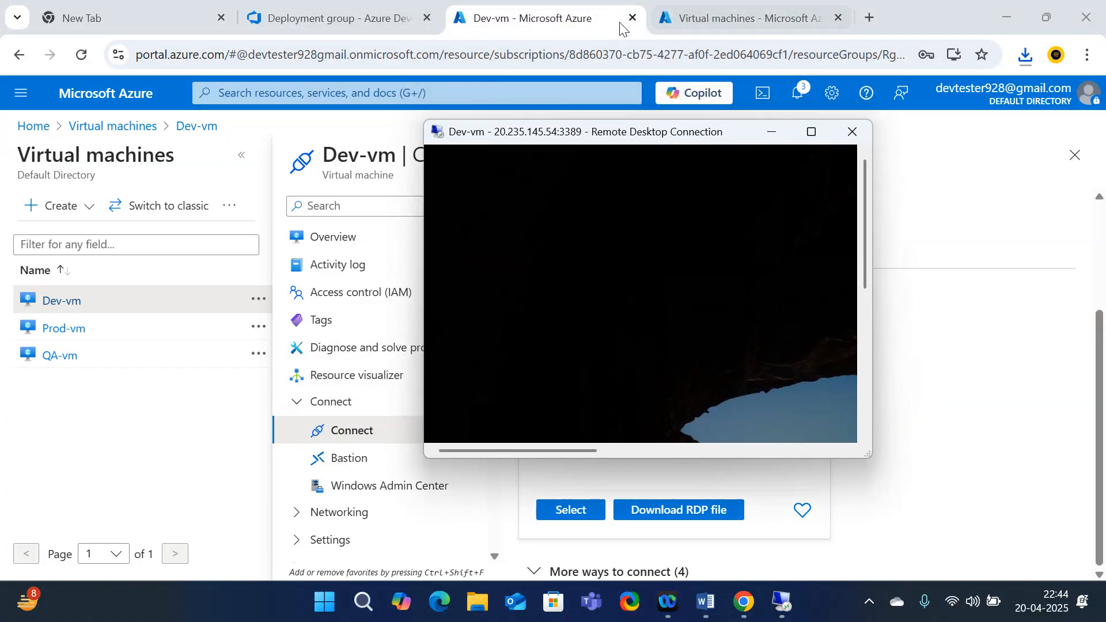
{"action": "left_click", "coordinate": [714, 18]}
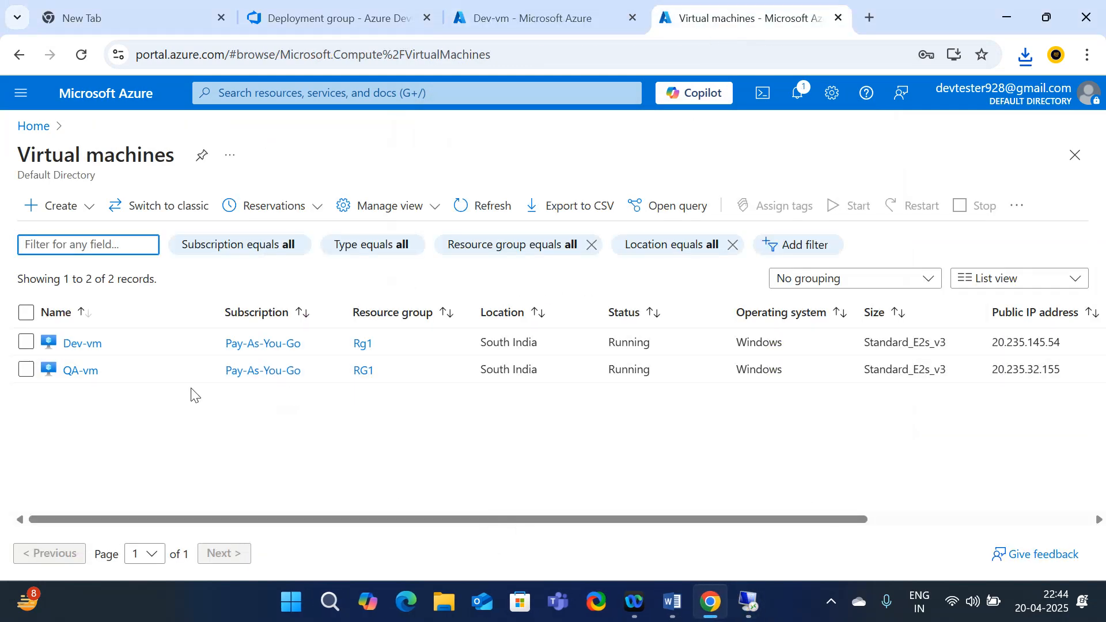
Download and open the QA-vm RDP connection file from its Connect page
{"action": "left_click", "coordinate": [72, 378]}
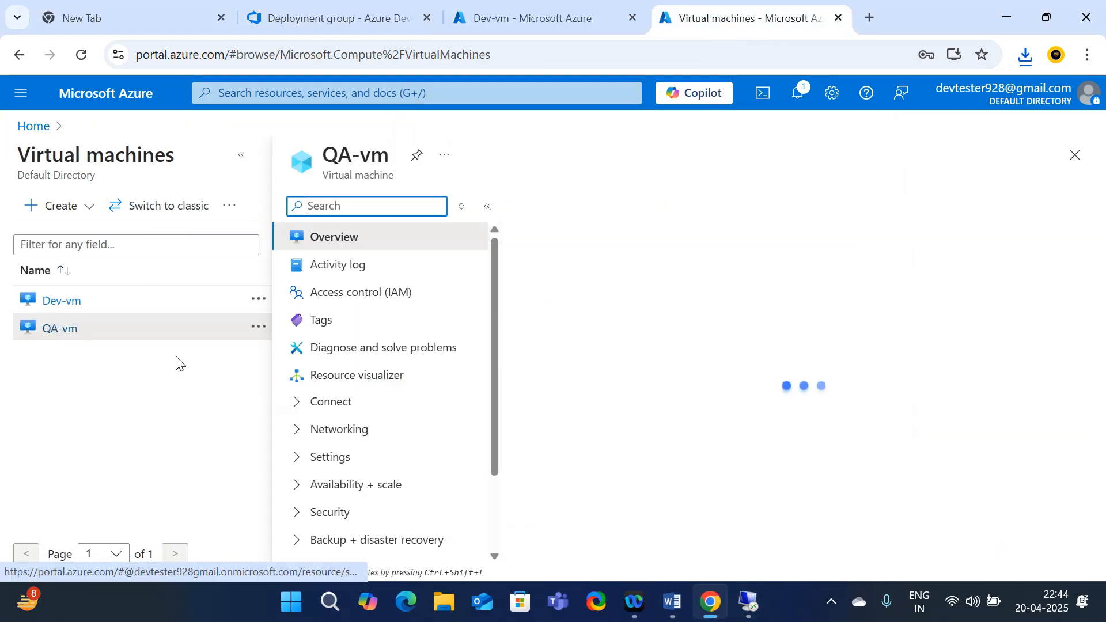
{"action": "left_click", "coordinate": [580, 235]}
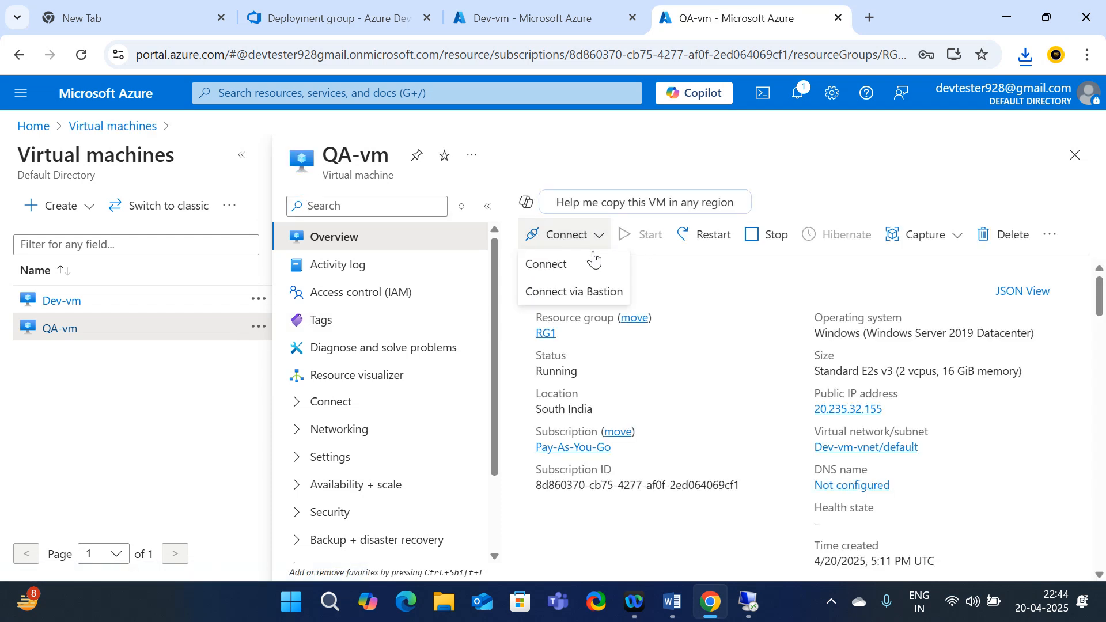
{"action": "left_click", "coordinate": [561, 265]}
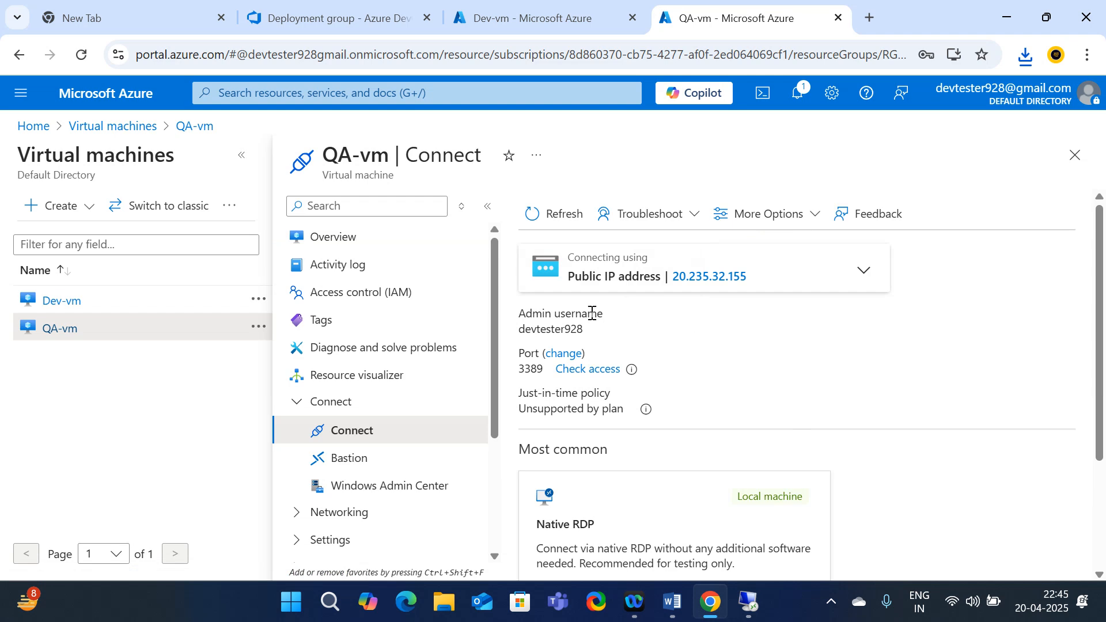
{"action": "scroll", "coordinate": [656, 450], "scroll_direction": "down", "scroll_amount": 3}
{"action": "left_click", "coordinate": [698, 524]}
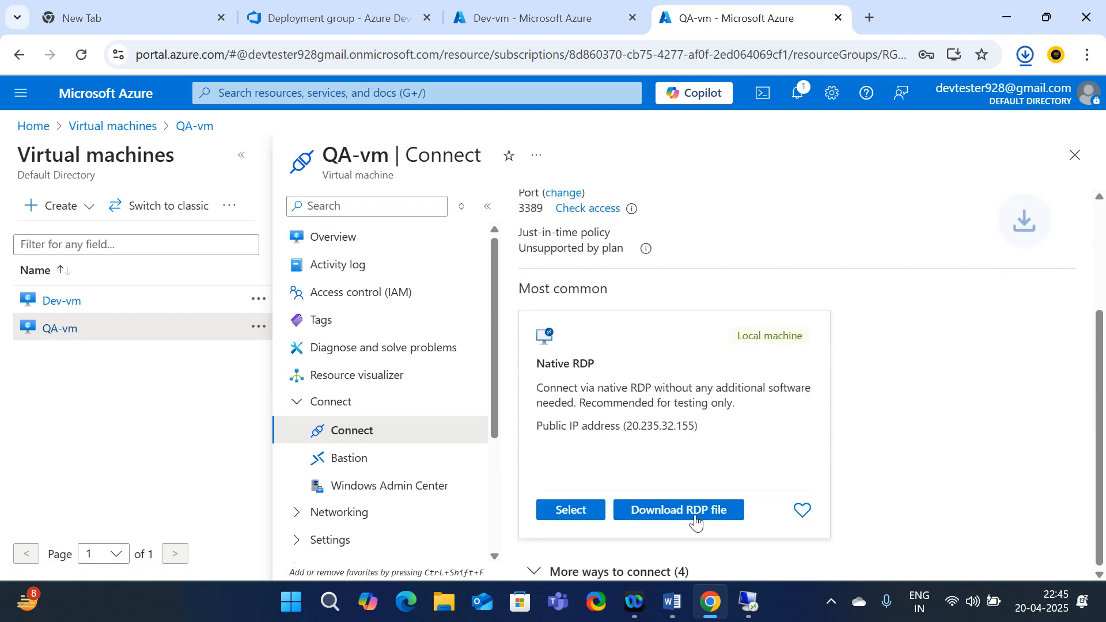
{"action": "left_click", "coordinate": [857, 112]}
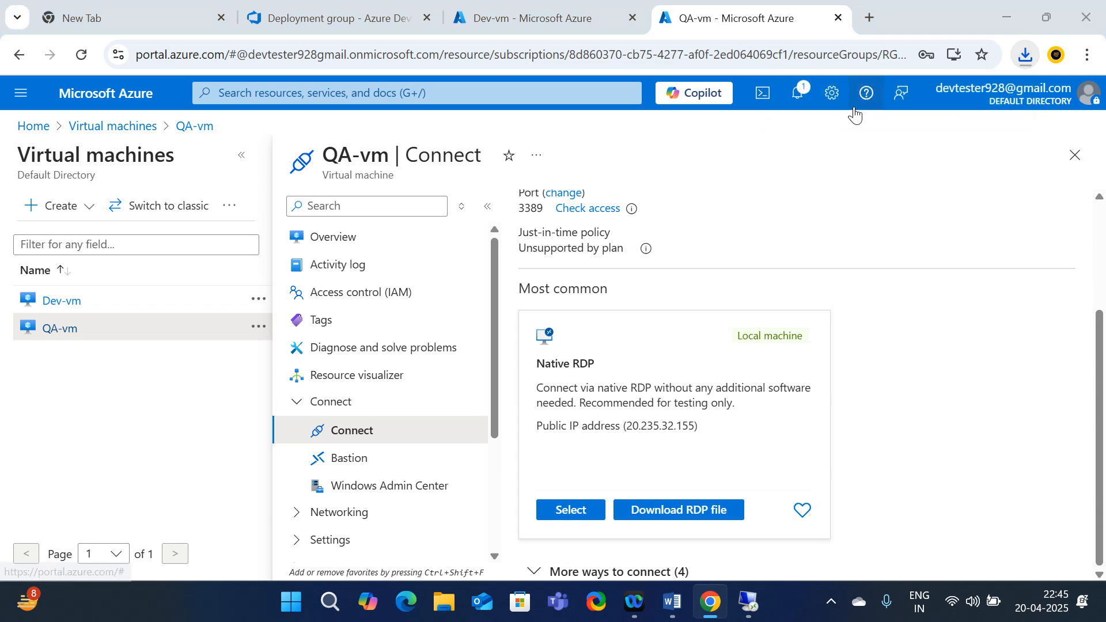
Sign in to QA-vm at 20.235.32.155, accepting its certificate, then return to the virtual machines list
{"action": "left_click", "coordinate": [673, 393]}
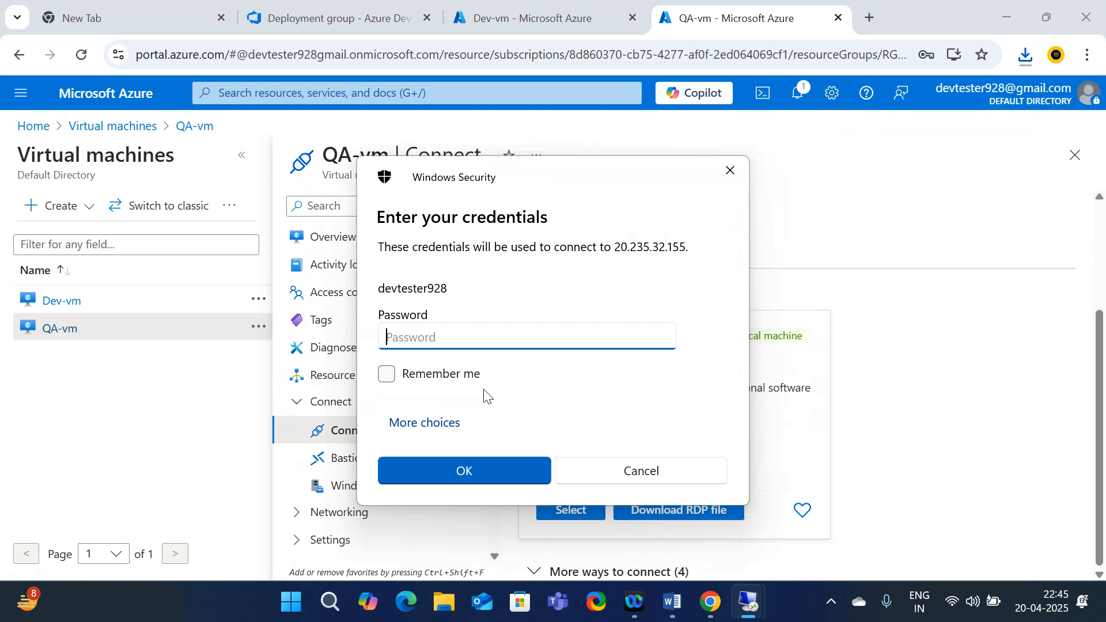
{"action": "type", "text": "•"}
{"action": "left_click", "coordinate": [443, 475]}
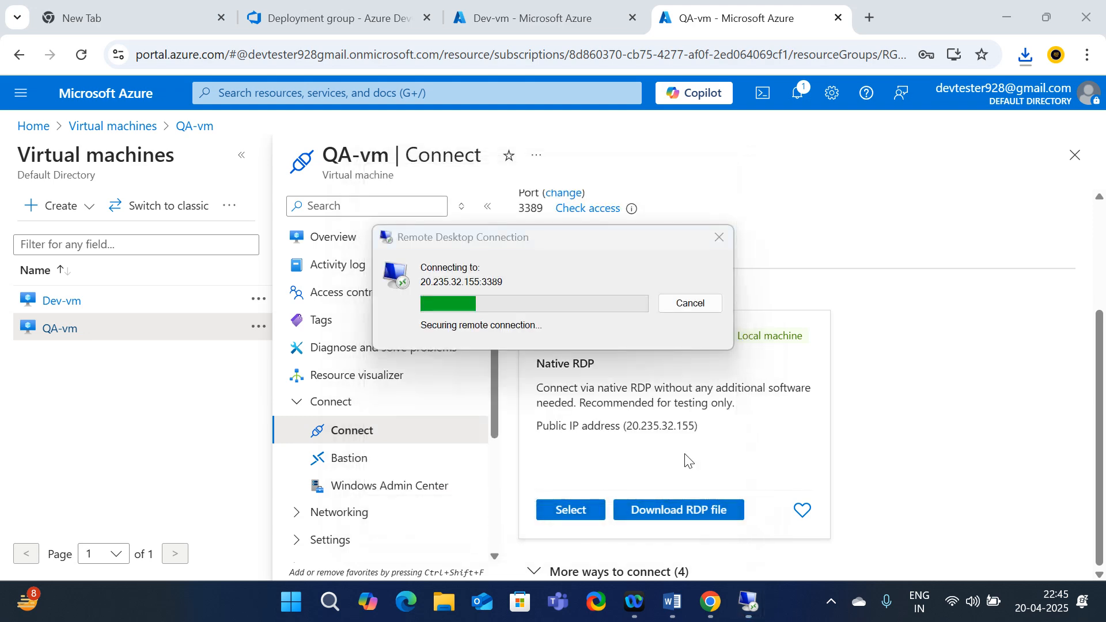
{"action": "left_click", "coordinate": [608, 441]}
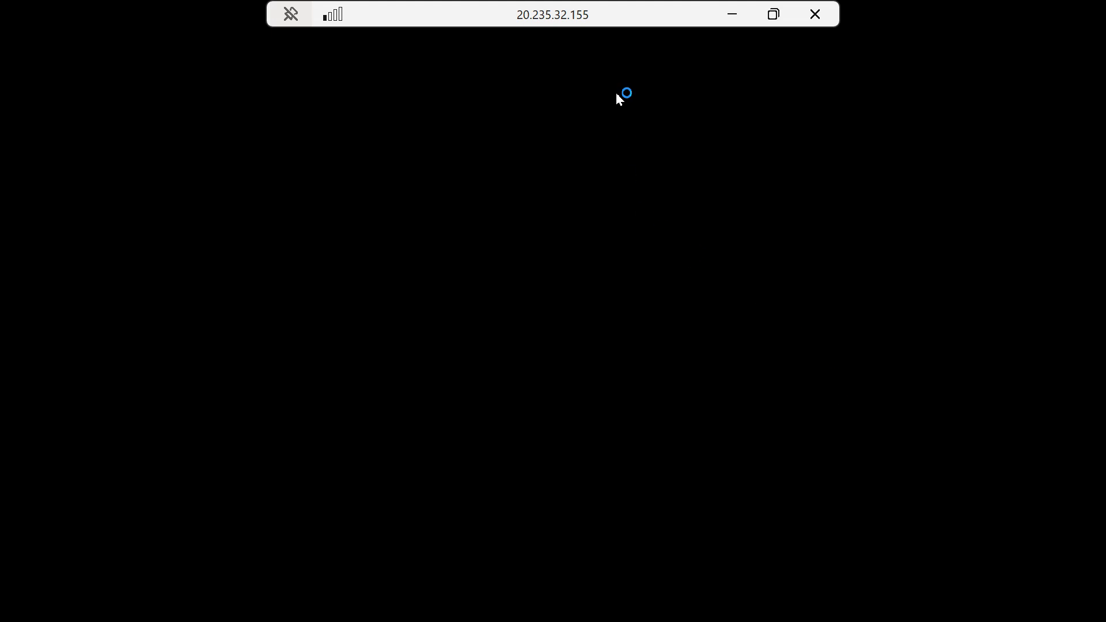
{"action": "double_click", "coordinate": [627, 14]}
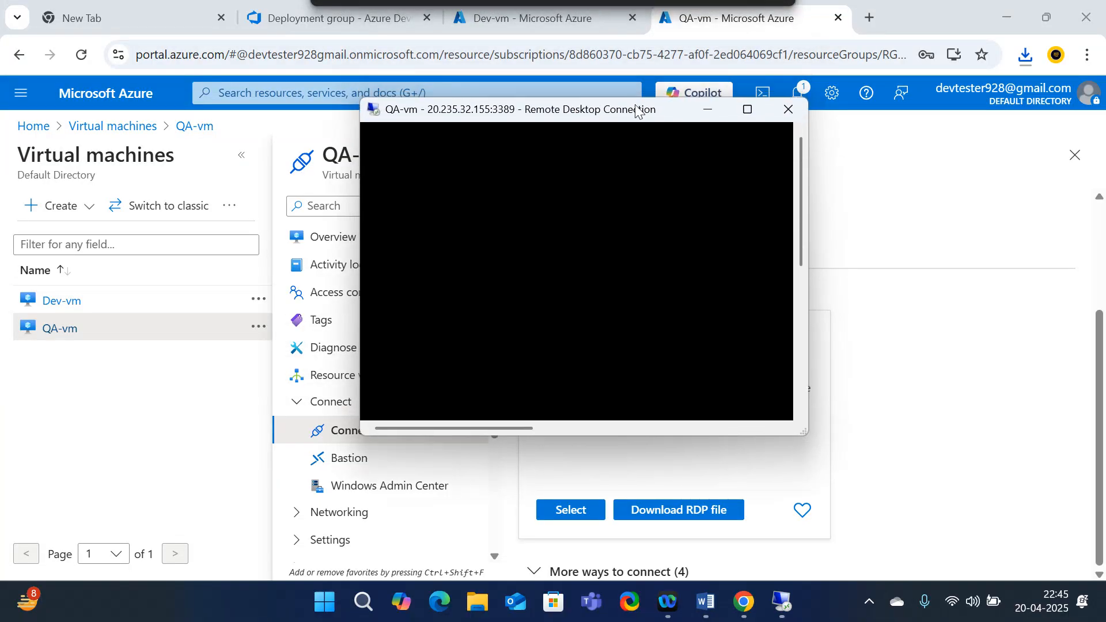
{"action": "left_click", "coordinate": [581, 20]}
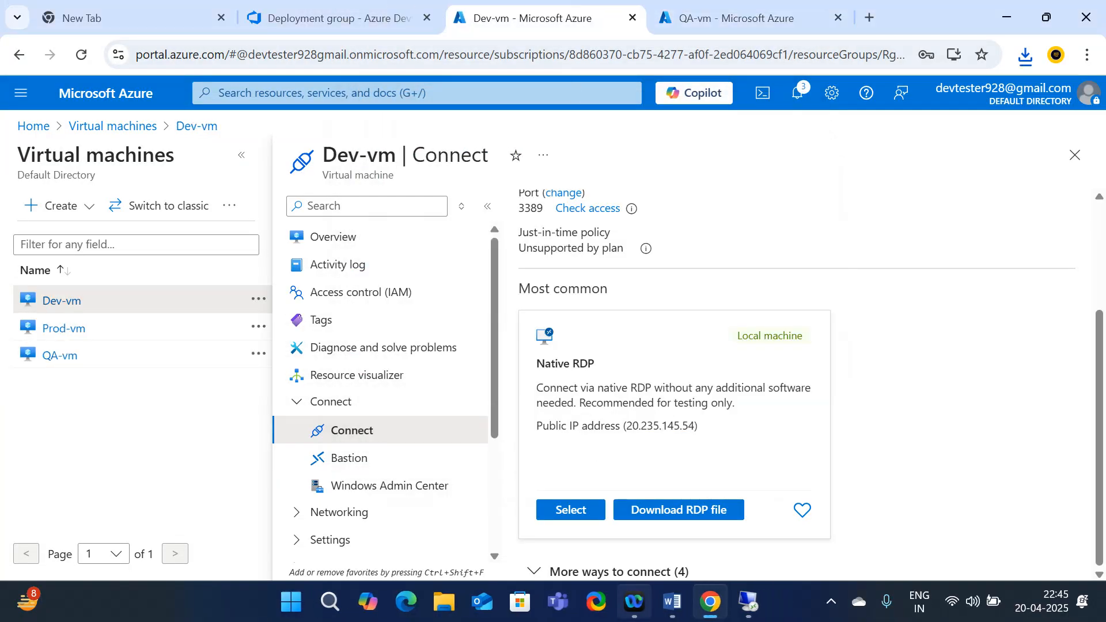
{"action": "left_click", "coordinate": [752, 602]}
{"action": "mouse_move", "coordinate": [754, 603]}
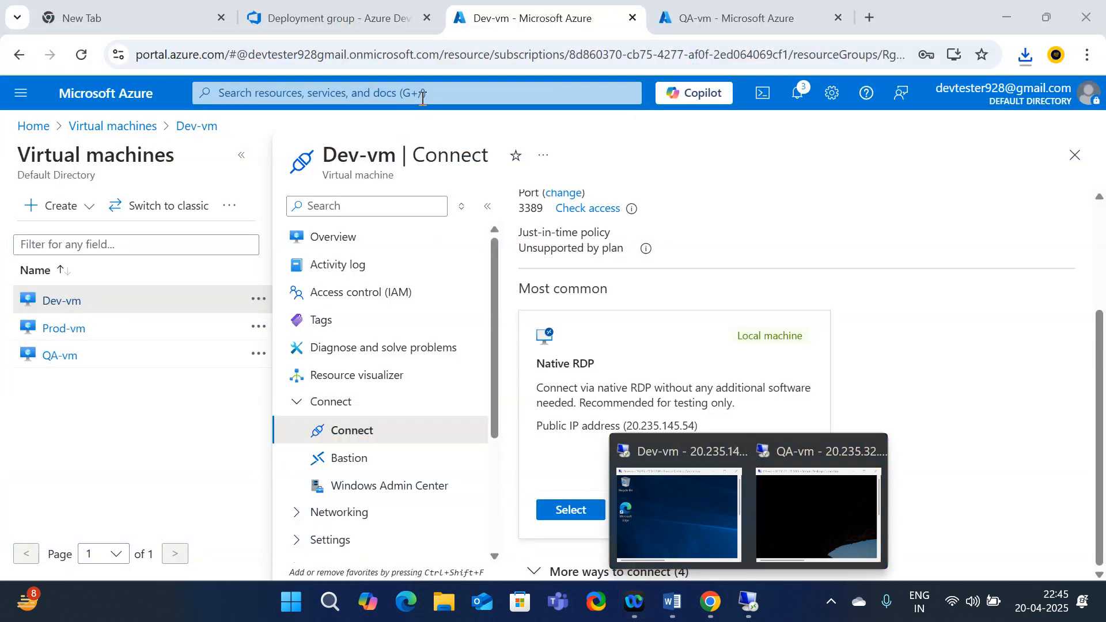
{"action": "left_click", "coordinate": [120, 126]}
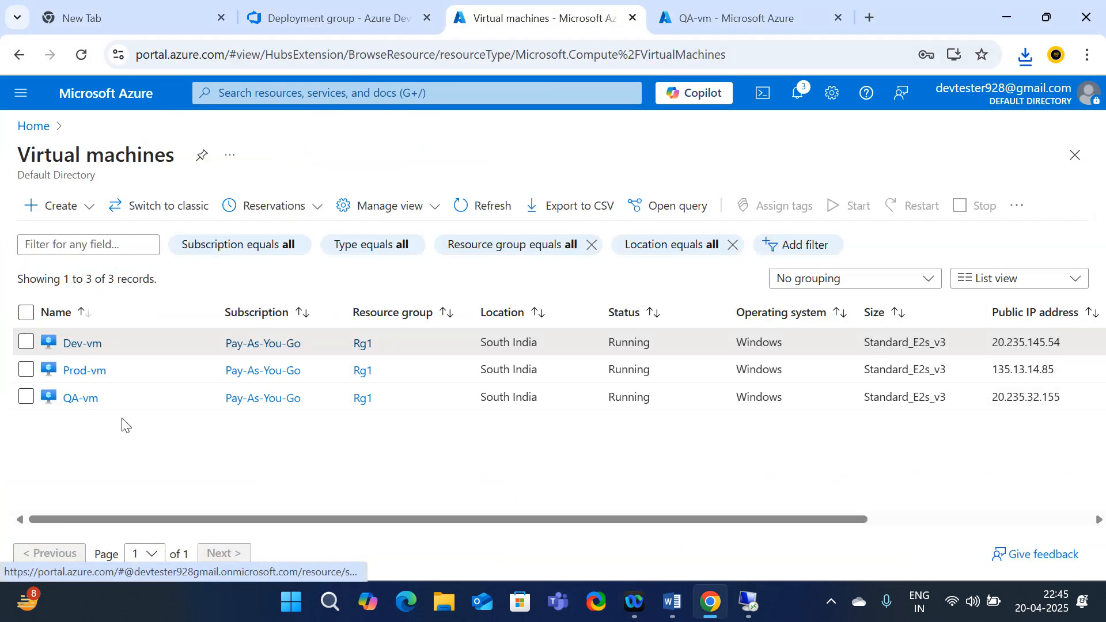
Download the Prod-vm RDP connection file from its Connect page
{"action": "left_click", "coordinate": [83, 373]}
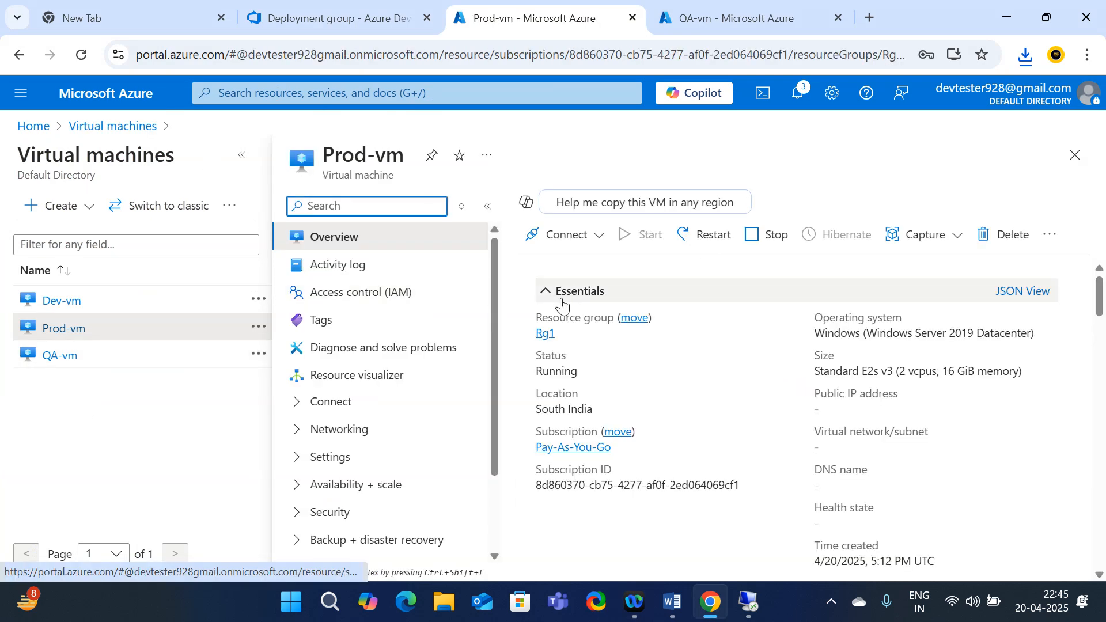
{"action": "left_click", "coordinate": [574, 242]}
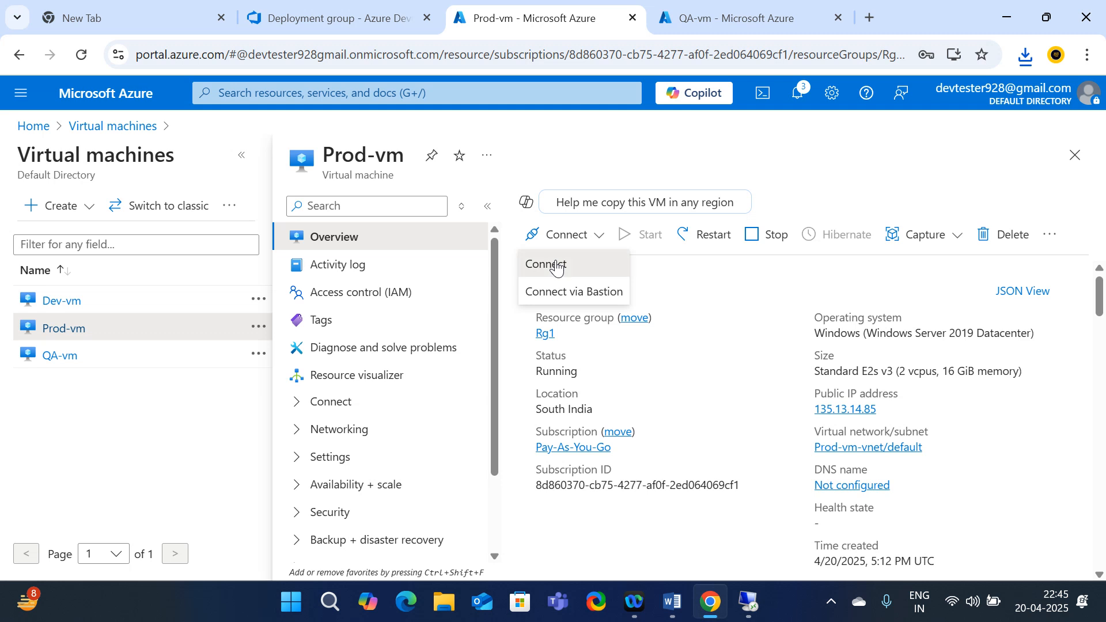
{"action": "left_click", "coordinate": [570, 262]}
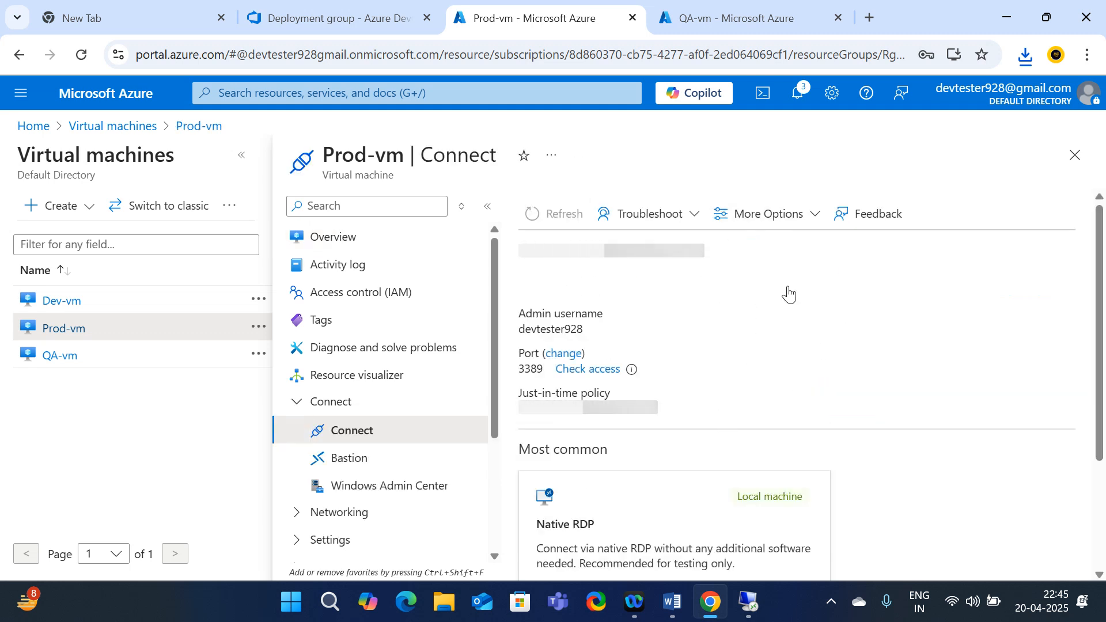
{"action": "scroll", "coordinate": [674, 374], "scroll_direction": "down", "scroll_amount": 2}
{"action": "scroll", "coordinate": [674, 375], "scroll_direction": "down", "scroll_amount": 1}
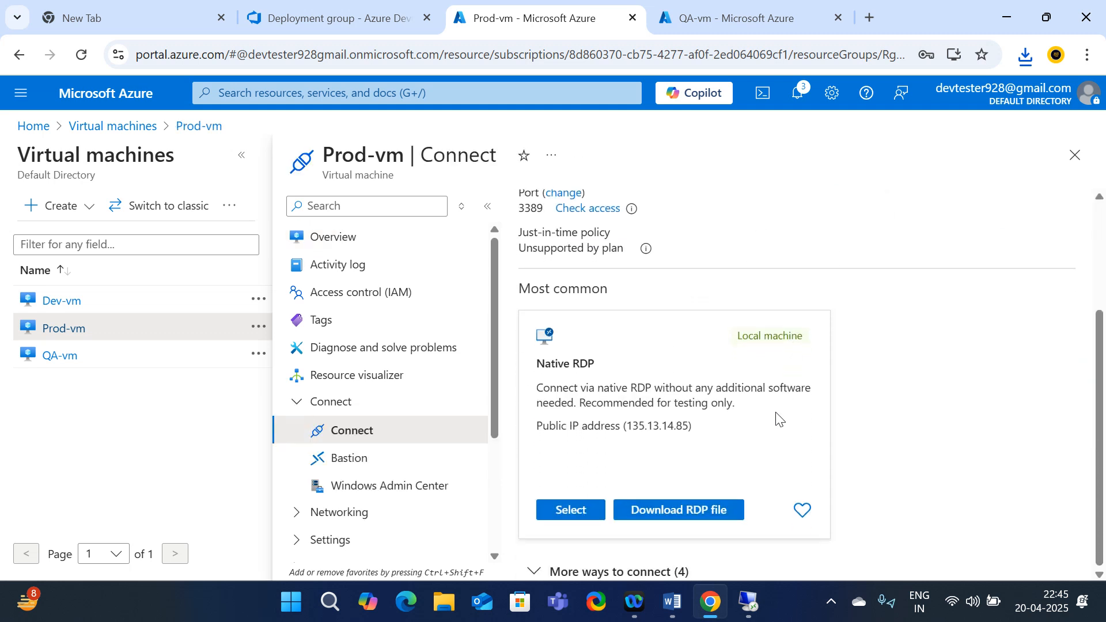
{"action": "left_click", "coordinate": [676, 513]}
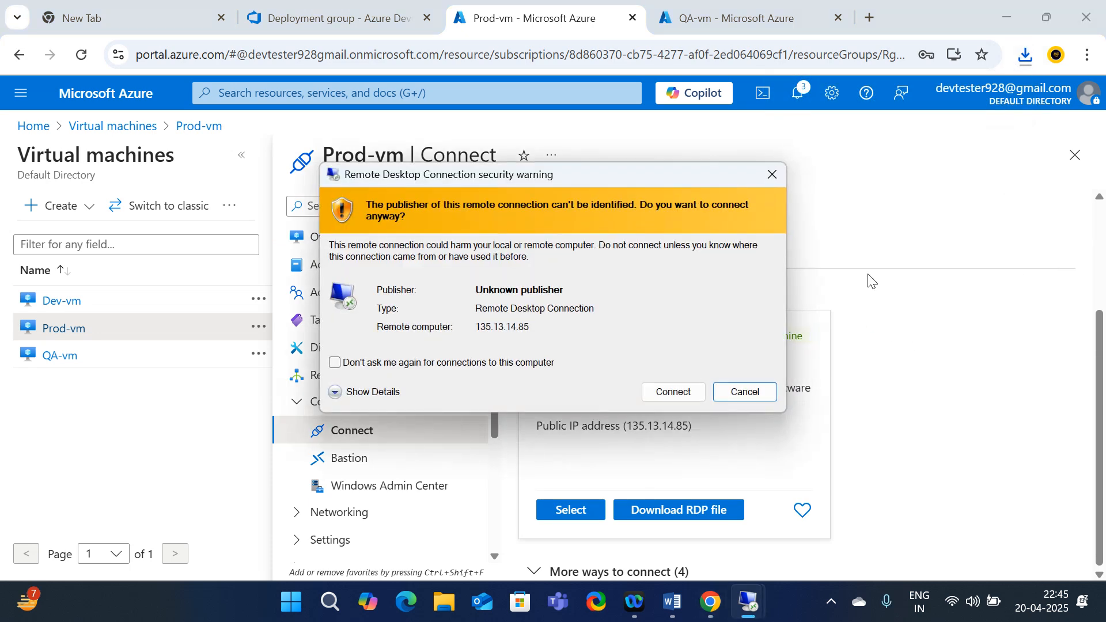
Sign in to Prod-vm at 135.13.14.85, accept its certificate, and minimise the session
{"action": "left_click", "coordinate": [673, 392]}
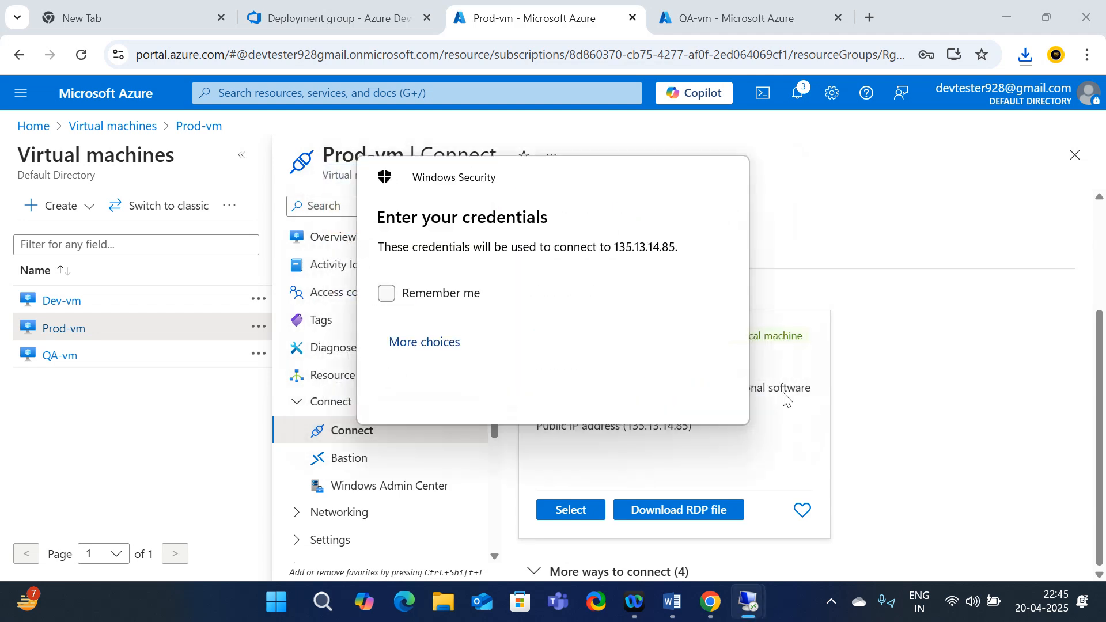
{"action": "type", "text": "•"}
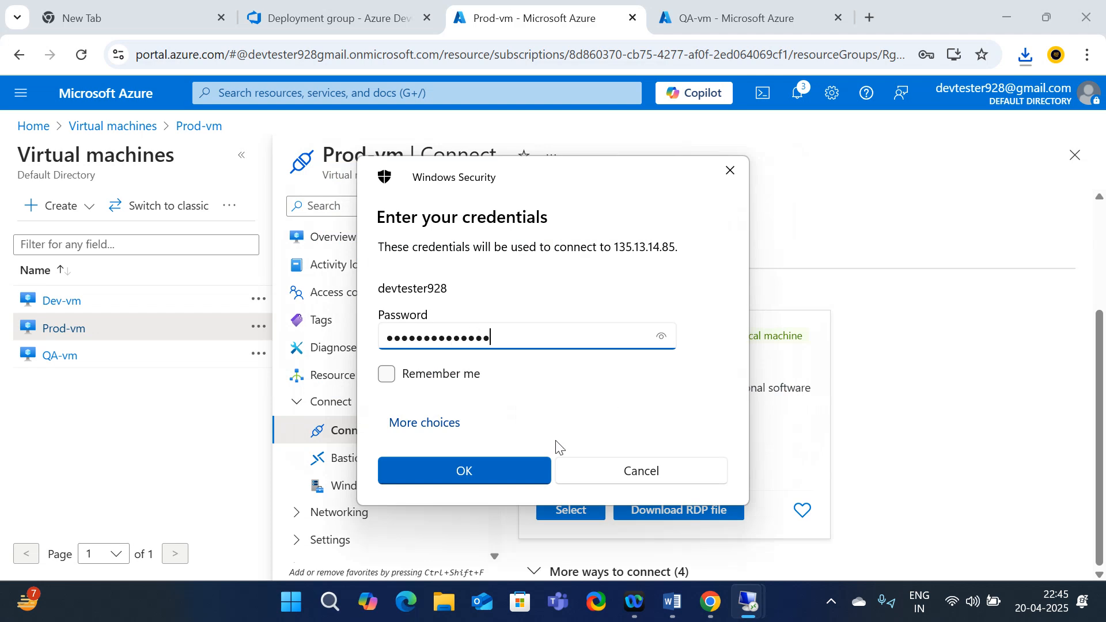
{"action": "left_click", "coordinate": [468, 468]}
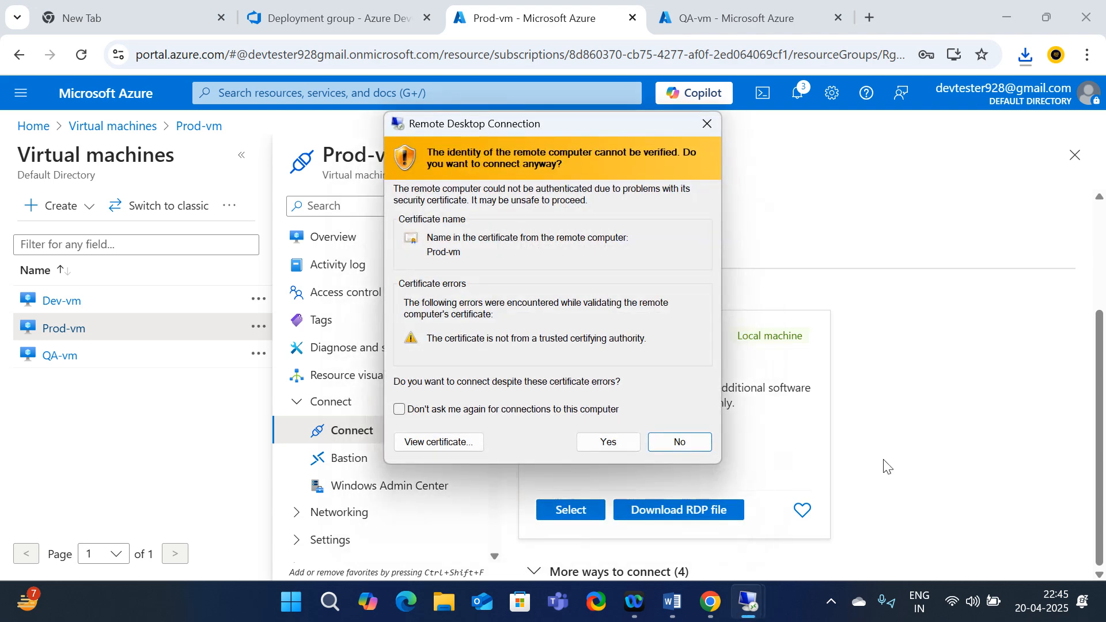
{"action": "left_click", "coordinate": [621, 442]}
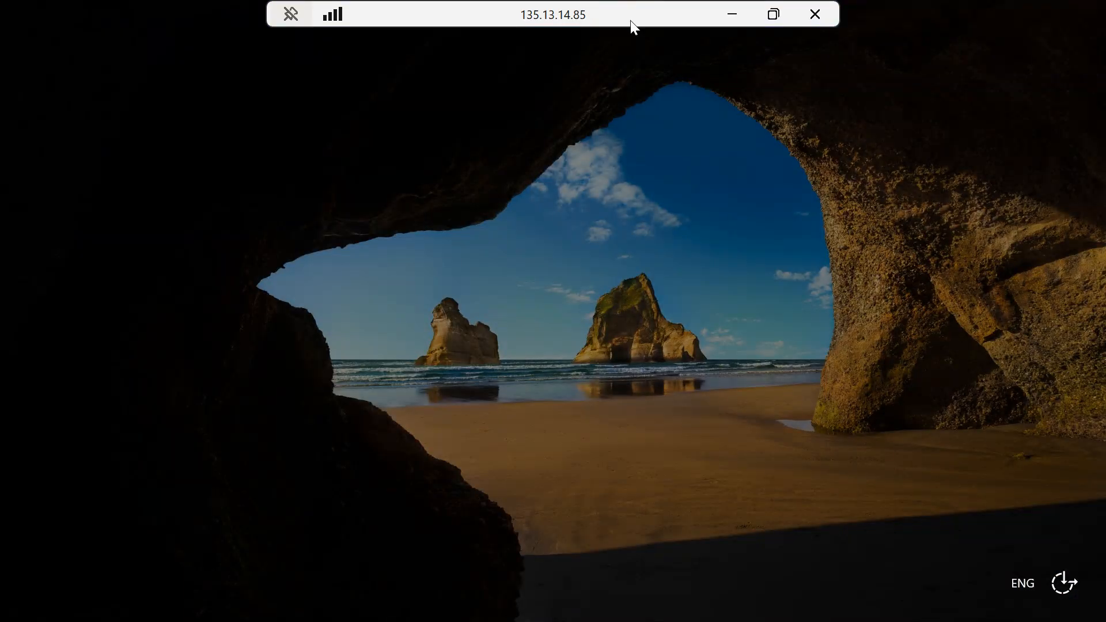
{"action": "left_click", "coordinate": [732, 15]}
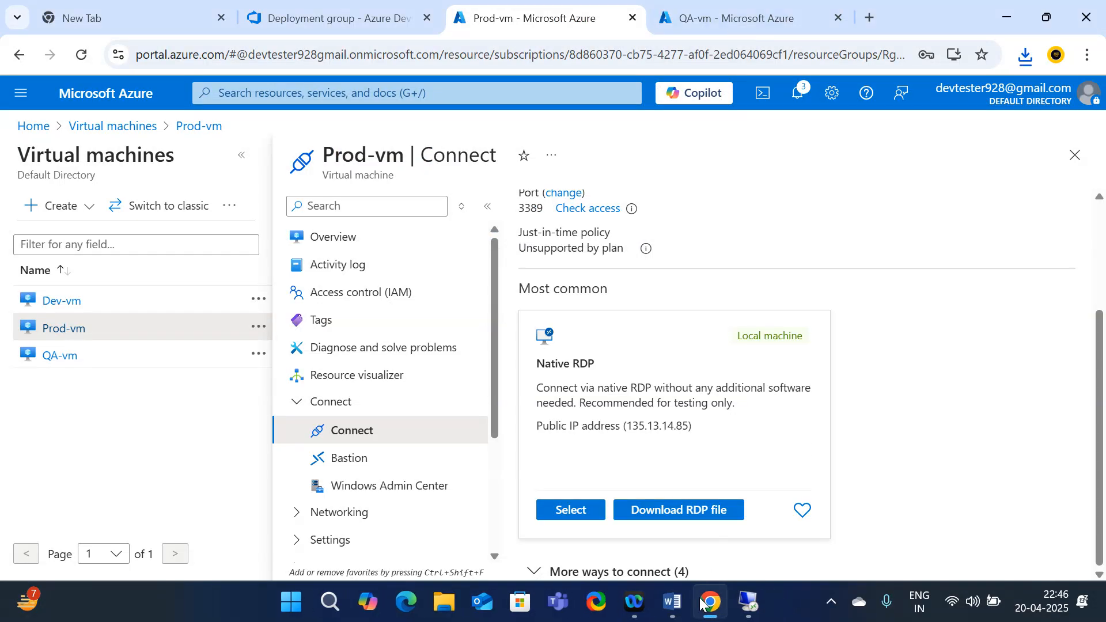
{"action": "mouse_move", "coordinate": [748, 602]}
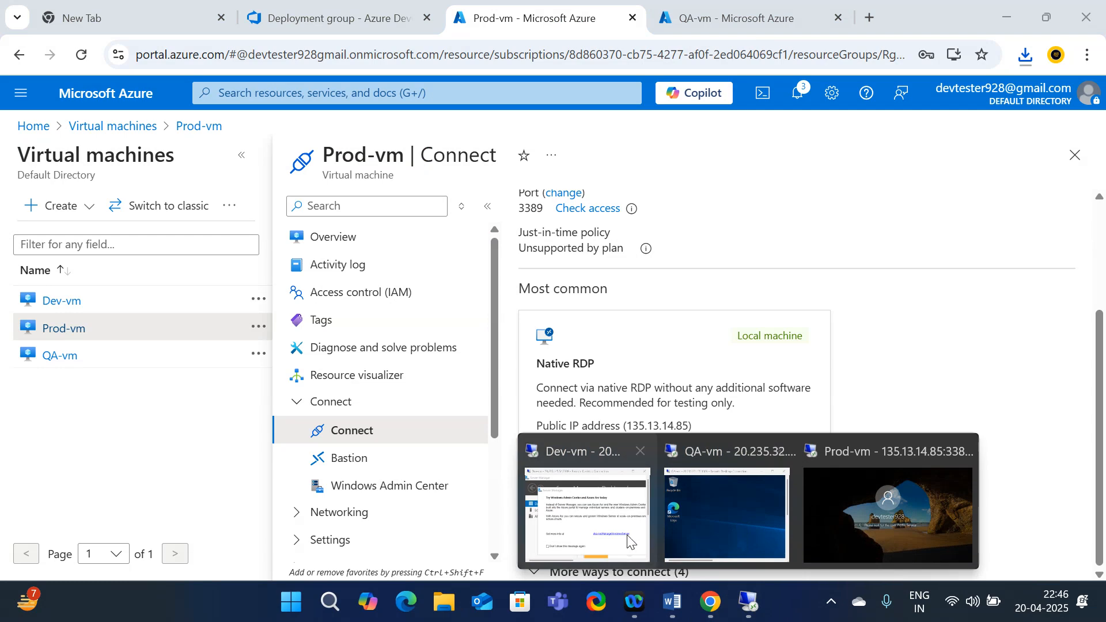
{"action": "mouse_move", "coordinate": [580, 526]}
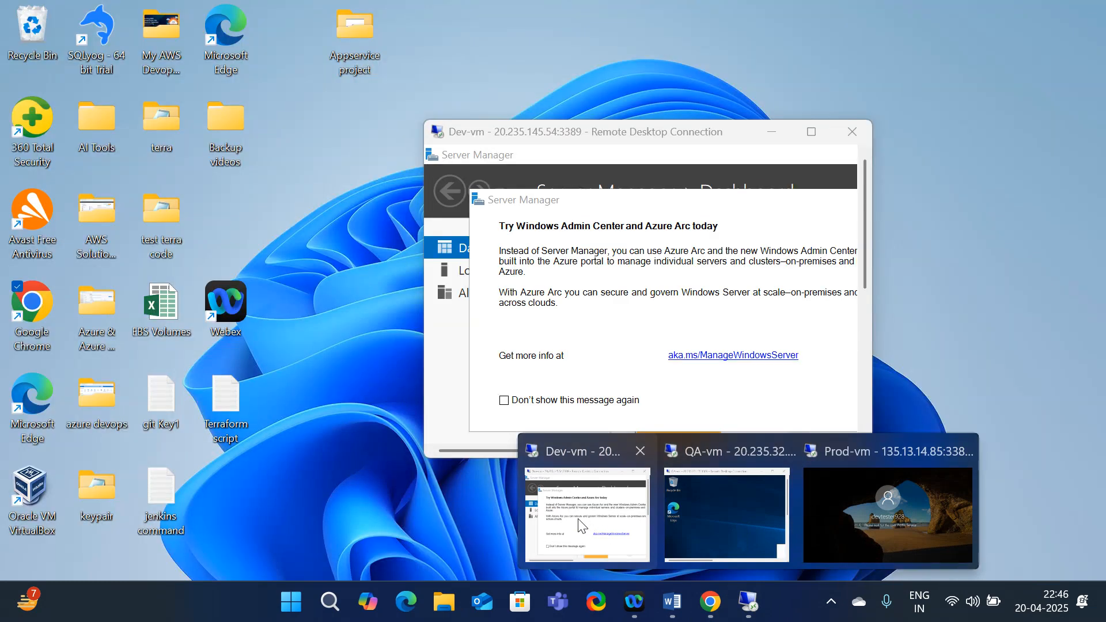
Maximise the Dev-vm session, decline network discovery, close the Admin Center notice, and minimise Server Manager
{"action": "mouse_move", "coordinate": [868, 516]}
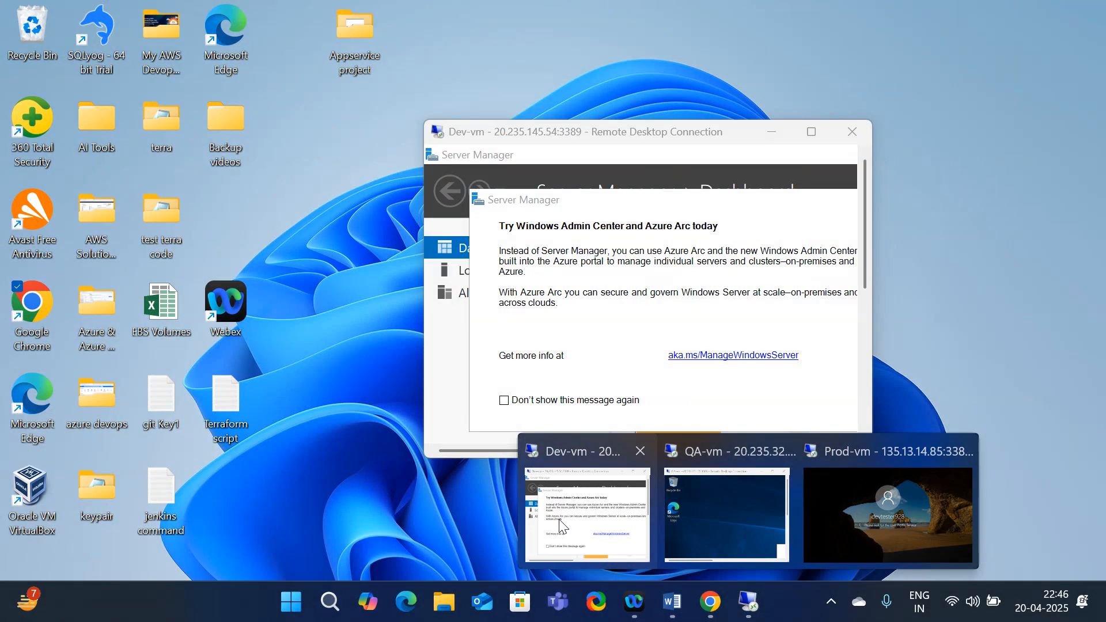
{"action": "left_click", "coordinate": [561, 527]}
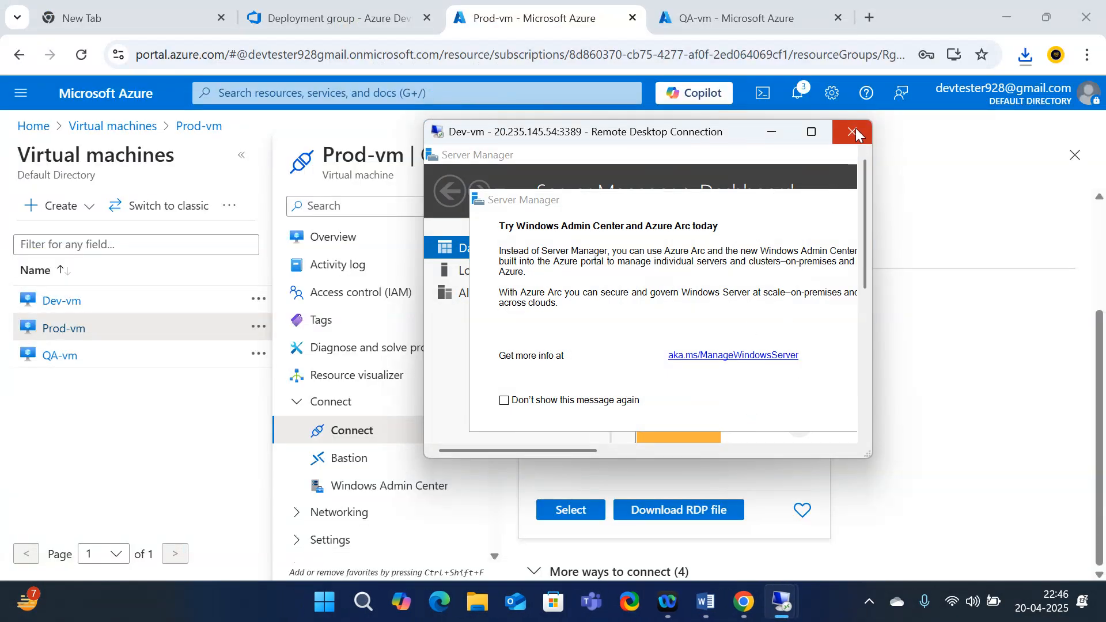
{"action": "left_click", "coordinate": [811, 131]}
{"action": "left_click", "coordinate": [1033, 314]}
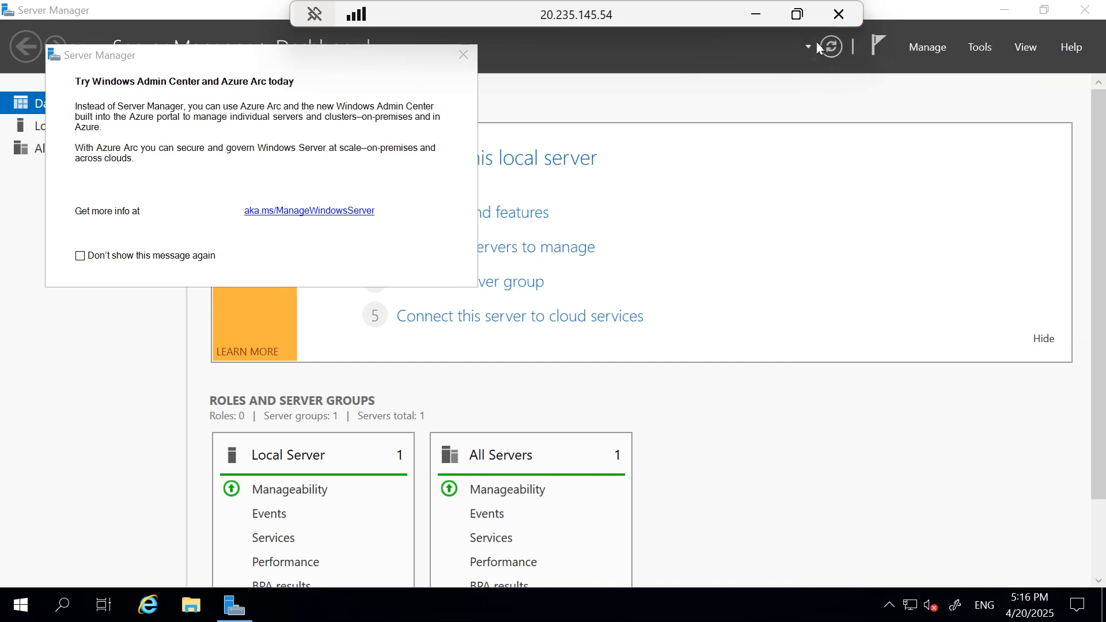
{"action": "left_click", "coordinate": [463, 54]}
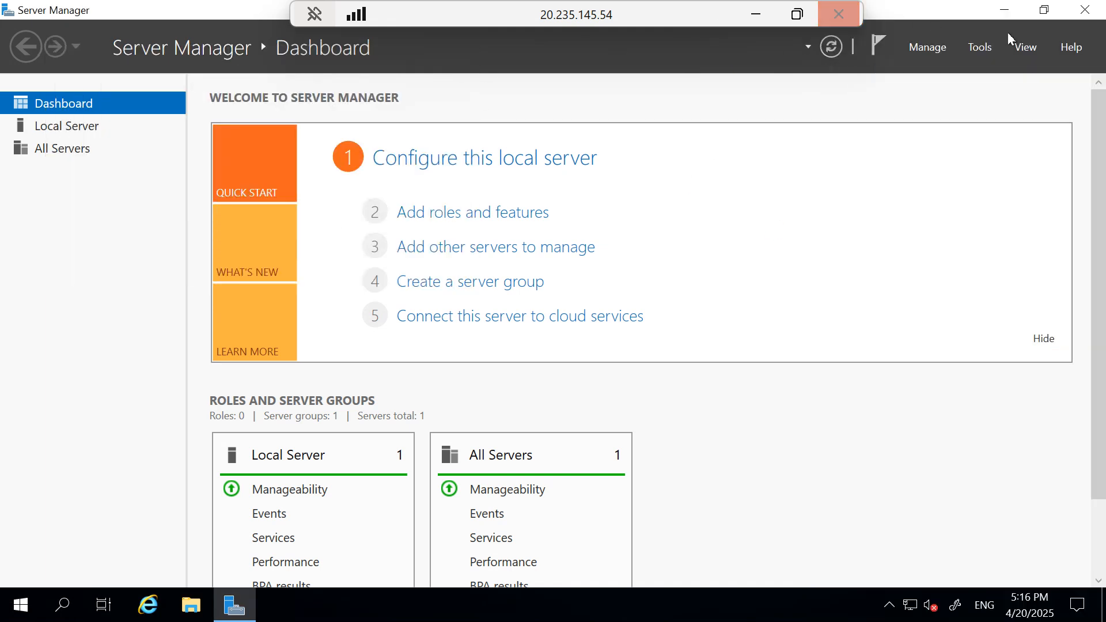
{"action": "left_click", "coordinate": [1005, 11]}
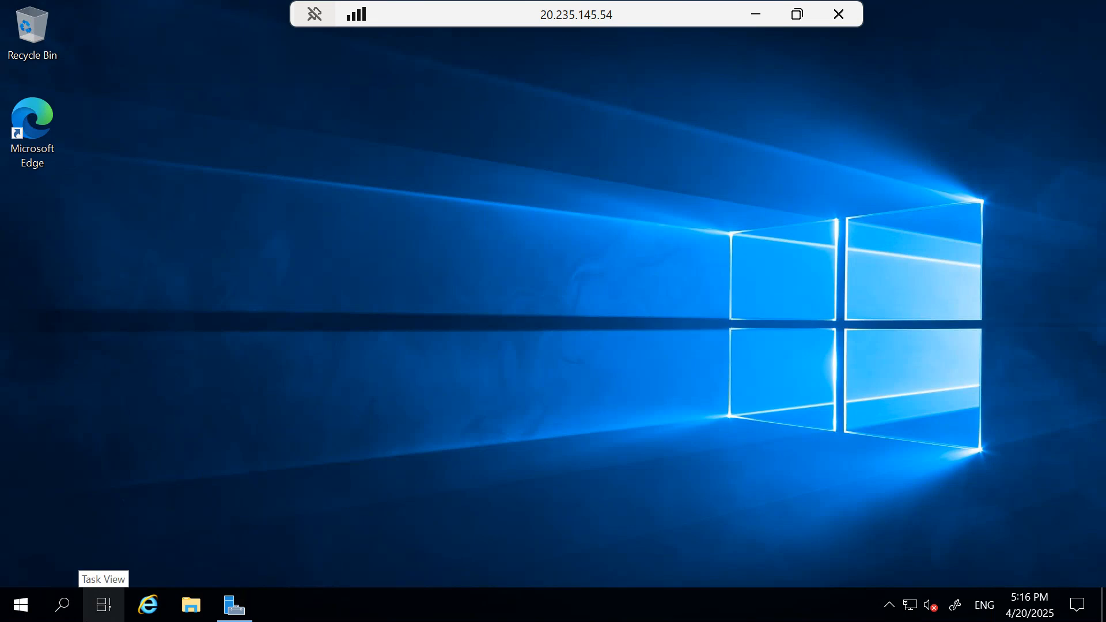
Run Windows PowerShell as administrator on Dev-vm, then restore the session to a window
{"action": "left_click", "coordinate": [74, 614]}
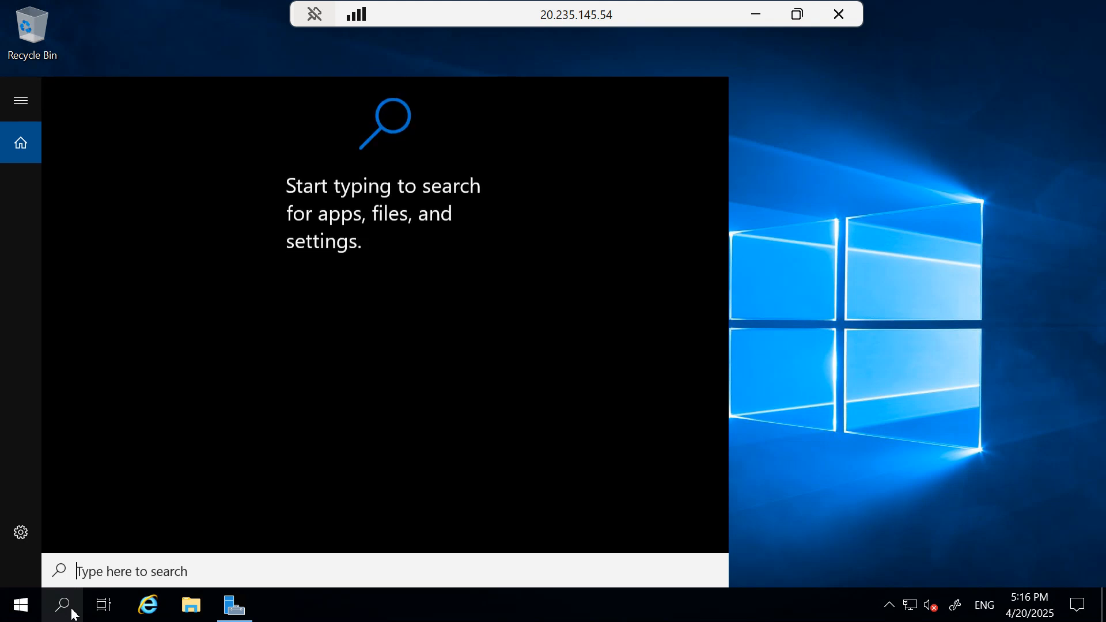
{"action": "type", "text": "po"}
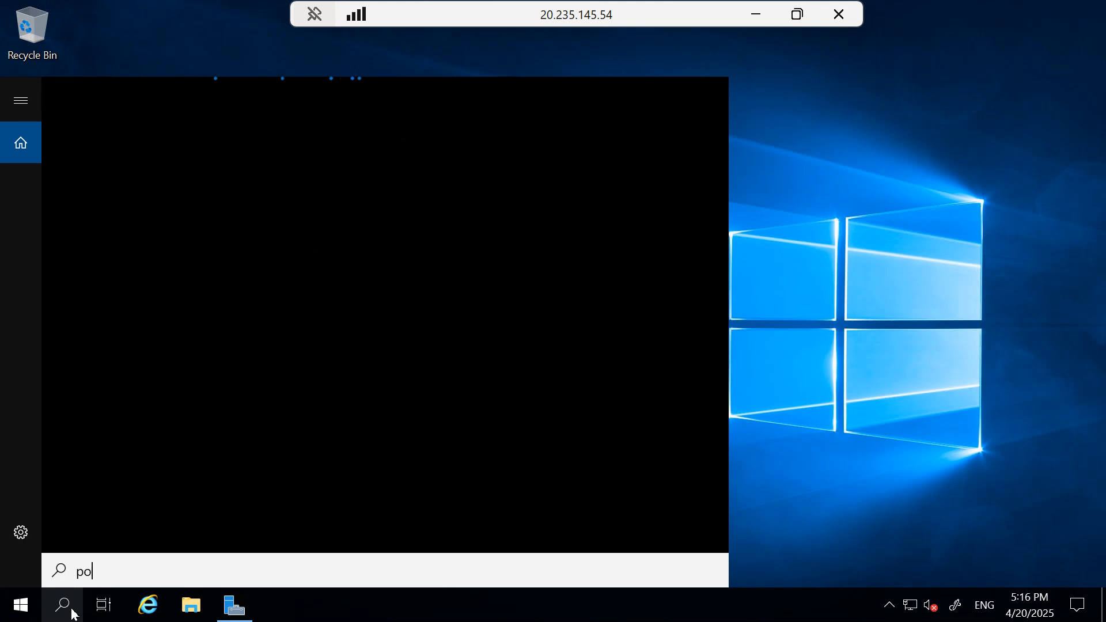
{"action": "type", "text": "wershell"}
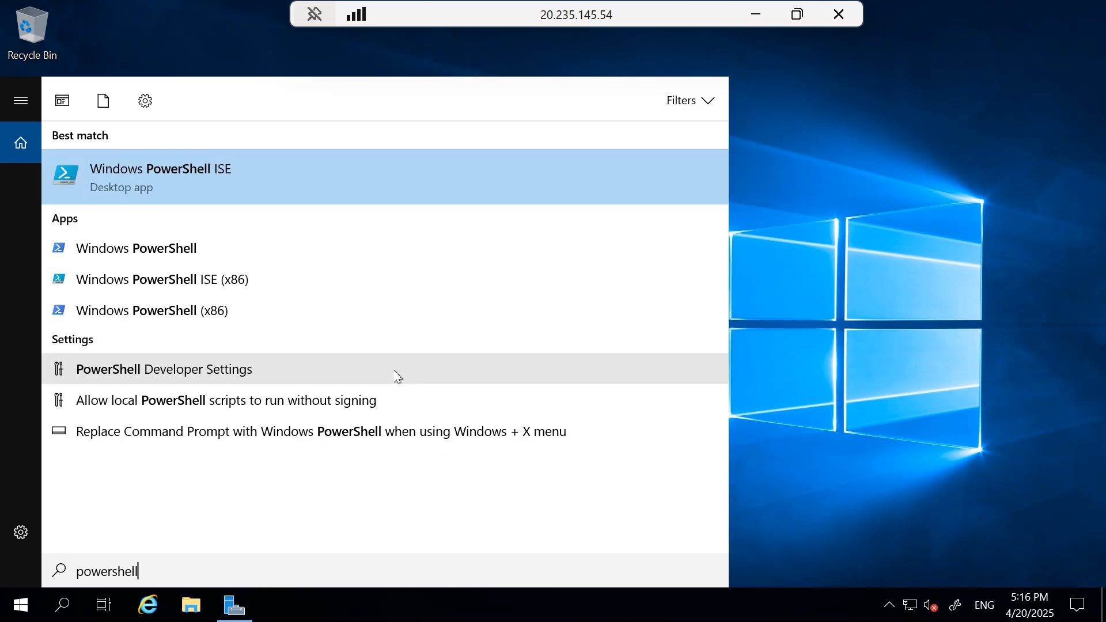
{"action": "right_click", "coordinate": [123, 255]}
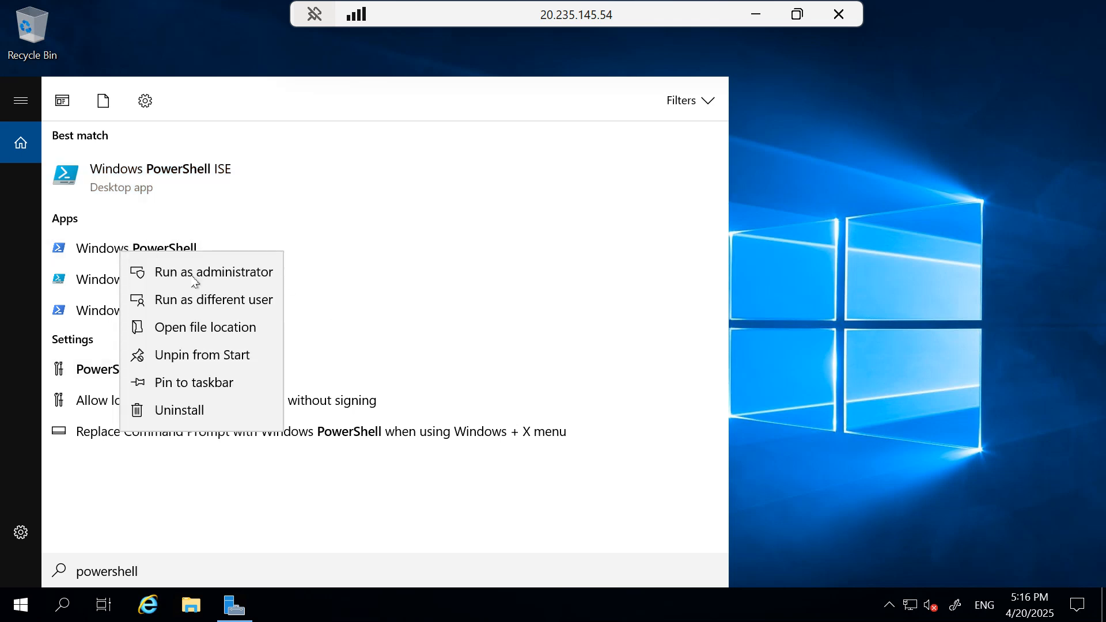
{"action": "left_click", "coordinate": [193, 280]}
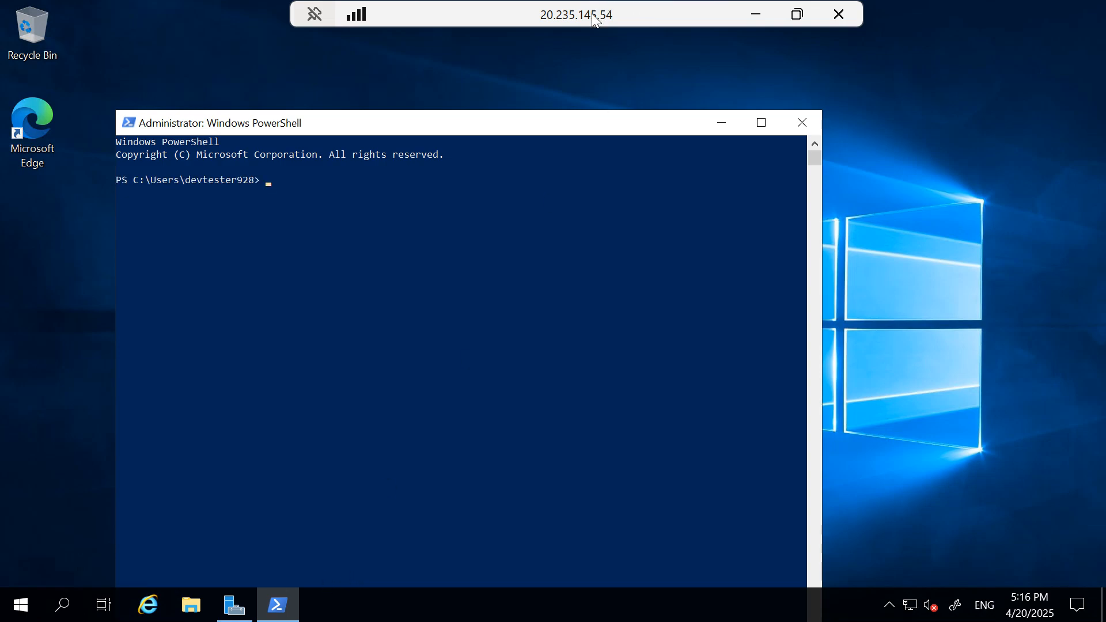
{"action": "left_click_drag", "start_coordinate": [592, 13], "coordinate": [685, 90]}
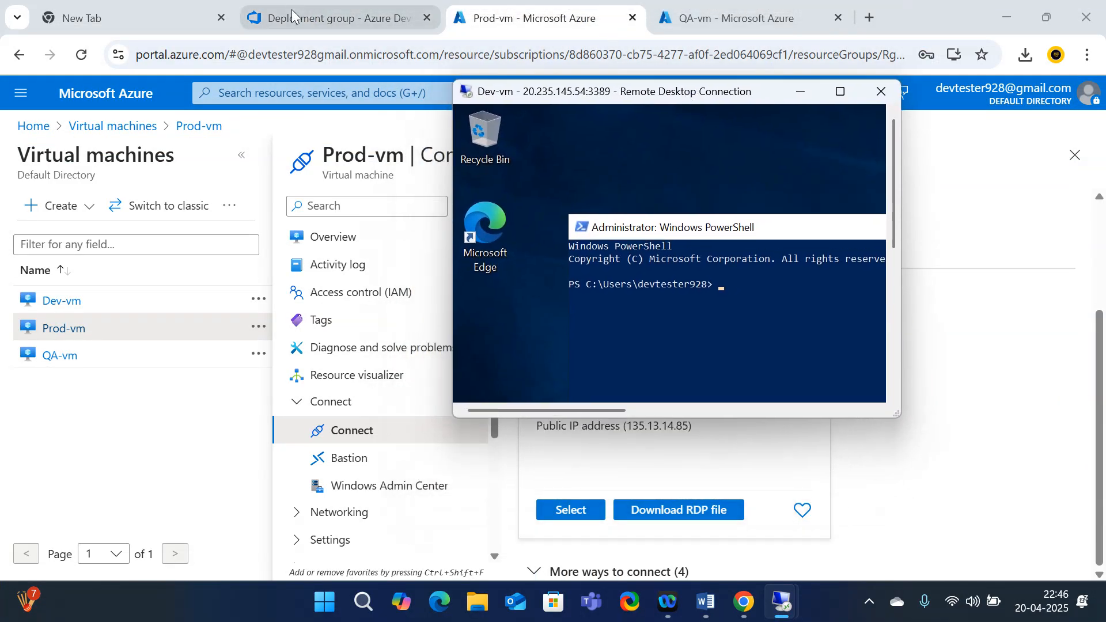
Copy the Dev_DG registration script and bring the Dev-vm session back full screen
{"action": "left_click", "coordinate": [329, 18]}
{"action": "scroll", "coordinate": [599, 346], "scroll_direction": "down", "scroll_amount": 2}
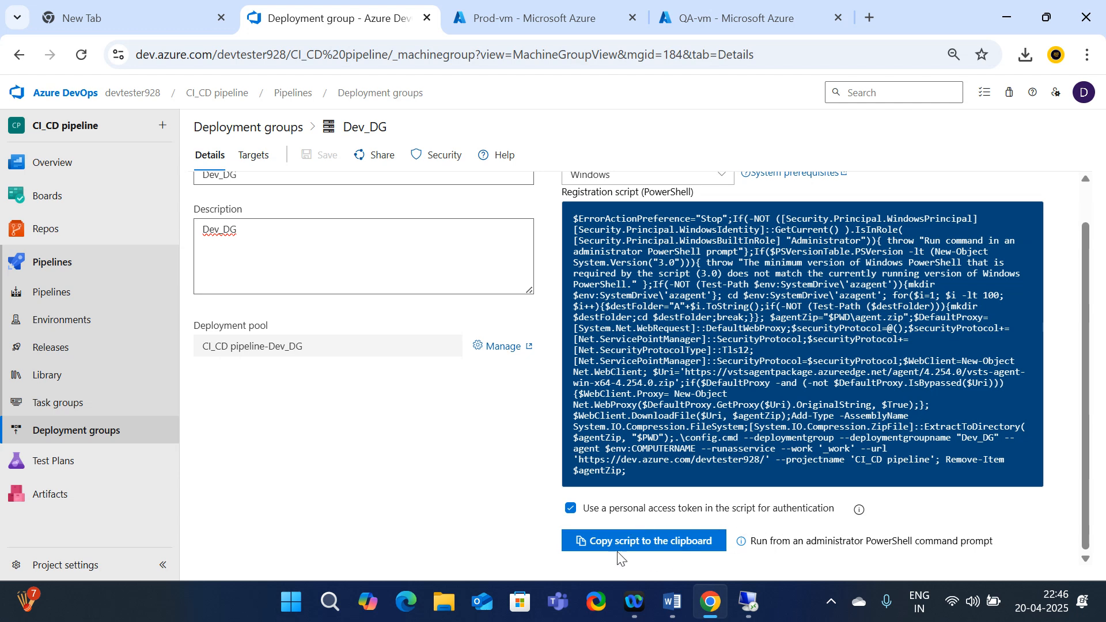
{"action": "left_click", "coordinate": [632, 549]}
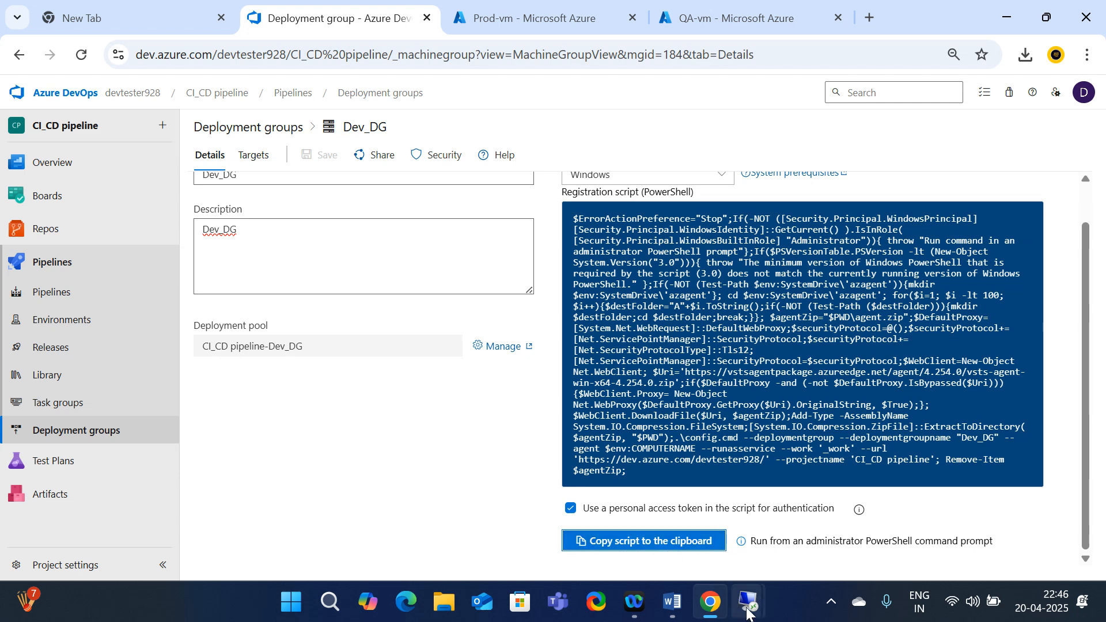
{"action": "left_click", "coordinate": [577, 525]}
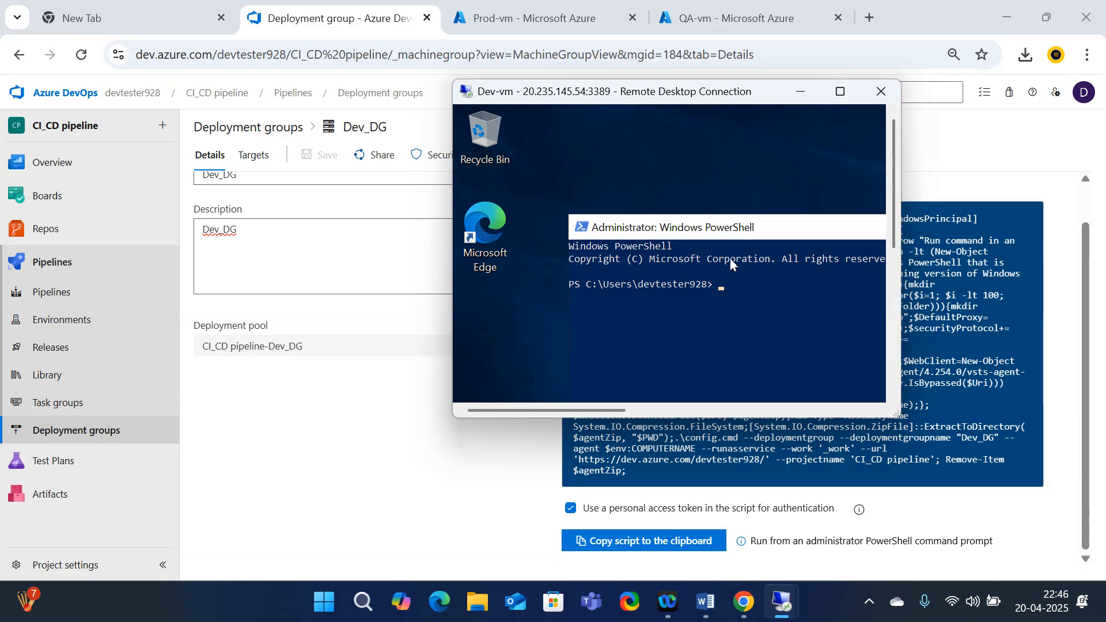
{"action": "left_click", "coordinate": [840, 92]}
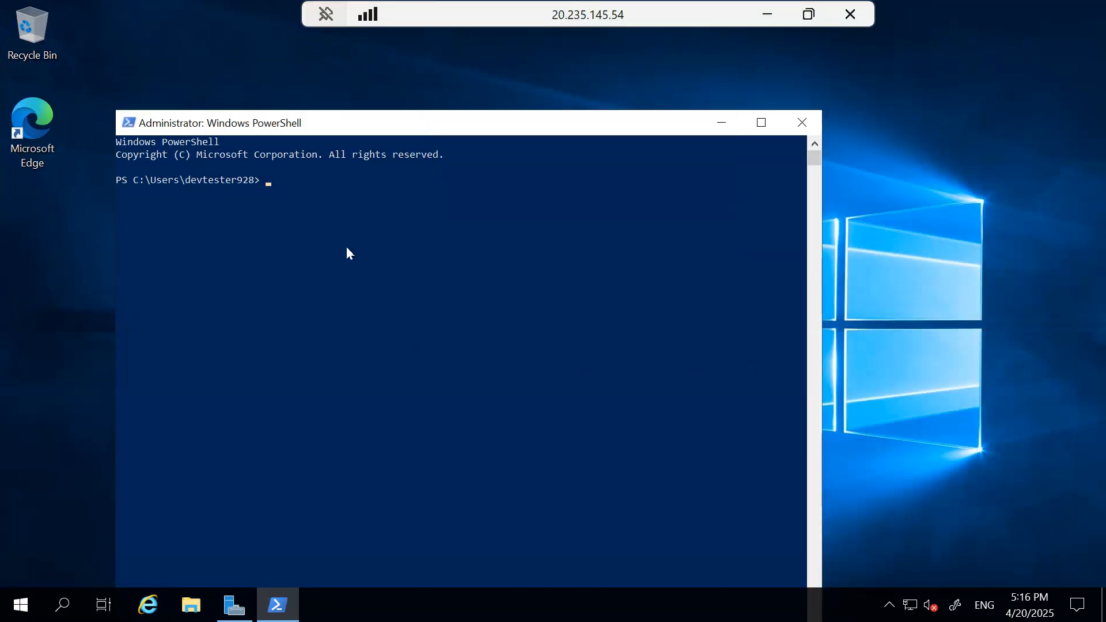
Paste and run the Dev_DG script in PowerShell, then start a new deployment group in Azure DevOps
{"action": "right_click", "coordinate": [284, 178]}
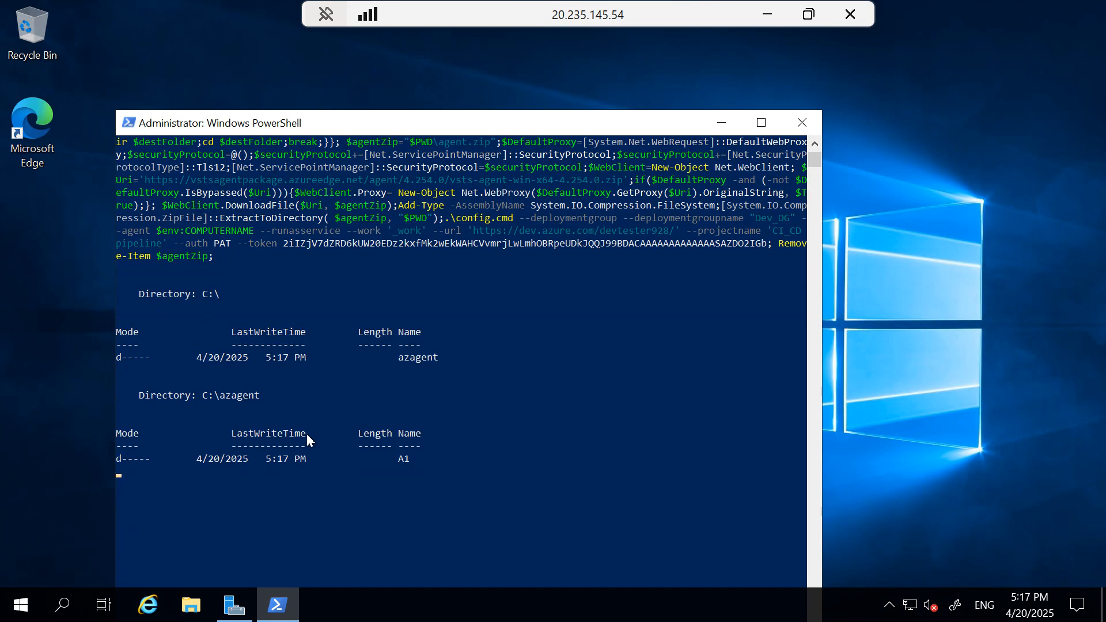
{"action": "left_click_drag", "start_coordinate": [632, 17], "coordinate": [642, 109]}
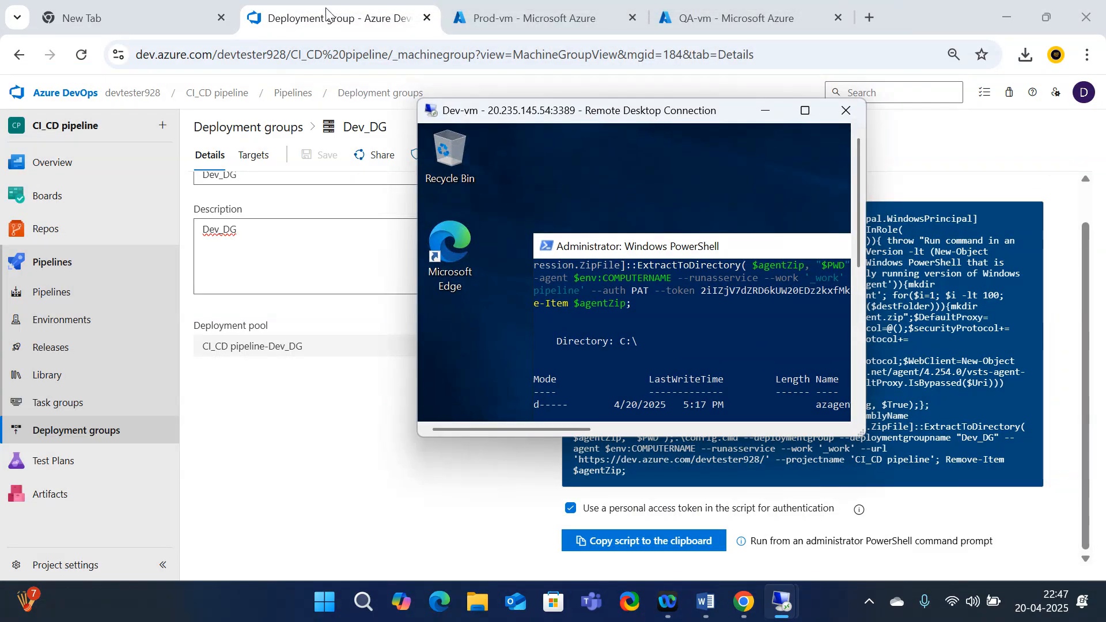
{"action": "left_click", "coordinate": [464, 23]}
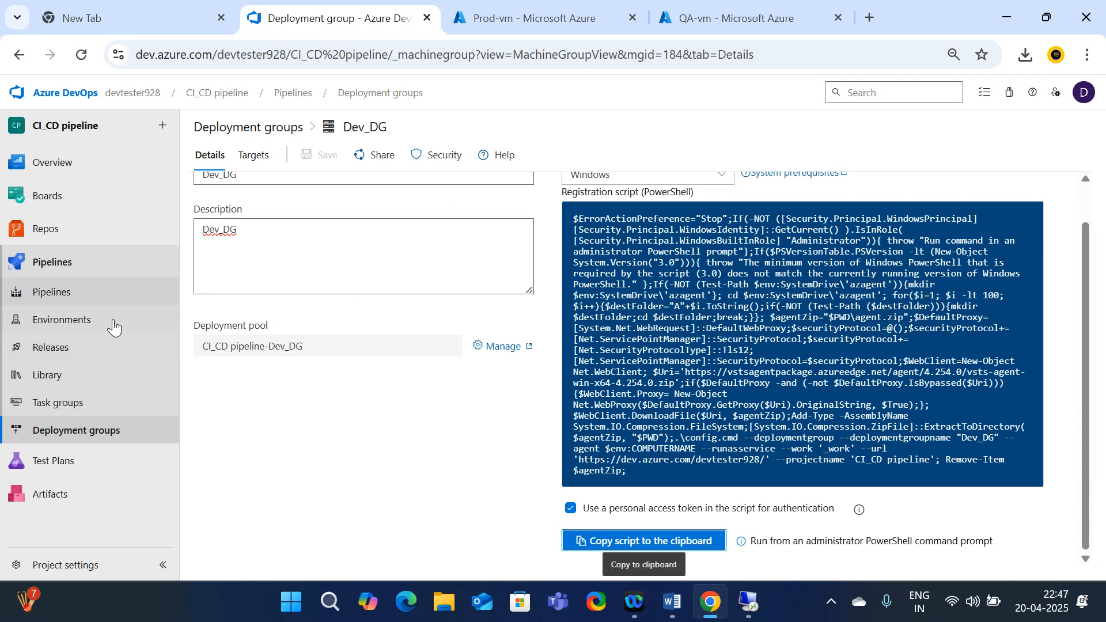
{"action": "left_click", "coordinate": [71, 429]}
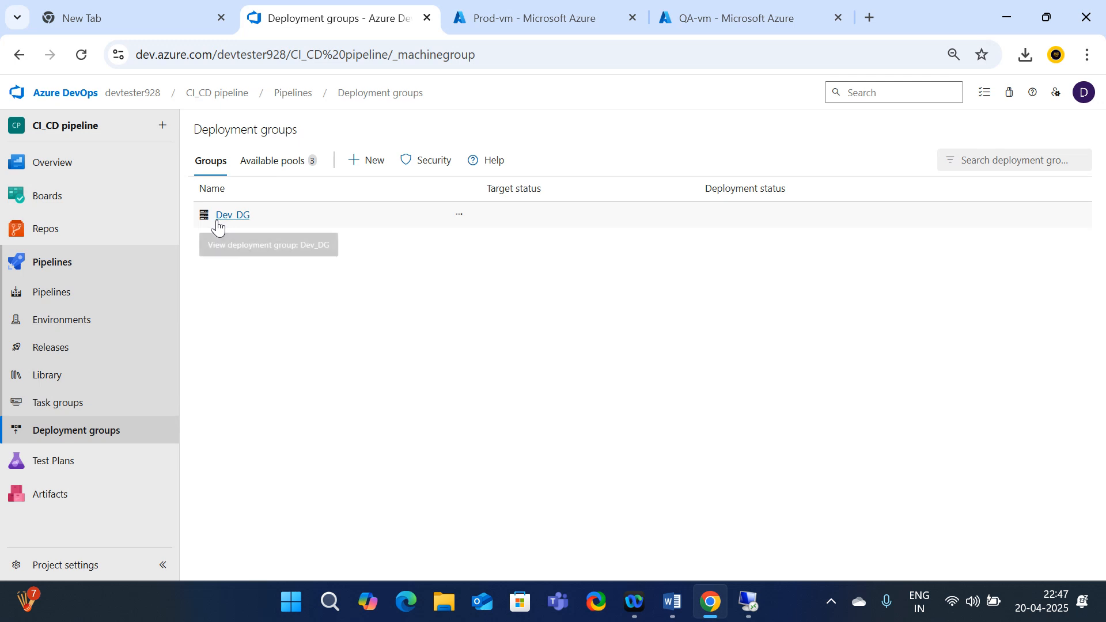
{"action": "left_click", "coordinate": [362, 160]}
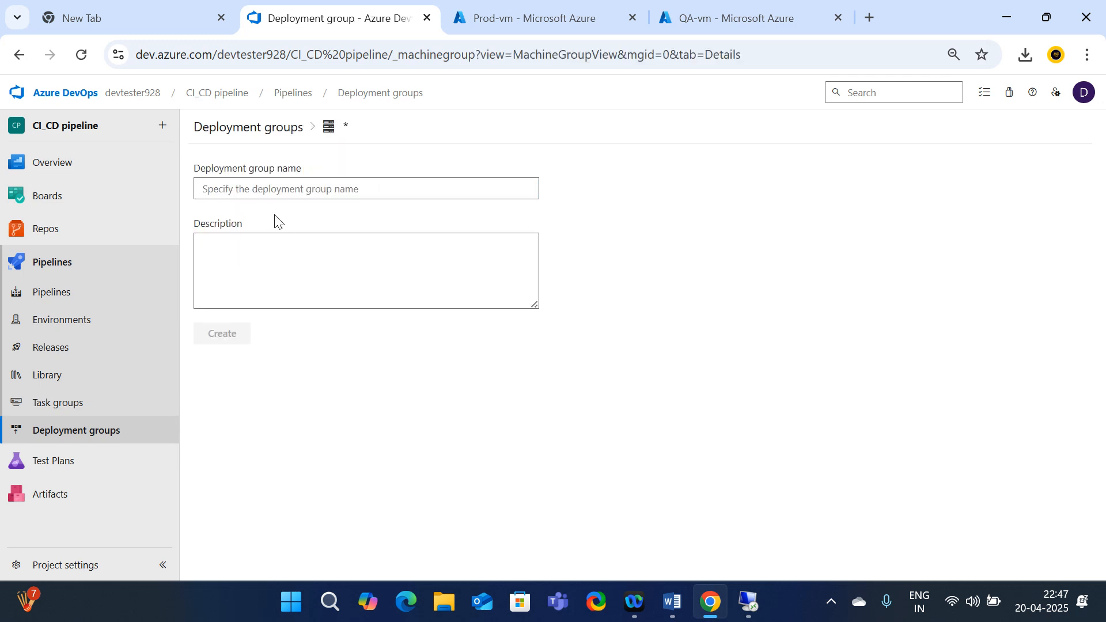
Create the deployment group QA_DG with description QA_DG
{"action": "type", "text": "QA"}
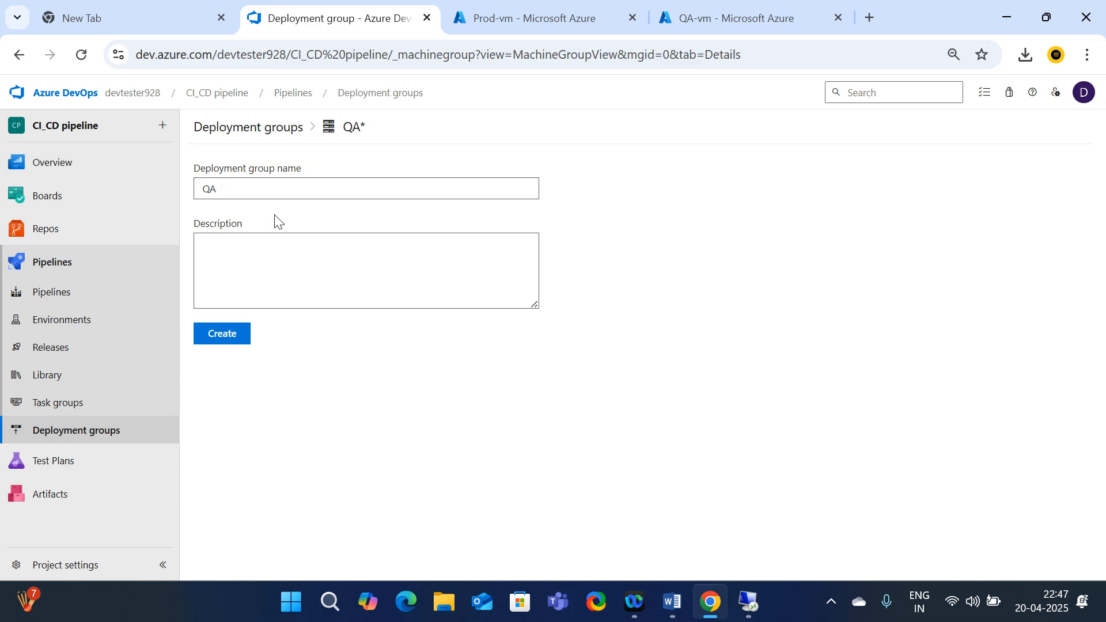
{"action": "type", "text": "_DG"}
{"action": "mouse_move", "coordinate": [167, 198]}
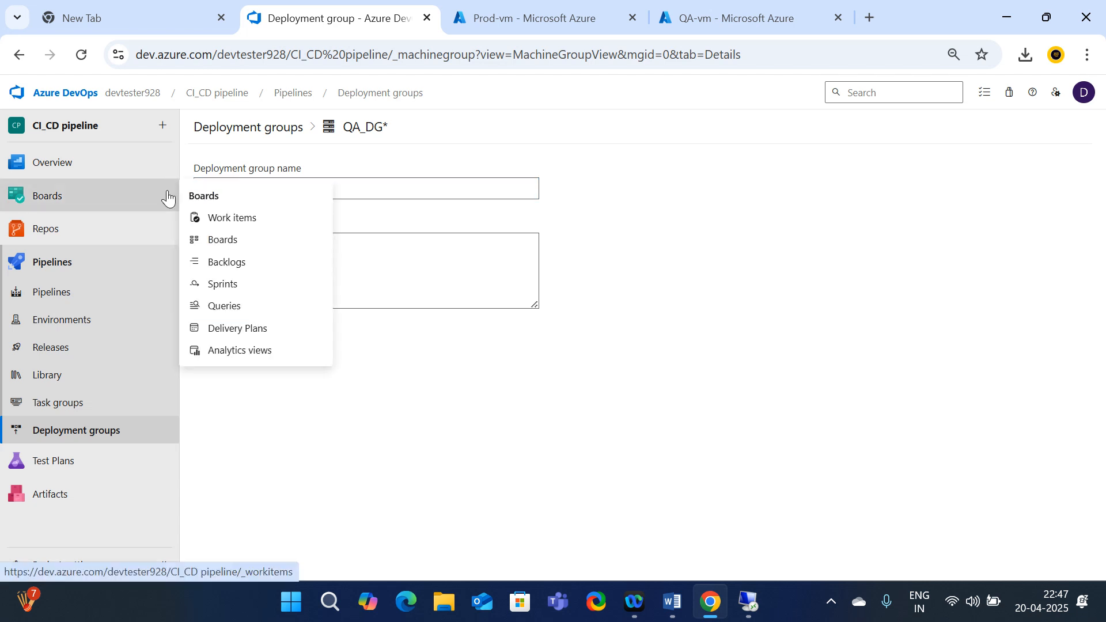
{"action": "double_click", "coordinate": [247, 193]}
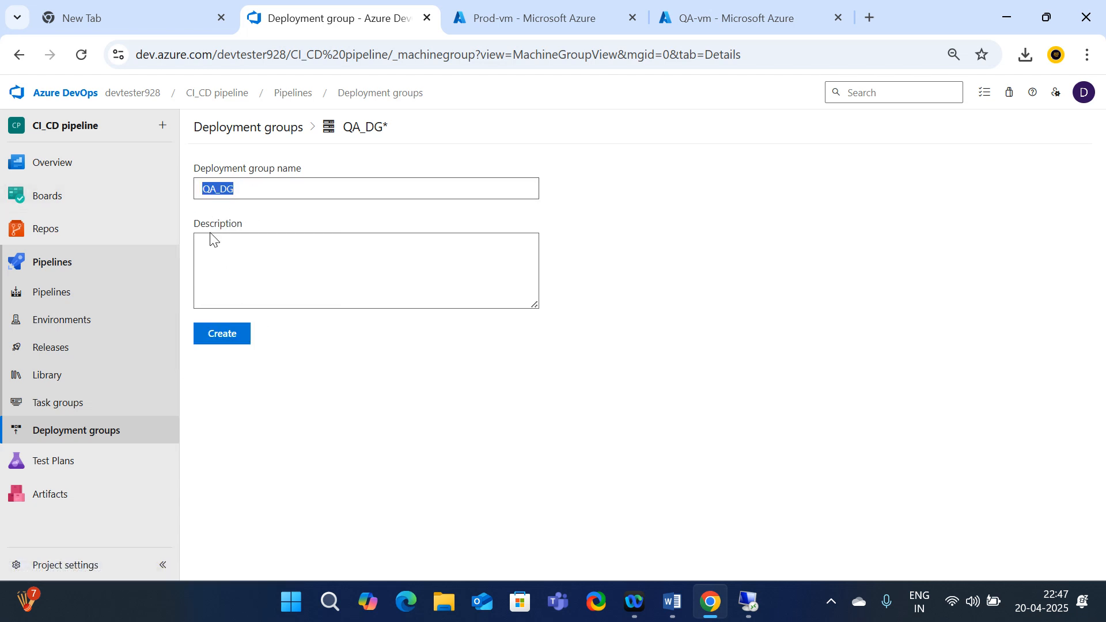
{"action": "left_click", "coordinate": [211, 253]}
{"action": "key", "text": "ctrl+v"}
{"action": "left_click", "coordinate": [227, 344]}
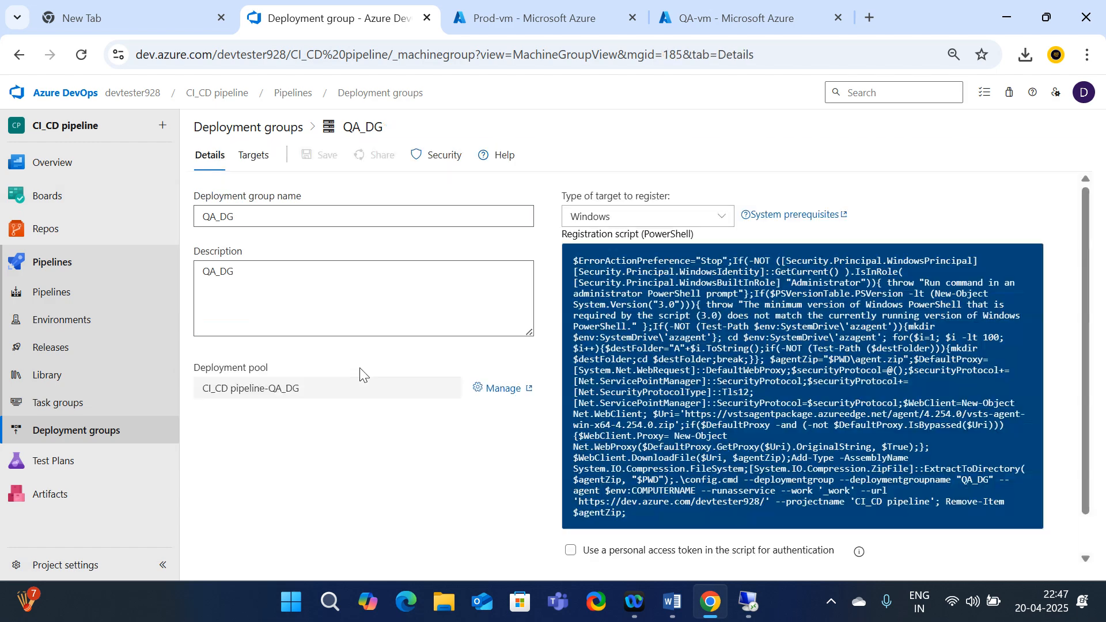
Copy the QA_DG registration script with personal access token enabled, and bring up the QA-vm session
{"action": "left_click", "coordinate": [570, 549]}
{"action": "scroll", "coordinate": [680, 547], "scroll_direction": "down", "scroll_amount": 1}
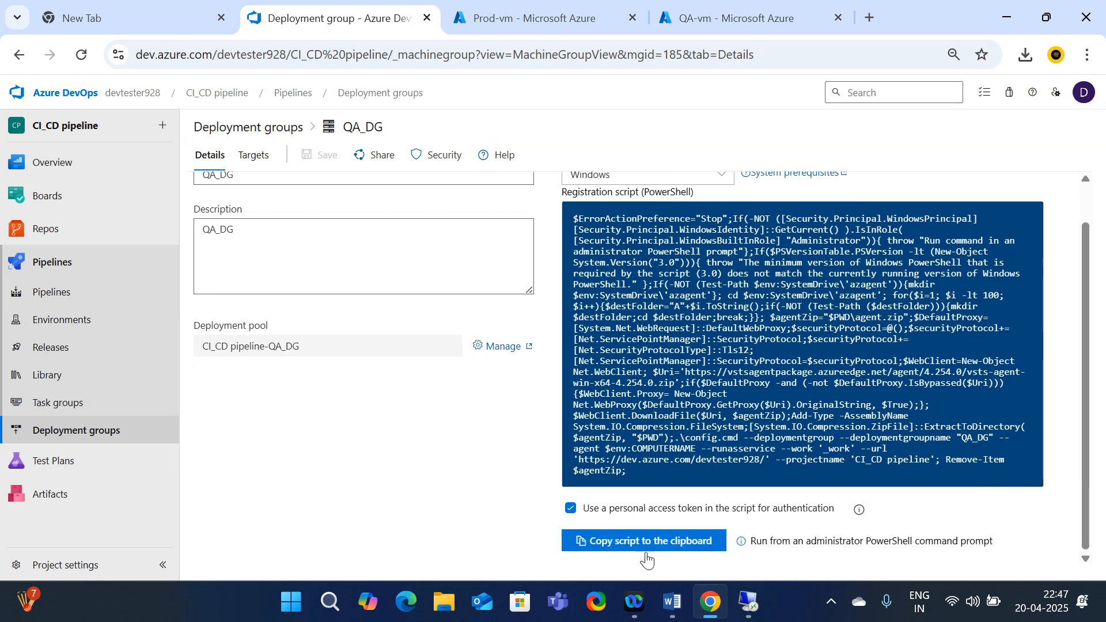
{"action": "left_click", "coordinate": [614, 540]}
{"action": "mouse_move", "coordinate": [750, 604]}
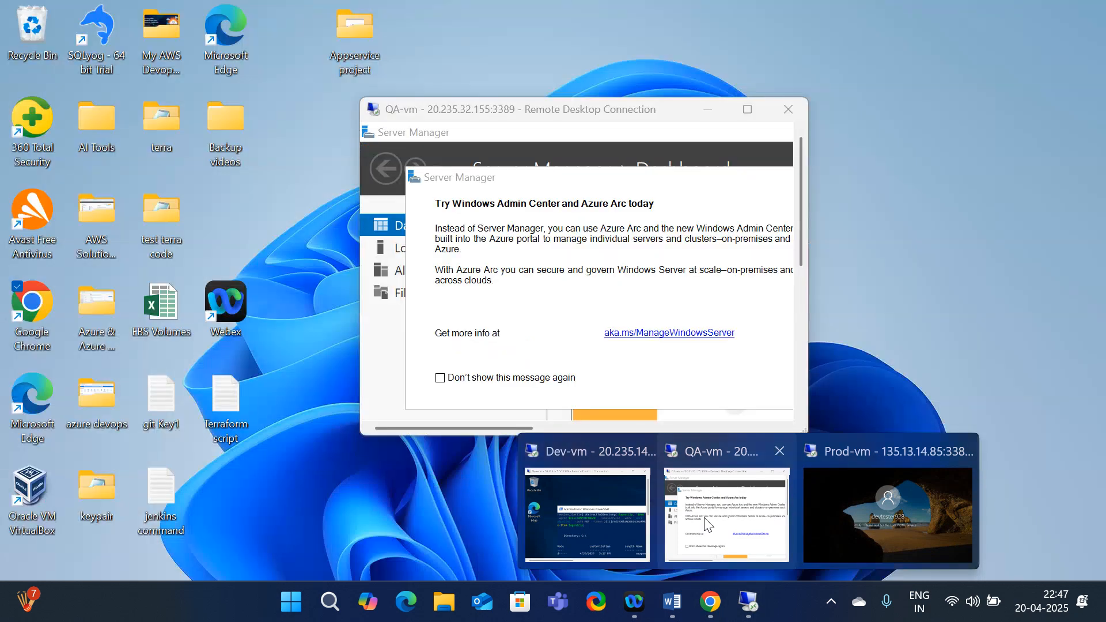
{"action": "left_click", "coordinate": [714, 516]}
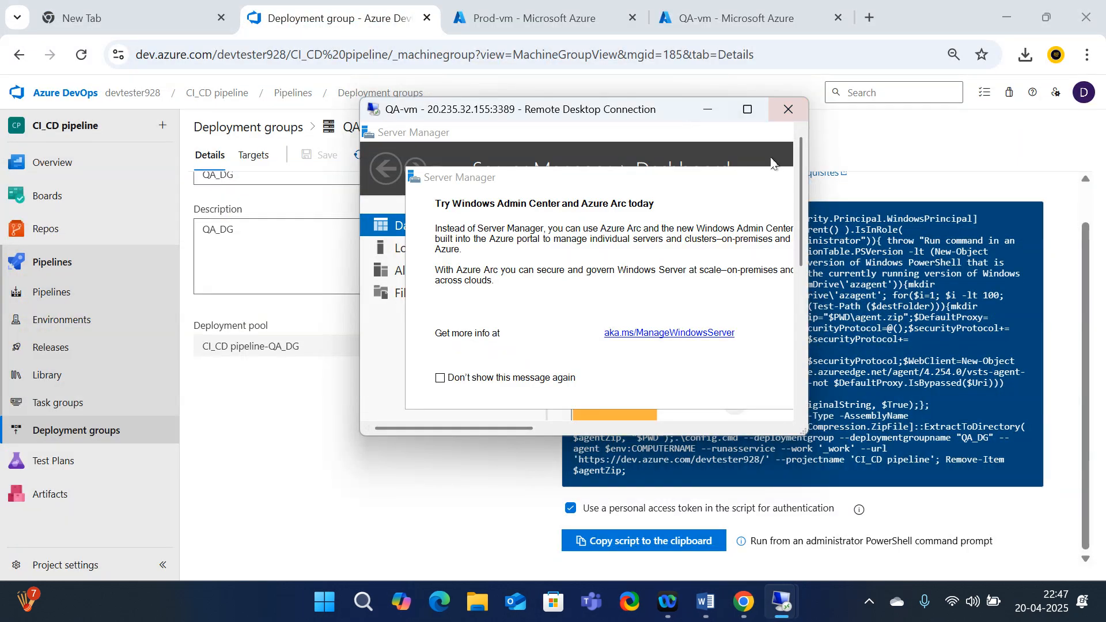
Make the QA-vm session full screen, declining network discovery and dismissing Server Manager prompts
{"action": "left_click", "coordinate": [747, 113]}
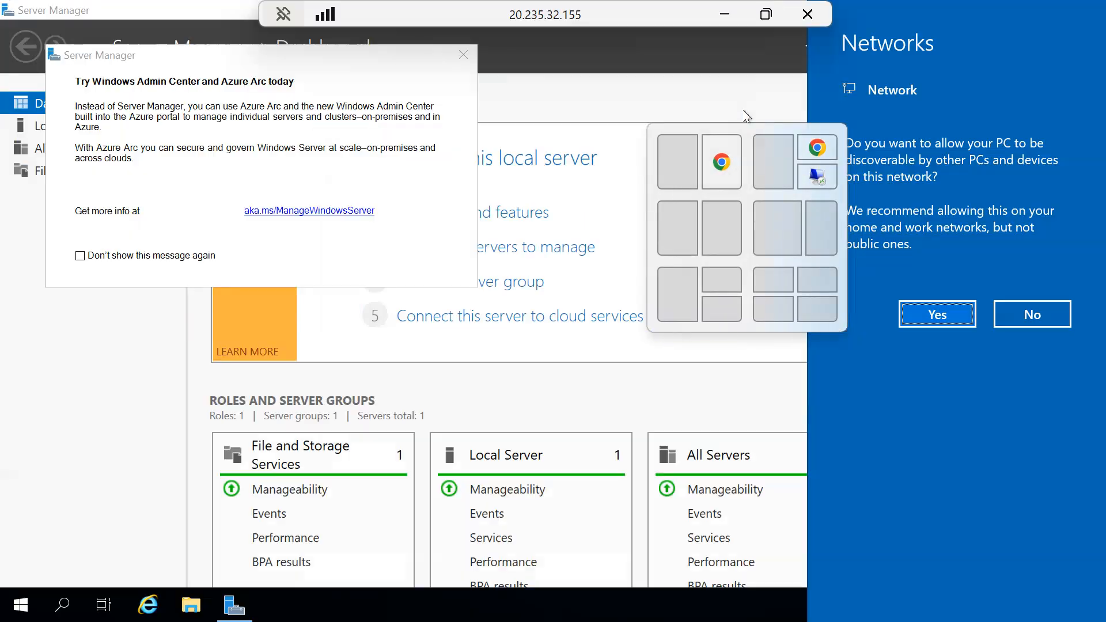
{"action": "left_click", "coordinate": [1058, 311]}
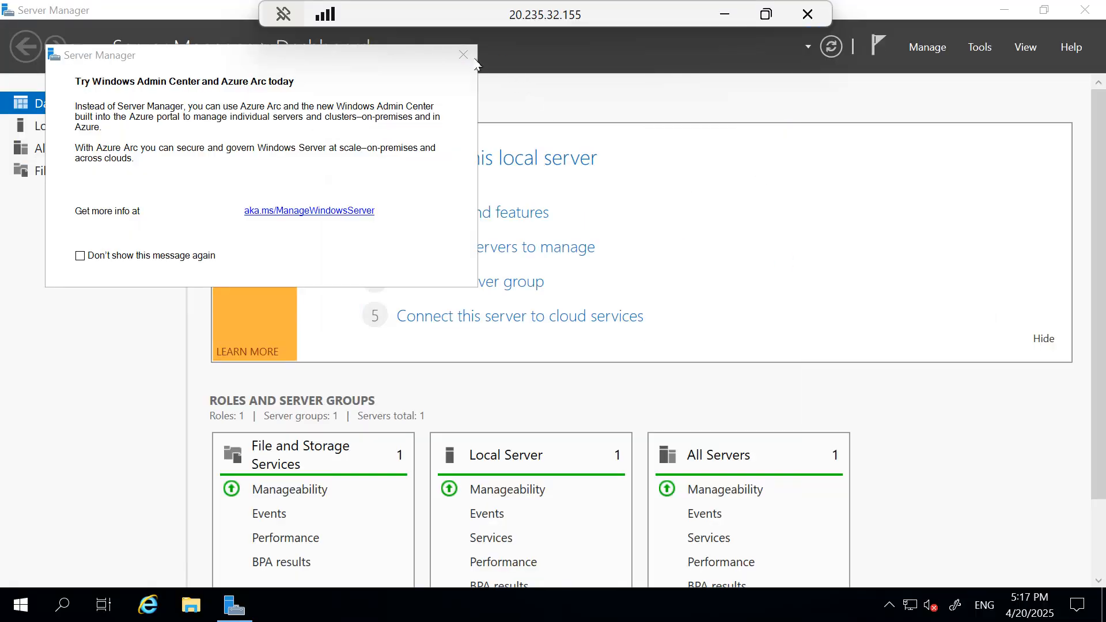
{"action": "left_click", "coordinate": [463, 54]}
{"action": "left_click", "coordinate": [1003, 11]}
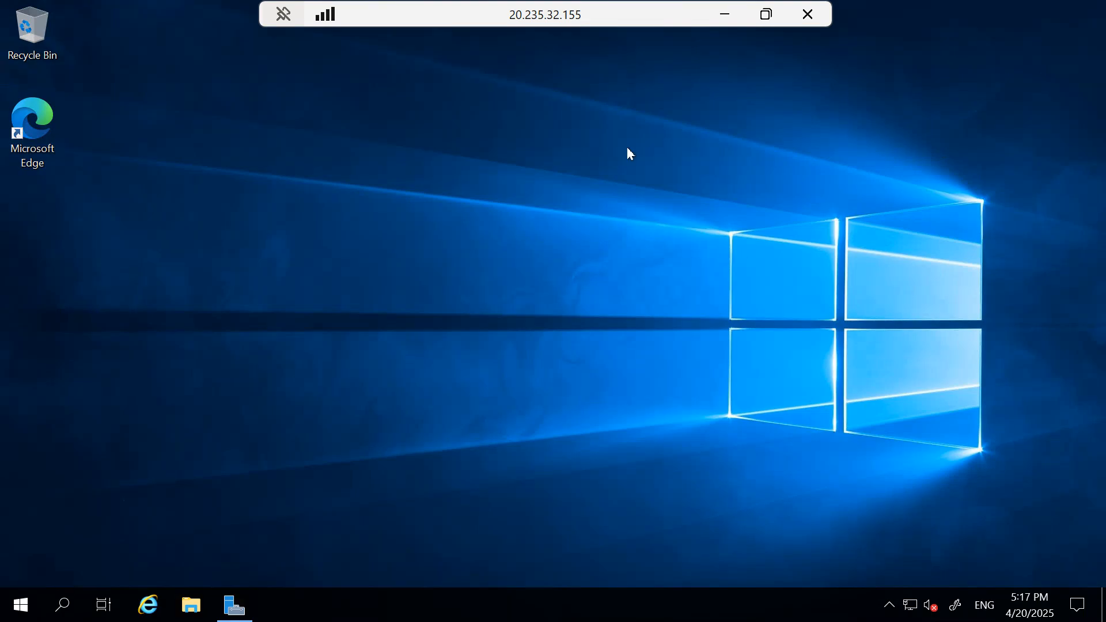
{"action": "double_click", "coordinate": [580, 11]}
{"action": "left_click_drag", "start_coordinate": [617, 45], "coordinate": [597, 64]}
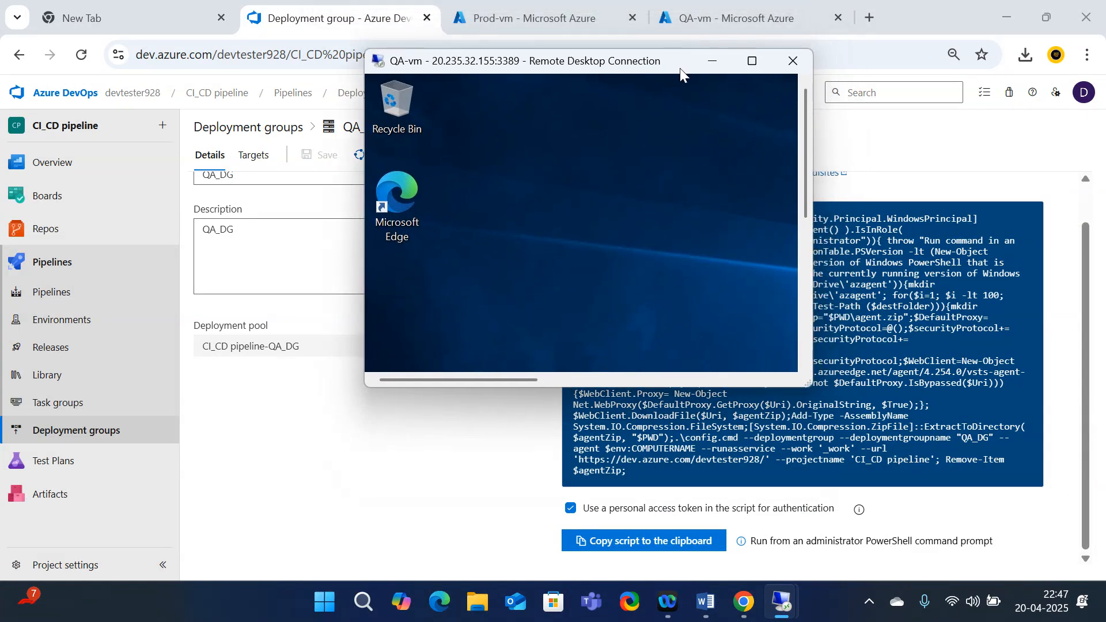
{"action": "left_click", "coordinate": [750, 61]}
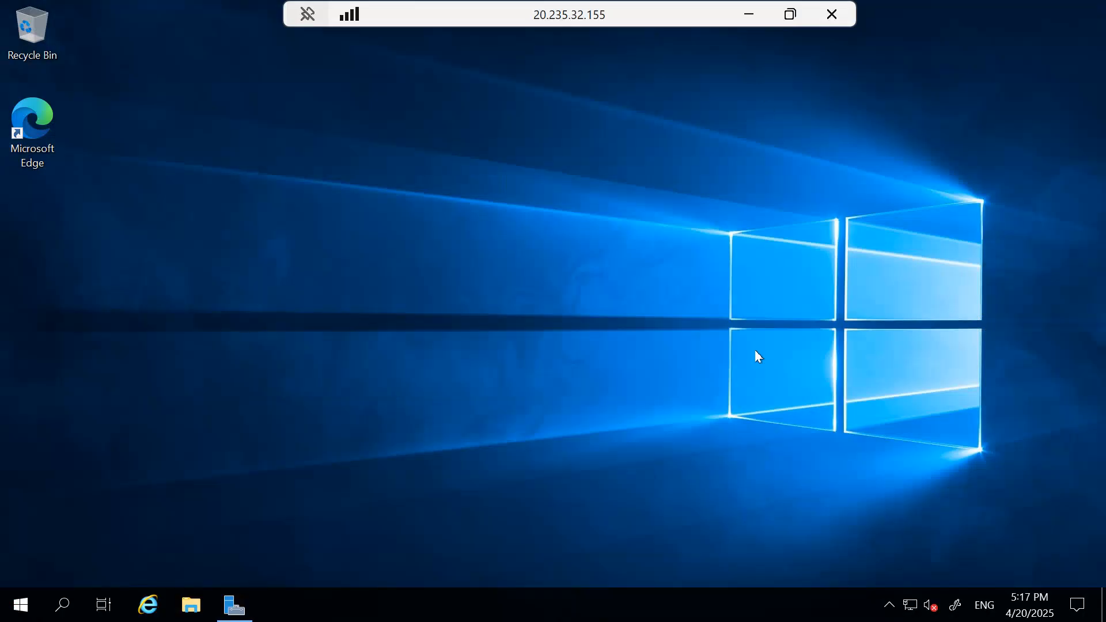
Search 'powershell' on QA-vm and run Windows PowerShell as administrator
{"action": "left_click", "coordinate": [63, 611]}
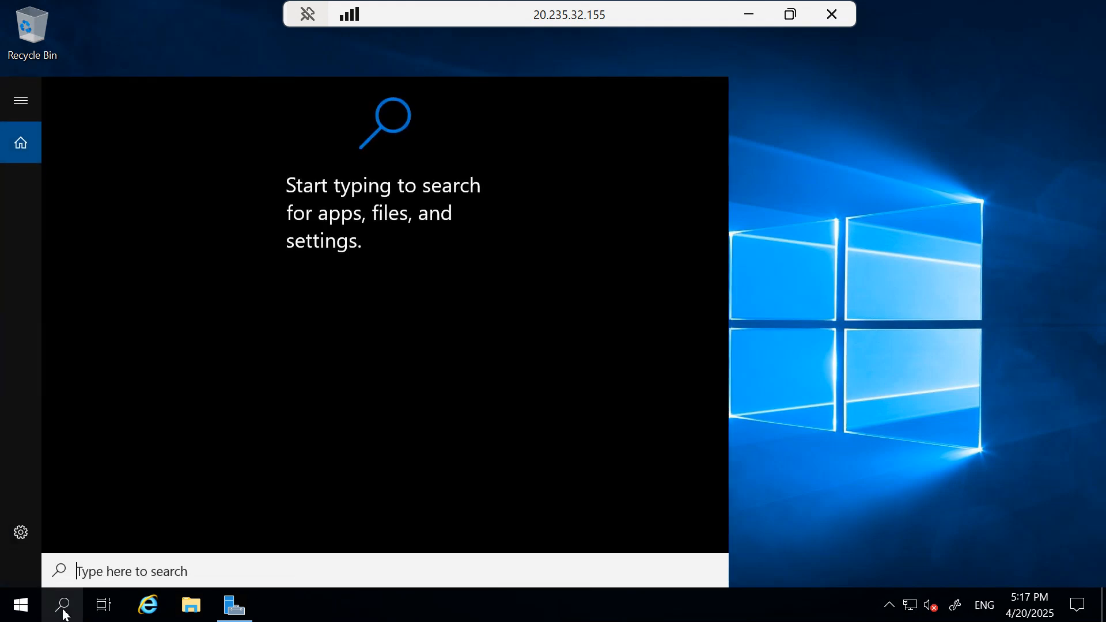
{"action": "type", "text": "p"}
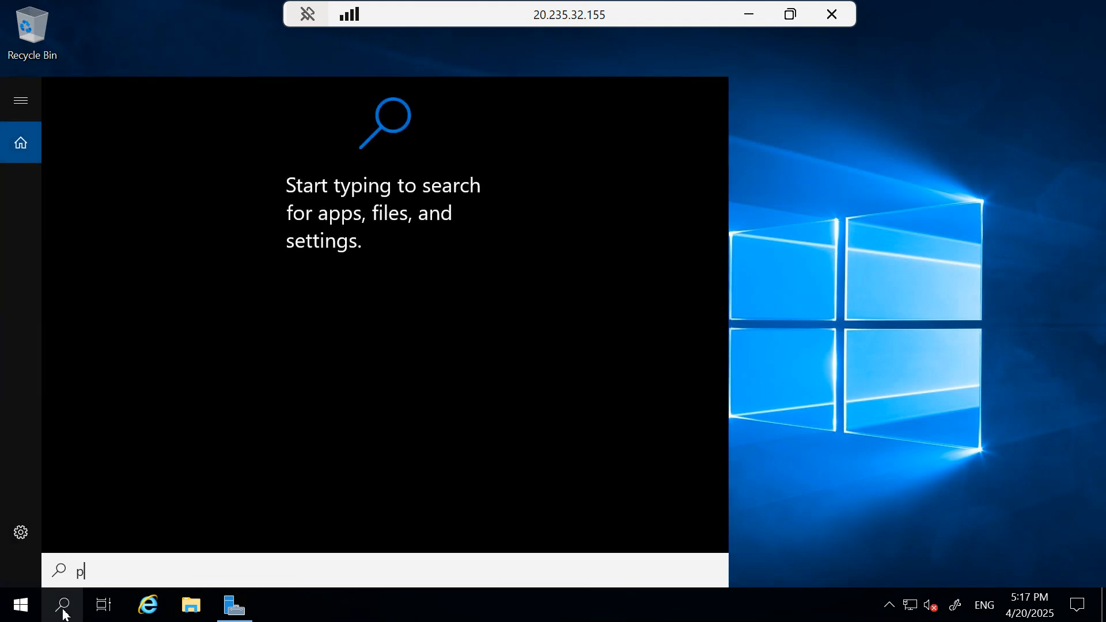
{"action": "type", "text": "owershell"}
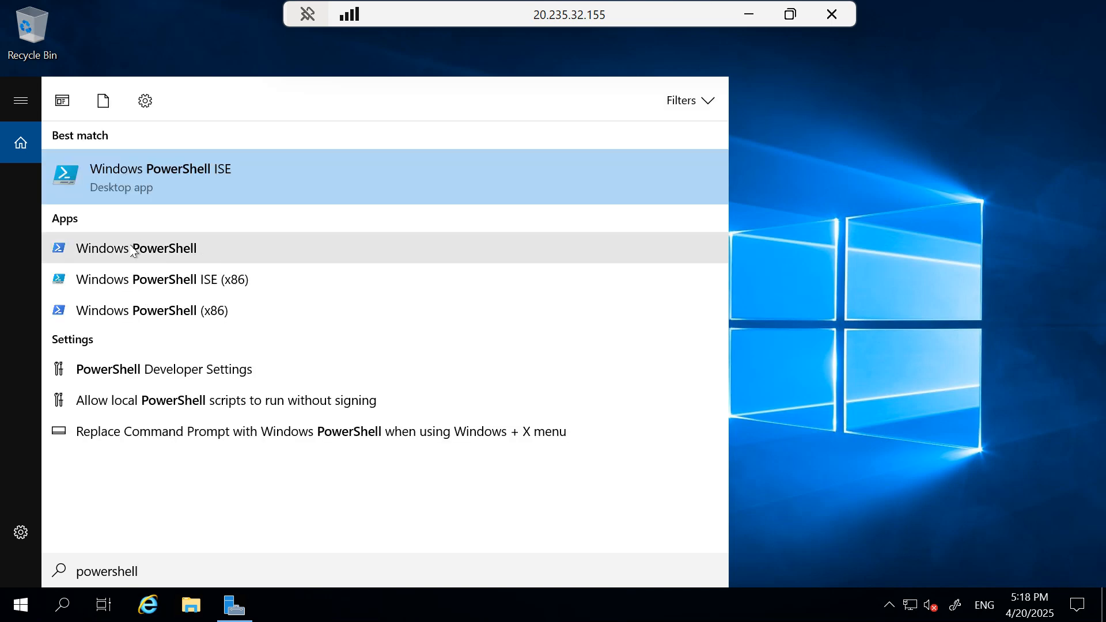
{"action": "right_click", "coordinate": [133, 249]}
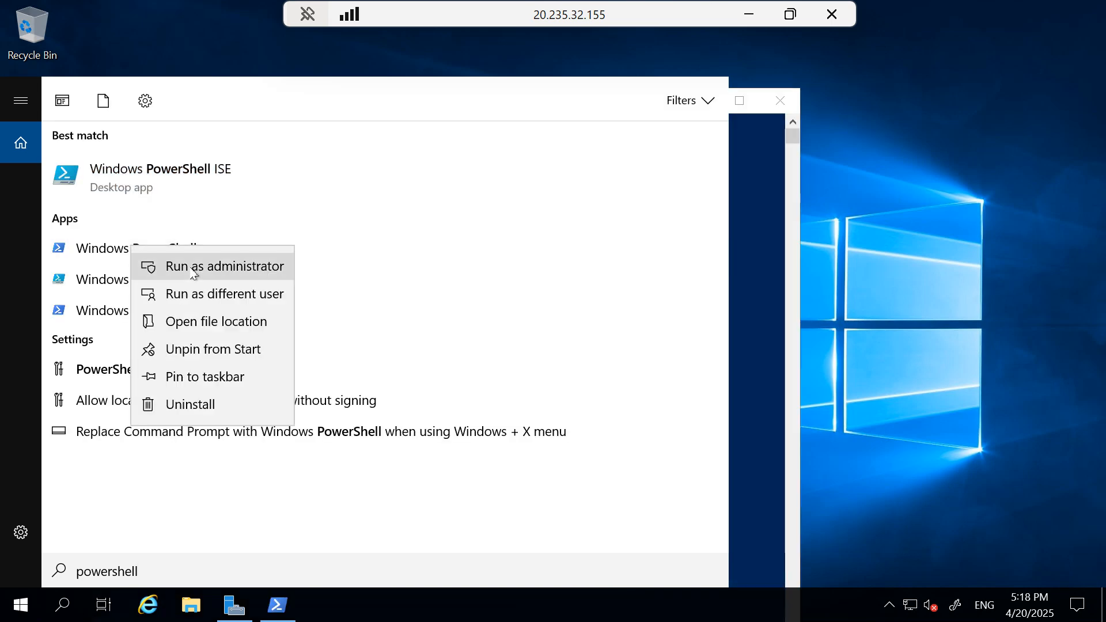
{"action": "left_click", "coordinate": [194, 269]}
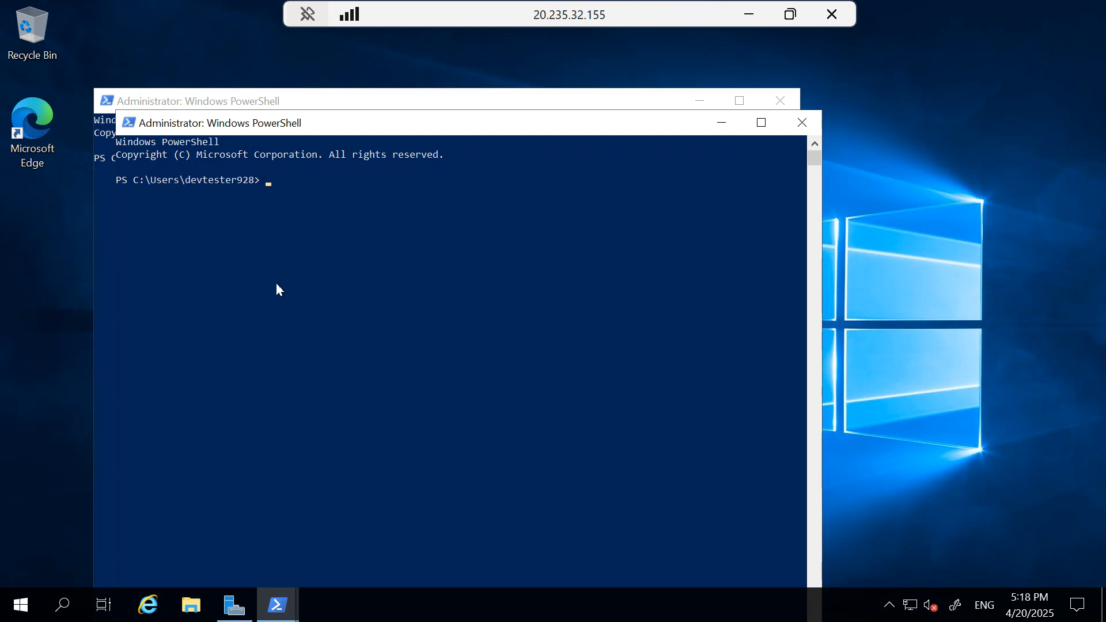
Paste and run the QA_DG script in QA-vm's PowerShell, then return to the deployment groups list
{"action": "right_click", "coordinate": [297, 178]}
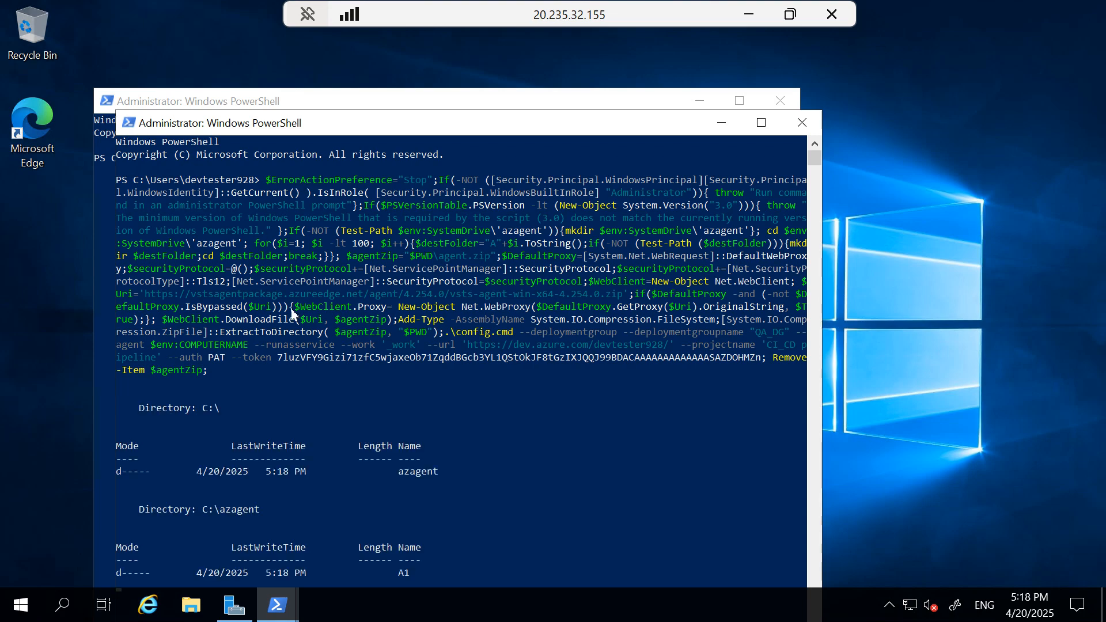
{"action": "scroll", "coordinate": [403, 360], "scroll_direction": "down", "scroll_amount": 3}
{"action": "left_click_drag", "start_coordinate": [561, 7], "coordinate": [619, 133]}
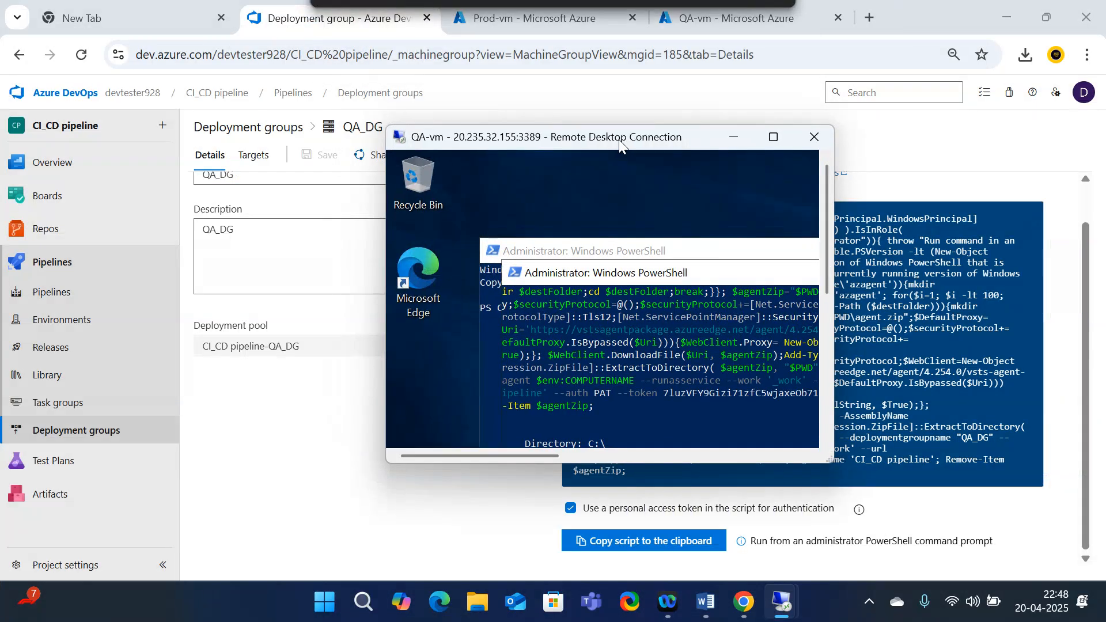
{"action": "left_click", "coordinate": [76, 430]}
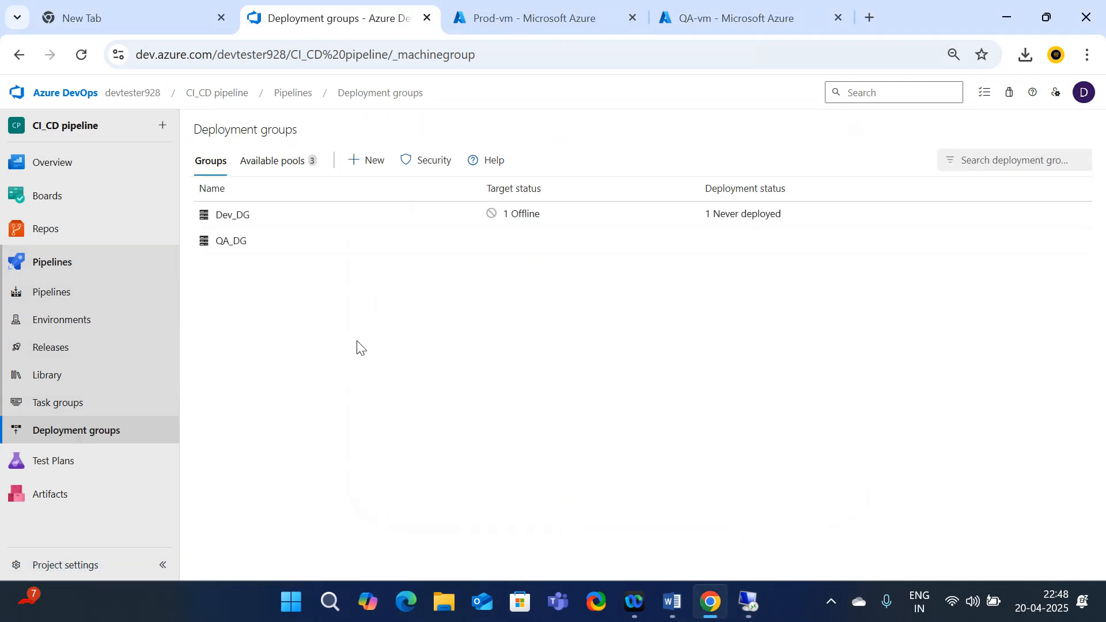
Create a new deployment group named Prod_DG with the description Prod_DG
{"action": "left_click", "coordinate": [355, 163]}
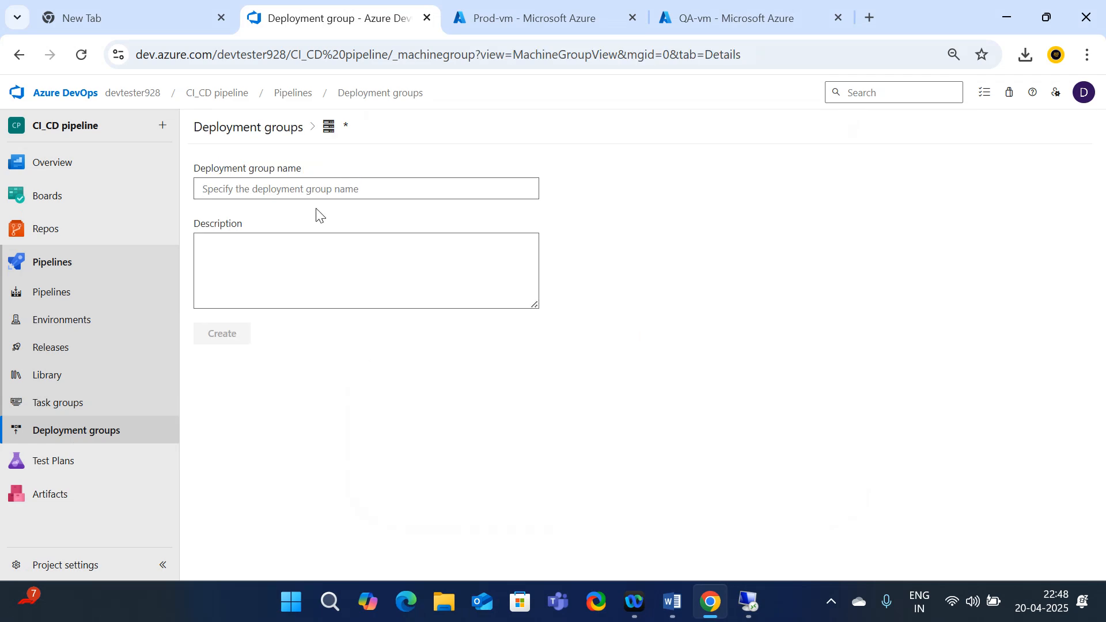
{"action": "type", "text": "Prod"}
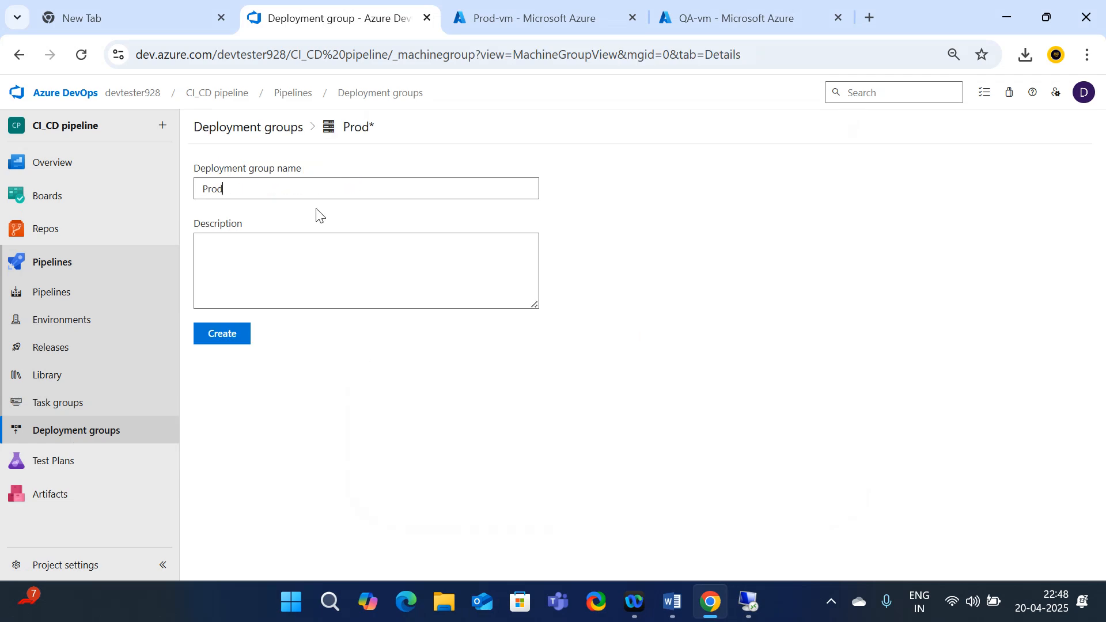
{"action": "type", "text": "_DG"}
{"action": "left_click_drag", "start_coordinate": [278, 188], "coordinate": [192, 196]}
{"action": "key", "text": "ctrl+c"}
{"action": "left_click", "coordinate": [353, 252]}
{"action": "key", "text": "ctrl+v"}
{"action": "left_click", "coordinate": [227, 339]}
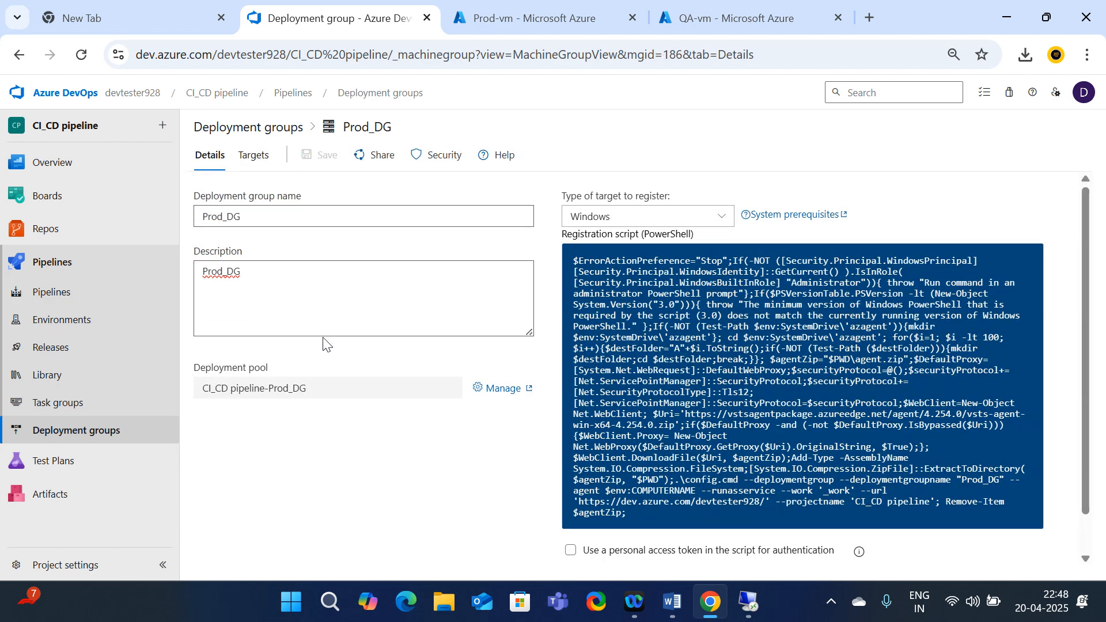
Enable the personal access token option and copy the Prod_DG registration script
{"action": "scroll", "coordinate": [496, 397], "scroll_direction": "down", "scroll_amount": 1}
{"action": "left_click", "coordinate": [571, 509]}
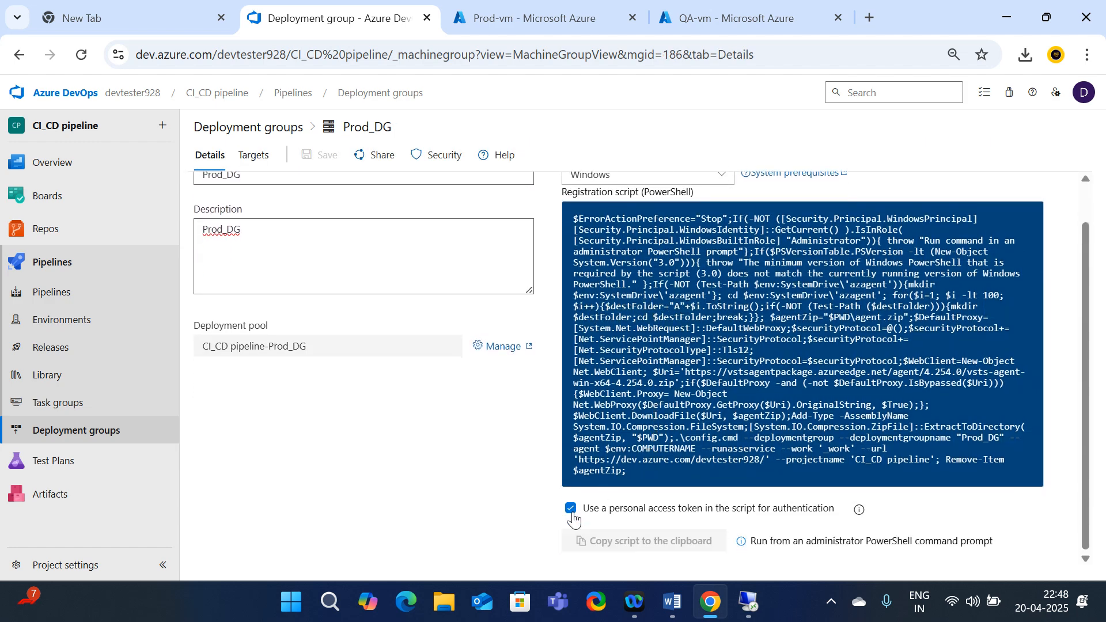
{"action": "left_click", "coordinate": [612, 547]}
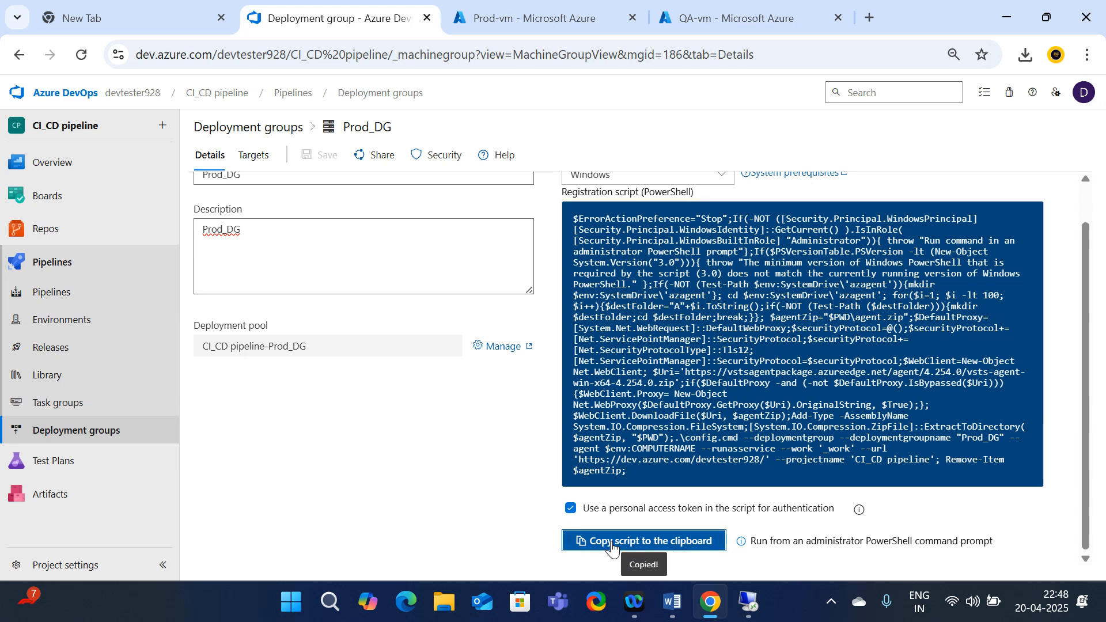
{"action": "left_click", "coordinate": [611, 544]}
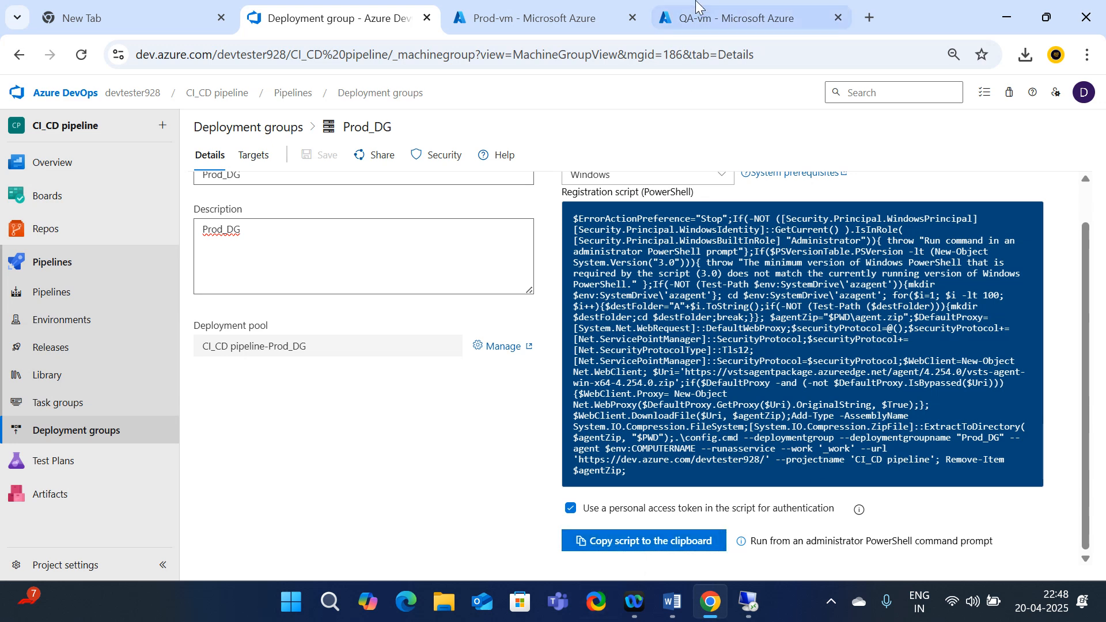
Switch to the Prod-vm remote session and minimize Server Manager
{"action": "mouse_move", "coordinate": [754, 605]}
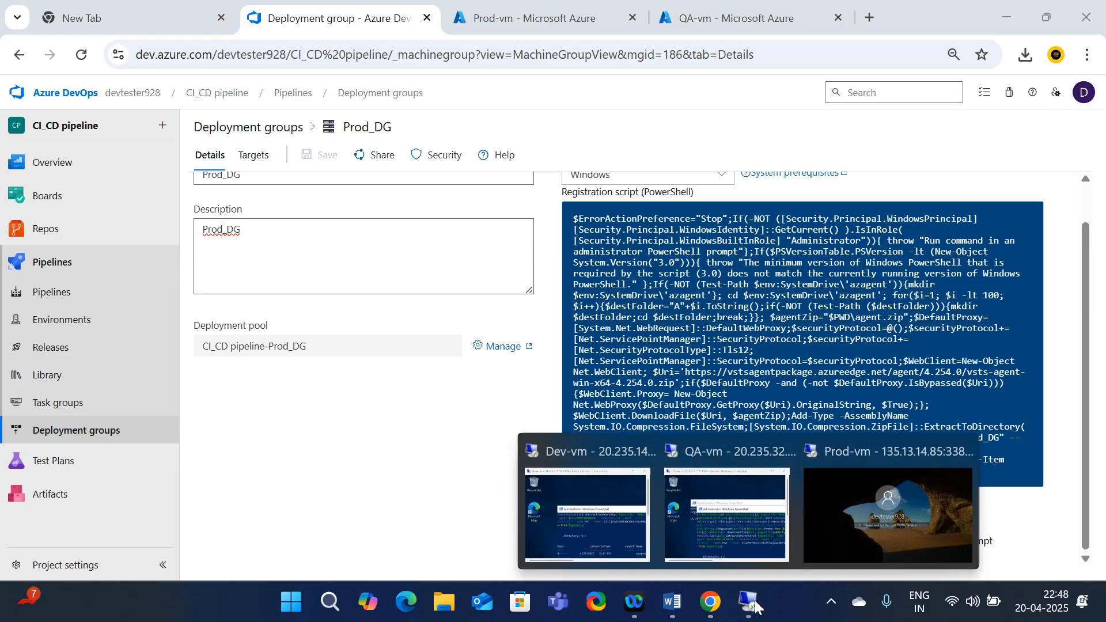
{"action": "left_click", "coordinate": [890, 520]}
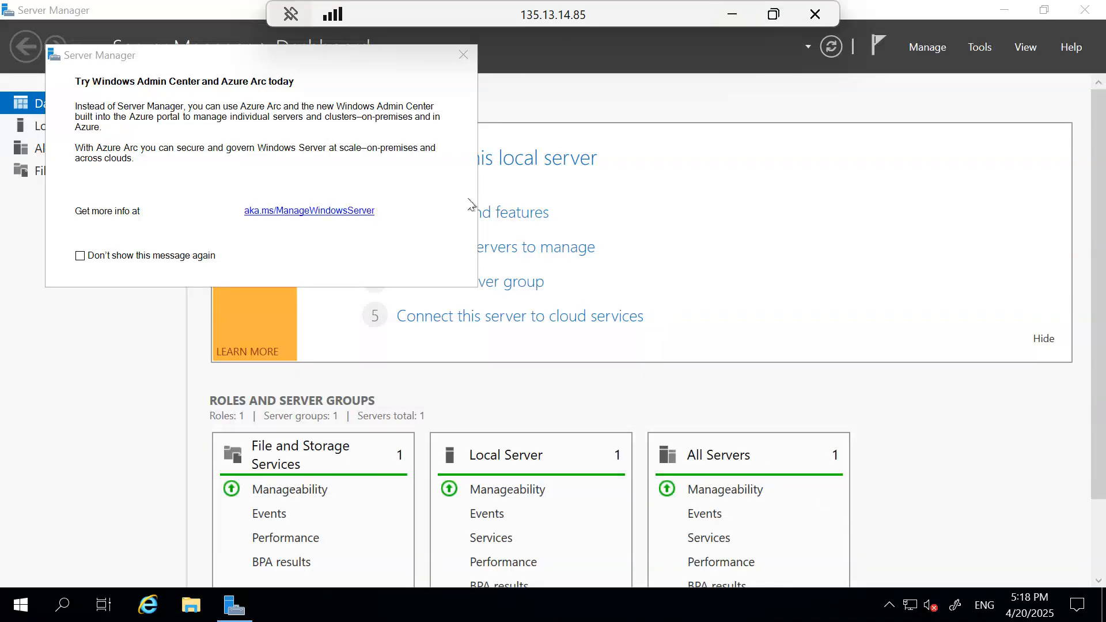
{"action": "left_click", "coordinate": [1004, 11]}
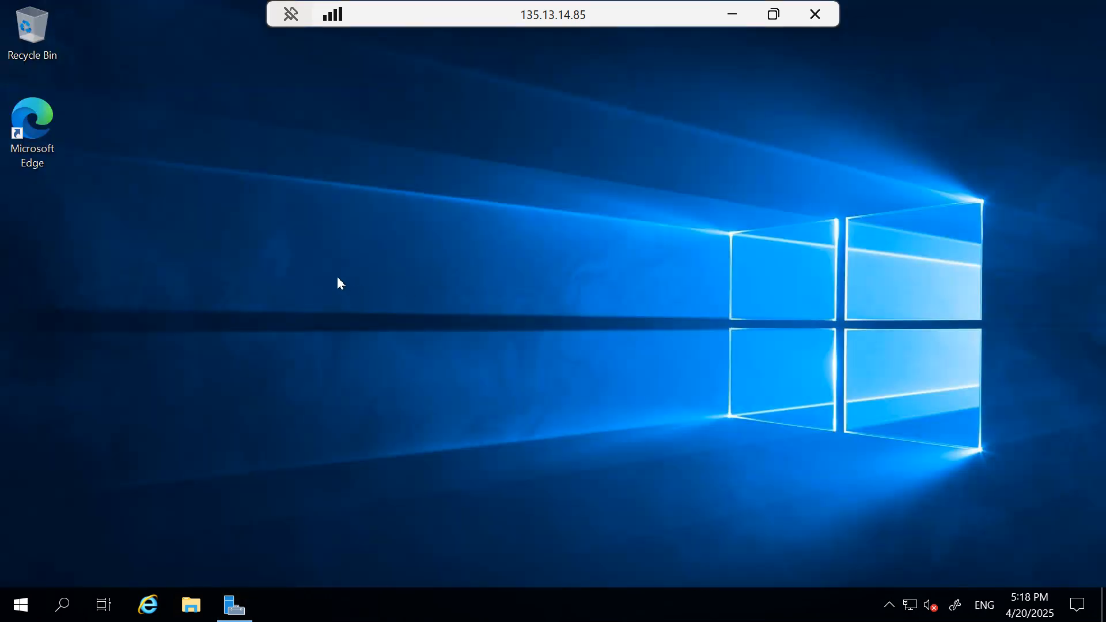
Run Windows PowerShell as administrator and paste in the Prod_DG registration script
{"action": "left_click", "coordinate": [62, 605]}
{"action": "type", "text": "p"}
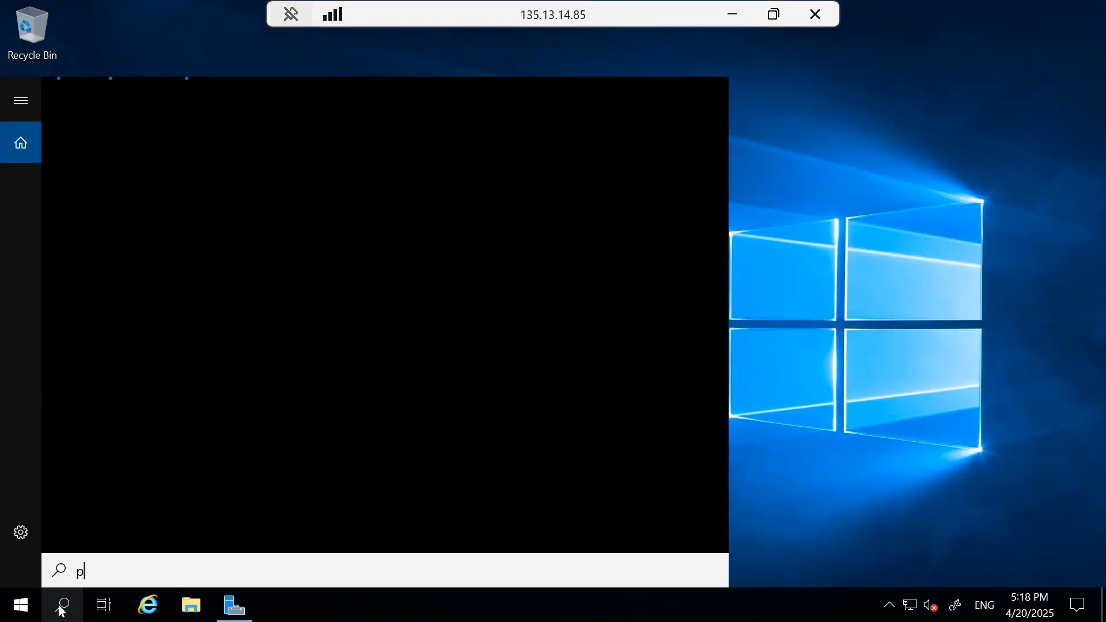
{"action": "type", "text": "ower"}
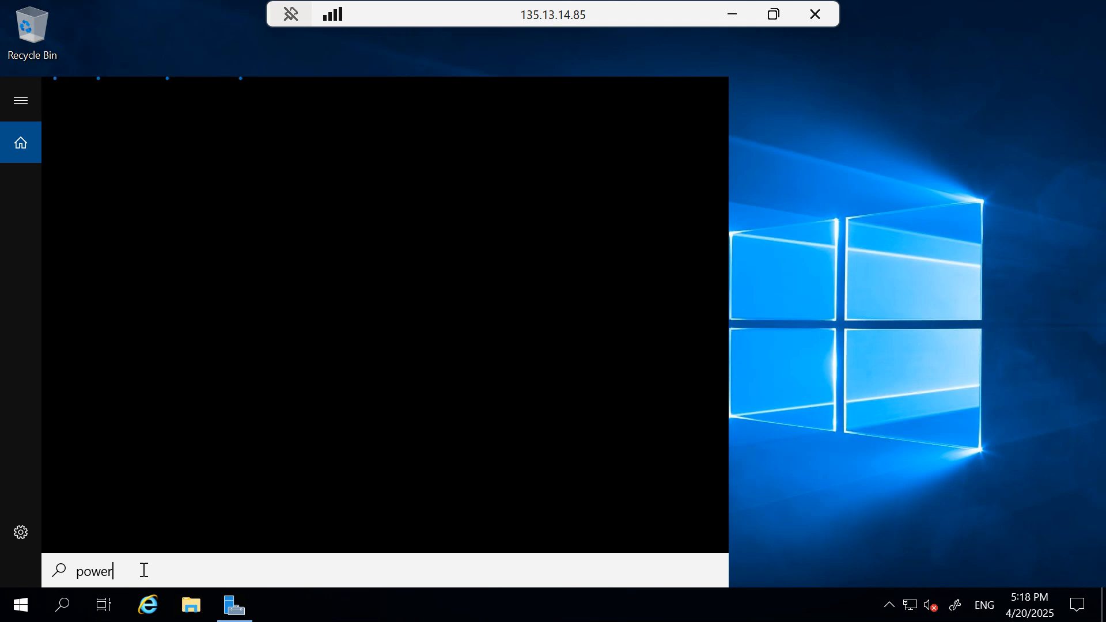
{"action": "type", "text": "shell"}
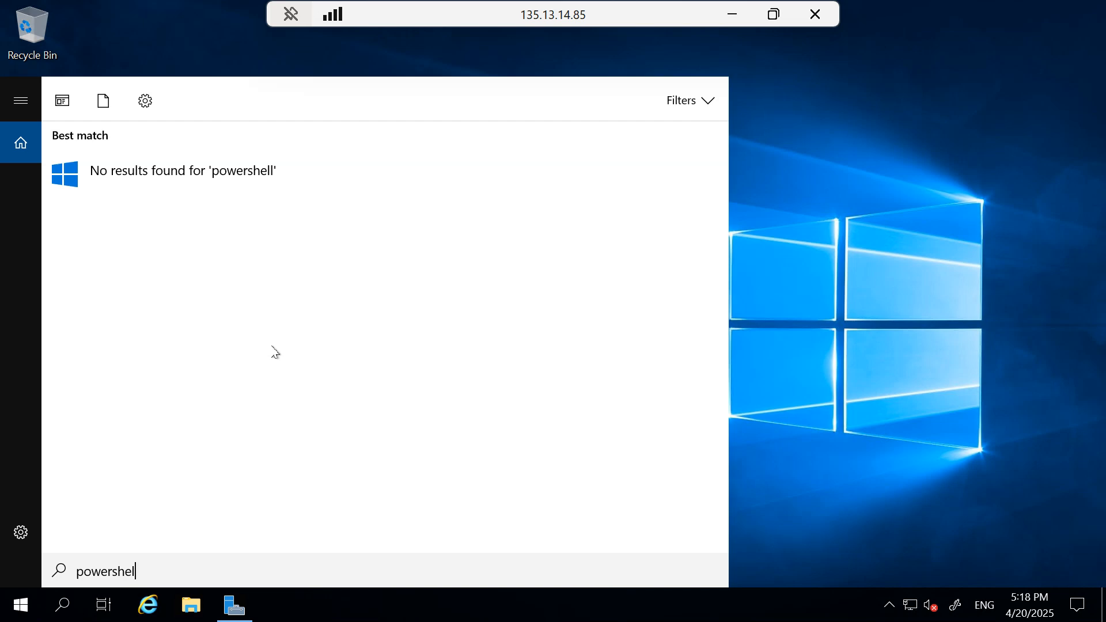
{"action": "key", "text": "BackSpace"}
{"action": "key", "text": "BackSpace"}
{"action": "key", "text": "BackSpace"}
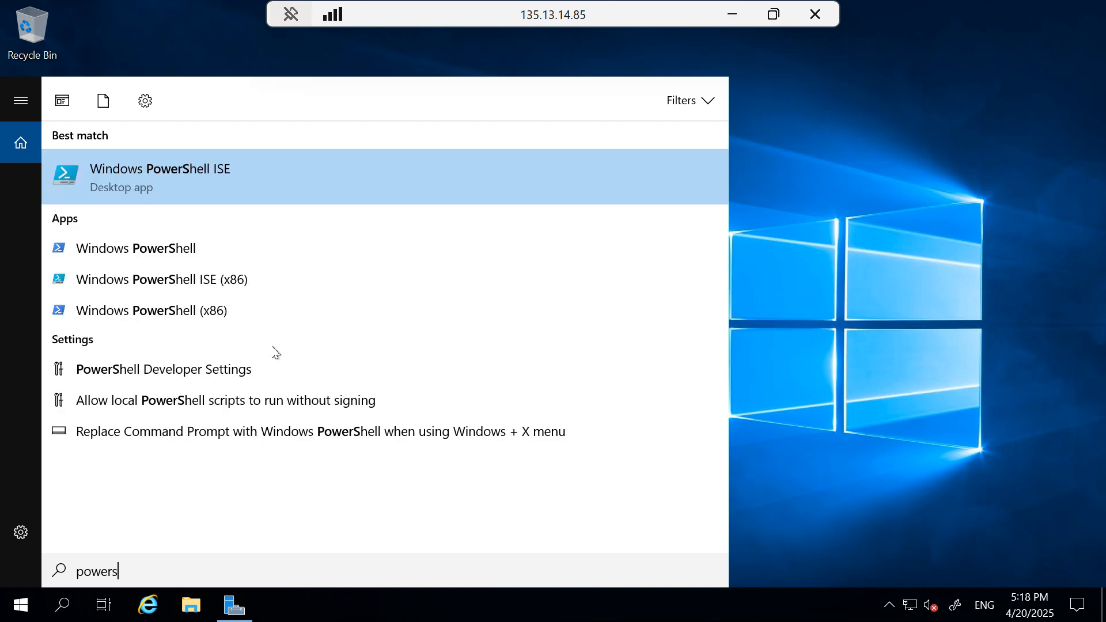
{"action": "right_click", "coordinate": [130, 254]}
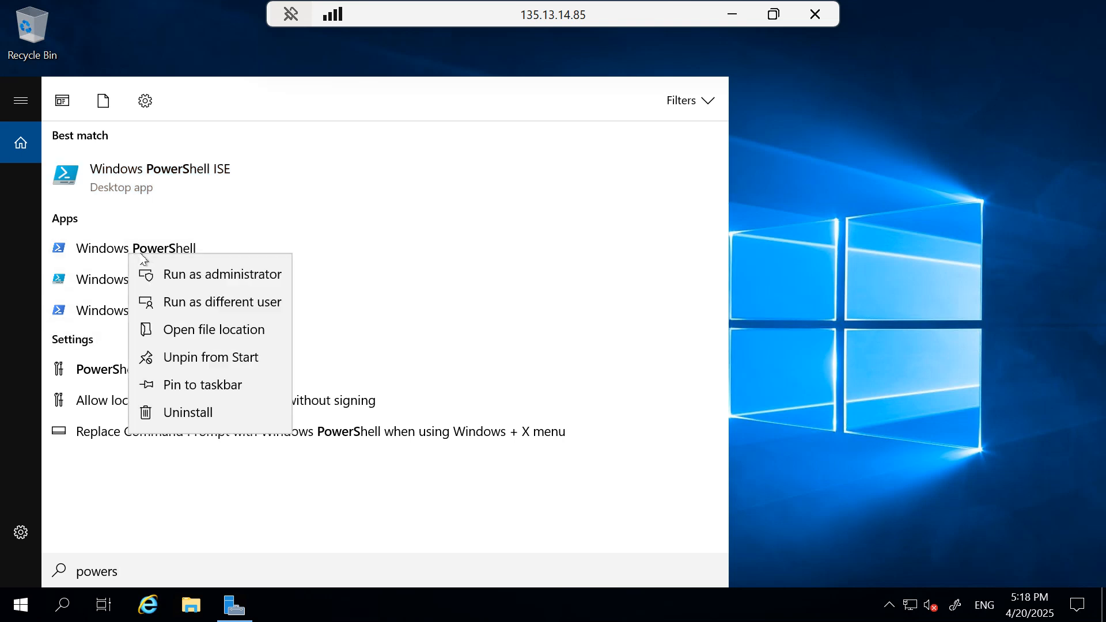
{"action": "left_click", "coordinate": [196, 274]}
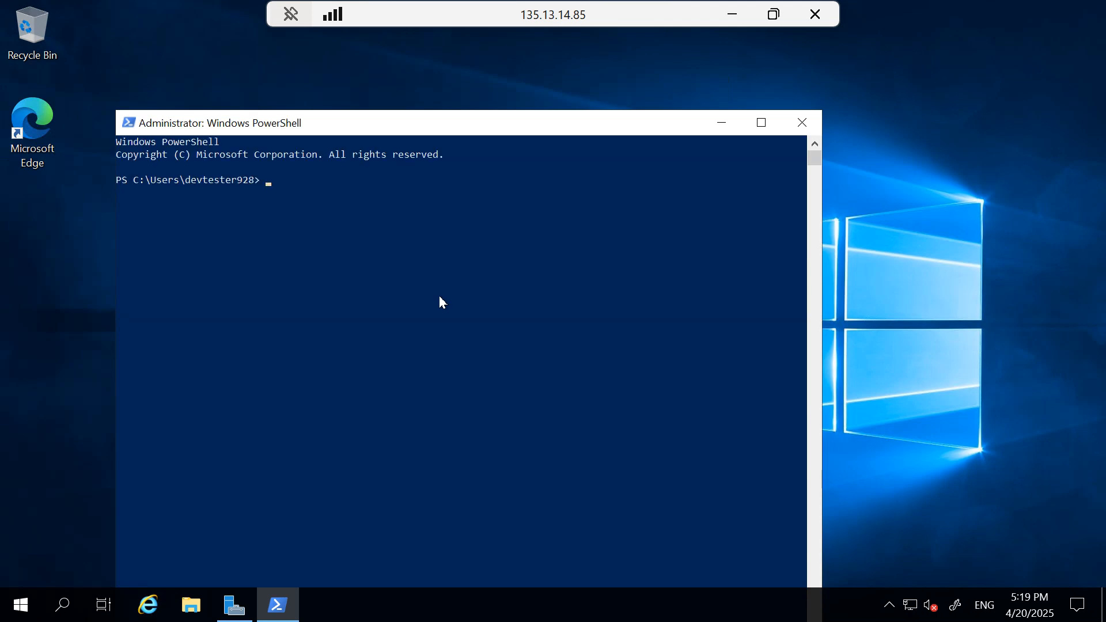
{"action": "right_click", "coordinate": [285, 176]}
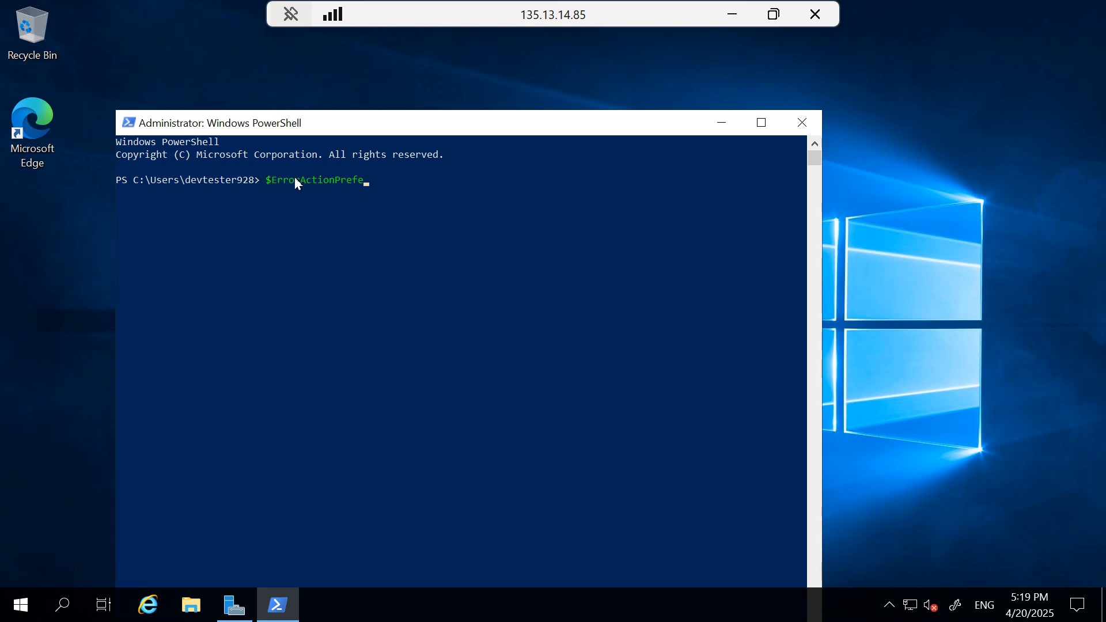
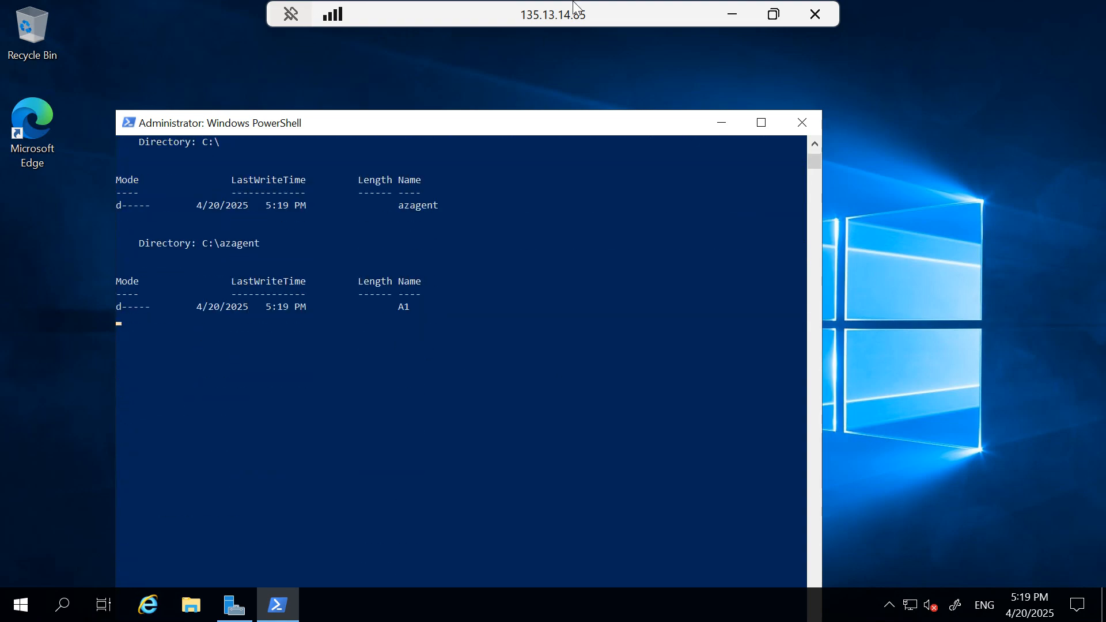
Shrink the full-screen Prod-vm session to a window and bring the Dev-vm session forward
{"action": "left_click_drag", "start_coordinate": [572, 10], "coordinate": [613, 97]}
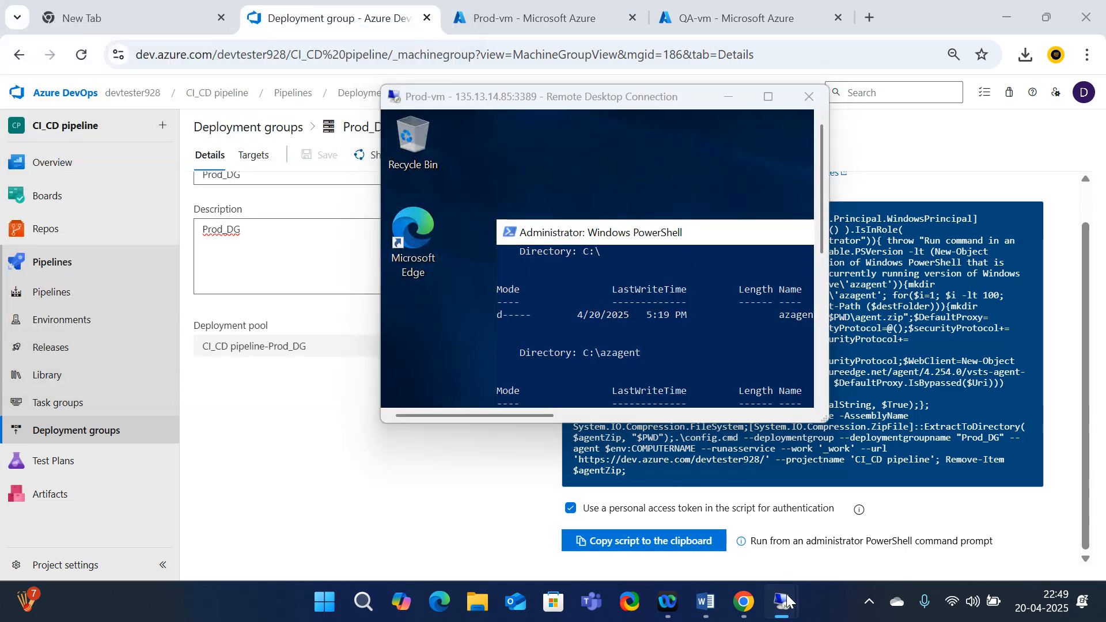
{"action": "mouse_move", "coordinate": [781, 602]}
{"action": "left_click", "coordinate": [592, 513]}
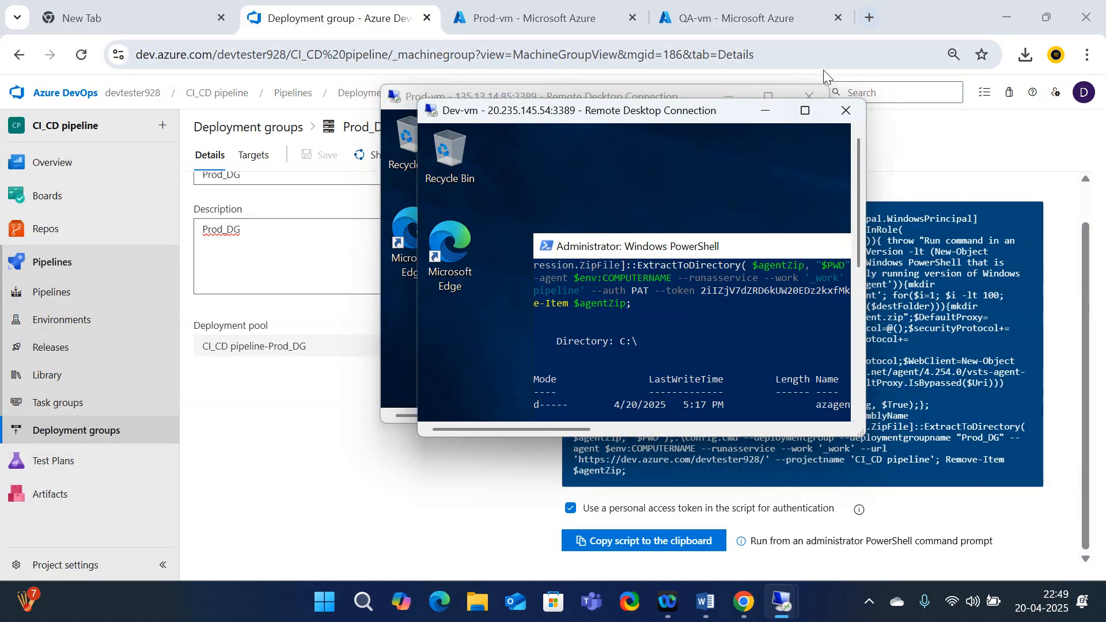
Accept default tags, service SID and system account, then confirm Dev-vm's agent service started
{"action": "left_click", "coordinate": [808, 112]}
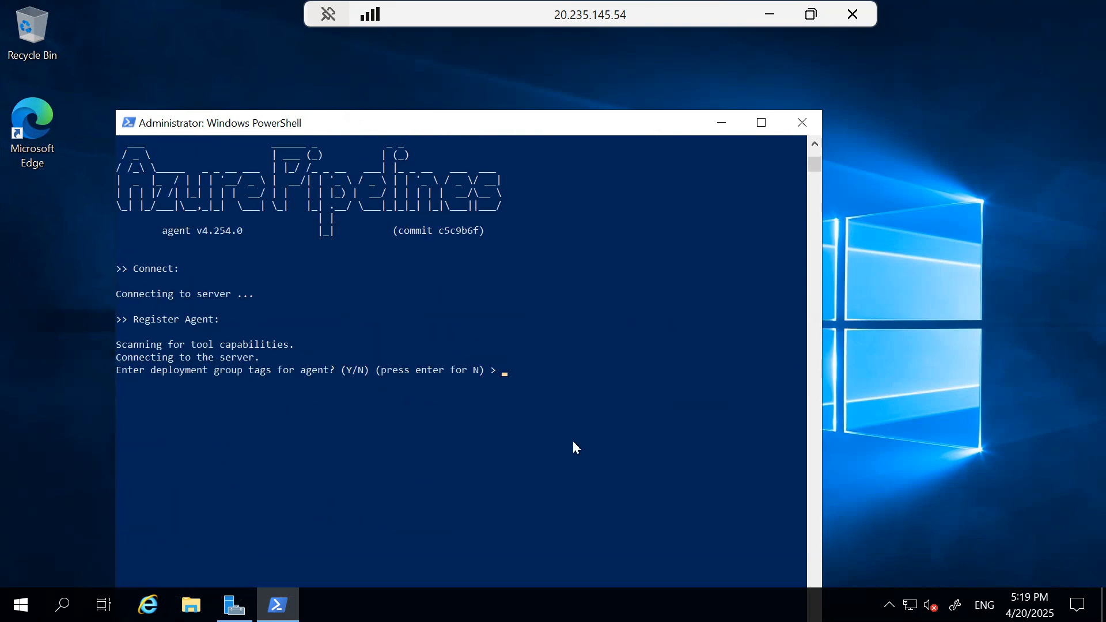
{"action": "key", "text": "Return"}
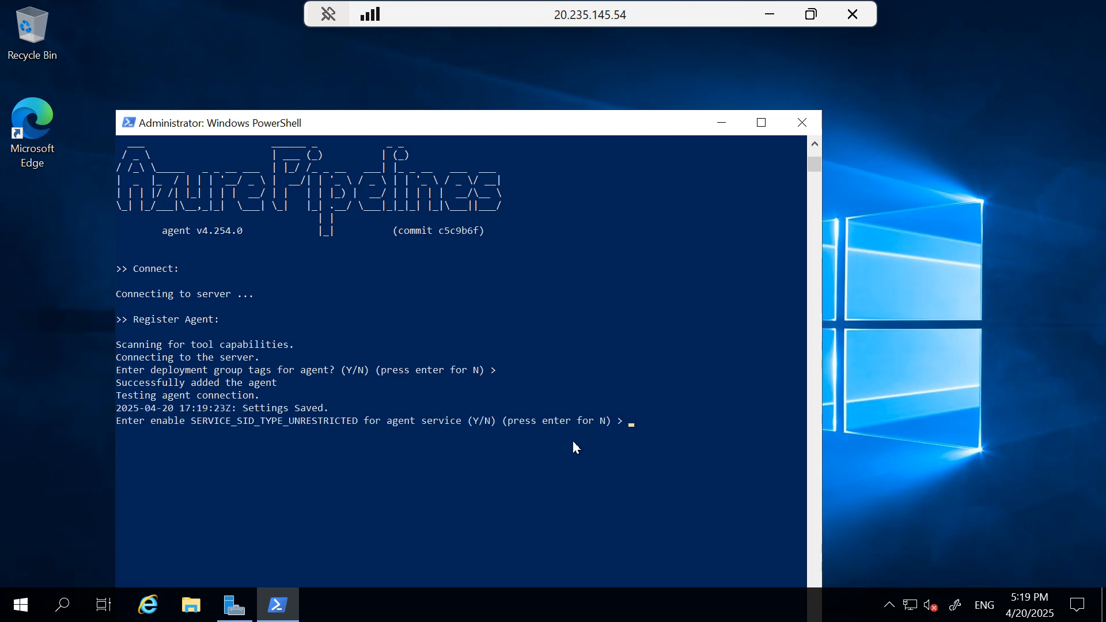
{"action": "key", "text": "Return"}
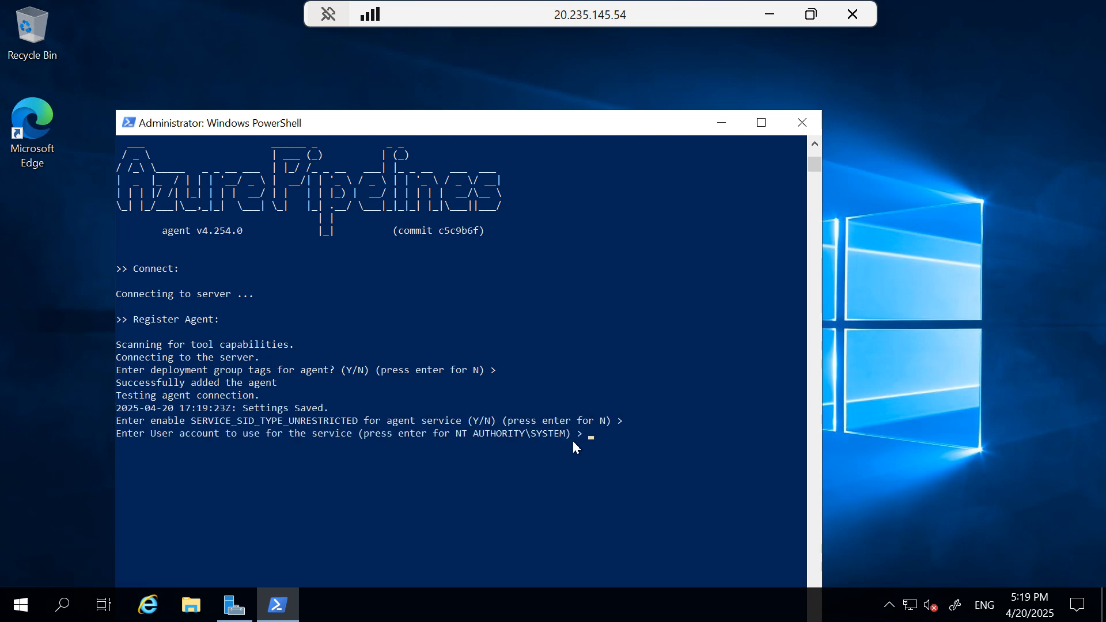
{"action": "key", "text": "Return"}
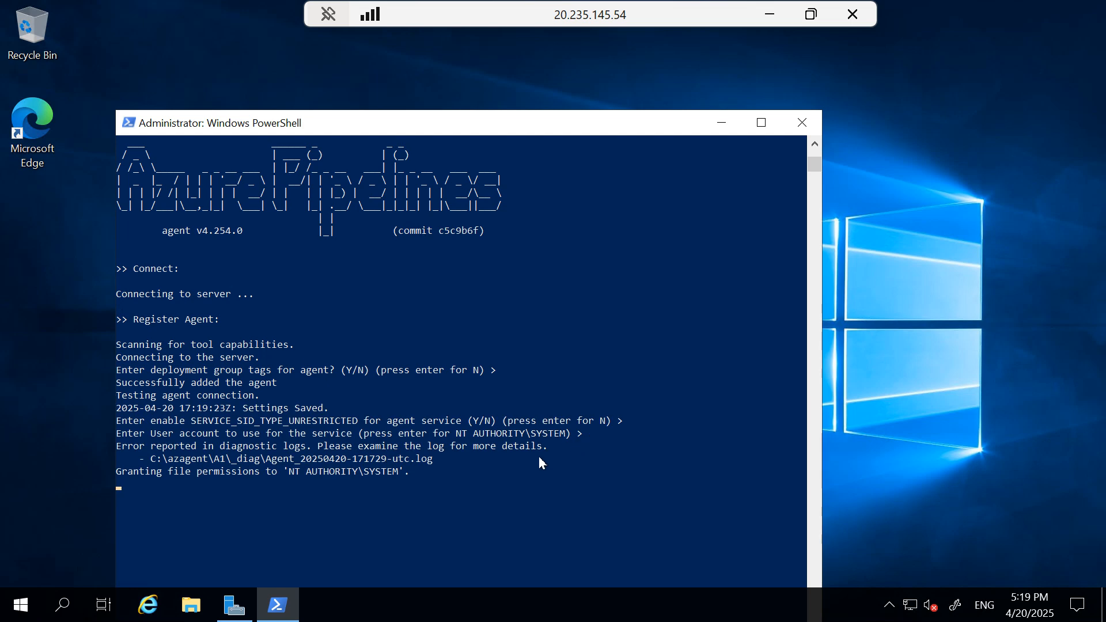
{"action": "scroll", "coordinate": [518, 463], "scroll_direction": "down", "scroll_amount": 1}
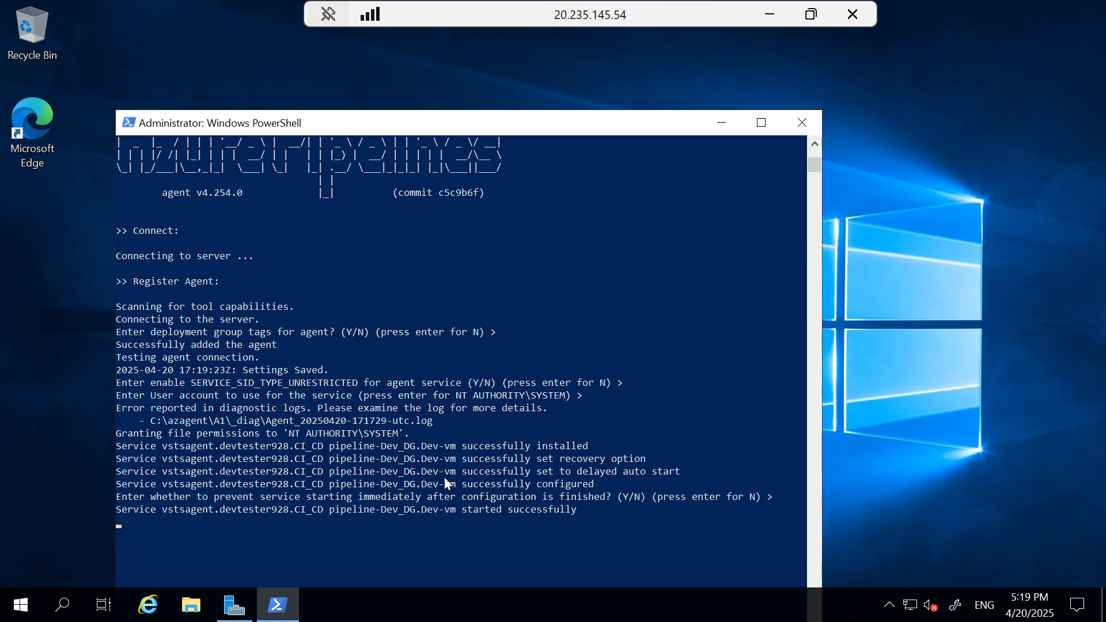
{"action": "scroll", "coordinate": [445, 483], "scroll_direction": "up", "scroll_amount": 3}
{"action": "scroll", "coordinate": [445, 483], "scroll_direction": "down", "scroll_amount": 4}
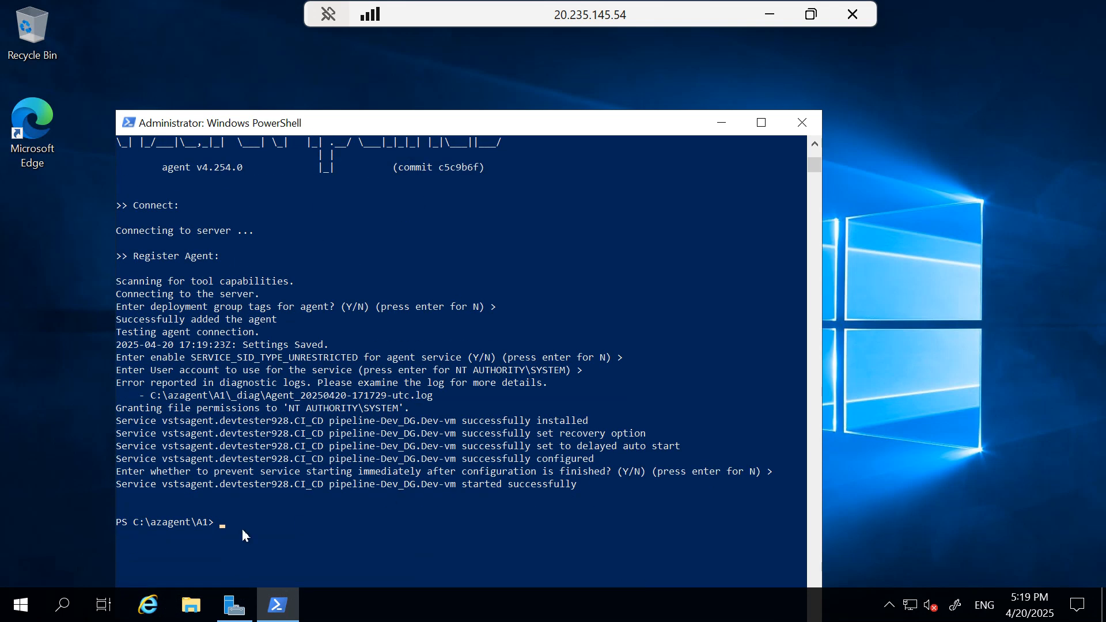
{"action": "left_click_drag", "start_coordinate": [574, 488], "coordinate": [286, 485]}
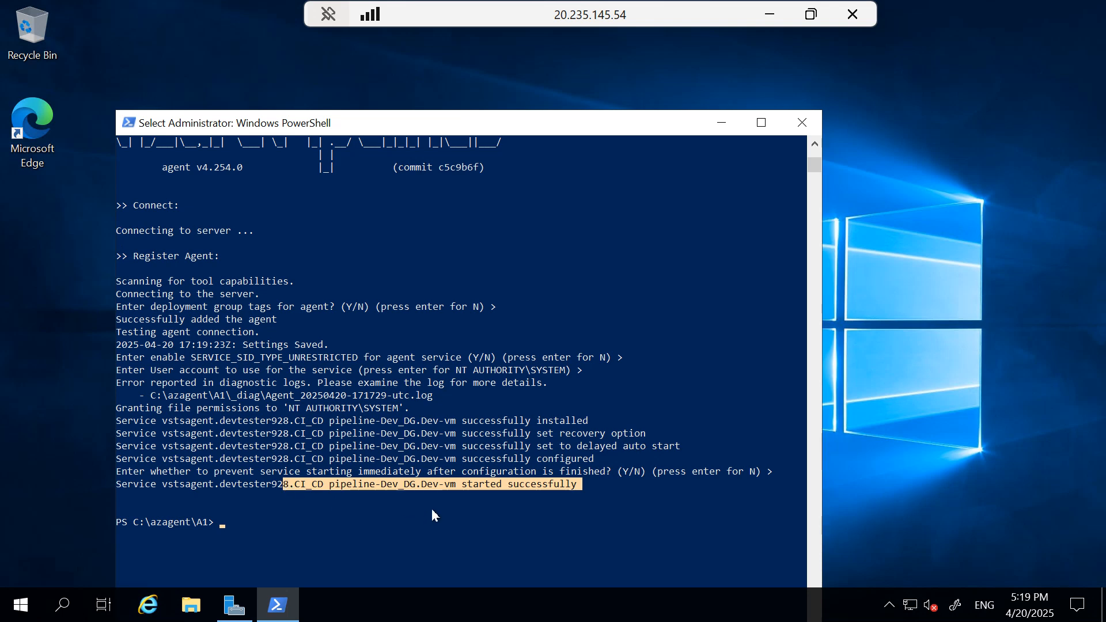
Minimize the Dev-vm PowerShell console and return the Dev-vm session to a window
{"action": "left_click", "coordinate": [348, 507]}
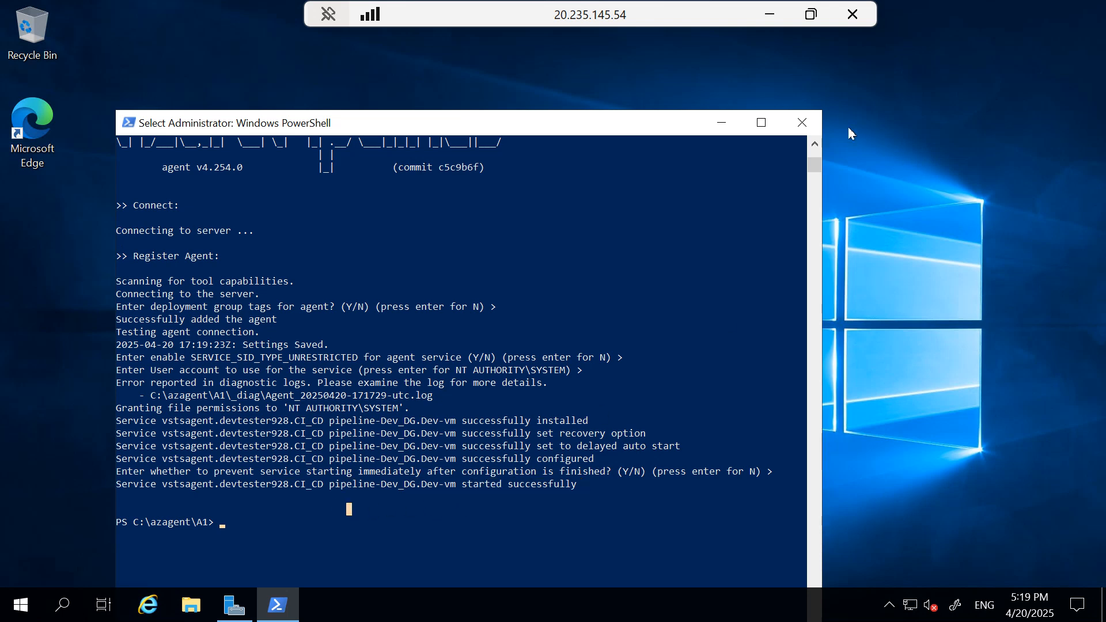
{"action": "left_click", "coordinate": [721, 123]}
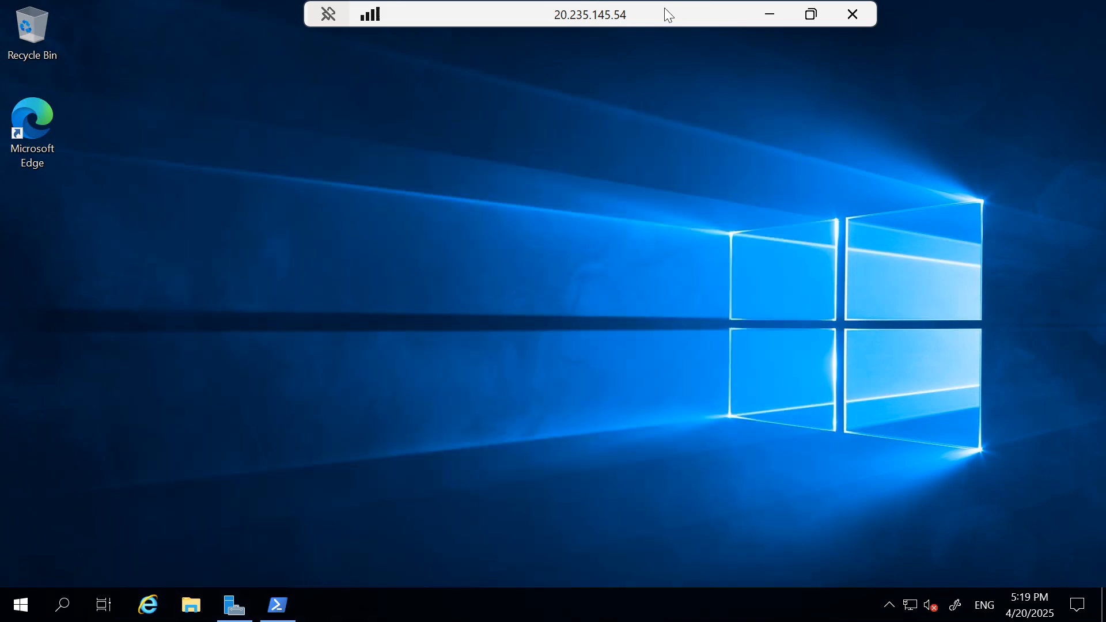
{"action": "left_click", "coordinate": [811, 13]}
Minimize the Dev-vm session and bring the Prod-vm session up full screen
{"action": "left_click", "coordinate": [790, 102]}
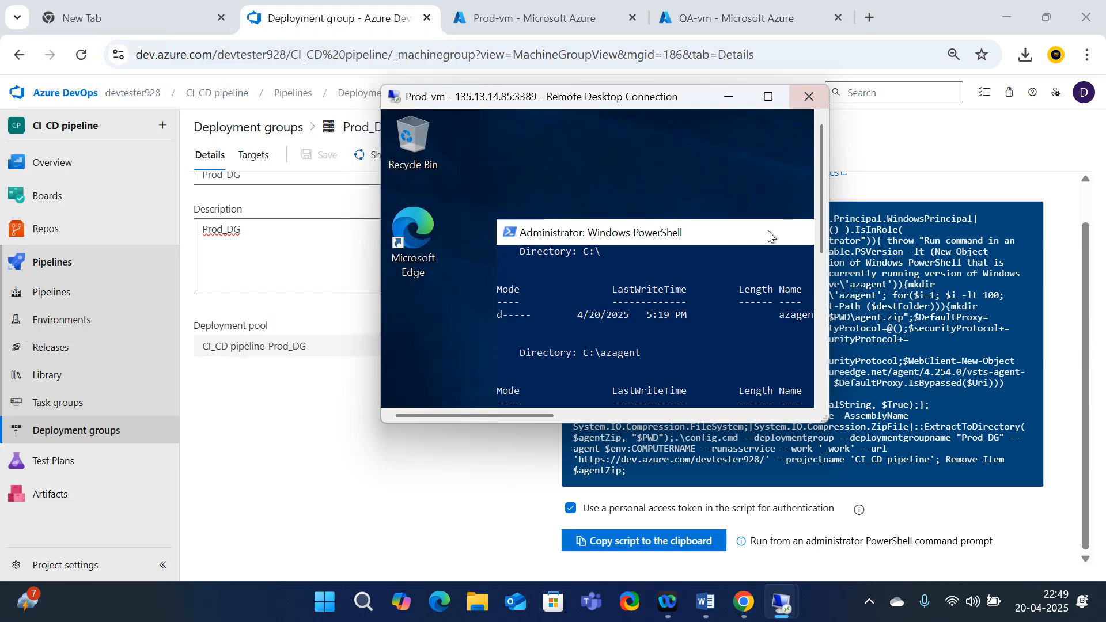
{"action": "mouse_move", "coordinate": [784, 614]}
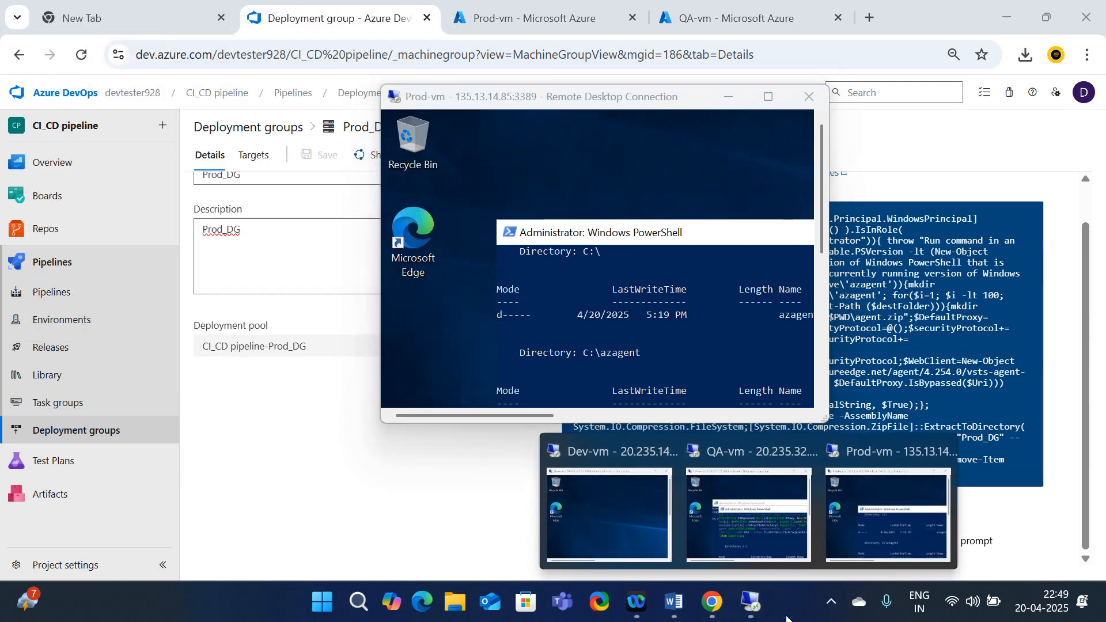
{"action": "left_click", "coordinate": [751, 512]}
{"action": "left_click", "coordinate": [769, 97]}
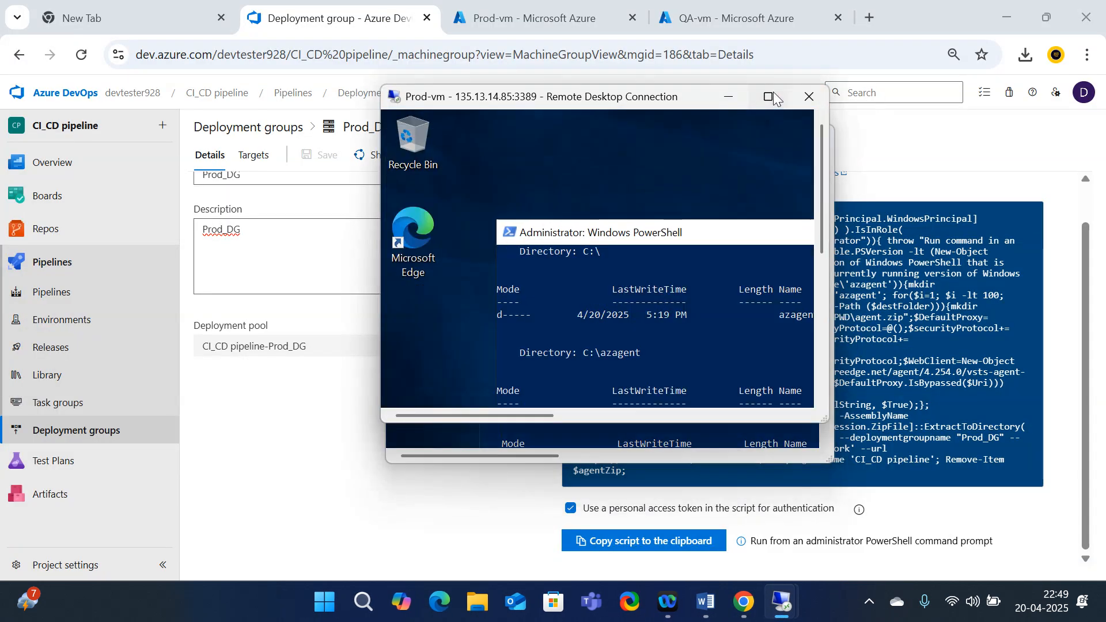
Review the Prod_DG agent script output in PowerShell, then window the Prod-vm session on the left
{"action": "scroll", "coordinate": [215, 317], "scroll_direction": "down", "scroll_amount": 3}
{"action": "scroll", "coordinate": [215, 317], "scroll_direction": "up", "scroll_amount": 10}
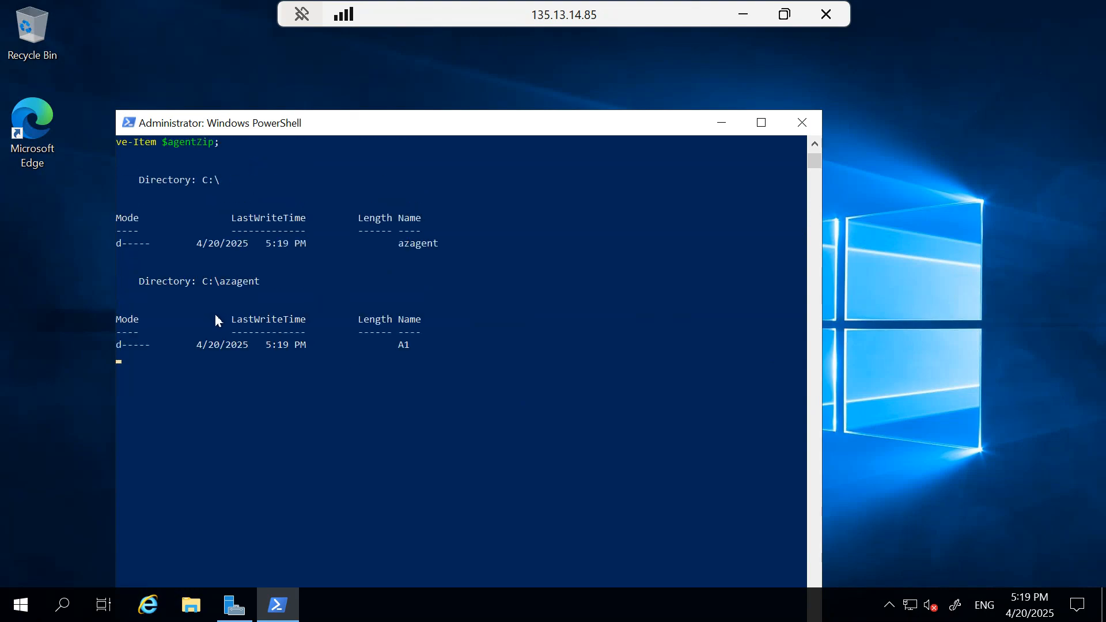
{"action": "scroll", "coordinate": [217, 320], "scroll_direction": "down", "scroll_amount": 11}
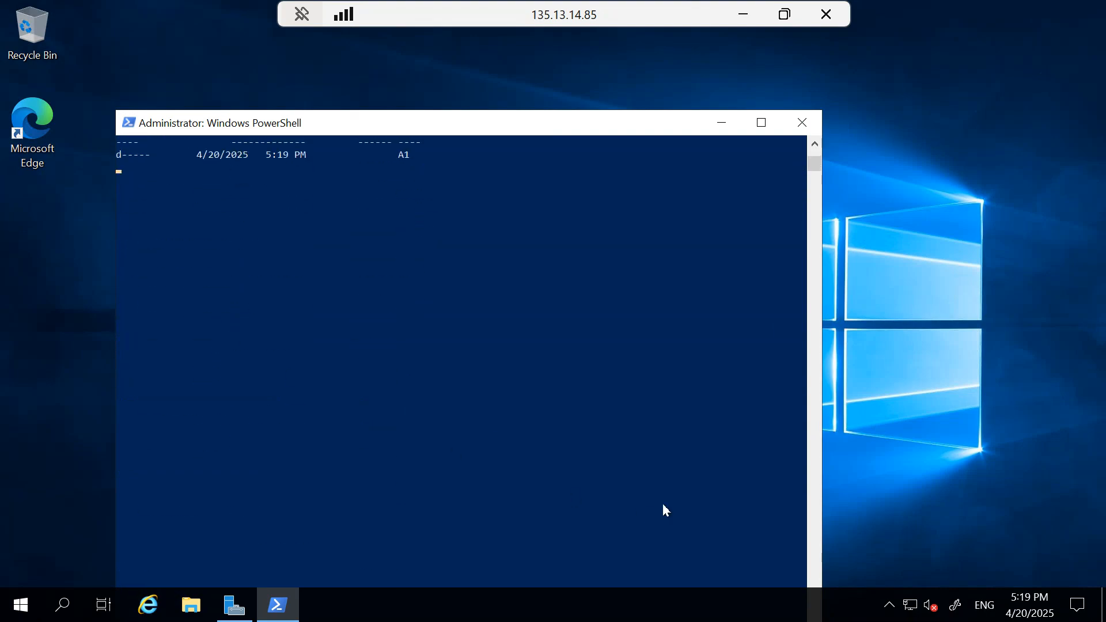
{"action": "left_click", "coordinate": [761, 123]}
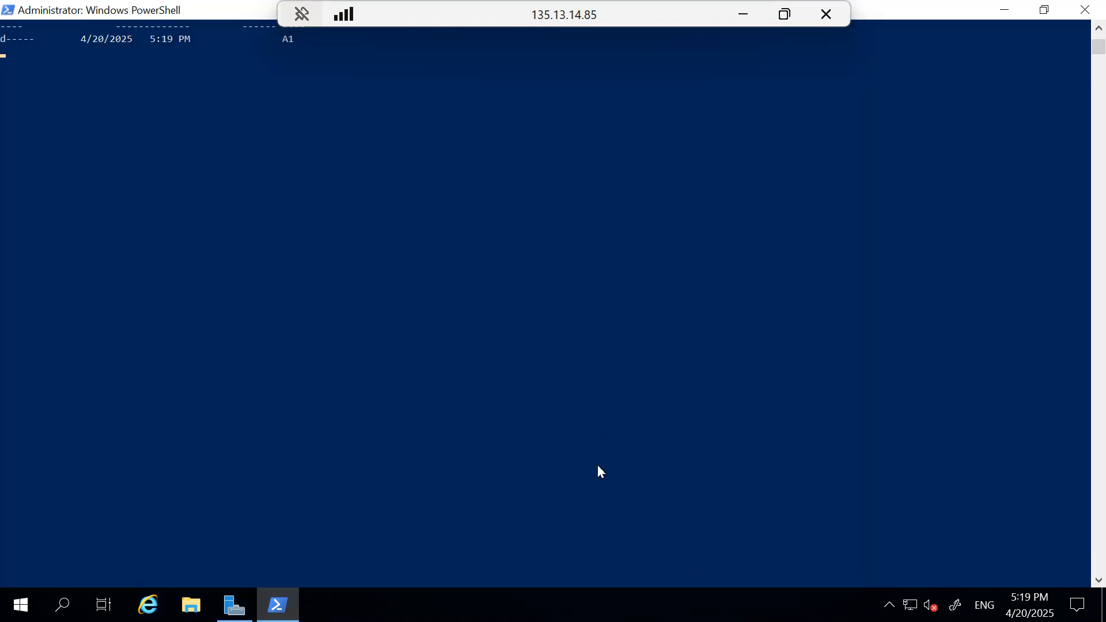
{"action": "scroll", "coordinate": [216, 305], "scroll_direction": "up", "scroll_amount": 8}
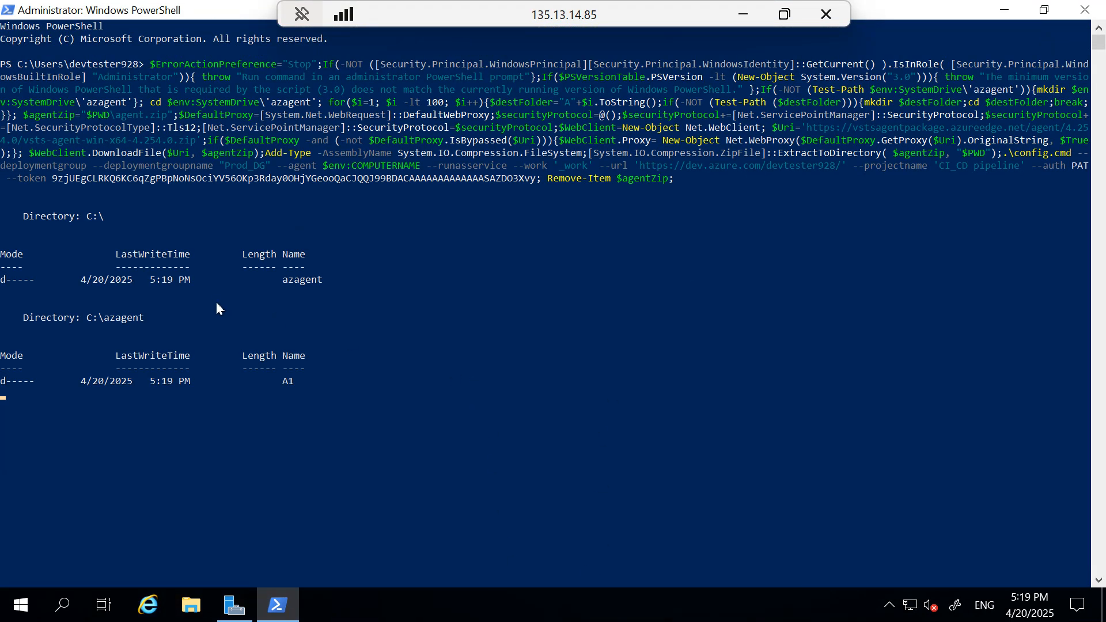
{"action": "scroll", "coordinate": [217, 305], "scroll_direction": "down", "scroll_amount": 1}
{"action": "scroll", "coordinate": [229, 324], "scroll_direction": "up", "scroll_amount": 2}
{"action": "left_click_drag", "start_coordinate": [675, 13], "coordinate": [381, 206]}
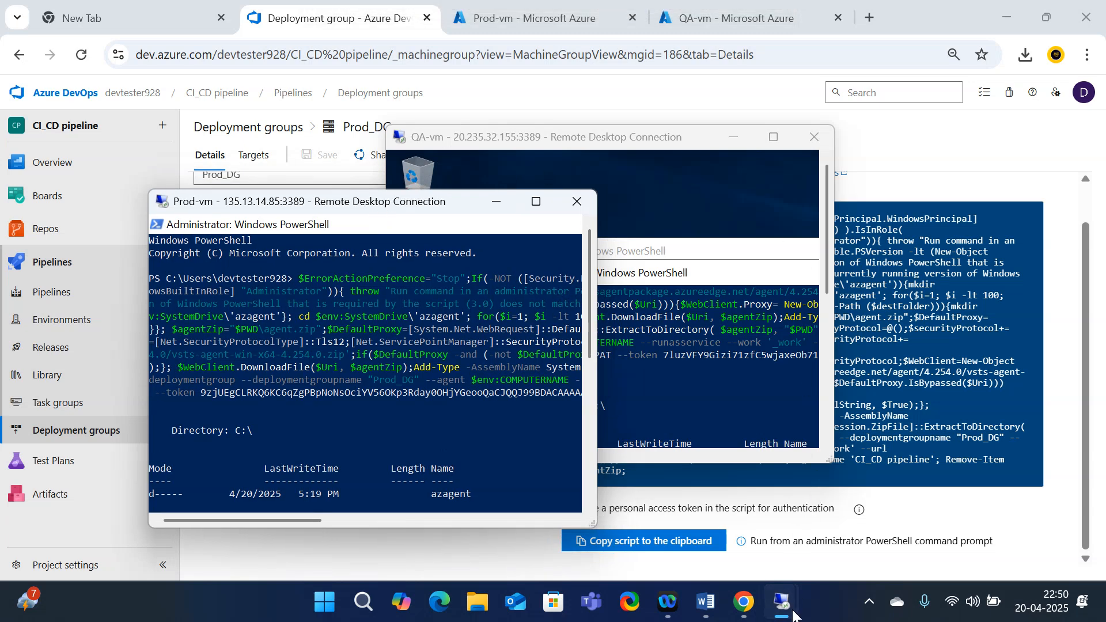
Bring QA-vm full screen and accept default tags, service SID, system account and service start
{"action": "mouse_move", "coordinate": [782, 602]}
{"action": "mouse_move", "coordinate": [749, 521]}
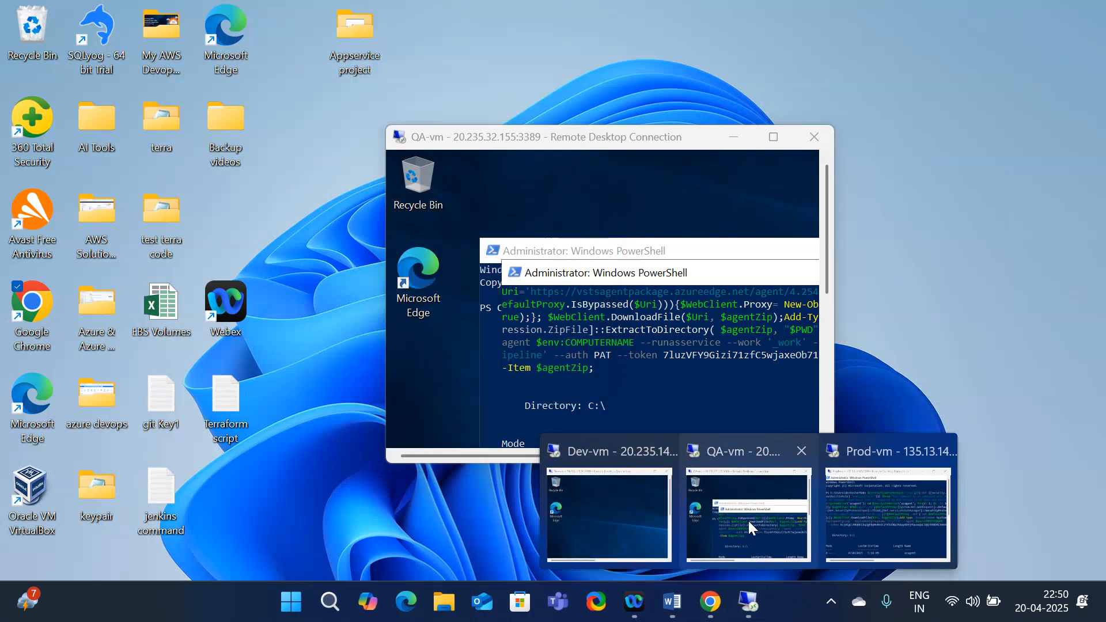
{"action": "left_click", "coordinate": [748, 521]}
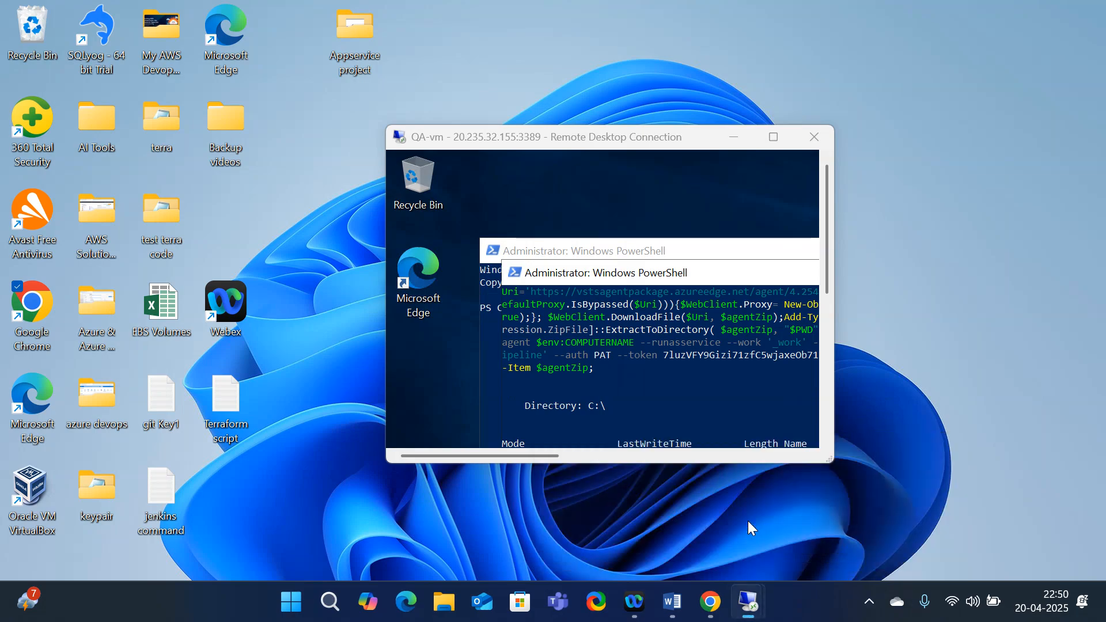
{"action": "left_click", "coordinate": [773, 137]}
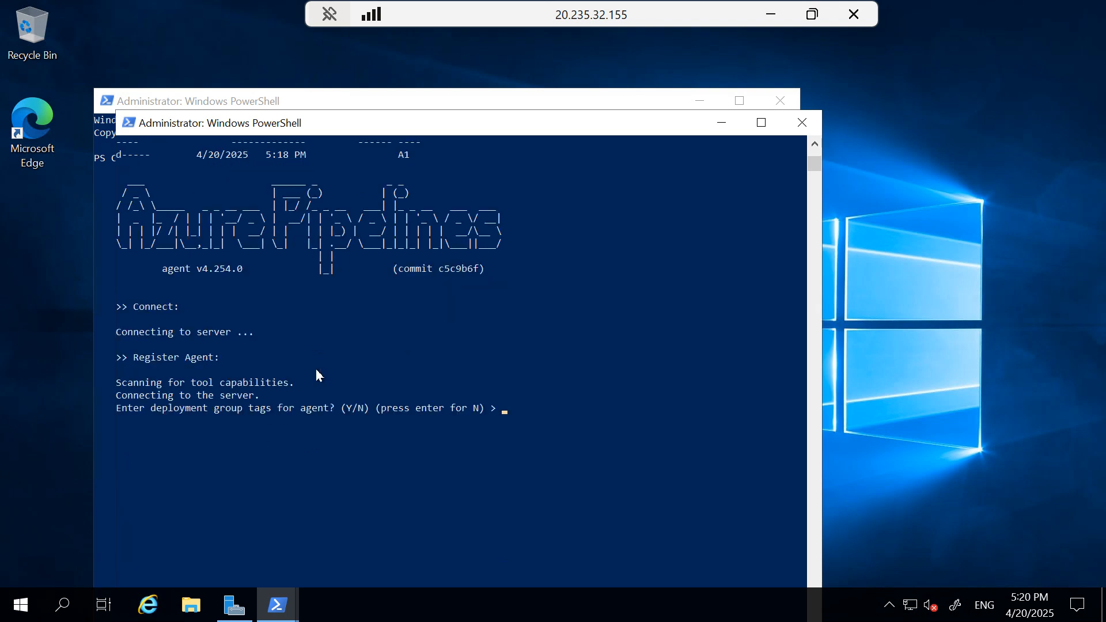
{"action": "key", "text": "Return"}
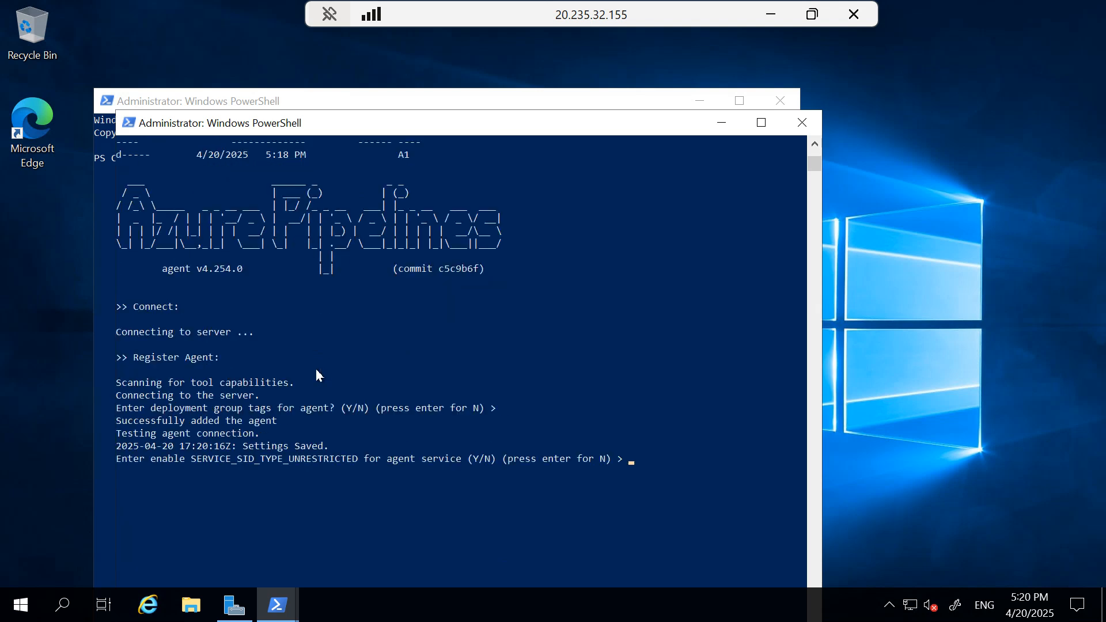
{"action": "key", "text": "Return"}
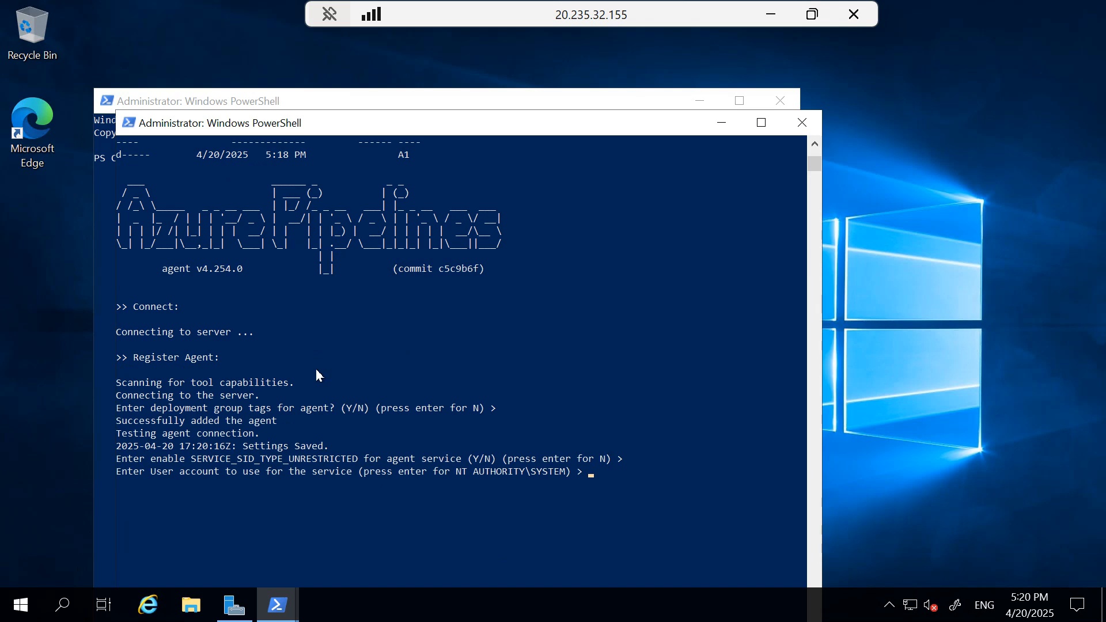
{"action": "key", "text": "Return"}
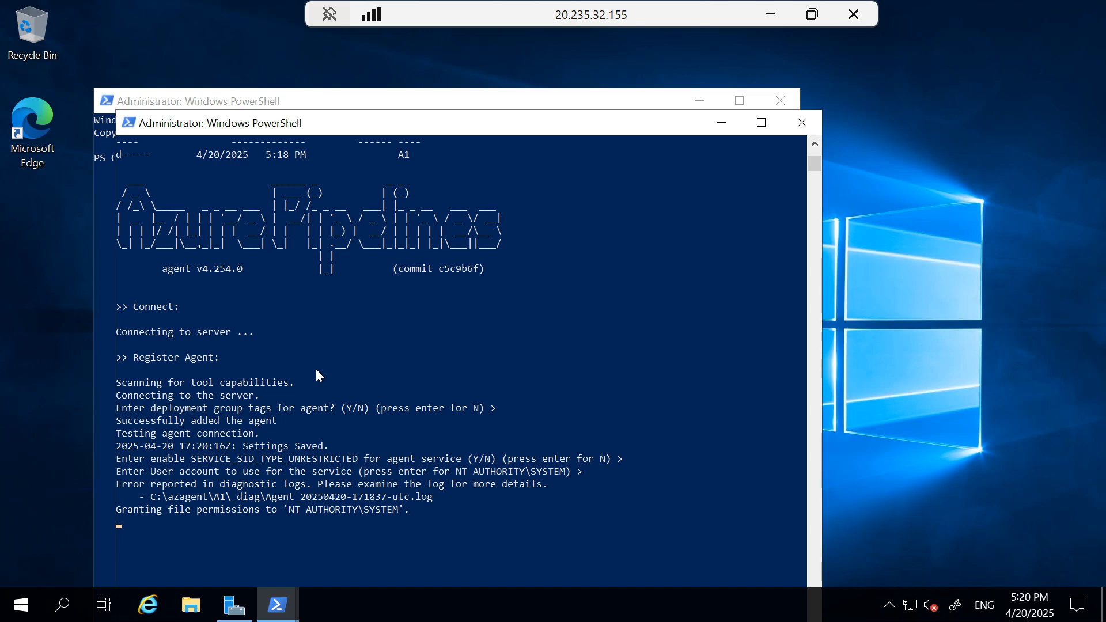
{"action": "key", "text": "Return"}
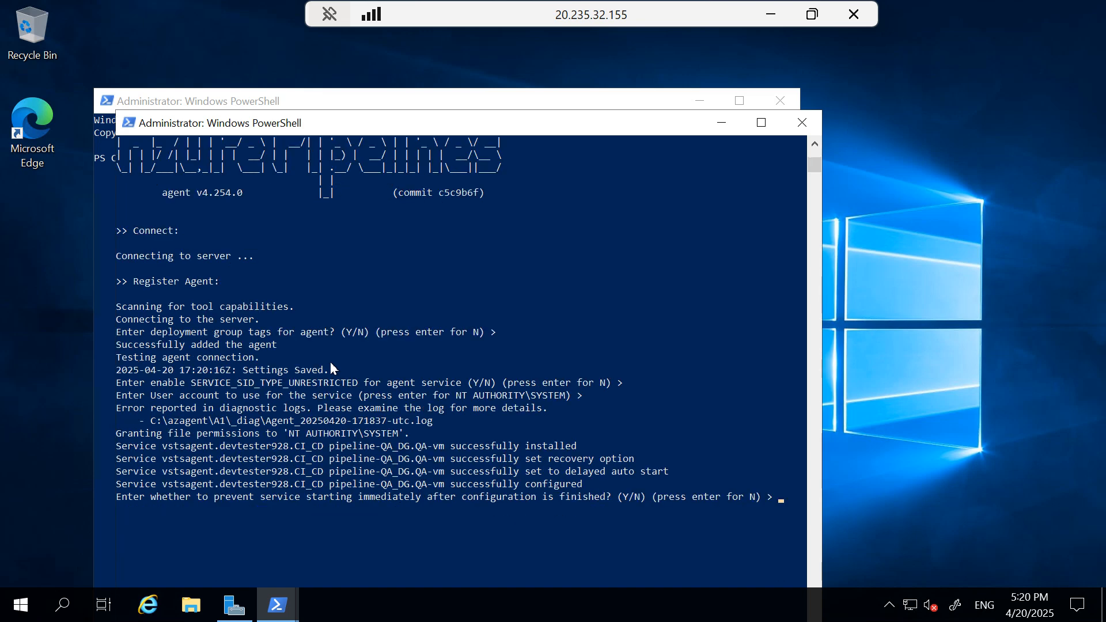
Check the QA_DG agent's started-successfully message, then minimize the QA-vm PowerShell console
{"action": "scroll", "coordinate": [330, 363], "scroll_direction": "up", "scroll_amount": 4}
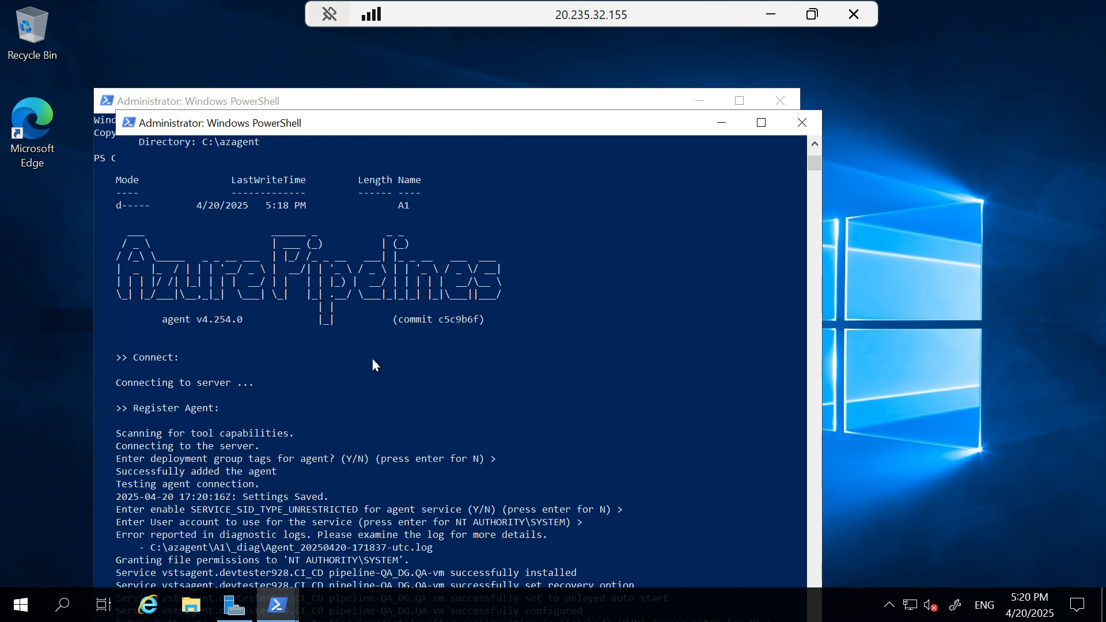
{"action": "scroll", "coordinate": [398, 360], "scroll_direction": "down", "scroll_amount": 8}
{"action": "left_click_drag", "start_coordinate": [583, 336], "coordinate": [403, 337]}
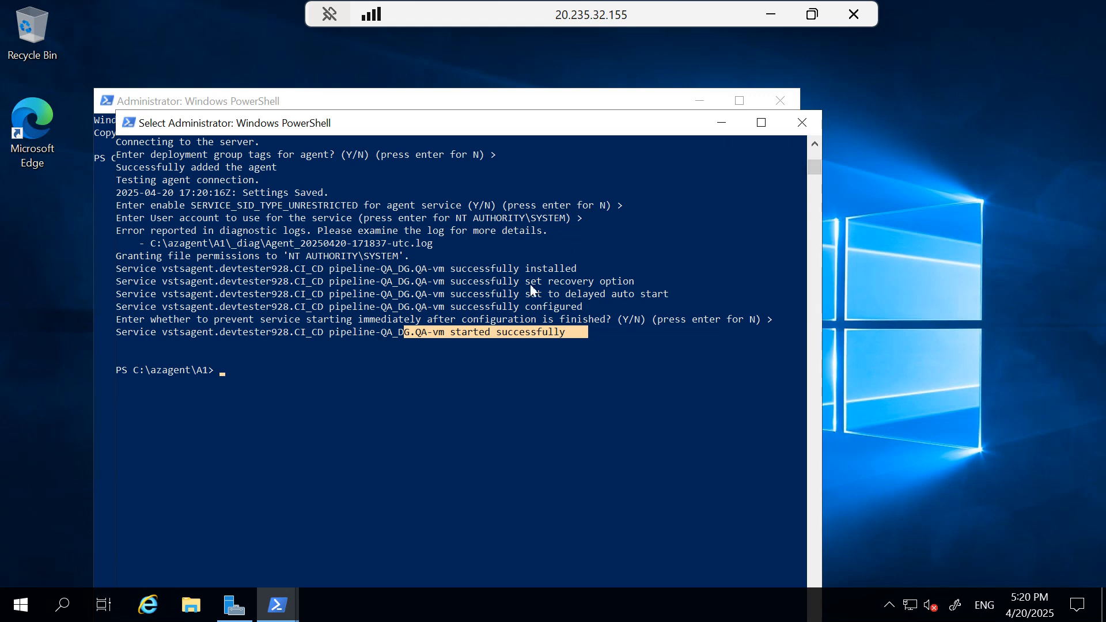
{"action": "left_click", "coordinate": [419, 369]}
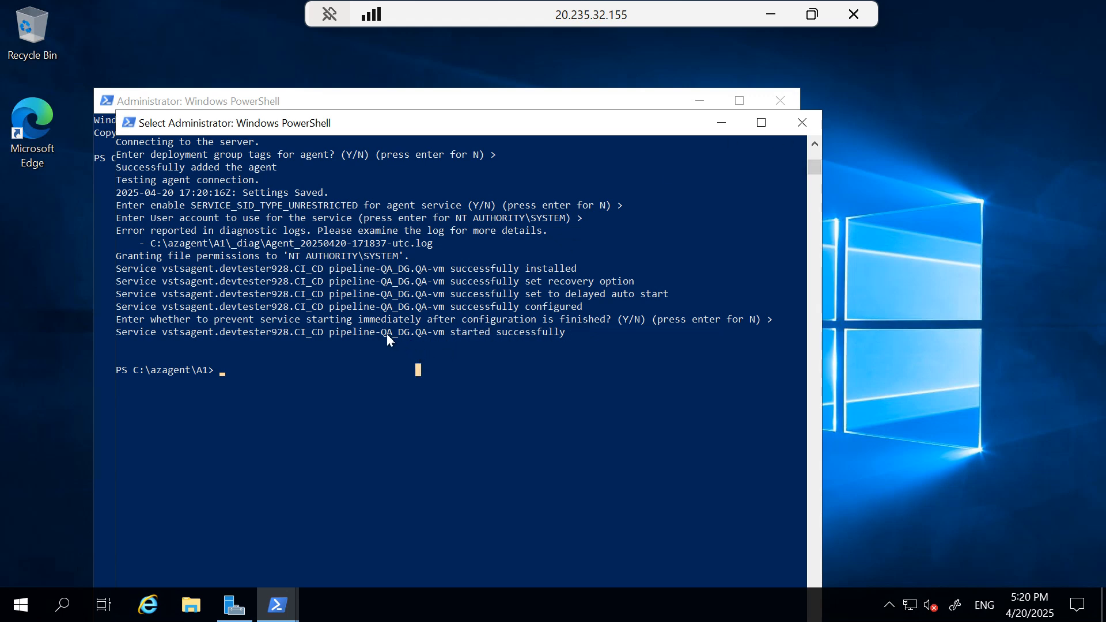
{"action": "left_click_drag", "start_coordinate": [381, 334], "coordinate": [518, 340]}
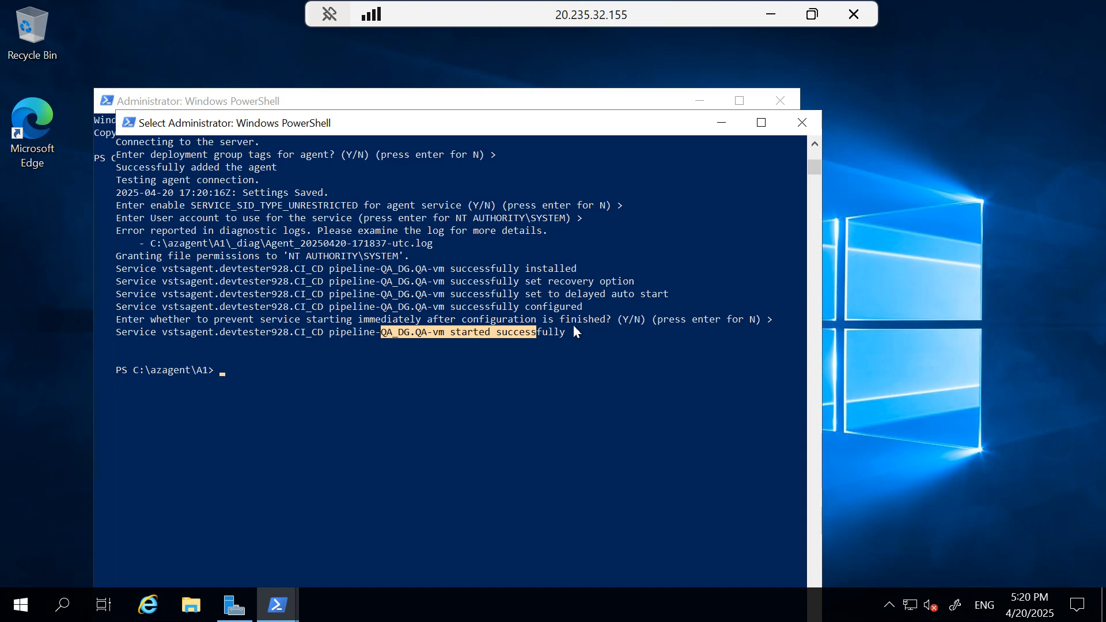
{"action": "left_click", "coordinate": [721, 122]}
Window and hide the QA-vm session, then bring the Prod-vm session up full screen
{"action": "double_click", "coordinate": [707, 12]}
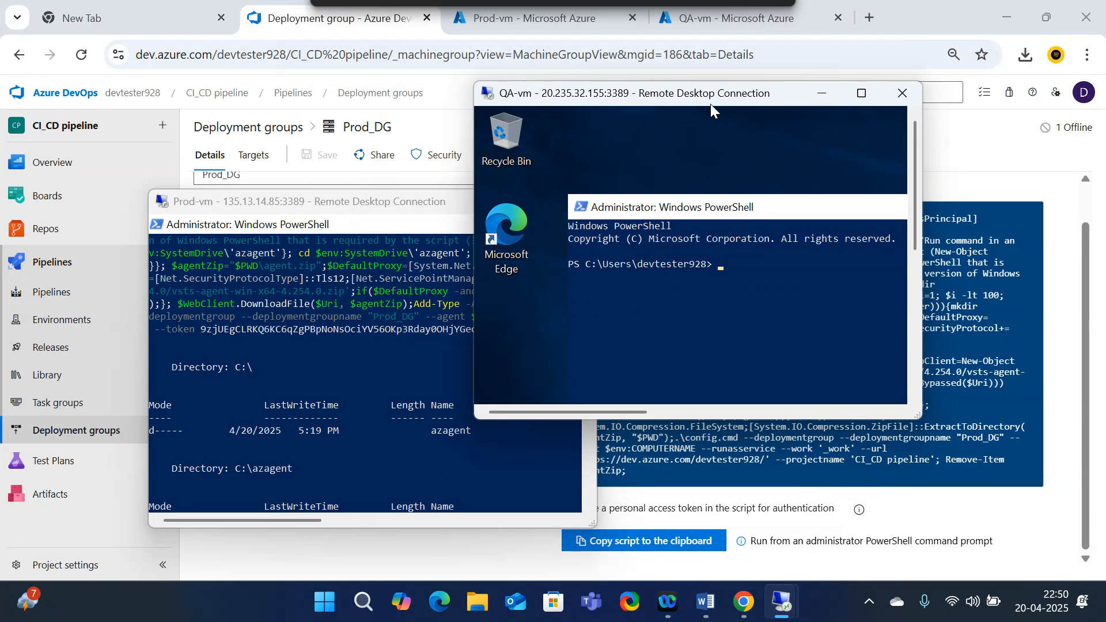
{"action": "left_click", "coordinate": [820, 94]}
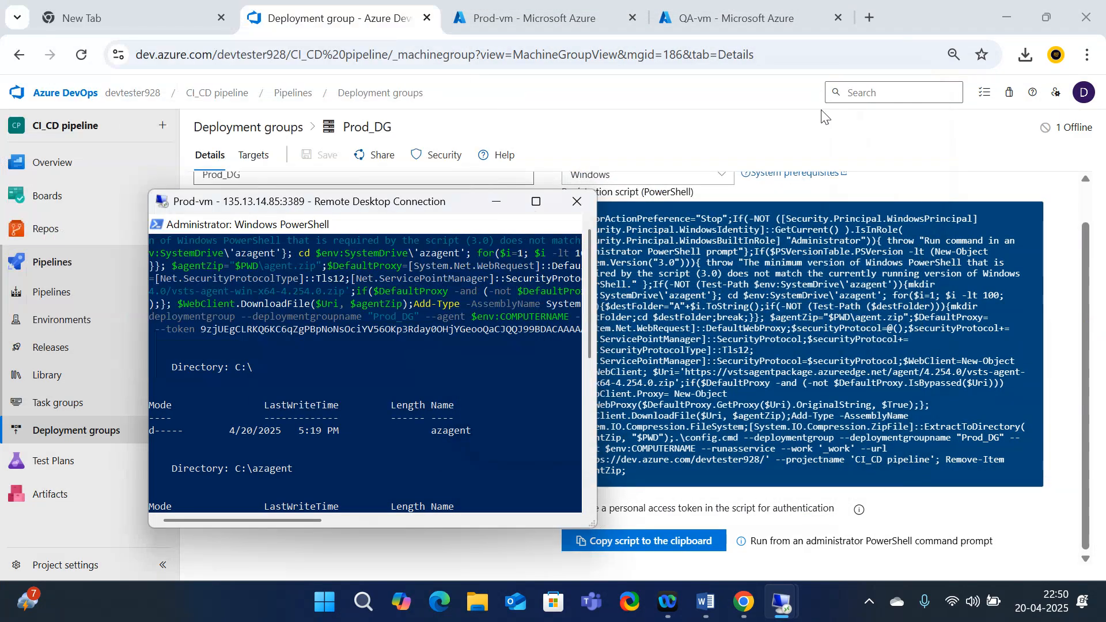
{"action": "mouse_move", "coordinate": [778, 593]}
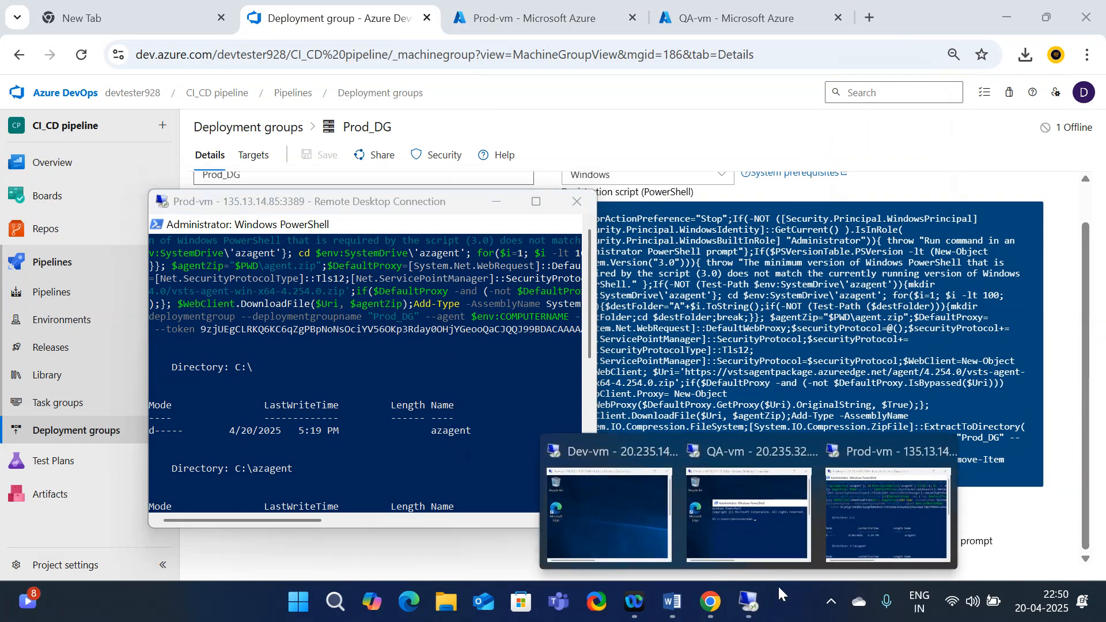
{"action": "left_click", "coordinate": [886, 505]}
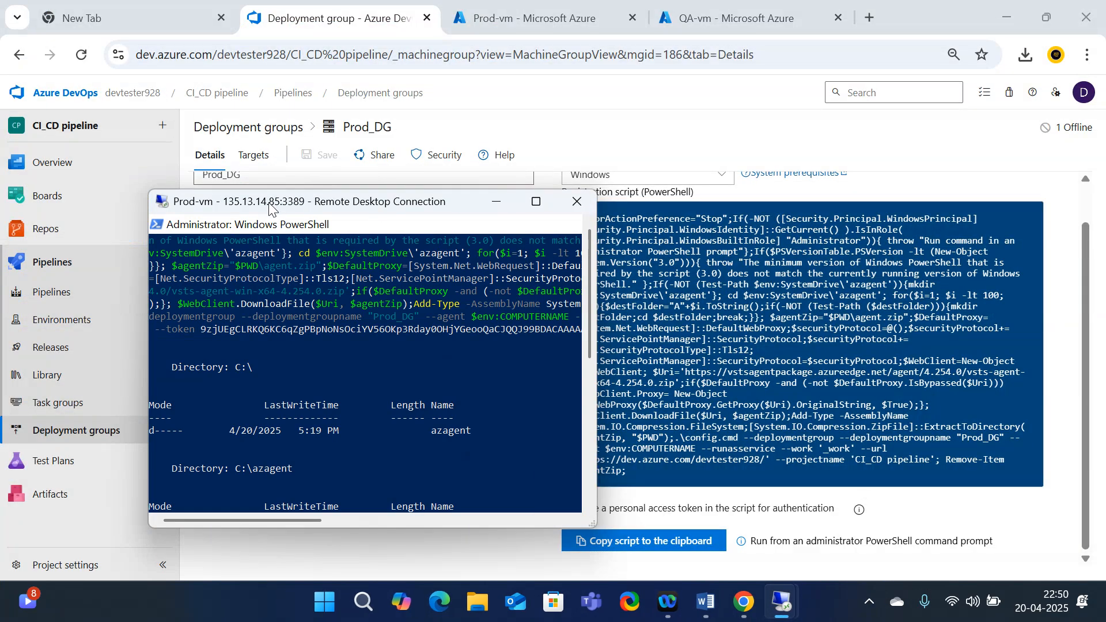
{"action": "left_click", "coordinate": [536, 201]}
Accept no tags, unrestricted SID off, NT AUTHORITY\SYSTEM and service start; confirm the Prod_DG agent started
{"action": "scroll", "coordinate": [177, 434], "scroll_direction": "down", "scroll_amount": 3}
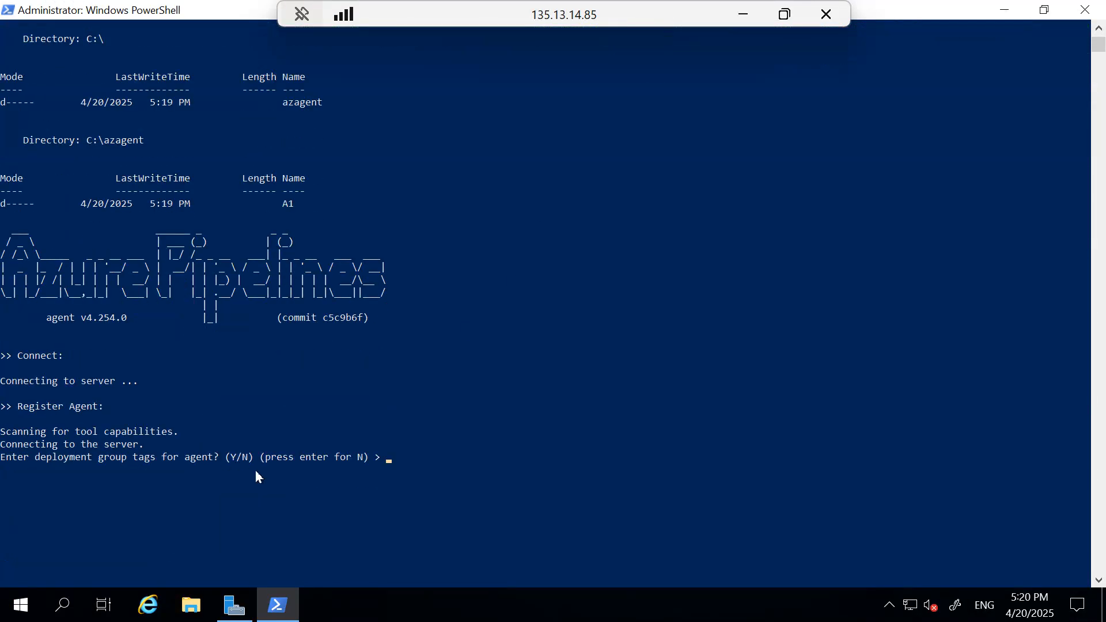
{"action": "key", "text": "Return"}
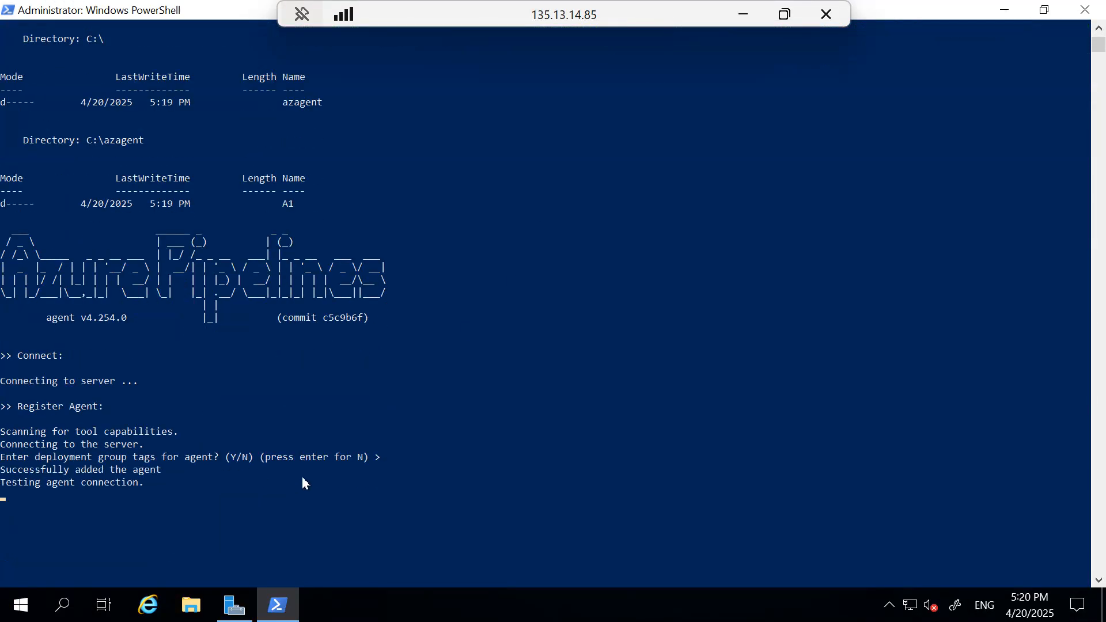
{"action": "key", "text": "Return"}
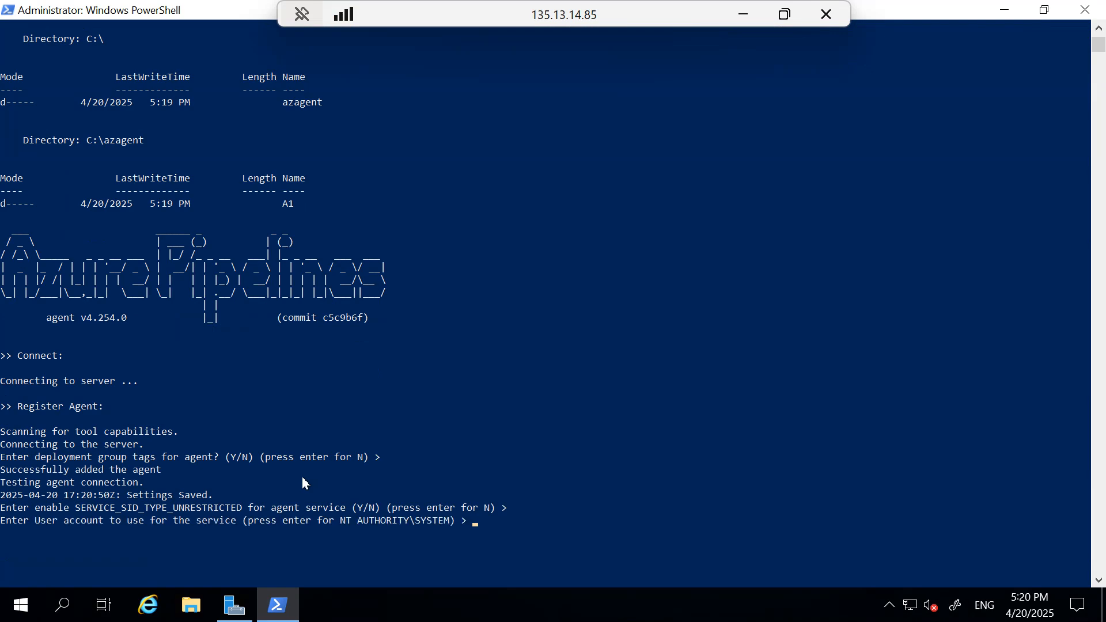
{"action": "key", "text": "Return"}
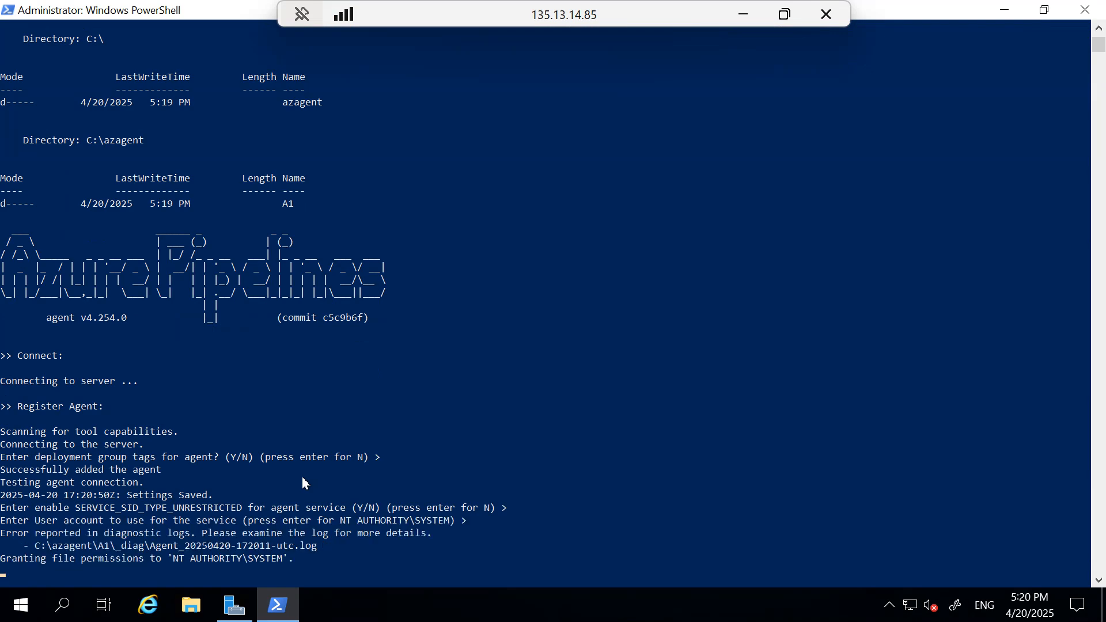
{"action": "scroll", "coordinate": [453, 478], "scroll_direction": "down", "scroll_amount": 2}
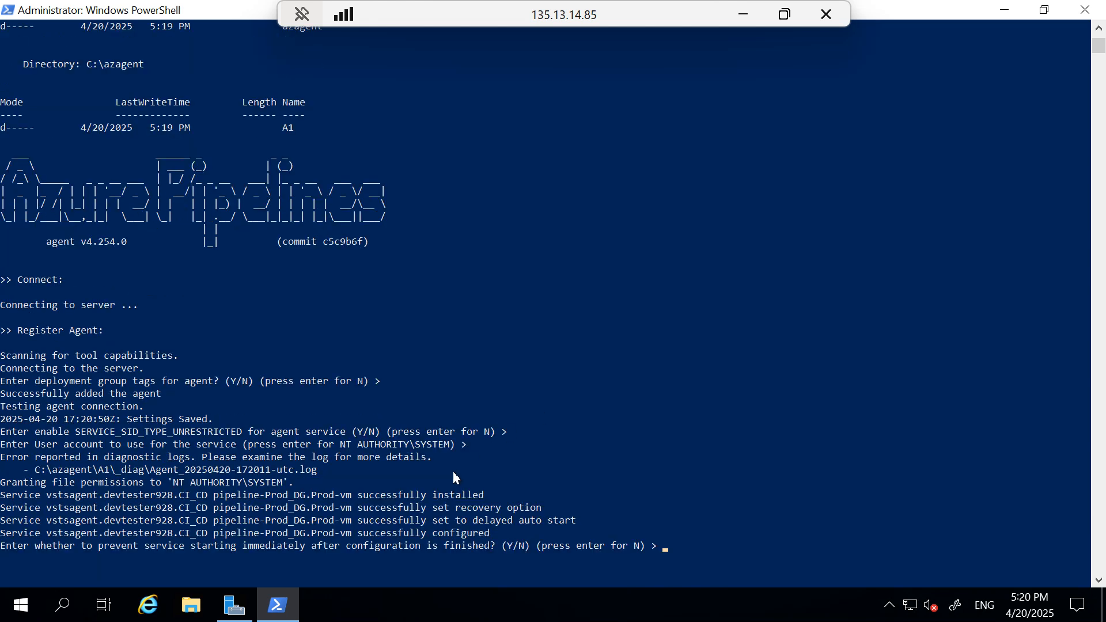
{"action": "scroll", "coordinate": [455, 477], "scroll_direction": "down", "scroll_amount": 2}
{"action": "key", "text": "Return"}
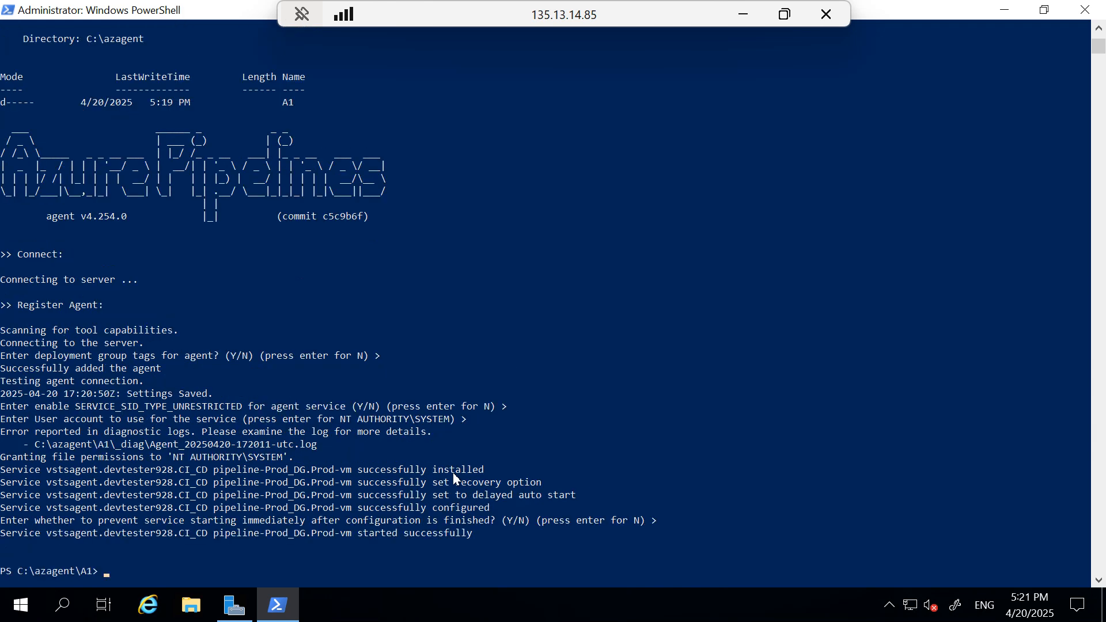
{"action": "scroll", "coordinate": [454, 476], "scroll_direction": "down", "scroll_amount": 1}
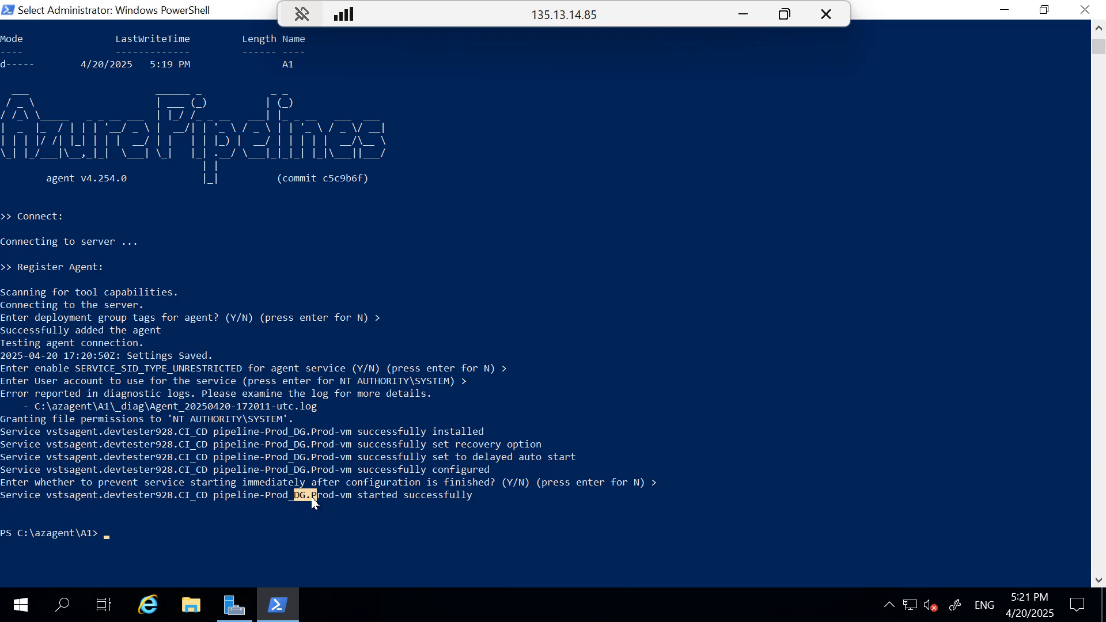
{"action": "left_click_drag", "start_coordinate": [267, 496], "coordinate": [463, 503]}
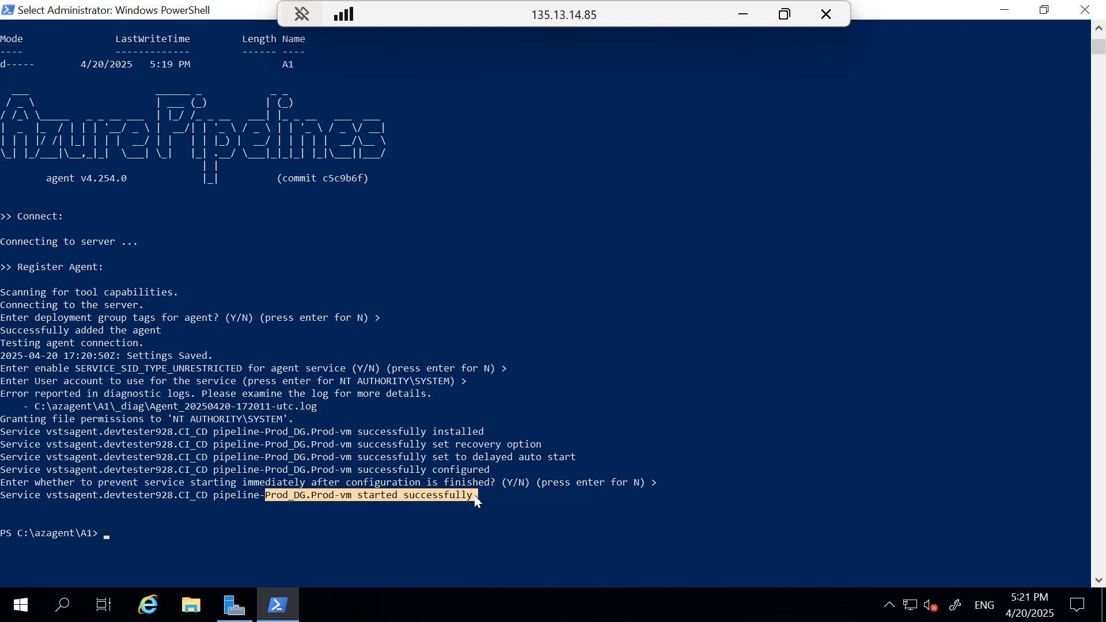
Minimize PowerShell on Prod-vm and return the remote session to a window
{"action": "left_click", "coordinate": [602, 355]}
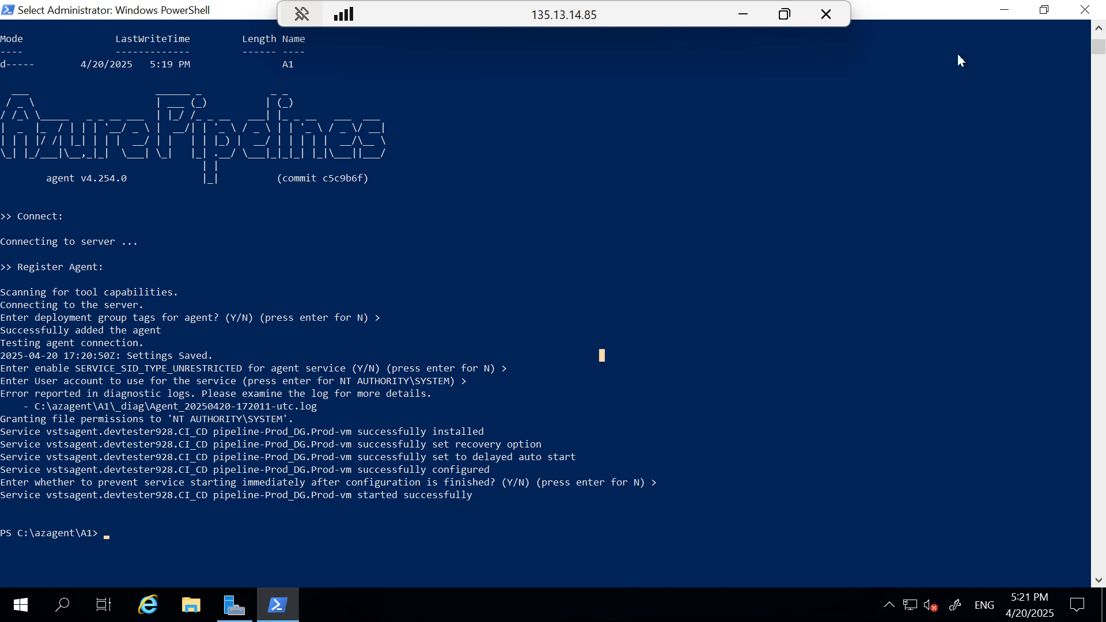
{"action": "left_click", "coordinate": [1007, 10]}
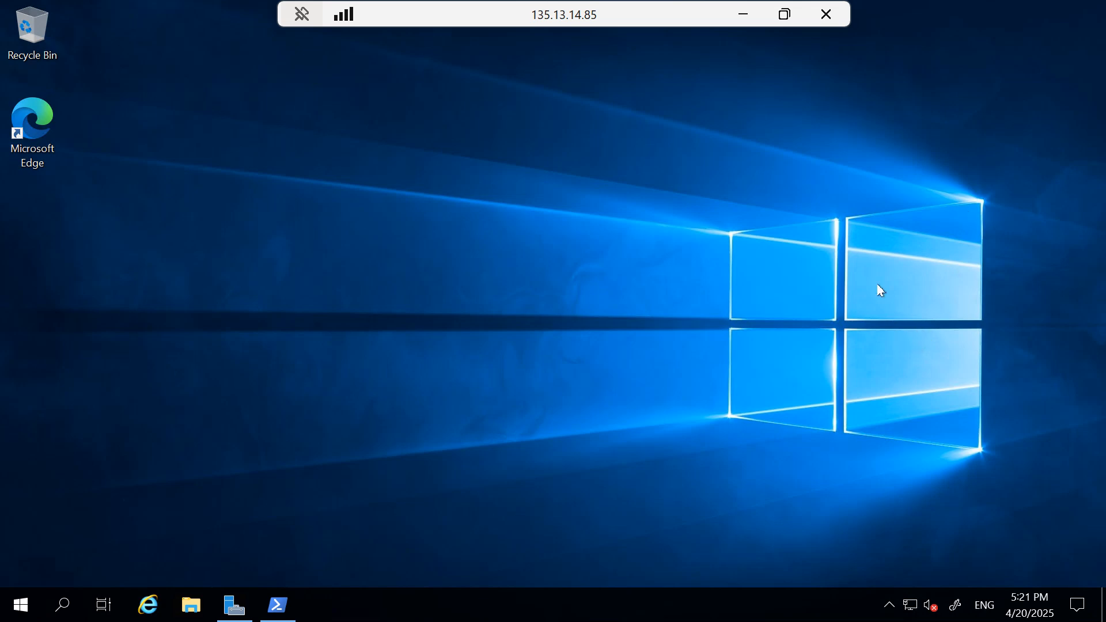
{"action": "double_click", "coordinate": [632, 12]}
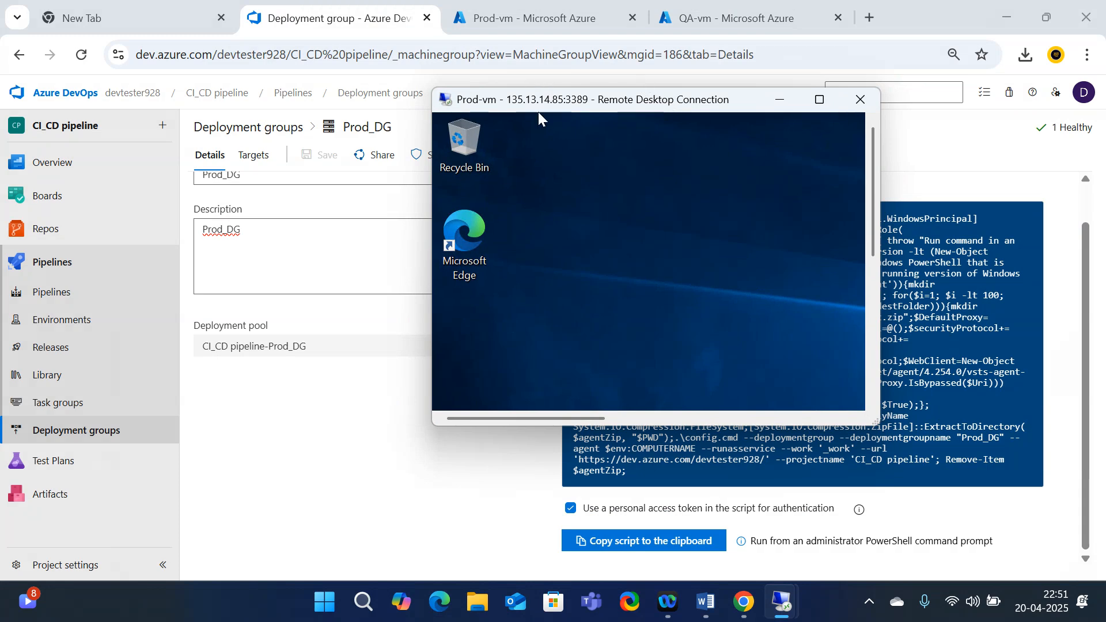
Minimize the Prod-vm session and open the Pipelines list showing the CI_CD pipeline-ASP.NET-CI-project CI run
{"action": "left_click", "coordinate": [780, 103]}
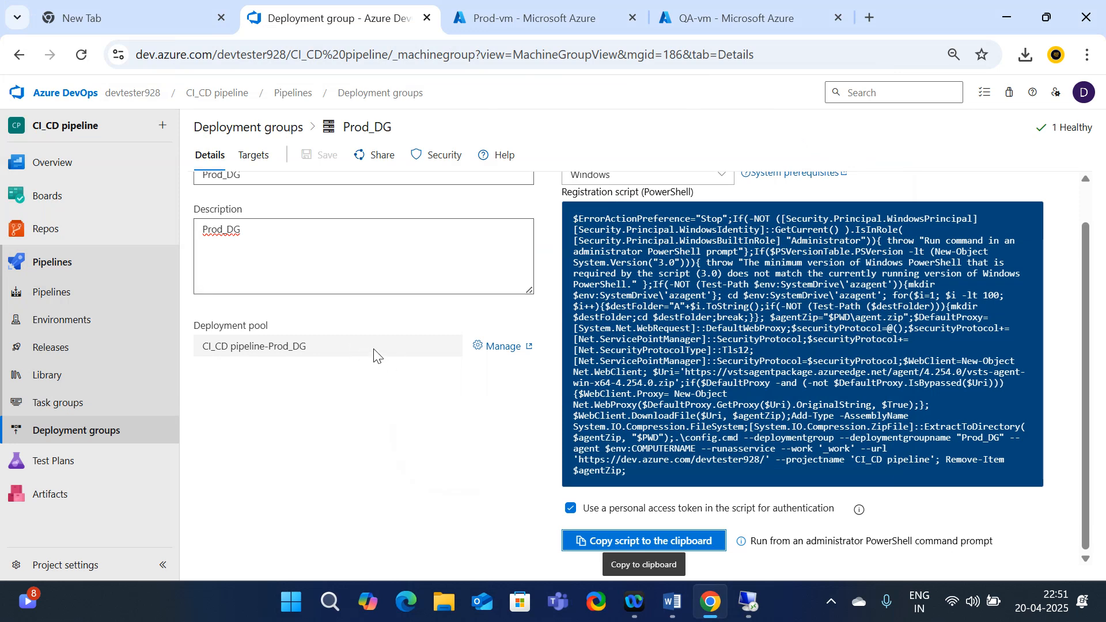
{"action": "left_click", "coordinate": [68, 297]}
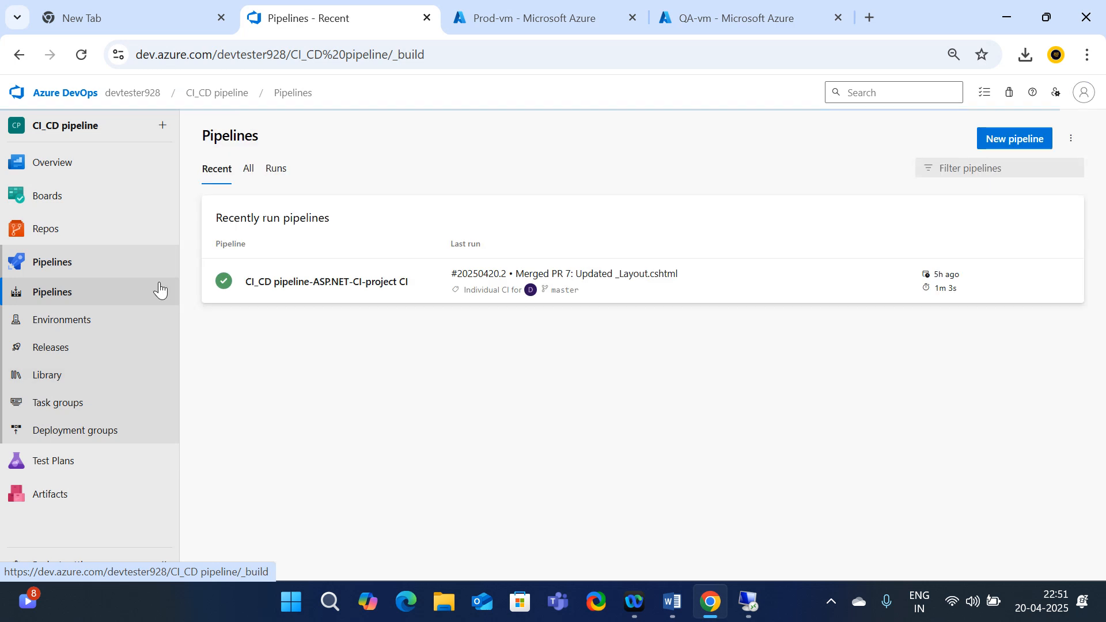
Create a new release pipeline from Releases and add the CI_CD pipeline-ASP.NET-CI-project CI build as its artifact
{"action": "left_click", "coordinate": [60, 353]}
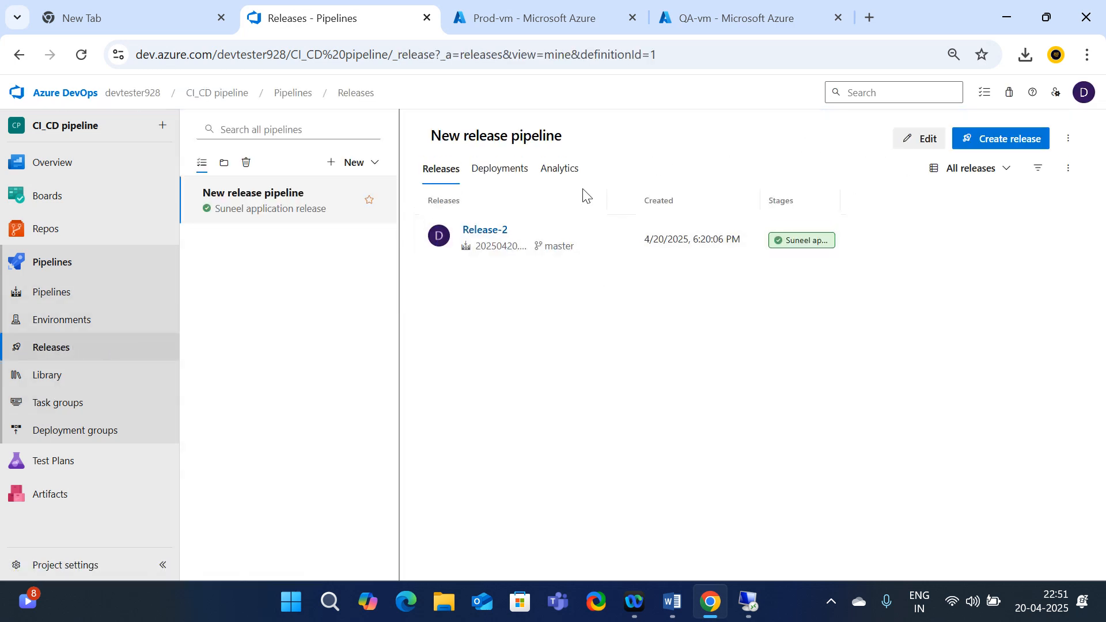
{"action": "left_click", "coordinate": [373, 168]}
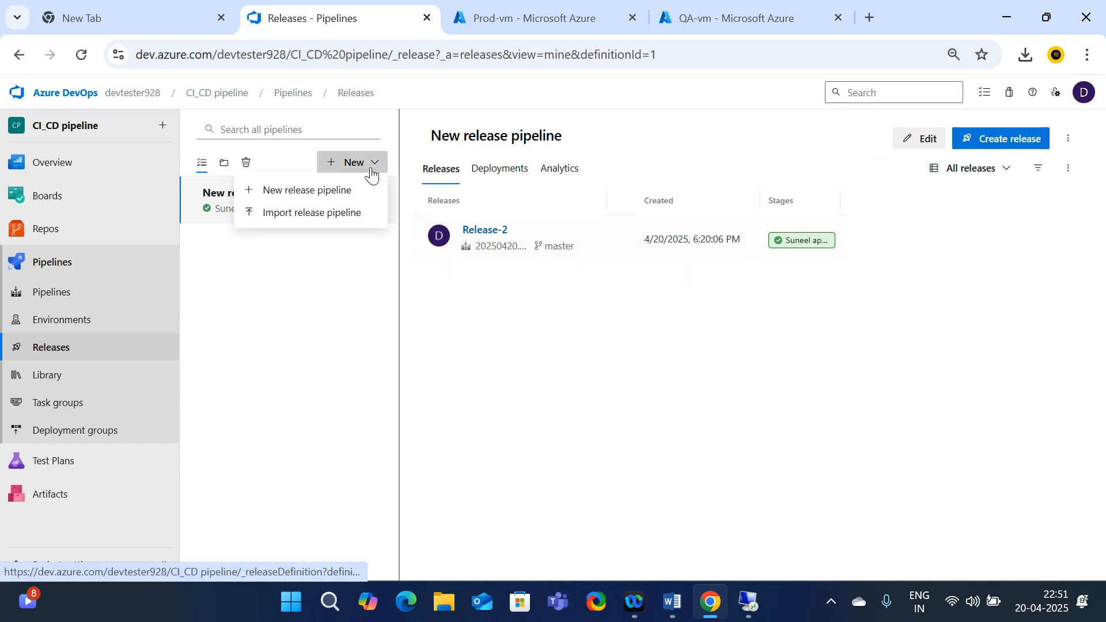
{"action": "left_click", "coordinate": [331, 191]}
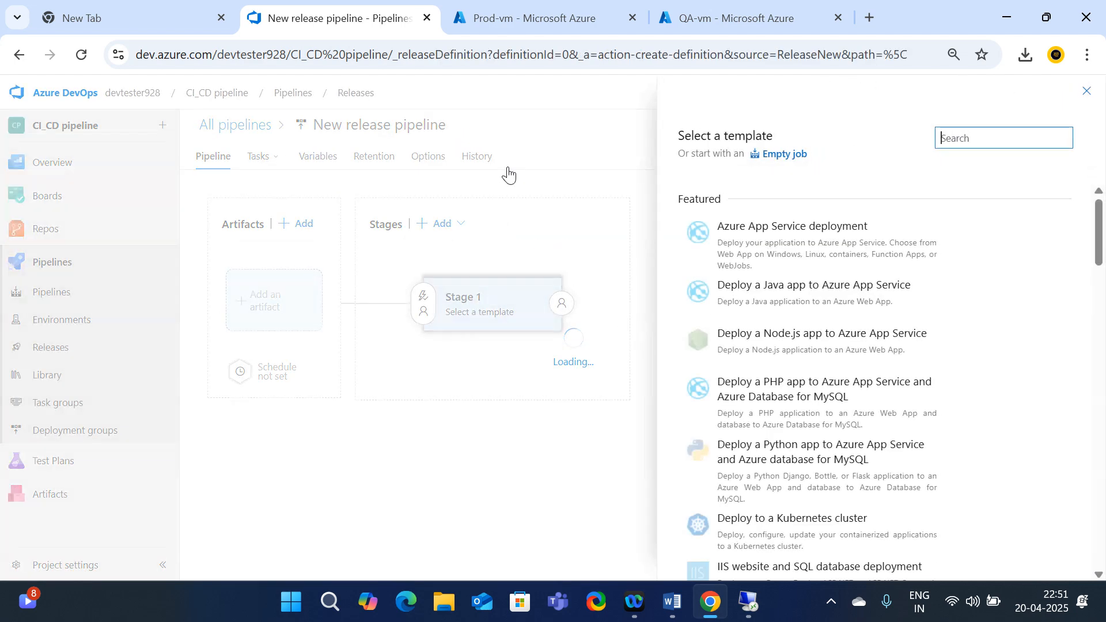
{"action": "left_click", "coordinate": [1088, 94]}
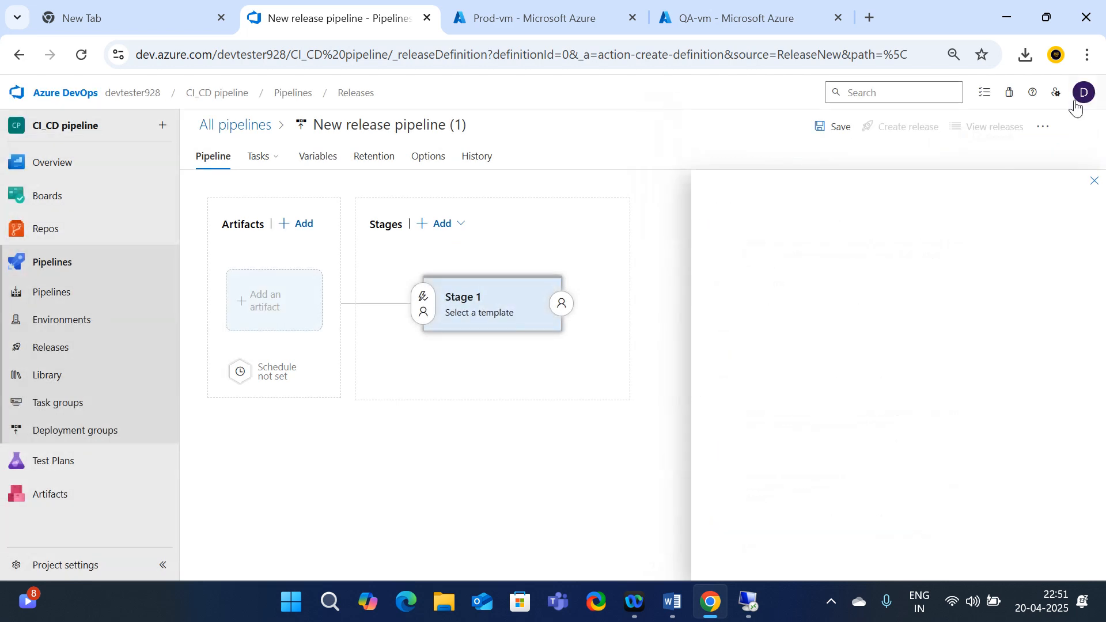
{"action": "left_click", "coordinate": [278, 345]}
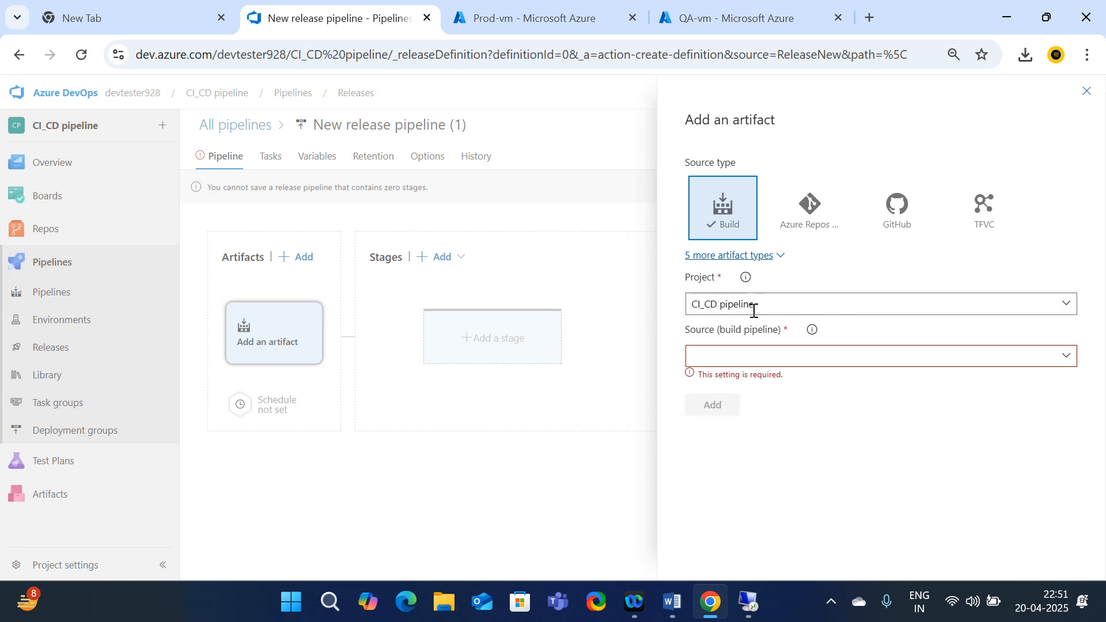
{"action": "left_click", "coordinate": [1059, 360]}
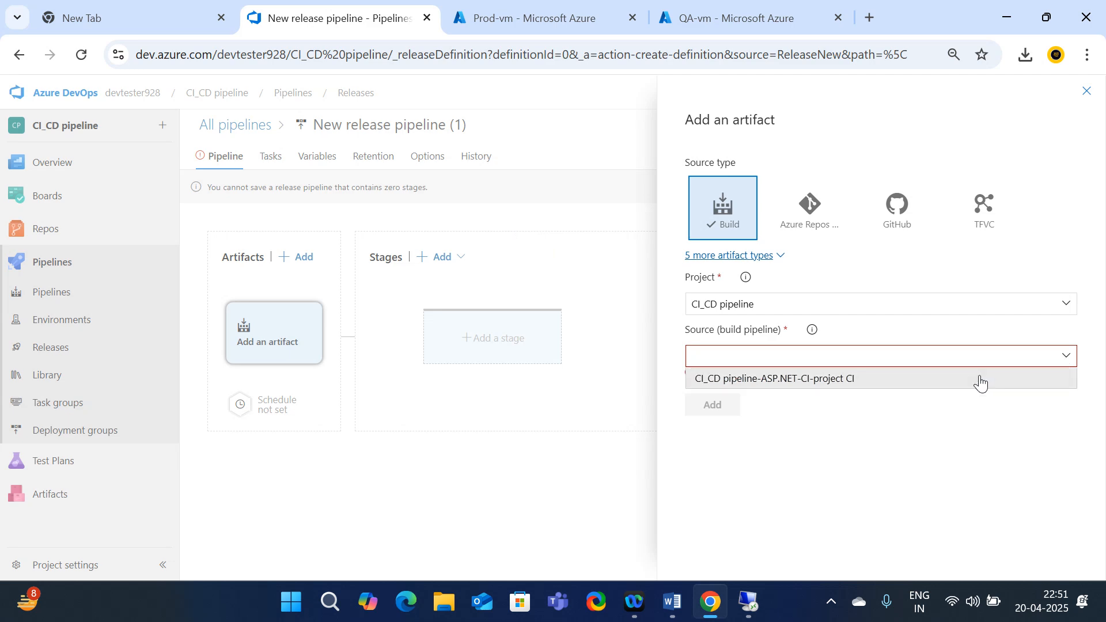
{"action": "left_click", "coordinate": [787, 379]}
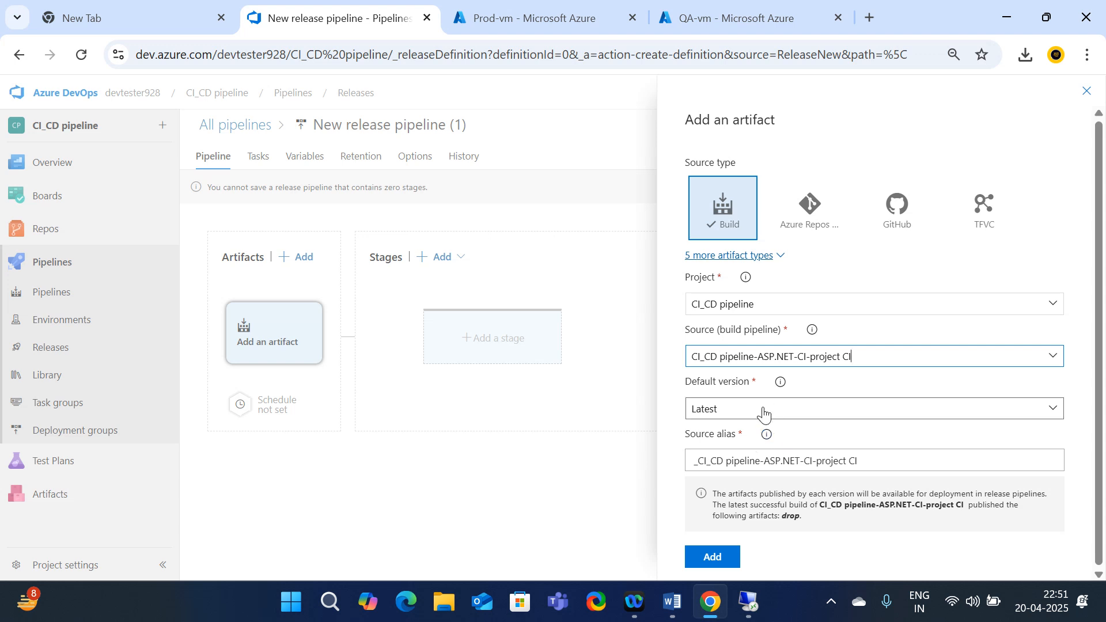
{"action": "left_click", "coordinate": [711, 566]}
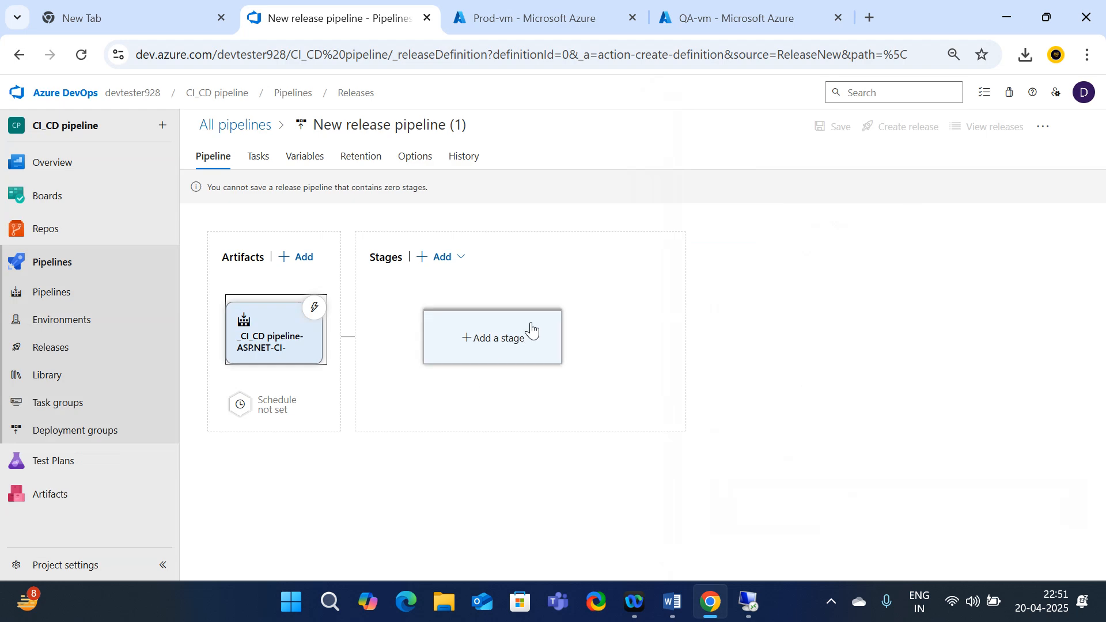
Add a stage from the IIS website deployment template found by searching 'IIS', and view its 2 tasks
{"action": "left_click", "coordinate": [498, 340]}
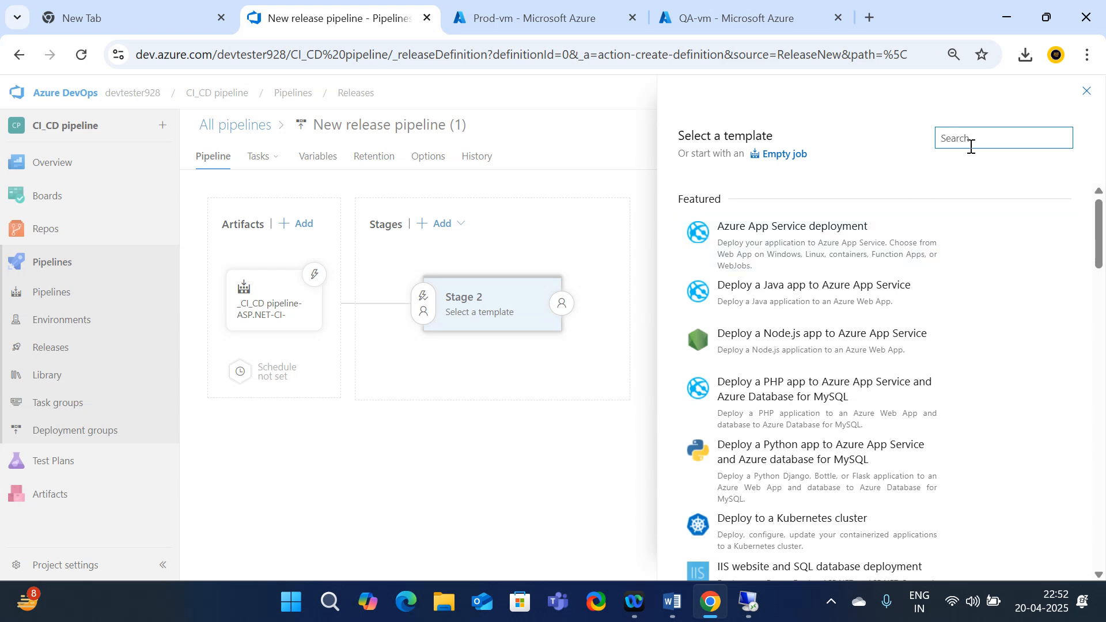
{"action": "type", "text": "IIS"}
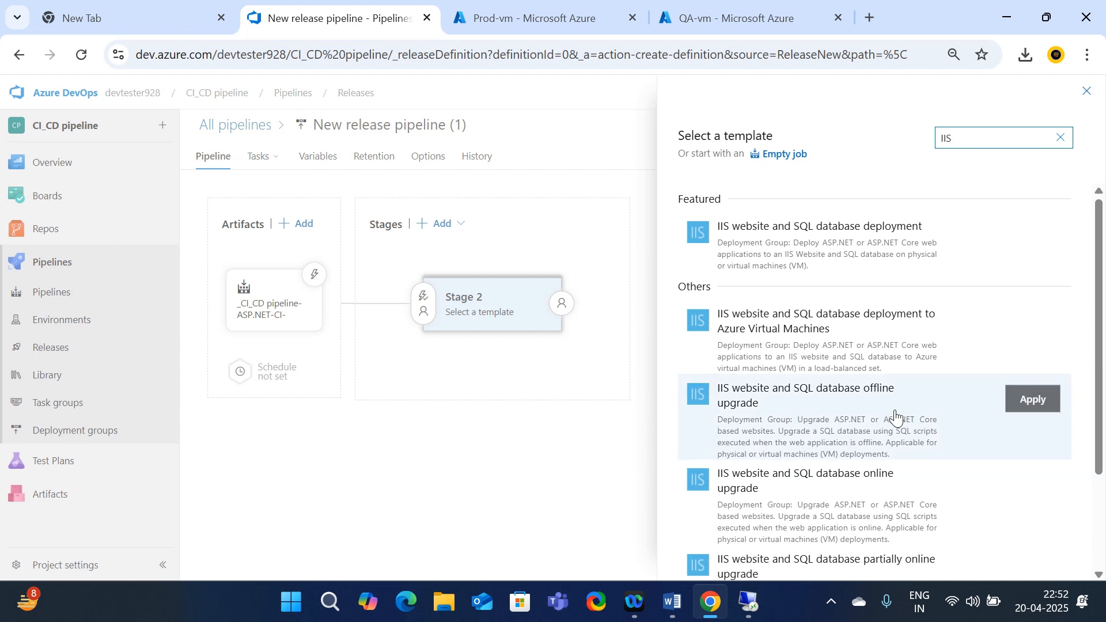
{"action": "scroll", "coordinate": [895, 418], "scroll_direction": "down", "scroll_amount": 2}
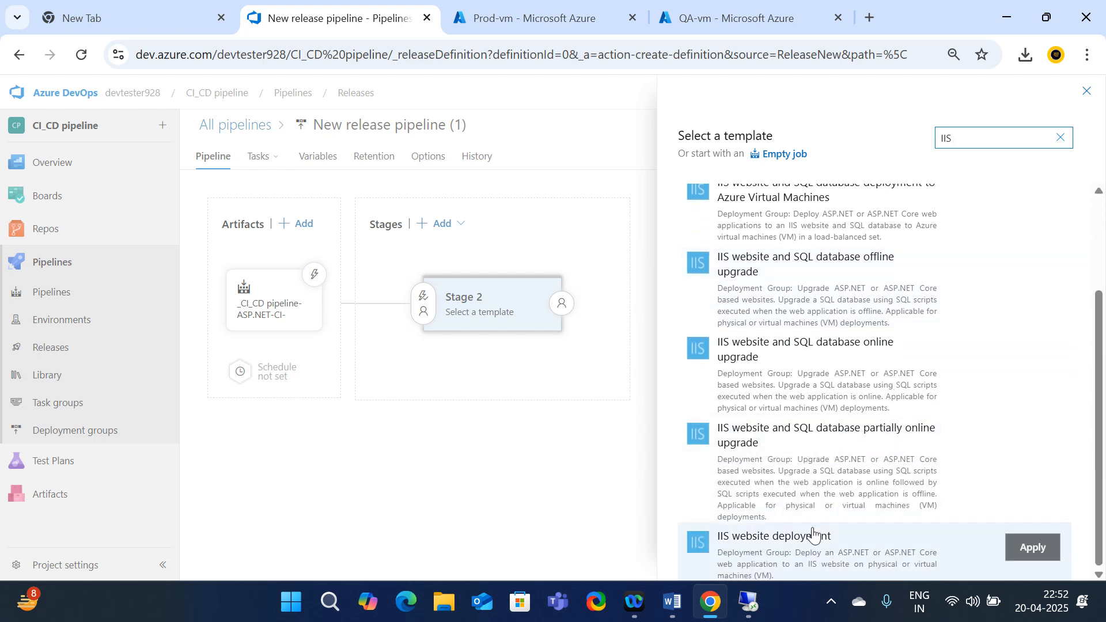
{"action": "left_click", "coordinate": [773, 566]}
{"action": "left_click", "coordinate": [1026, 550]}
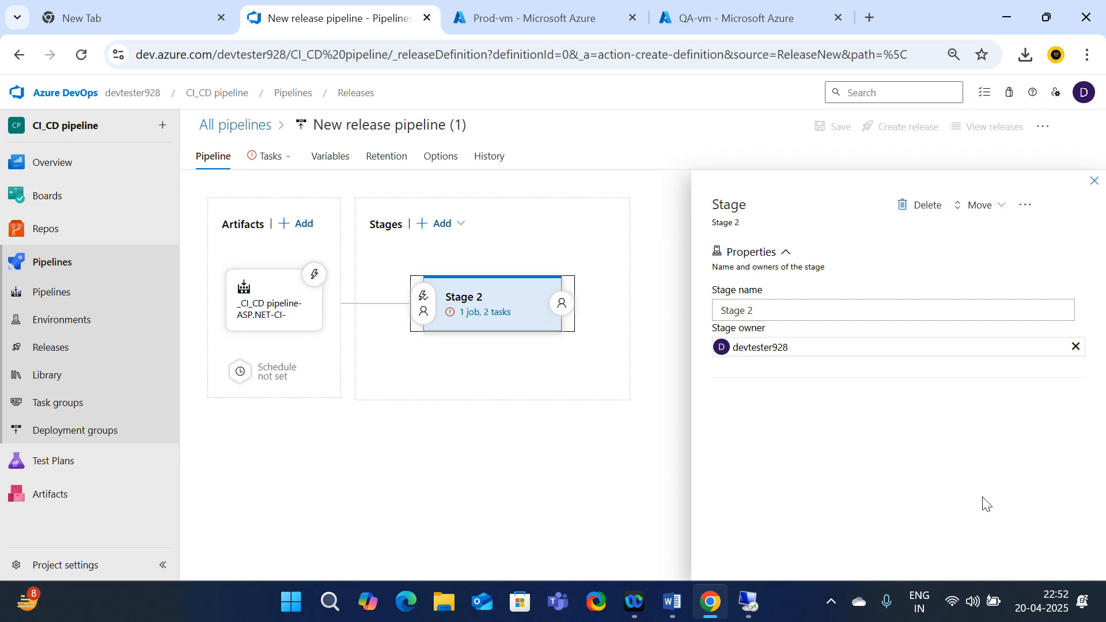
{"action": "left_click", "coordinate": [470, 316]}
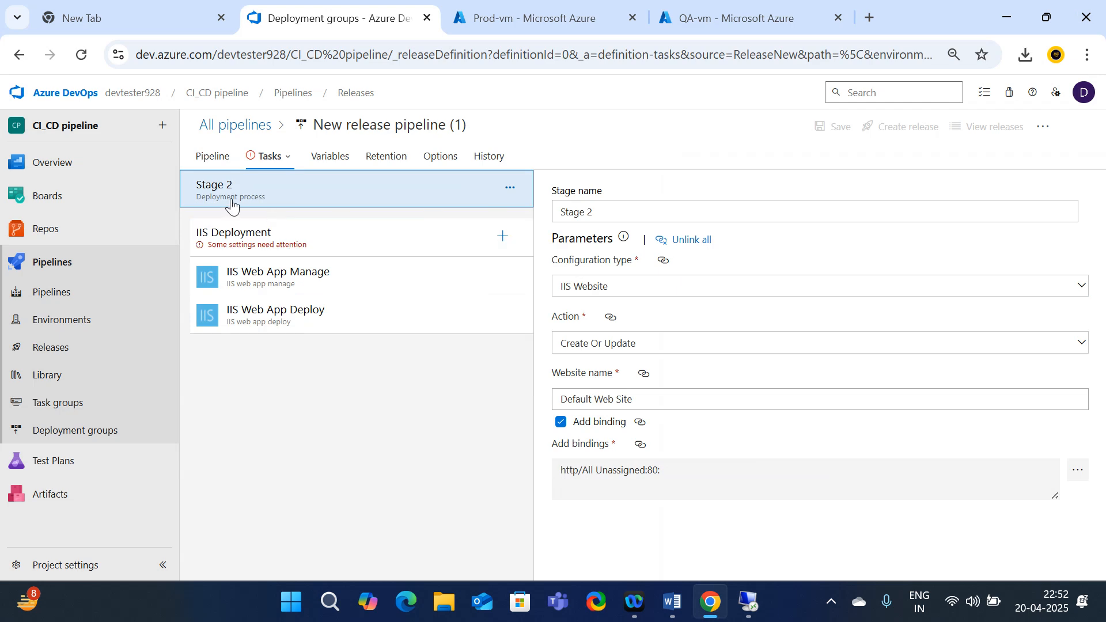
Rename the stage to Dev_stage
{"action": "left_click", "coordinate": [612, 219]}
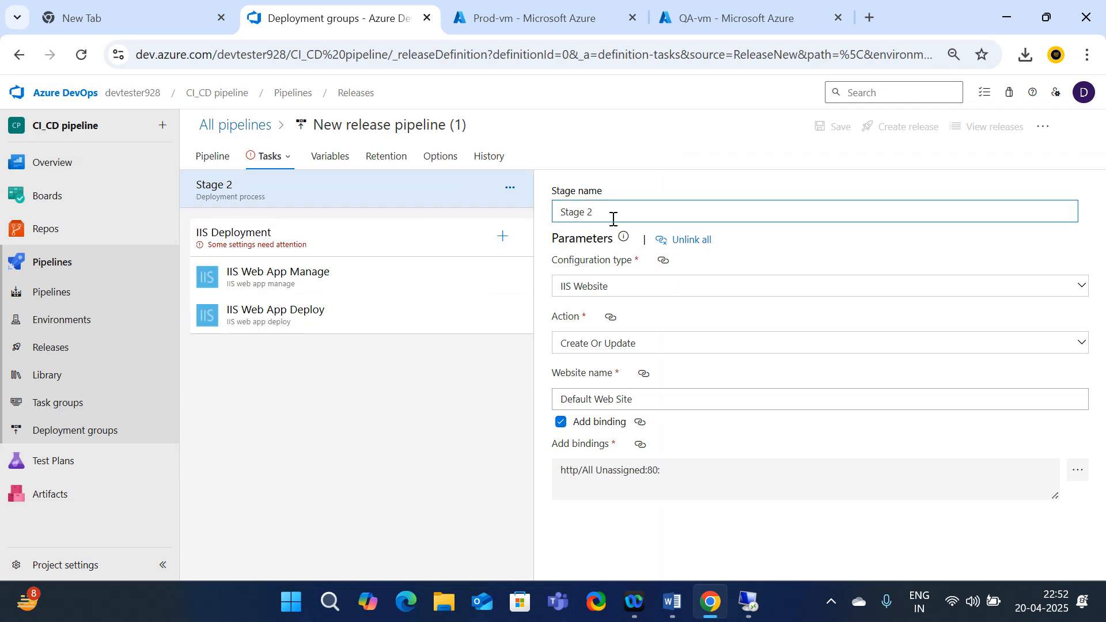
{"action": "key", "text": "BackSpace"}
{"action": "key", "text": "BackSpace"}
{"action": "key", "text": "BackSpace"}
{"action": "key", "text": "BackSpace"}
{"action": "key", "text": "BackSpace"}
{"action": "key", "text": "BackSpace"}
{"action": "key", "text": "BackSpace"}
{"action": "type", "text": "D"}
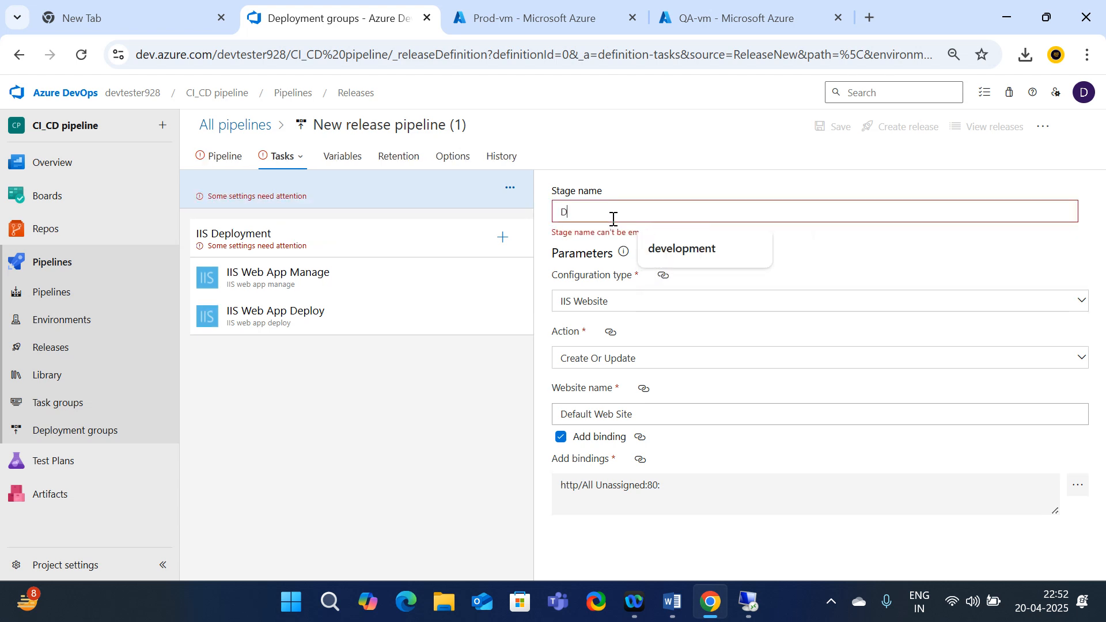
{"action": "type", "text": "ev"}
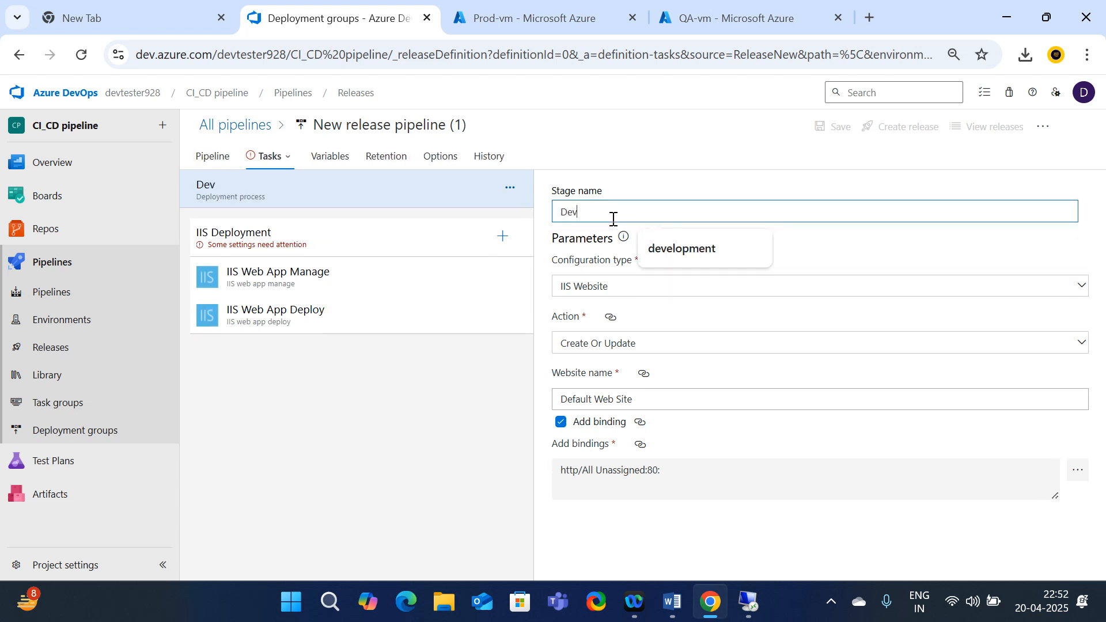
{"action": "type", "text": "_stah"}
{"action": "key", "text": "BackSpace"}
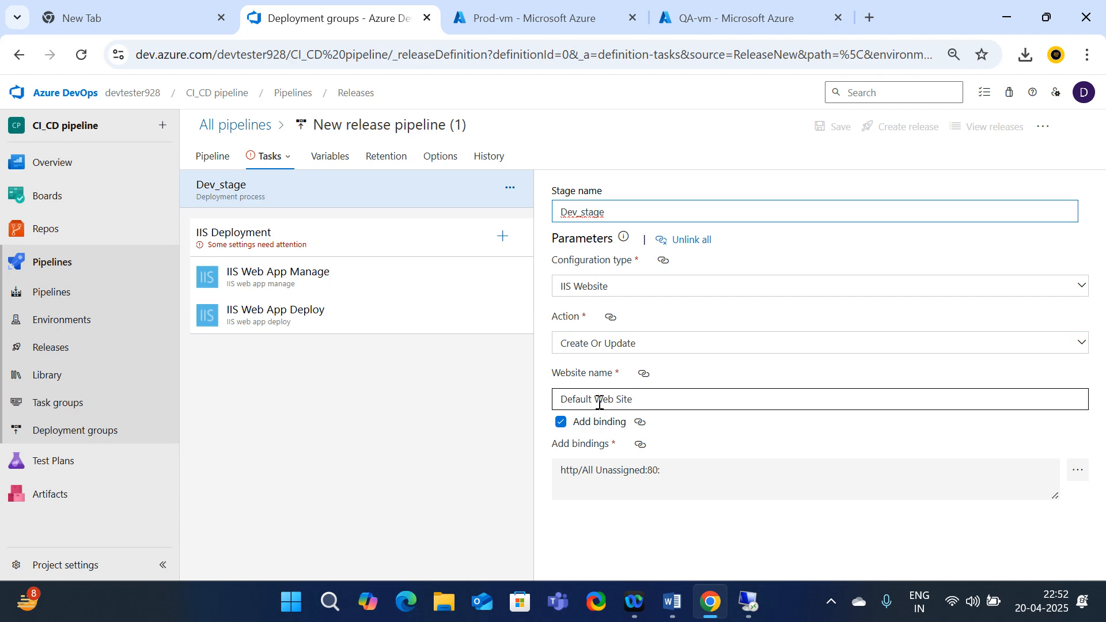
Replace the IIS website name with a new one
{"action": "left_click_drag", "start_coordinate": [688, 397], "coordinate": [541, 395]}
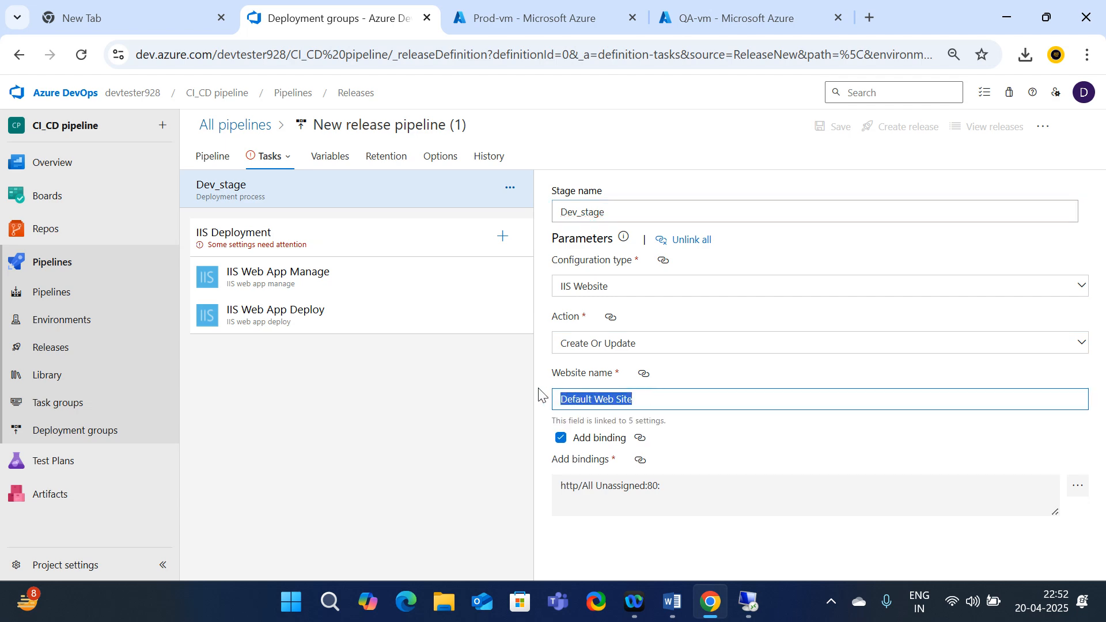
{"action": "type", "text": "suneel cloud it tech"}
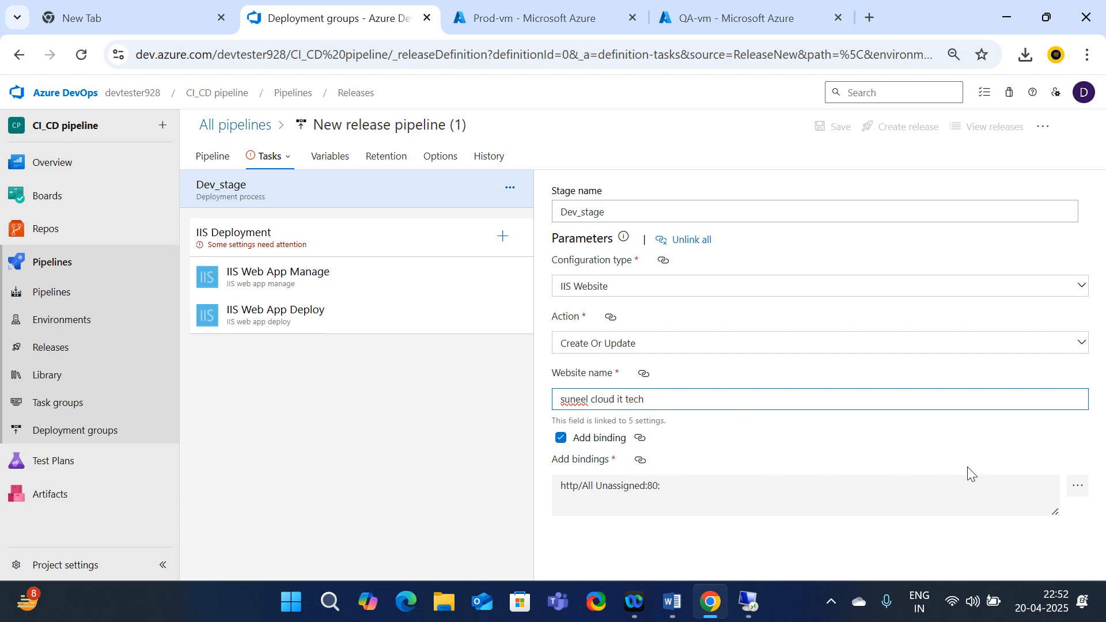
{"action": "left_click", "coordinate": [1079, 490]}
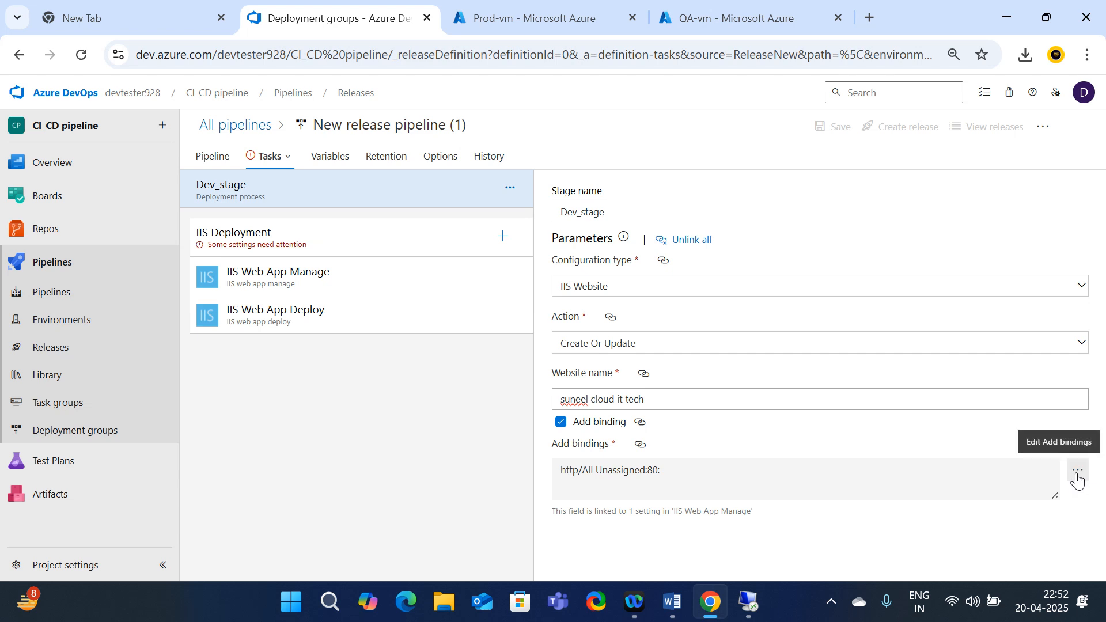
Replace the default website binding with an http binding on All Unassigned, port 81
{"action": "left_click", "coordinate": [1077, 476]}
{"action": "left_click", "coordinate": [712, 175]}
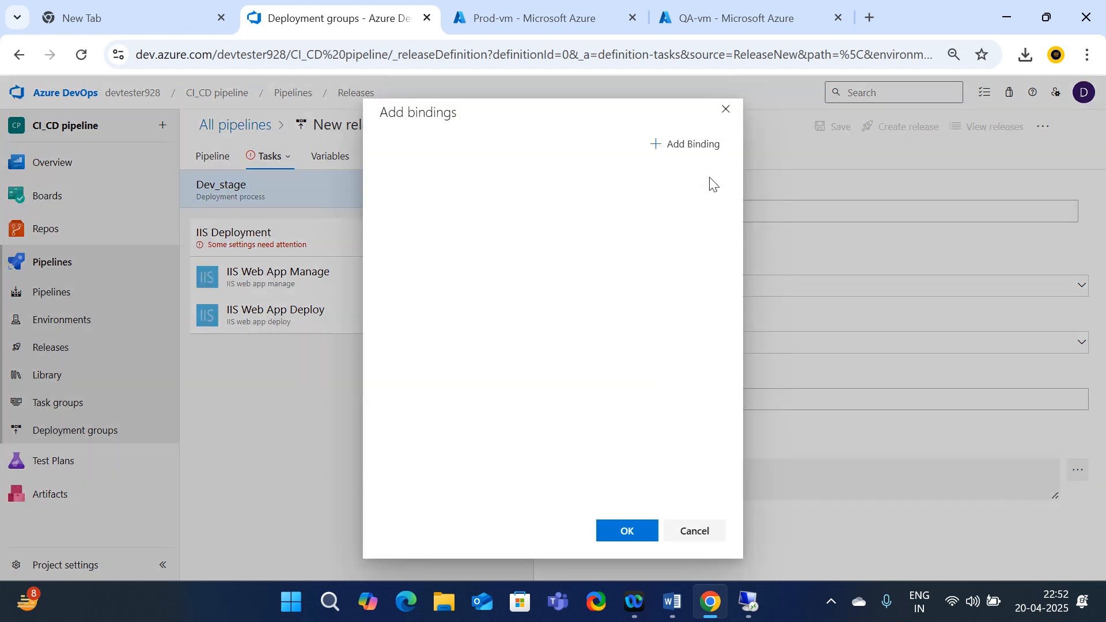
{"action": "left_click", "coordinate": [695, 151]}
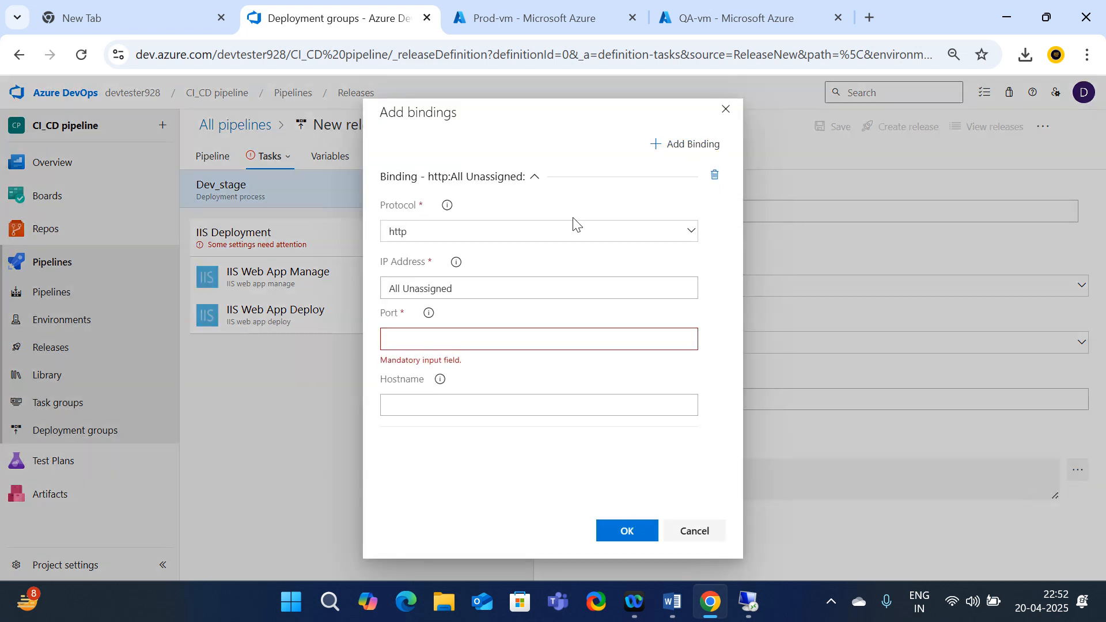
{"action": "left_click", "coordinate": [413, 344]}
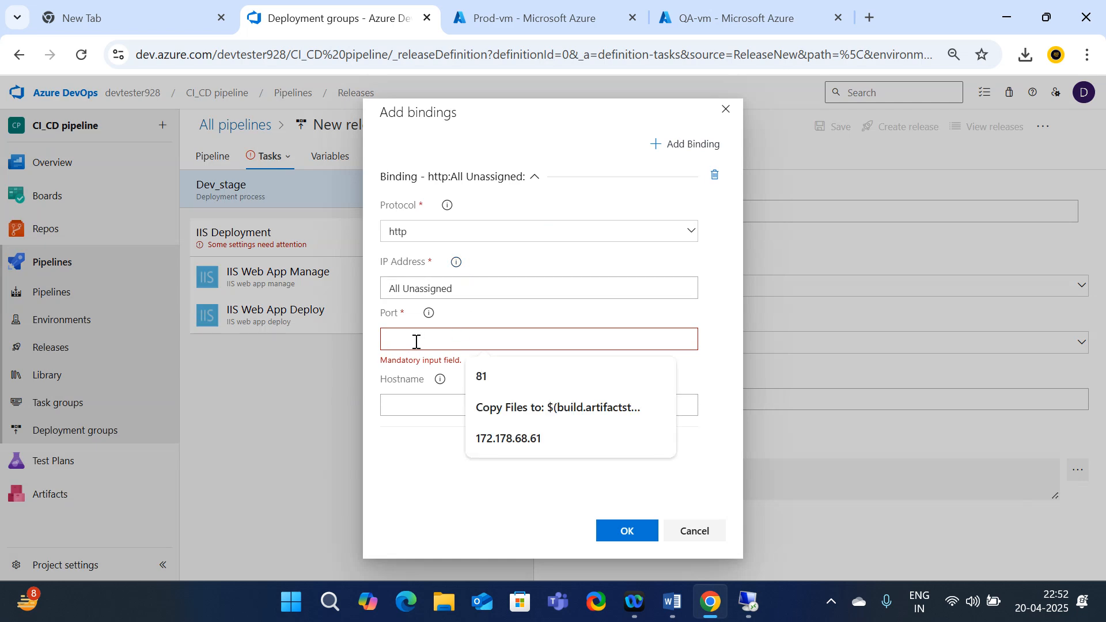
{"action": "type", "text": "81"}
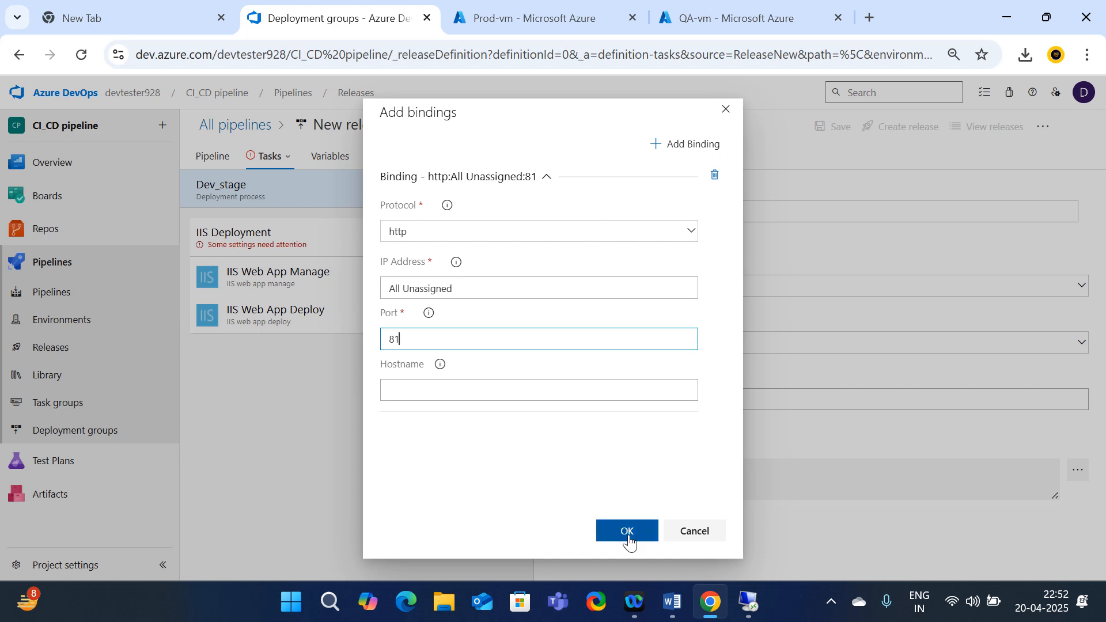
{"action": "left_click", "coordinate": [629, 540]}
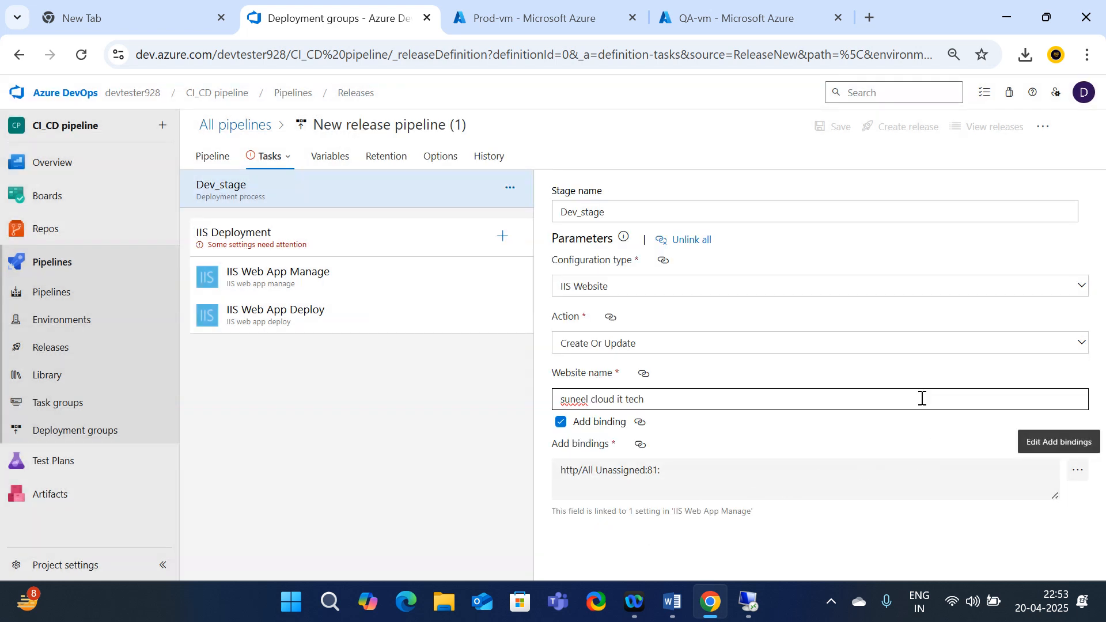
Target the IIS Deployment job at the Dev_DG deployment group
{"action": "left_click", "coordinate": [260, 247]}
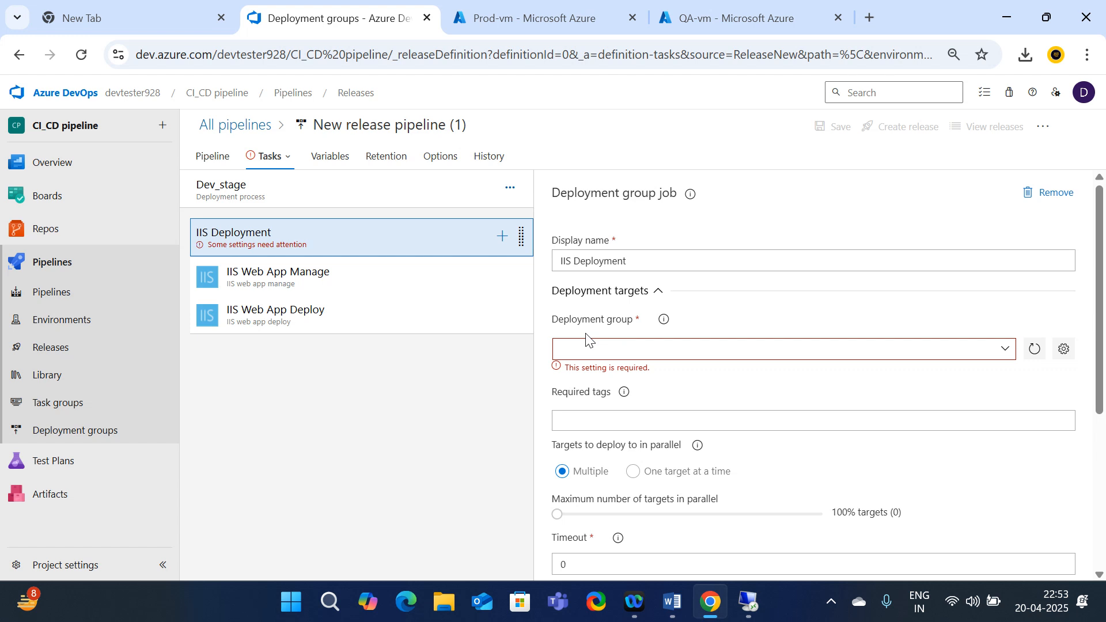
{"action": "left_click", "coordinate": [1006, 350]}
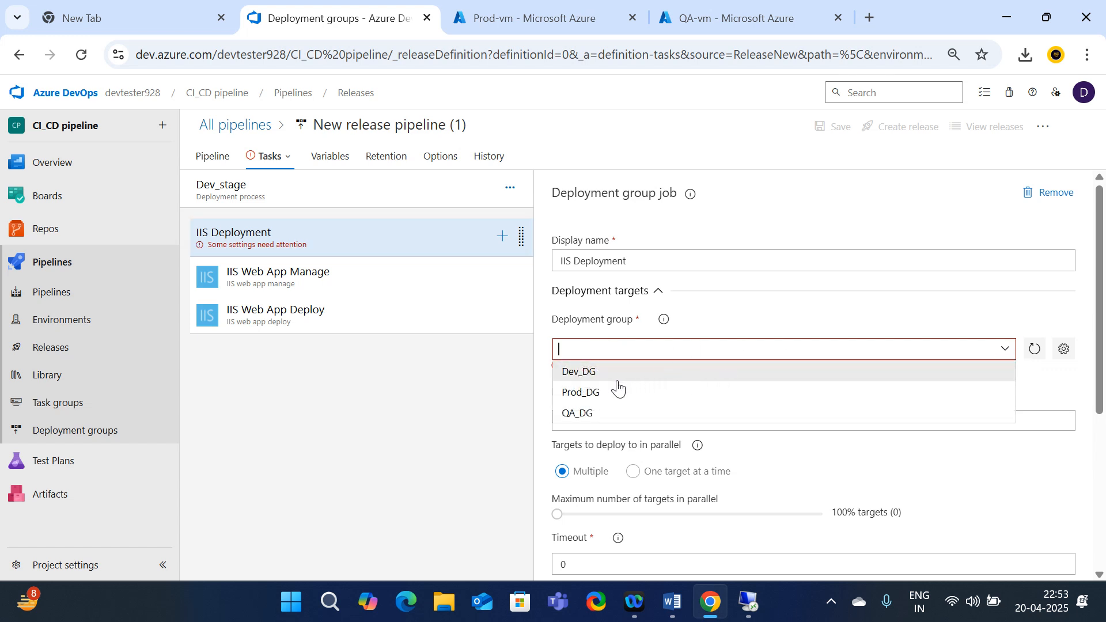
{"action": "left_click", "coordinate": [599, 378]}
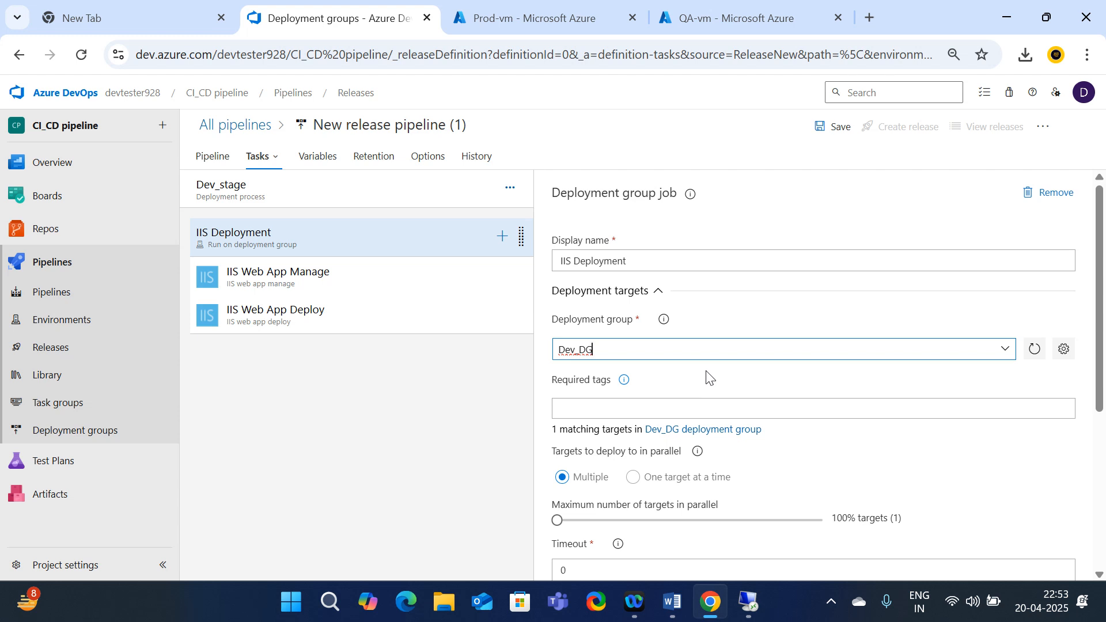
Set the job timeout and job cancel timeout both to 15 minutes
{"action": "scroll", "coordinate": [710, 394], "scroll_direction": "down", "scroll_amount": 3}
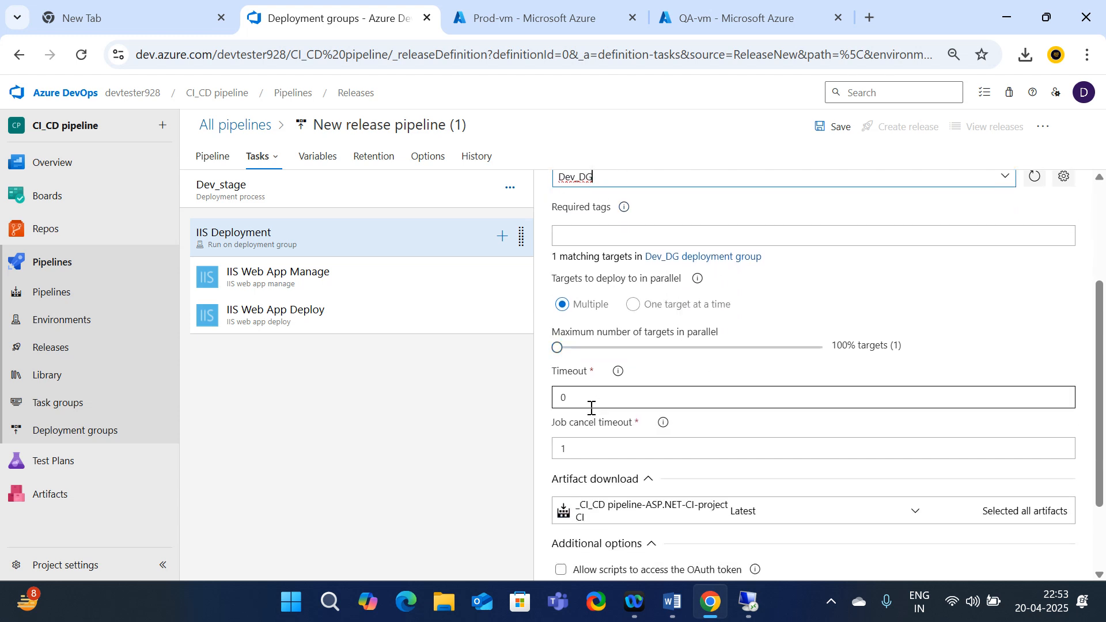
{"action": "left_click", "coordinate": [591, 408]}
{"action": "type", "text": "15"}
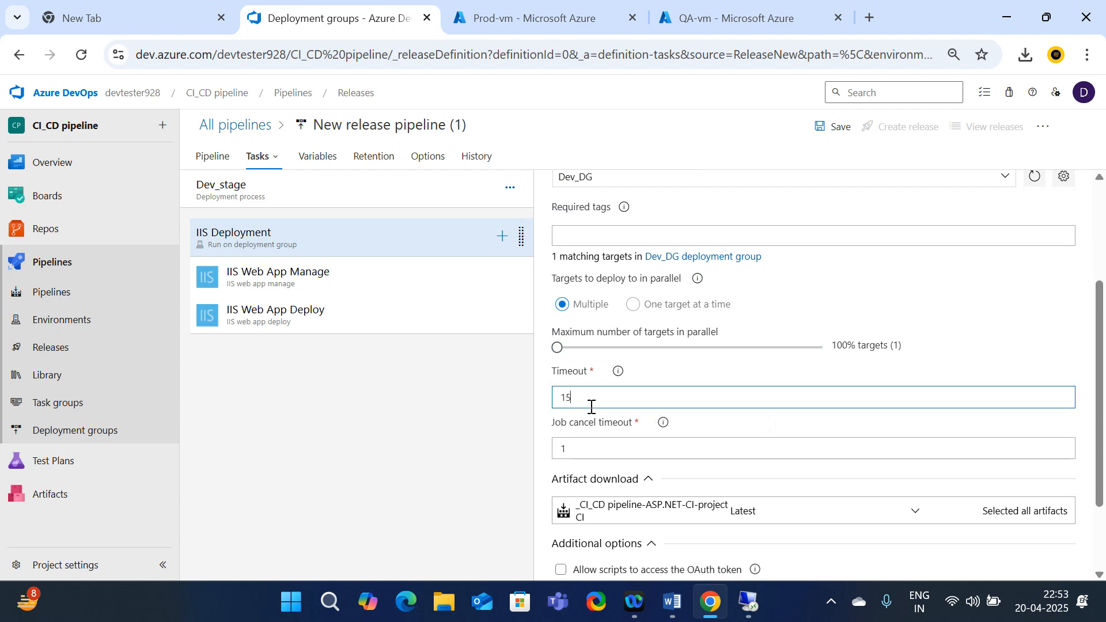
{"action": "left_click", "coordinate": [581, 451]}
{"action": "left_click", "coordinate": [581, 451]}
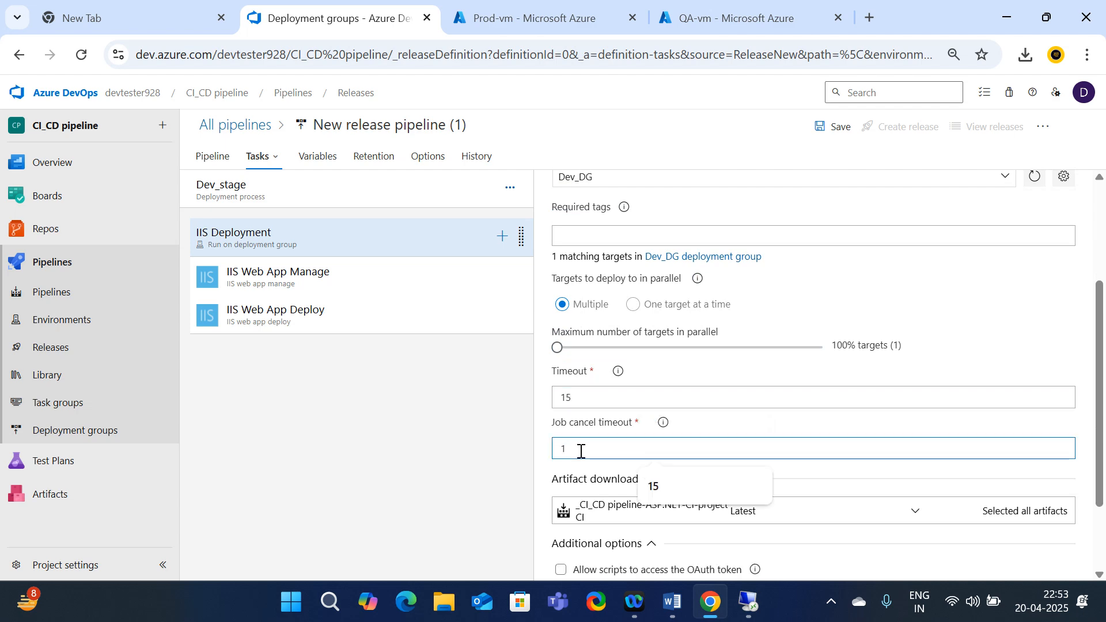
{"action": "key", "text": "BackSpace"}
{"action": "type", "text": "1"}
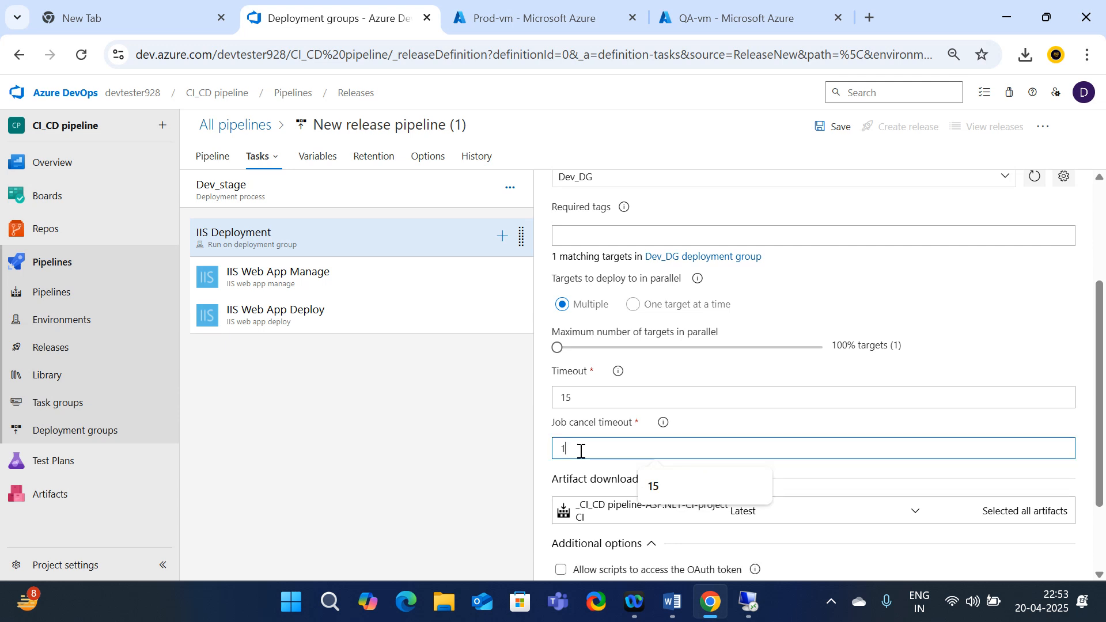
{"action": "type", "text": "5"}
Allow scripts to access the OAuth token for the IIS Deployment job
{"action": "scroll", "coordinate": [605, 487], "scroll_direction": "down", "scroll_amount": 2}
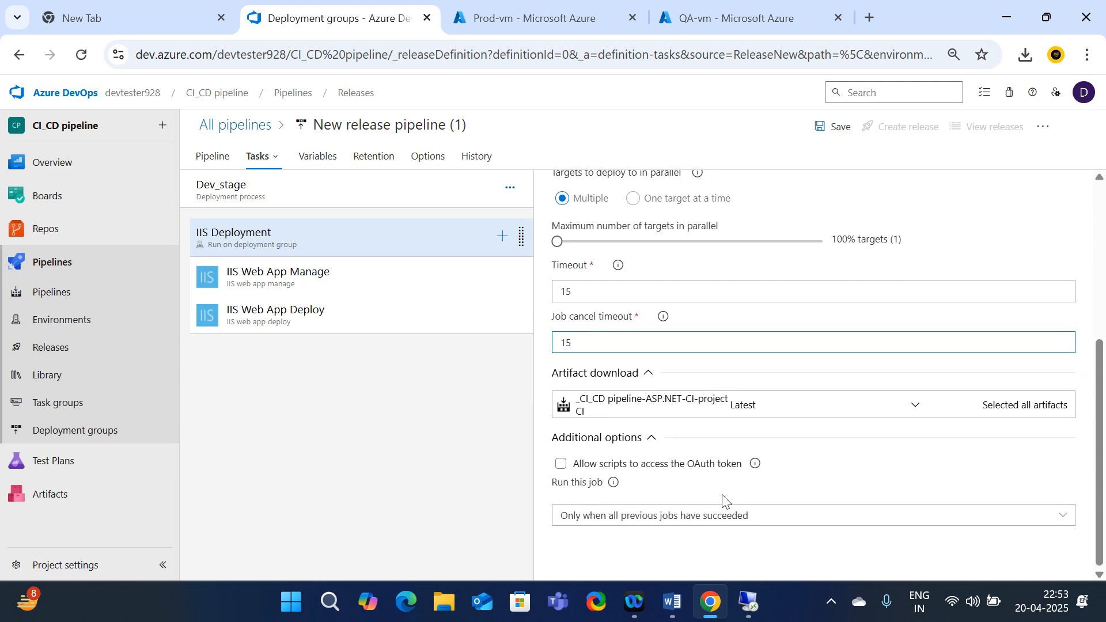
{"action": "left_click", "coordinate": [561, 464]}
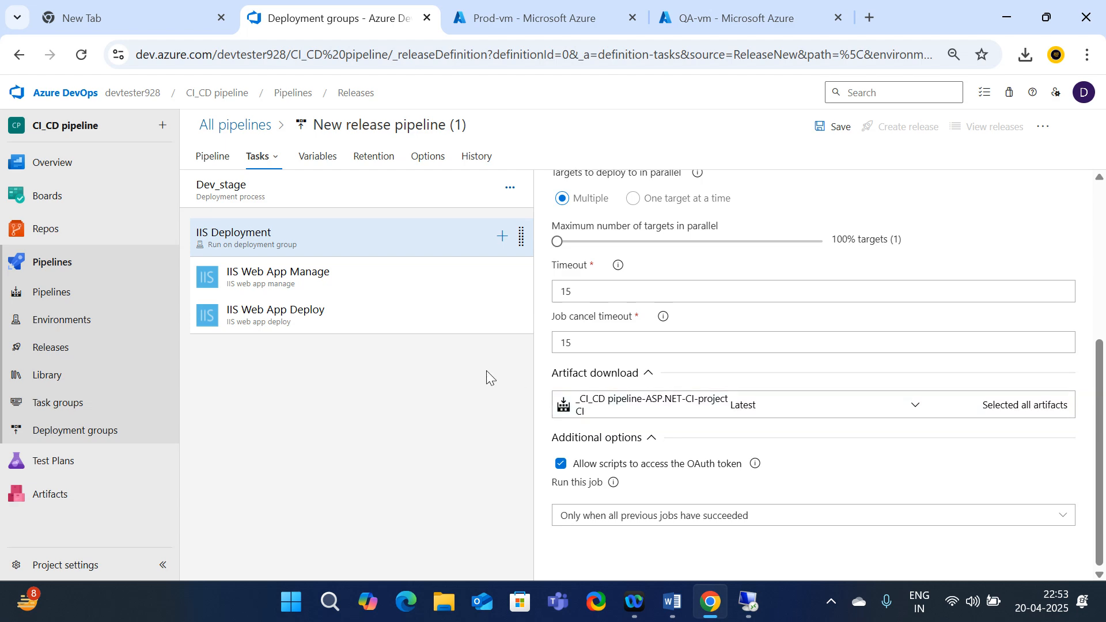
{"action": "scroll", "coordinate": [825, 452], "scroll_direction": "up", "scroll_amount": 5}
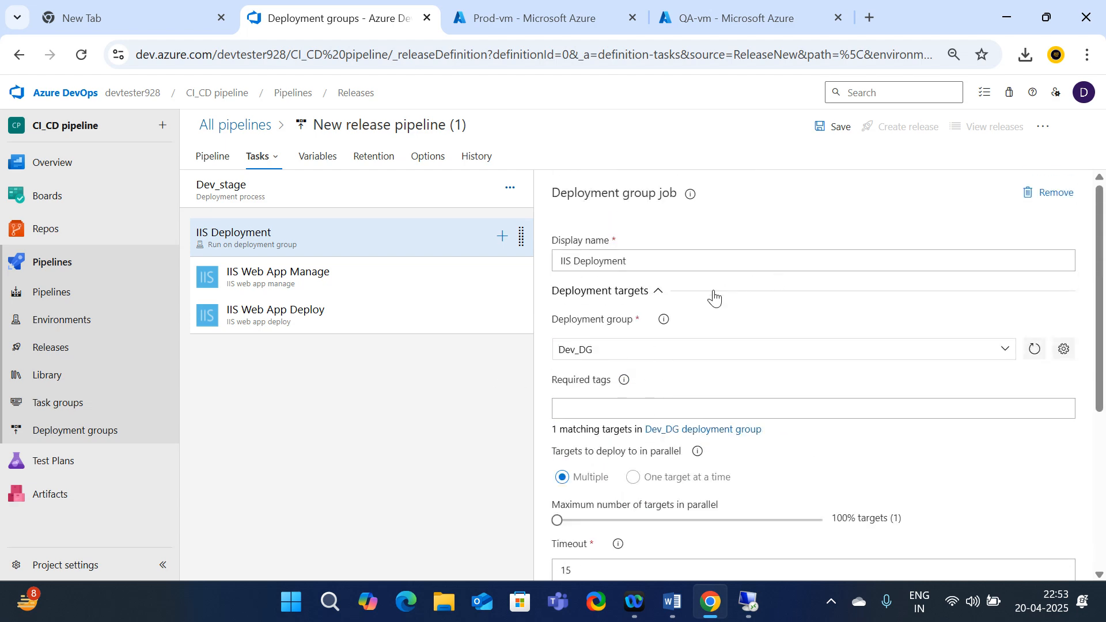
{"action": "scroll", "coordinate": [683, 363], "scroll_direction": "down", "scroll_amount": 2}
{"action": "scroll", "coordinate": [684, 368], "scroll_direction": "down", "scroll_amount": 3}
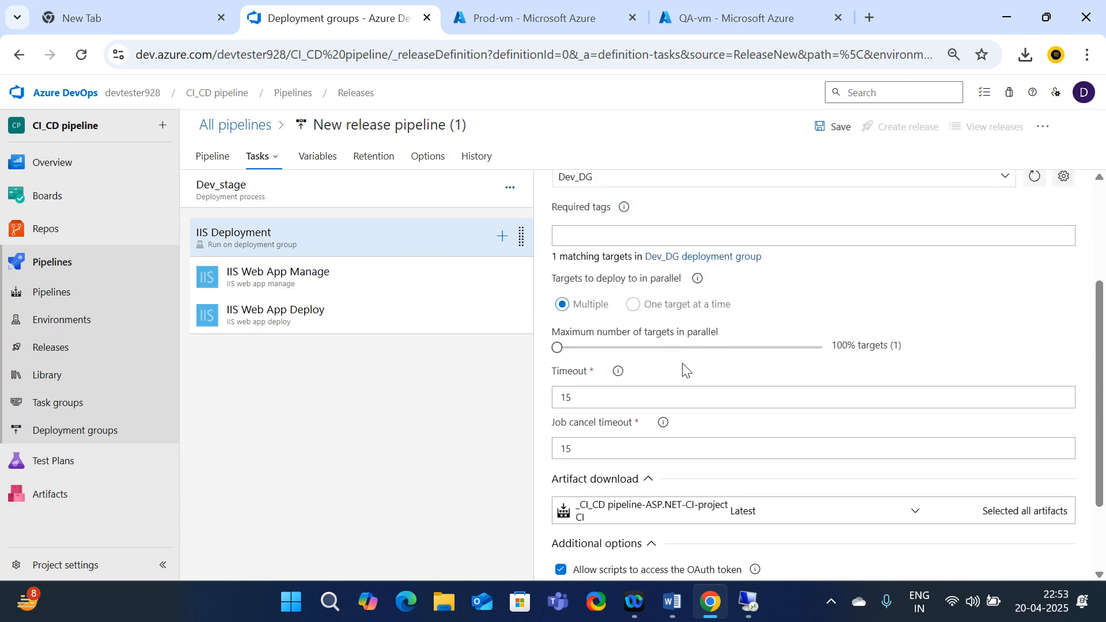
{"action": "left_click", "coordinate": [316, 292]}
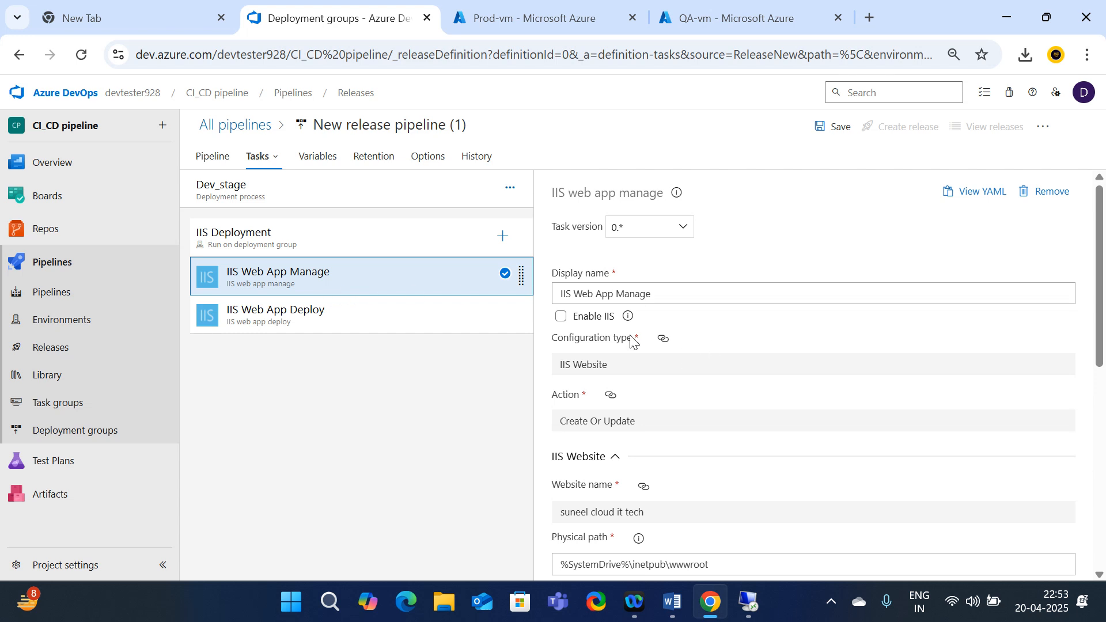
Tick Enable IIS on the IIS Web App Manage task, save the pipeline, and return to Releases
{"action": "left_click", "coordinate": [560, 317]}
{"action": "scroll", "coordinate": [727, 398], "scroll_direction": "down", "scroll_amount": 8}
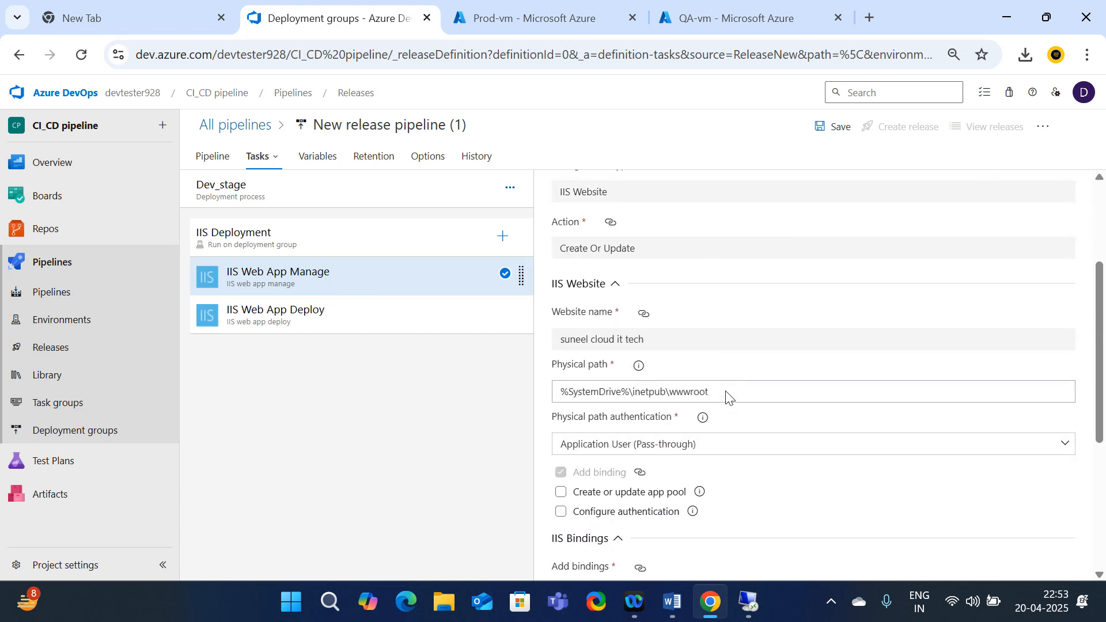
{"action": "left_click", "coordinate": [825, 130]}
{"action": "left_click", "coordinate": [616, 412]}
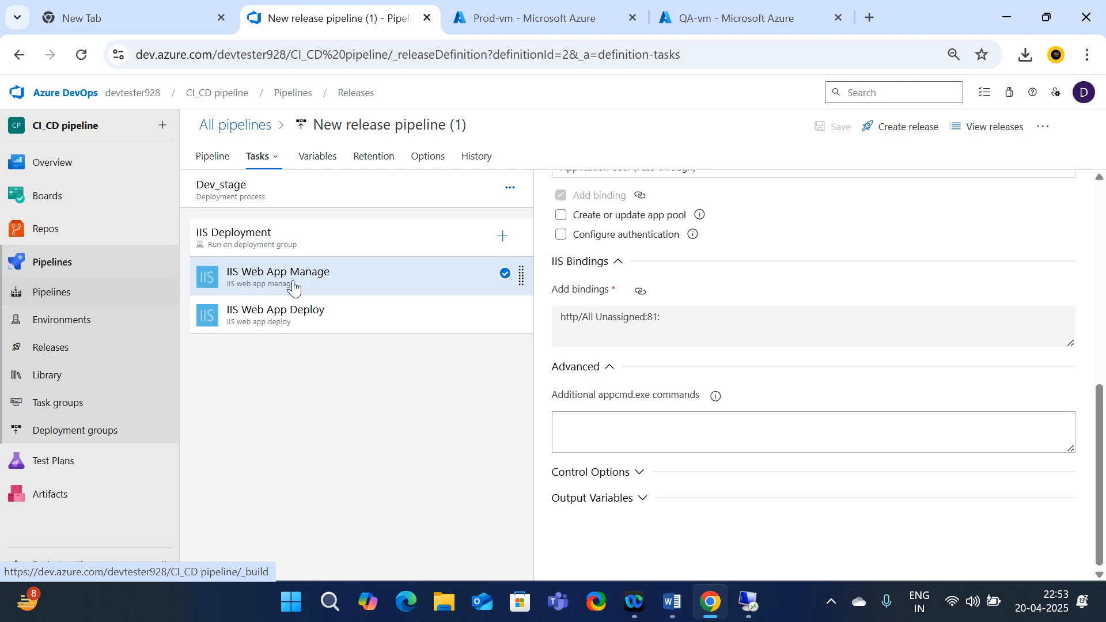
{"action": "left_click", "coordinate": [51, 353]}
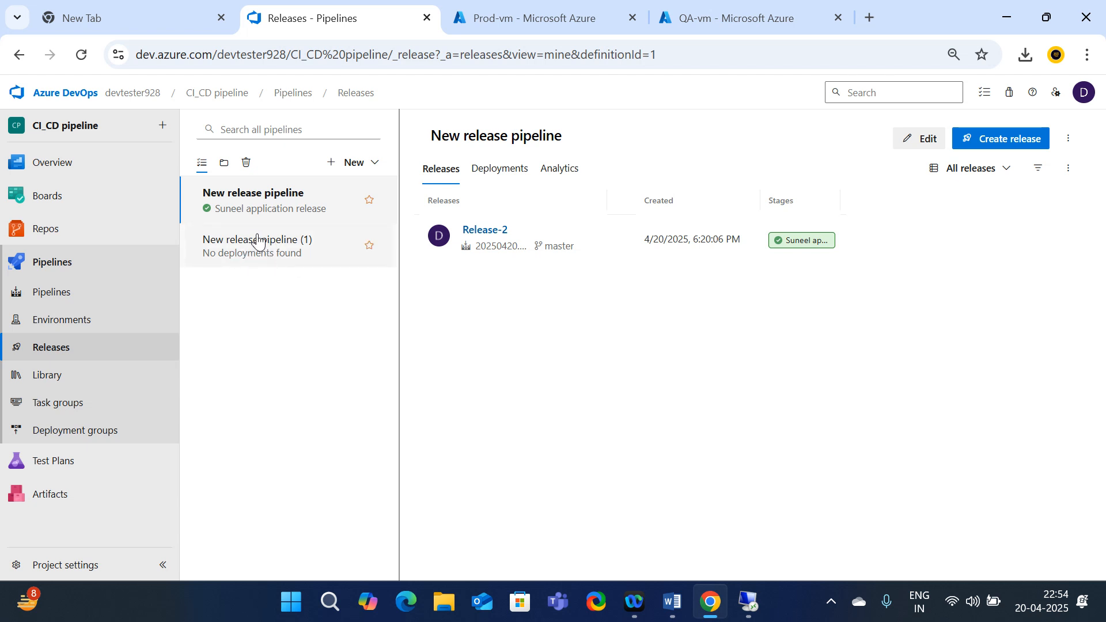
Open New release pipeline (1) for editing and browse the add-stage options without adding one
{"action": "left_click", "coordinate": [238, 247]}
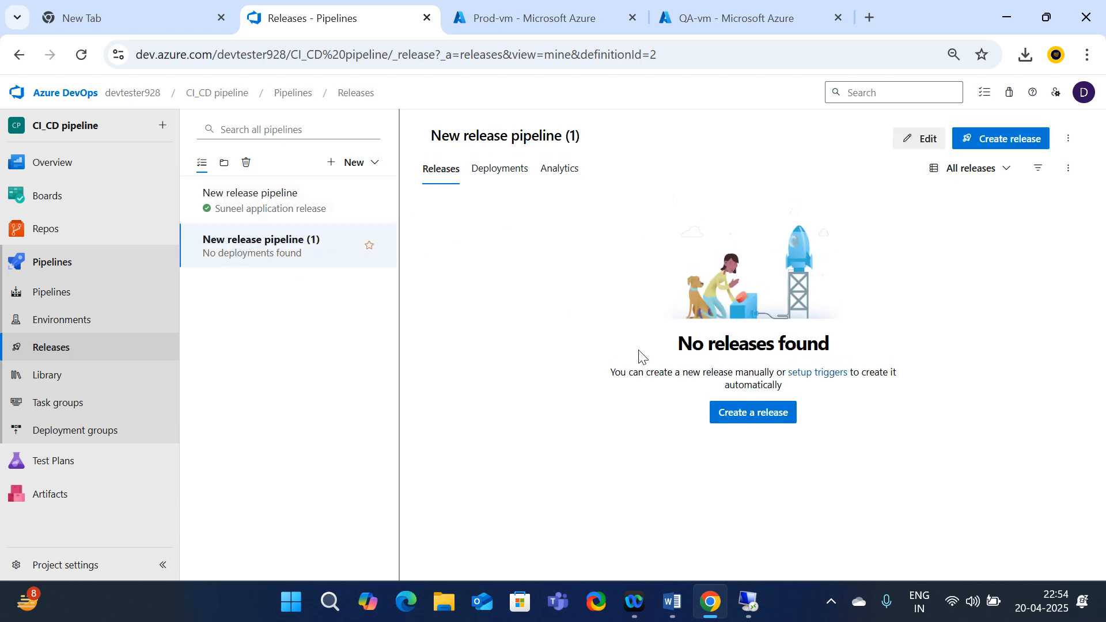
{"action": "left_click", "coordinate": [913, 143]}
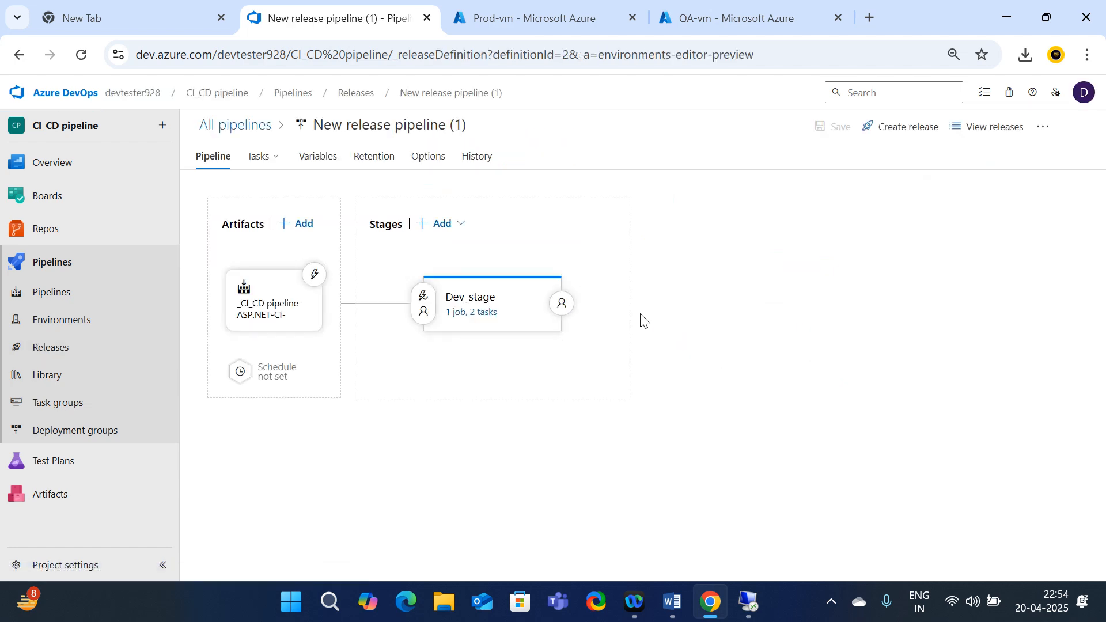
{"action": "mouse_move", "coordinate": [486, 319]}
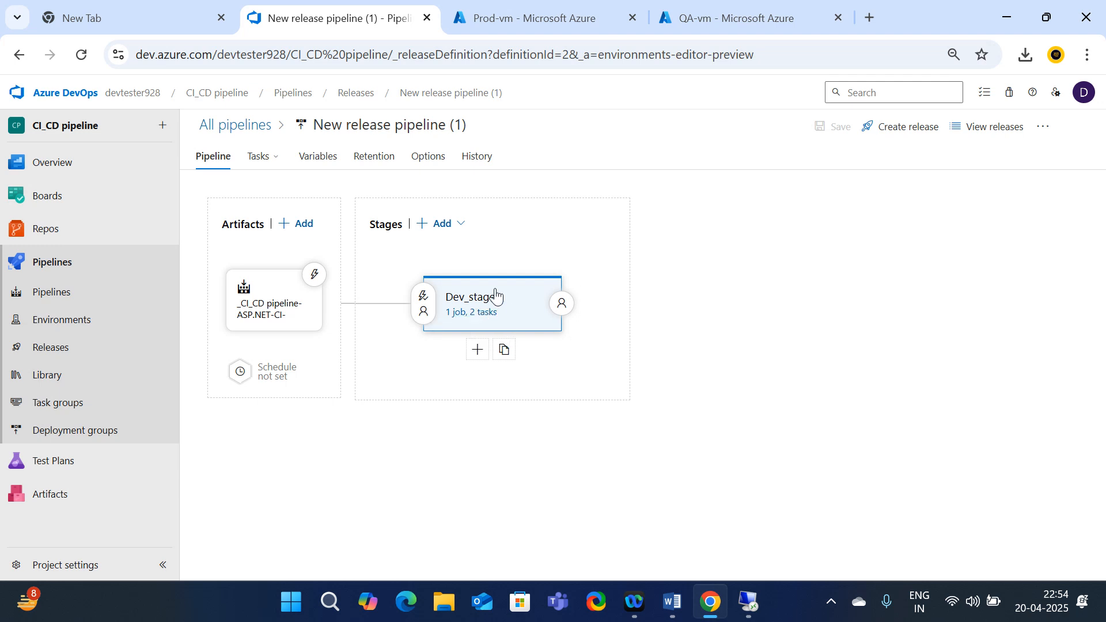
{"action": "left_click", "coordinate": [460, 224]}
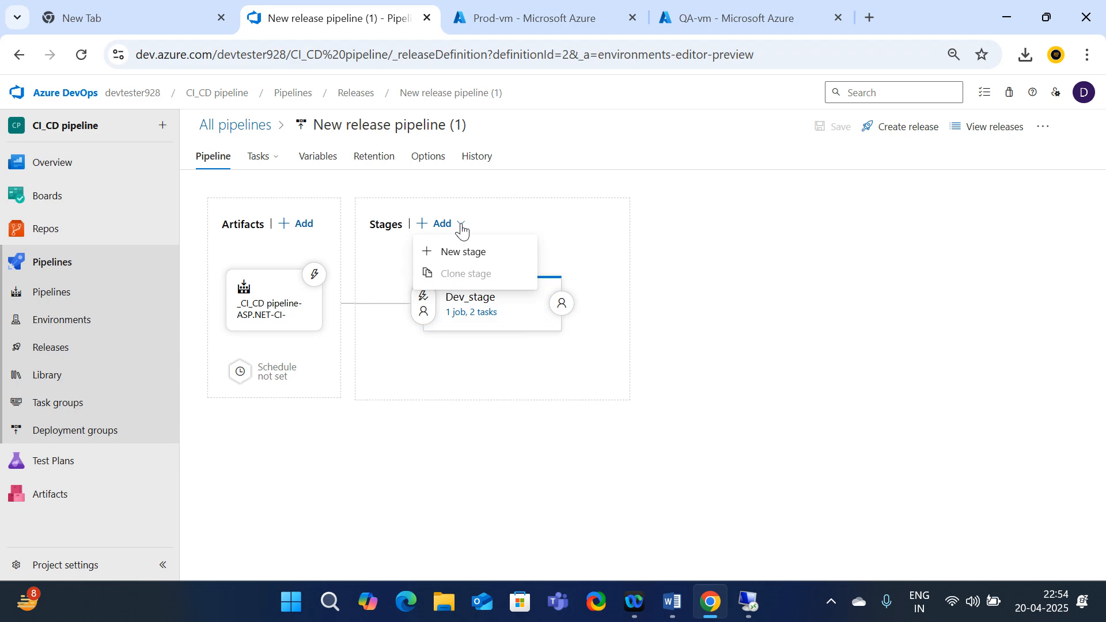
{"action": "left_click", "coordinate": [588, 211]}
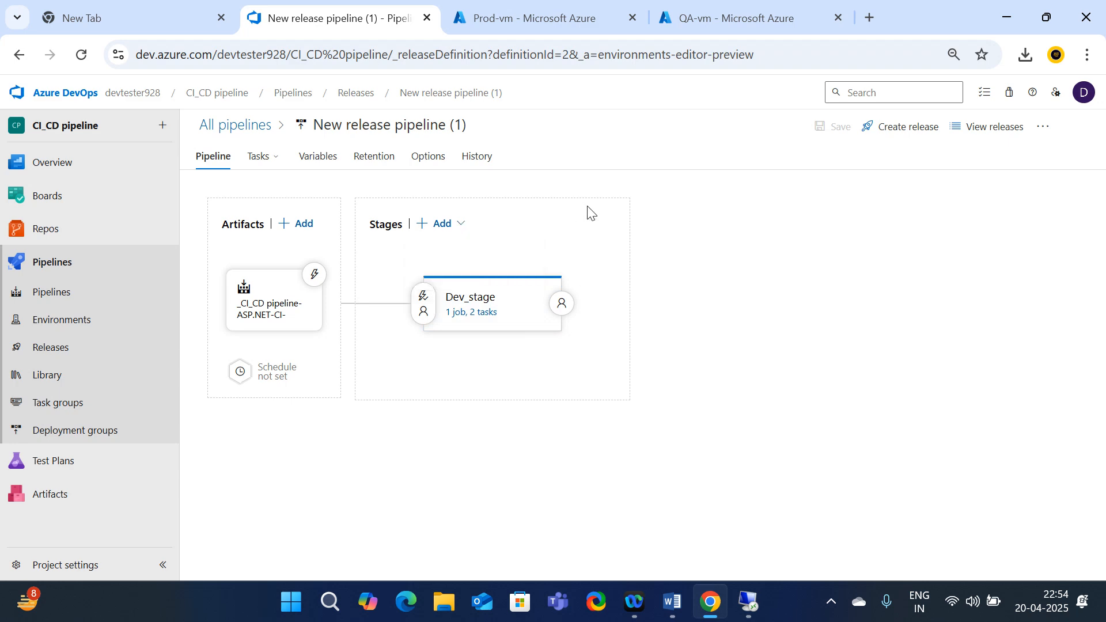
{"action": "left_click", "coordinate": [461, 224]}
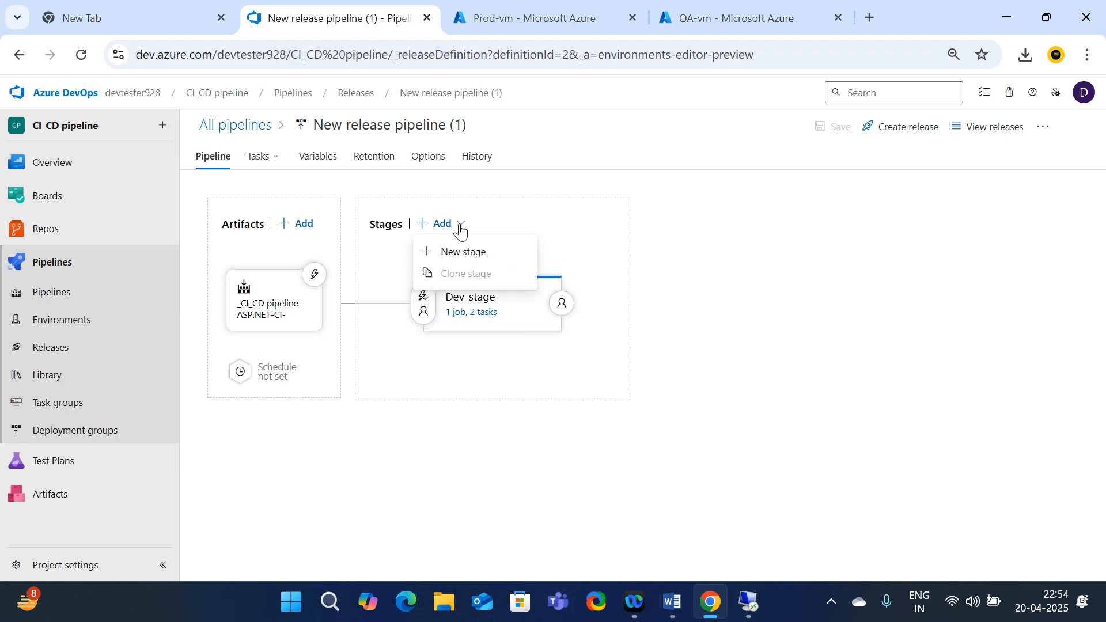
{"action": "left_click", "coordinate": [551, 404]}
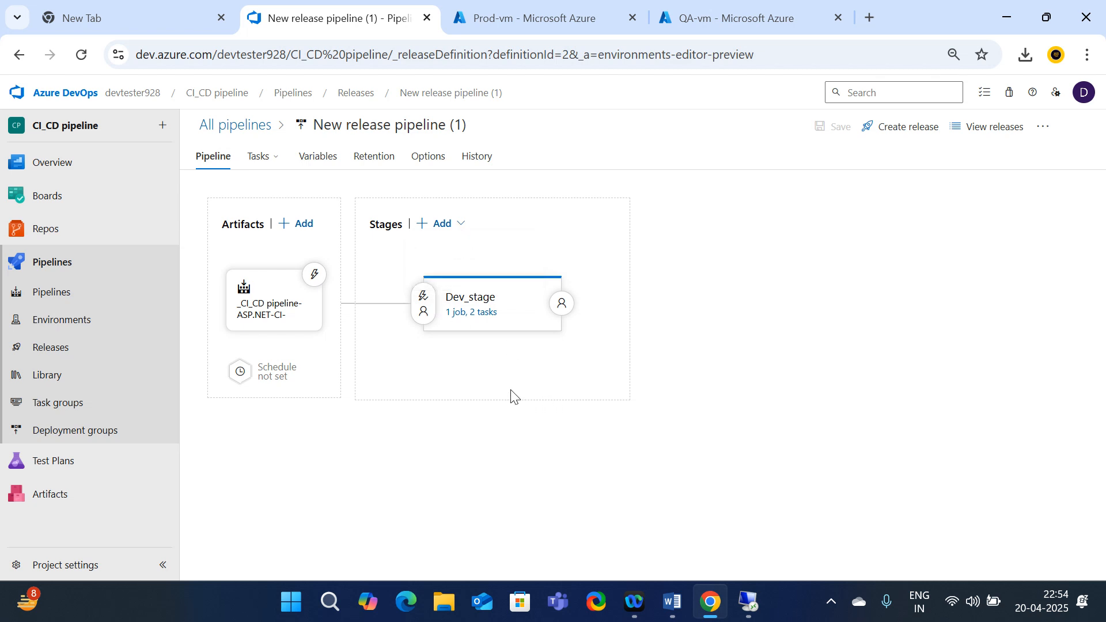
Open Dev_stage's job and tasks, then start creating a new release of the pipeline
{"action": "left_click", "coordinate": [465, 304]}
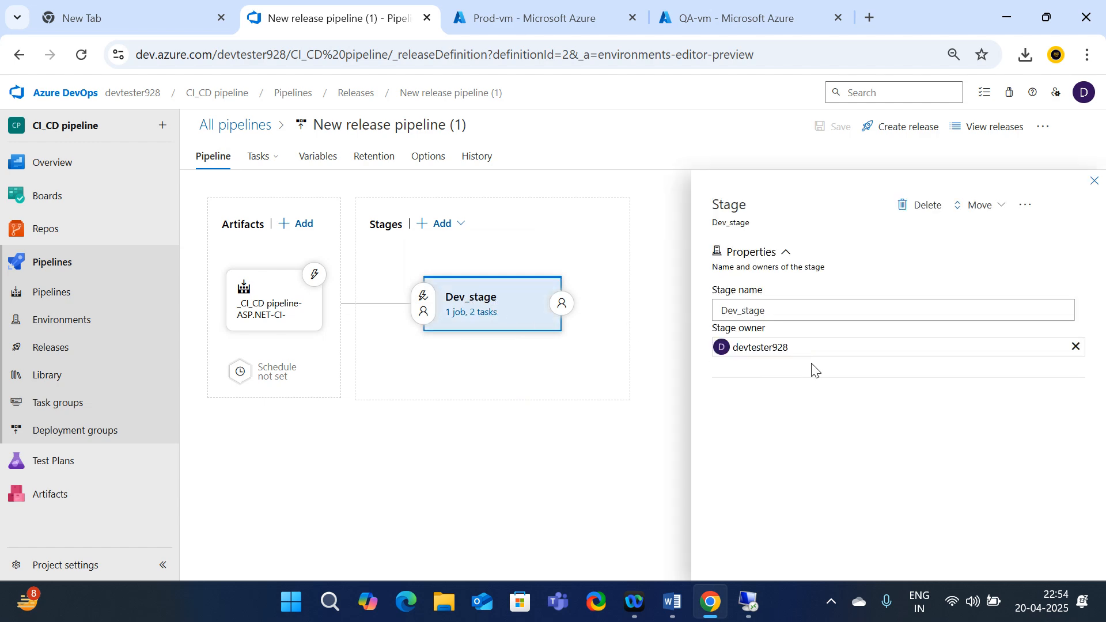
{"action": "left_click", "coordinate": [471, 313]}
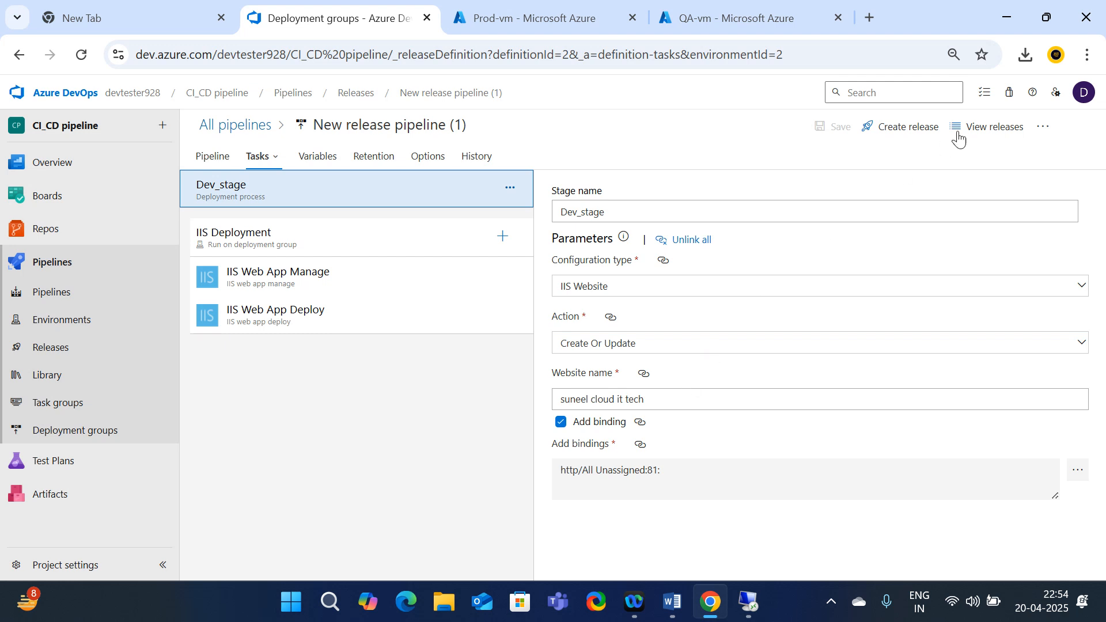
{"action": "left_click", "coordinate": [908, 128]}
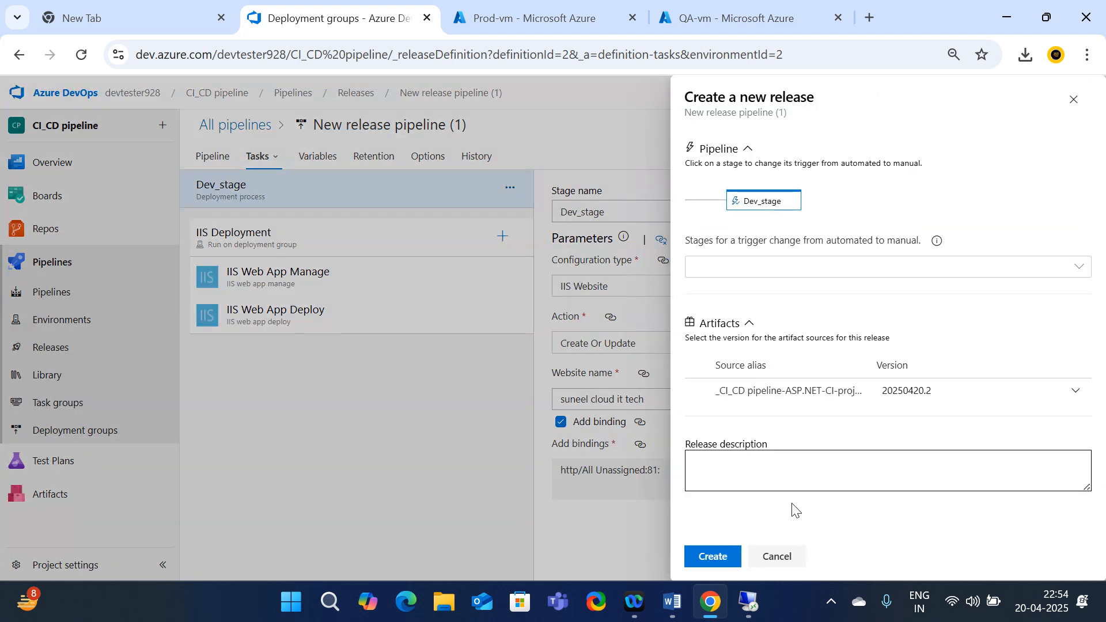
Create Release-1 with the description 'deploy to dev stage', then go back to the Releases list
{"action": "left_click", "coordinate": [734, 468]}
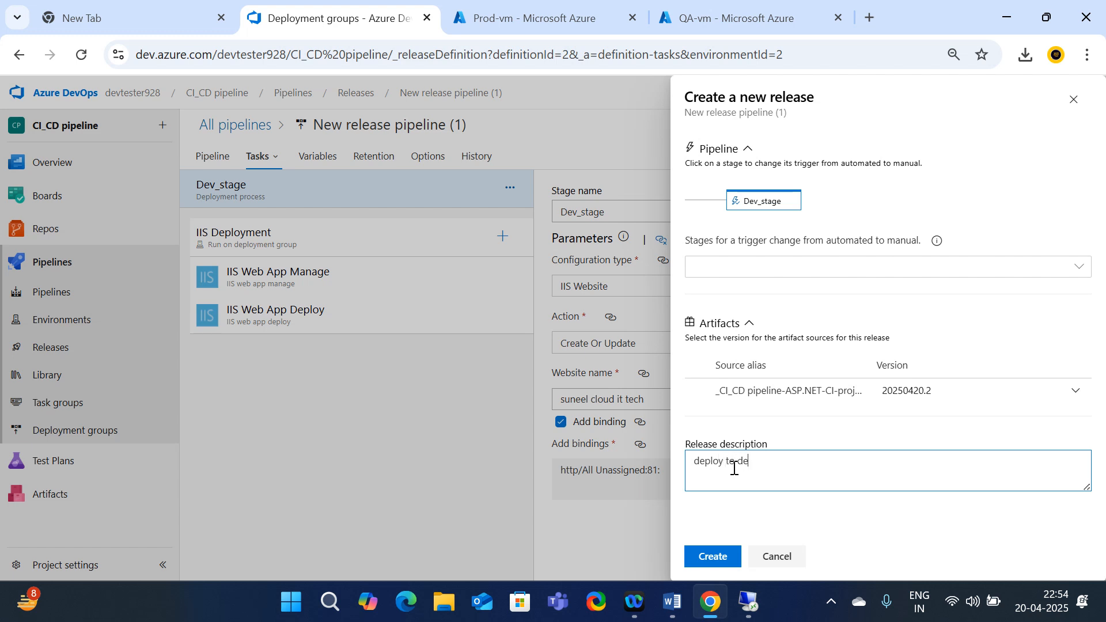
{"action": "type", "text": "deploy to dev stage"}
{"action": "left_click", "coordinate": [717, 560]}
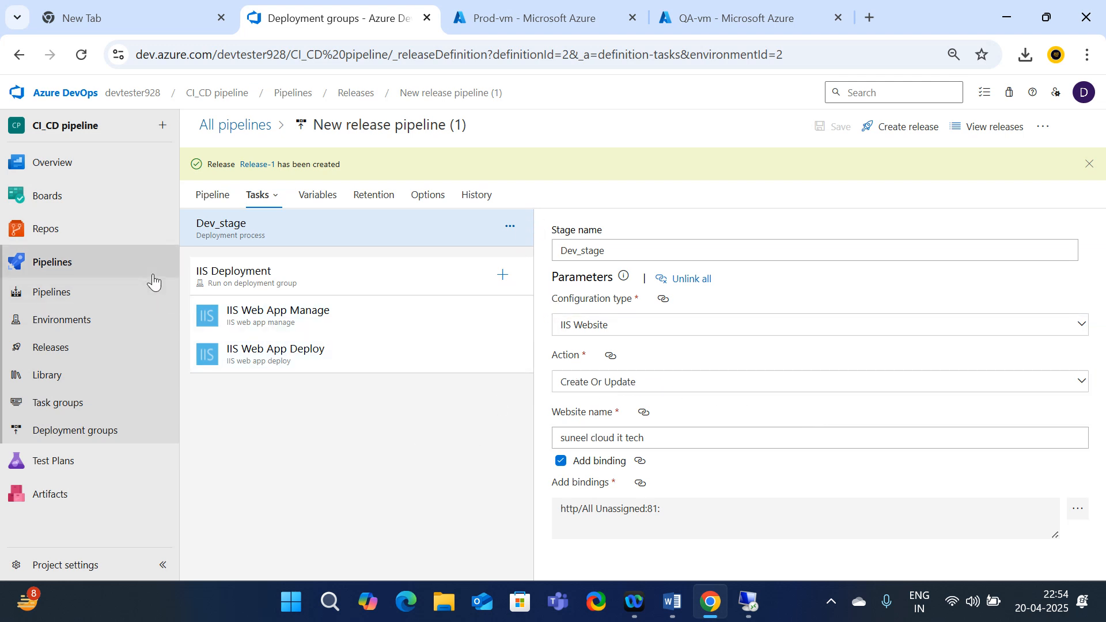
{"action": "left_click", "coordinate": [49, 351]}
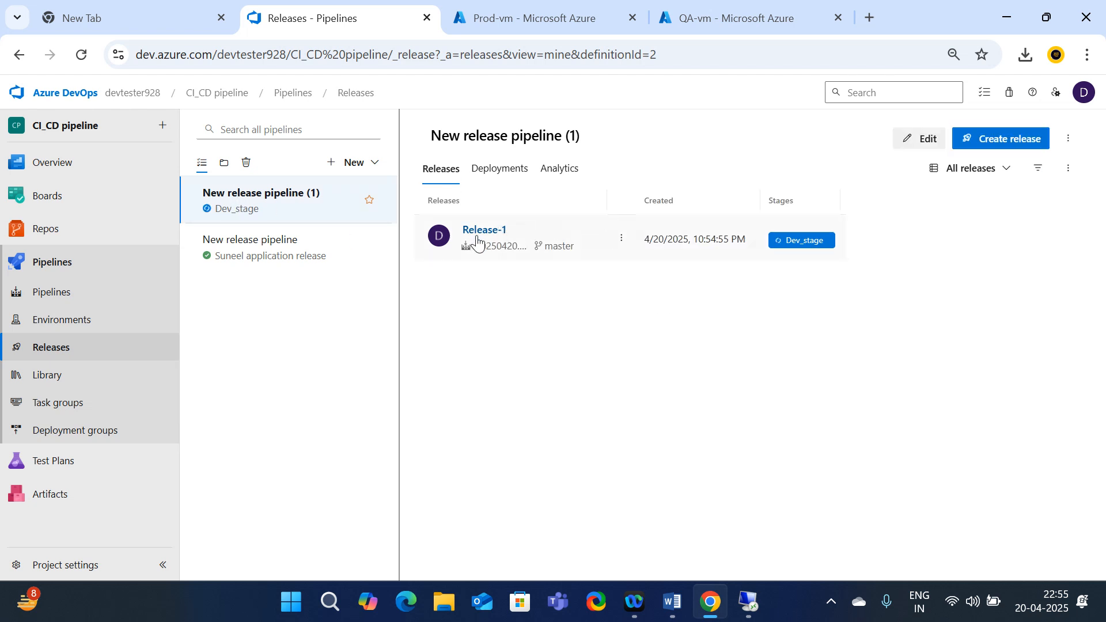
Edit the pipeline, add a new stage after Dev_stage, then discard it
{"action": "left_click", "coordinate": [924, 140]}
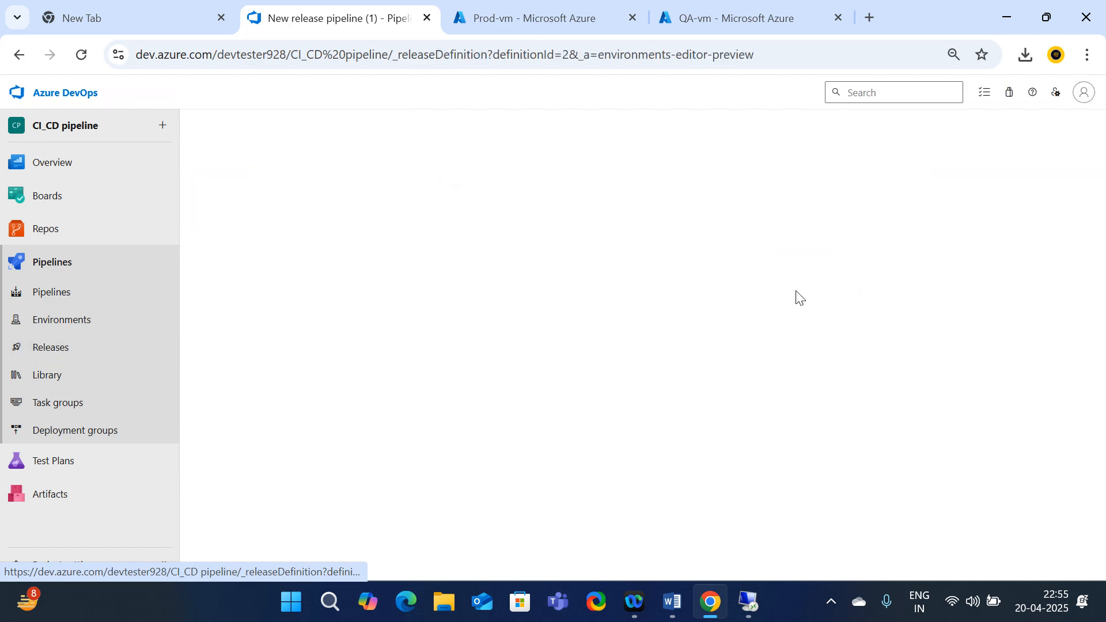
{"action": "left_click", "coordinate": [459, 226]}
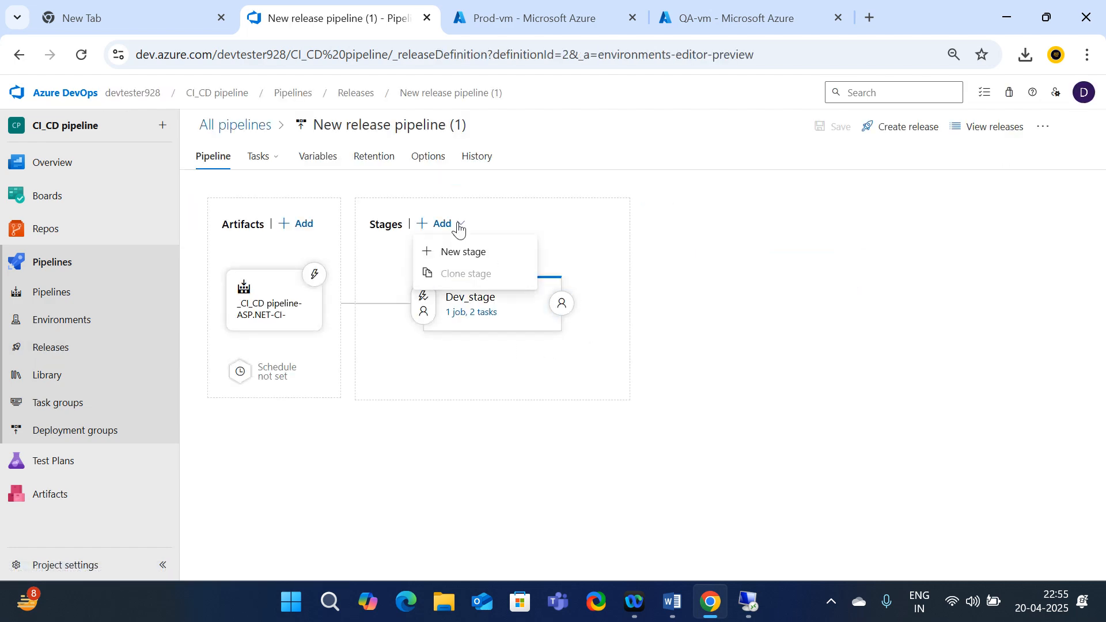
{"action": "left_click", "coordinate": [455, 449]}
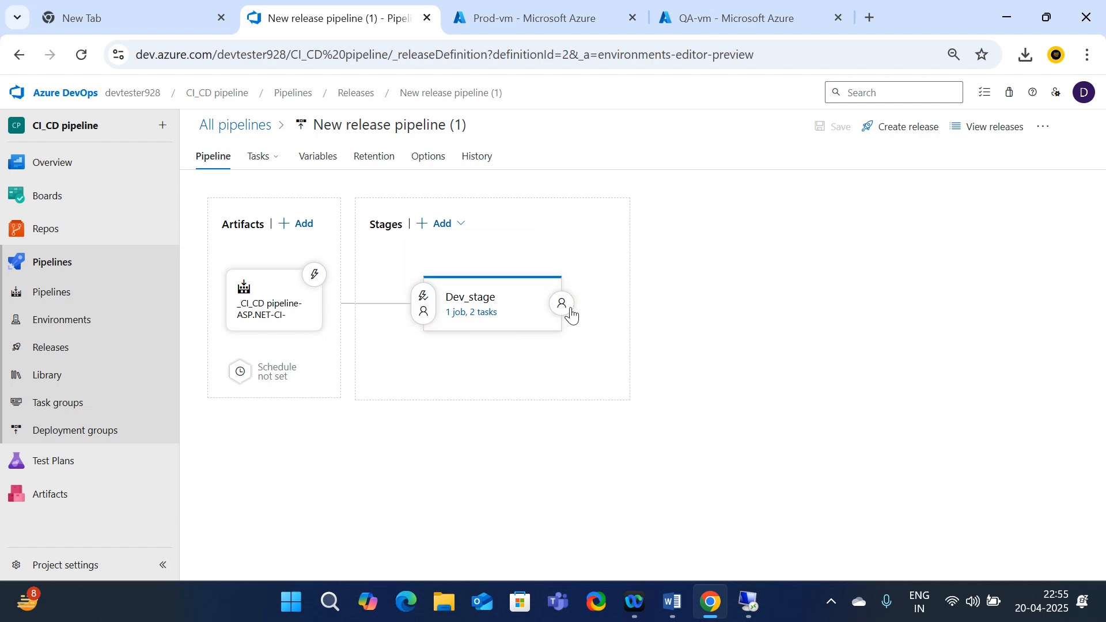
{"action": "left_click", "coordinate": [476, 351]}
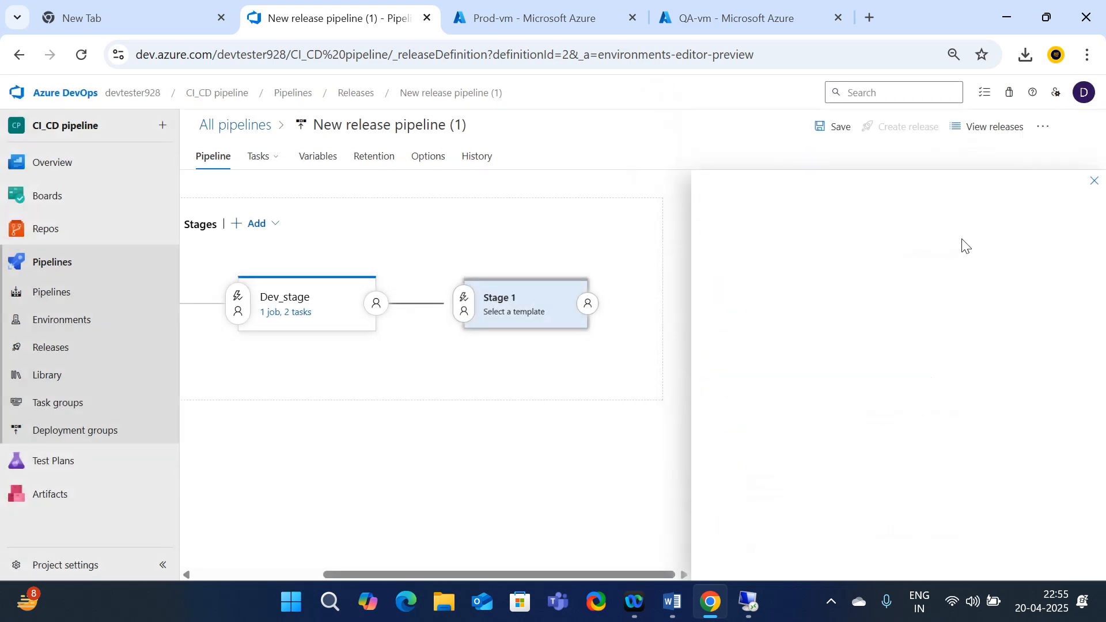
{"action": "left_click", "coordinate": [635, 432]}
Check the add-stage choices again, then go to Releases and select New release pipeline
{"action": "left_click", "coordinate": [451, 230]}
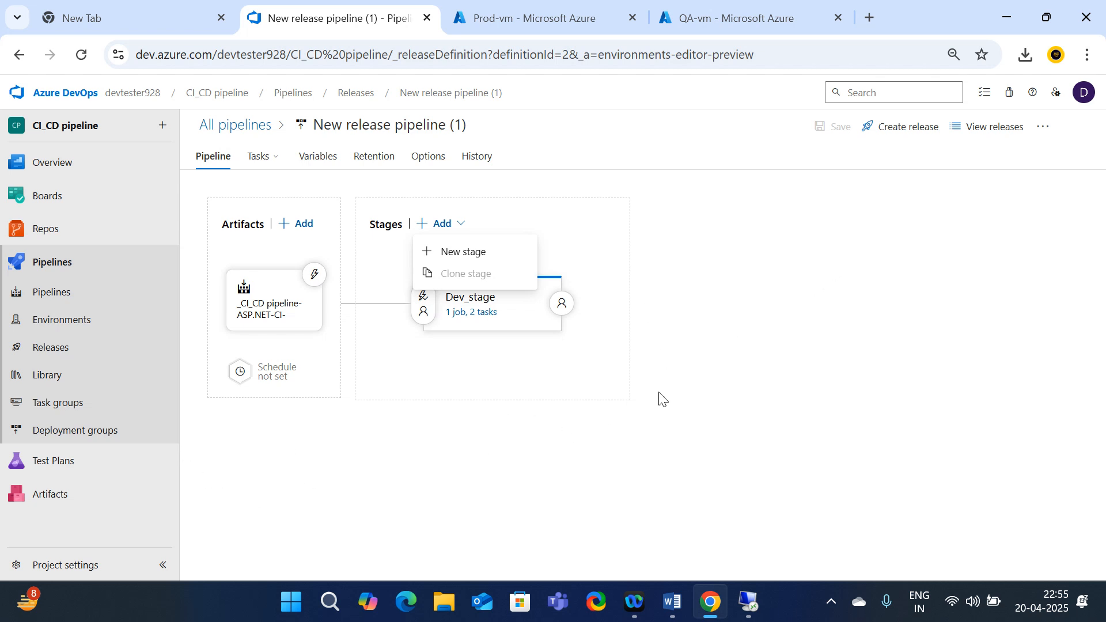
{"action": "left_click", "coordinate": [720, 375]}
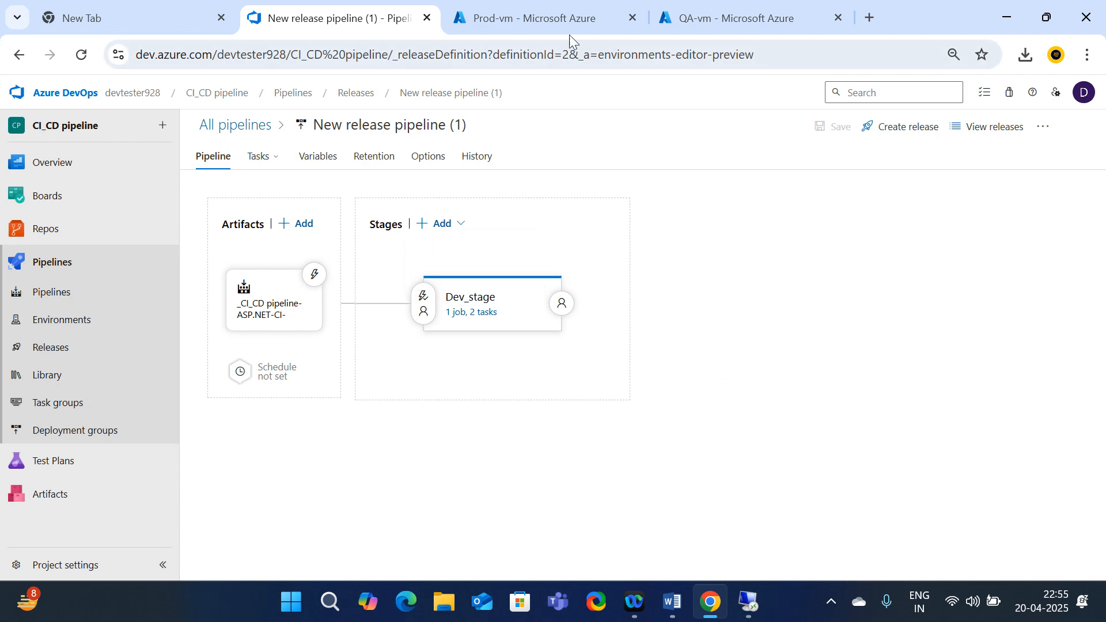
{"action": "left_click", "coordinate": [58, 347]}
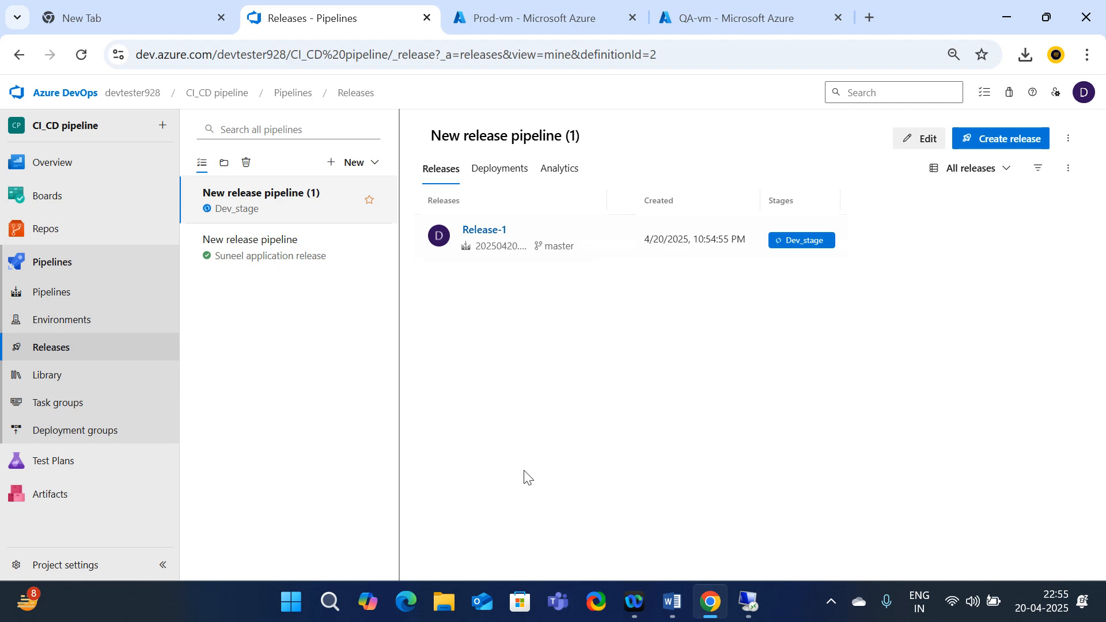
{"action": "left_click", "coordinate": [283, 262]}
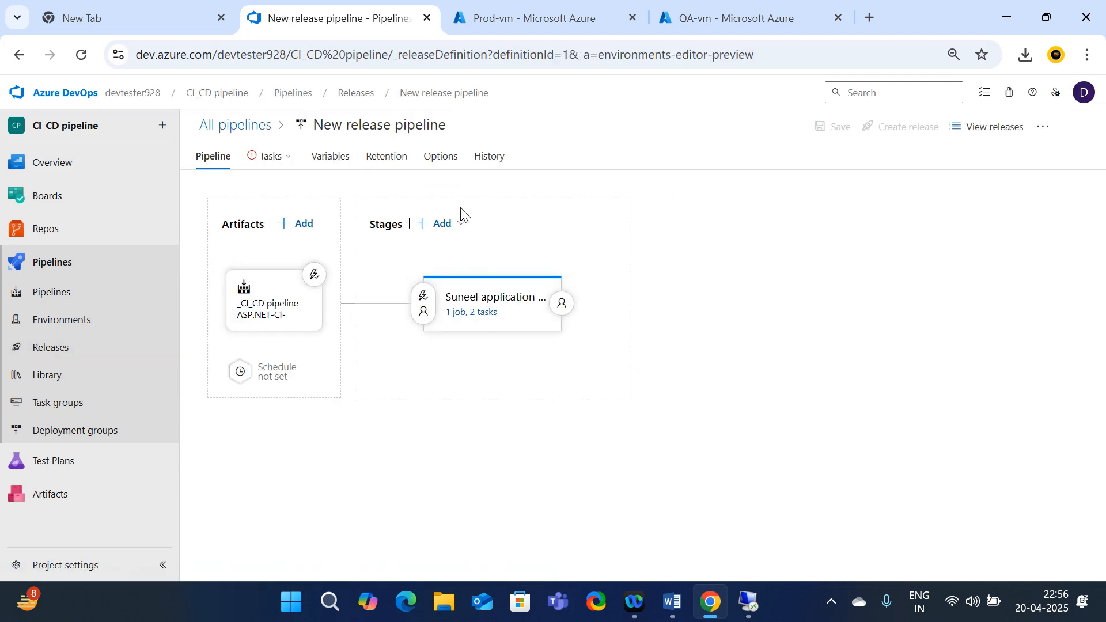
Inspect the add-stage choices and the existing stage's properties and extra options
{"action": "left_click", "coordinate": [459, 224]}
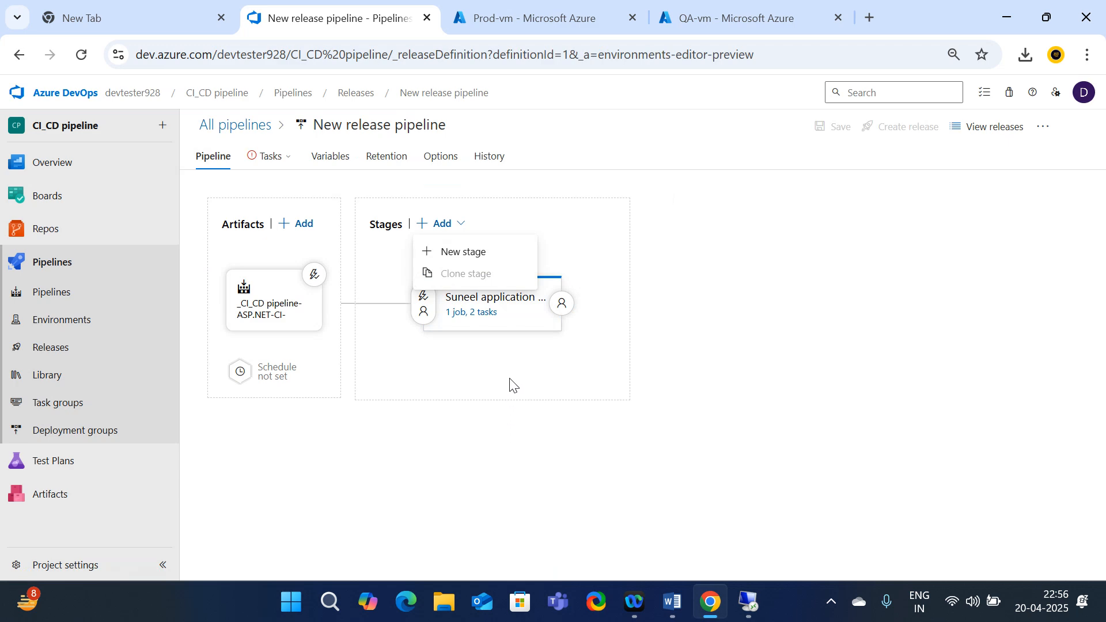
{"action": "left_click", "coordinate": [455, 492]}
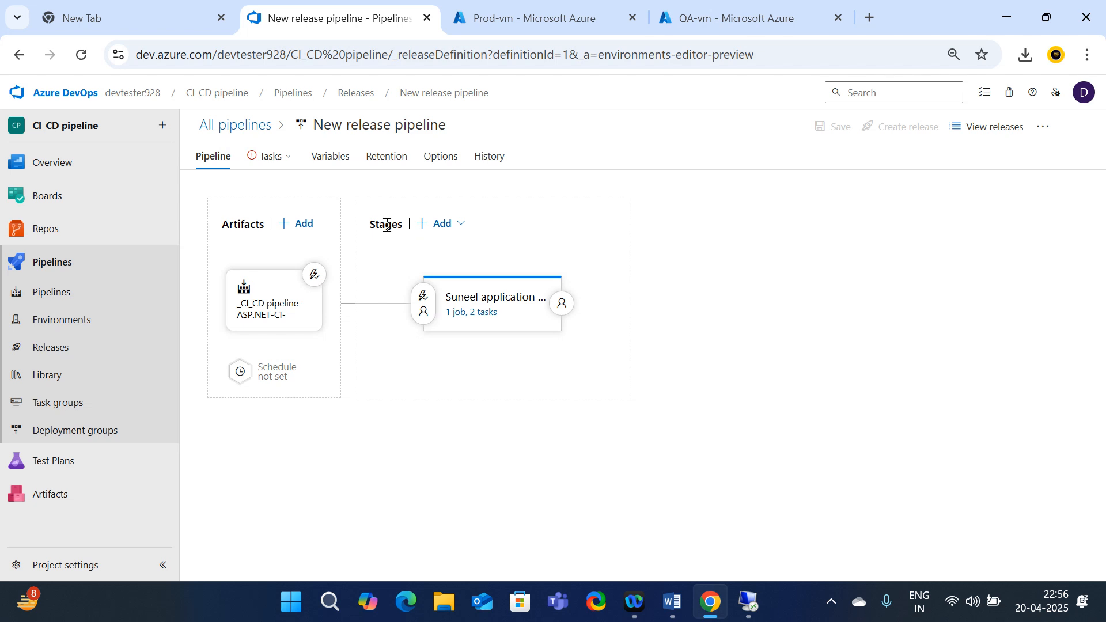
{"action": "left_click", "coordinate": [471, 301]}
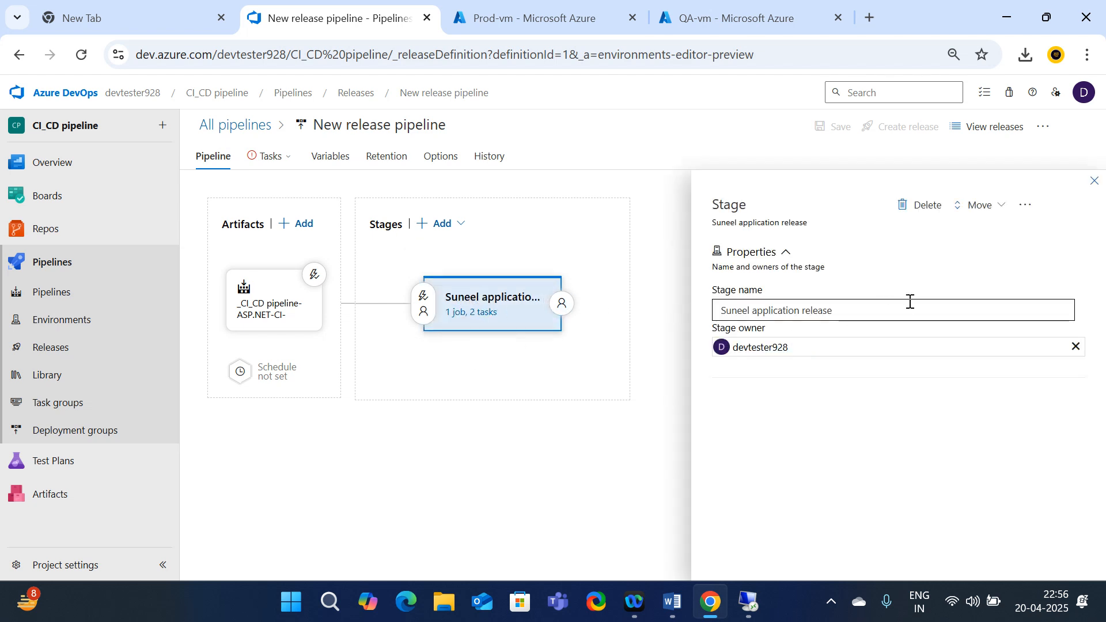
{"action": "left_click", "coordinate": [1031, 213]}
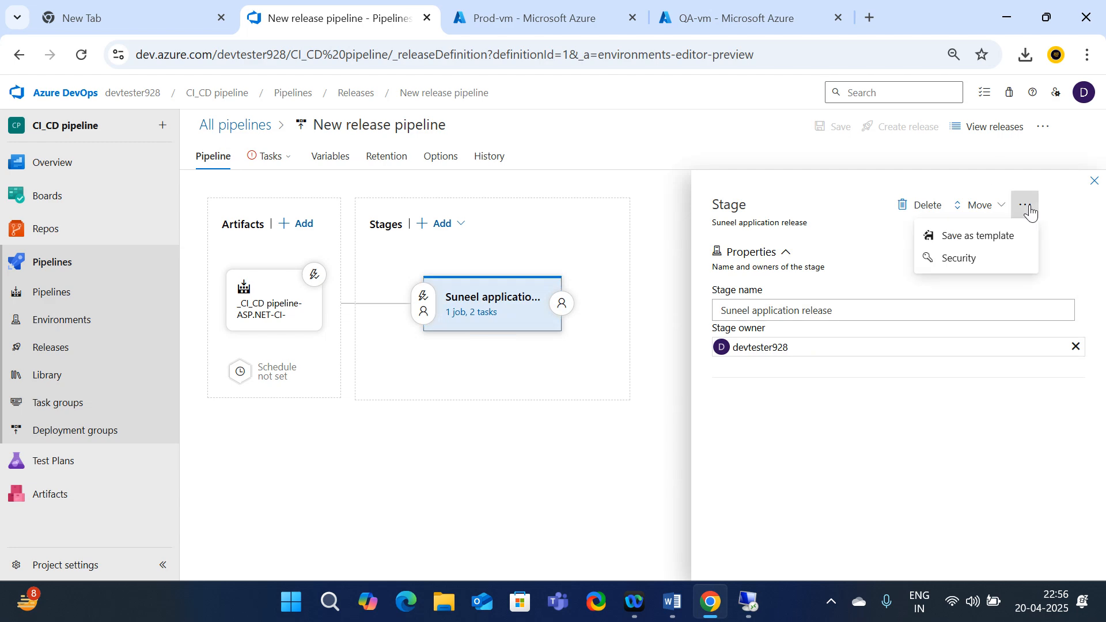
{"action": "left_click", "coordinate": [298, 504]}
Look at the Clone stage option, then go to Releases and select New release pipeline (1)
{"action": "left_click", "coordinate": [451, 231]}
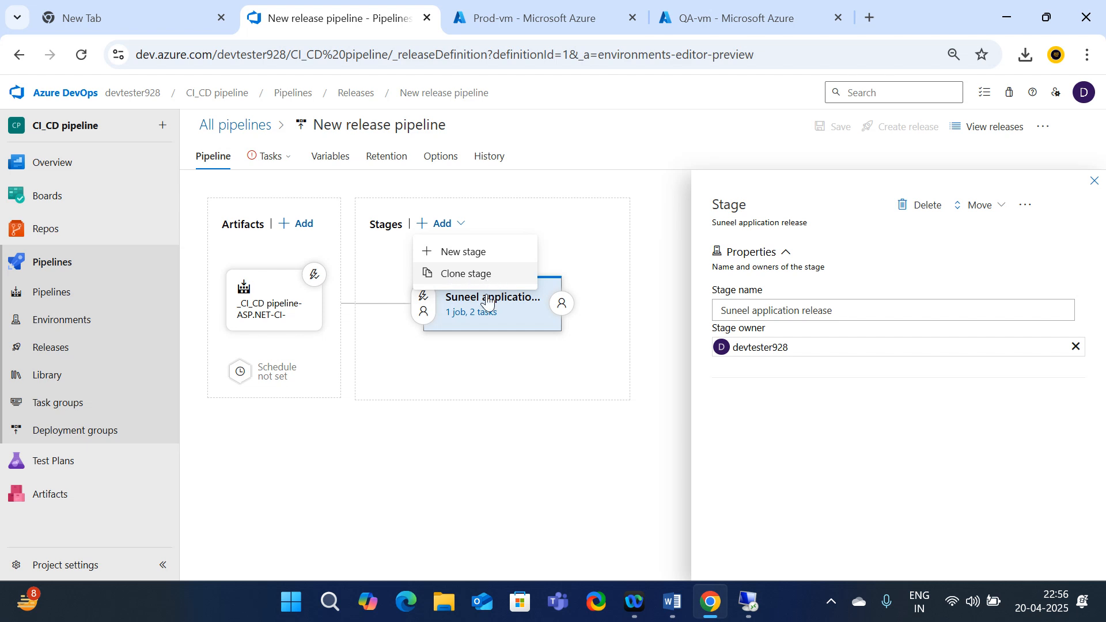
{"action": "left_click", "coordinate": [491, 423]}
{"action": "left_click", "coordinate": [442, 224]}
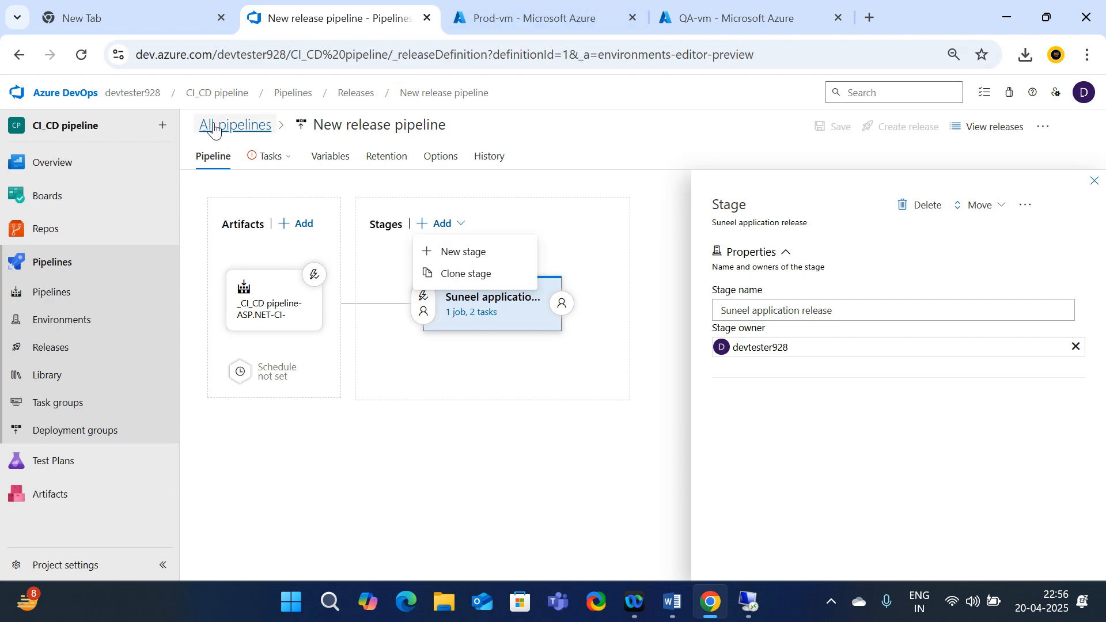
{"action": "left_click", "coordinate": [53, 347]}
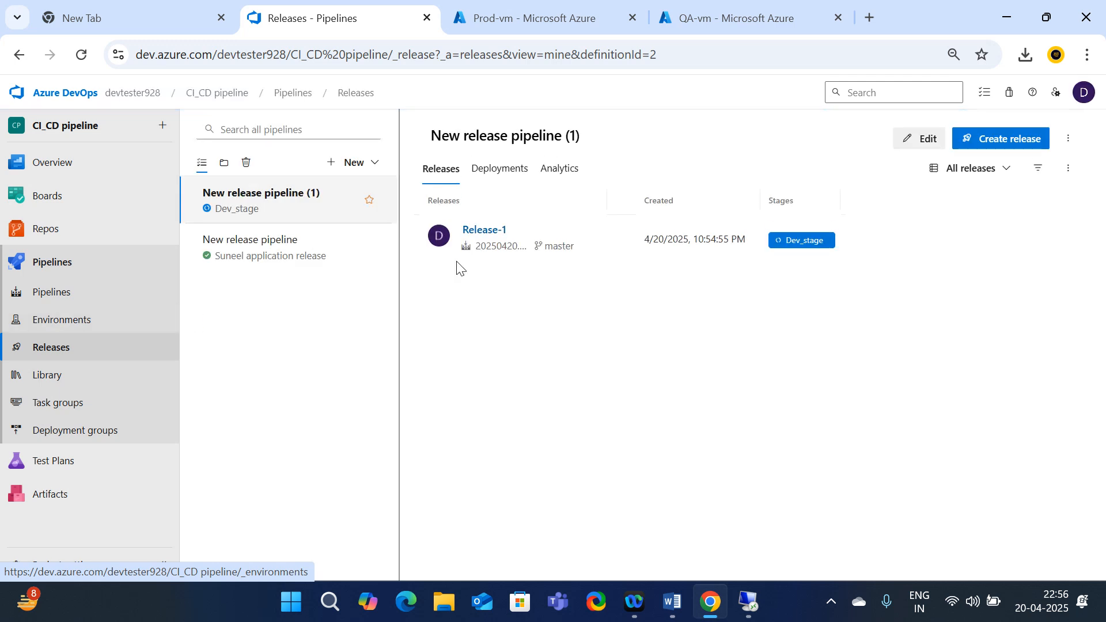
{"action": "left_click", "coordinate": [261, 196]}
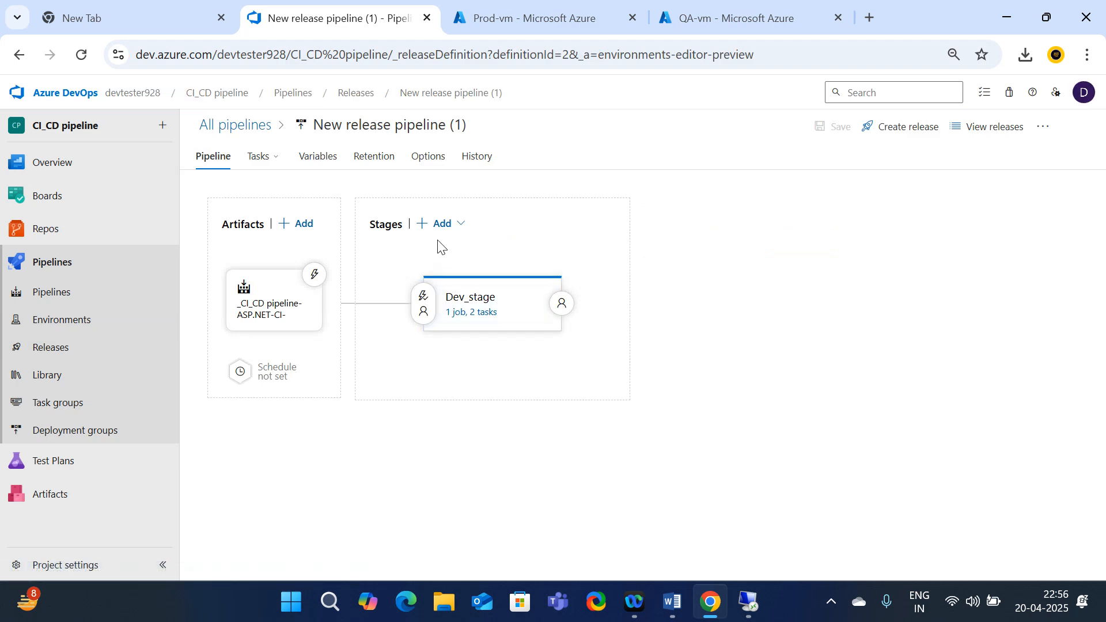
Edit the pipeline and look through the Stages Add choices without adding a stage
{"action": "left_click", "coordinate": [442, 224]}
{"action": "left_click", "coordinate": [421, 226]}
{"action": "left_click", "coordinate": [456, 227]}
{"action": "left_click", "coordinate": [608, 298]}
{"action": "left_click", "coordinate": [459, 232]}
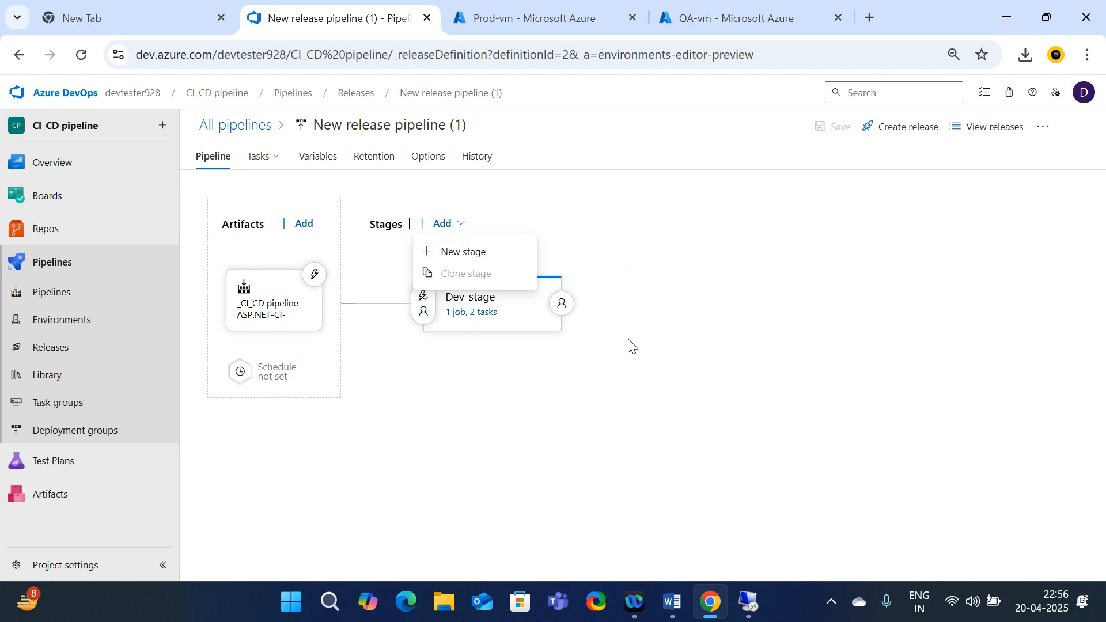
{"action": "left_click", "coordinate": [777, 286]}
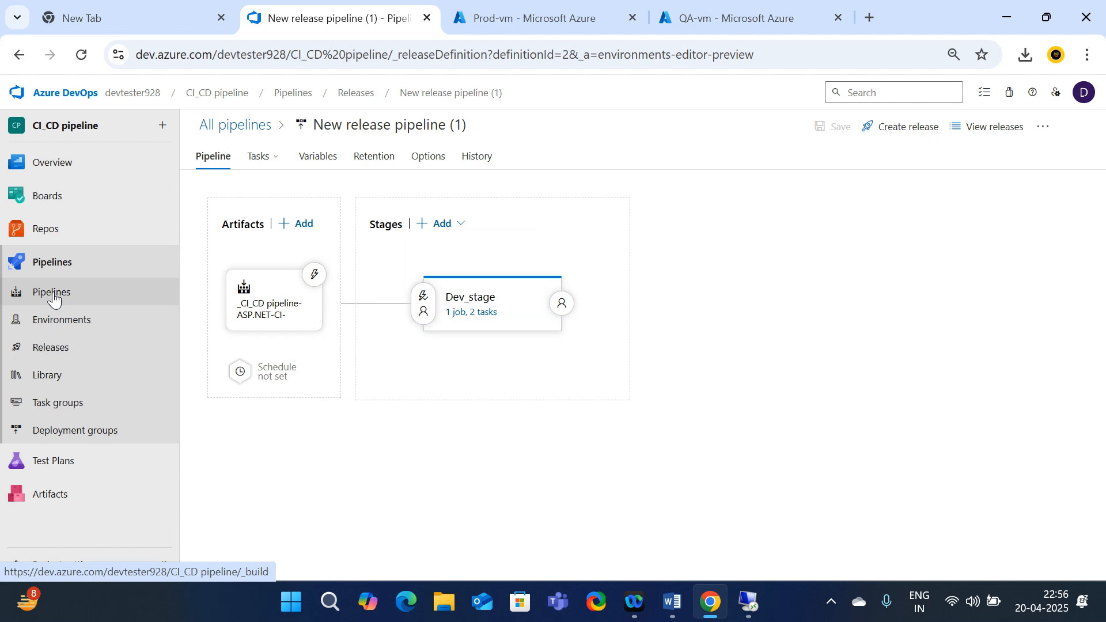
Open Release-1's Dev_stage deployment progress from Releases, then switch to the Prod-vm Azure tab
{"action": "left_click", "coordinate": [68, 348]}
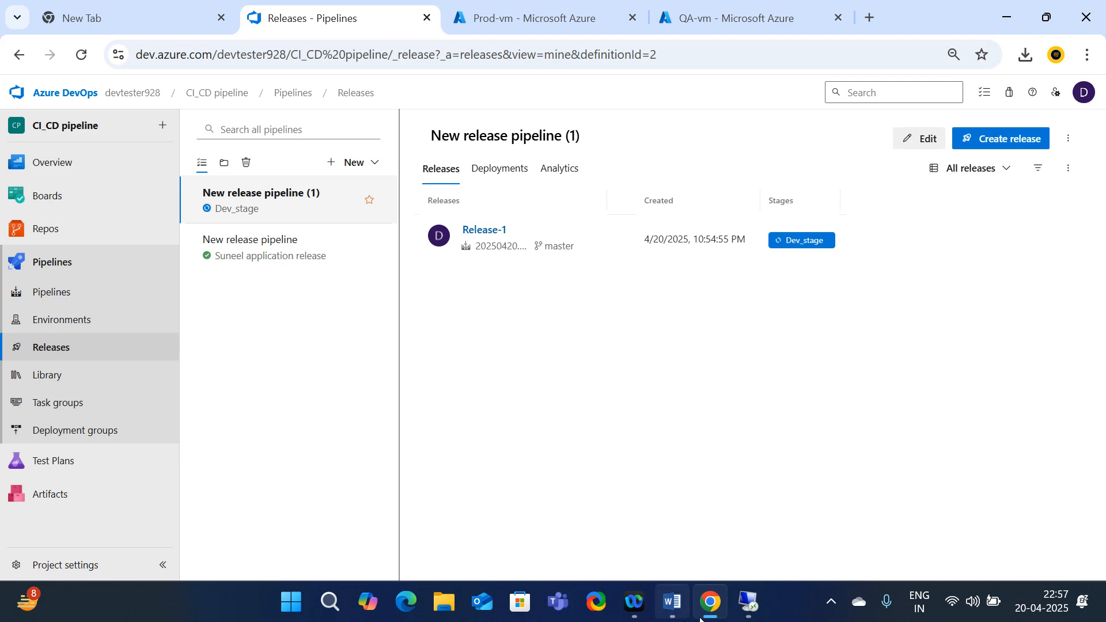
{"action": "left_click", "coordinate": [802, 241]}
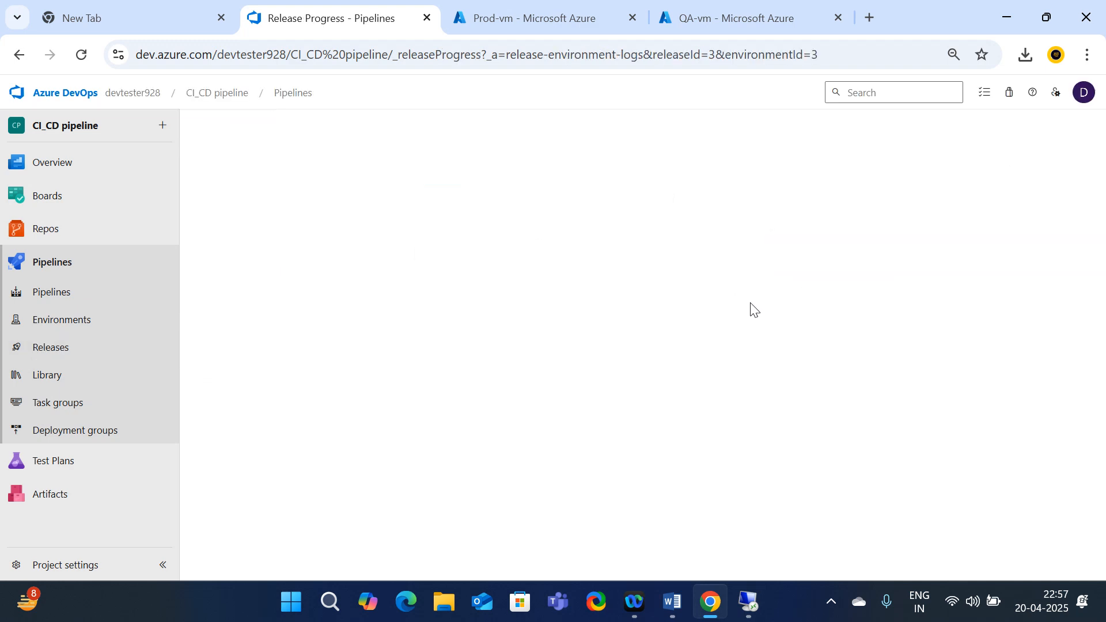
{"action": "left_click", "coordinate": [564, 14]}
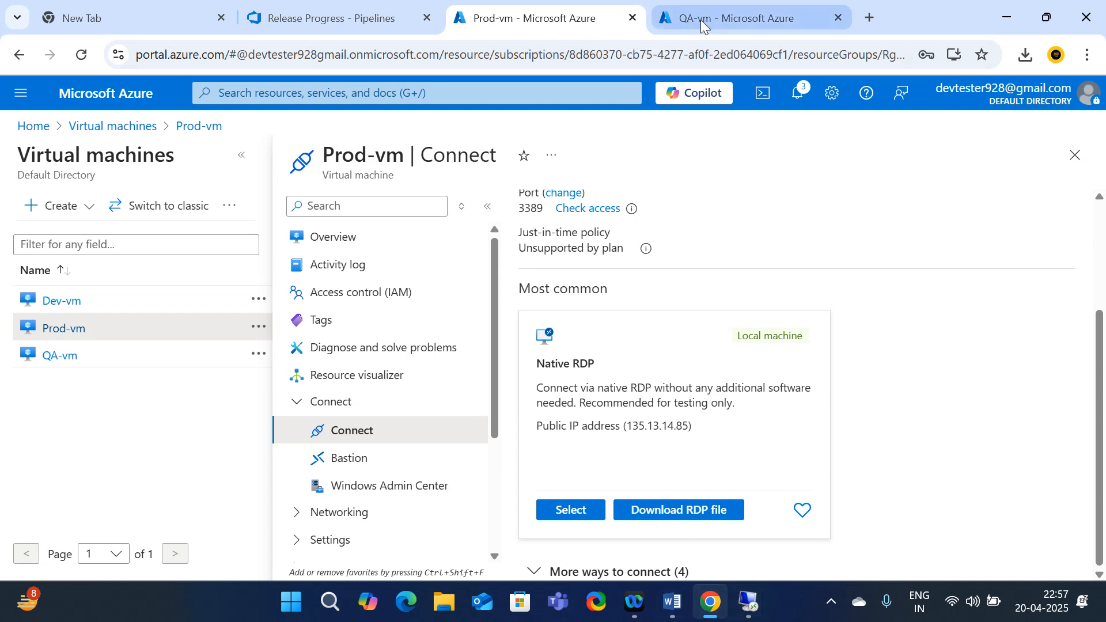
Close the QA-vm tab, open Dev-vm from Virtual machines, and copy its public IP 20.235.145.54
{"action": "left_click", "coordinate": [838, 17]}
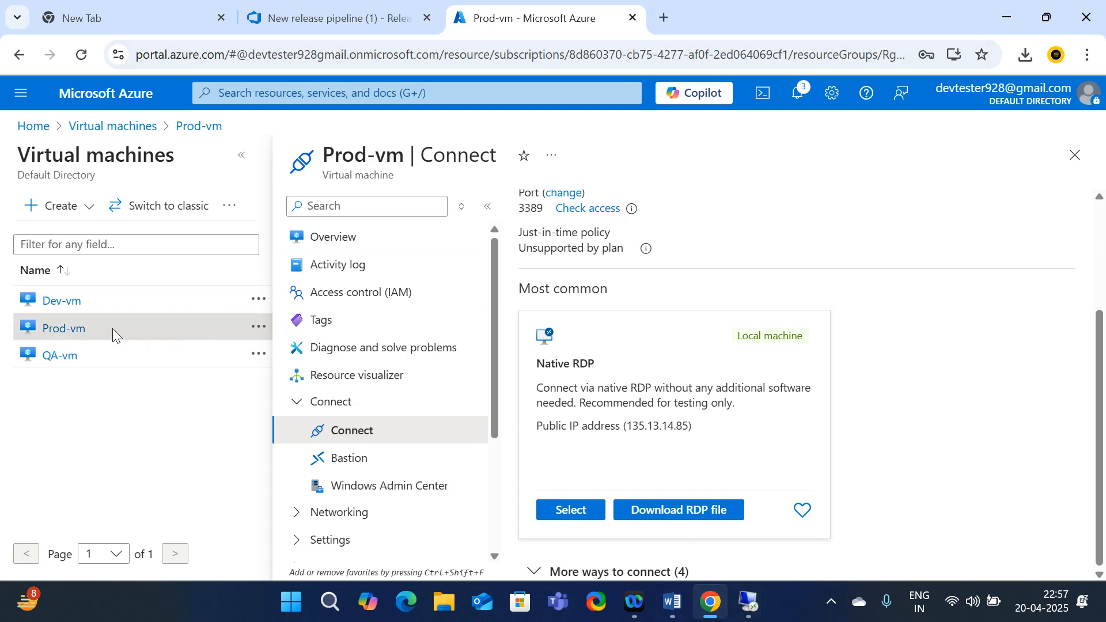
{"action": "left_click", "coordinate": [113, 126]}
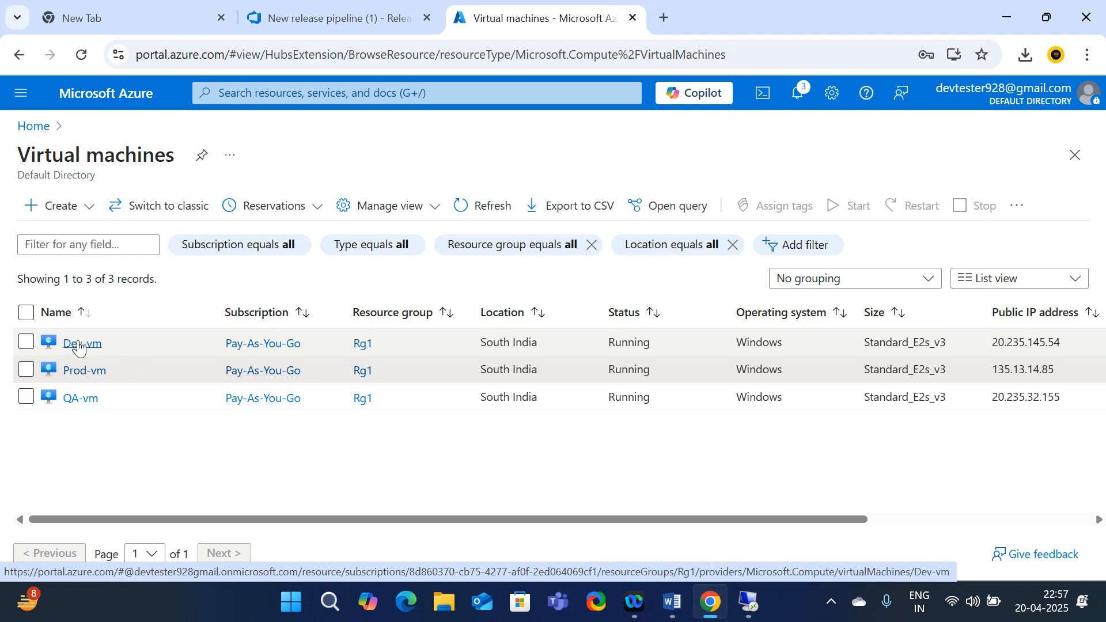
{"action": "left_click", "coordinate": [82, 343]}
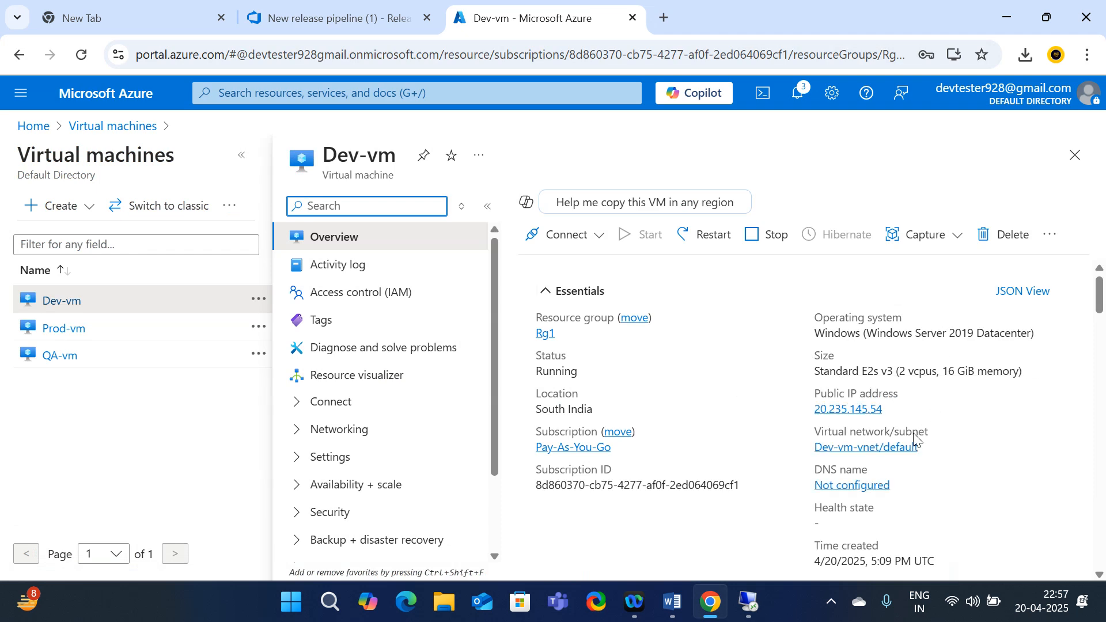
{"action": "left_click", "coordinate": [894, 412]}
{"action": "left_click", "coordinate": [894, 410]}
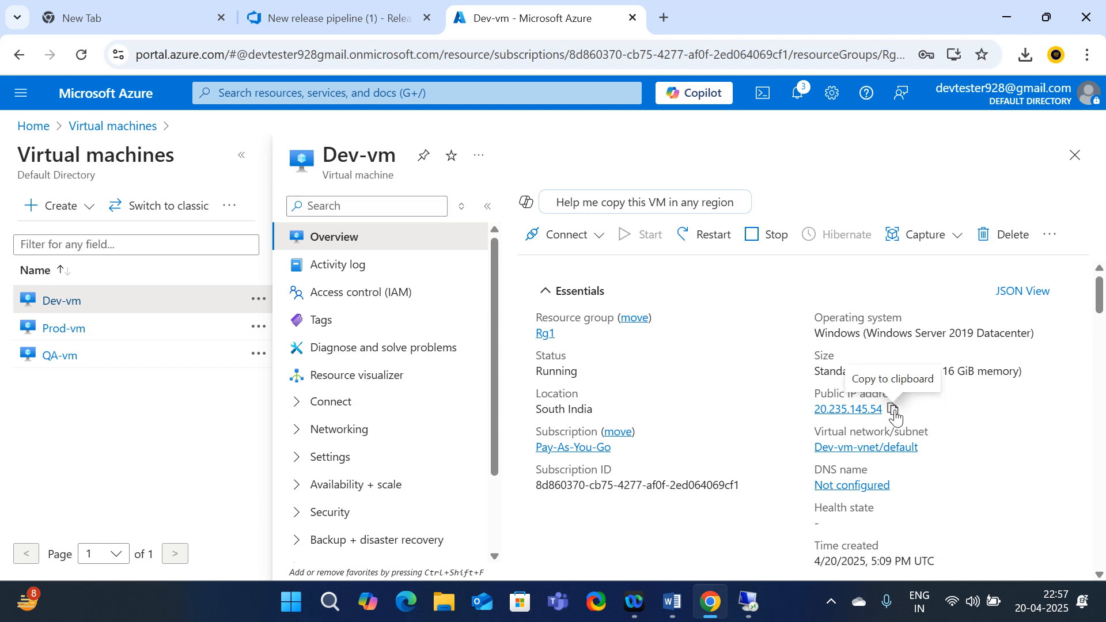
Browse to 20.235.145.54 in a new tab, which times out, then return to Dev-vm's overview
{"action": "left_click", "coordinate": [666, 20]}
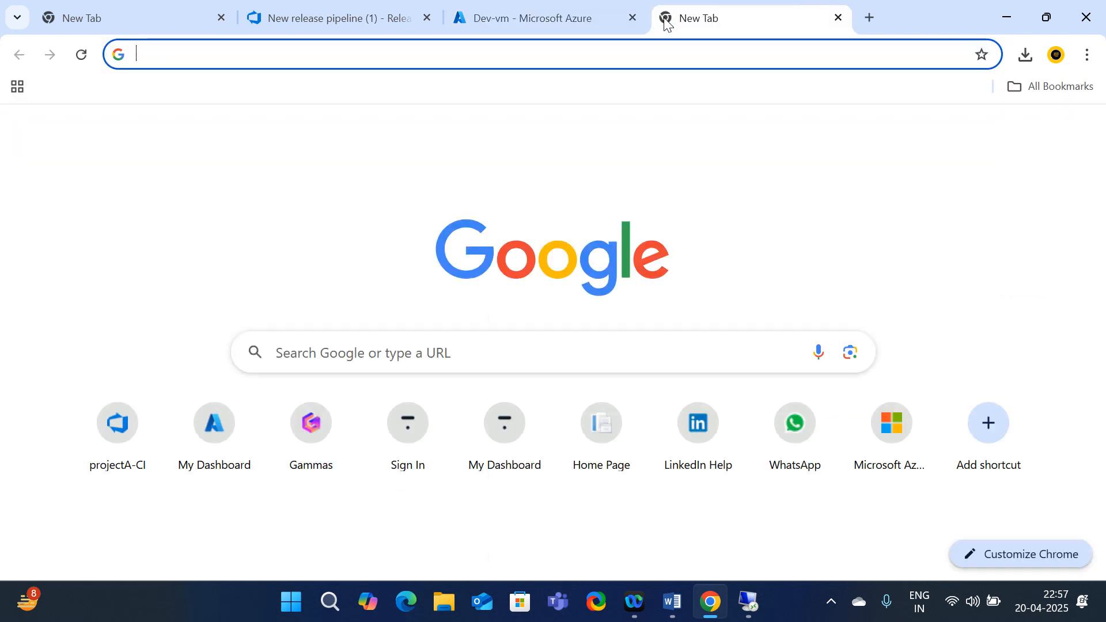
{"action": "key", "text": "ctrl+v"}
{"action": "key", "text": "Return"}
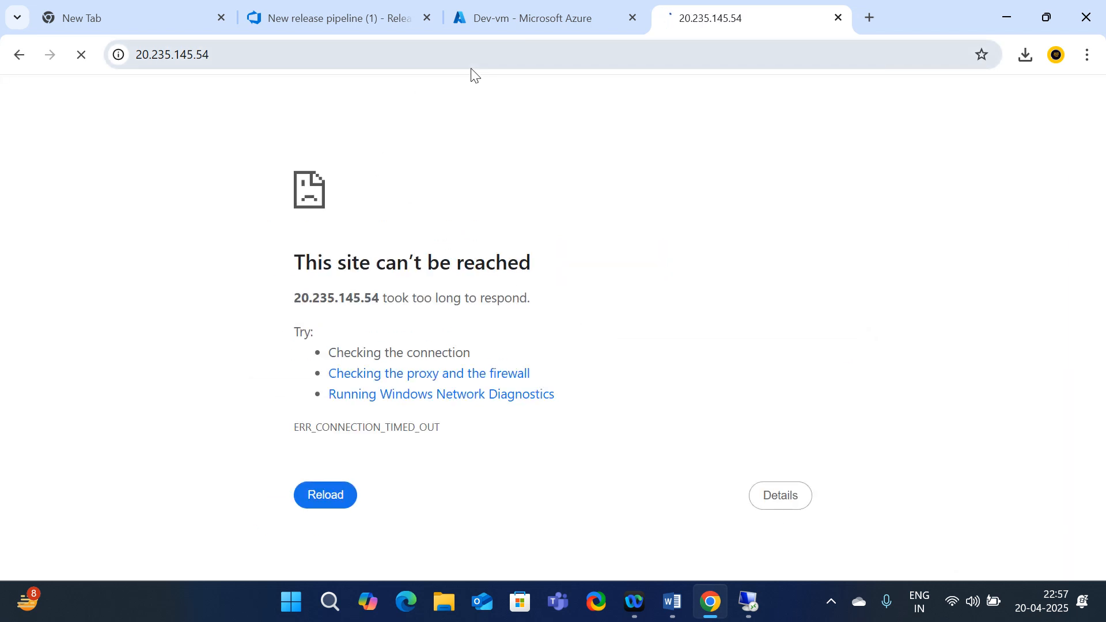
{"action": "left_click", "coordinate": [536, 16]}
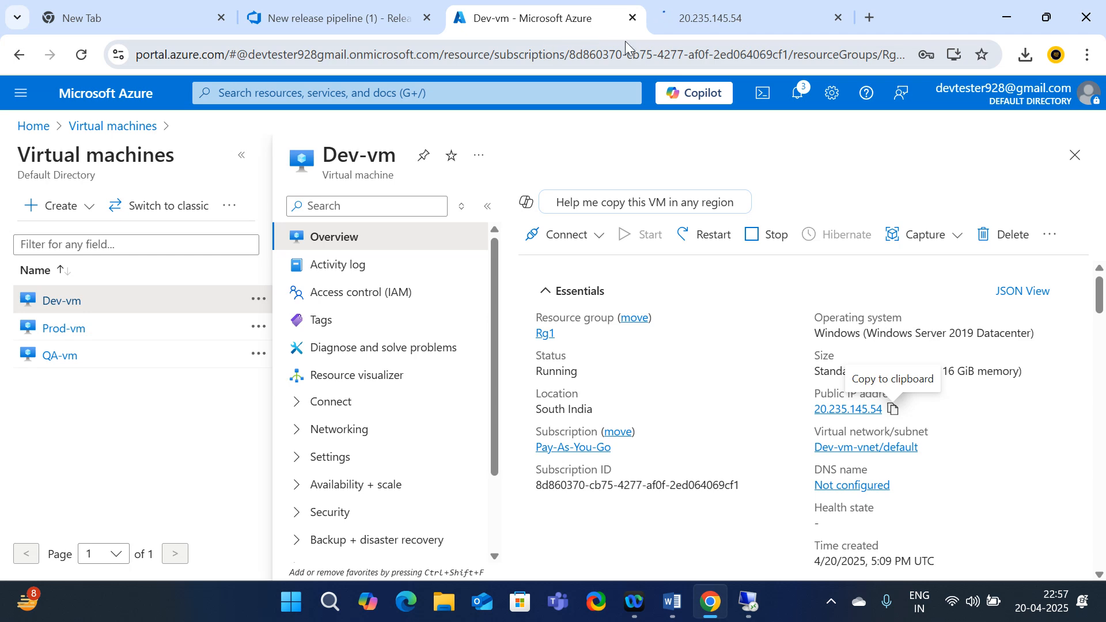
Back in DevOps, open Release-1's progress view and its Dev_stage deployment details
{"action": "left_click", "coordinate": [328, 18]}
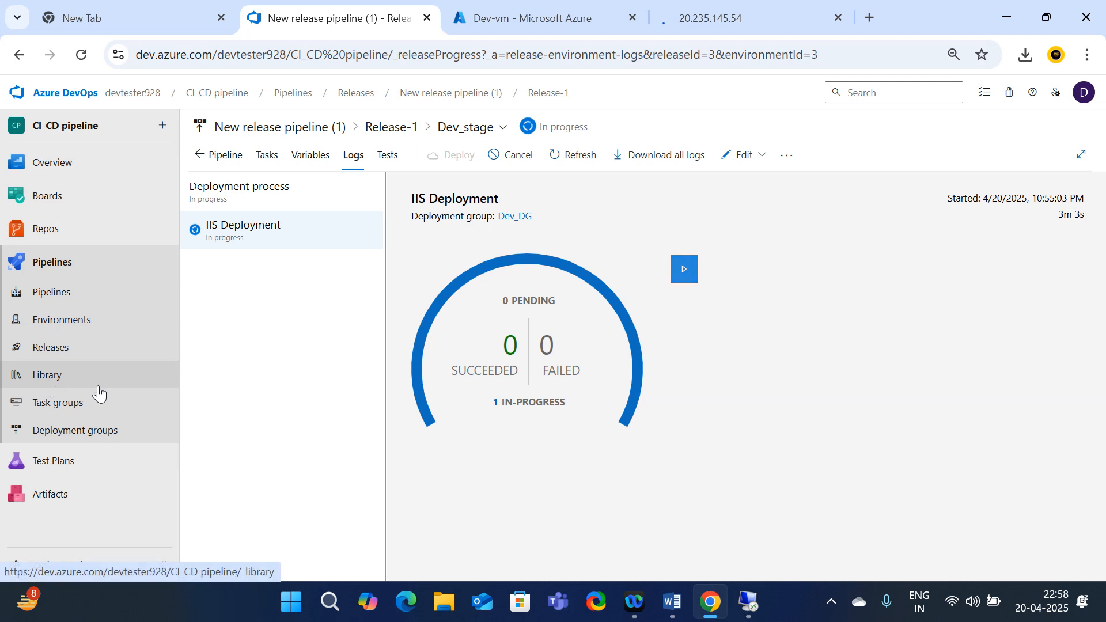
{"action": "left_click", "coordinate": [64, 347]}
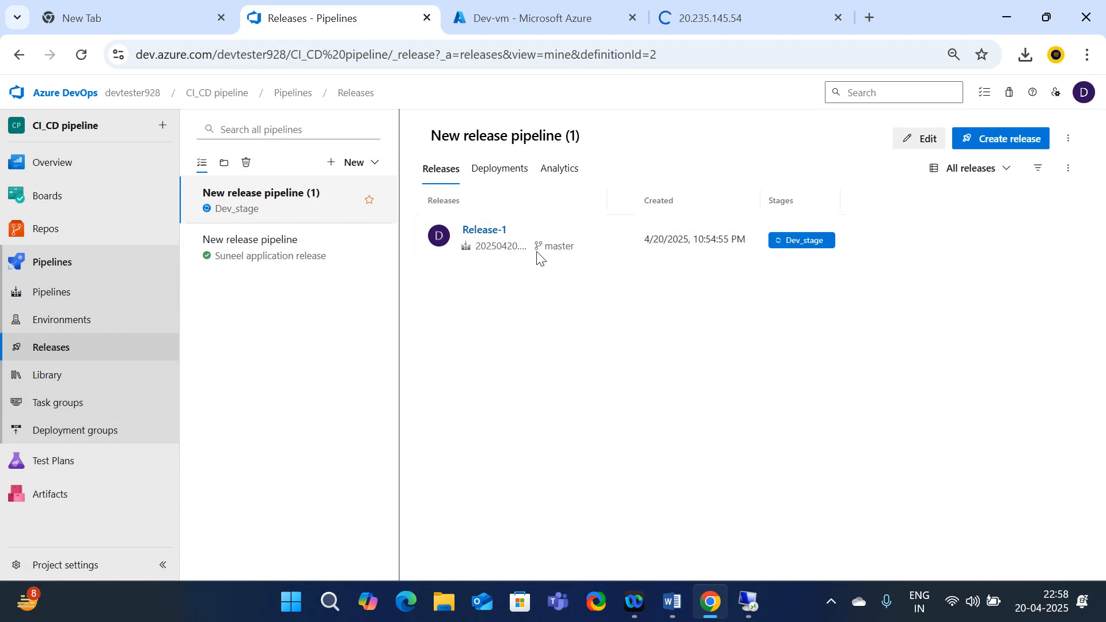
{"action": "left_click", "coordinate": [616, 242]}
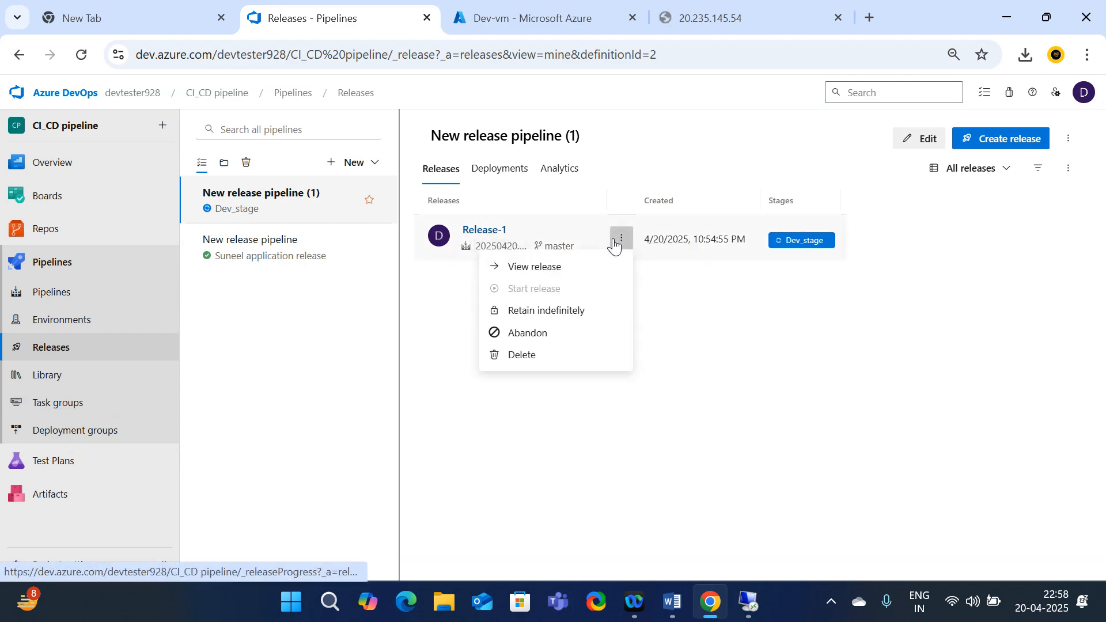
{"action": "left_click", "coordinate": [489, 232]}
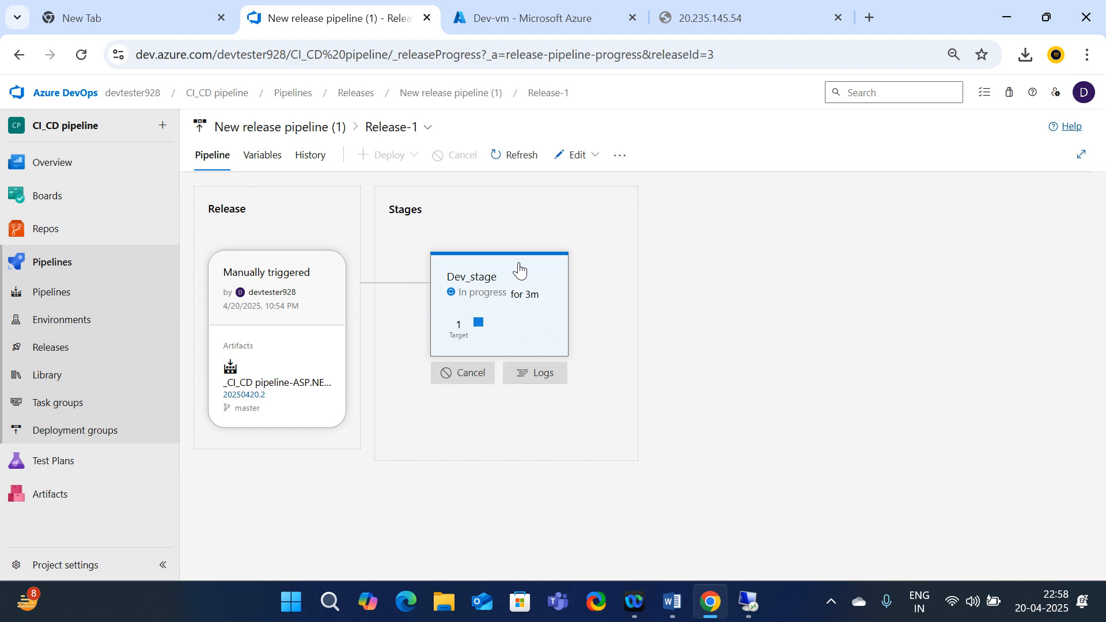
{"action": "mouse_move", "coordinate": [481, 284]}
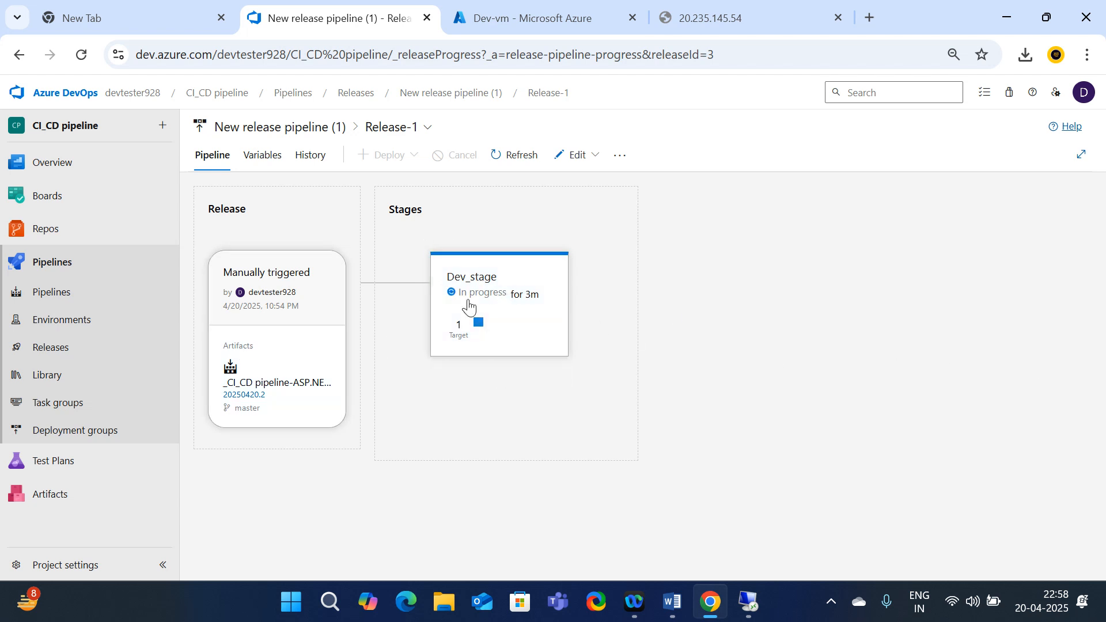
{"action": "left_click", "coordinate": [477, 281]}
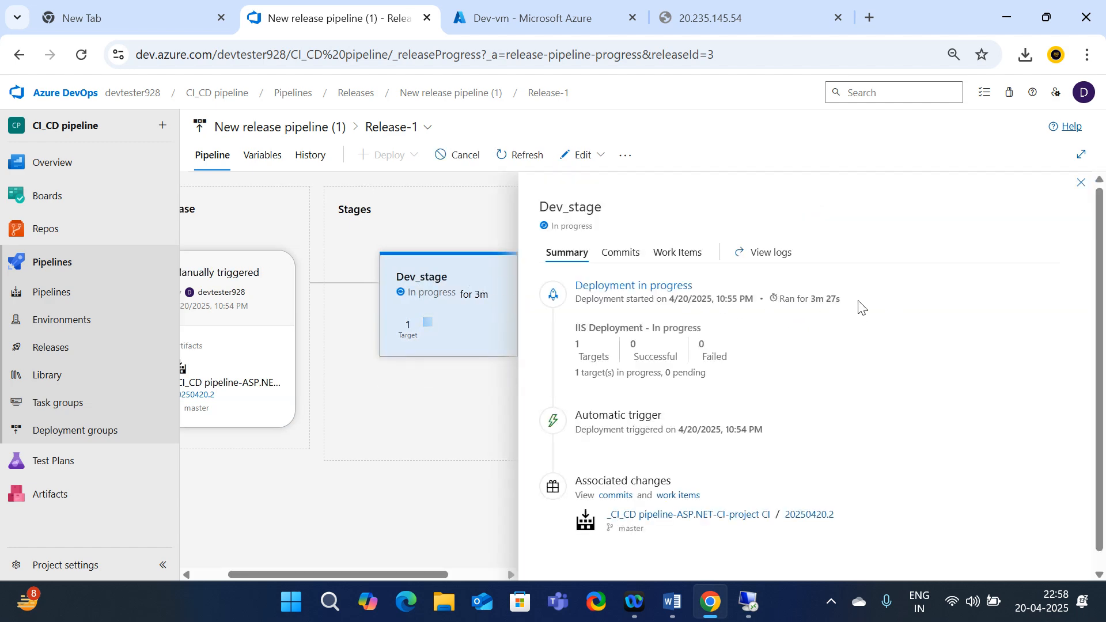
{"action": "scroll", "coordinate": [696, 355], "scroll_direction": "down", "scroll_amount": 1}
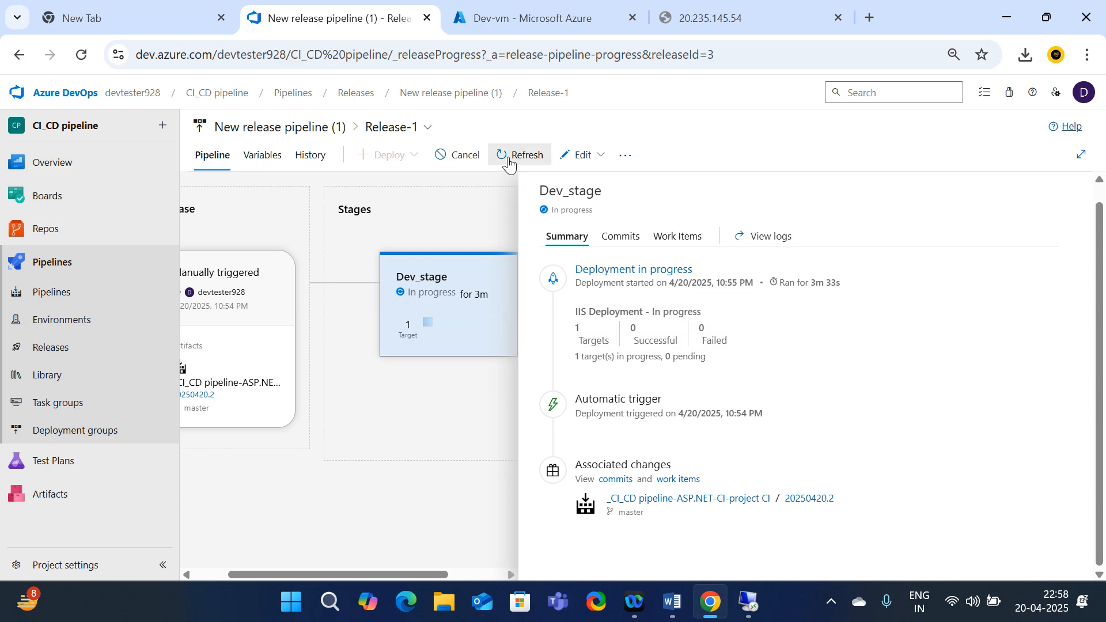
Reopen Release-1 from Releases and choose Edit pipeline to open New release pipeline (1)
{"action": "left_click", "coordinate": [587, 162]}
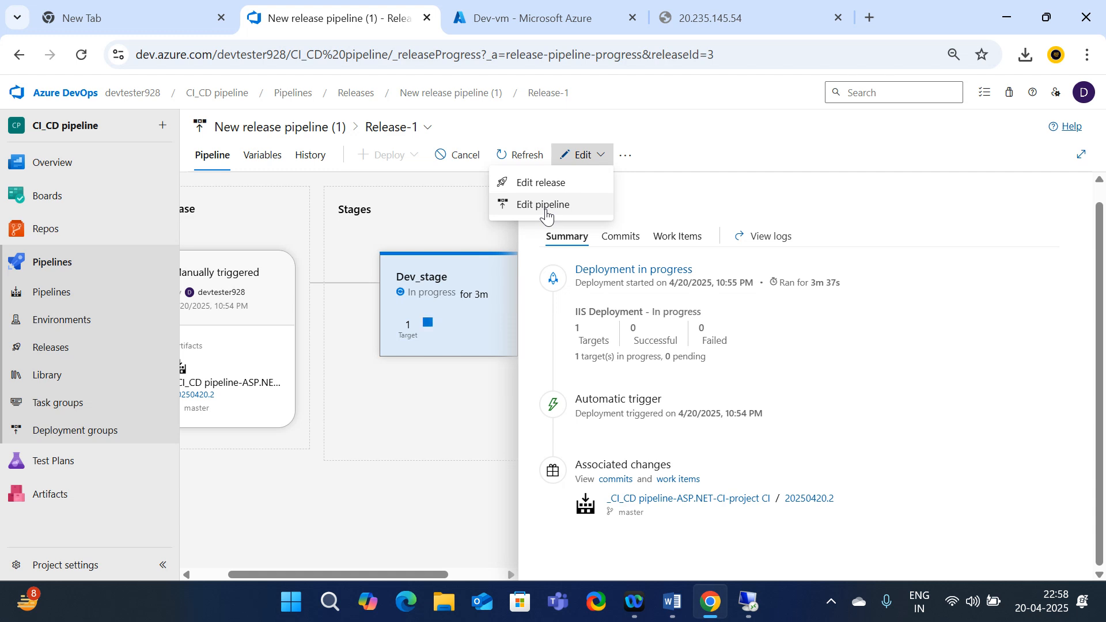
{"action": "left_click", "coordinate": [383, 434]}
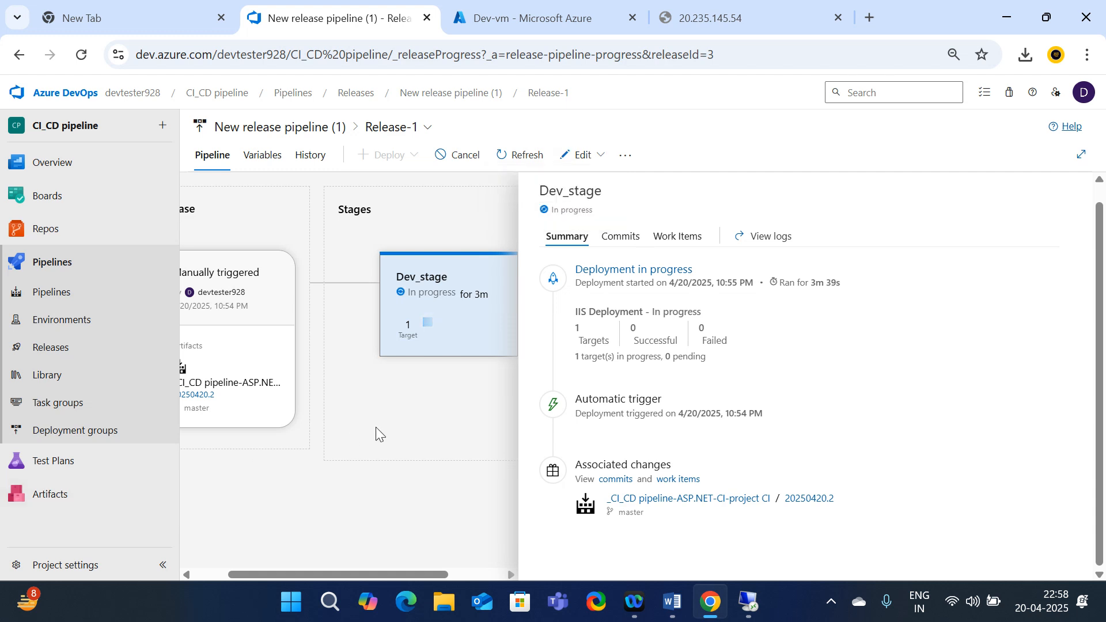
{"action": "left_click", "coordinate": [1082, 154]}
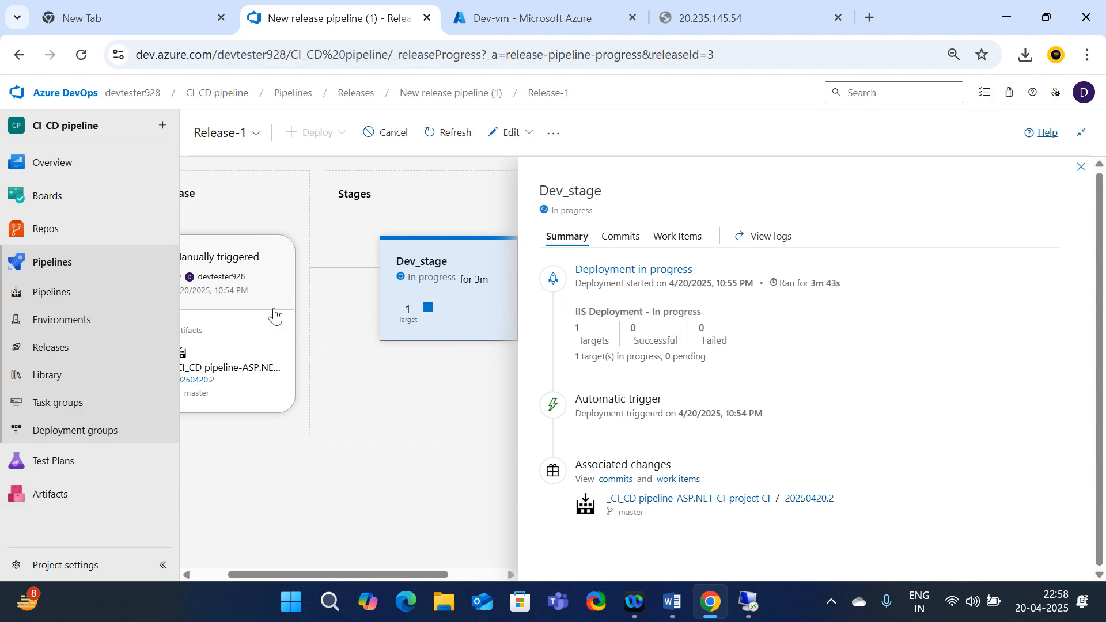
{"action": "left_click", "coordinate": [54, 363]}
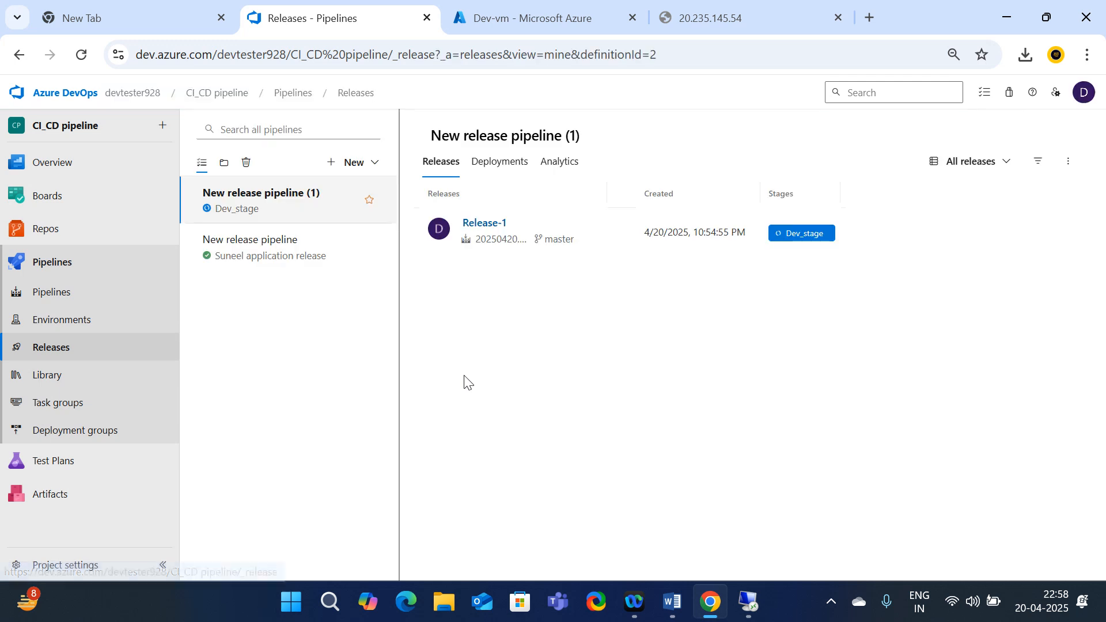
{"action": "left_click", "coordinate": [487, 236]}
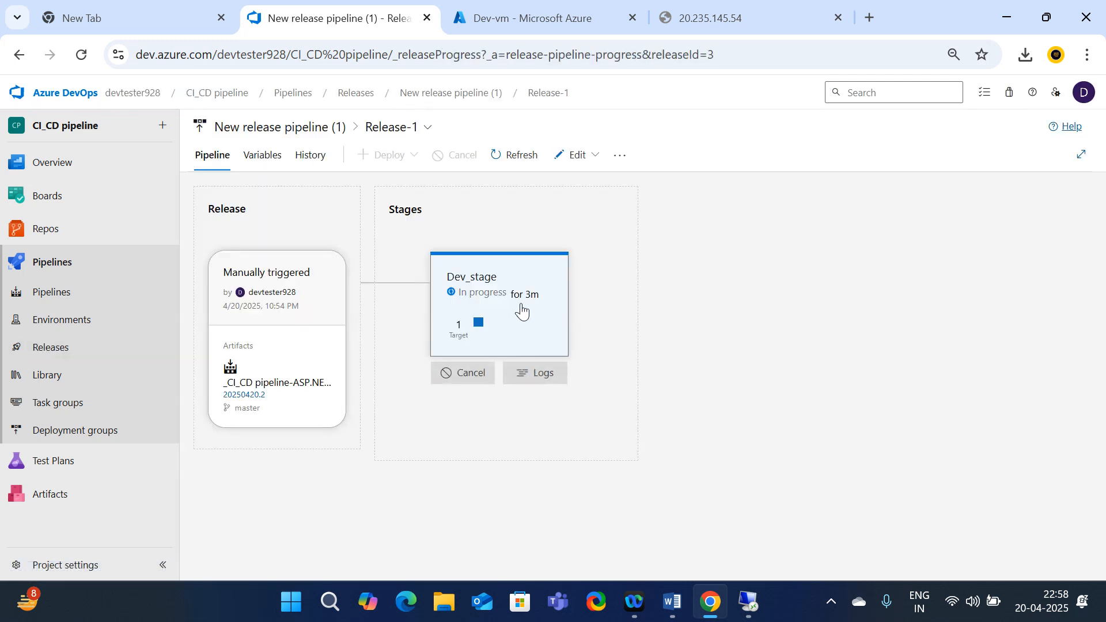
{"action": "left_click", "coordinate": [577, 157]}
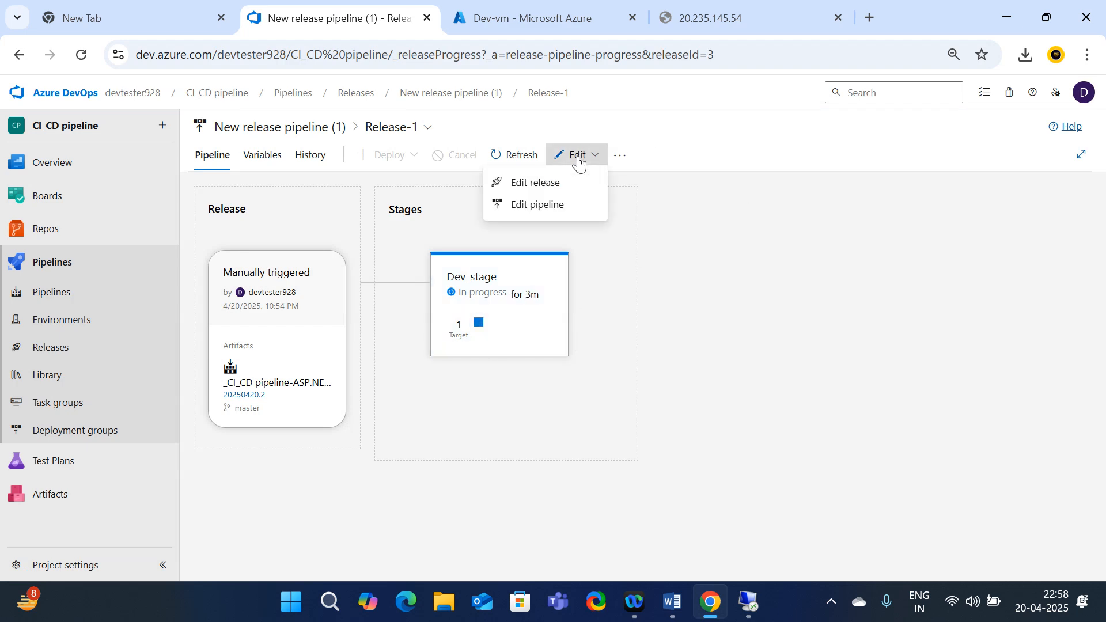
{"action": "left_click", "coordinate": [527, 207]}
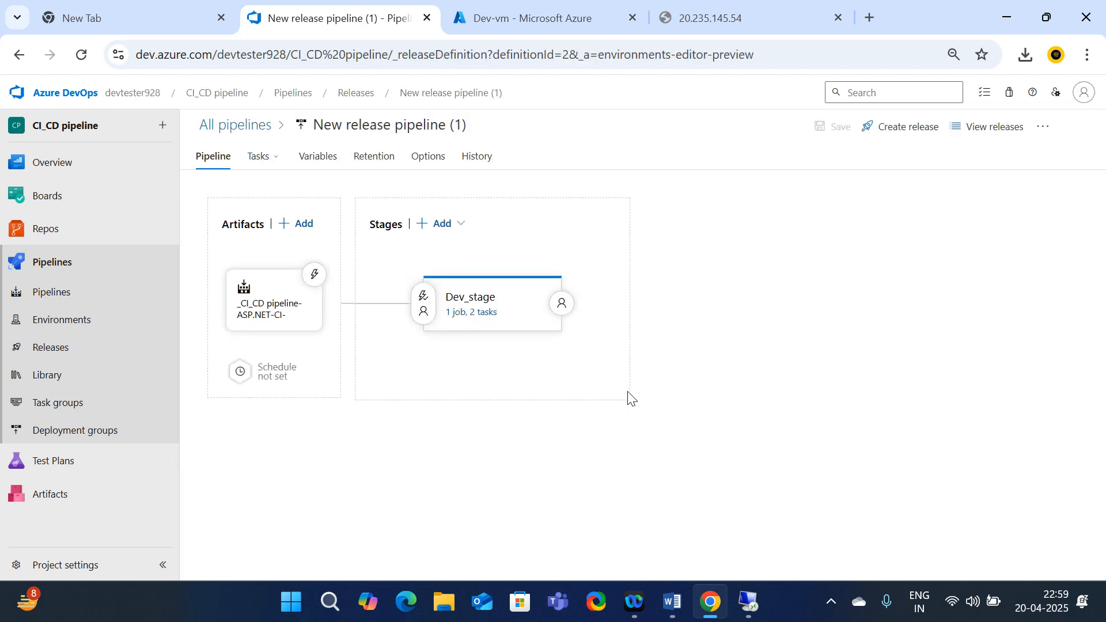
Review New stage and Clone stage under Stages Add without adding one, then return to Dev-vm's overview
{"action": "left_click", "coordinate": [454, 228]}
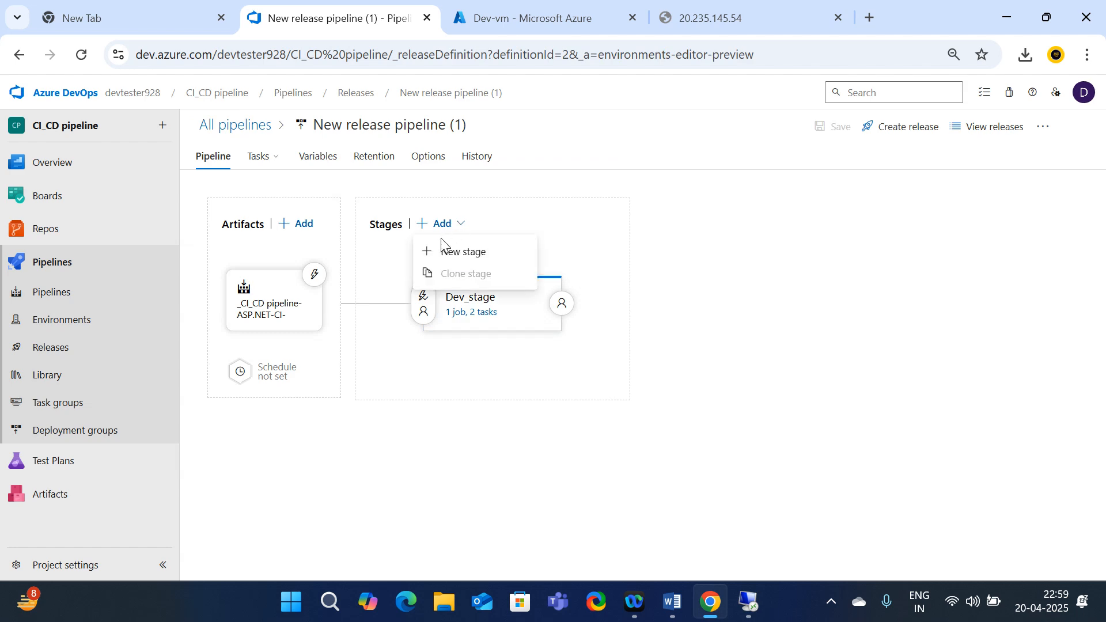
{"action": "left_click", "coordinate": [435, 224]}
{"action": "left_click", "coordinate": [437, 227]}
{"action": "left_click", "coordinate": [445, 275]}
{"action": "left_click", "coordinate": [458, 229]}
{"action": "left_click", "coordinate": [455, 274]}
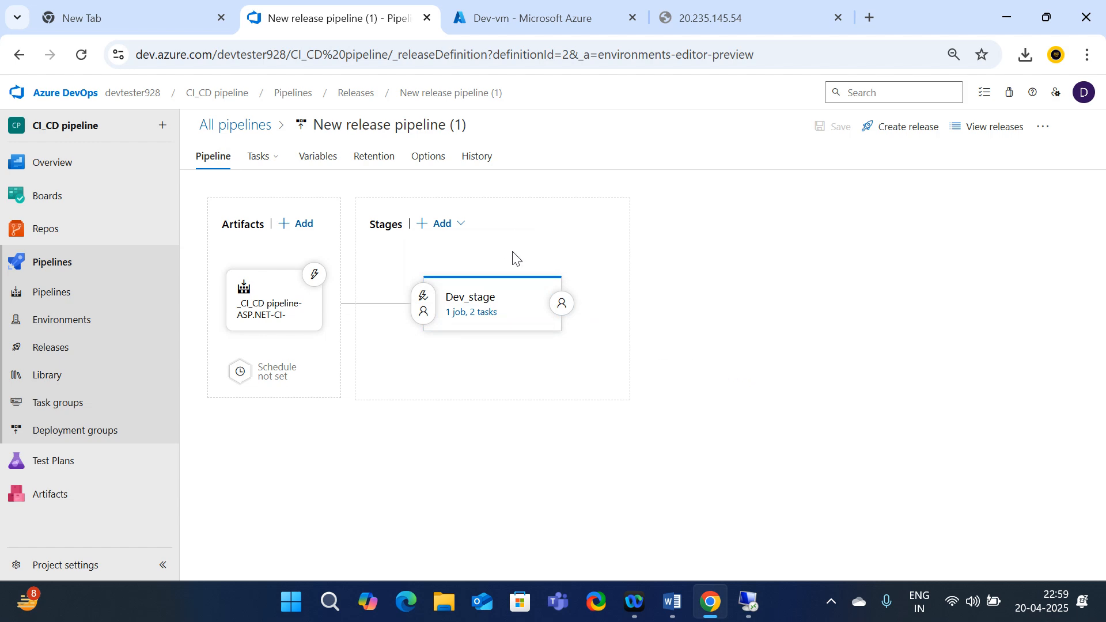
{"action": "left_click", "coordinate": [535, 18]}
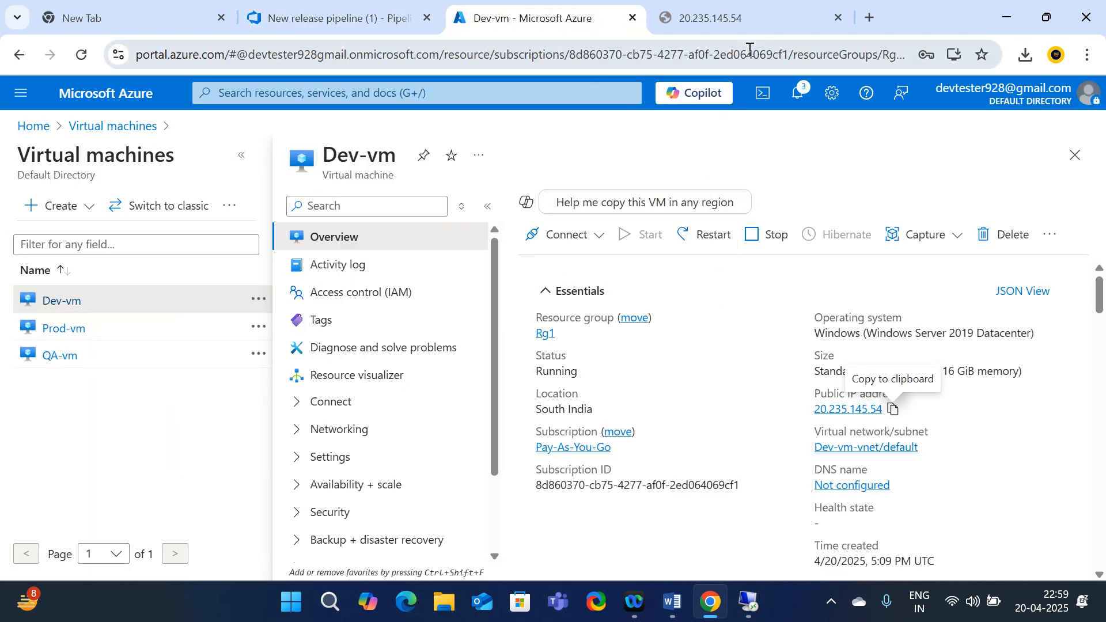
Reload the 20.235.145.54 site, still unreachable, and return to the release pipeline editor
{"action": "left_click", "coordinate": [738, 22]}
{"action": "left_click", "coordinate": [84, 58]}
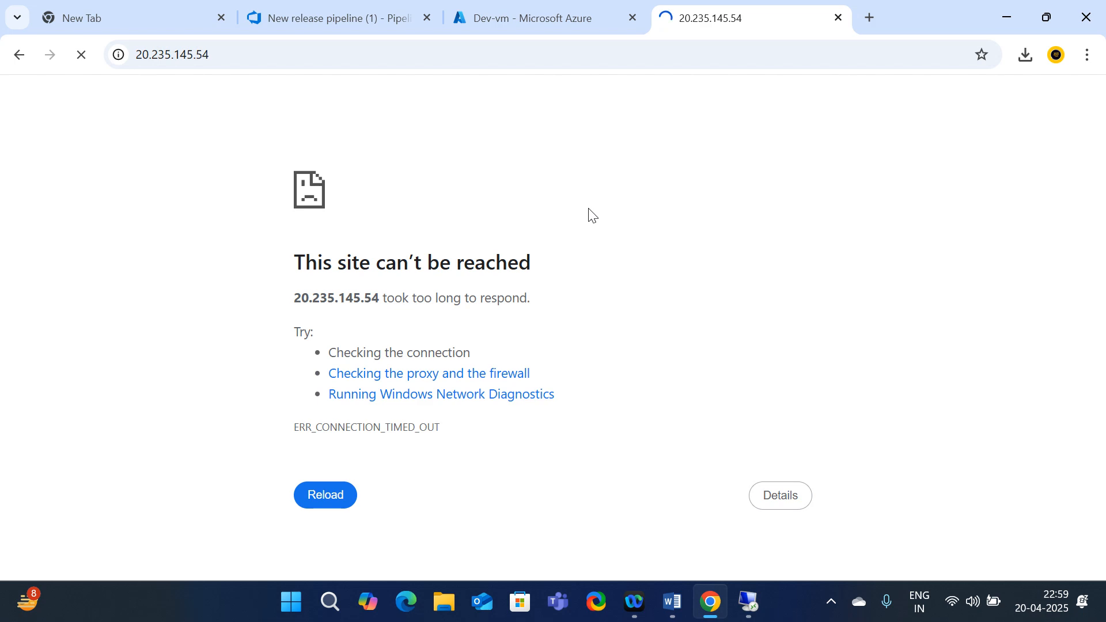
{"action": "left_click", "coordinate": [514, 19]}
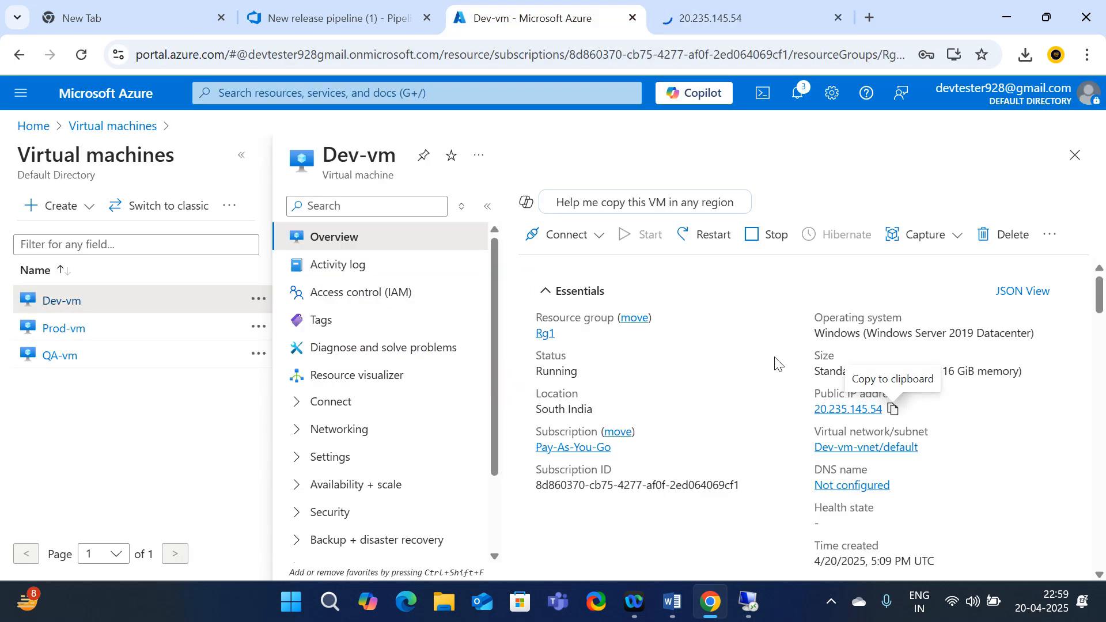
{"action": "left_click", "coordinate": [341, 17]}
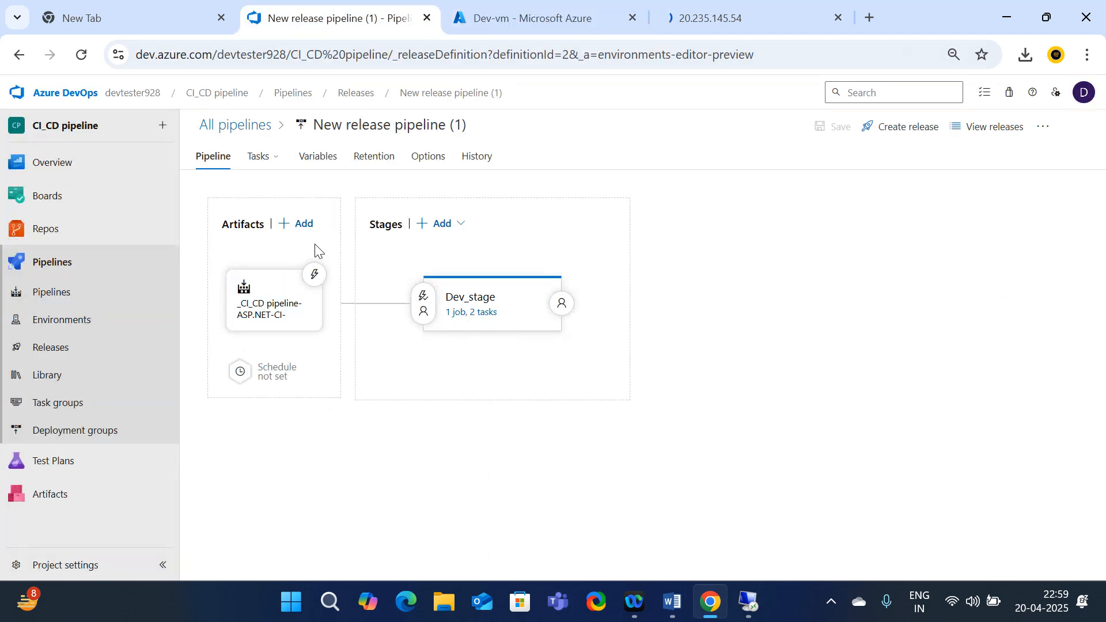
{"action": "left_click", "coordinate": [714, 19]}
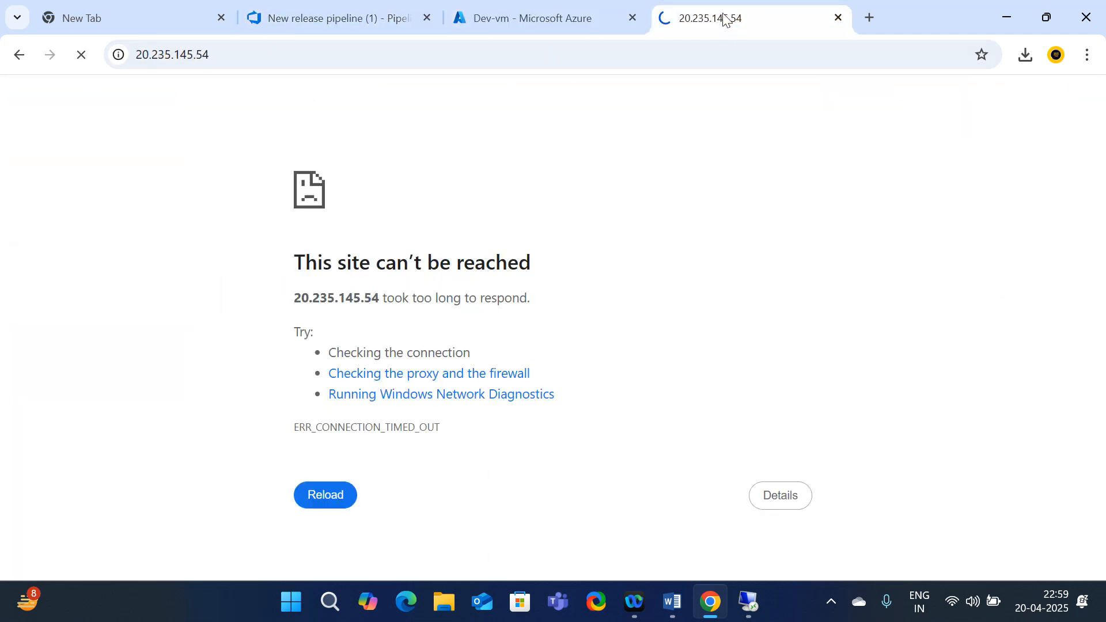
{"action": "left_click", "coordinate": [521, 23]}
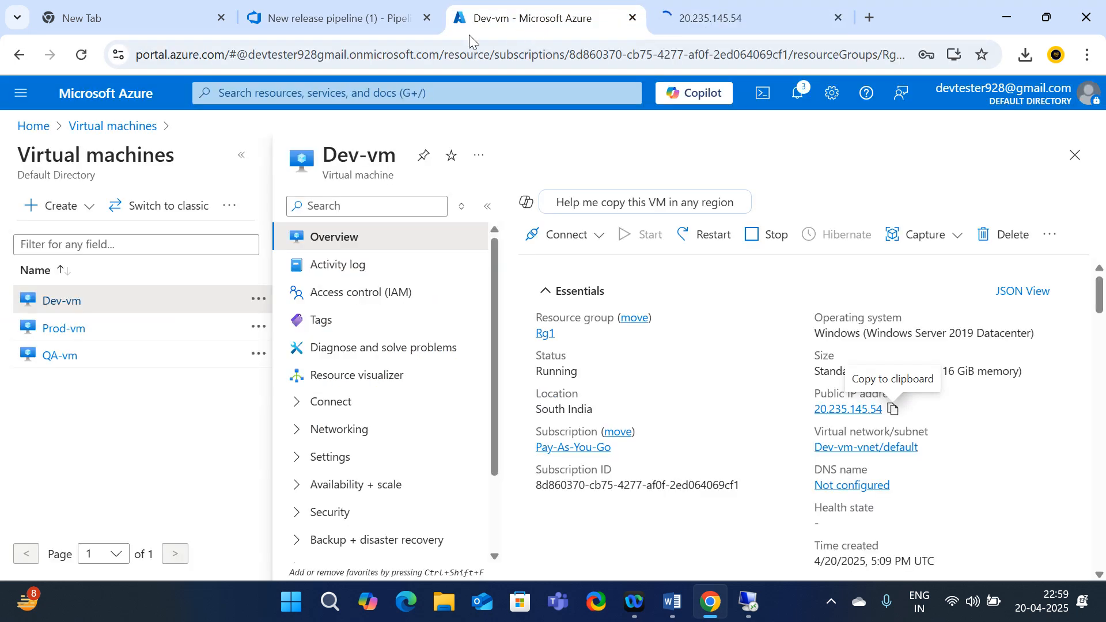
{"action": "left_click", "coordinate": [363, 20]}
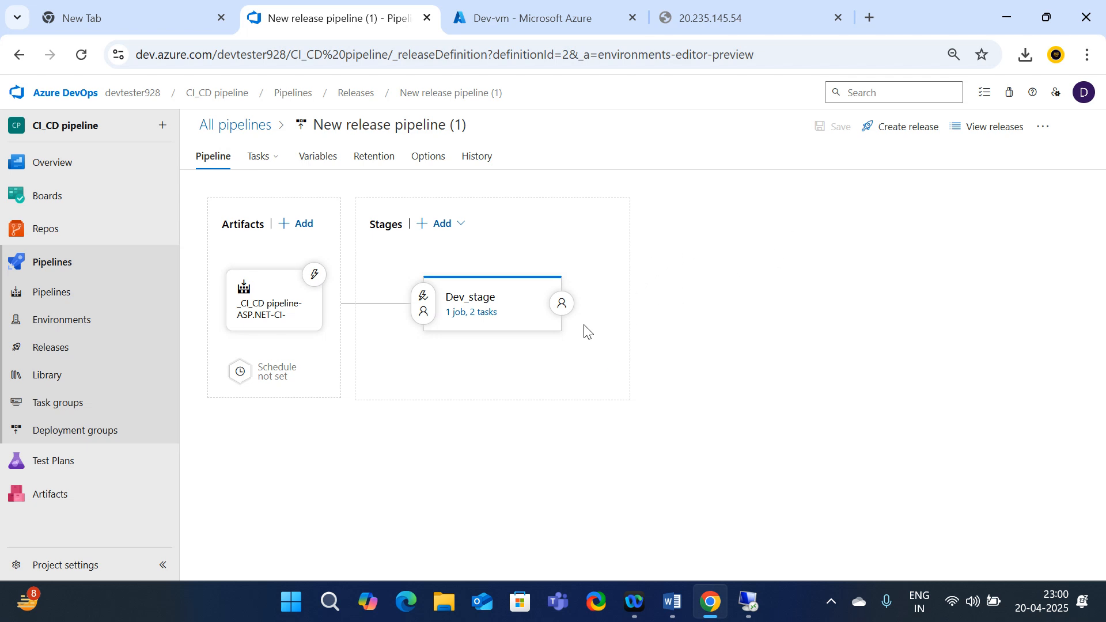
Open Release-1 from the Releases list, where Dev_stage is still in progress after 5 minutes
{"action": "left_click", "coordinate": [62, 350]}
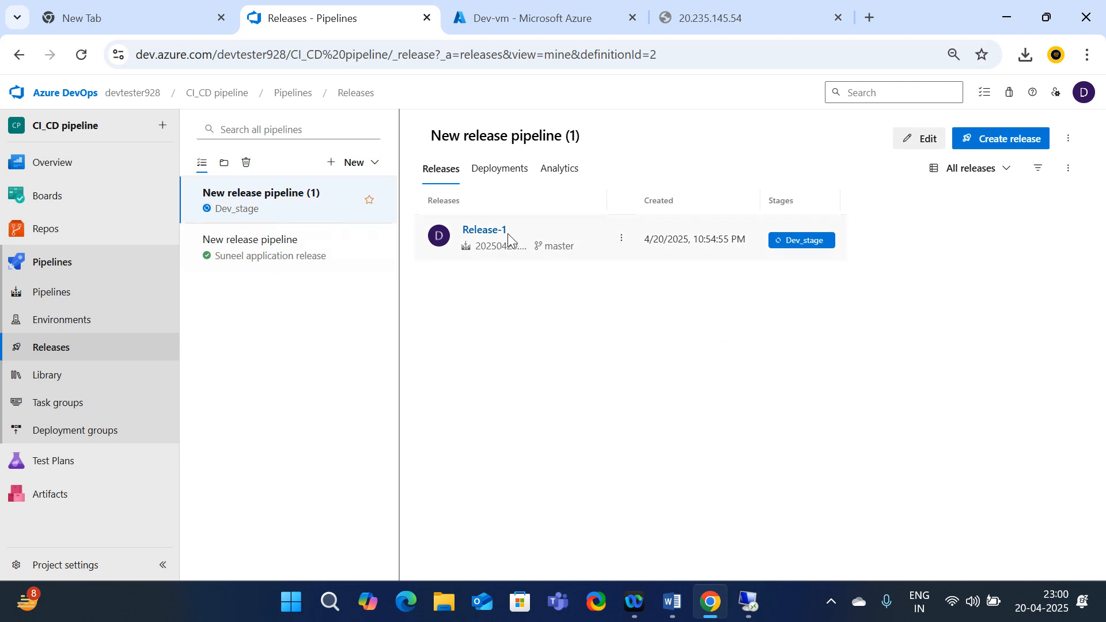
{"action": "left_click", "coordinate": [481, 232]}
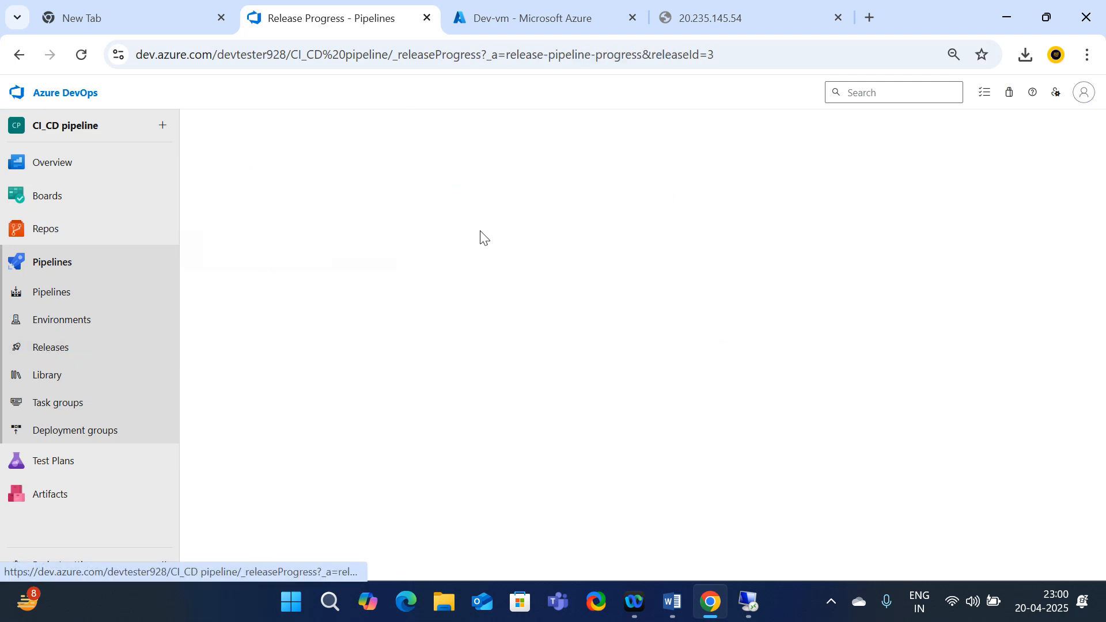
{"action": "mouse_move", "coordinate": [494, 342]}
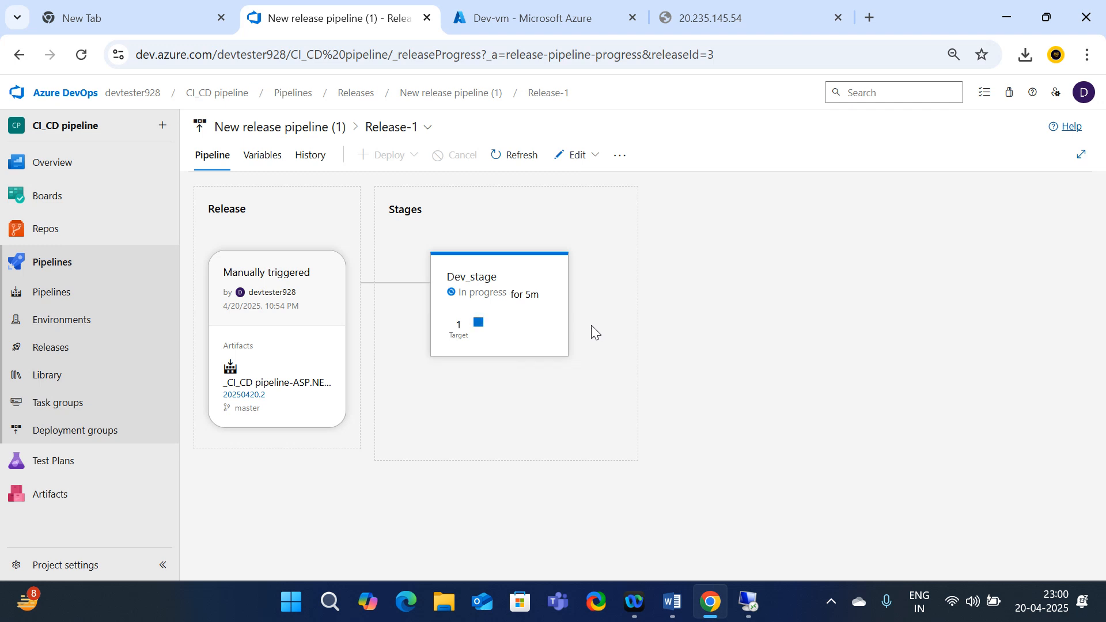
{"action": "mouse_move", "coordinate": [524, 323]}
{"action": "left_click", "coordinate": [581, 17]}
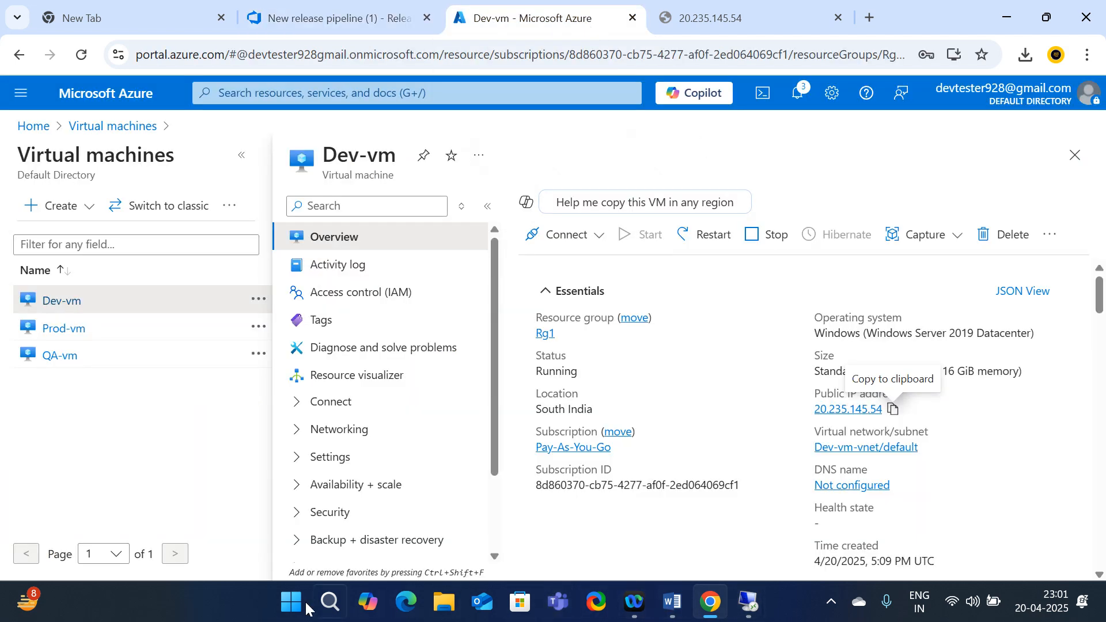
Launch Paint from Windows search and draw one outlined rectangle on the canvas
{"action": "left_click", "coordinate": [331, 605]}
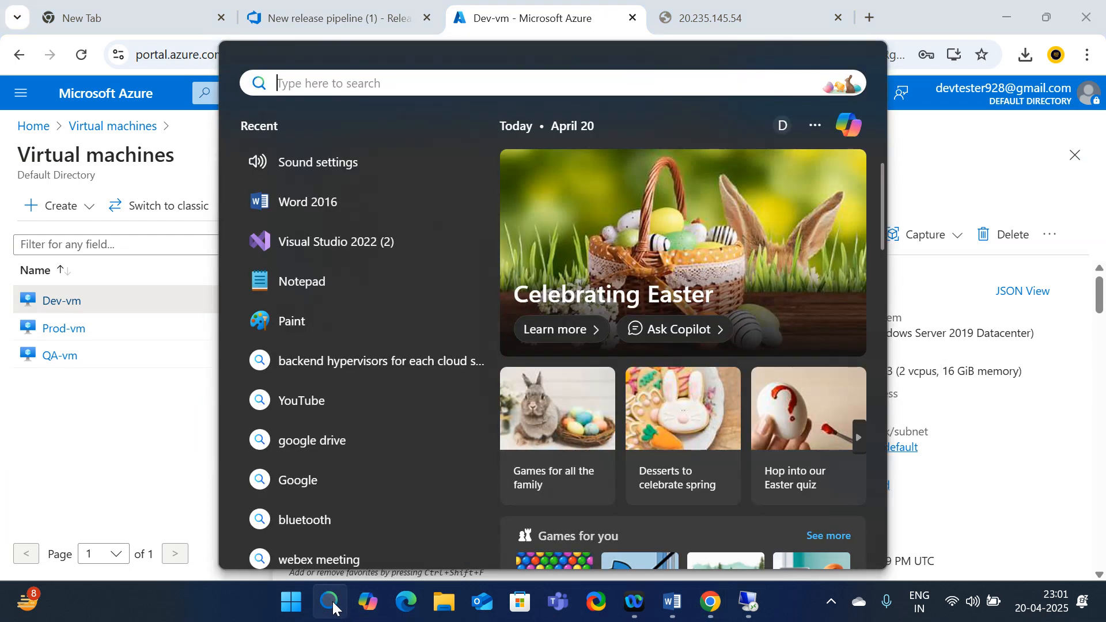
{"action": "type", "text": "paint"}
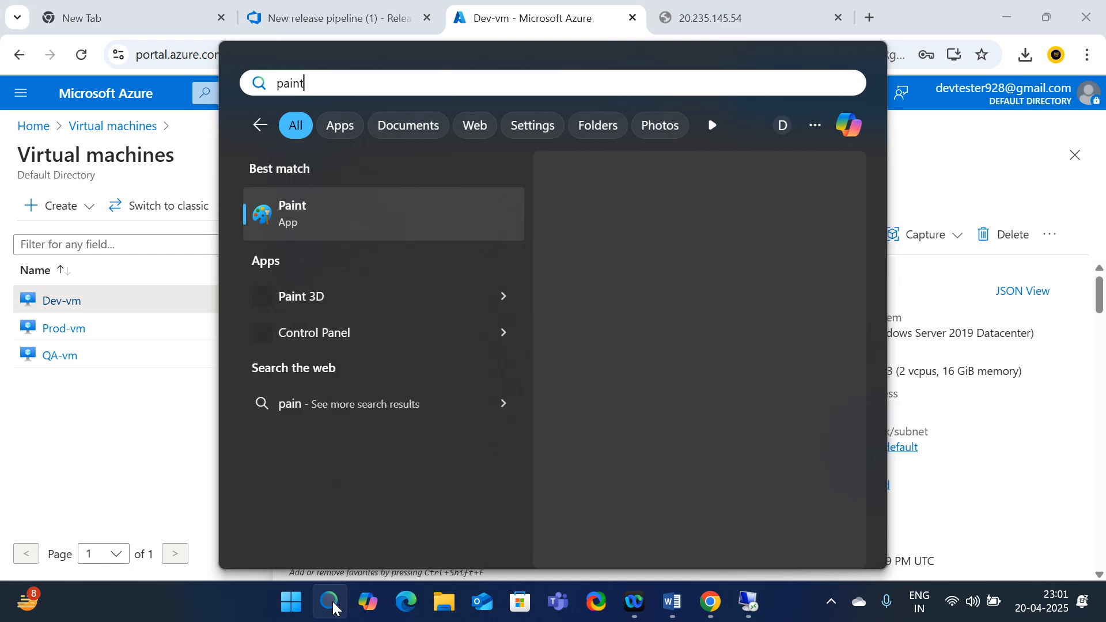
{"action": "key", "text": "Return"}
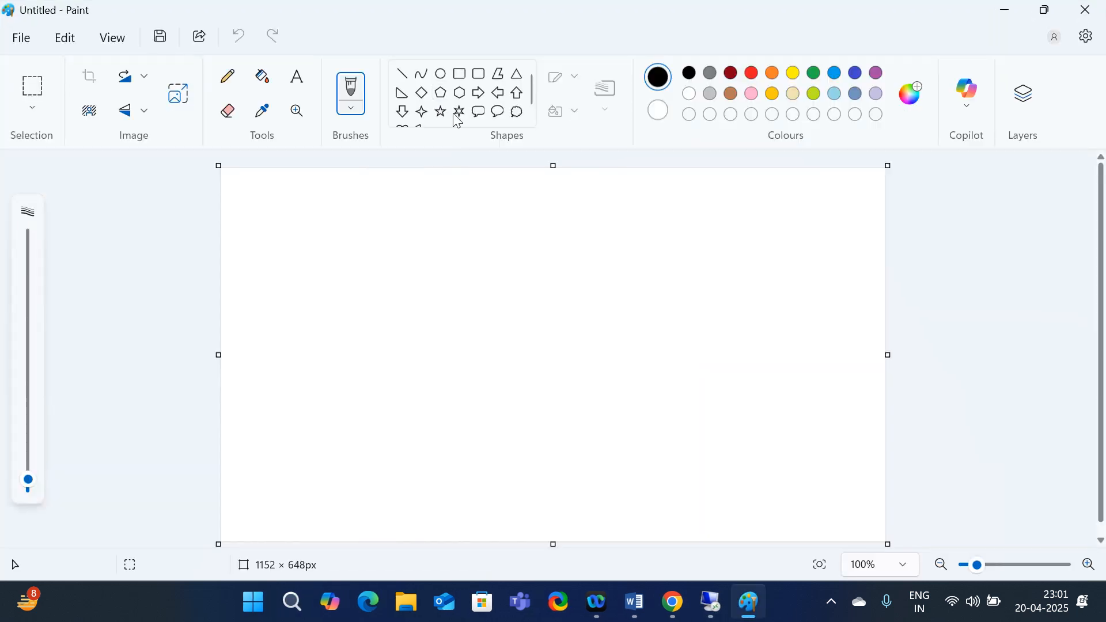
{"action": "left_click", "coordinate": [460, 73]}
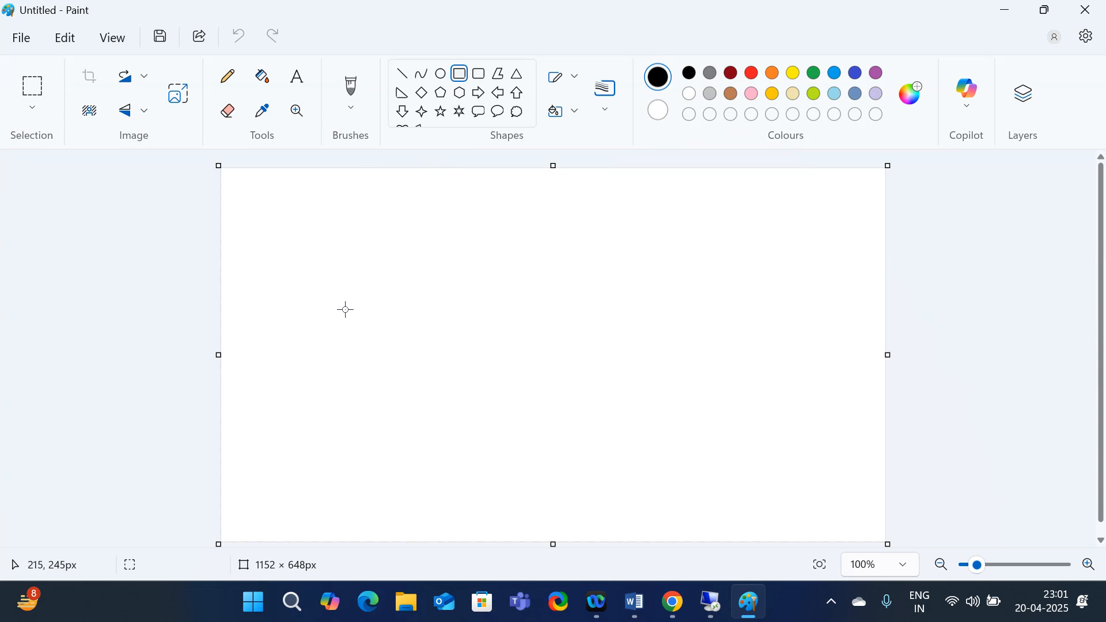
{"action": "mouse_move", "coordinate": [345, 310]}
{"action": "left_mouse_down"}
{"action": "mouse_move", "coordinate": [397, 321]}
{"action": "mouse_move", "coordinate": [470, 357]}
{"action": "mouse_move", "coordinate": [443, 365]}
{"action": "mouse_move", "coordinate": [461, 363]}
{"action": "left_mouse_up"}
{"action": "left_click", "coordinate": [521, 383]}
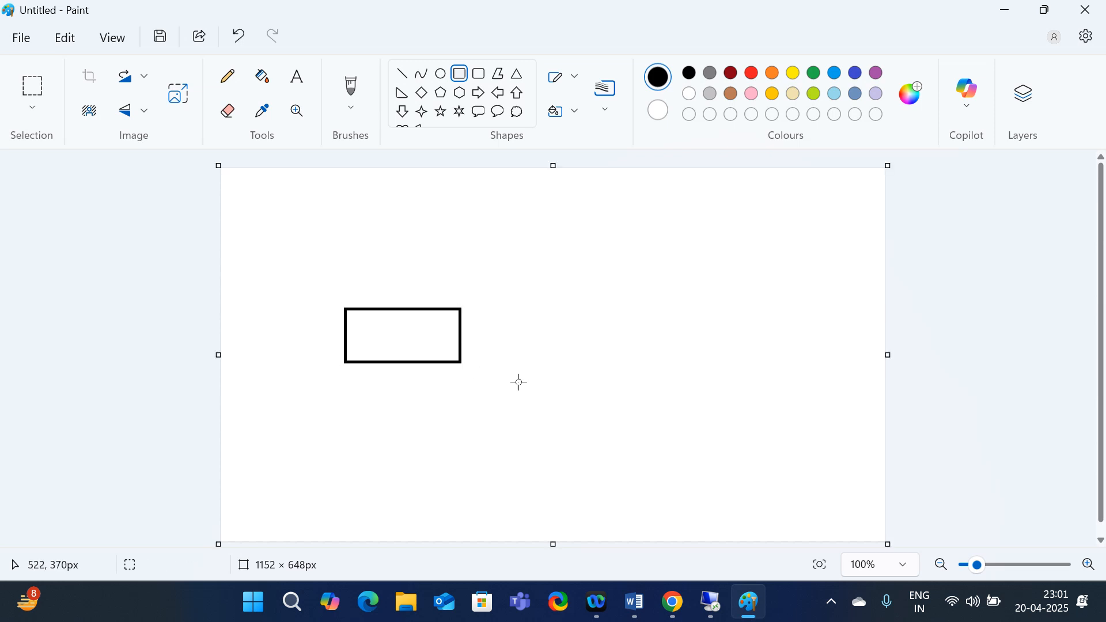
Copy the rectangle and paste three copies stacked in a column to its right
{"action": "left_click", "coordinate": [32, 89]}
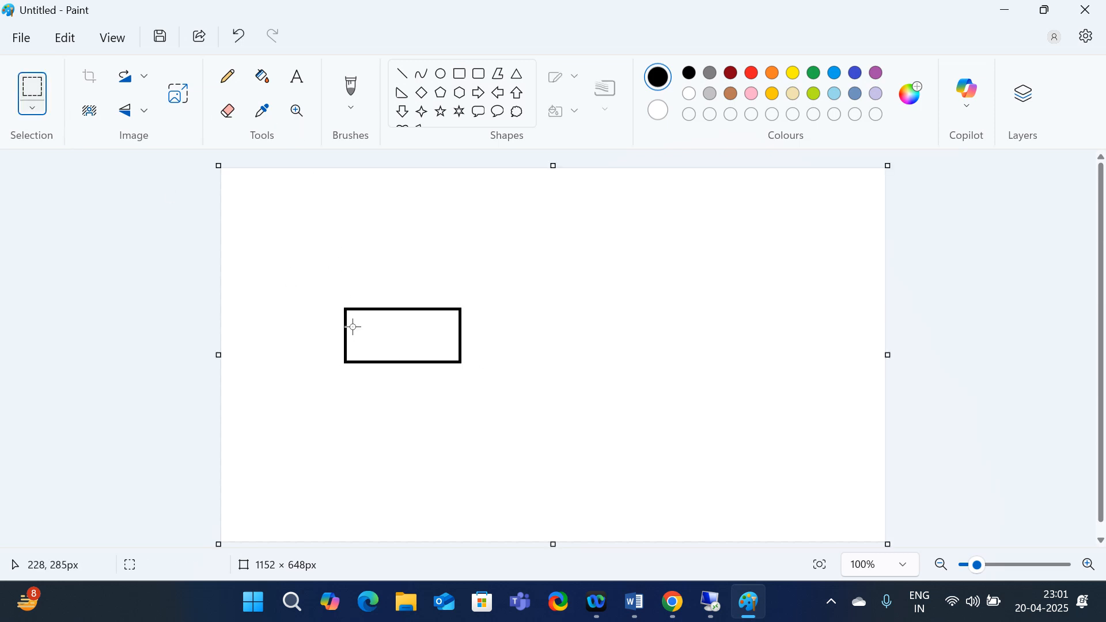
{"action": "left_click_drag", "start_coordinate": [317, 277], "coordinate": [520, 446]}
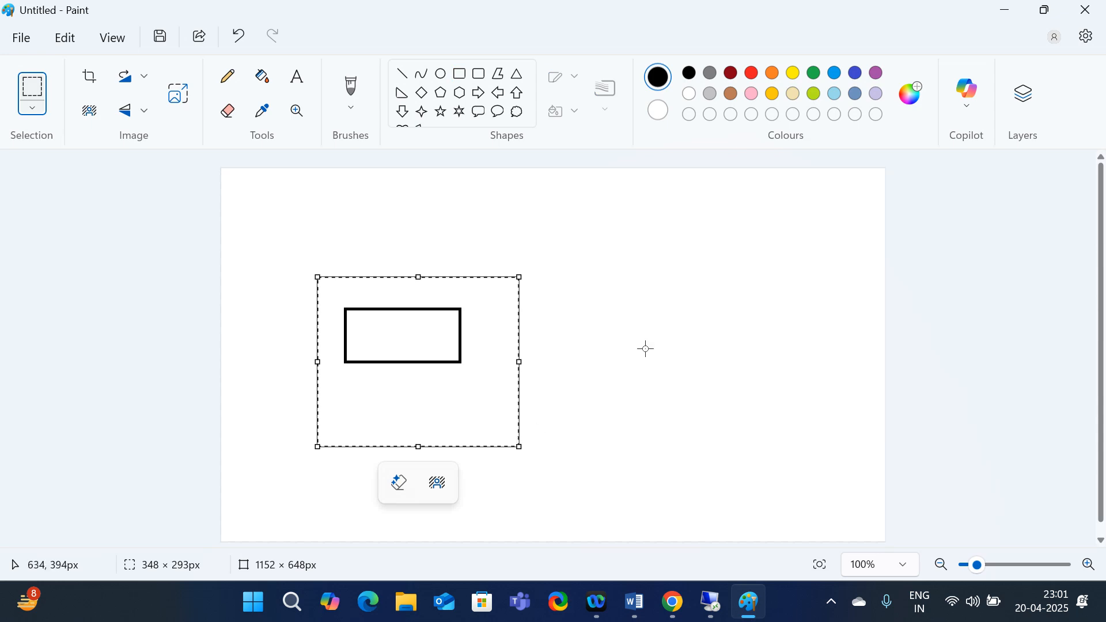
{"action": "right_click", "coordinate": [469, 215]}
{"action": "key", "text": "Escape"}
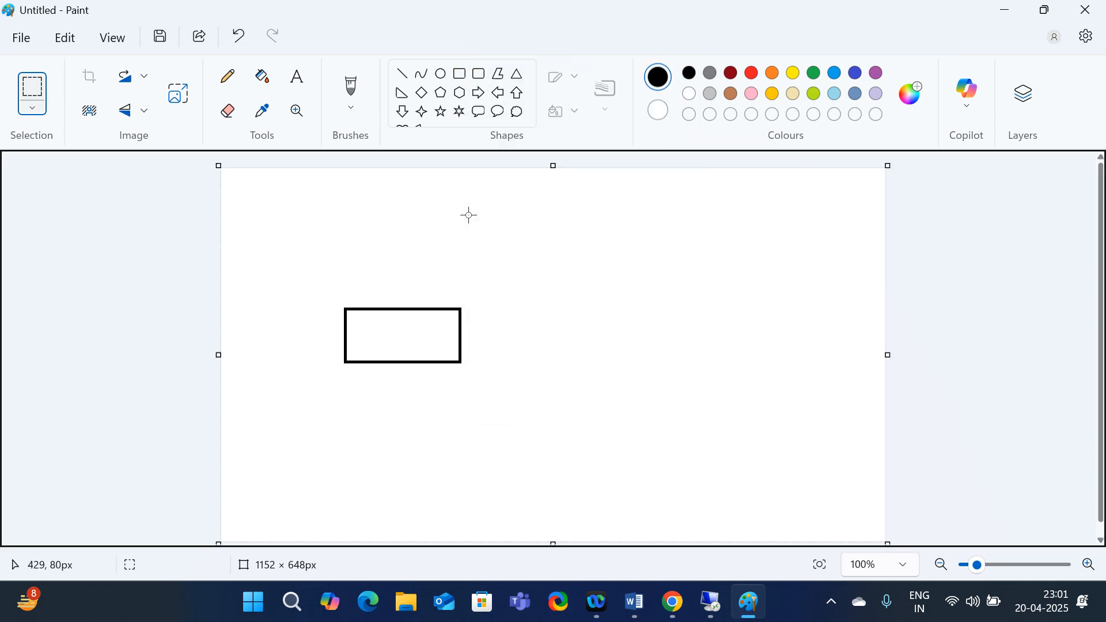
{"action": "key", "text": "ctrl+v"}
{"action": "left_click_drag", "start_coordinate": [350, 213], "coordinate": [655, 225]}
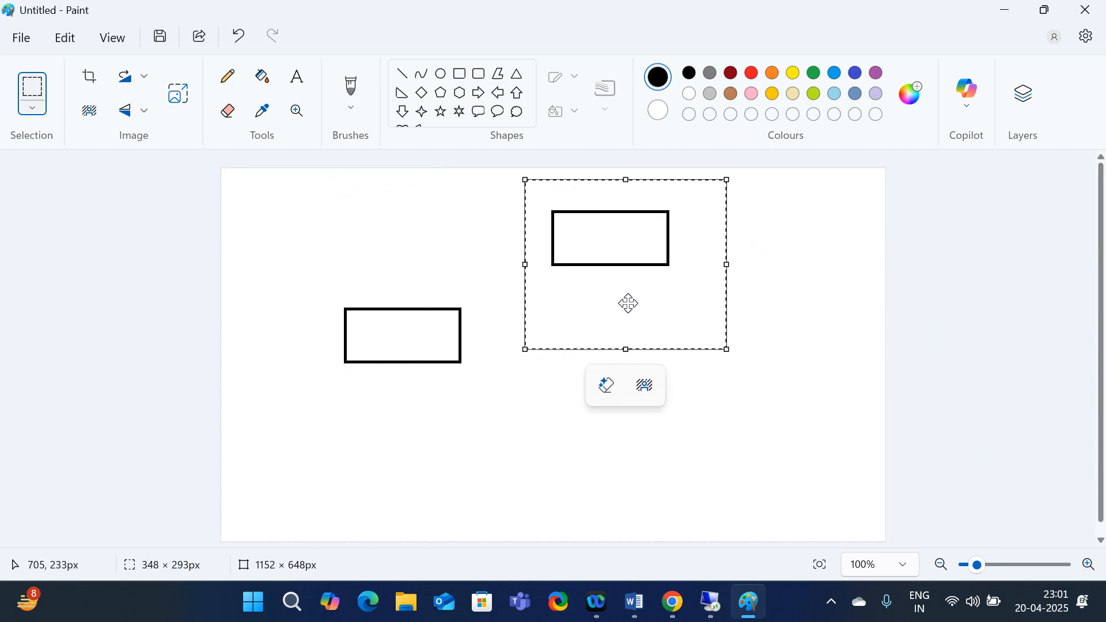
{"action": "key", "text": "ctrl+v"}
{"action": "left_click_drag", "start_coordinate": [289, 217], "coordinate": [597, 325]}
{"action": "key", "text": "ctrl+v"}
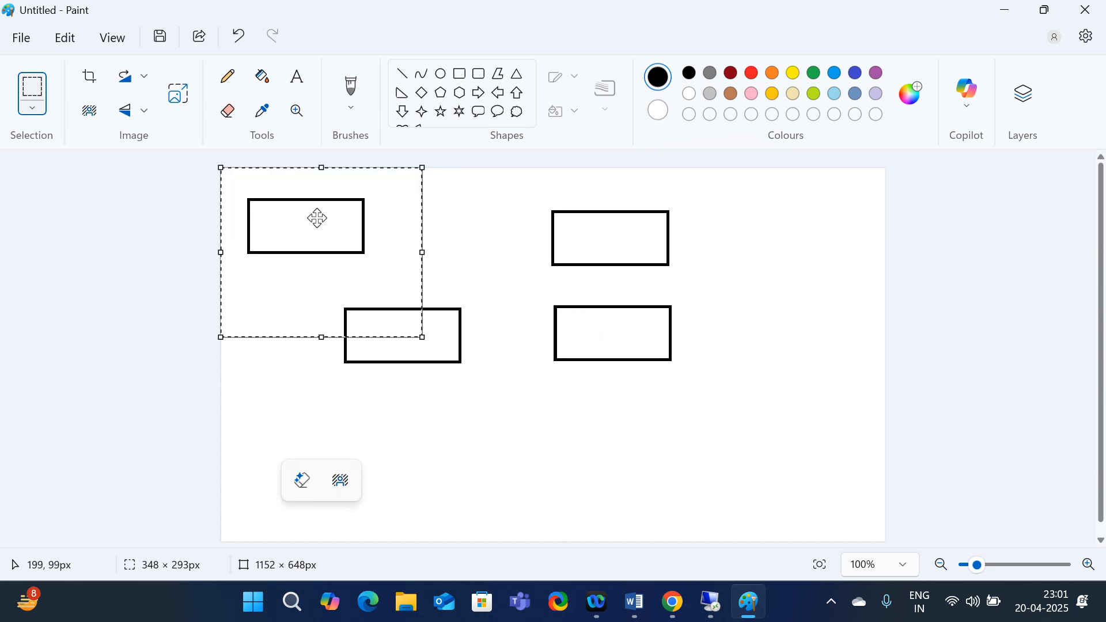
{"action": "left_click_drag", "start_coordinate": [316, 217], "coordinate": [634, 447]}
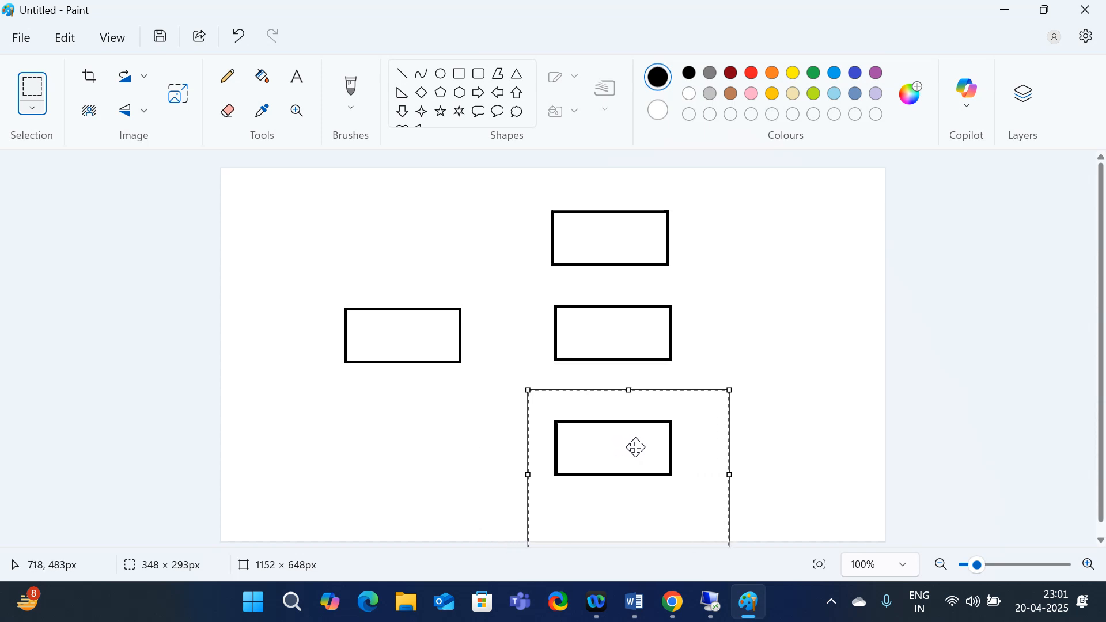
{"action": "left_click", "coordinate": [763, 375]}
{"action": "left_click", "coordinate": [296, 80]}
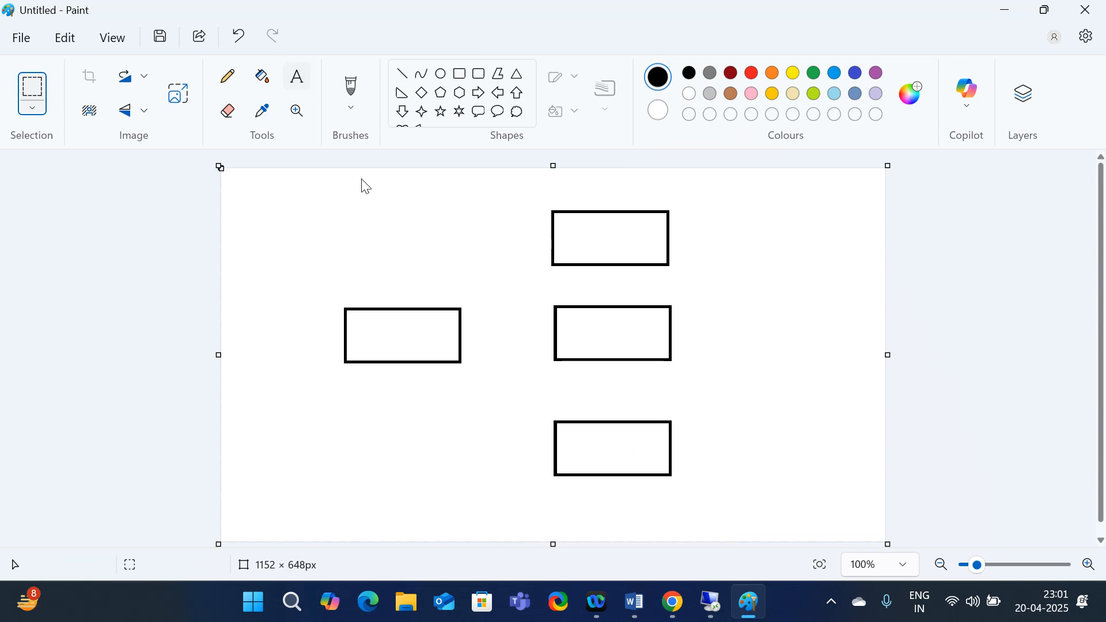
Label the left box 'Release pipeline' and the top-right box 'Dev VM'
{"action": "left_click_drag", "start_coordinate": [352, 317], "coordinate": [457, 351]}
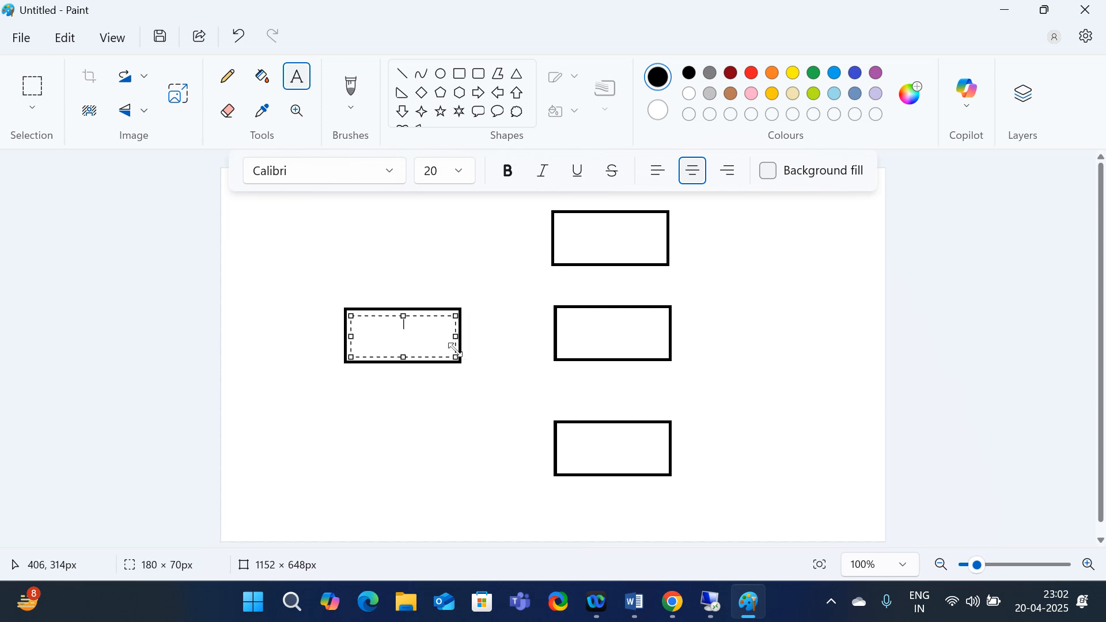
{"action": "type", "text": "Release pipeline"}
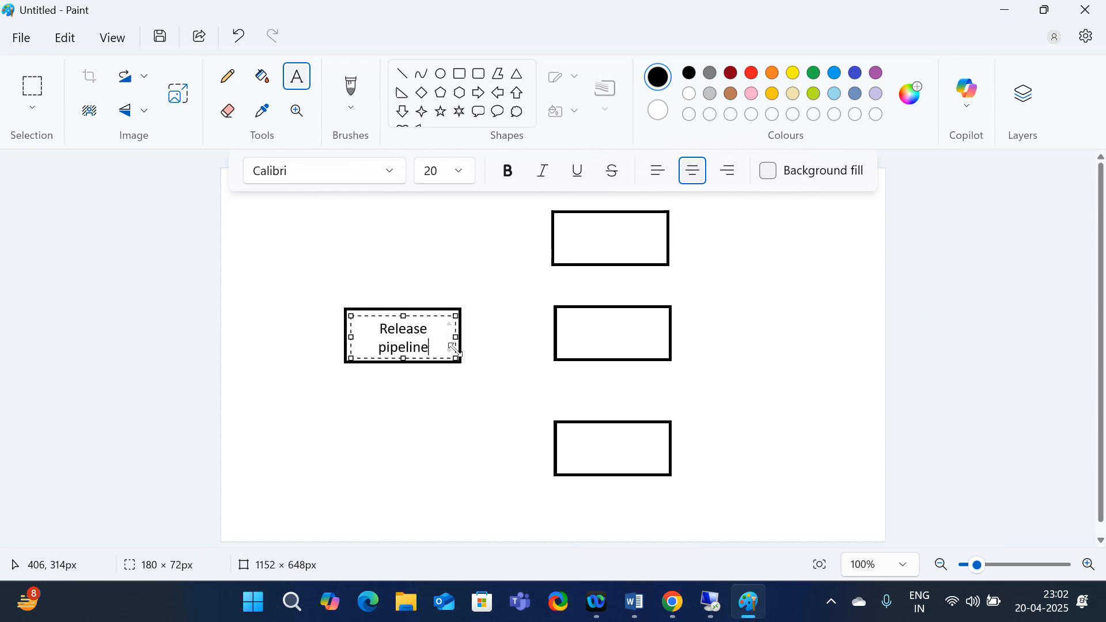
{"action": "left_click", "coordinate": [849, 293]}
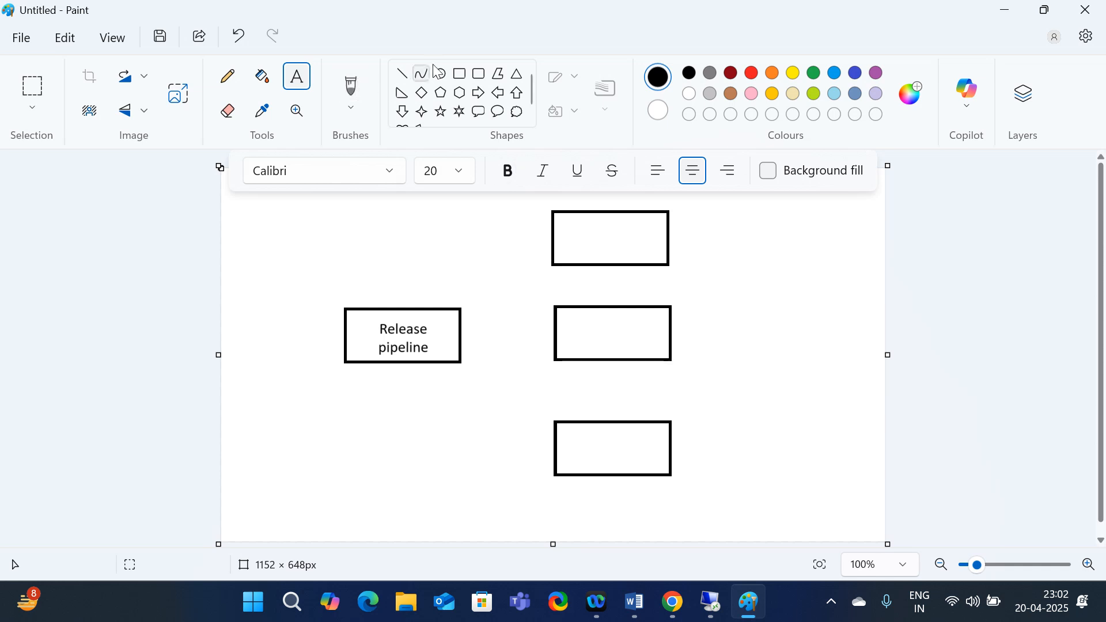
{"action": "left_click_drag", "start_coordinate": [566, 230], "coordinate": [658, 258]}
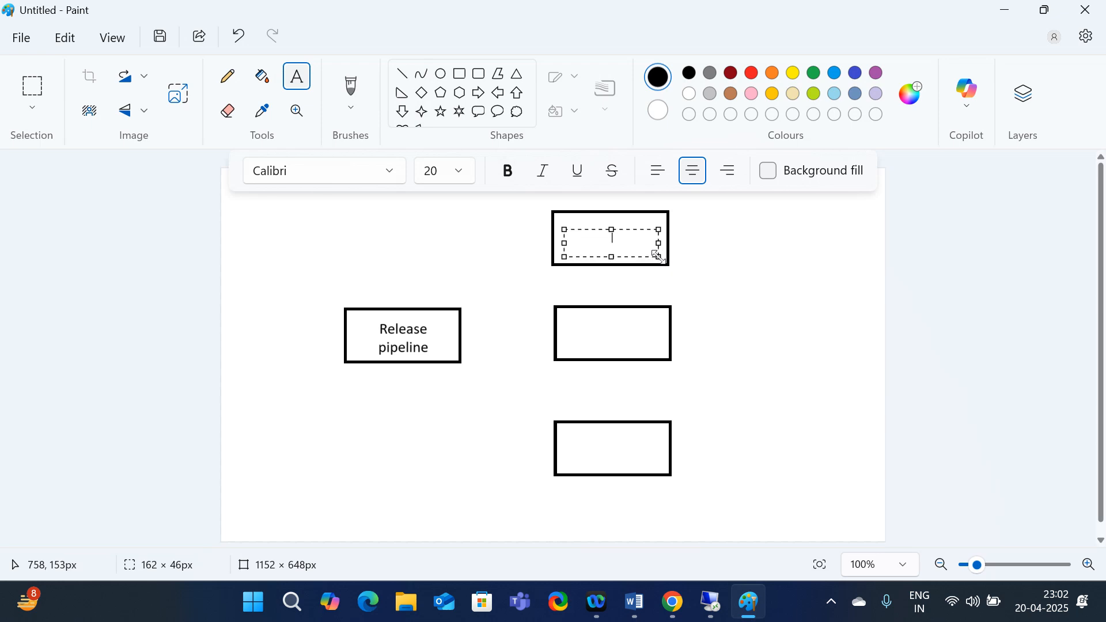
{"action": "type", "text": "Dev VM"}
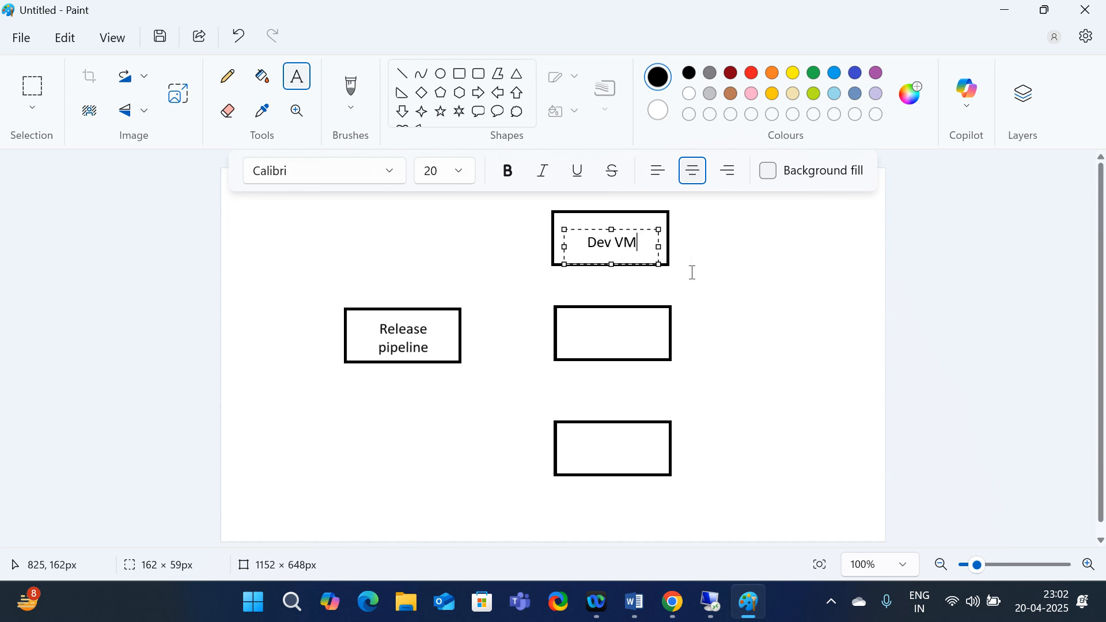
{"action": "left_click", "coordinate": [620, 340]}
Label the other boxes 'QA vm' and 'Prod vm', then draw a line from Release pipeline to Dev VM
{"action": "left_click_drag", "start_coordinate": [575, 324], "coordinate": [662, 351]}
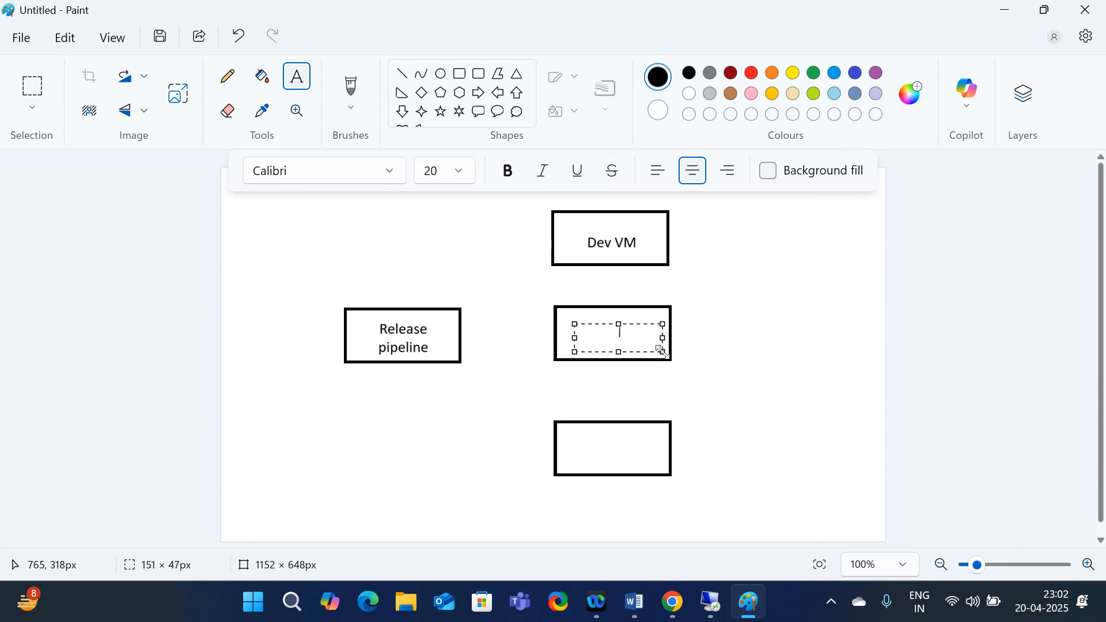
{"action": "type", "text": "A"}
{"action": "key", "text": "BackSpace"}
{"action": "type", "text": "QA"}
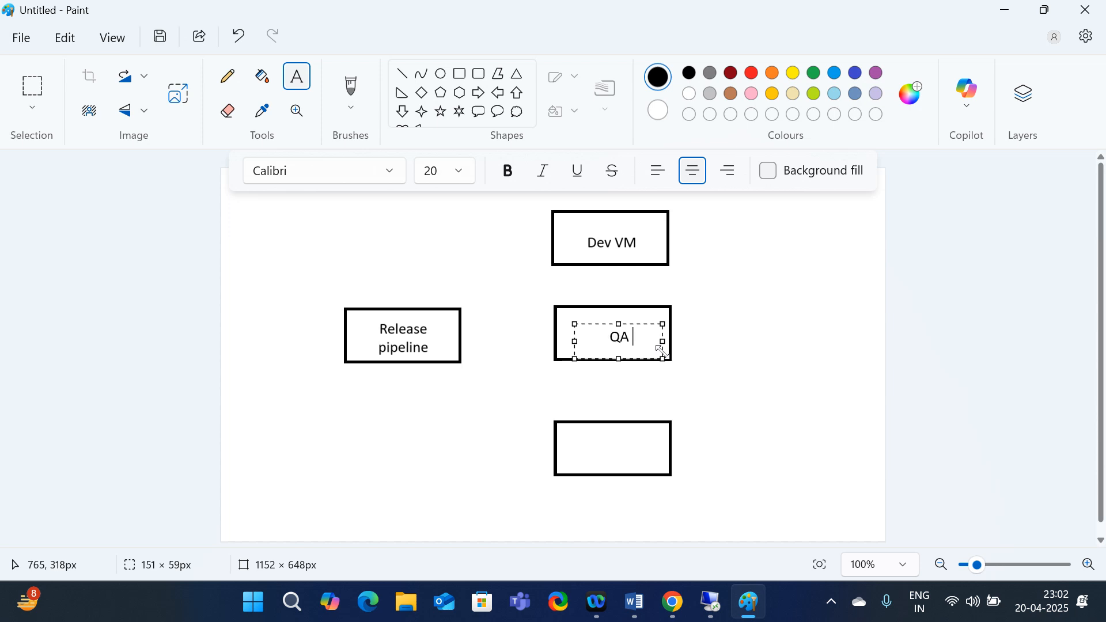
{"action": "type", "text": " vm"}
{"action": "left_click", "coordinate": [787, 355]}
{"action": "left_click_drag", "start_coordinate": [561, 437], "coordinate": [661, 467]}
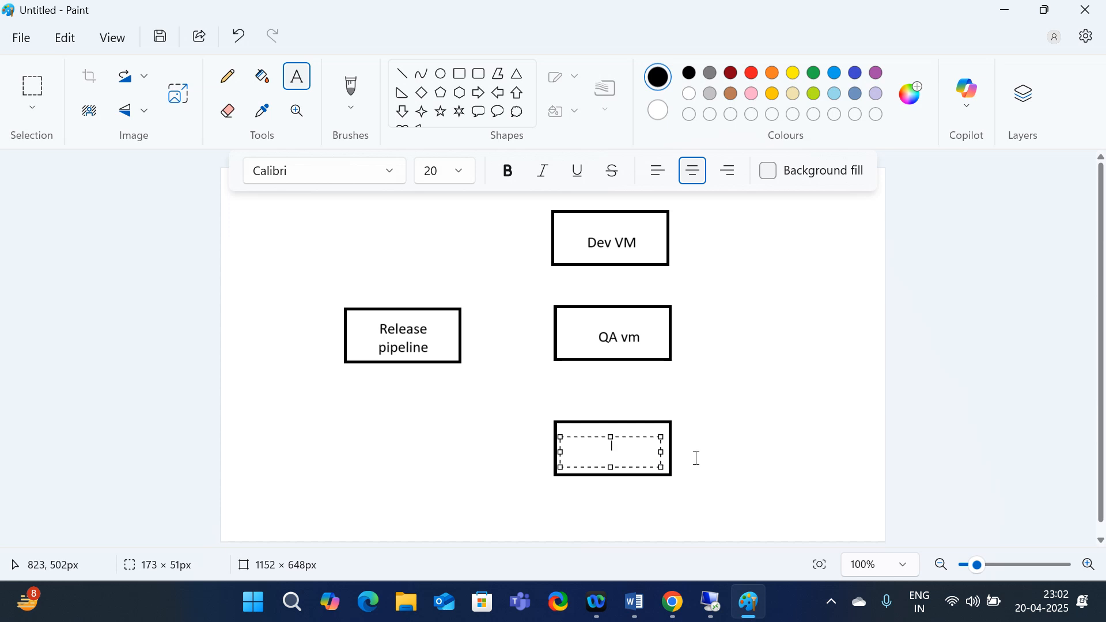
{"action": "type", "text": "Prod V"}
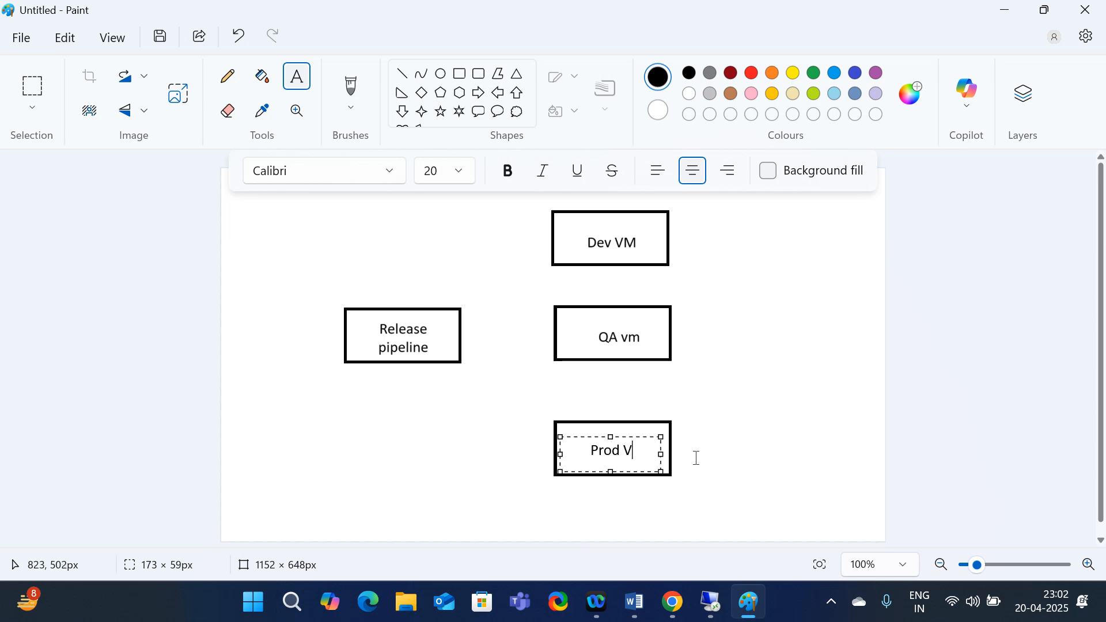
{"action": "key", "text": "BackSpace"}
{"action": "type", "text": "vm"}
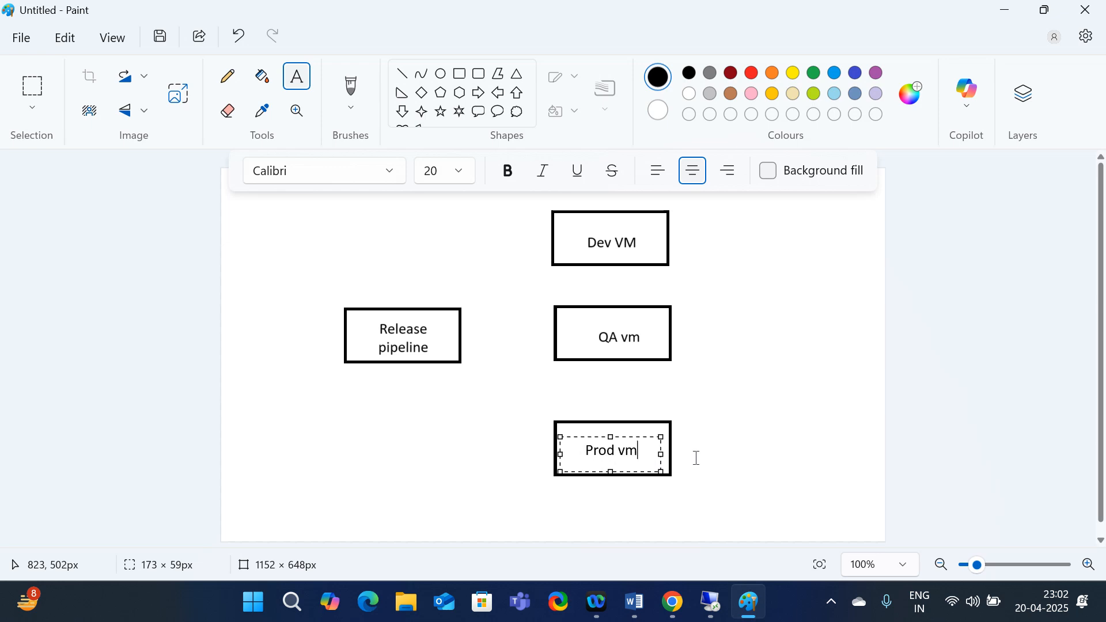
{"action": "key", "text": "Return"}
{"action": "left_click", "coordinate": [775, 331]}
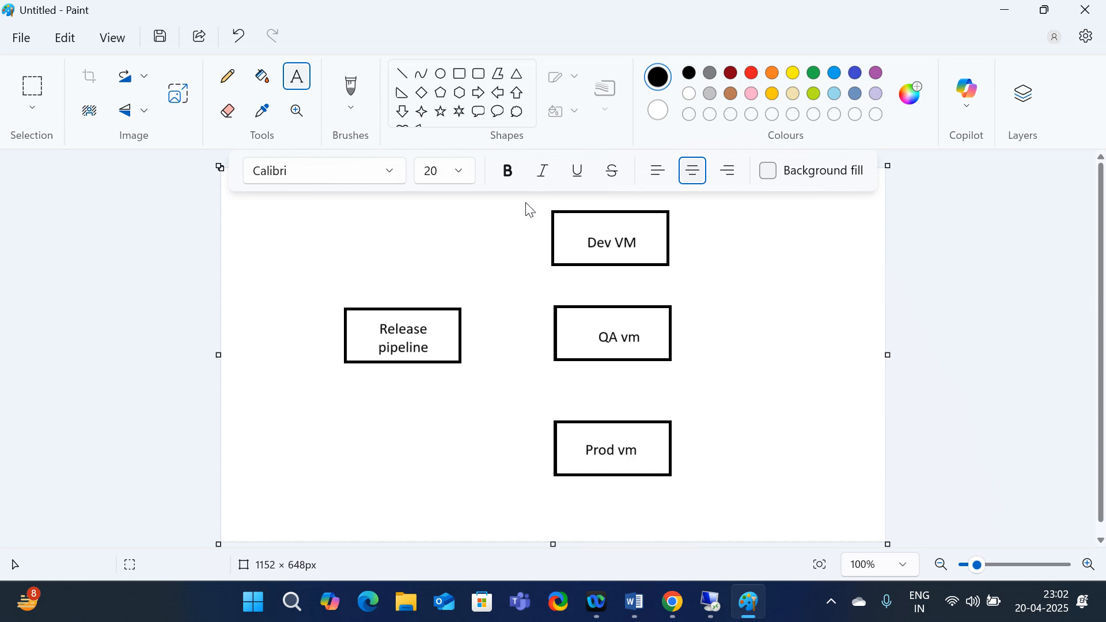
{"action": "left_click", "coordinate": [402, 73]}
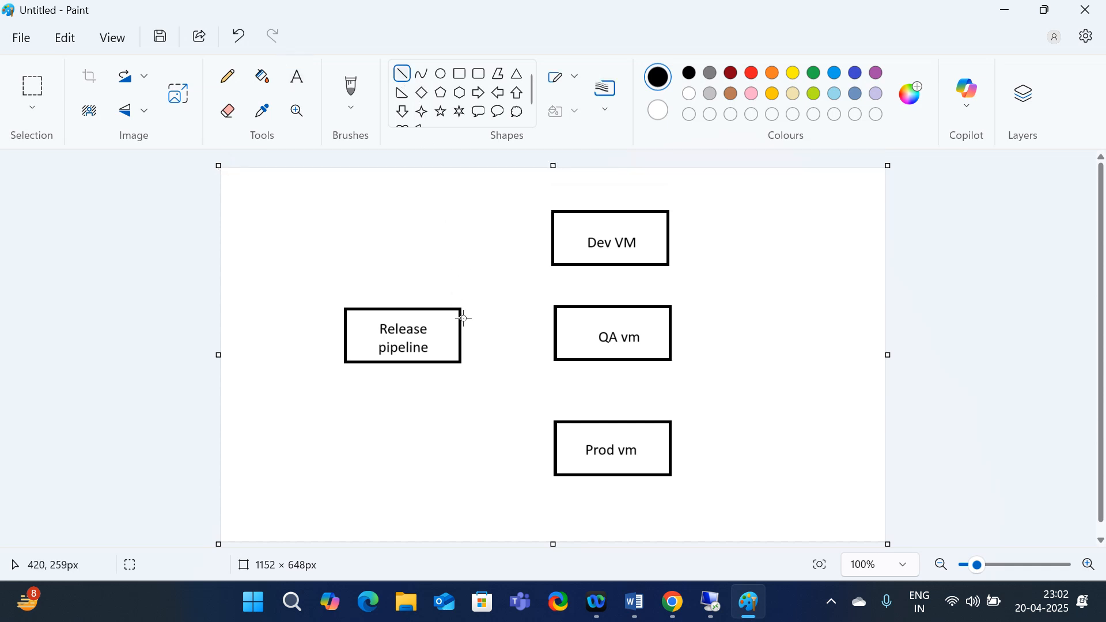
{"action": "left_click_drag", "start_coordinate": [464, 320], "coordinate": [554, 248]}
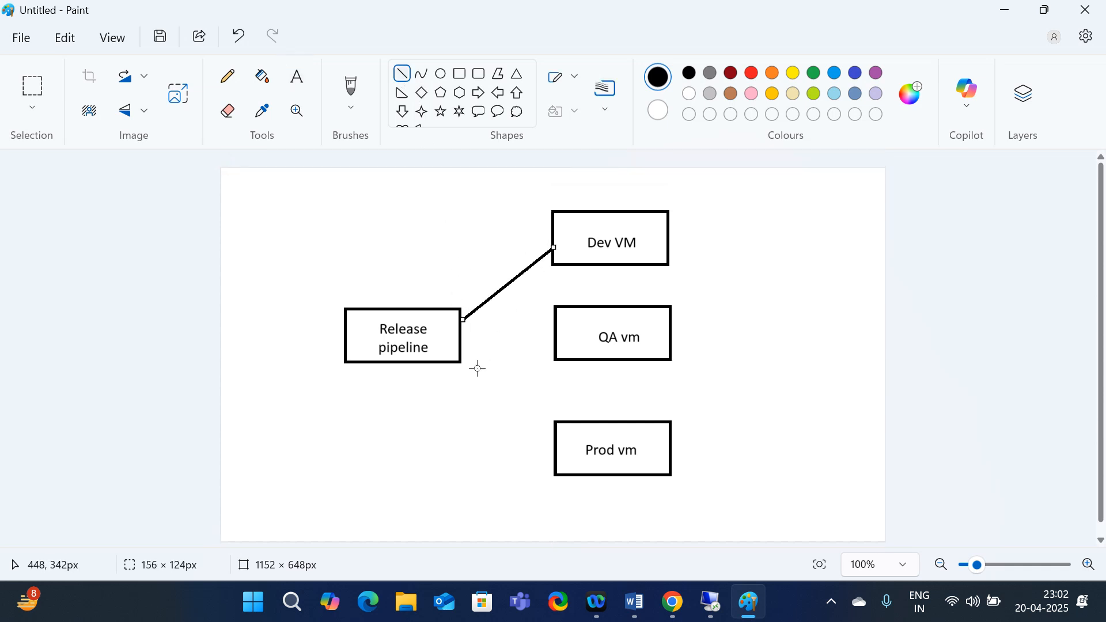
Draw straight lines from the Release pipeline box to QA vm and to Prod vm
{"action": "left_click", "coordinate": [475, 339]}
{"action": "left_click_drag", "start_coordinate": [463, 333], "coordinate": [557, 338]}
{"action": "left_click", "coordinate": [519, 427]}
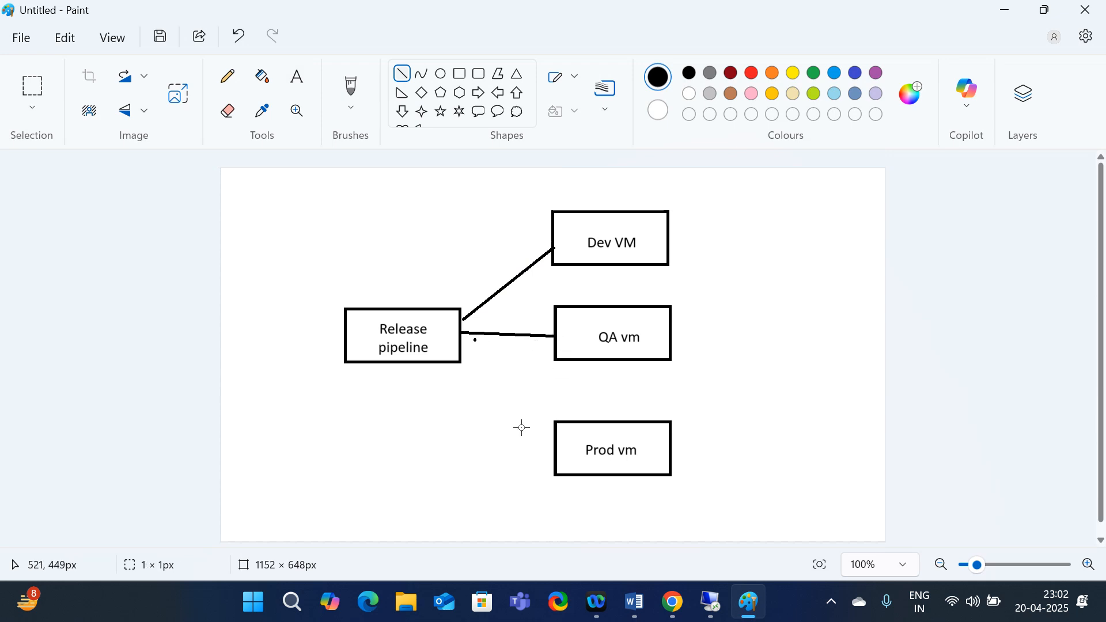
{"action": "left_click_drag", "start_coordinate": [459, 346], "coordinate": [555, 443]}
{"action": "left_click", "coordinate": [766, 300]}
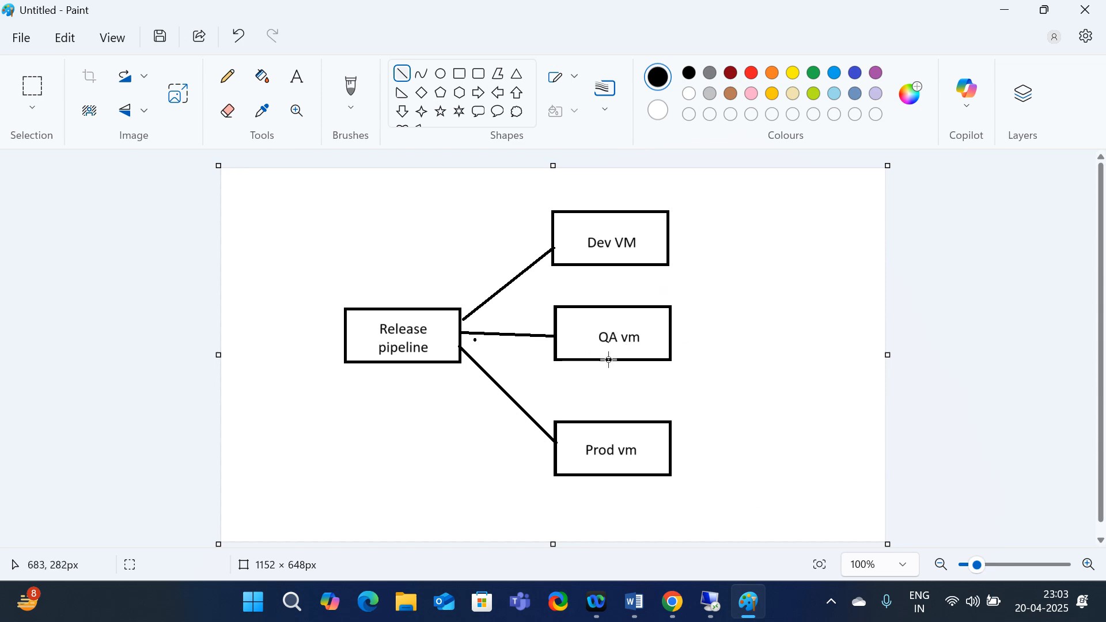
{"action": "scroll", "coordinate": [588, 387], "scroll_direction": "down", "scroll_amount": 1}
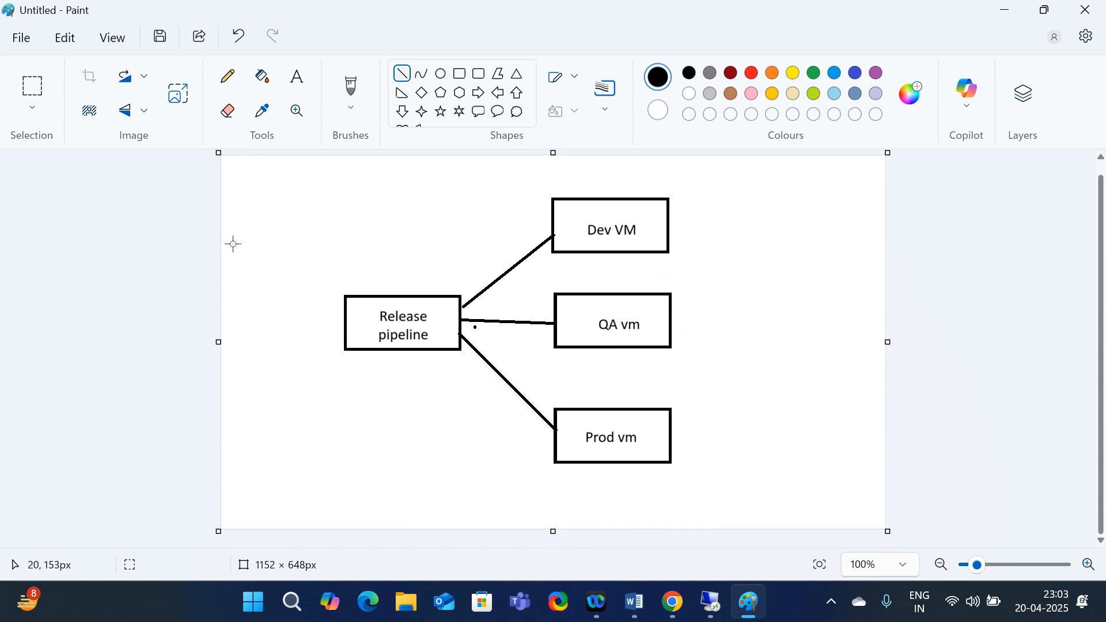
Start a new blank image, discarding the unsaved diagram, and draw a rectangle at the left
{"action": "left_click", "coordinate": [21, 38]}
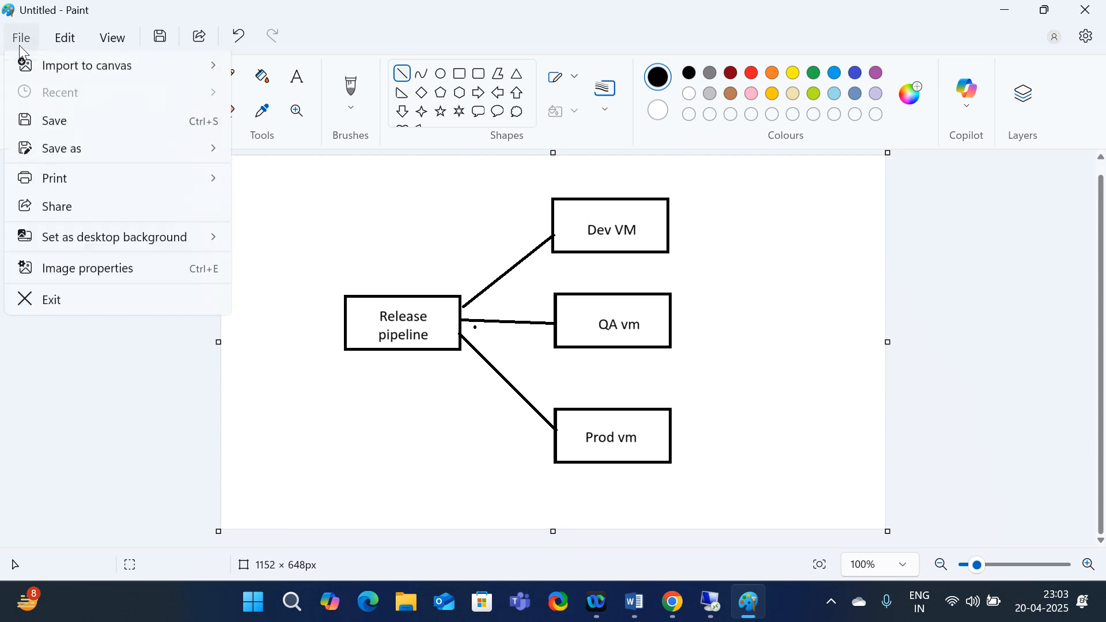
{"action": "left_click", "coordinate": [54, 69]}
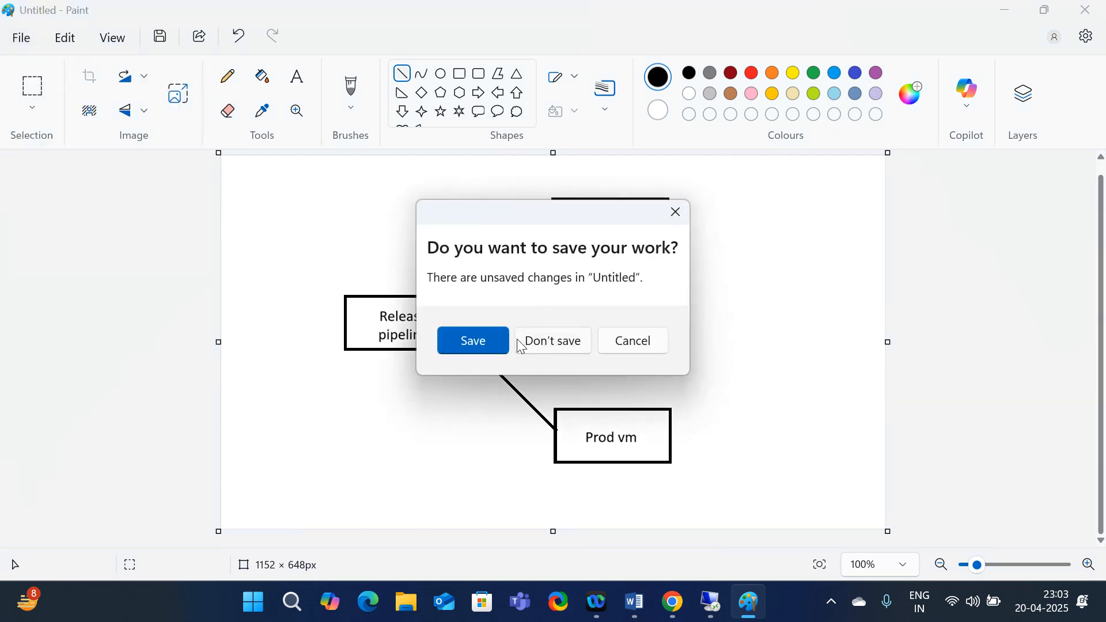
{"action": "left_click", "coordinate": [553, 341]}
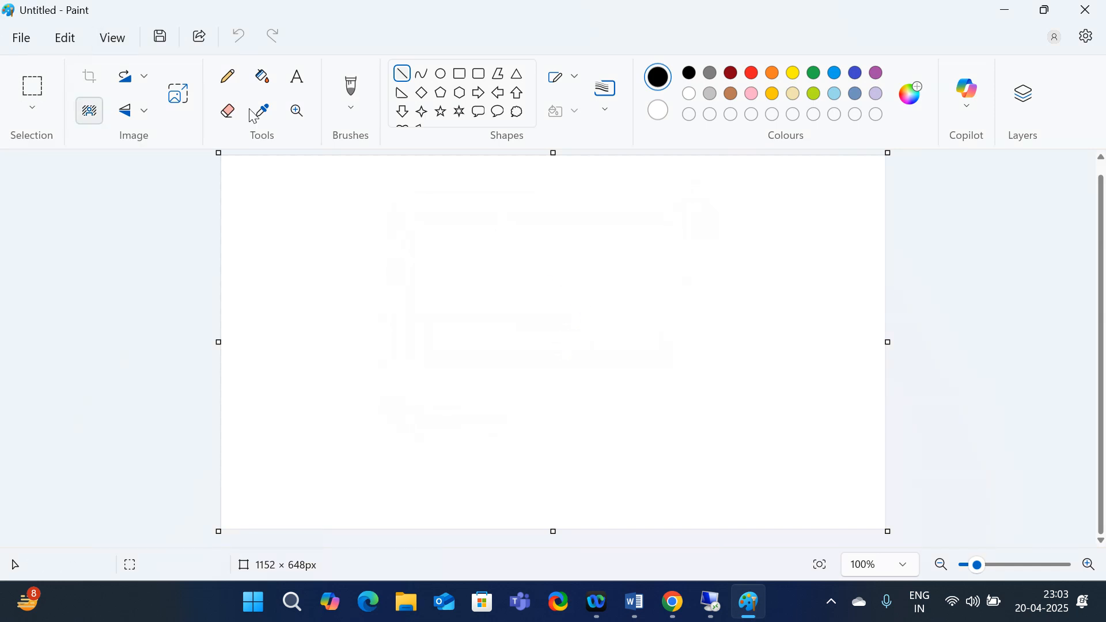
{"action": "left_click", "coordinate": [460, 74]}
{"action": "left_click_drag", "start_coordinate": [302, 275], "coordinate": [417, 342]}
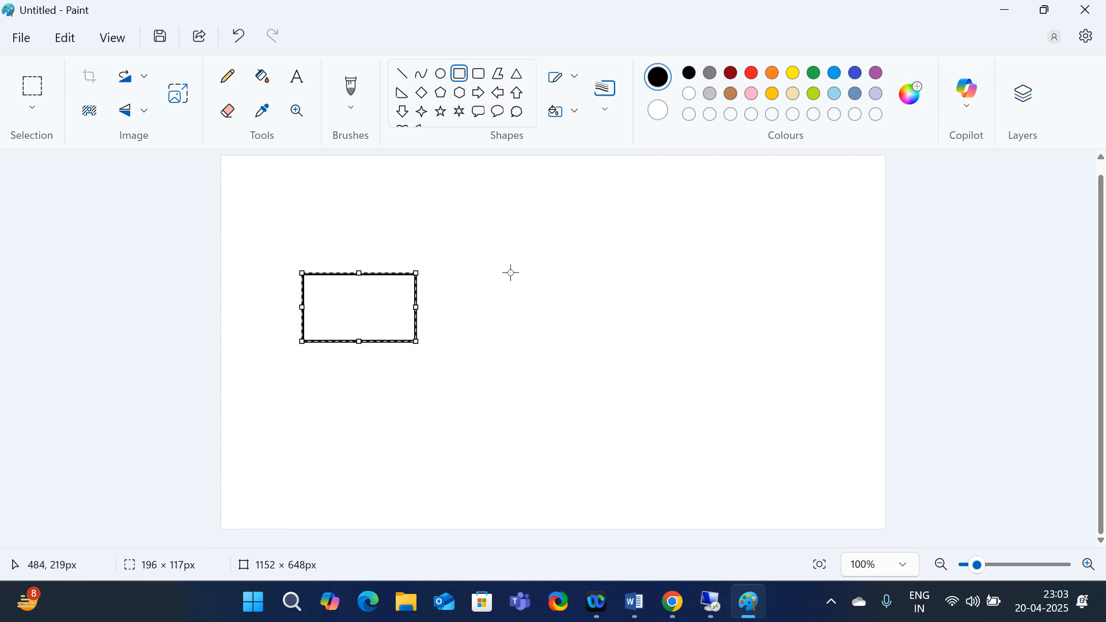
Copy the rectangle and paste three copies in a horizontal row to its right
{"action": "left_click", "coordinate": [23, 95]}
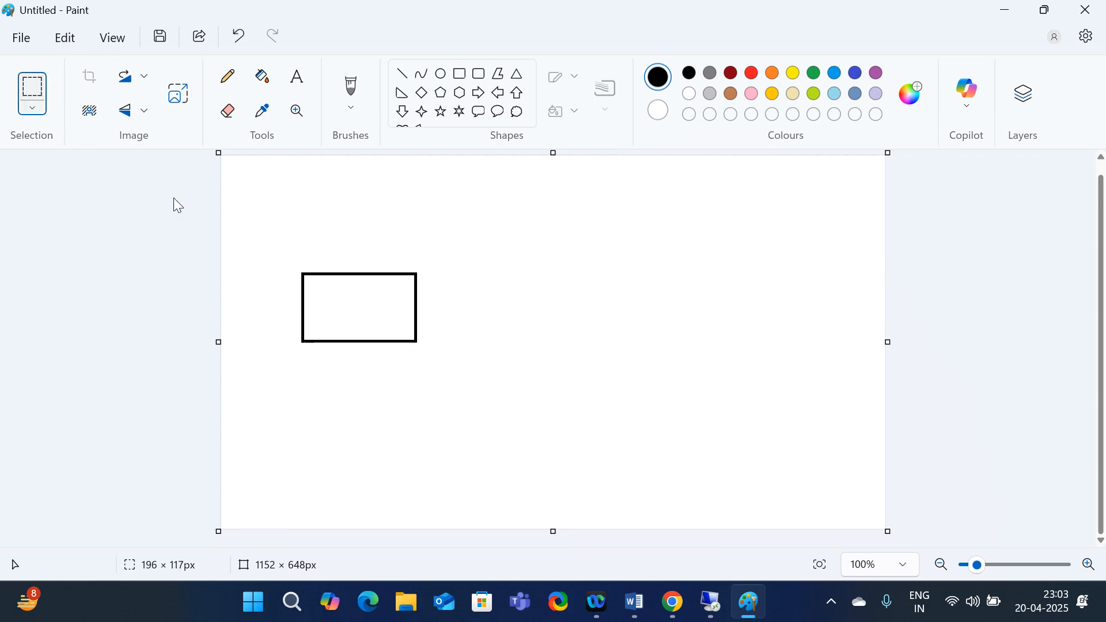
{"action": "left_click_drag", "start_coordinate": [258, 246], "coordinate": [452, 375]}
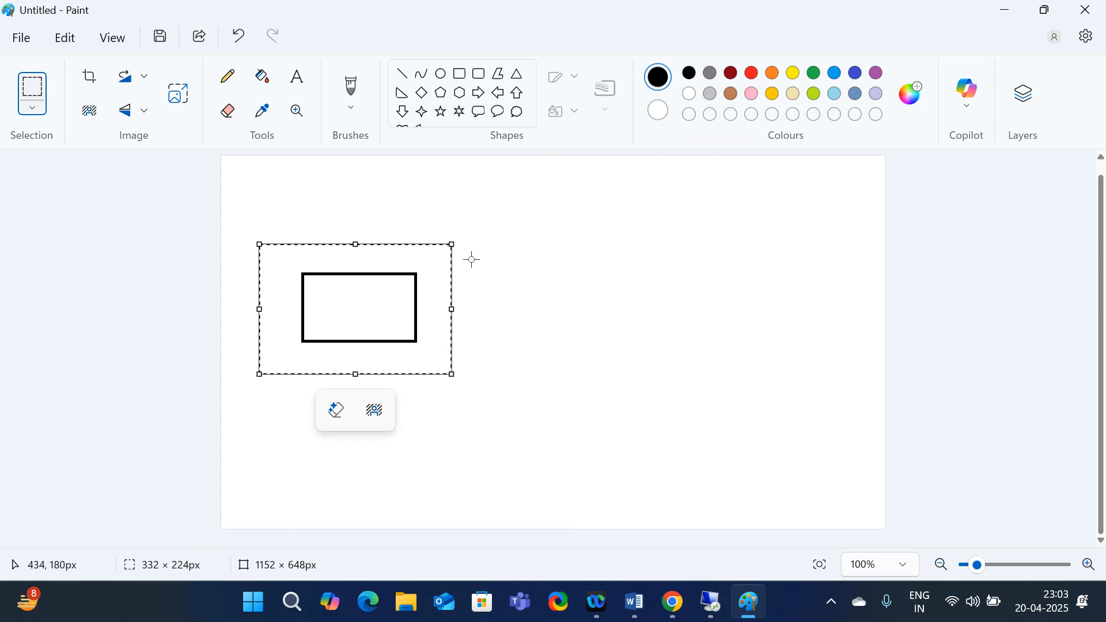
{"action": "key", "text": "ctrl+c"}
{"action": "key", "text": "ctrl+v"}
{"action": "left_click_drag", "start_coordinate": [341, 212], "coordinate": [512, 300]}
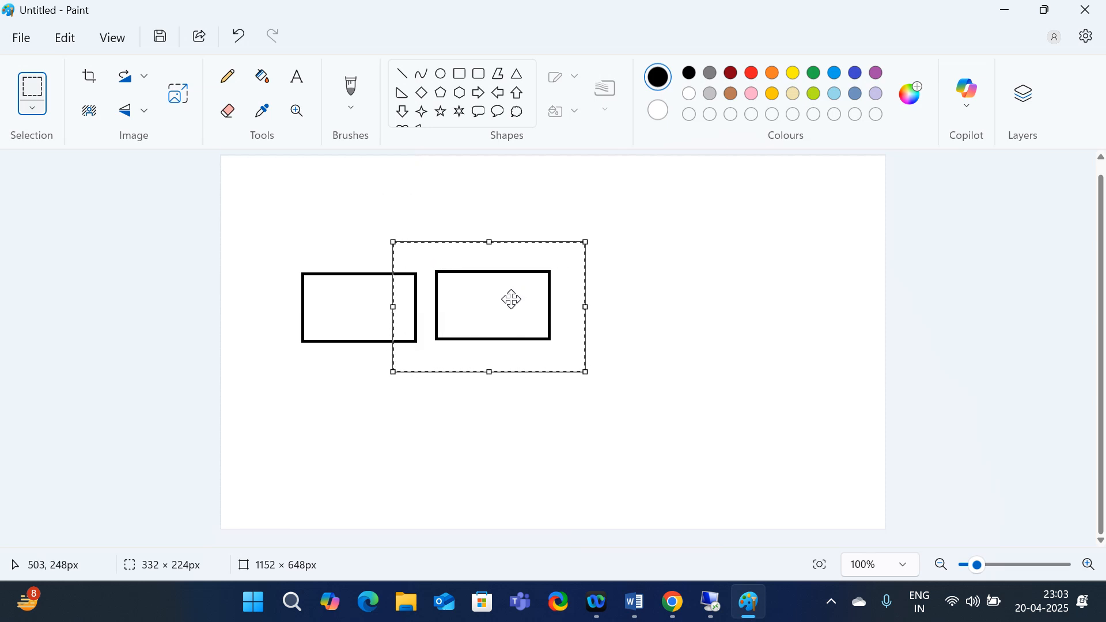
{"action": "key", "text": "ctrl+v"}
{"action": "left_click_drag", "start_coordinate": [355, 212], "coordinate": [660, 304]}
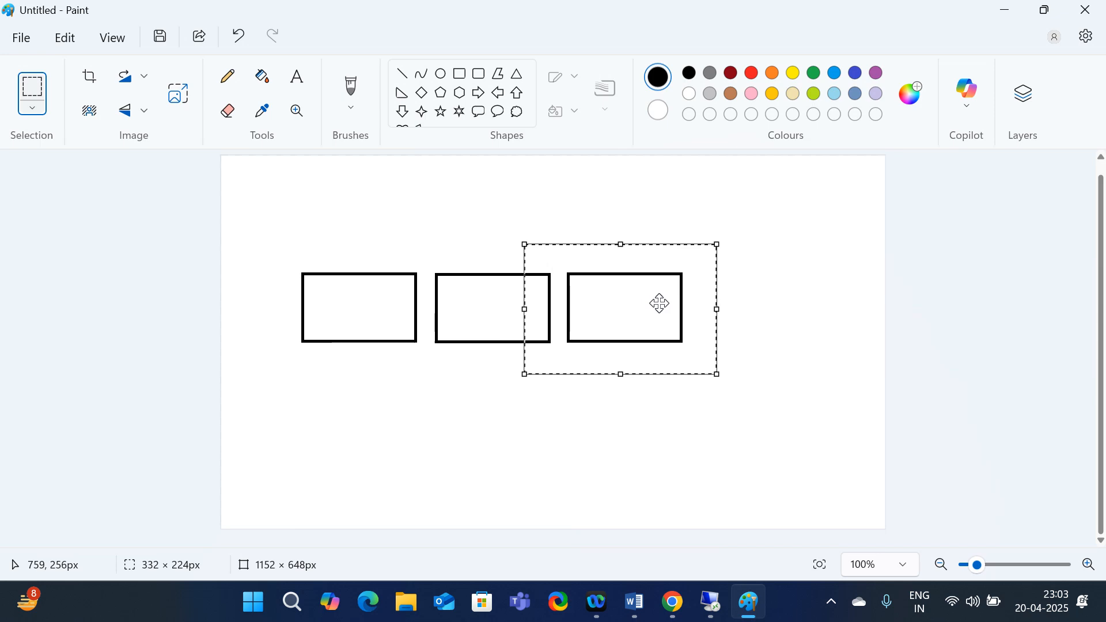
{"action": "key", "text": "ctrl+v"}
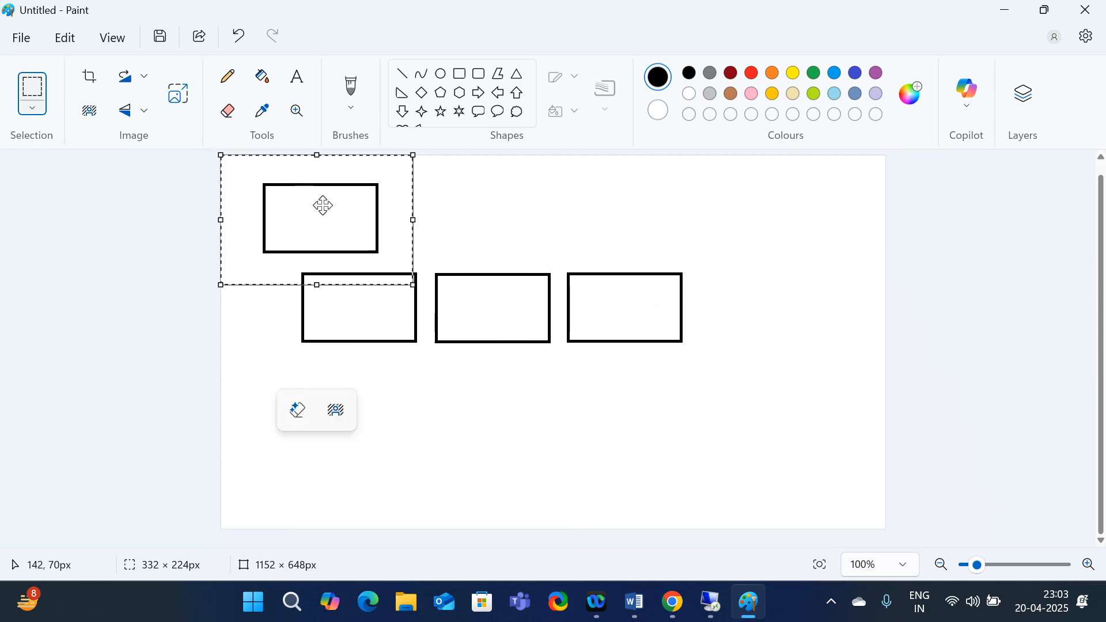
{"action": "left_click_drag", "start_coordinate": [320, 202], "coordinate": [743, 289]}
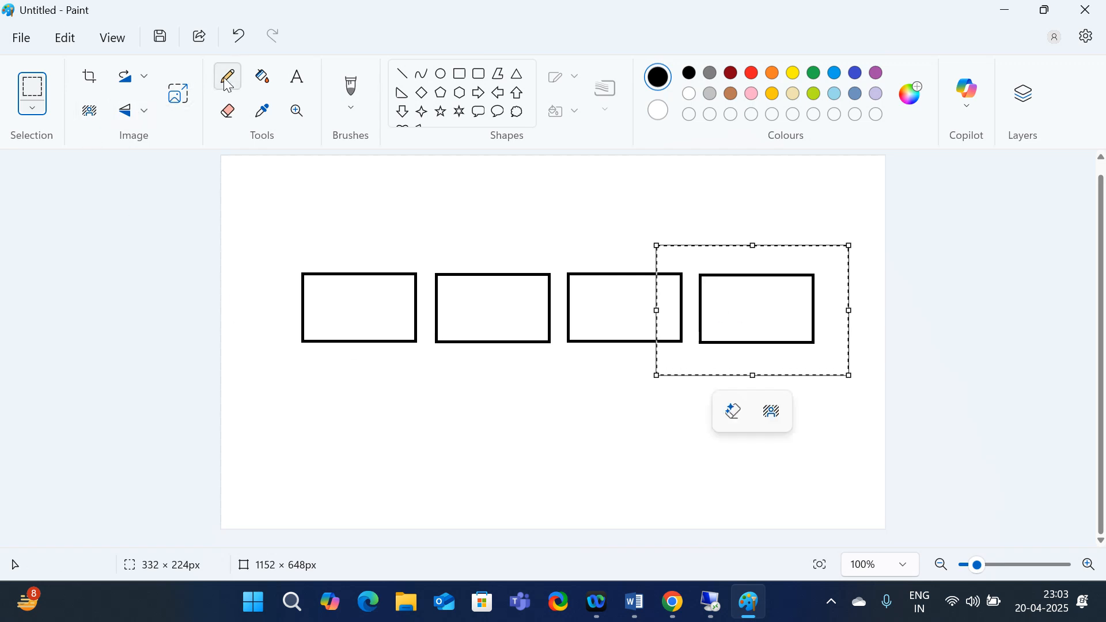
{"action": "left_click", "coordinate": [297, 77]}
Label the first box 'Release pipeline'
{"action": "left_click_drag", "start_coordinate": [333, 294], "coordinate": [450, 322]}
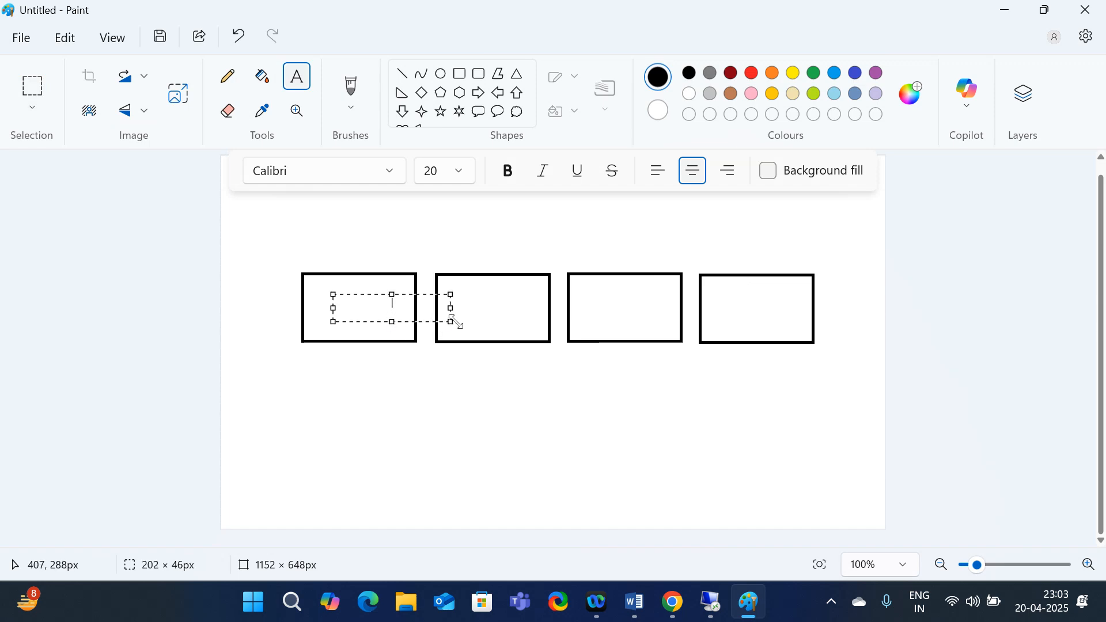
{"action": "key", "text": "ctrl+z"}
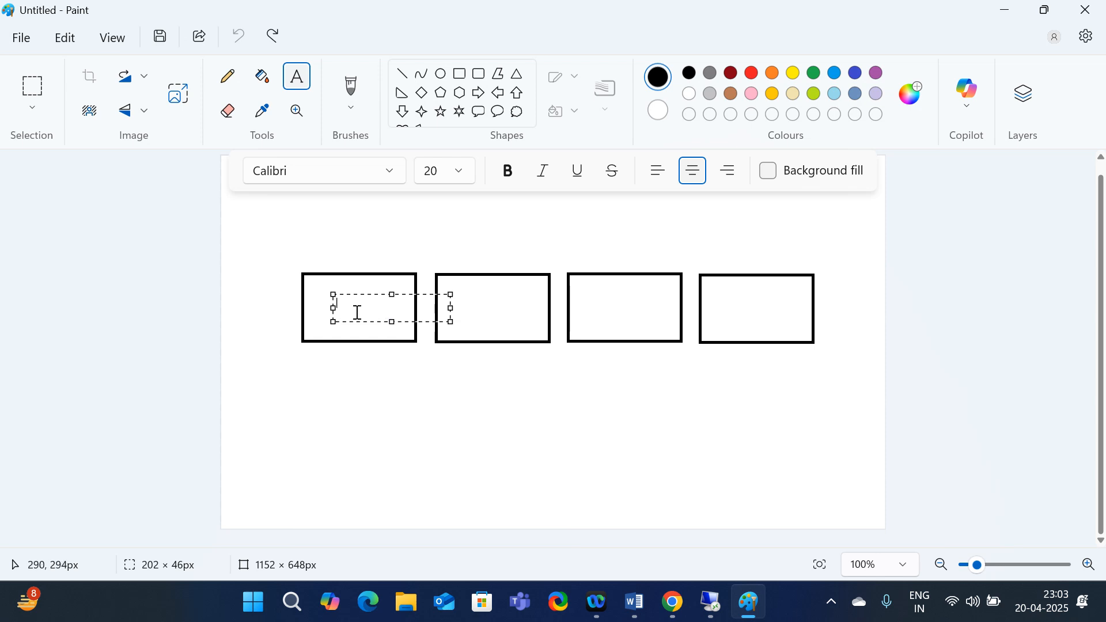
{"action": "left_click", "coordinate": [321, 291]}
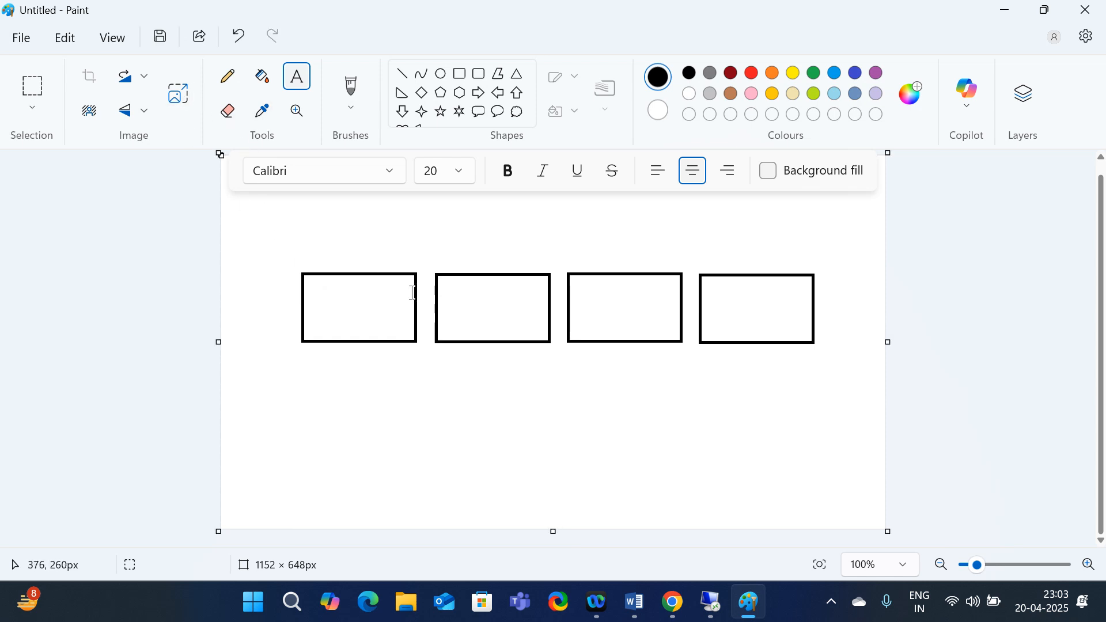
{"action": "left_click_drag", "start_coordinate": [306, 280], "coordinate": [409, 326]}
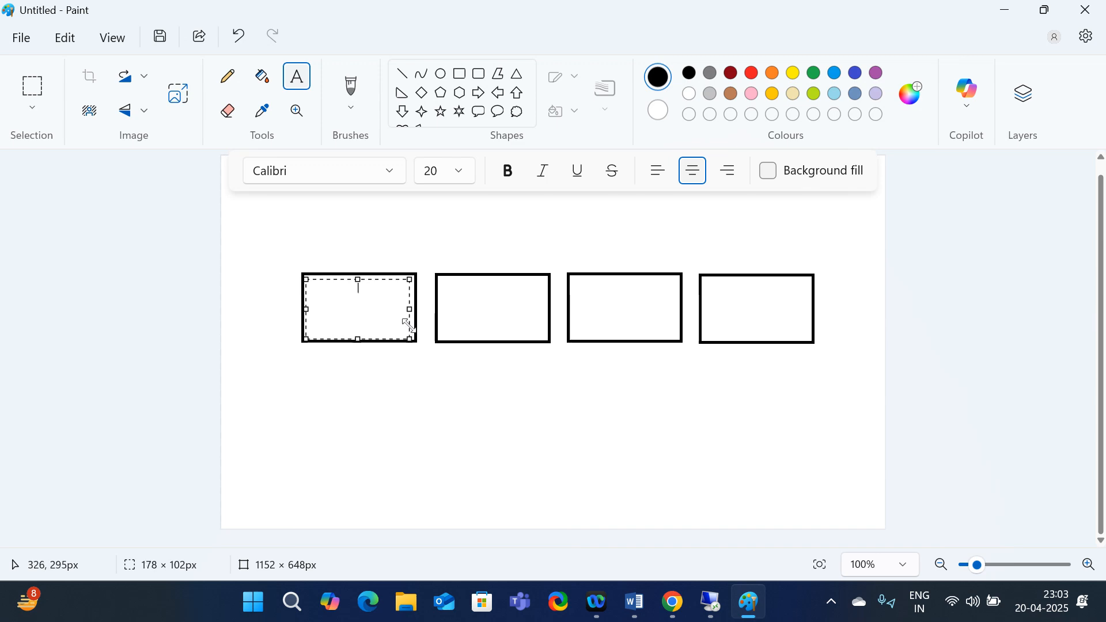
{"action": "type", "text": "Release pipeline"}
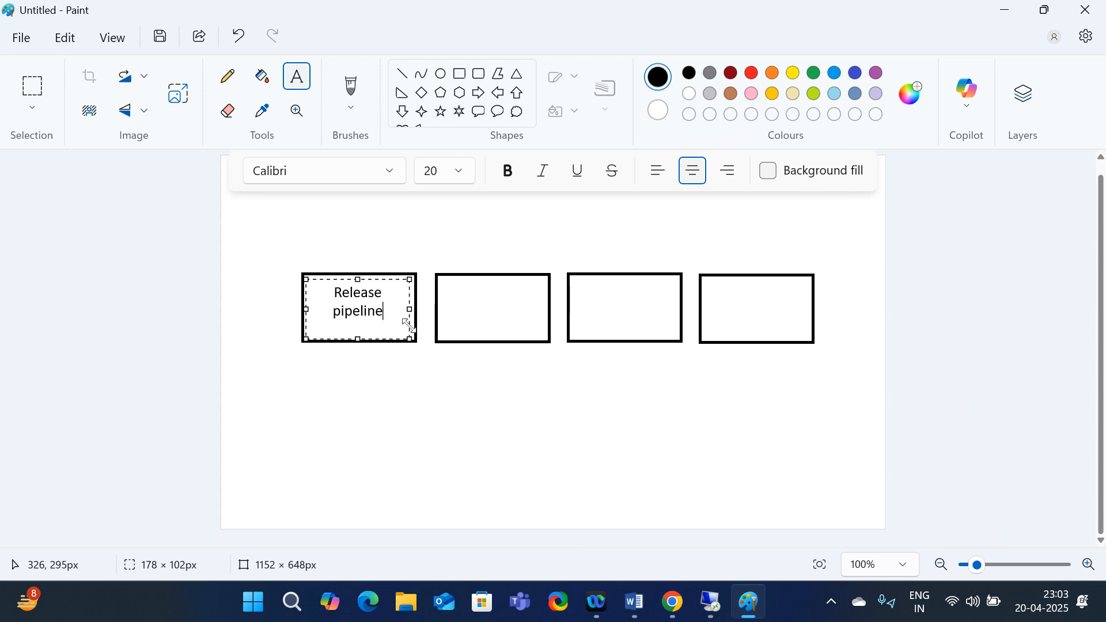
{"action": "left_click", "coordinate": [542, 461]}
Label the second box 'Dev' in font size 14
{"action": "left_click", "coordinate": [484, 318]}
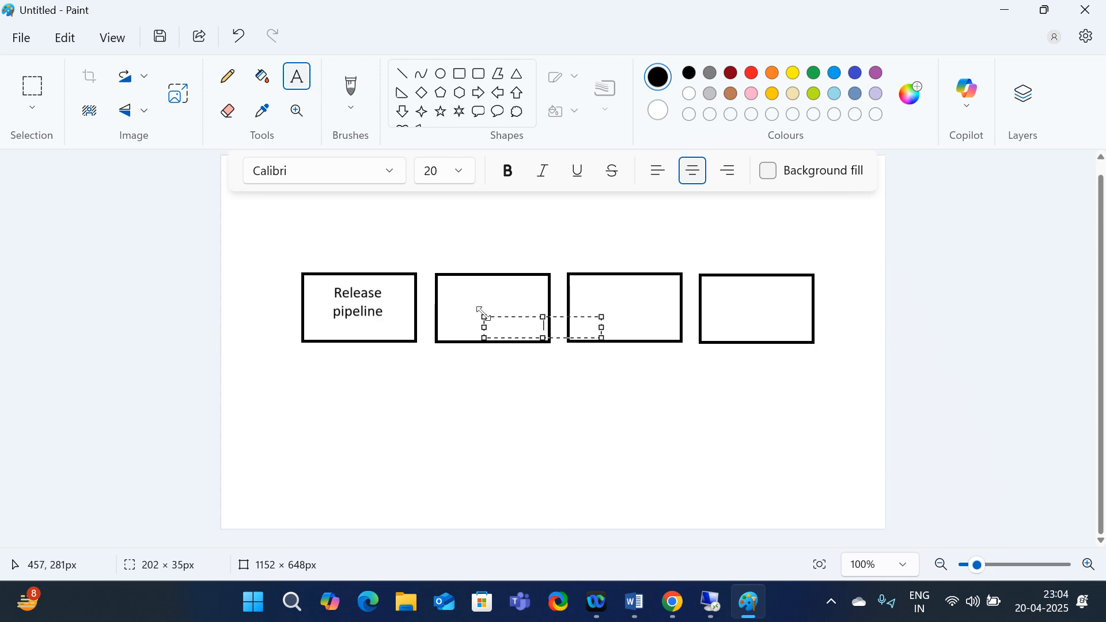
{"action": "left_click", "coordinate": [537, 355]}
{"action": "left_click_drag", "start_coordinate": [439, 286], "coordinate": [533, 314]}
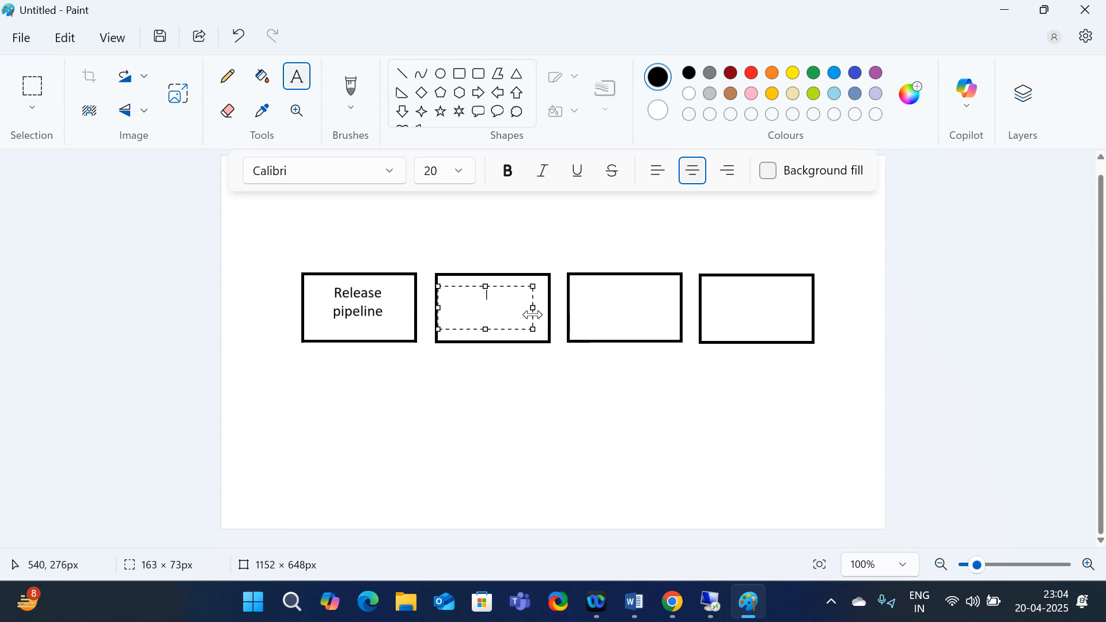
{"action": "type", "text": "Dev"}
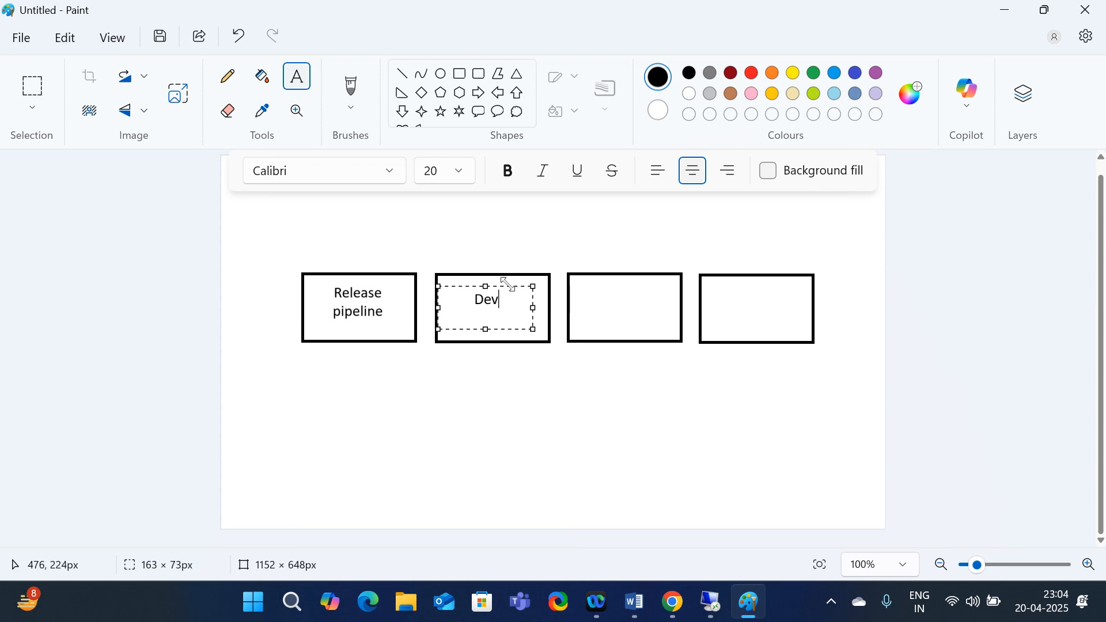
{"action": "left_click", "coordinate": [581, 290]}
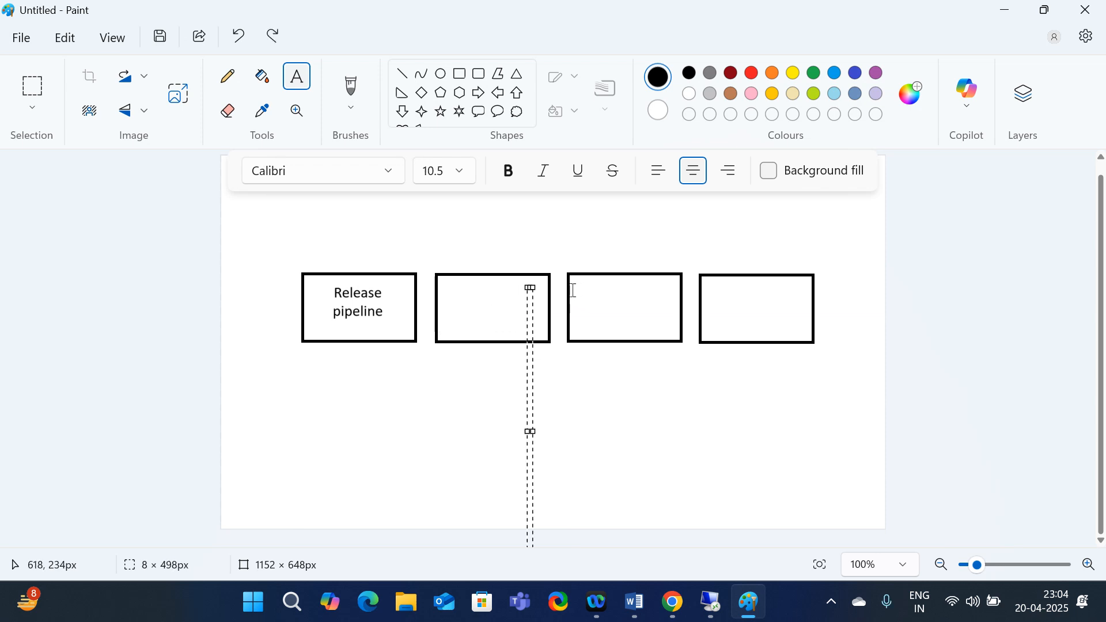
{"action": "left_click", "coordinate": [472, 333]}
{"action": "left_click_drag", "start_coordinate": [458, 293], "coordinate": [531, 329]}
{"action": "type", "text": "De"}
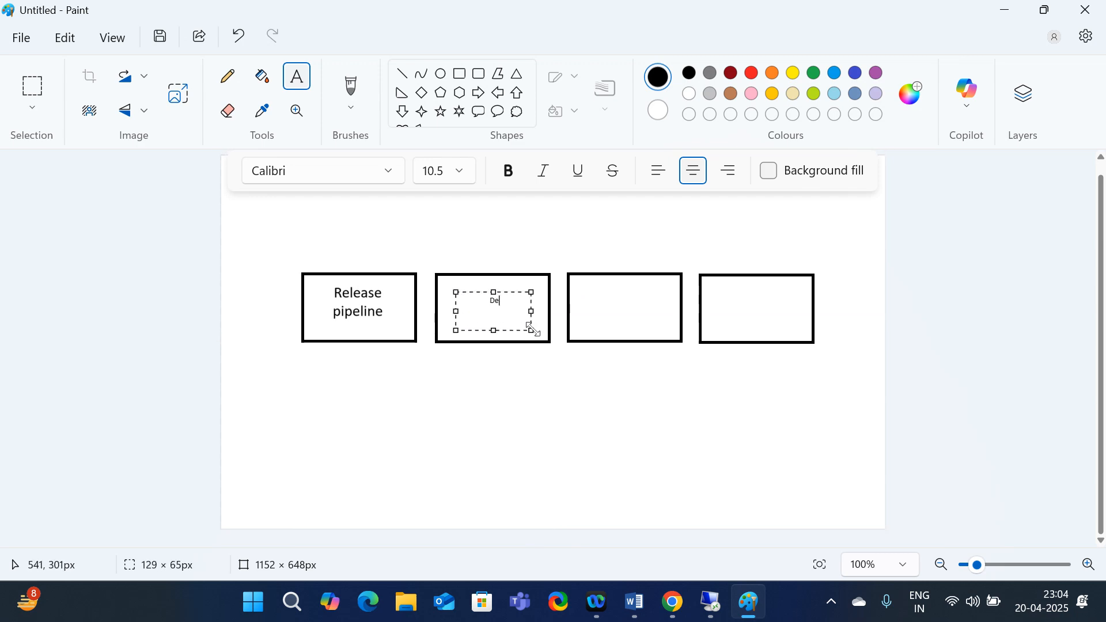
{"action": "type", "text": "v"}
{"action": "left_click", "coordinate": [465, 171]}
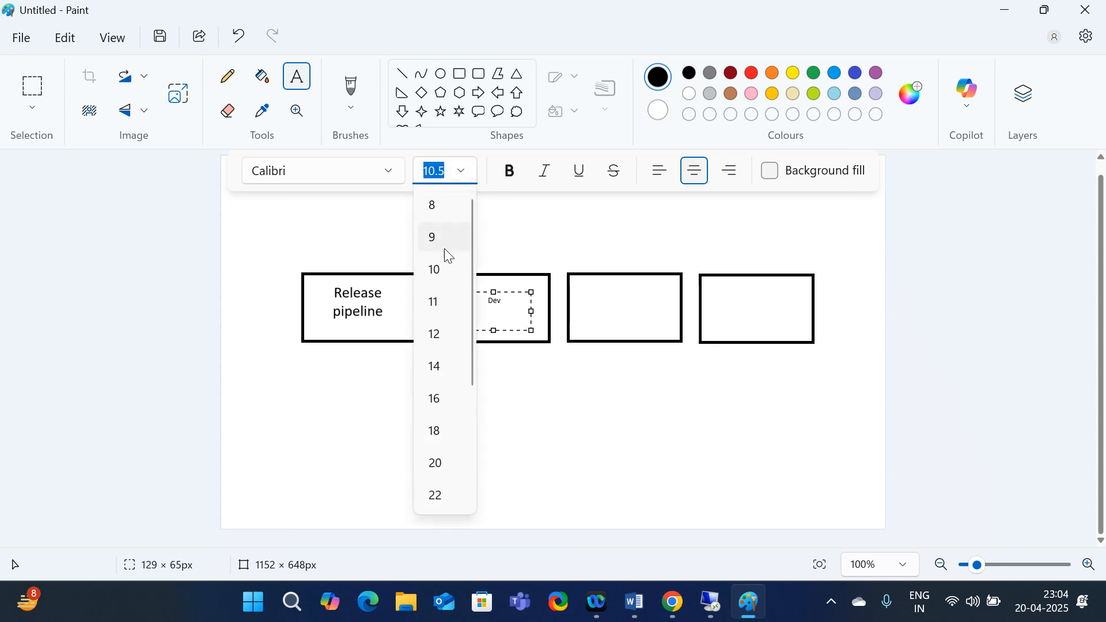
{"action": "left_click", "coordinate": [434, 367]}
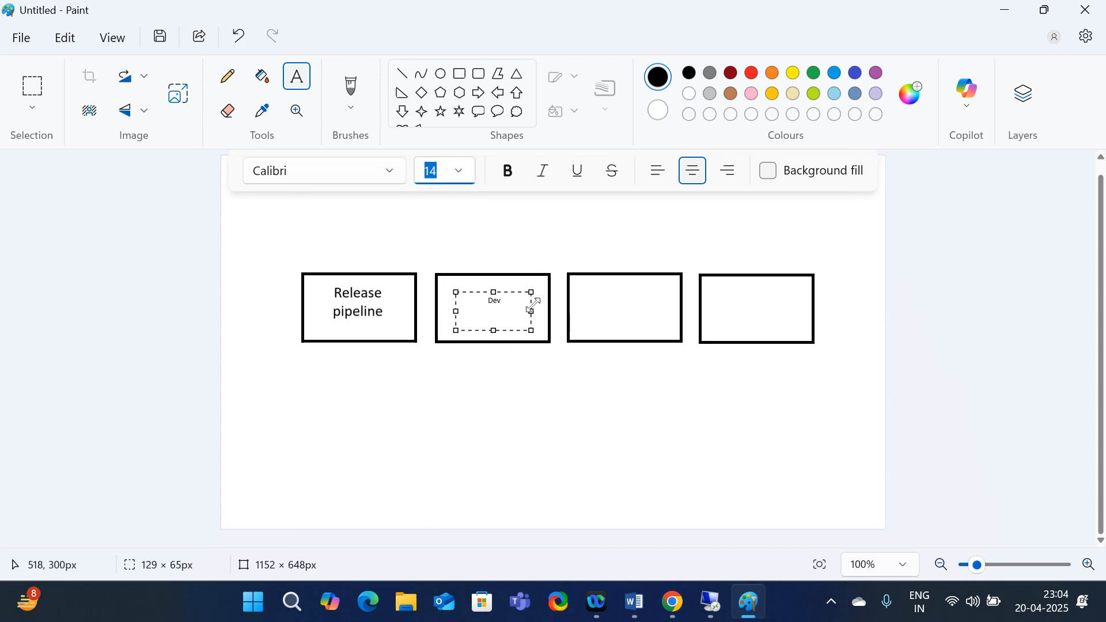
{"action": "left_click", "coordinate": [520, 351]}
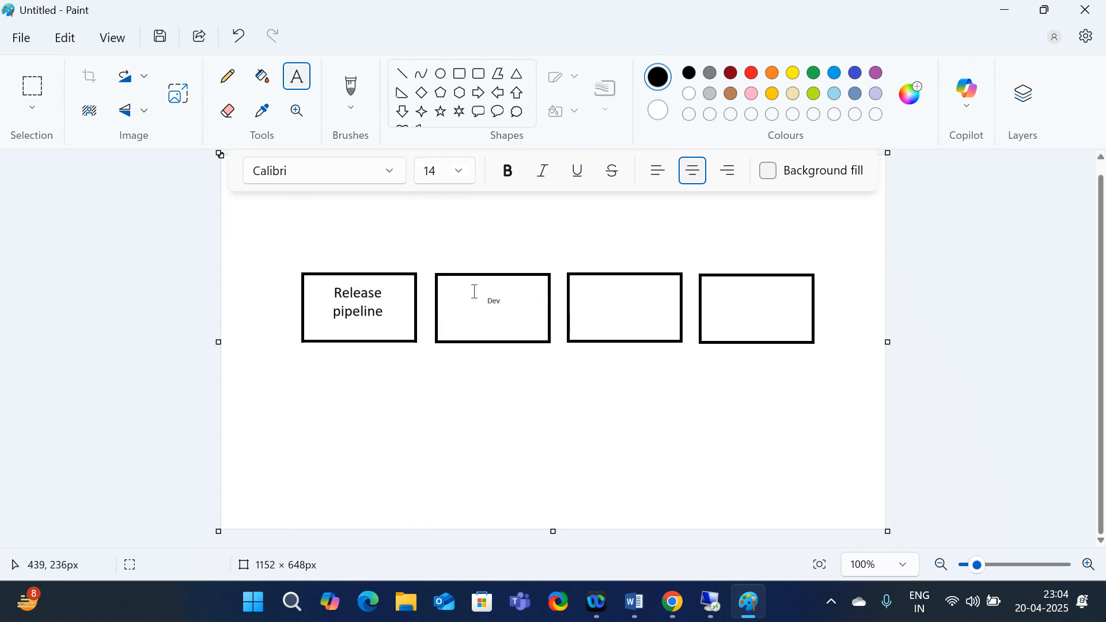
Switch the font size to 22 and label the third and fourth boxes 'QA' and 'Prod'
{"action": "left_click_drag", "start_coordinate": [473, 291], "coordinate": [670, 328]}
{"action": "left_click", "coordinate": [593, 420]}
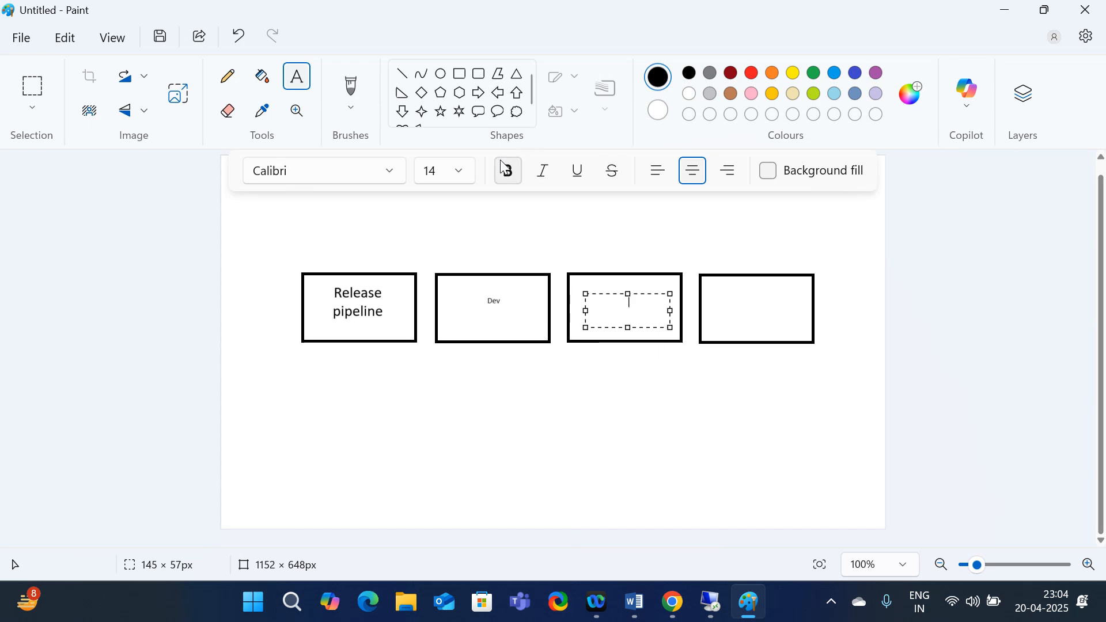
{"action": "left_click", "coordinate": [458, 172]}
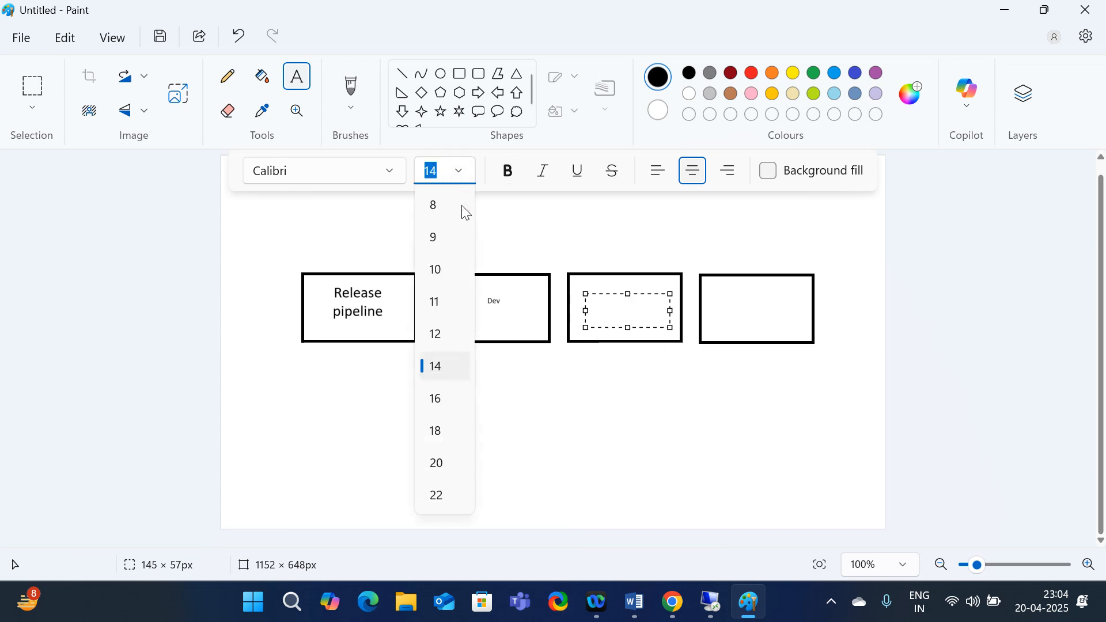
{"action": "left_click", "coordinate": [436, 496]}
{"action": "left_click", "coordinate": [647, 420]}
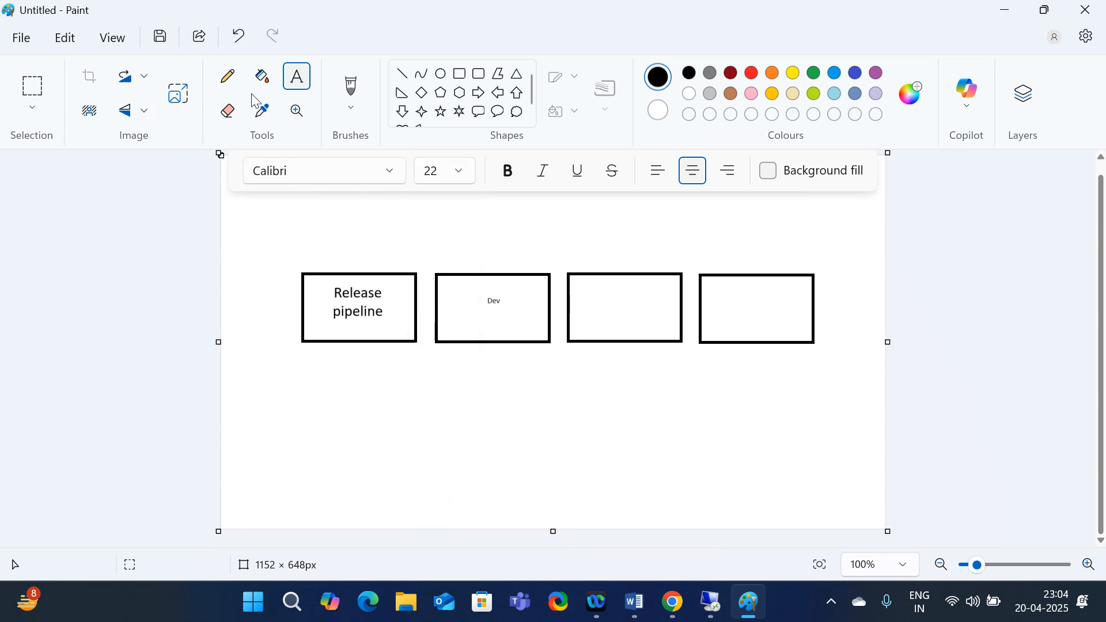
{"action": "left_click_drag", "start_coordinate": [582, 297], "coordinate": [666, 327]}
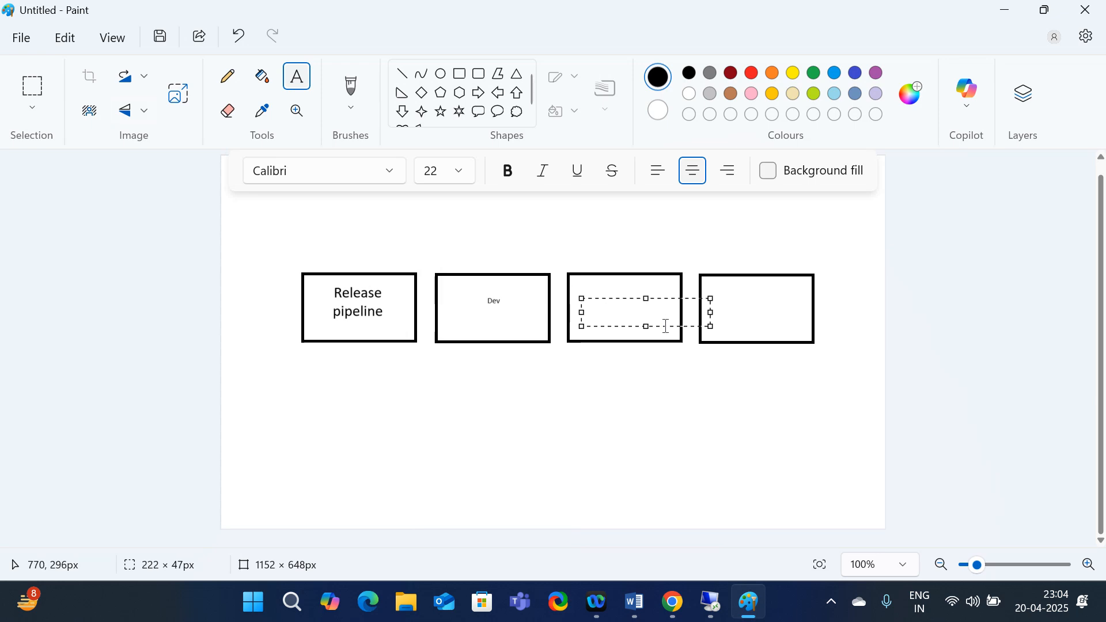
{"action": "type", "text": "QA"}
{"action": "left_click", "coordinate": [748, 312]}
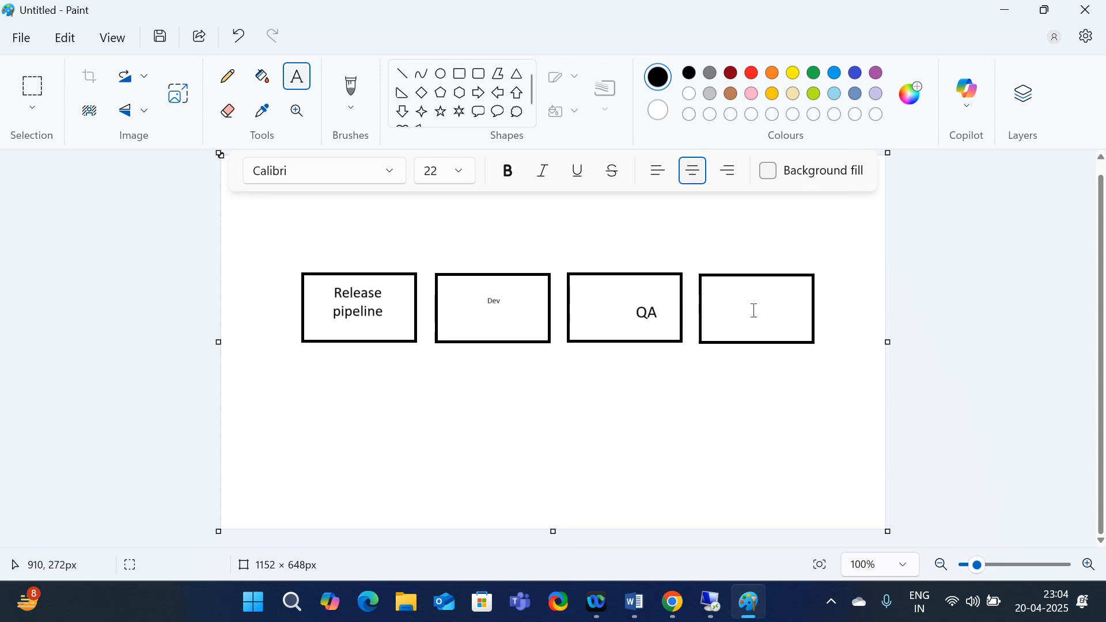
{"action": "left_click", "coordinate": [714, 298]}
{"action": "left_click_drag", "start_coordinate": [720, 303], "coordinate": [780, 329]}
{"action": "type", "text": "P"}
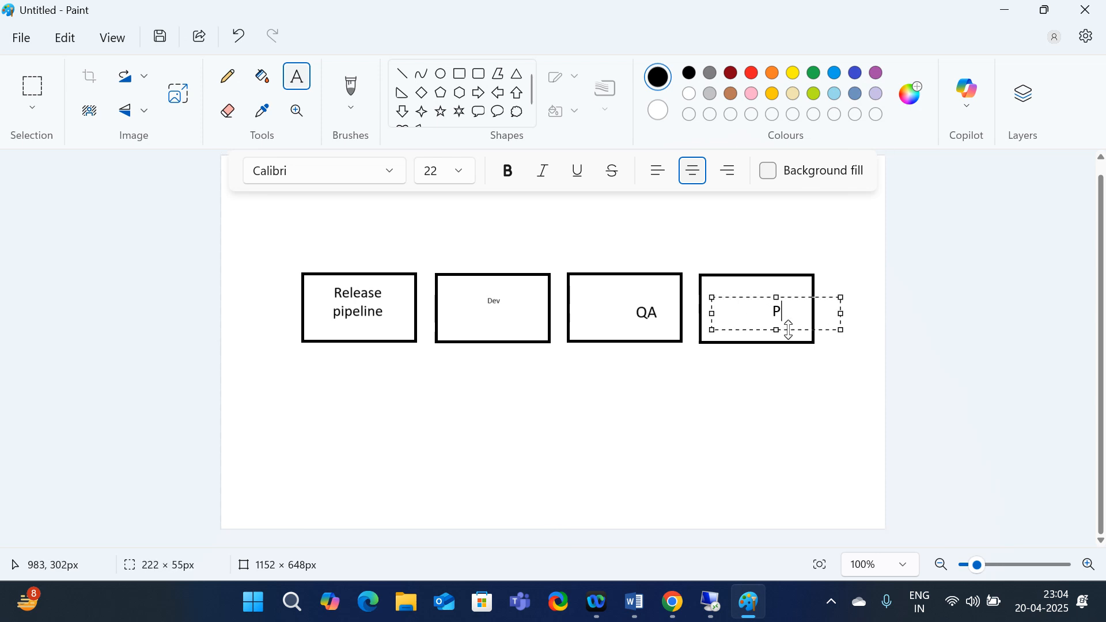
{"action": "type", "text": "rod"}
{"action": "left_click", "coordinate": [713, 417]}
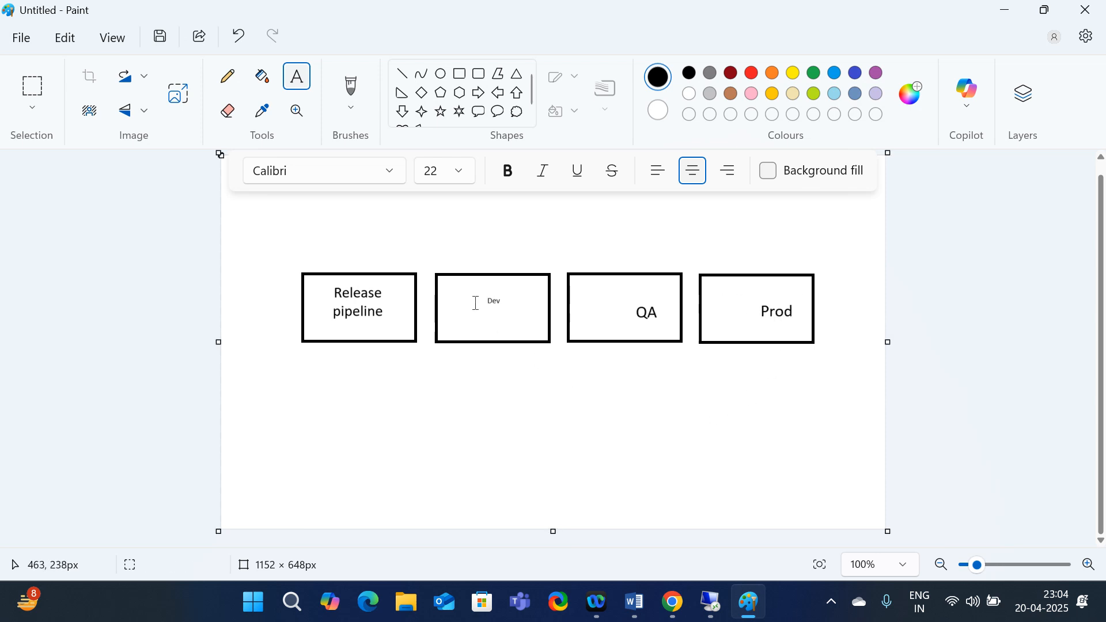
Add a larger 'Dev' label lower in the second box
{"action": "left_click_drag", "start_coordinate": [452, 309], "coordinate": [551, 333]}
{"action": "type", "text": "Dev"}
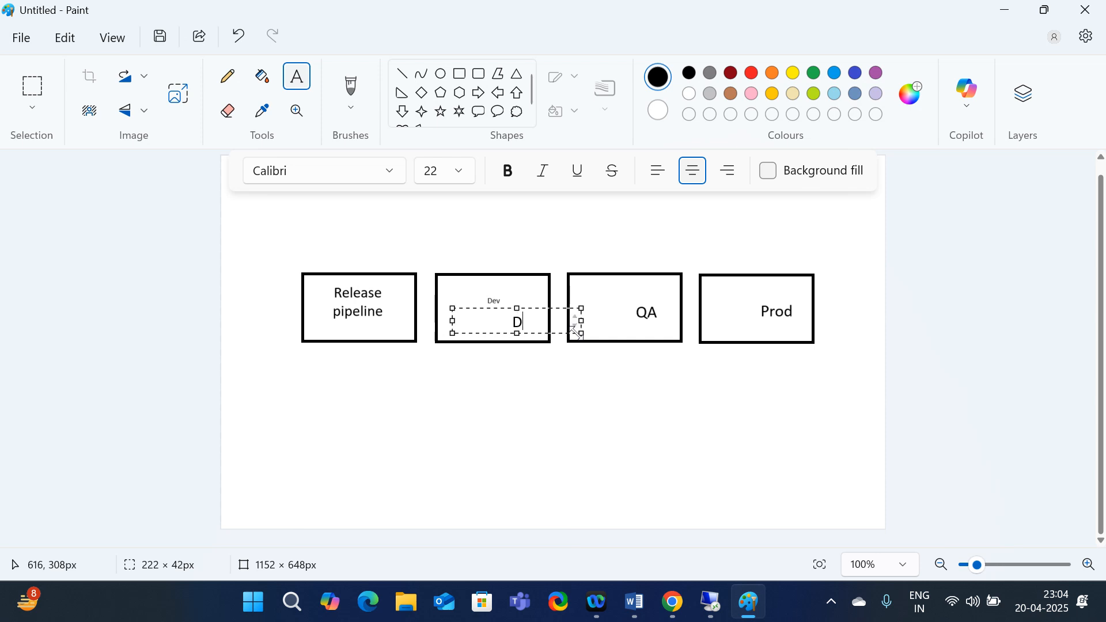
{"action": "left_click", "coordinate": [554, 421]}
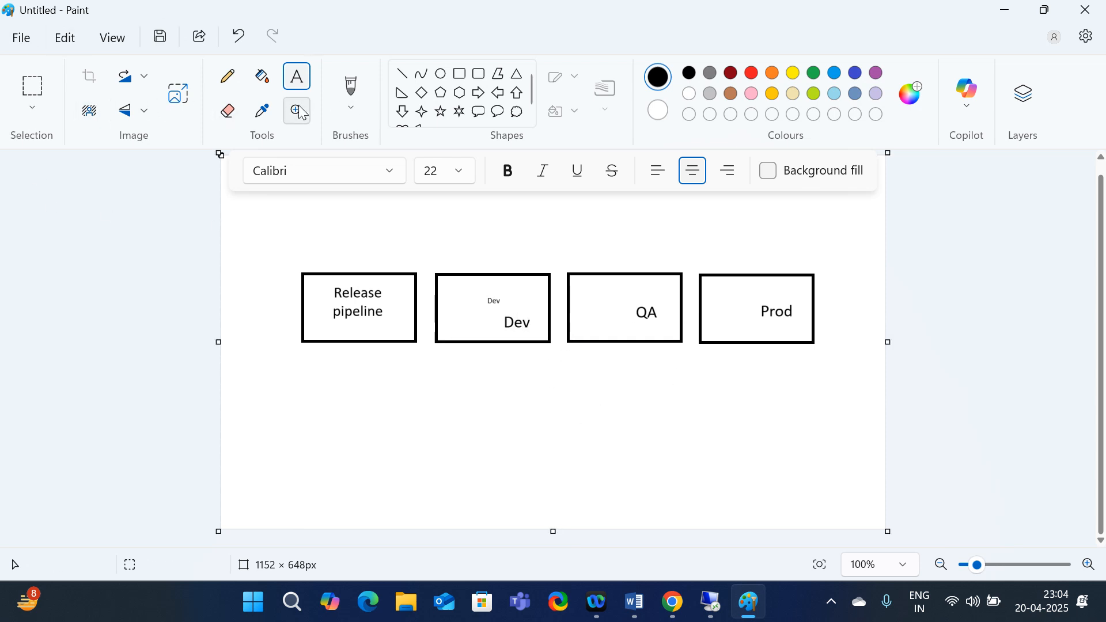
{"action": "left_click", "coordinate": [228, 110]}
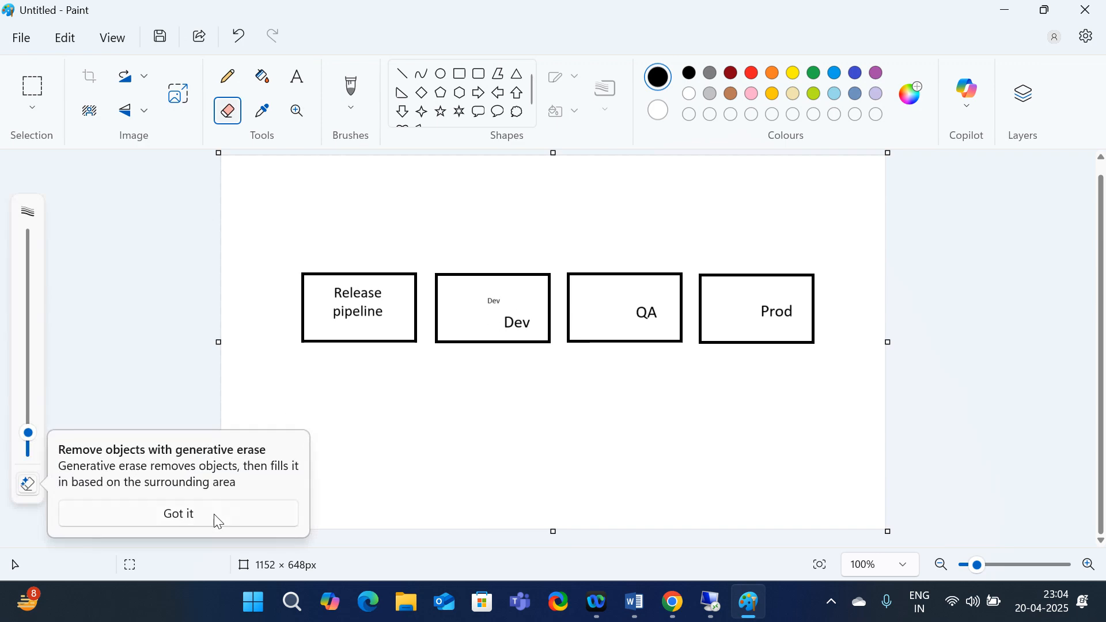
Erase the stray small Dev text and draw arrows from Release pipeline to Dev to QA to Prod
{"action": "left_click", "coordinate": [217, 521]}
{"action": "left_click_drag", "start_coordinate": [502, 301], "coordinate": [484, 300]}
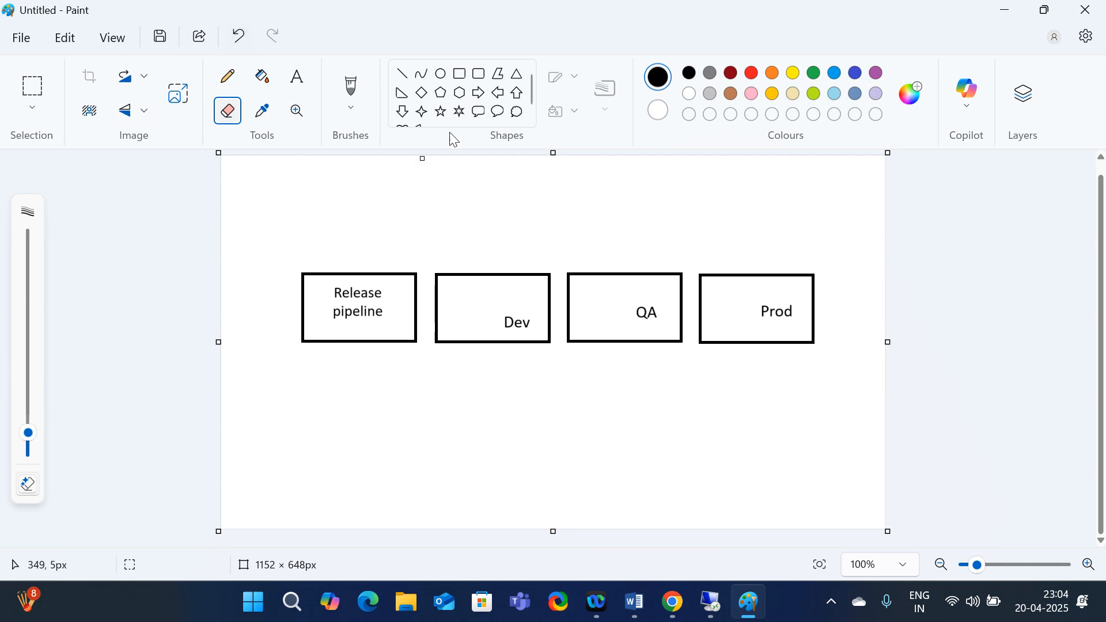
{"action": "left_click", "coordinate": [479, 93]}
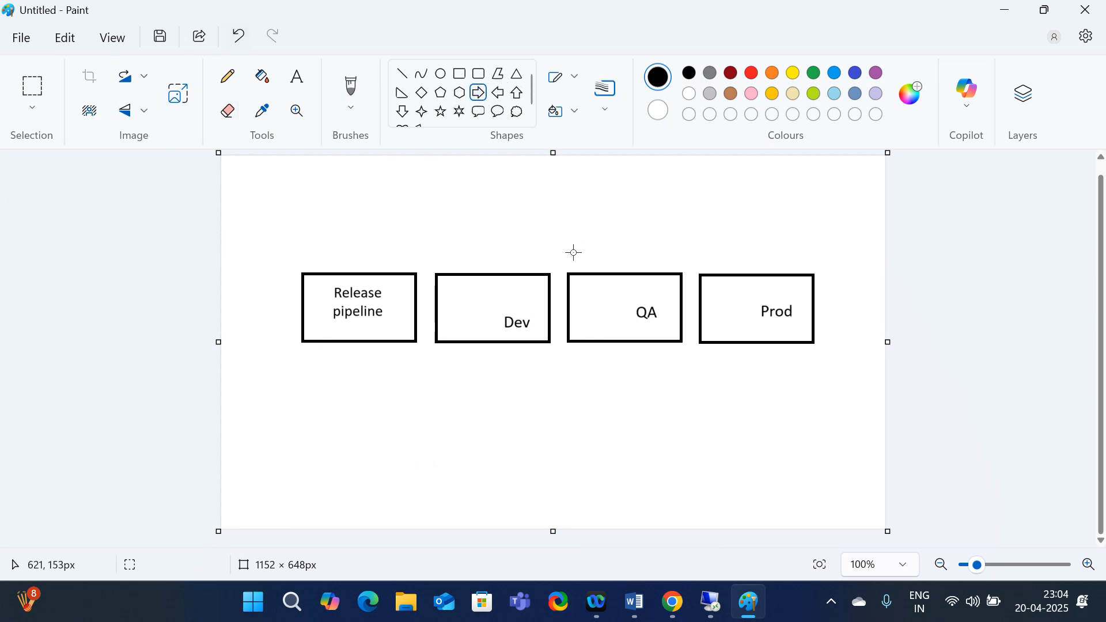
{"action": "left_click_drag", "start_coordinate": [418, 309], "coordinate": [441, 315]}
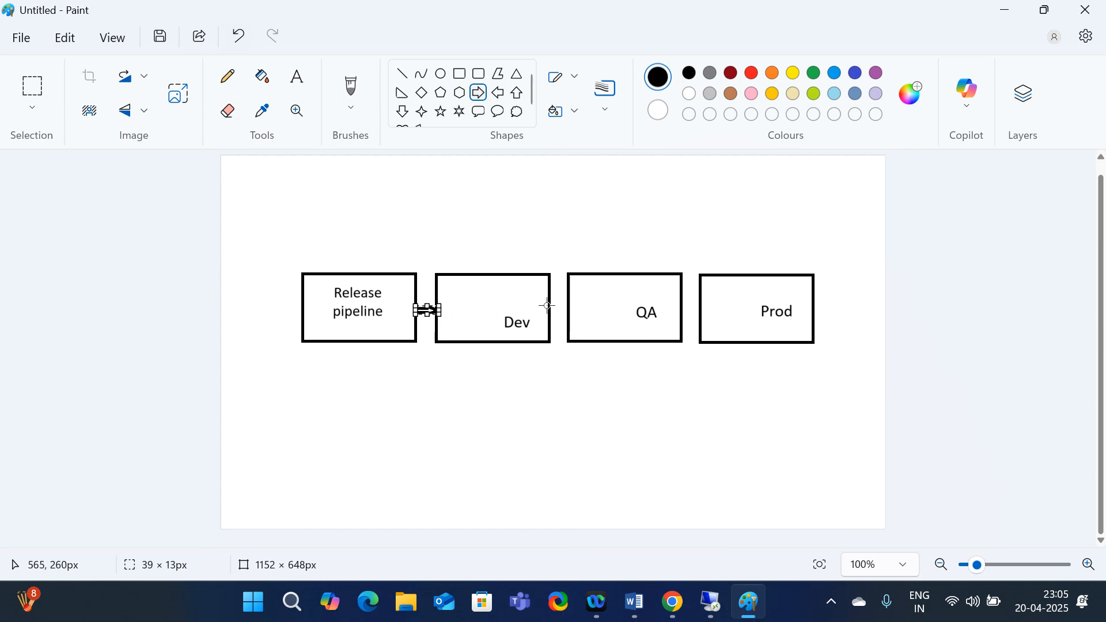
{"action": "left_click_drag", "start_coordinate": [547, 306], "coordinate": [572, 320]}
{"action": "left_click_drag", "start_coordinate": [679, 304], "coordinate": [702, 322]}
{"action": "left_click", "coordinate": [695, 414]}
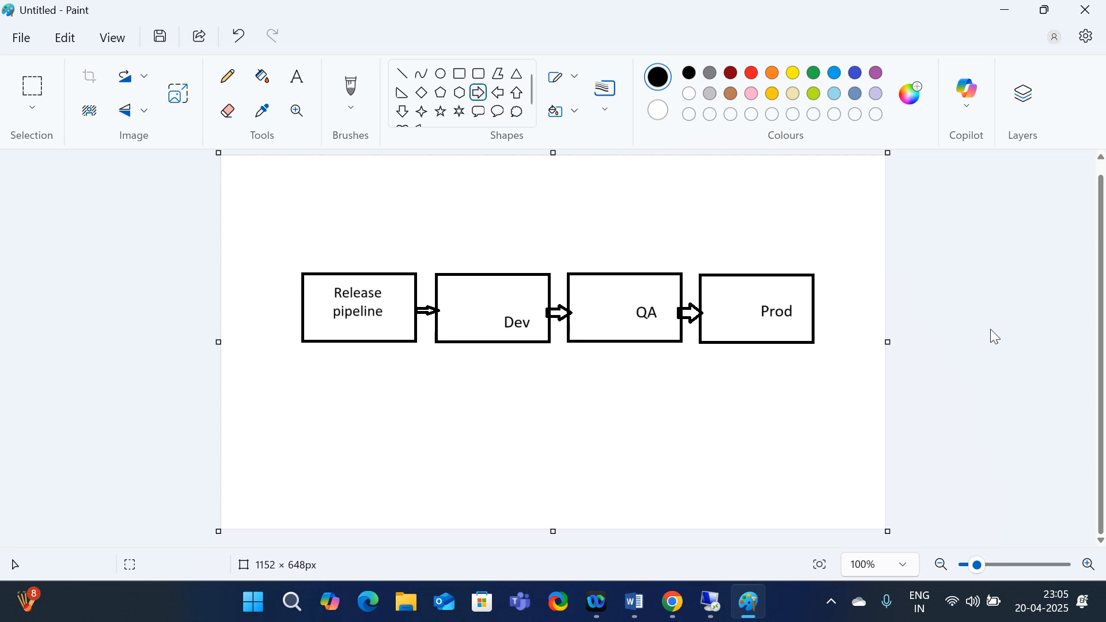
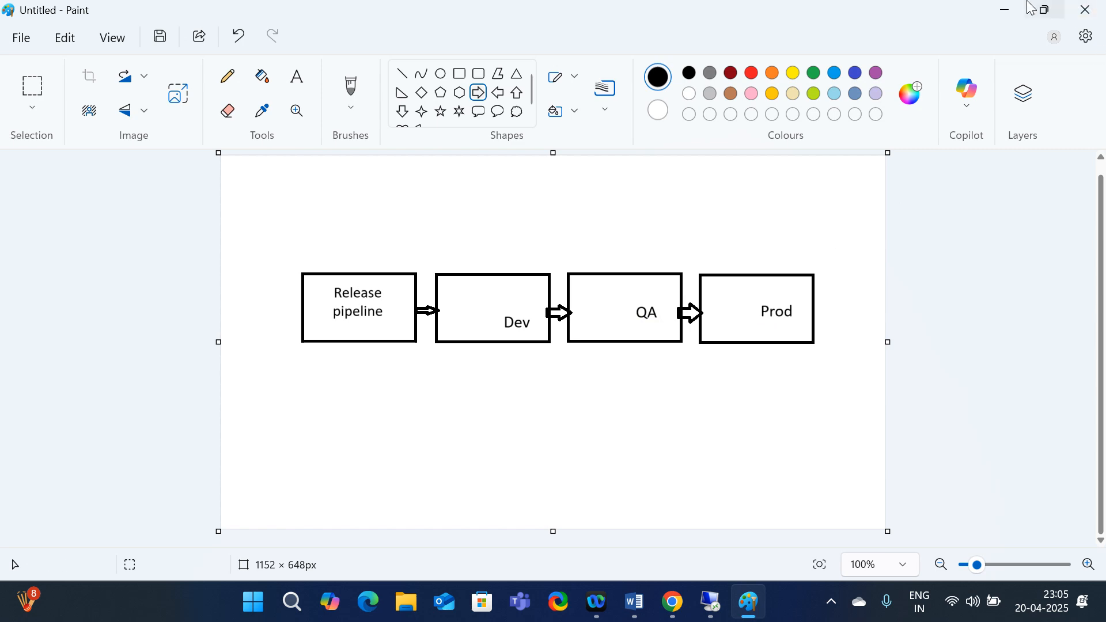
Minimize Paint with the finished Release pipeline → Dev → QA → Prod diagram
{"action": "mouse_move", "coordinate": [1031, 9]}
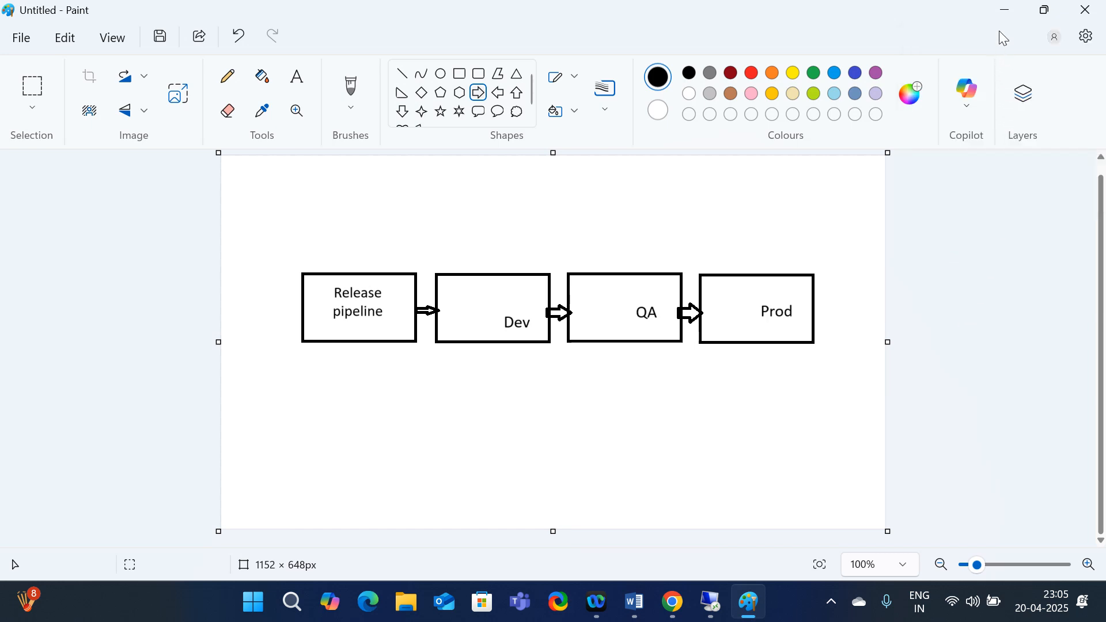
{"action": "left_click", "coordinate": [1005, 10]}
Confirm Release-1's Dev_stage succeeded on 1 of 1 targets, then open the pipeline for editing
{"action": "left_click", "coordinate": [398, 19]}
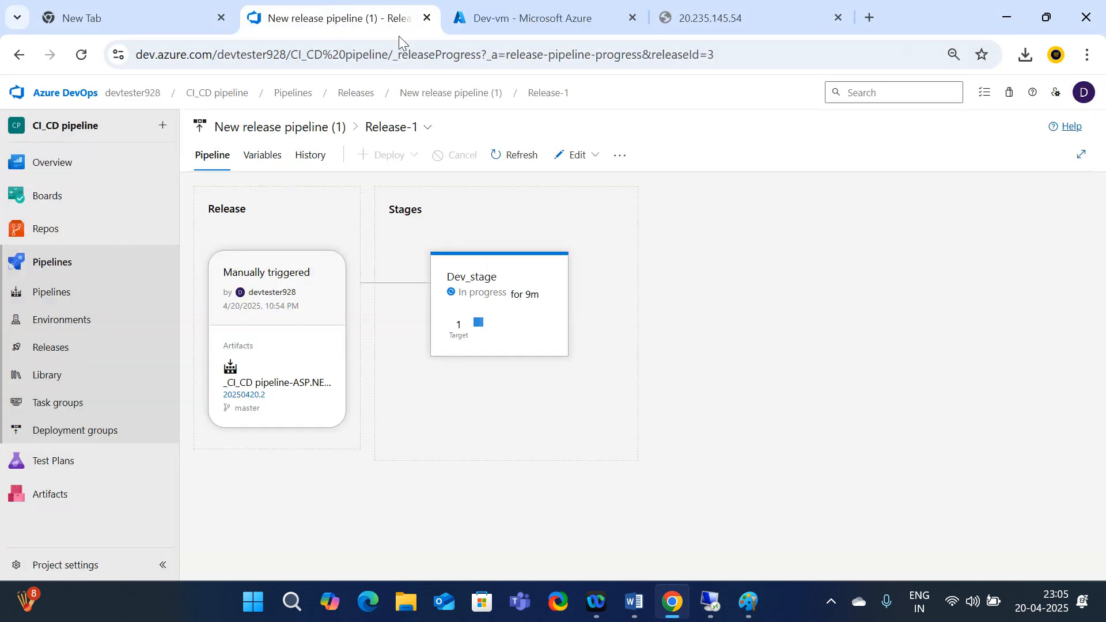
{"action": "mouse_move", "coordinate": [543, 336]}
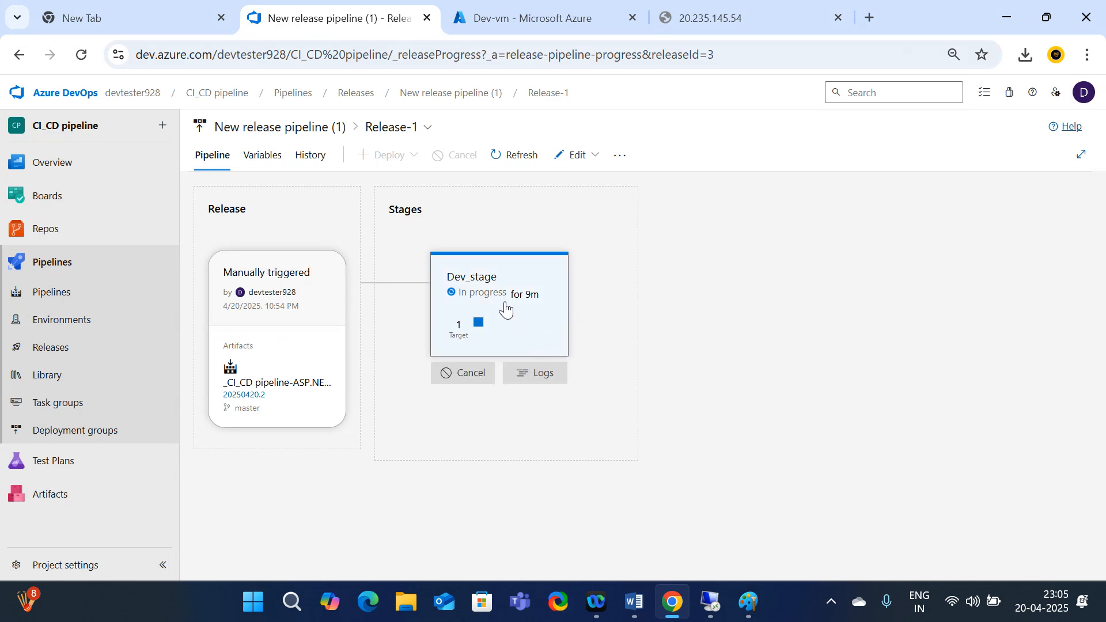
{"action": "left_click", "coordinate": [472, 288]}
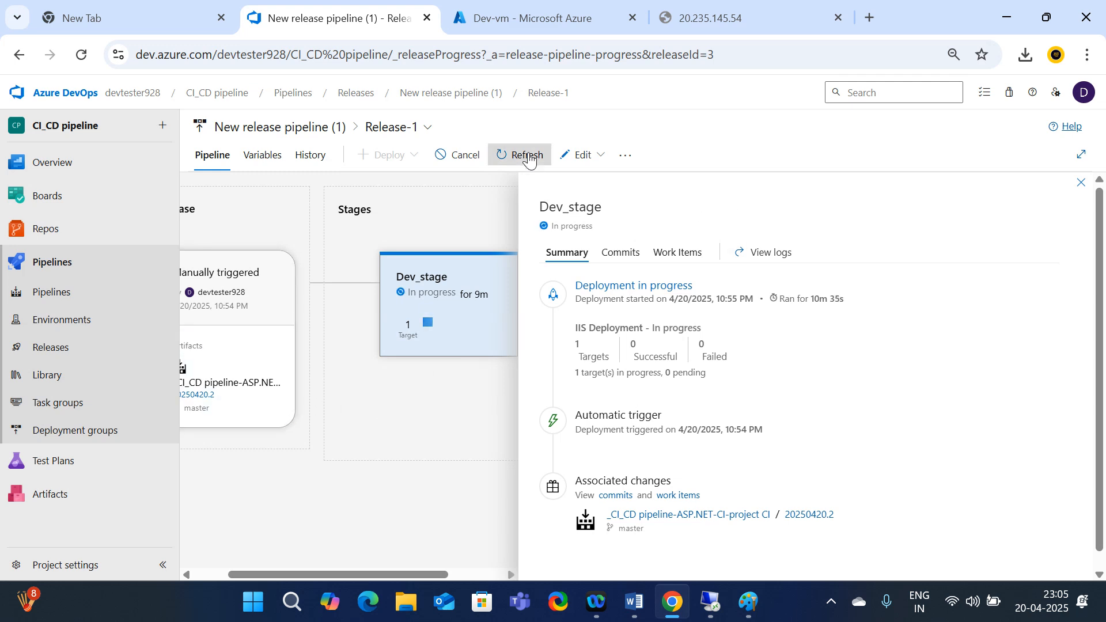
{"action": "left_click", "coordinate": [571, 162]}
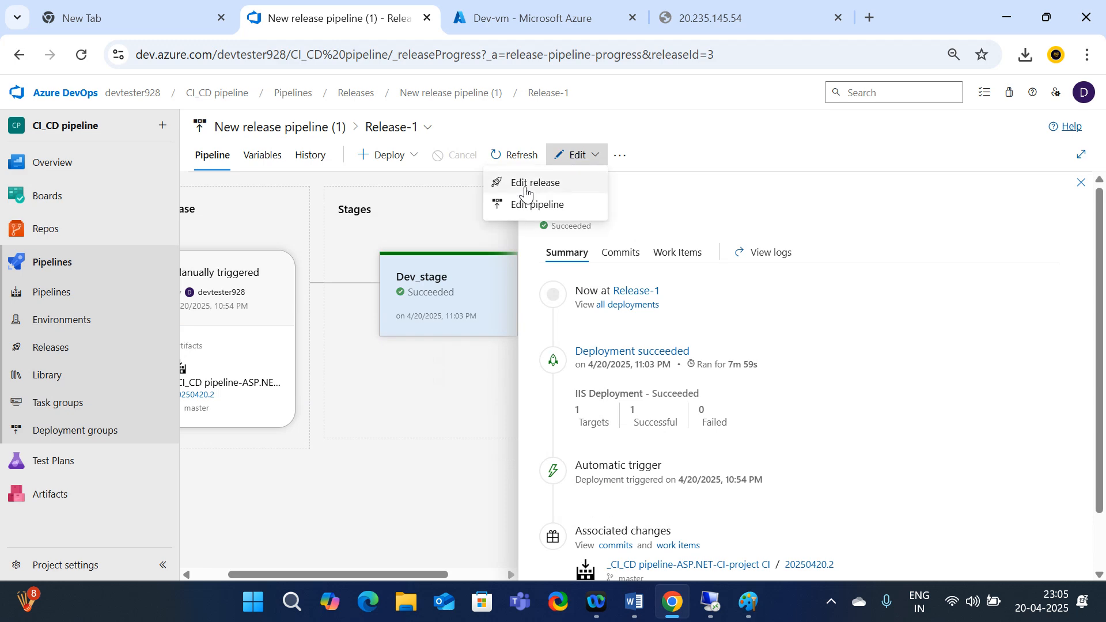
{"action": "left_click", "coordinate": [552, 214]}
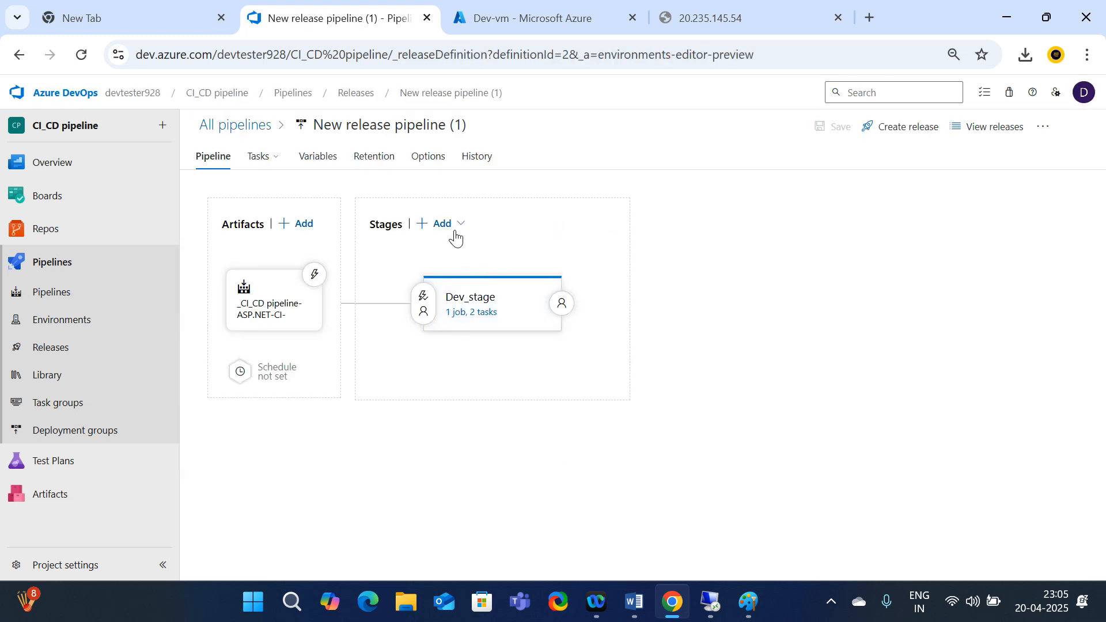
Add Stage 1 using the IIS website deployment template found by searching 'IIS'
{"action": "left_click", "coordinate": [455, 230]}
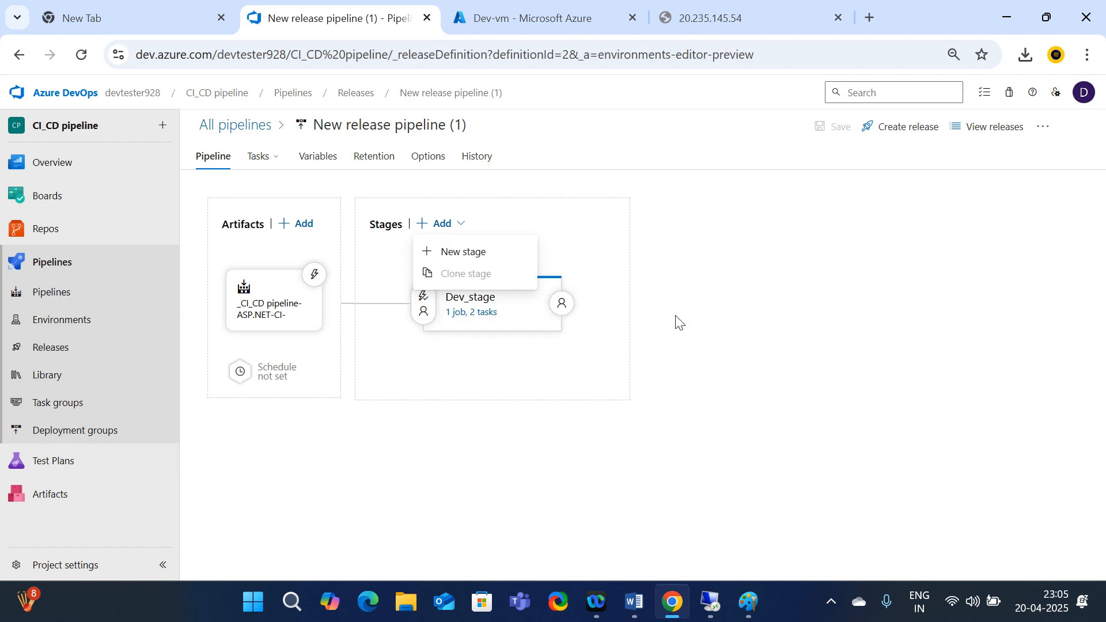
{"action": "left_click", "coordinate": [727, 300]}
{"action": "left_click", "coordinate": [451, 227]}
{"action": "left_click", "coordinate": [427, 249]}
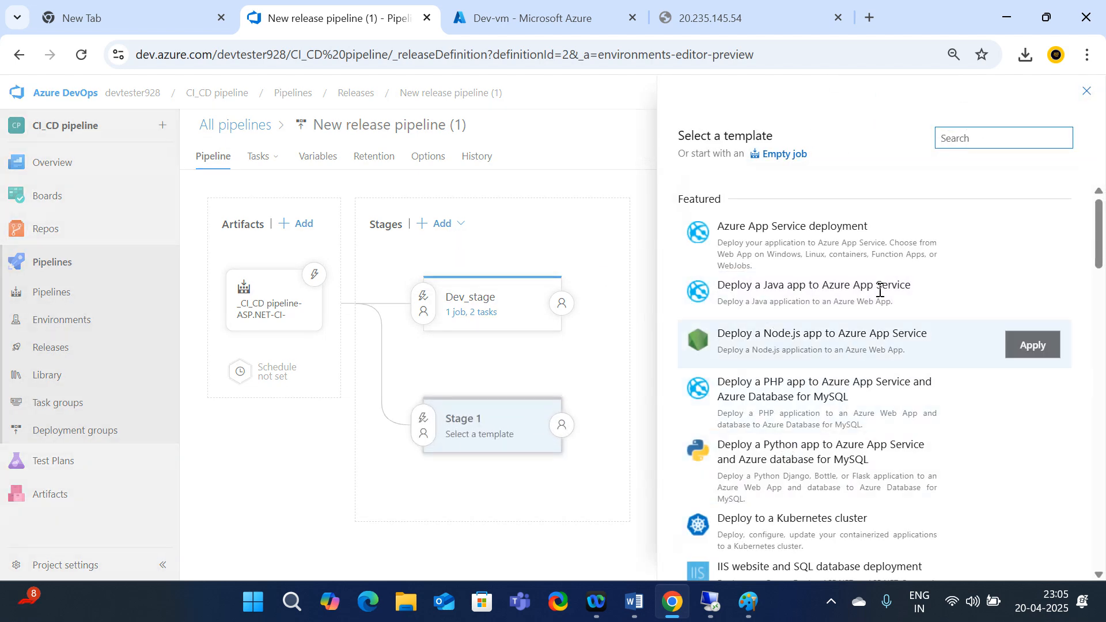
{"action": "type", "text": "IIS"}
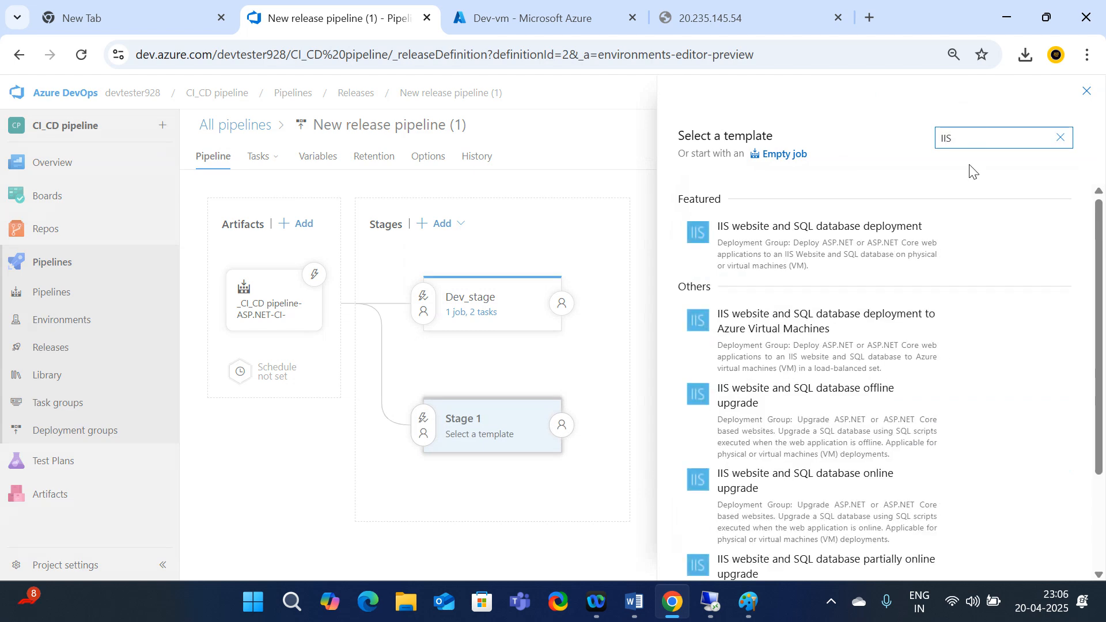
{"action": "scroll", "coordinate": [835, 561], "scroll_direction": "down", "scroll_amount": 3}
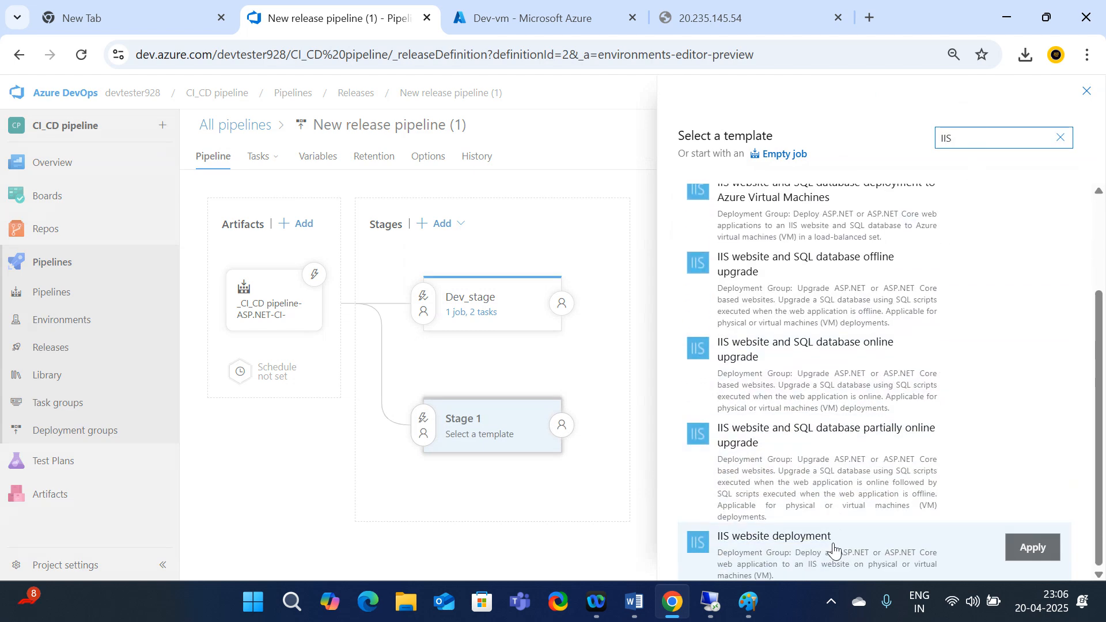
{"action": "left_click", "coordinate": [801, 553]}
{"action": "left_click", "coordinate": [1032, 547]}
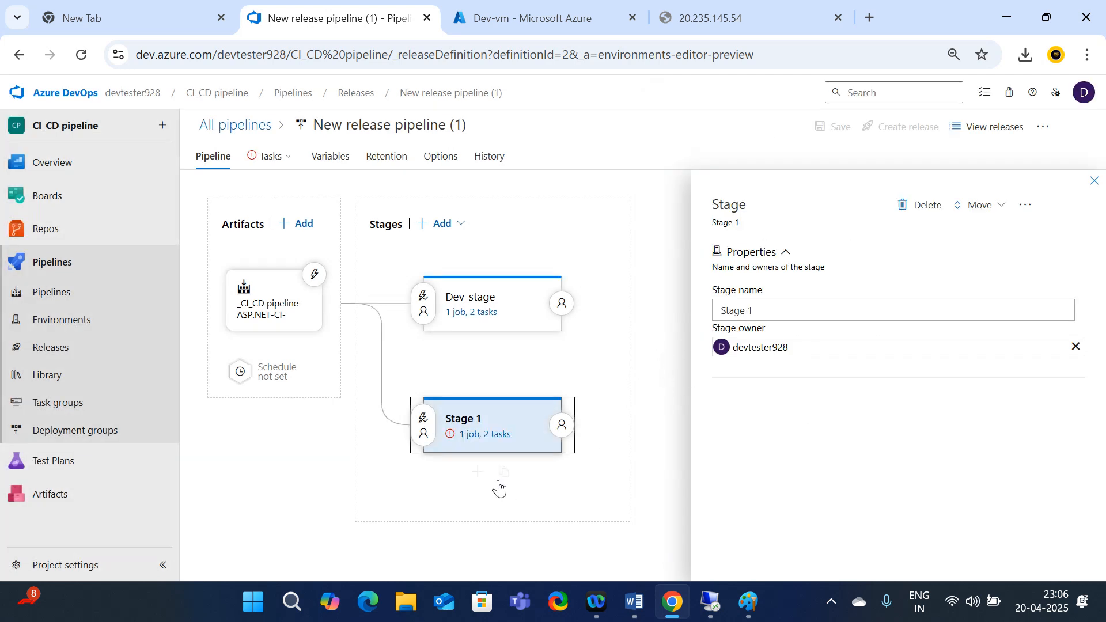
{"action": "mouse_move", "coordinate": [499, 483]}
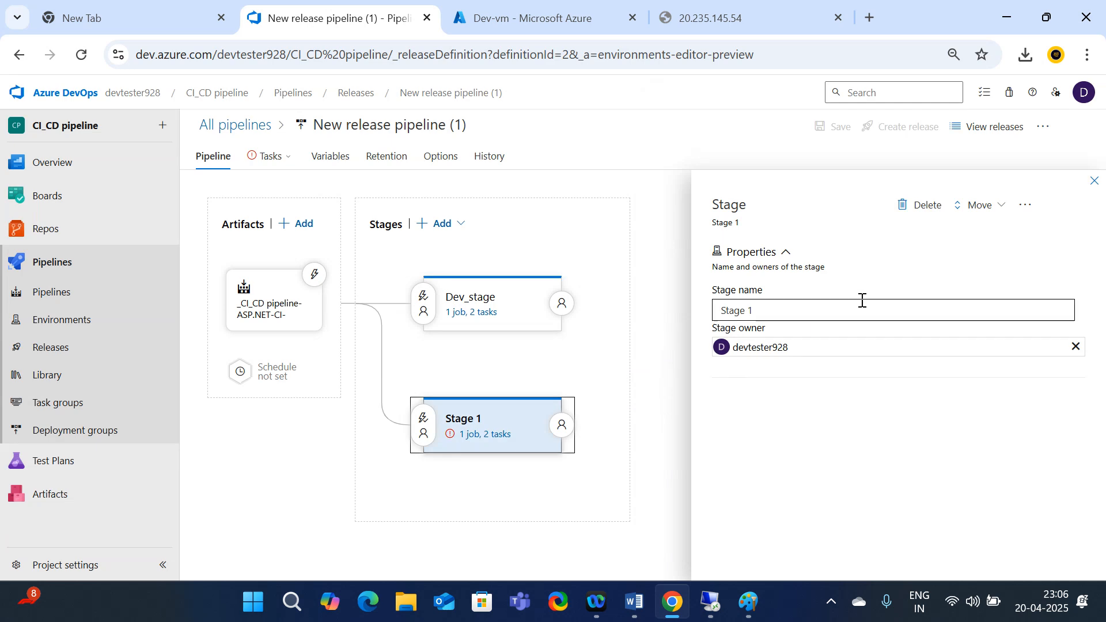
{"action": "left_click", "coordinate": [1095, 182]}
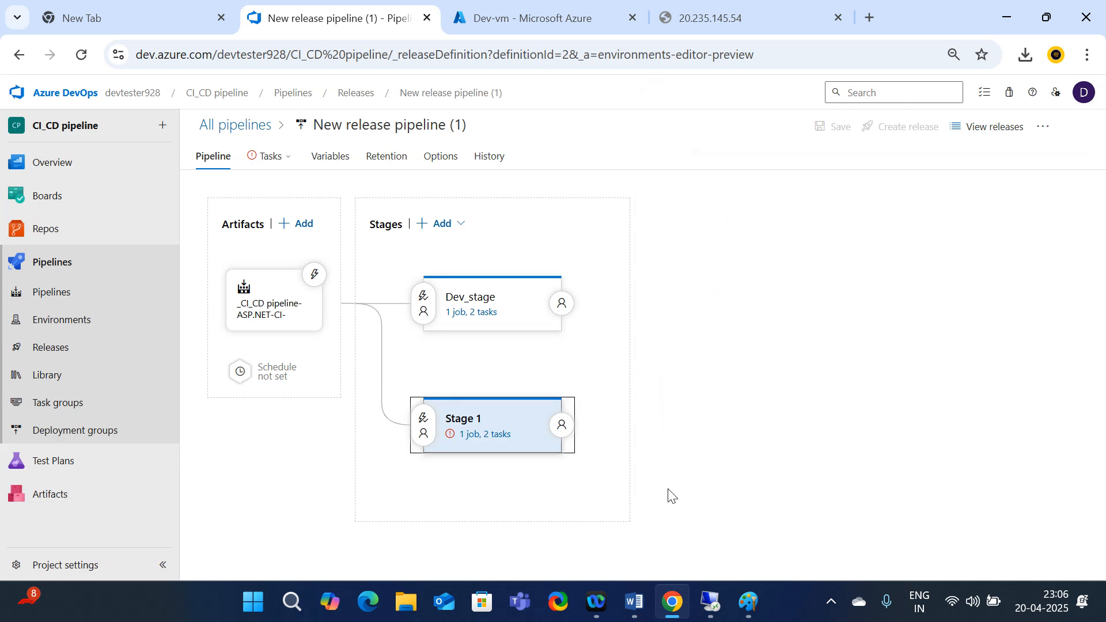
Set Stage 1's pre-deployment trigger to After stage, following Dev_stage
{"action": "left_click", "coordinate": [485, 443]}
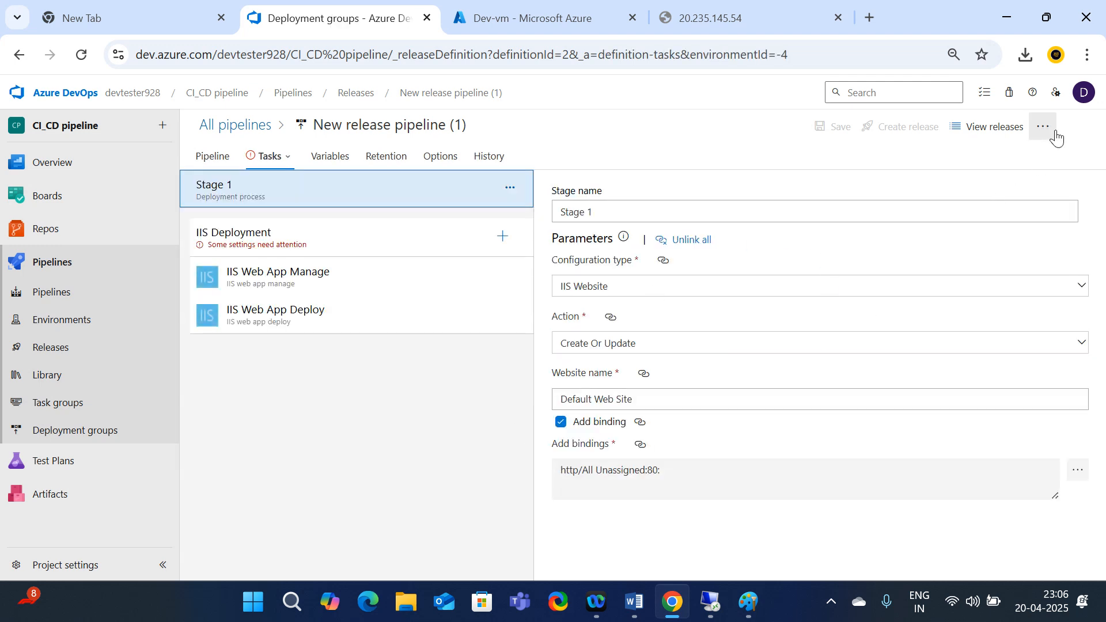
{"action": "left_click", "coordinate": [19, 55]}
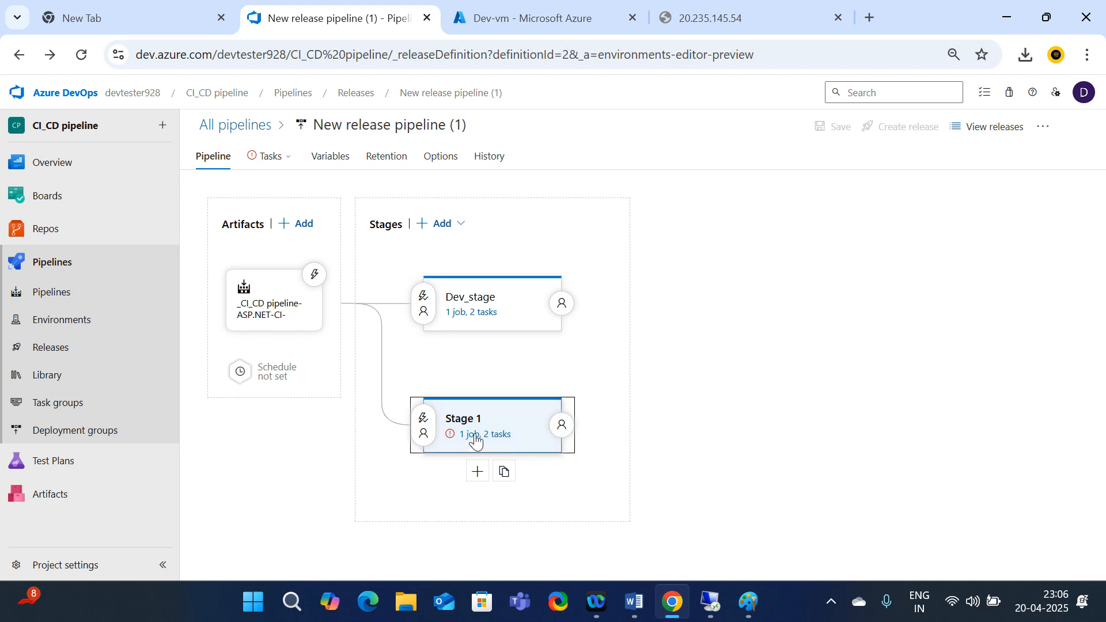
{"action": "left_click", "coordinate": [425, 424]}
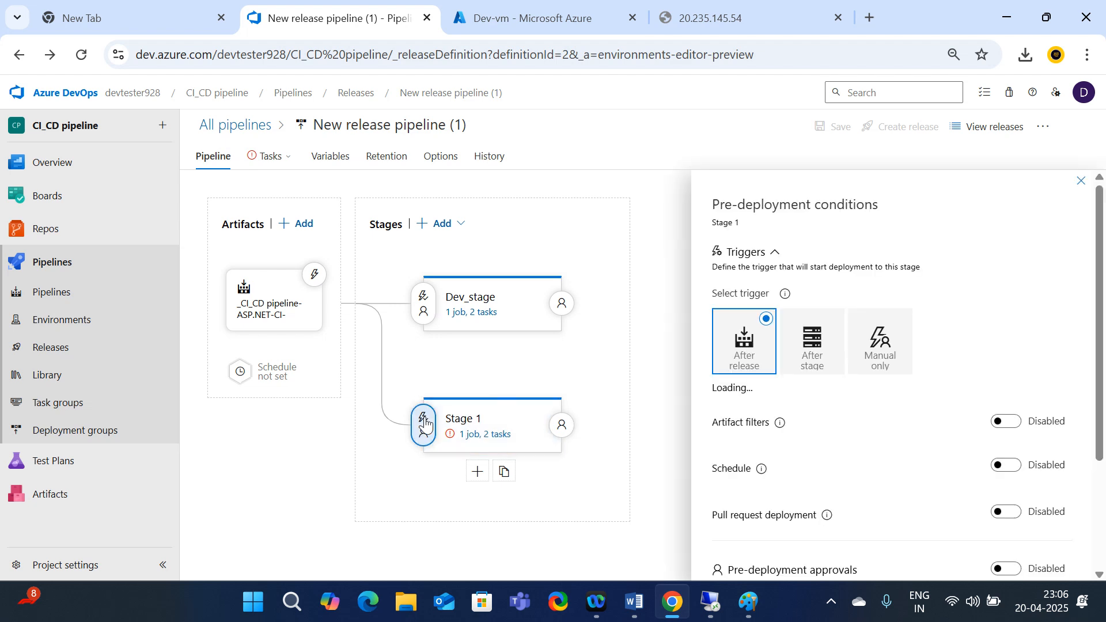
{"action": "left_click", "coordinate": [812, 341]}
{"action": "scroll", "coordinate": [848, 395], "scroll_direction": "down", "scroll_amount": 2}
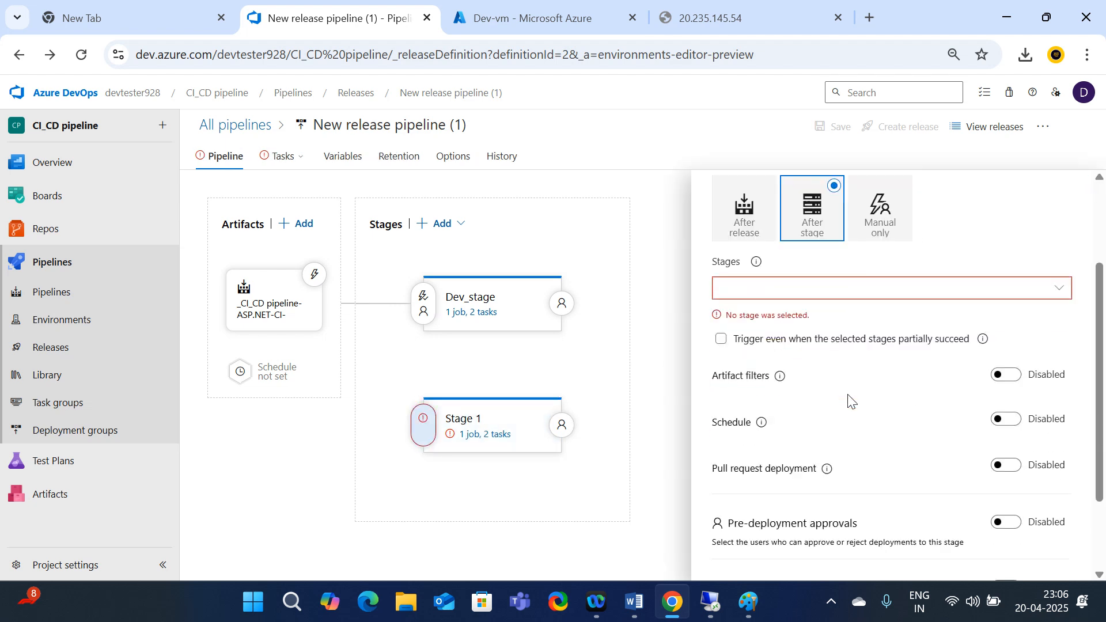
{"action": "scroll", "coordinate": [1079, 211], "scroll_direction": "up", "scroll_amount": 2}
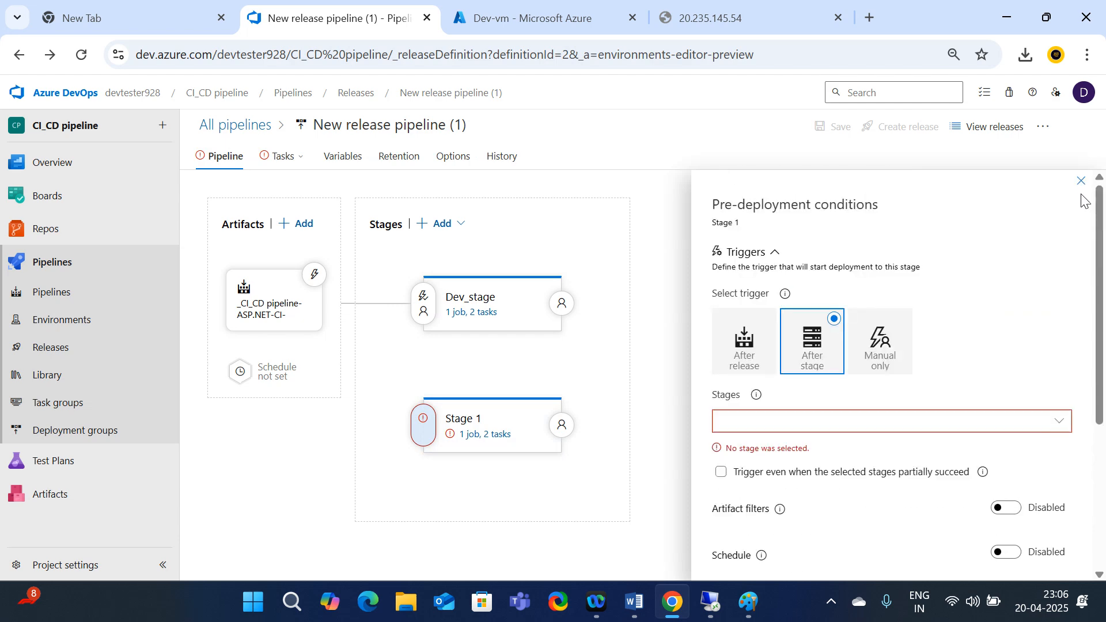
{"action": "left_click", "coordinate": [1058, 421]}
{"action": "left_click", "coordinate": [766, 449]}
{"action": "left_click", "coordinate": [603, 523]}
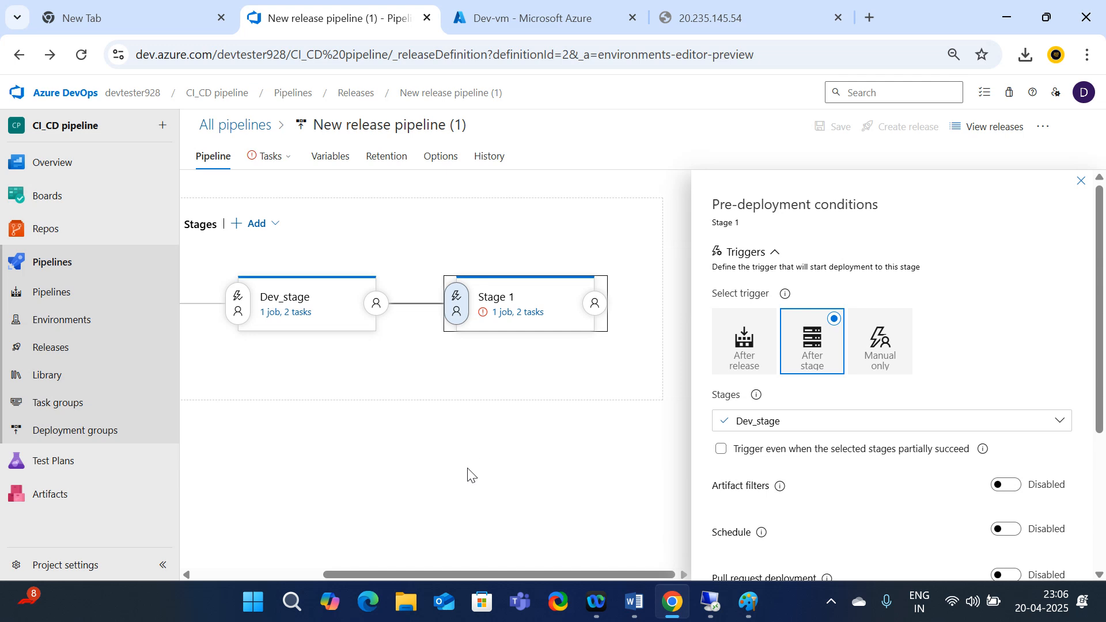
{"action": "left_click", "coordinate": [1081, 181]}
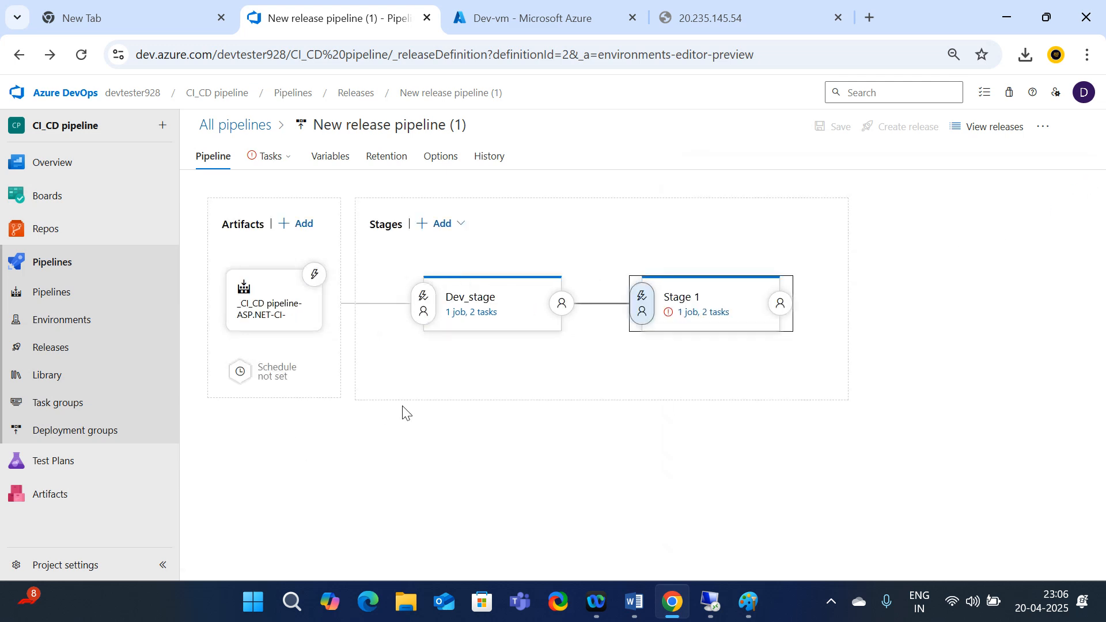
Rename Stage 1 to QA_stage and give its IIS website a new site name
{"action": "left_click", "coordinate": [701, 318]}
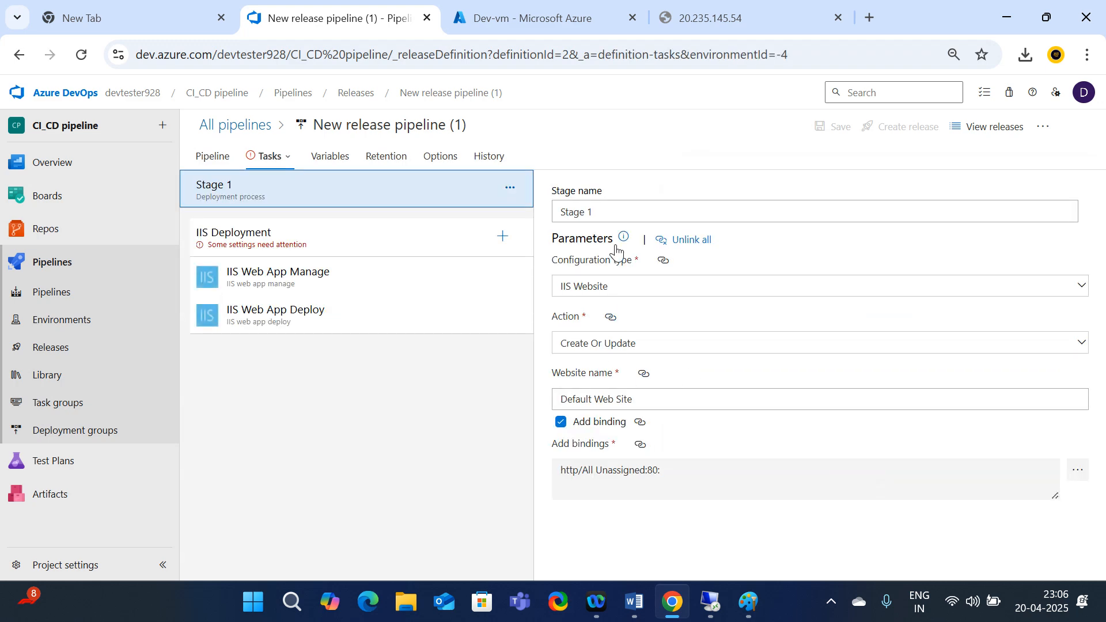
{"action": "key", "text": "ctrl+a"}
{"action": "type", "text": "A"}
{"action": "key", "text": "BackSpace"}
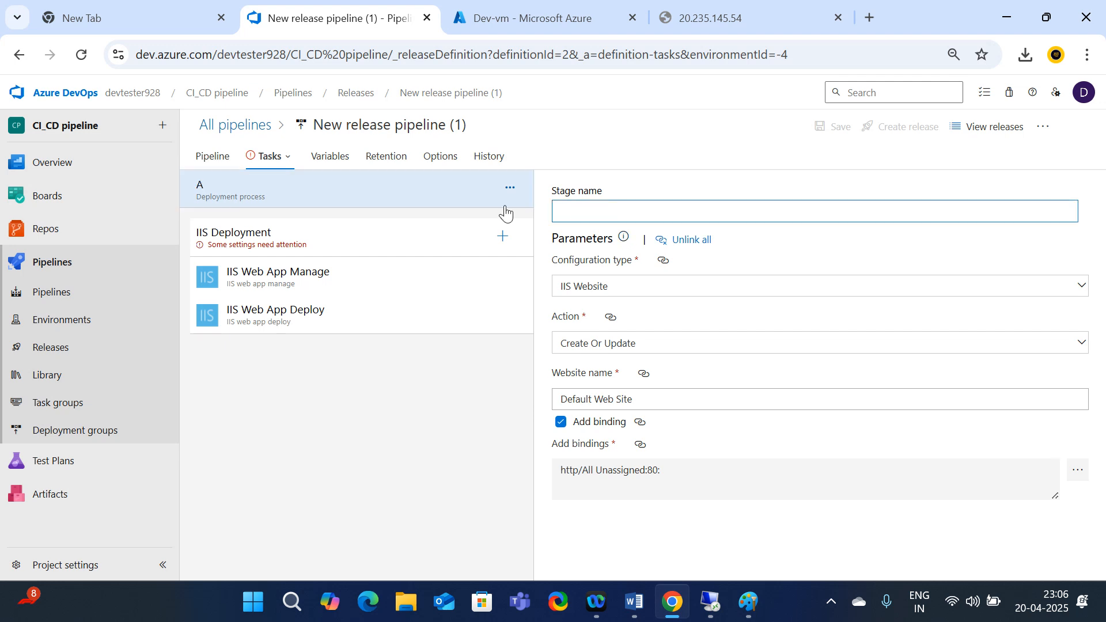
{"action": "type", "text": "QA_stage"}
{"action": "left_click", "coordinate": [637, 398]}
{"action": "key", "text": "ctrl+a"}
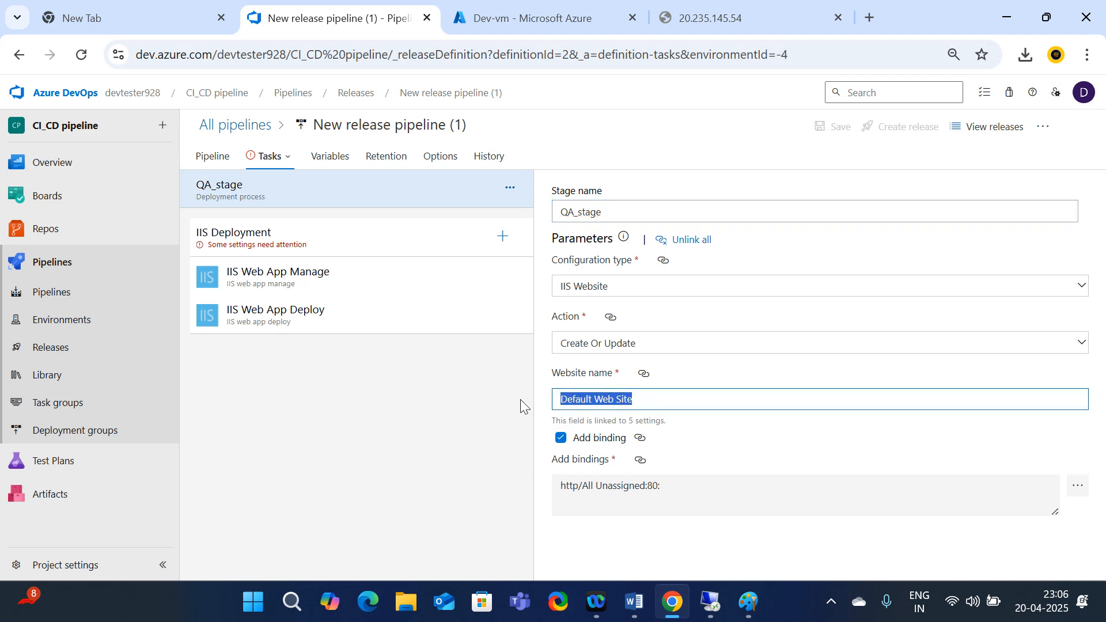
{"action": "type", "text": "suneel clou"}
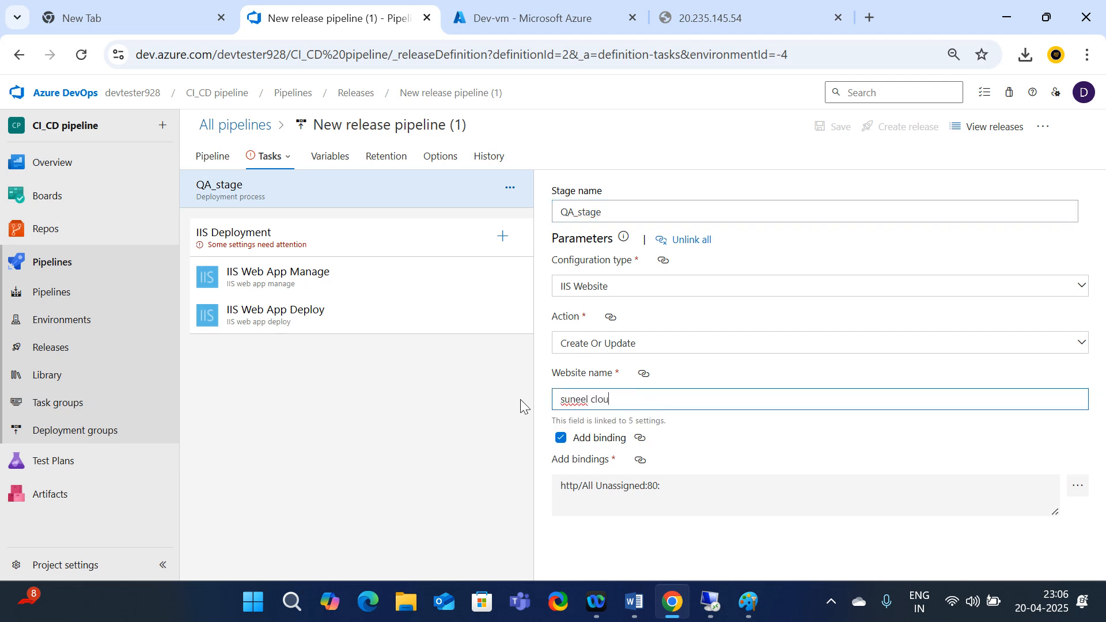
{"action": "type", "text": "d it tech"}
{"action": "left_click", "coordinate": [1079, 486]}
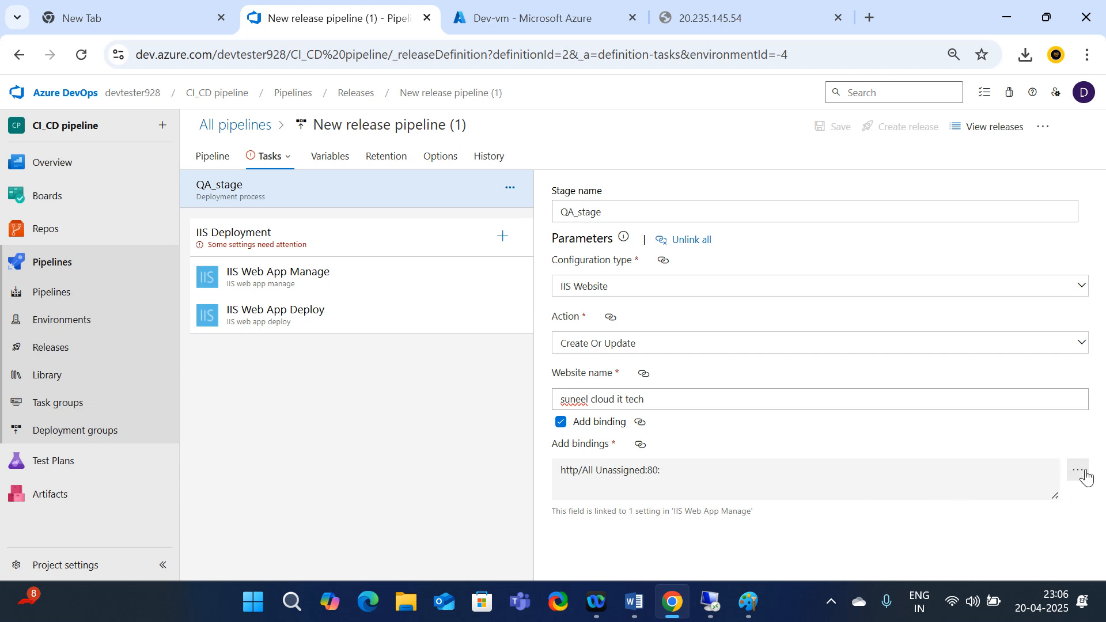
Replace the website's port 80 binding with an http binding on port 82
{"action": "left_click", "coordinate": [1078, 470]}
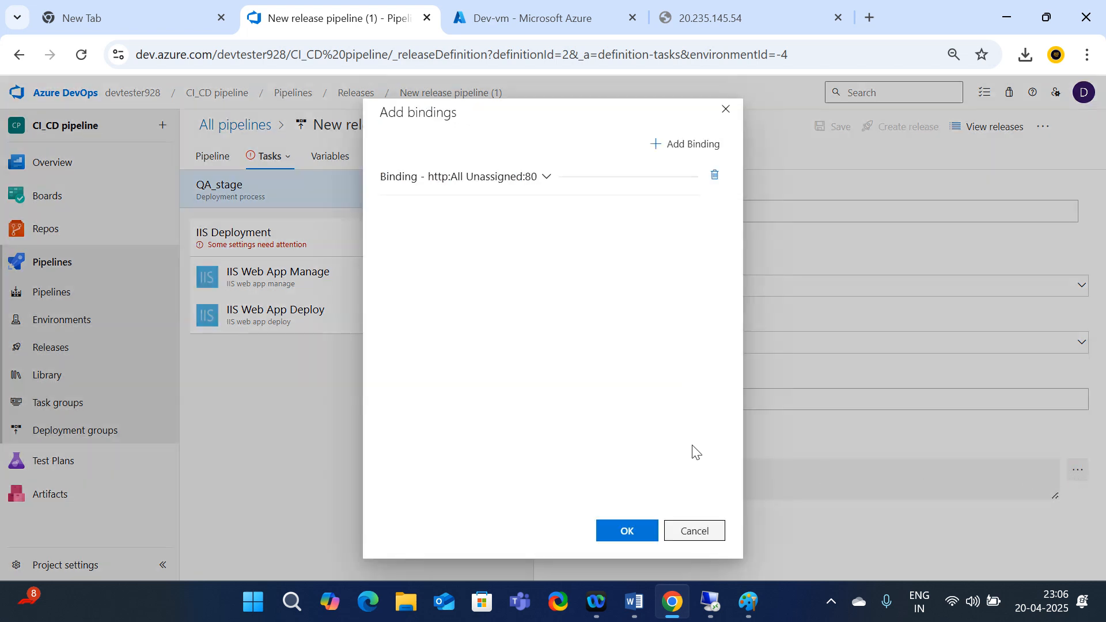
{"action": "left_click", "coordinate": [715, 176]}
{"action": "left_click", "coordinate": [680, 144]}
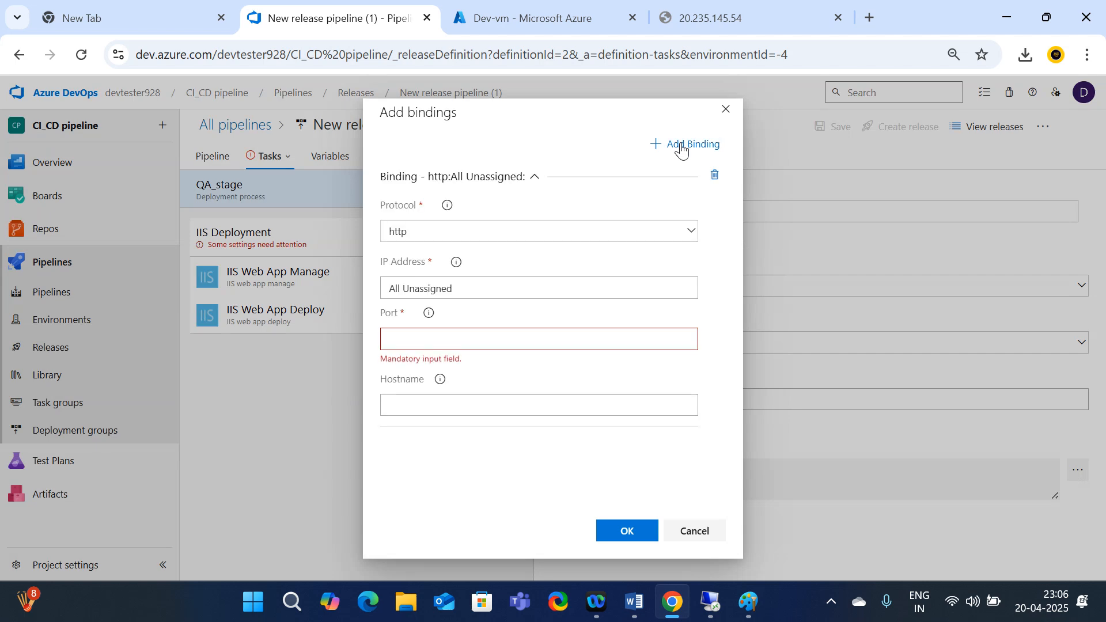
{"action": "left_click", "coordinate": [410, 339]}
{"action": "type", "text": "82"}
{"action": "left_click", "coordinate": [635, 535]}
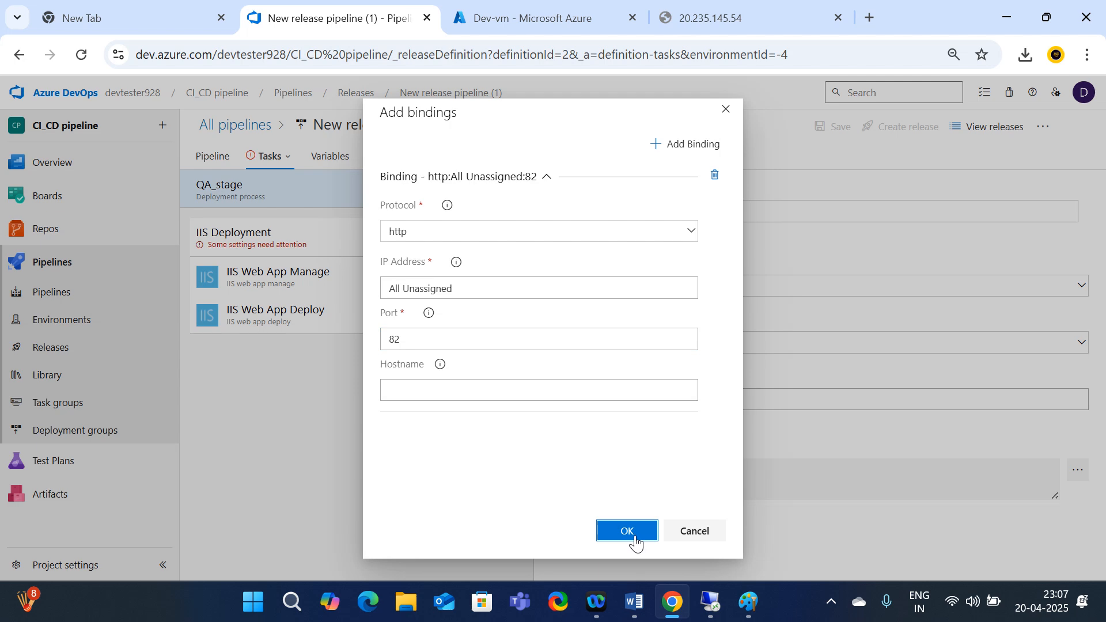
{"action": "left_click", "coordinate": [635, 540]}
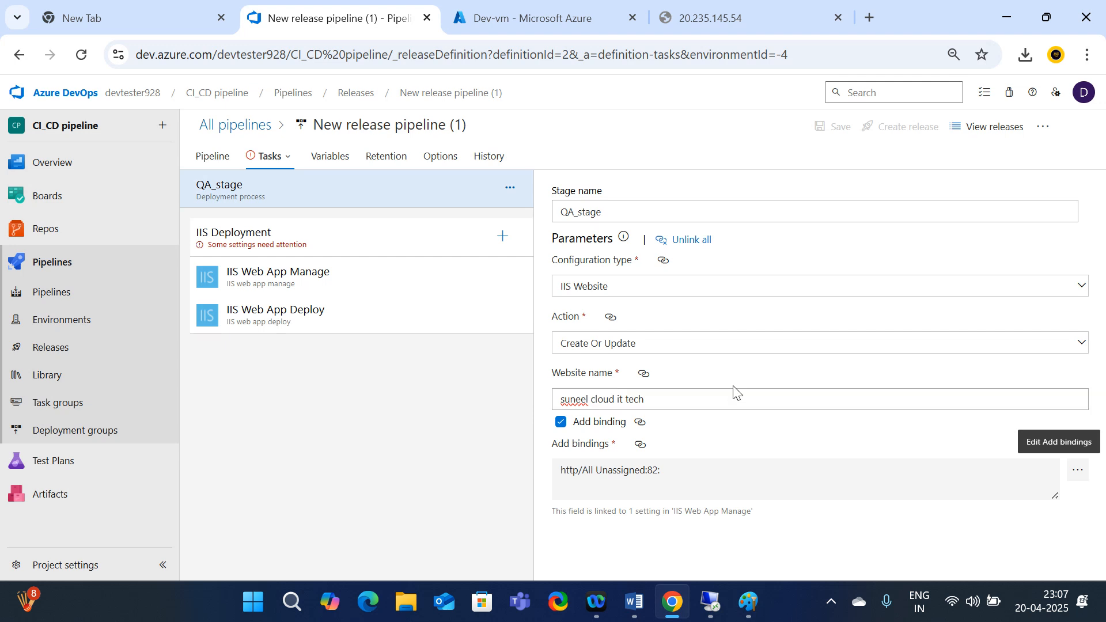
Point the QA_stage job at QA_DG with 15-minute timeouts and OAuth token access for scripts
{"action": "left_click", "coordinate": [265, 243]}
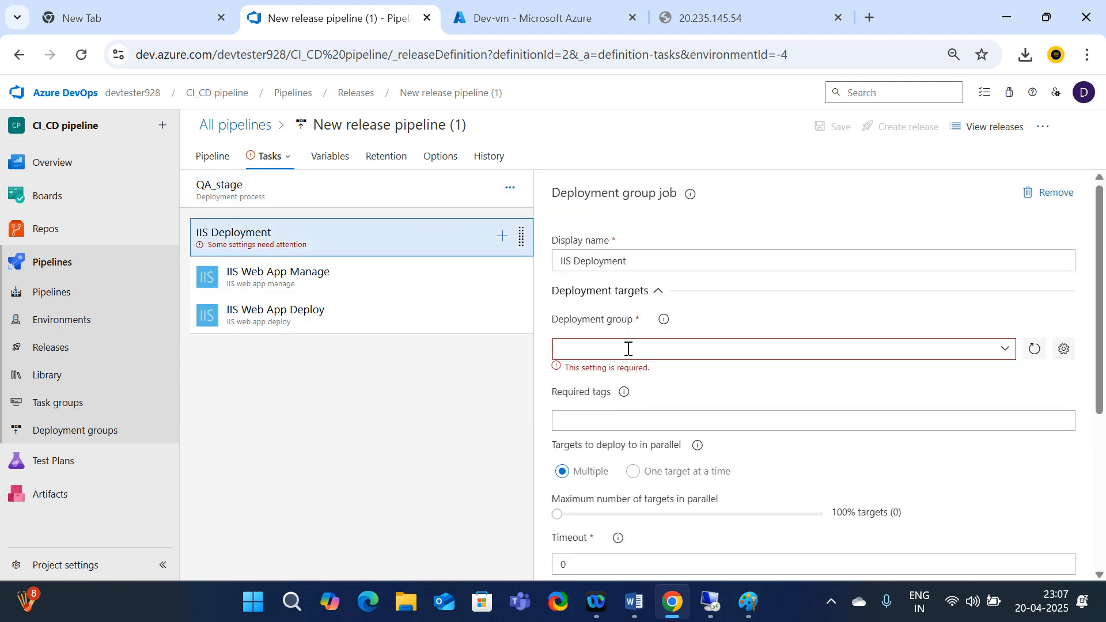
{"action": "left_click", "coordinate": [1003, 354]}
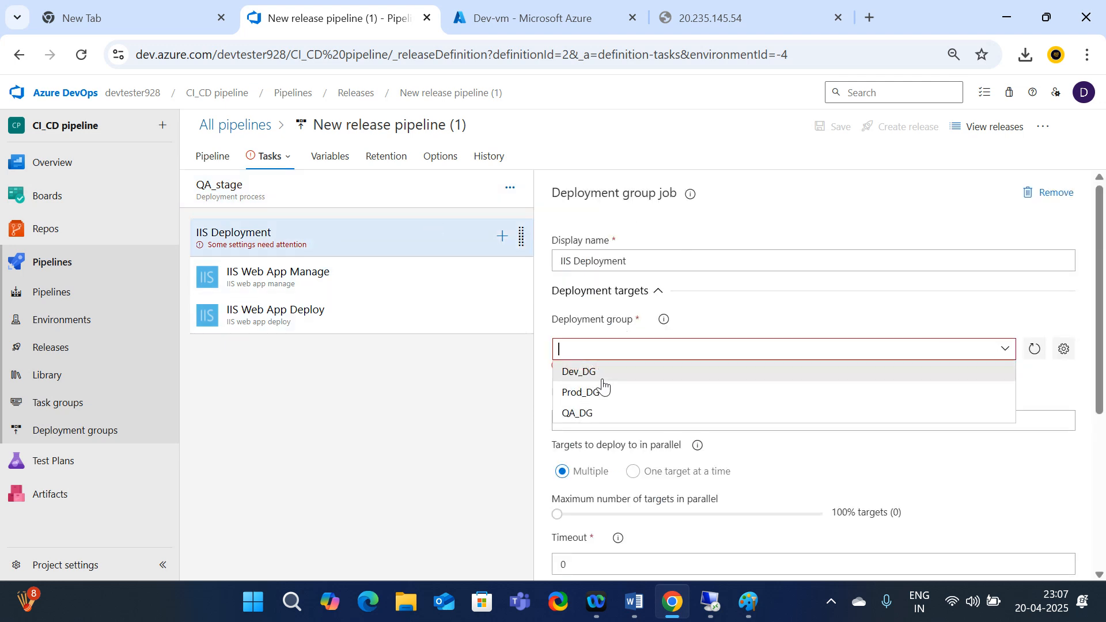
{"action": "left_click", "coordinate": [591, 414]}
{"action": "scroll", "coordinate": [630, 375], "scroll_direction": "down", "scroll_amount": 3}
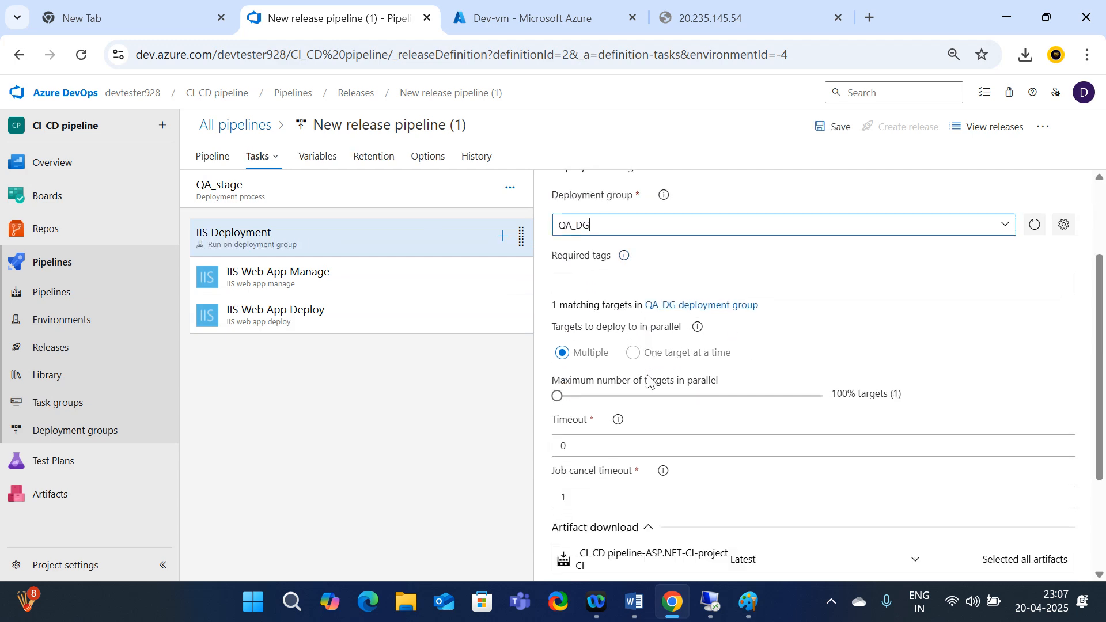
{"action": "left_click", "coordinate": [573, 398]}
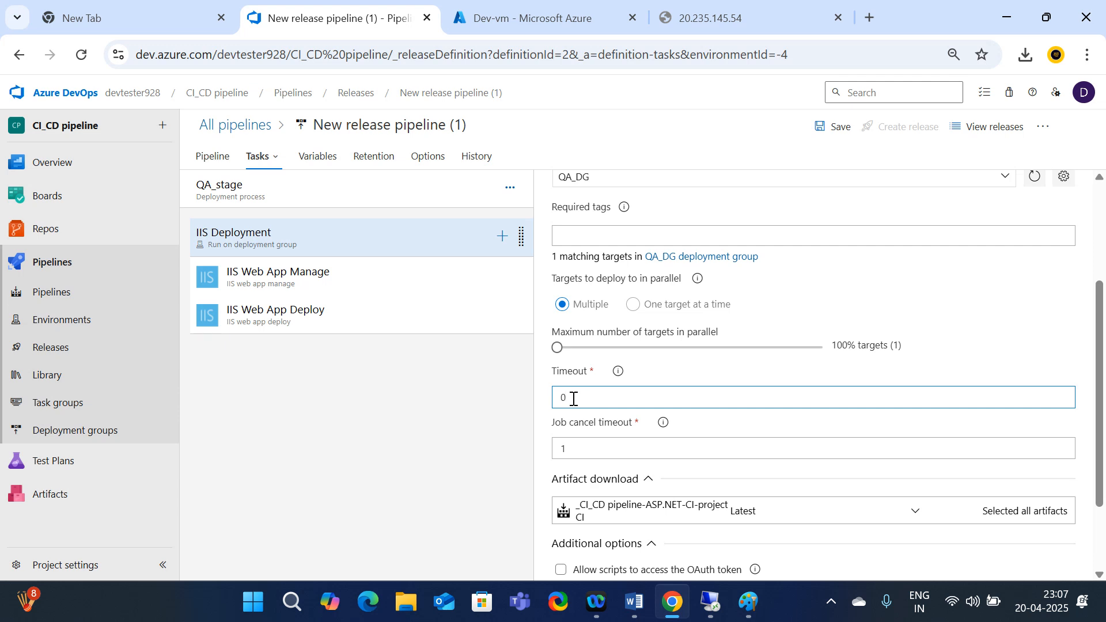
{"action": "key", "text": "BackSpace"}
{"action": "type", "text": "15"}
{"action": "left_click", "coordinate": [591, 453]}
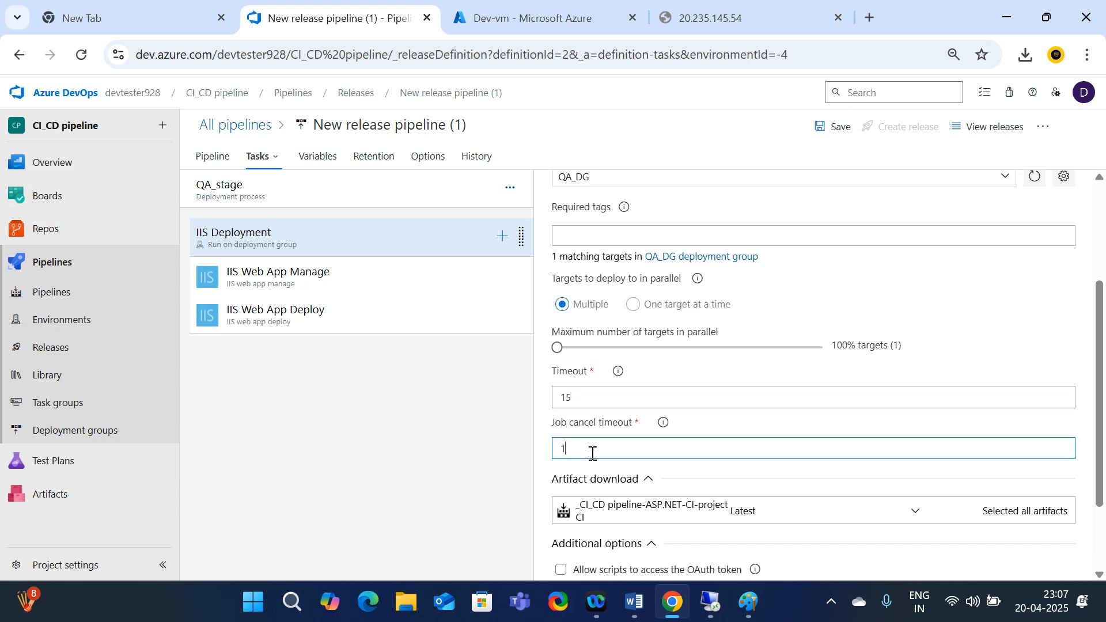
{"action": "type", "text": "15"}
{"action": "scroll", "coordinate": [645, 553], "scroll_direction": "down", "scroll_amount": 2}
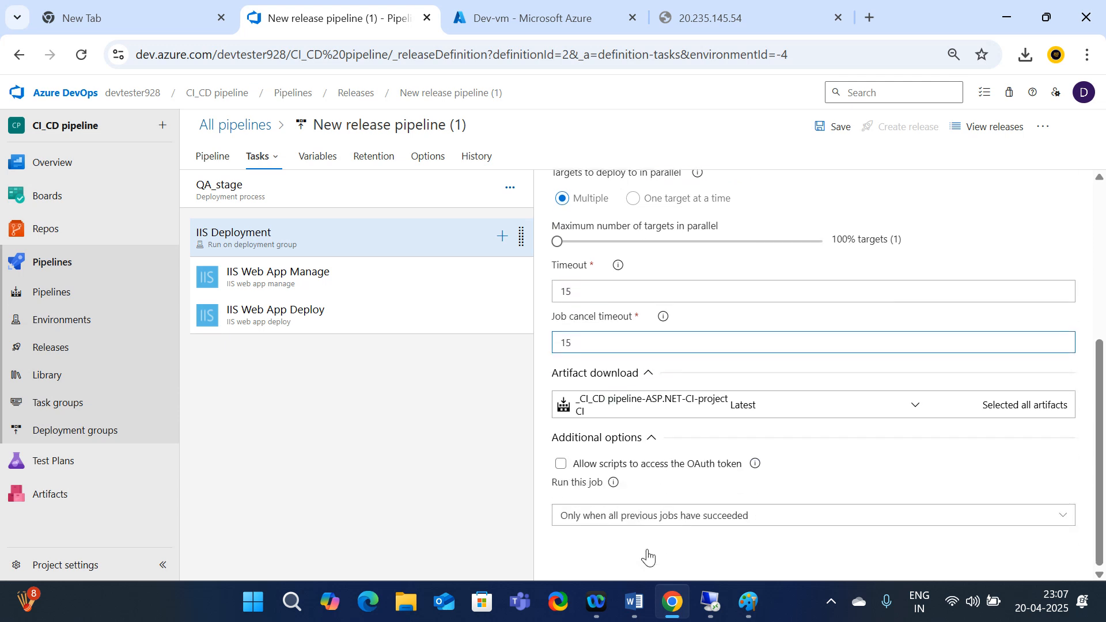
{"action": "left_click", "coordinate": [561, 465]}
Tick Enable IIS in the IIS Web App Manage task and save the pipeline
{"action": "left_click", "coordinate": [301, 288]}
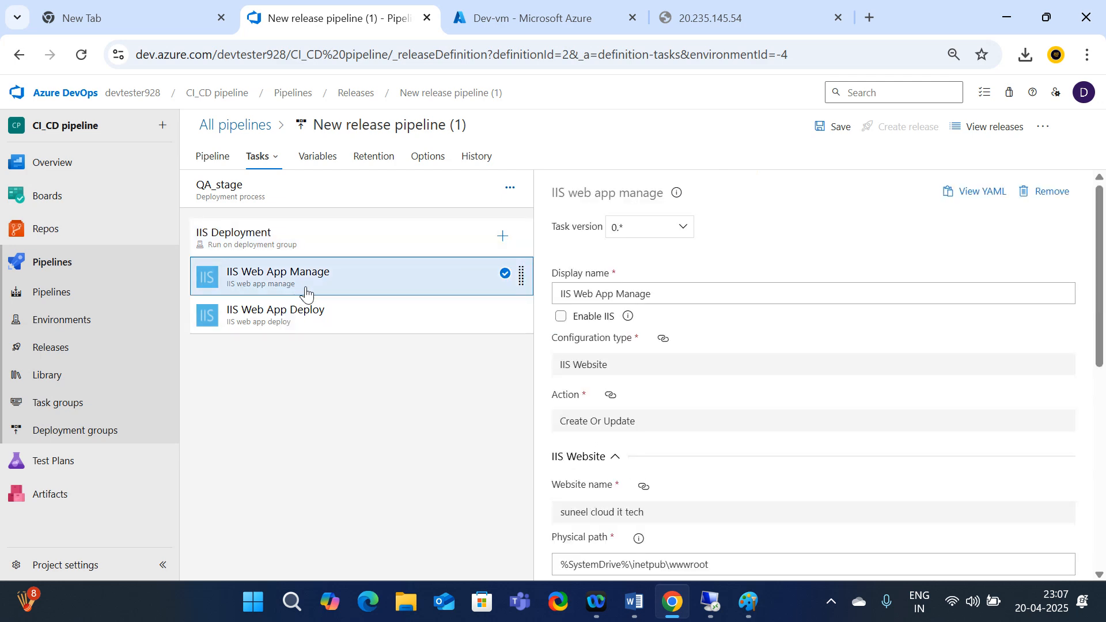
{"action": "left_click", "coordinate": [561, 316]}
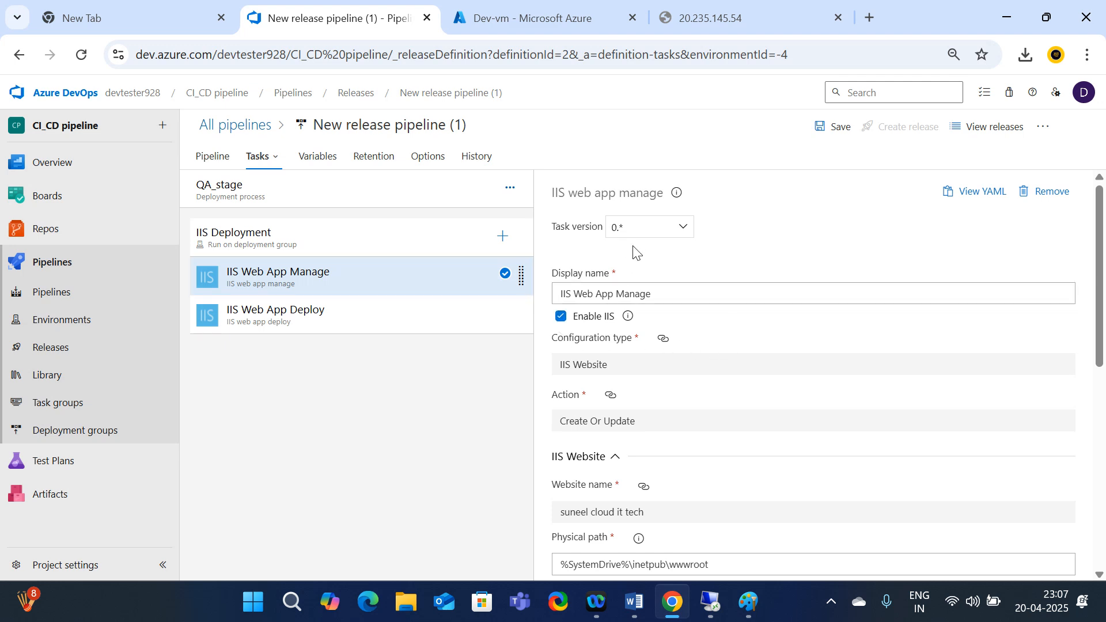
{"action": "scroll", "coordinate": [636, 250], "scroll_direction": "down", "scroll_amount": 8}
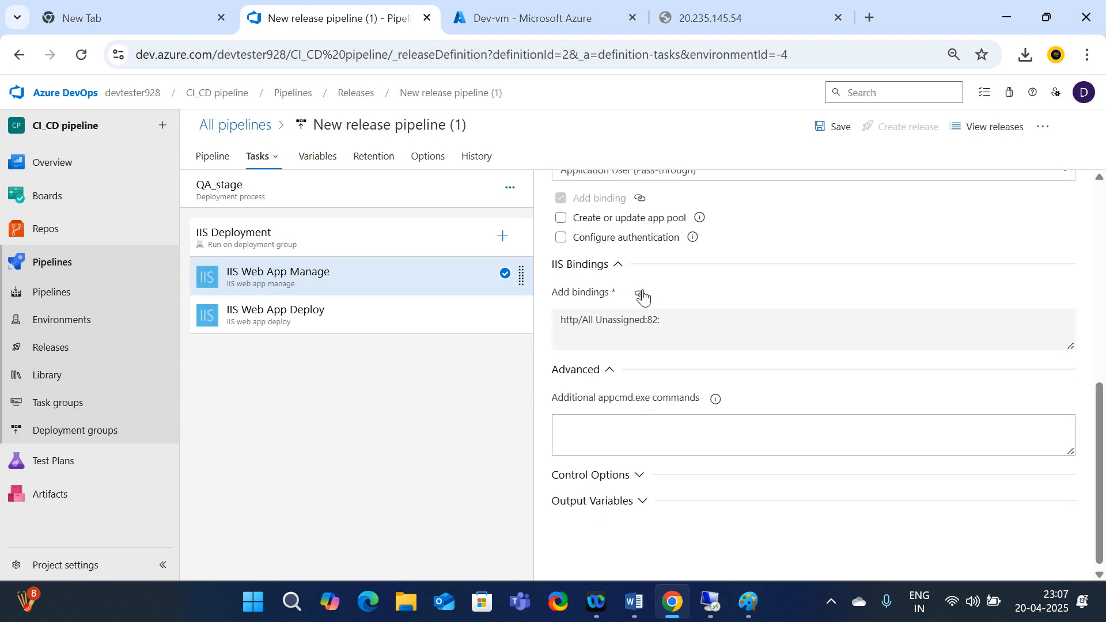
{"action": "scroll", "coordinate": [904, 418], "scroll_direction": "up", "scroll_amount": 8}
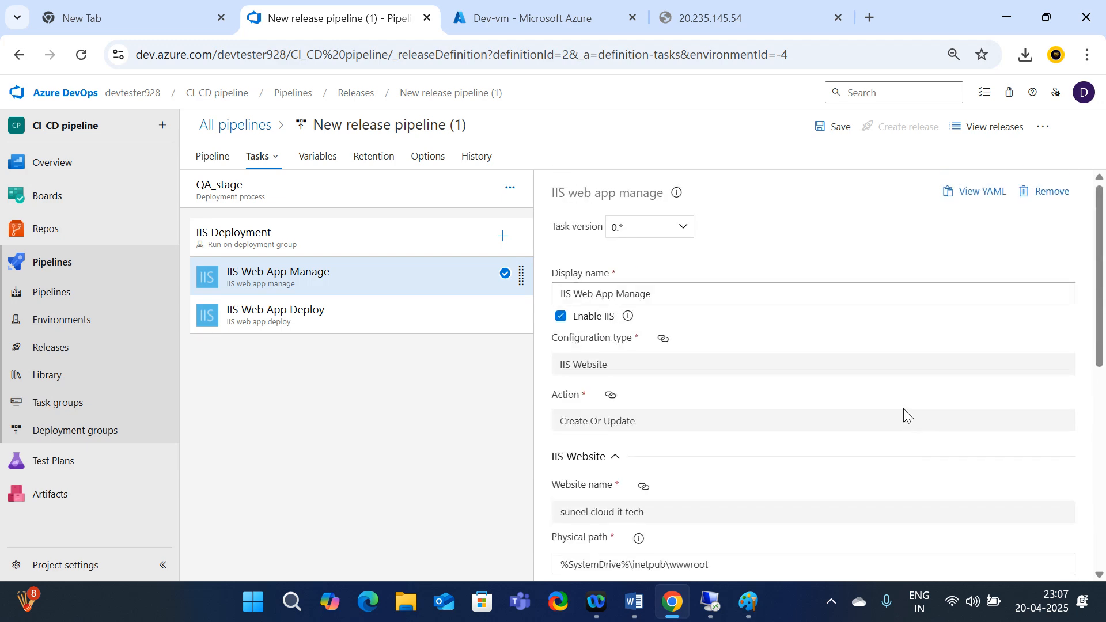
{"action": "left_click", "coordinate": [824, 126]}
Confirm the save and reopen the pipeline editor from Release-1
{"action": "left_click", "coordinate": [616, 384]}
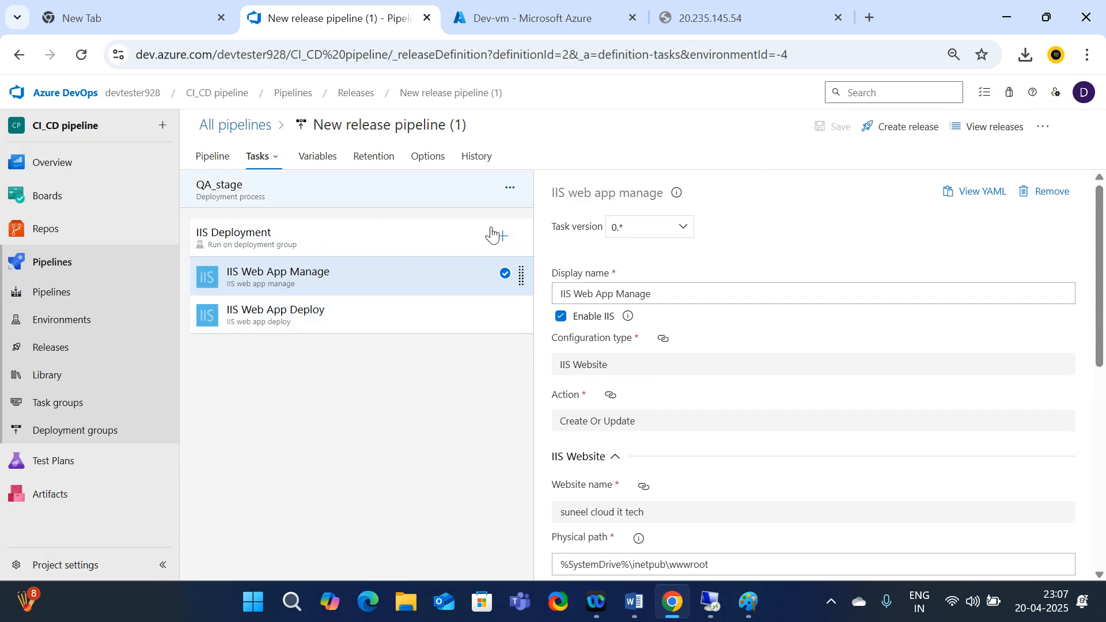
{"action": "left_click", "coordinate": [70, 349]}
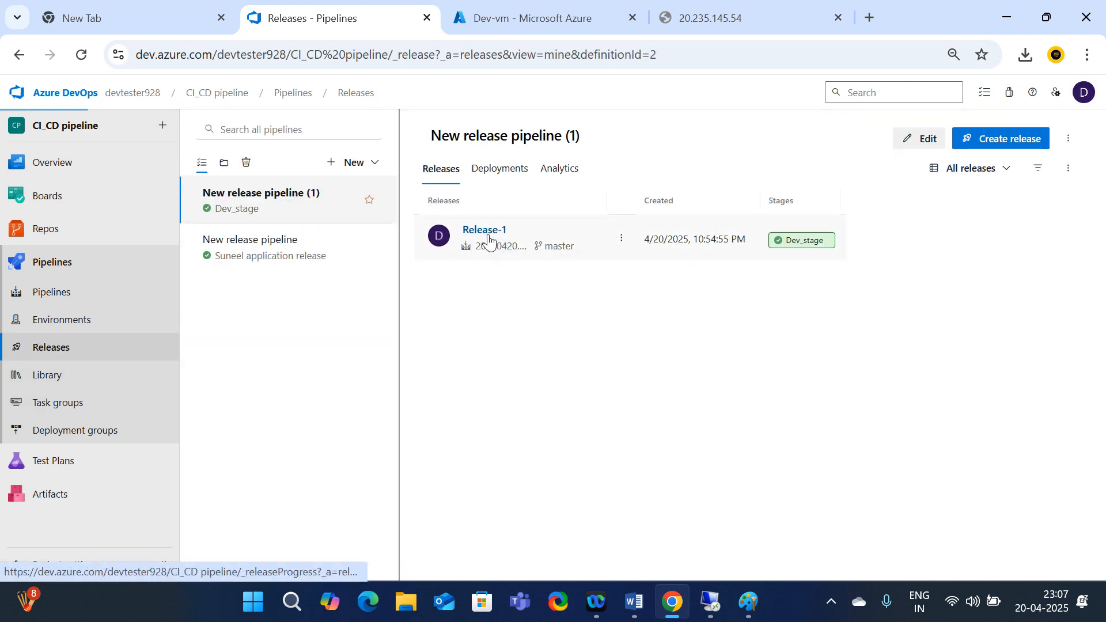
{"action": "left_click", "coordinate": [489, 243]}
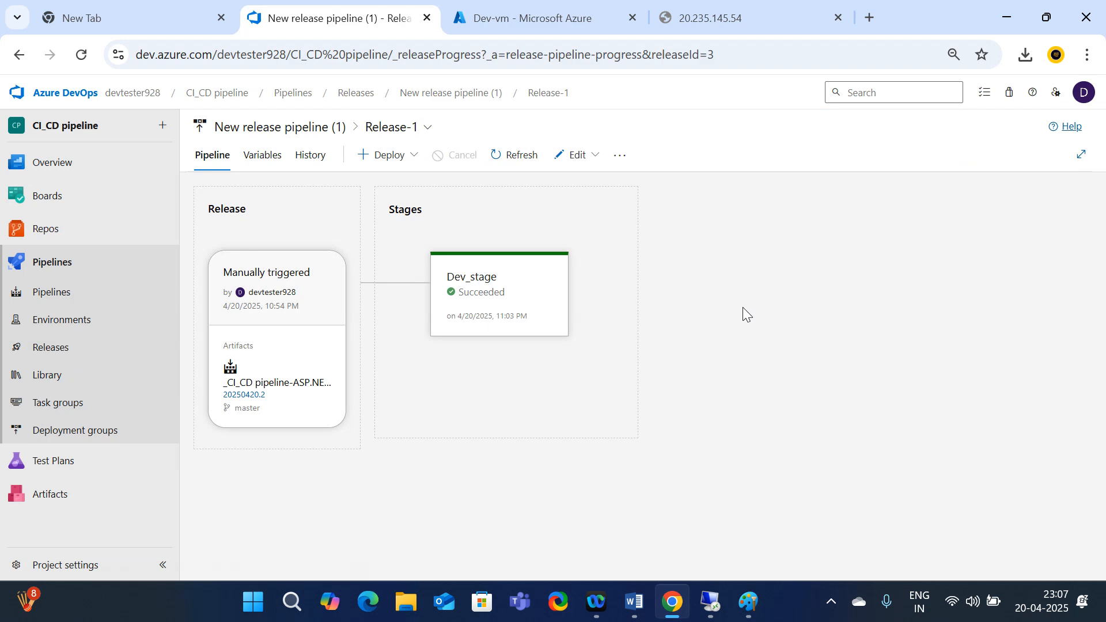
{"action": "left_click", "coordinate": [590, 157]}
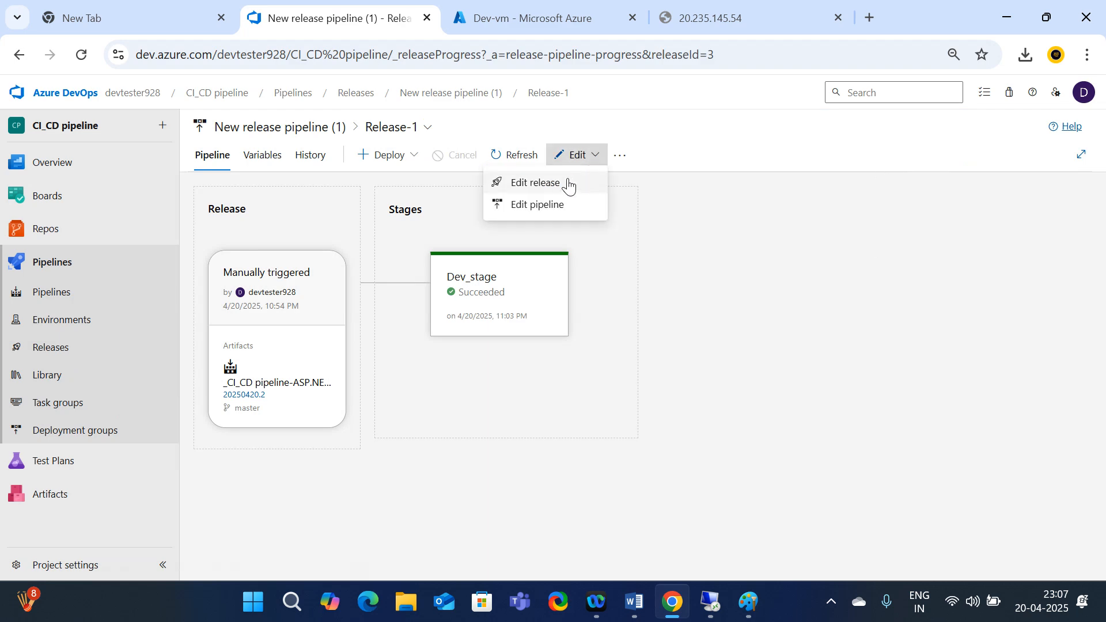
{"action": "left_click", "coordinate": [542, 205]}
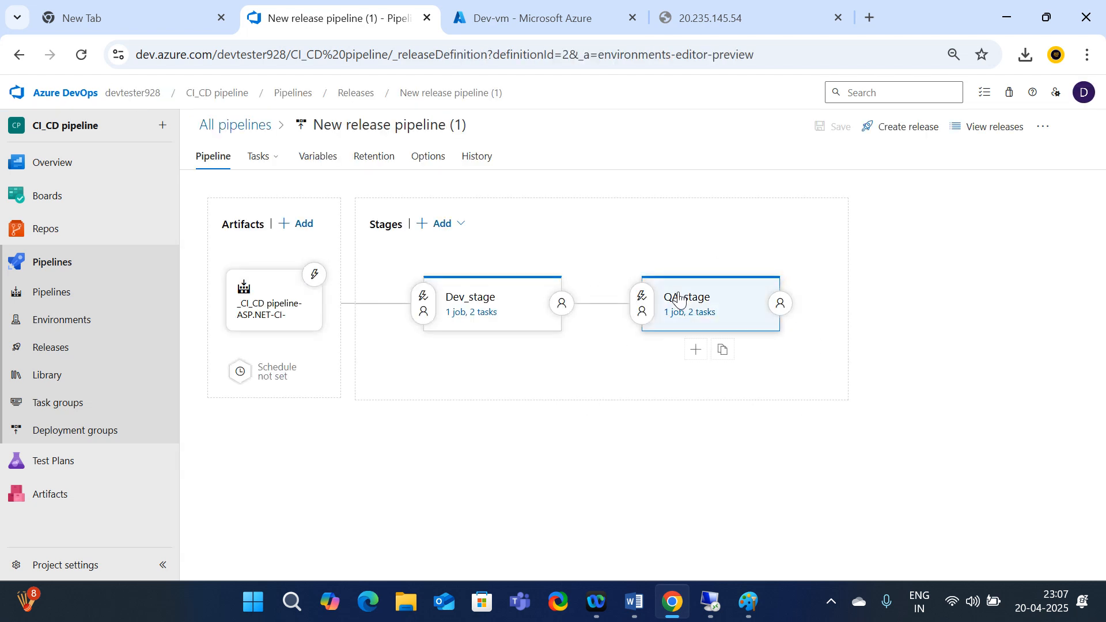
Add a third stage from the IIS website deployment template
{"action": "left_click", "coordinate": [461, 224]}
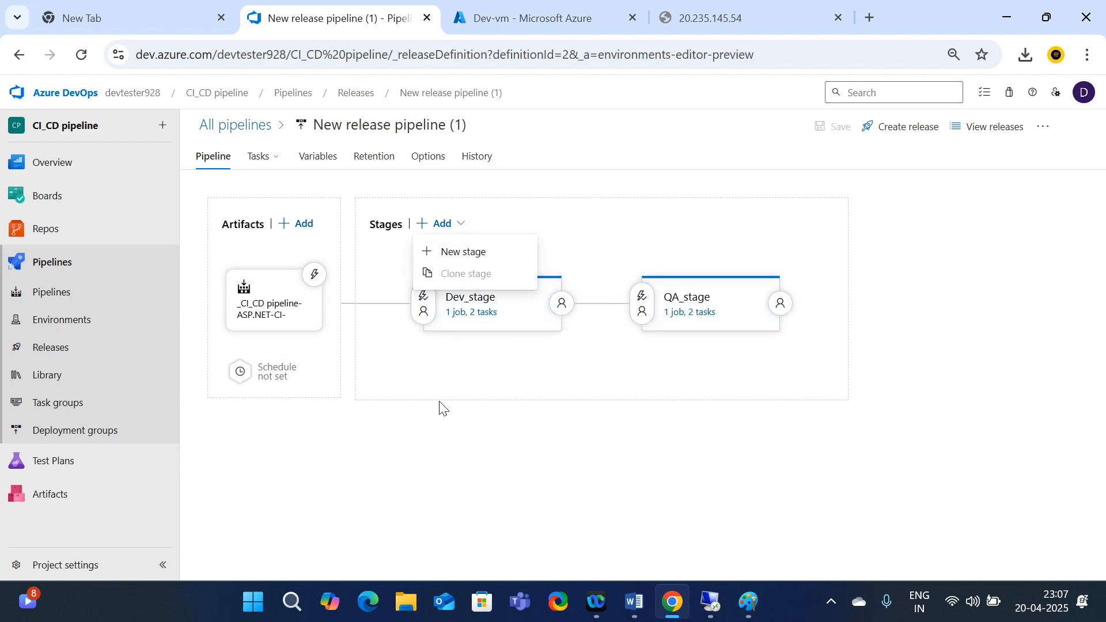
{"action": "left_click", "coordinate": [602, 429]}
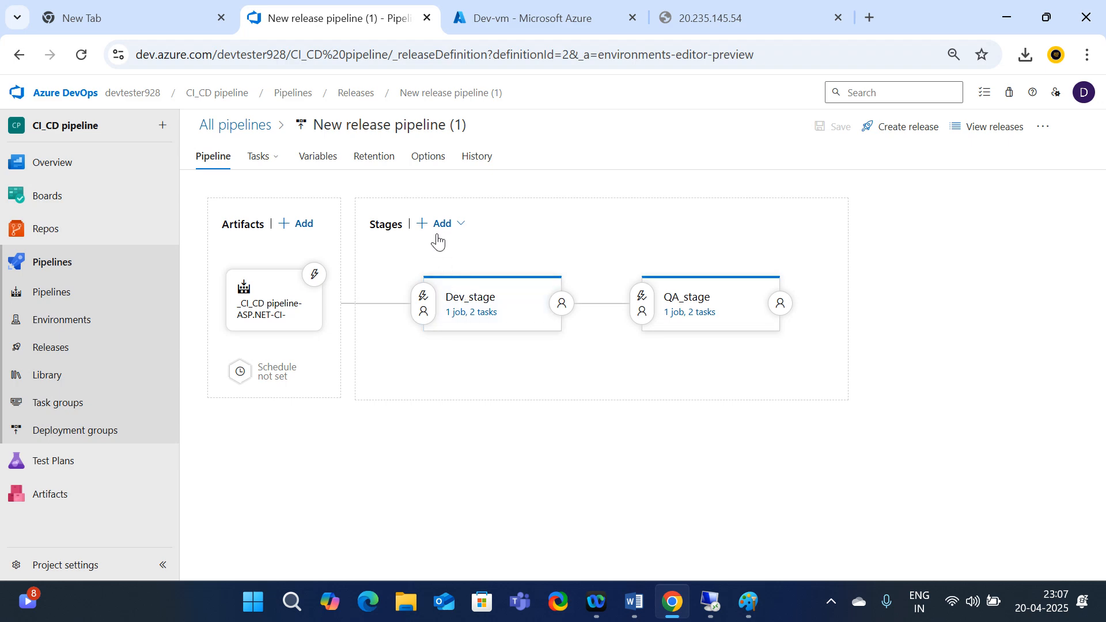
{"action": "left_click", "coordinate": [441, 227]}
{"action": "left_click", "coordinate": [454, 254]}
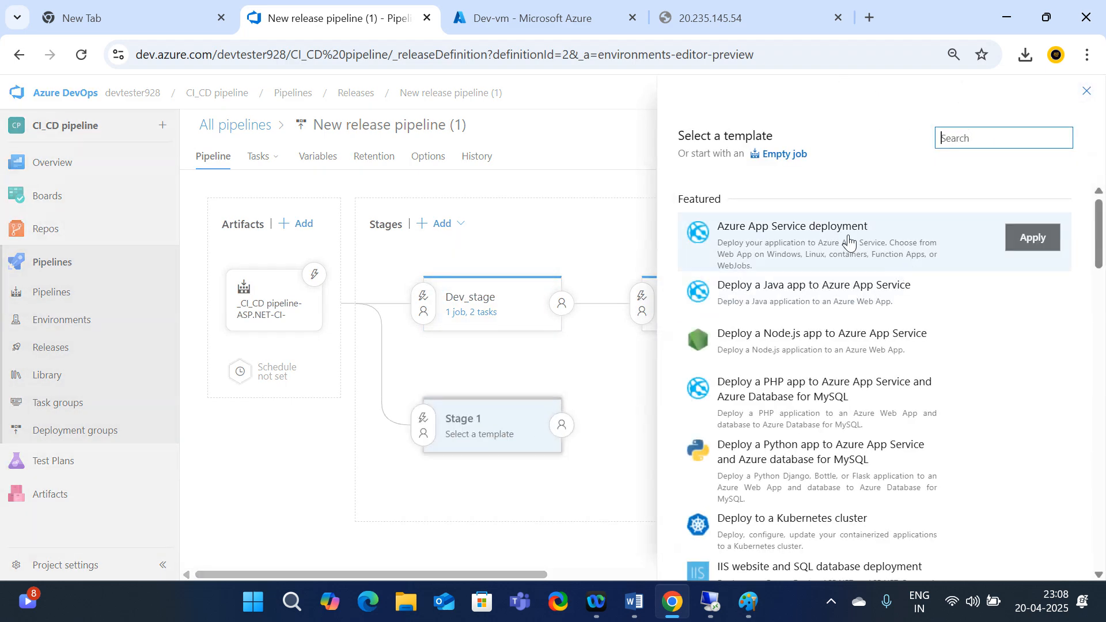
{"action": "left_click", "coordinate": [972, 140]}
{"action": "type", "text": "IIS"}
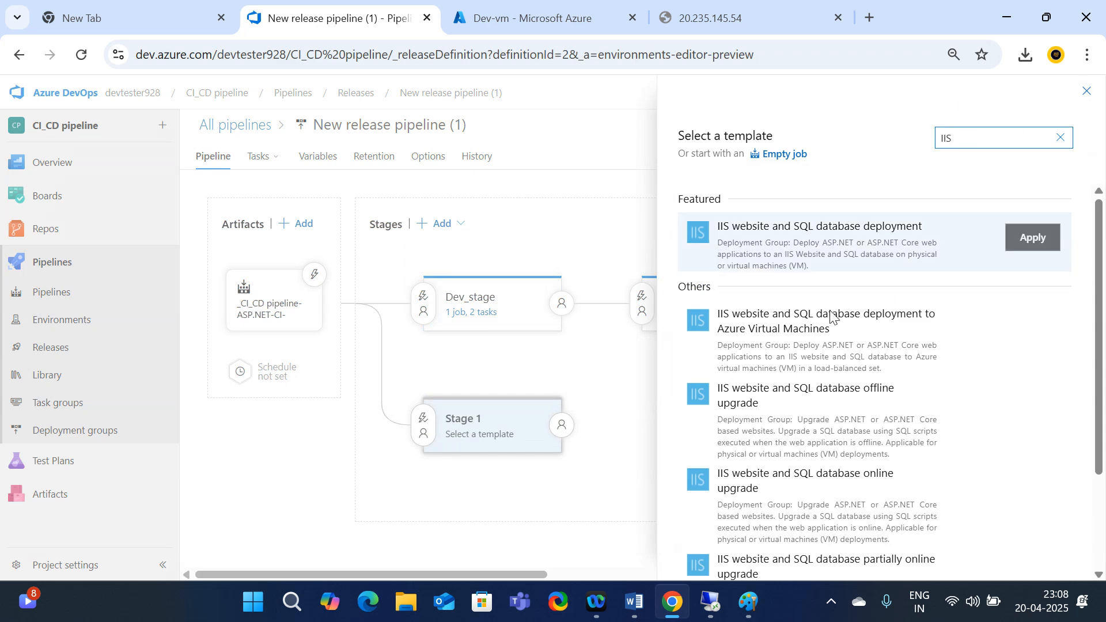
{"action": "scroll", "coordinate": [841, 468], "scroll_direction": "down", "scroll_amount": 1}
{"action": "scroll", "coordinate": [841, 467], "scroll_direction": "down", "scroll_amount": 2}
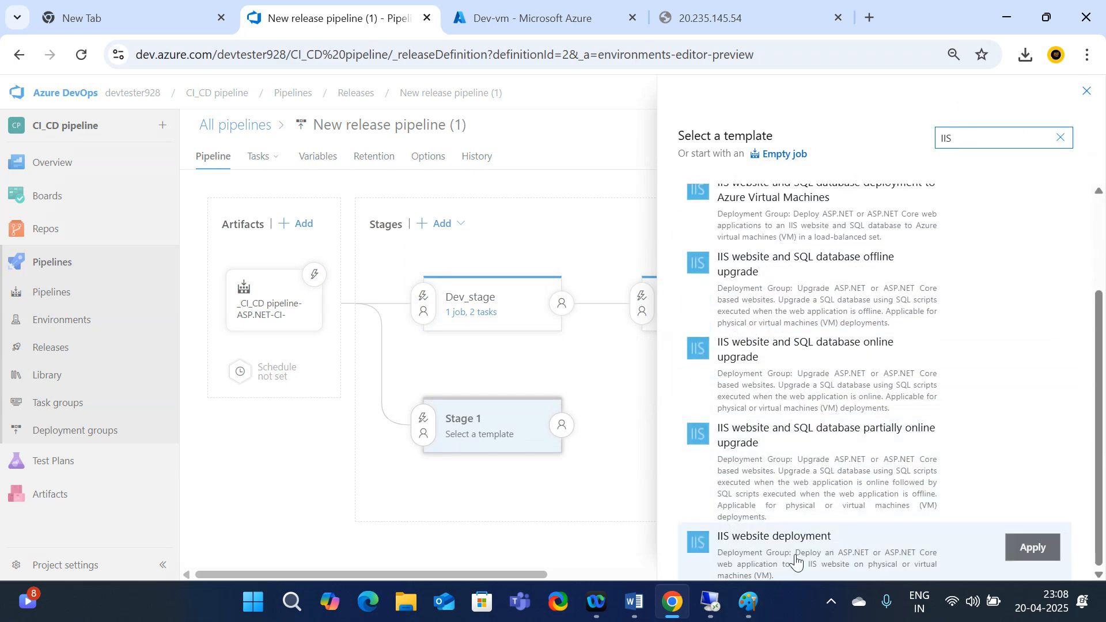
{"action": "left_click", "coordinate": [1034, 550]}
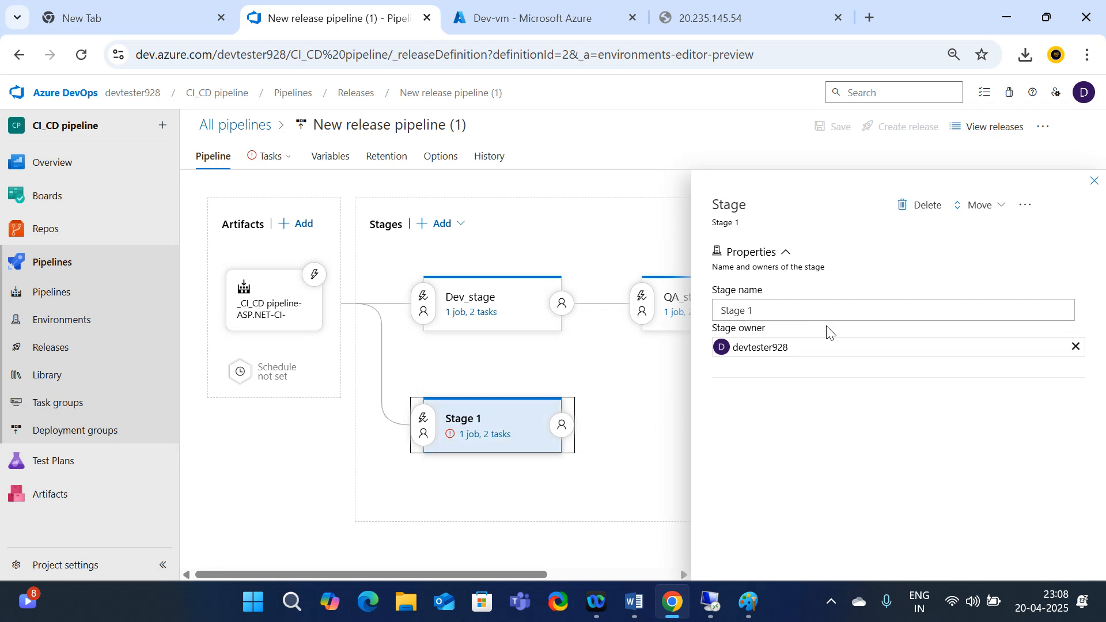
Make the new stage trigger after QA_stage
{"action": "left_click", "coordinate": [423, 425]}
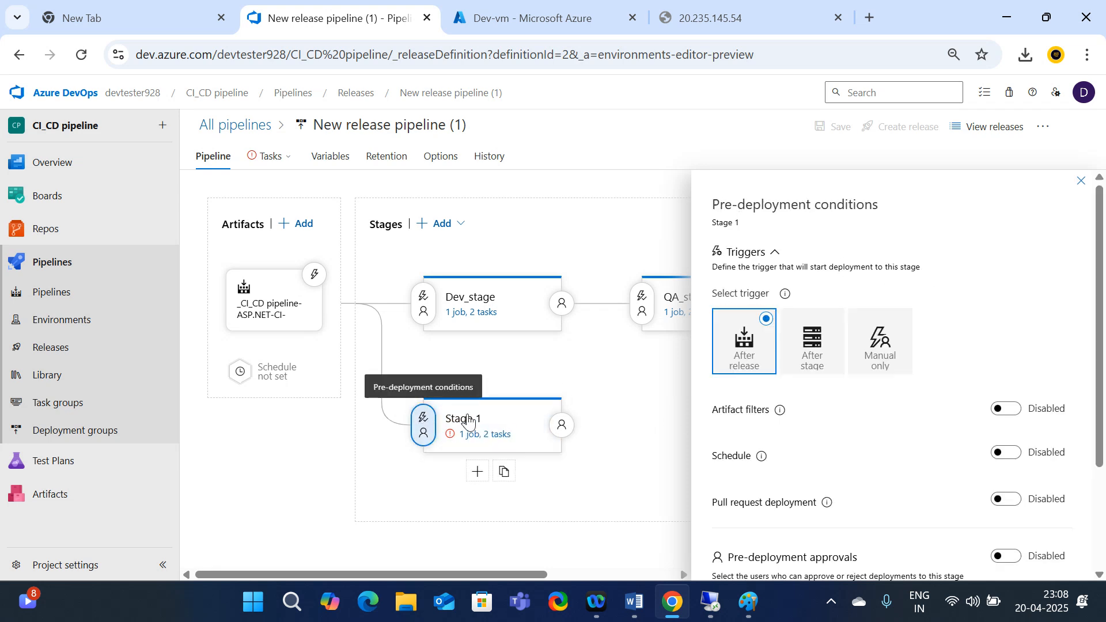
{"action": "left_click", "coordinate": [810, 355]}
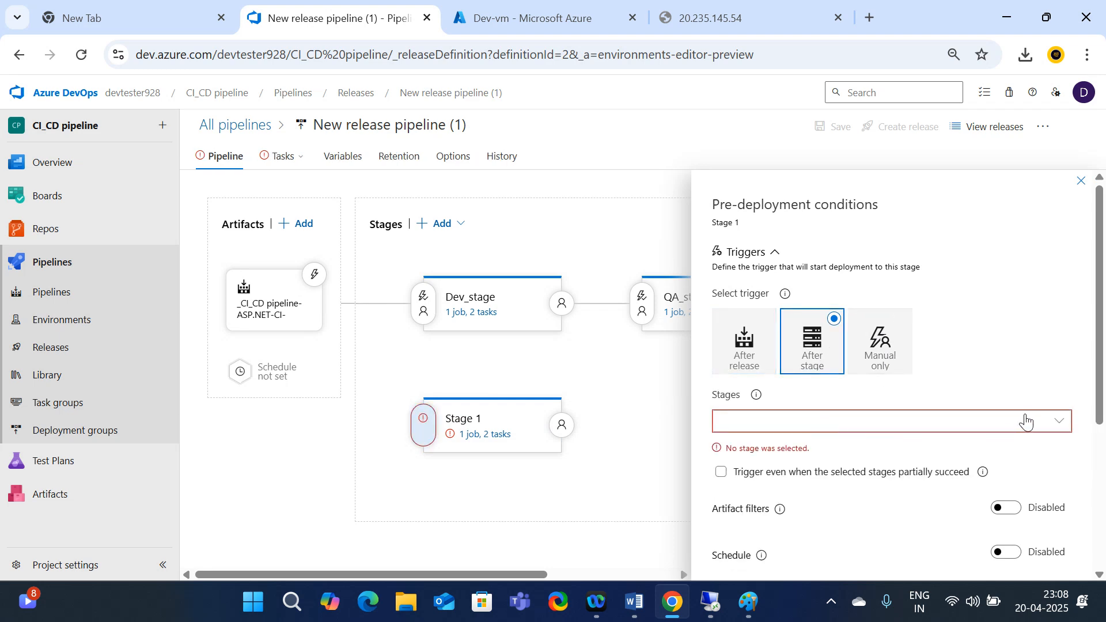
{"action": "left_click", "coordinate": [1063, 423]}
{"action": "left_click", "coordinate": [837, 481]}
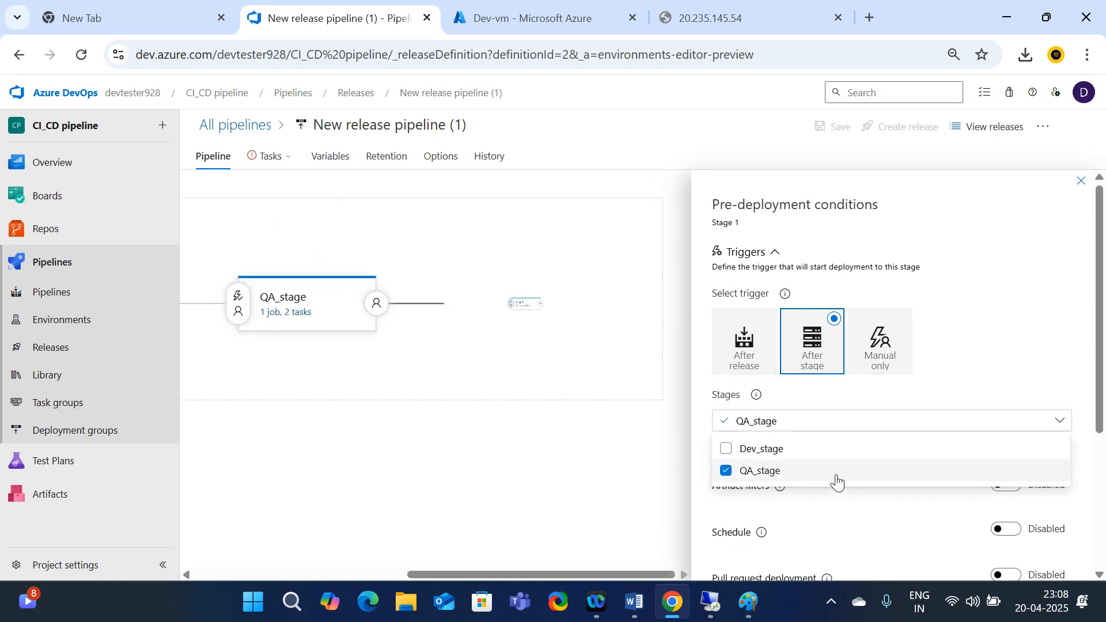
{"action": "left_click", "coordinate": [1081, 181]}
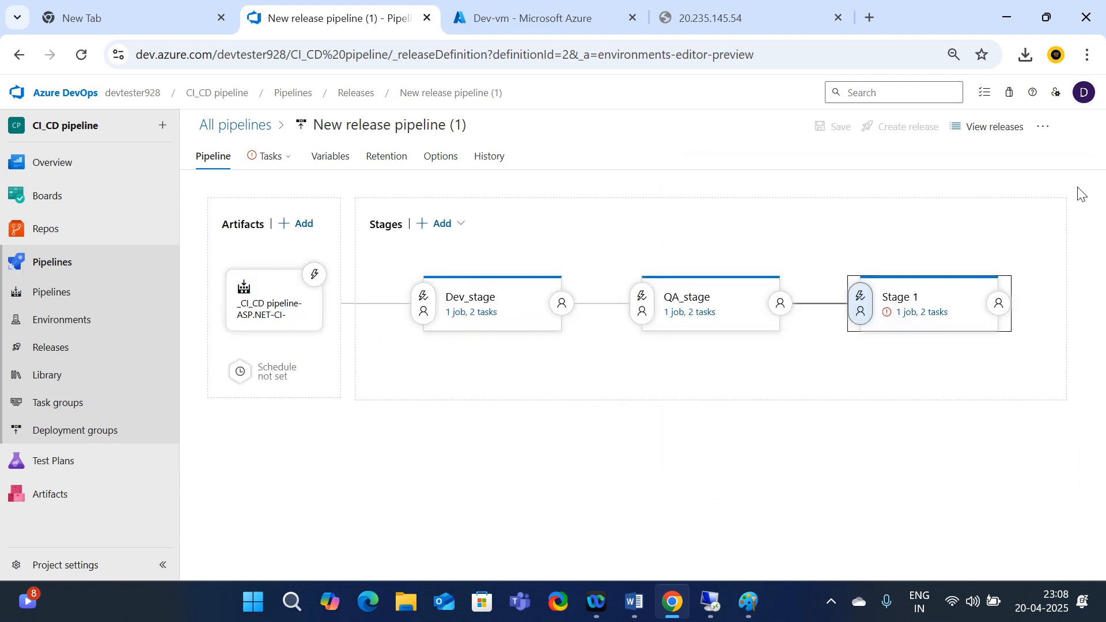
{"action": "left_click", "coordinate": [916, 312]}
Rename the third stage to Prod_stage and give its IIS website a new site name
{"action": "left_click_drag", "start_coordinate": [619, 216], "coordinate": [544, 218]}
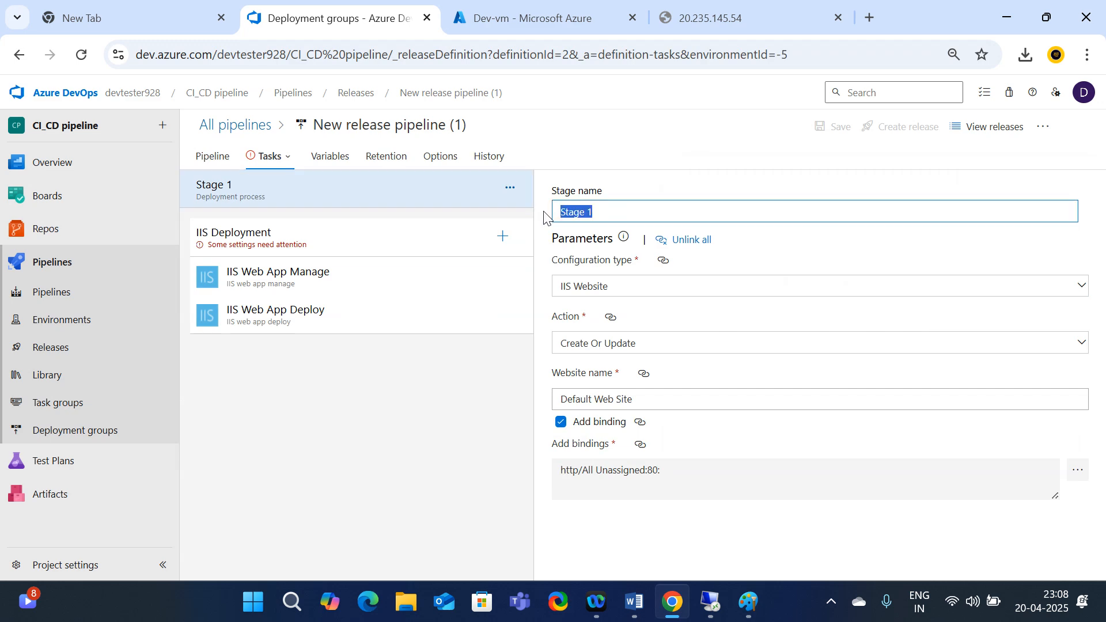
{"action": "type", "text": "Prod_s"}
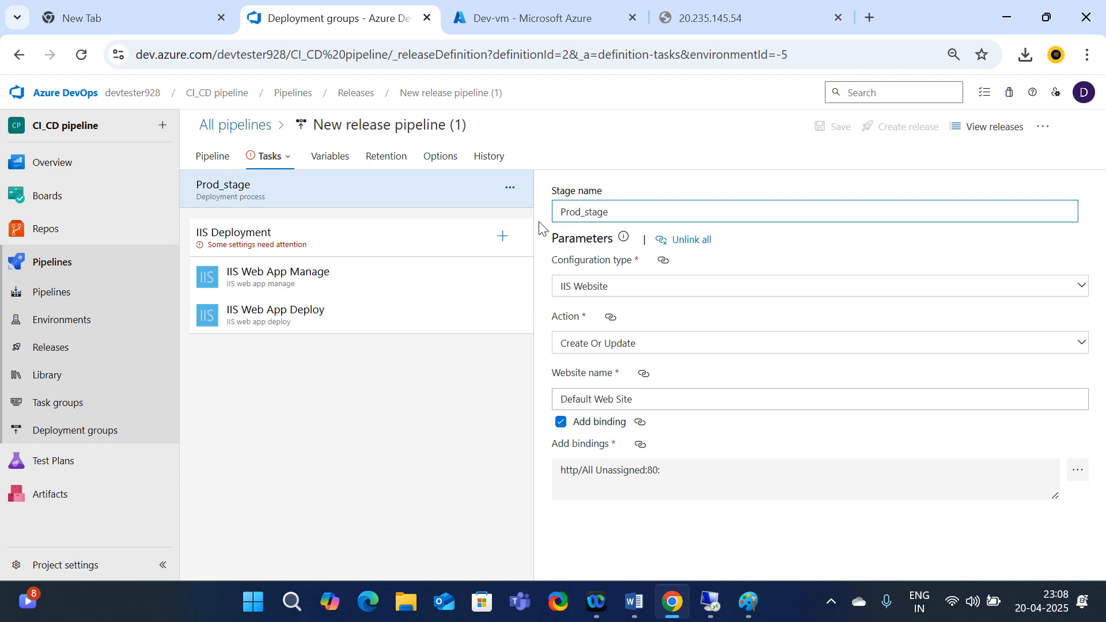
{"action": "left_click_drag", "start_coordinate": [654, 399], "coordinate": [528, 401]}
{"action": "type", "text": "suneel "}
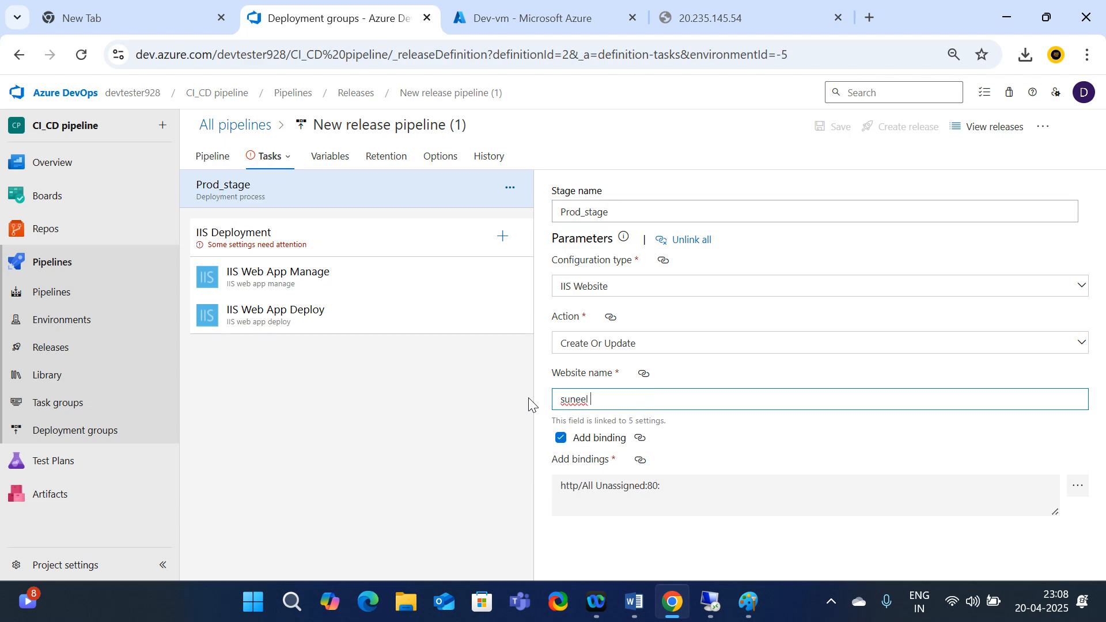
{"action": "type", "text": "cloud it tech"}
Replace the port 80 binding with an http All Unassigned binding on port 83
{"action": "left_click", "coordinate": [1080, 480]}
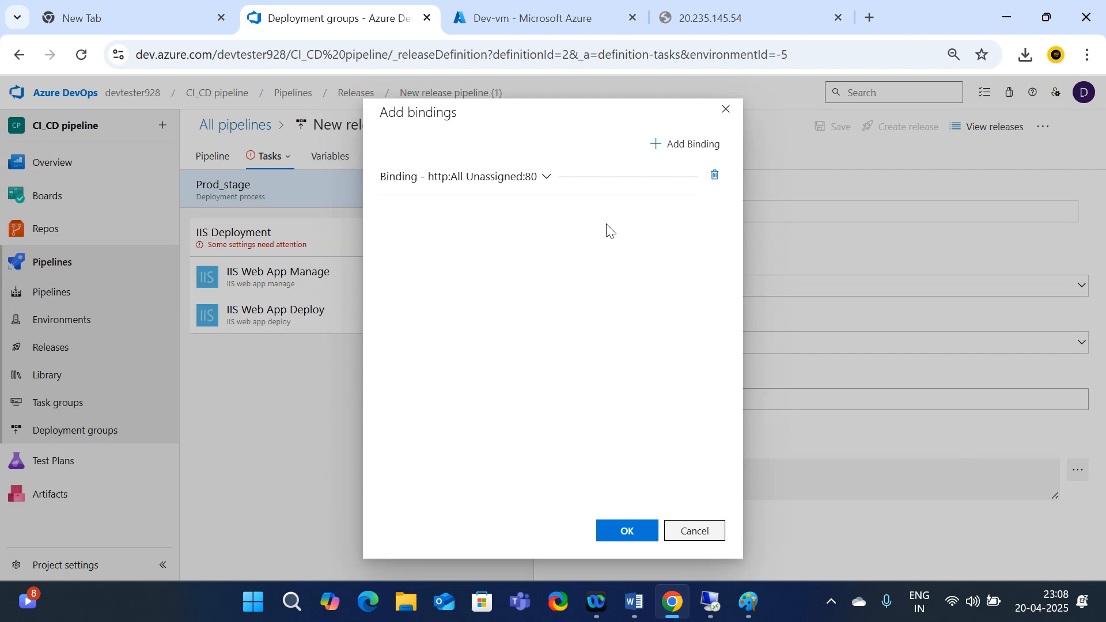
{"action": "left_click", "coordinate": [715, 176]}
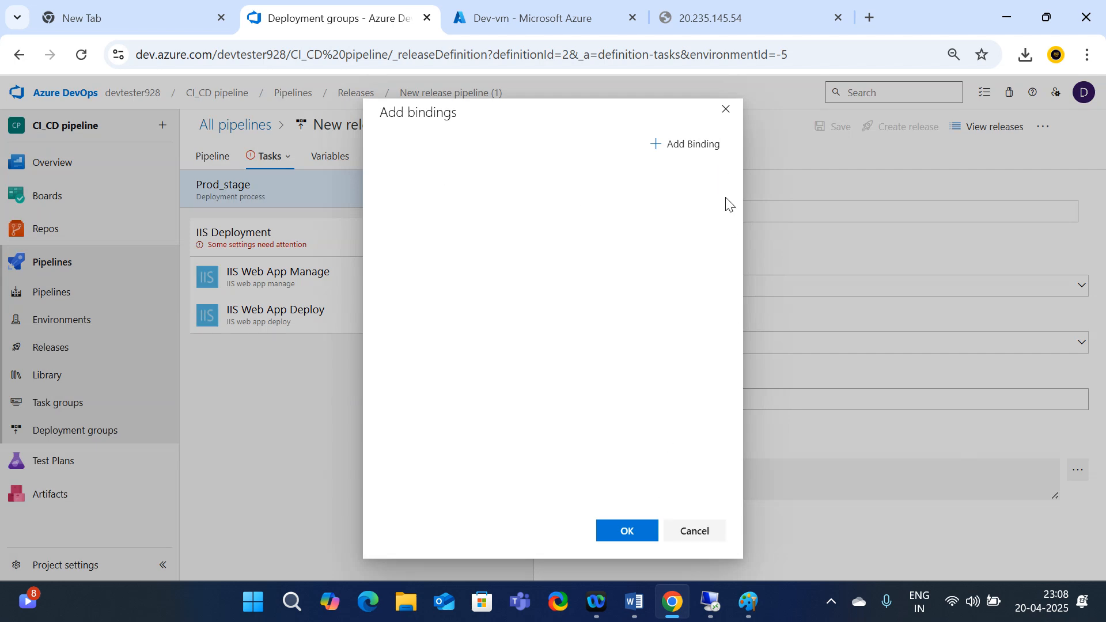
{"action": "left_click", "coordinate": [677, 145]}
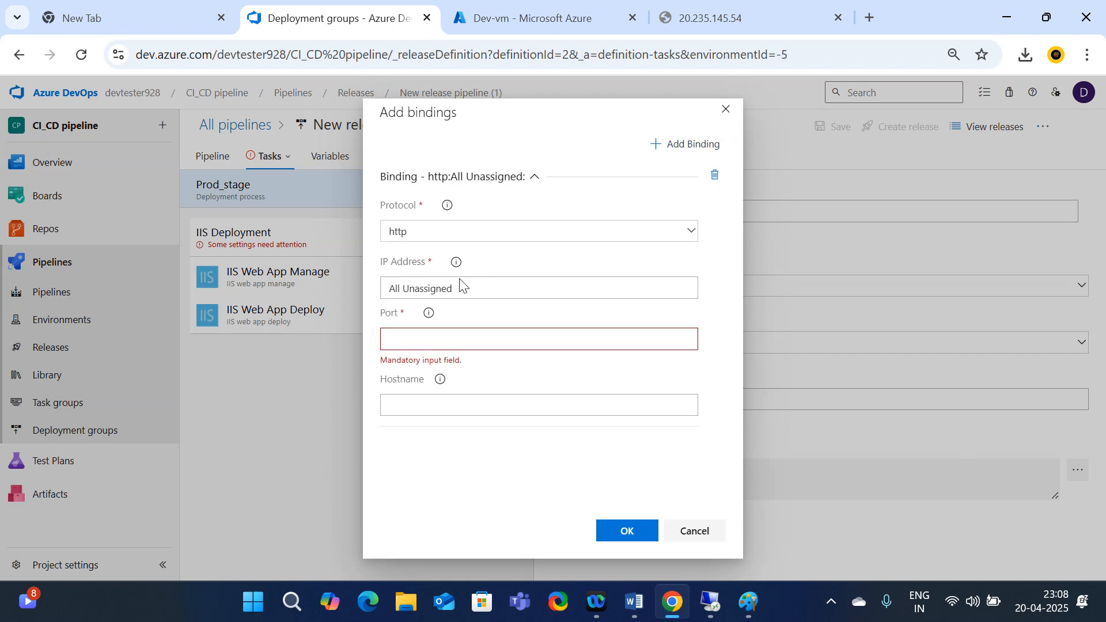
{"action": "left_click", "coordinate": [413, 339]}
{"action": "type", "text": "83"}
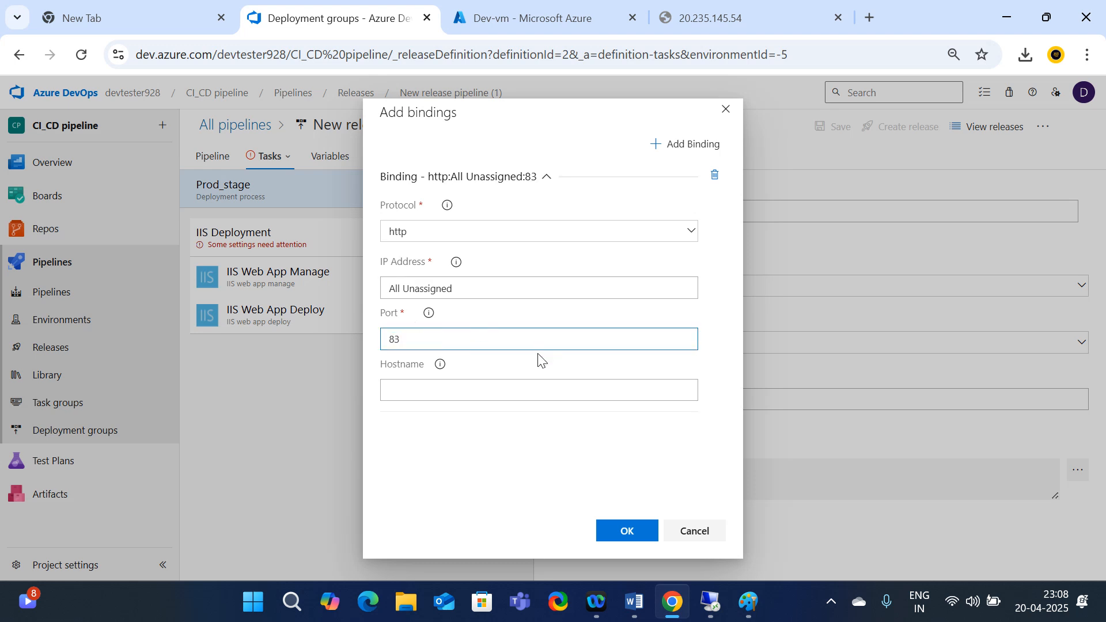
{"action": "left_click", "coordinate": [631, 531]}
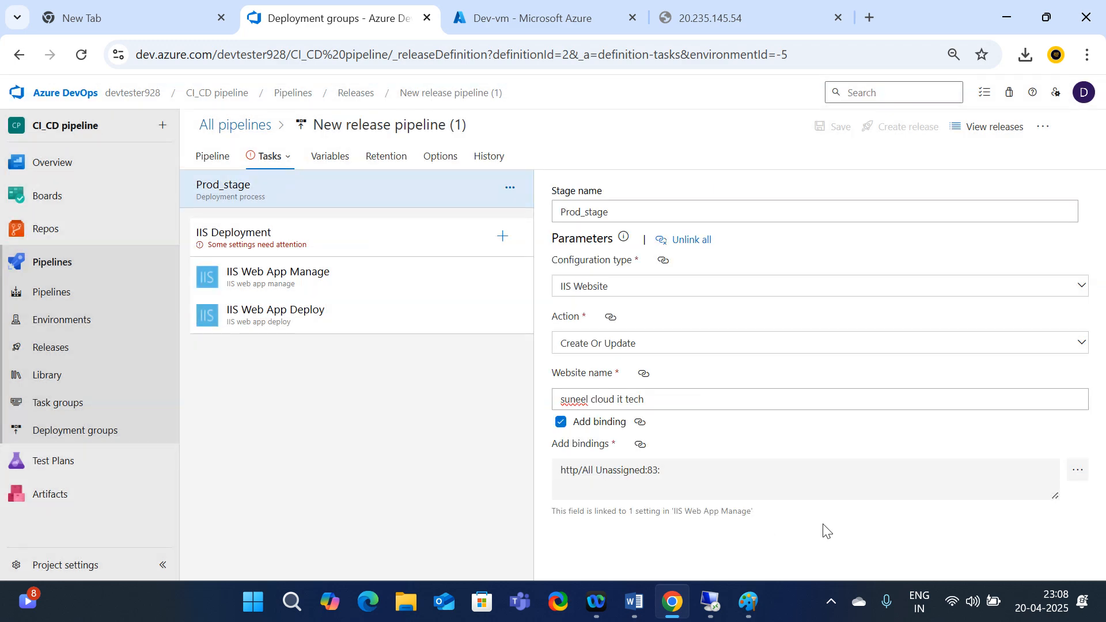
{"action": "left_click", "coordinate": [1087, 478]}
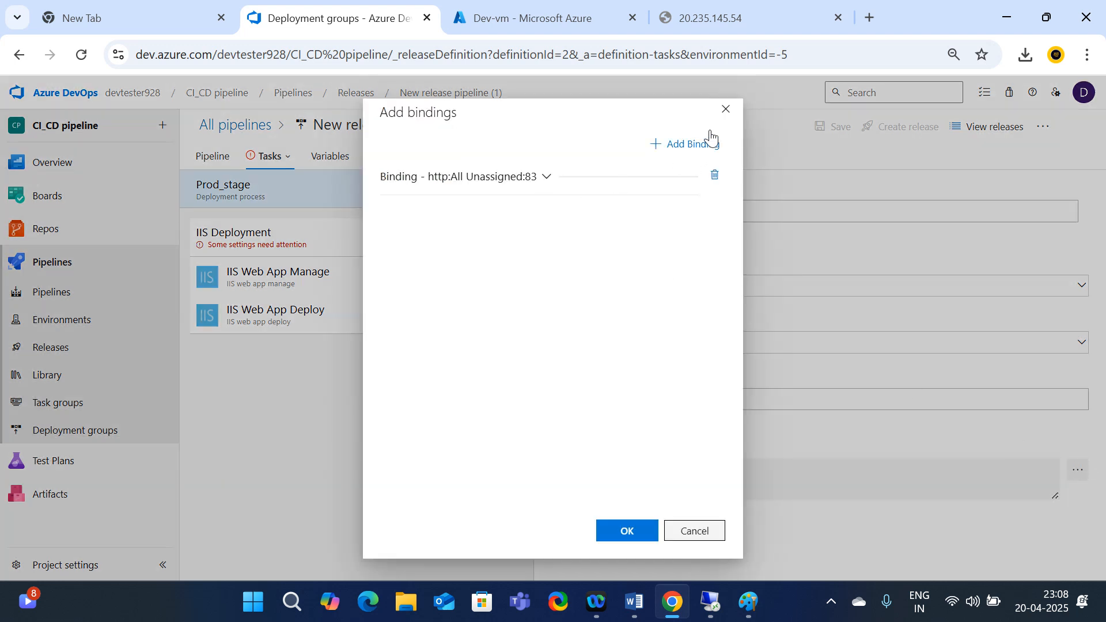
{"action": "left_click", "coordinate": [732, 117]}
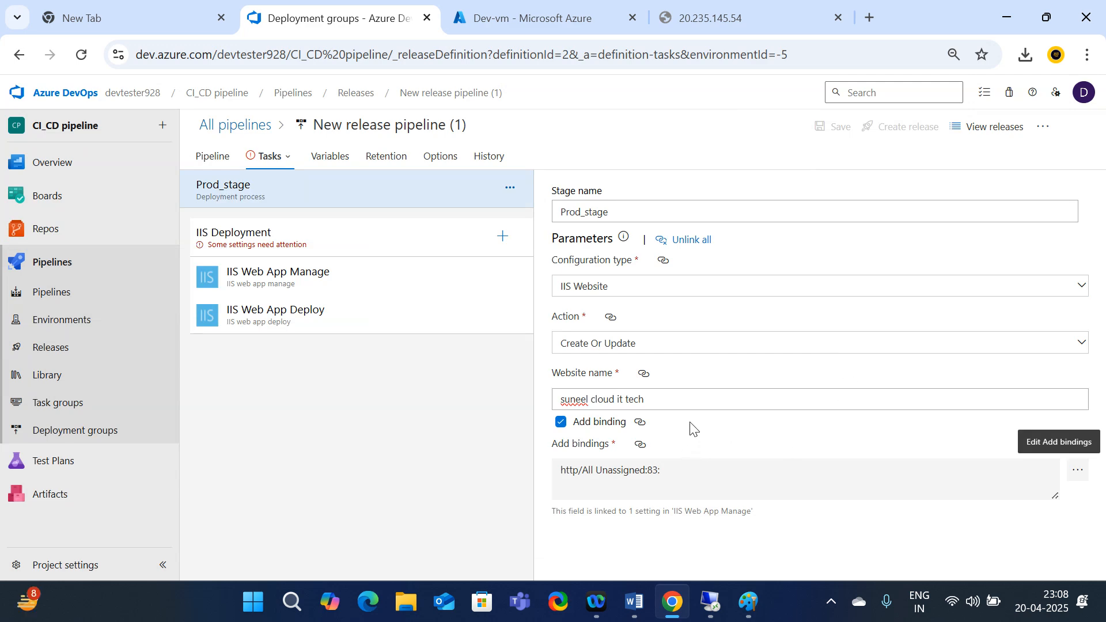
{"action": "left_click", "coordinate": [248, 235]}
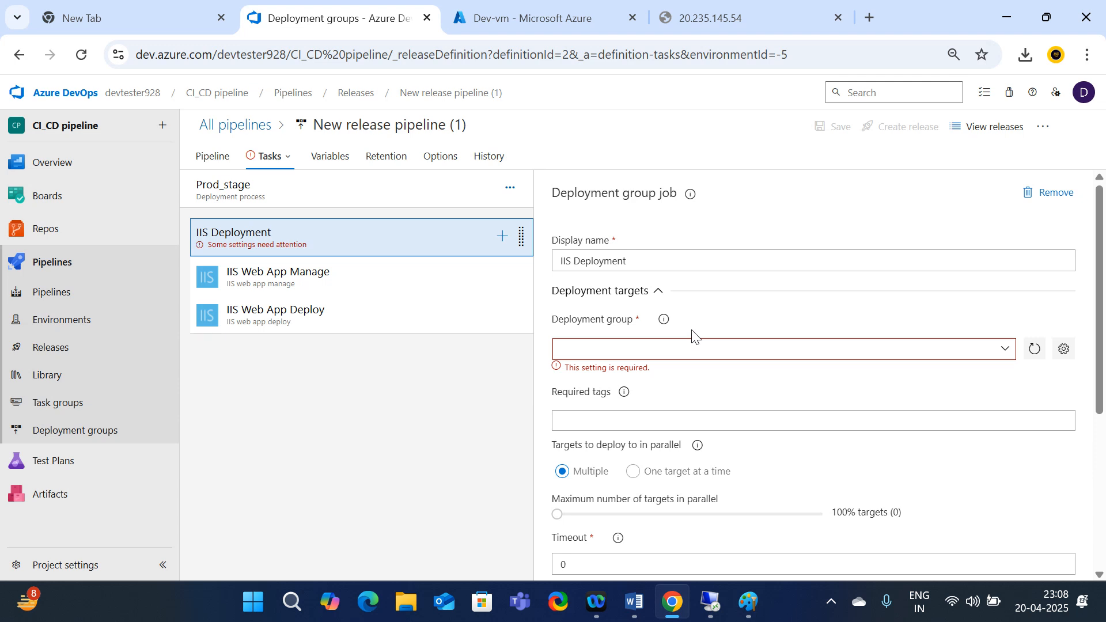
Target Prod_DG with 15-minute job and cancel timeouts, and allow scripts OAuth token access
{"action": "left_click", "coordinate": [1005, 349]}
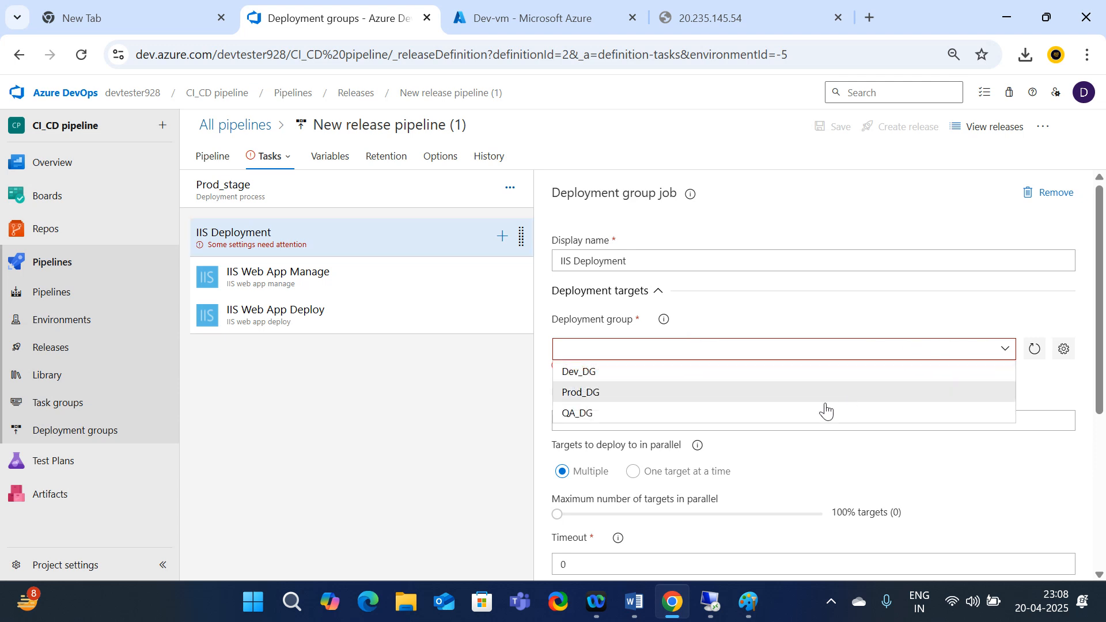
{"action": "left_click", "coordinate": [583, 393]}
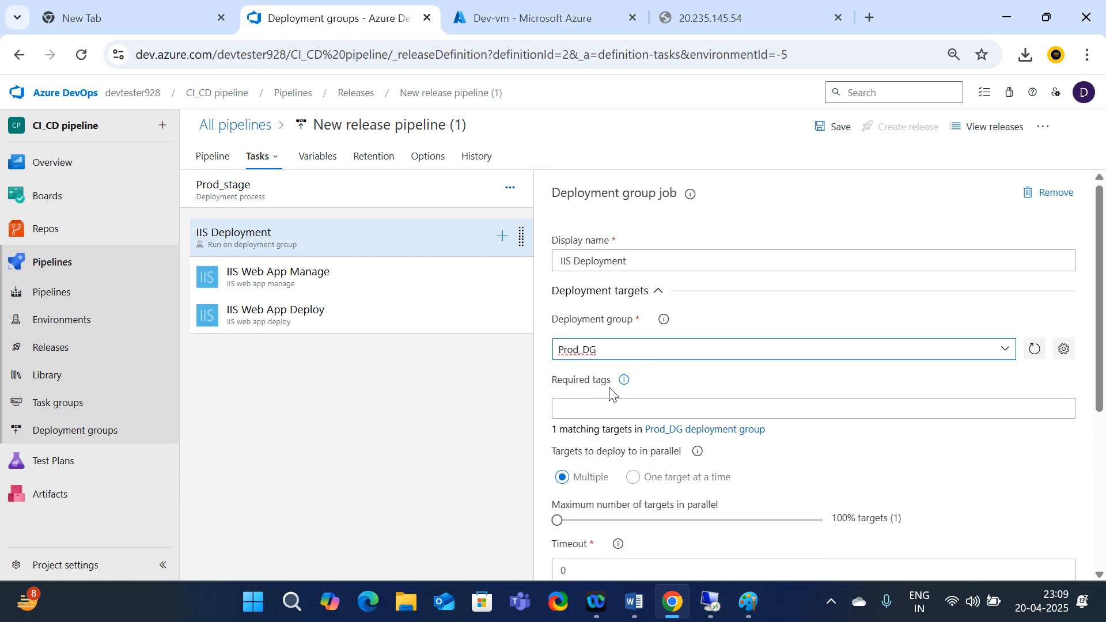
{"action": "scroll", "coordinate": [612, 395], "scroll_direction": "down", "scroll_amount": 2}
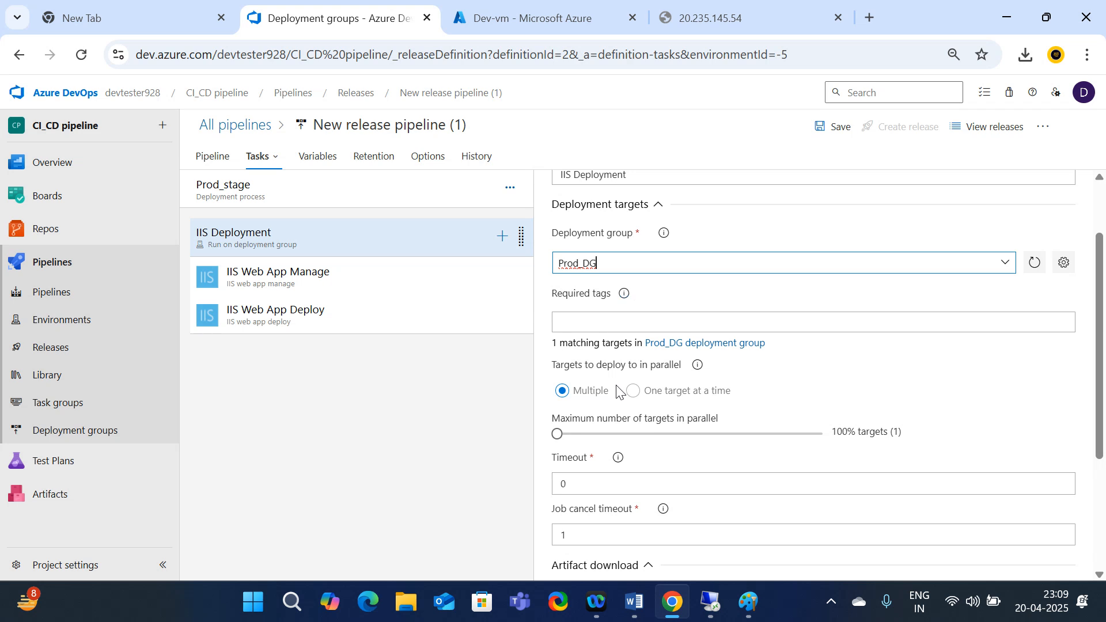
{"action": "scroll", "coordinate": [618, 392], "scroll_direction": "down", "scroll_amount": 2}
{"action": "left_click", "coordinate": [597, 395]}
{"action": "key", "text": "BackSpace"}
{"action": "type", "text": "1"}
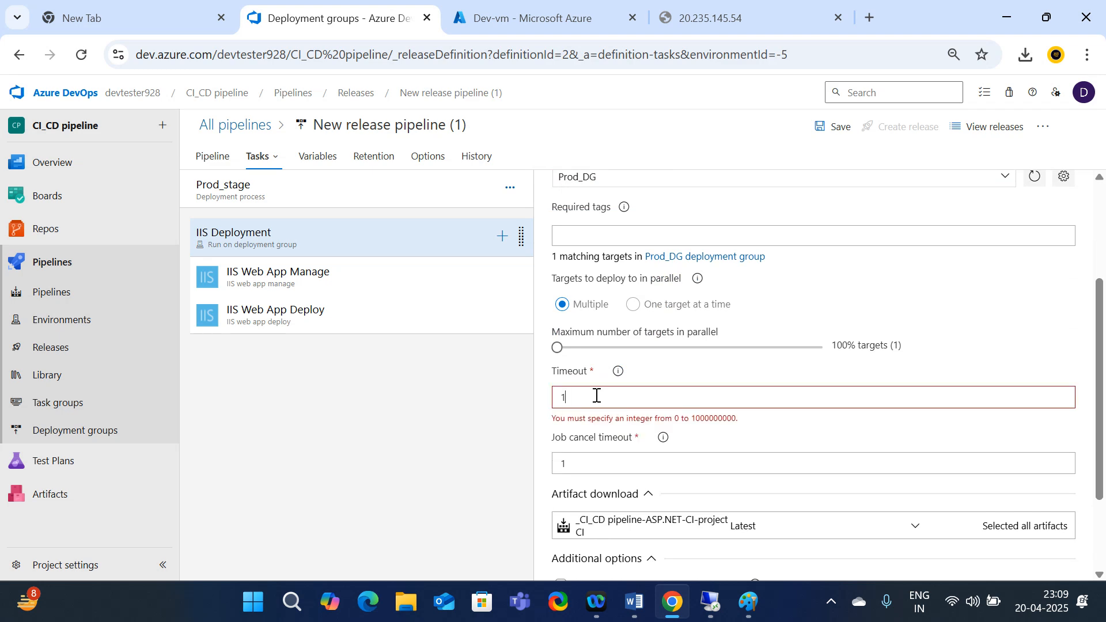
{"action": "type", "text": "5"}
{"action": "left_click", "coordinate": [592, 442]}
{"action": "key", "text": "BackSpace"}
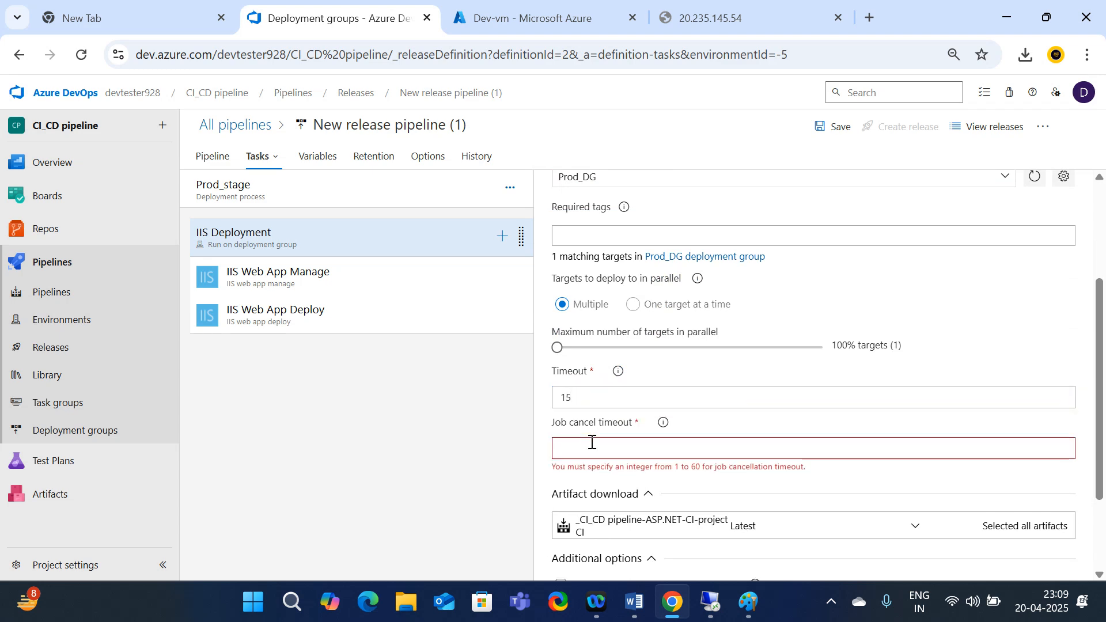
{"action": "type", "text": "15"}
{"action": "scroll", "coordinate": [680, 479], "scroll_direction": "down", "scroll_amount": 2}
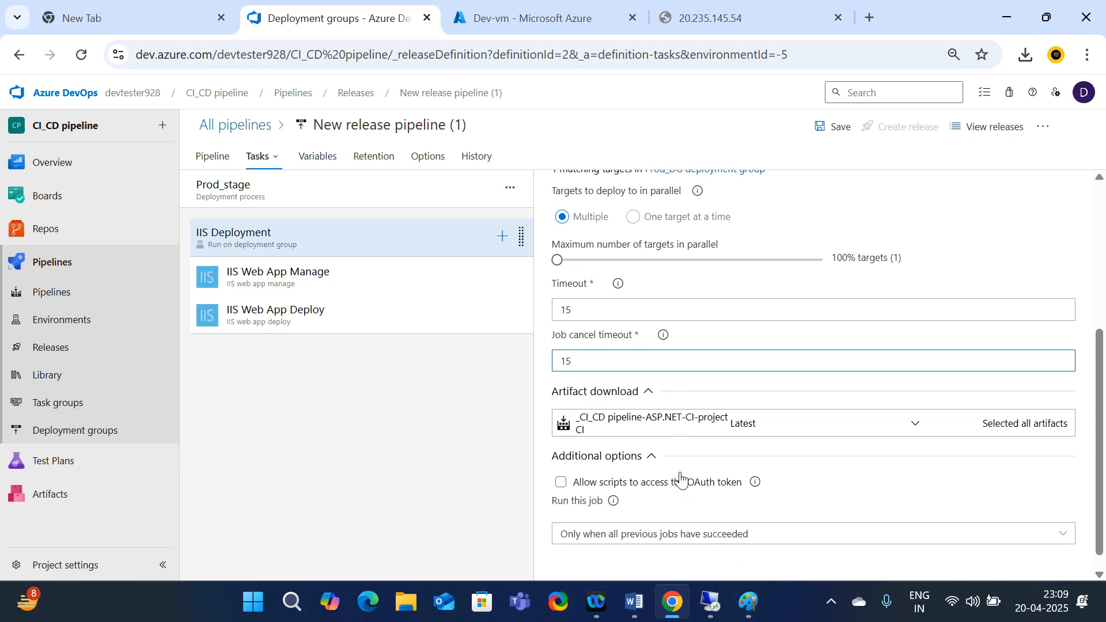
{"action": "left_click", "coordinate": [561, 464]}
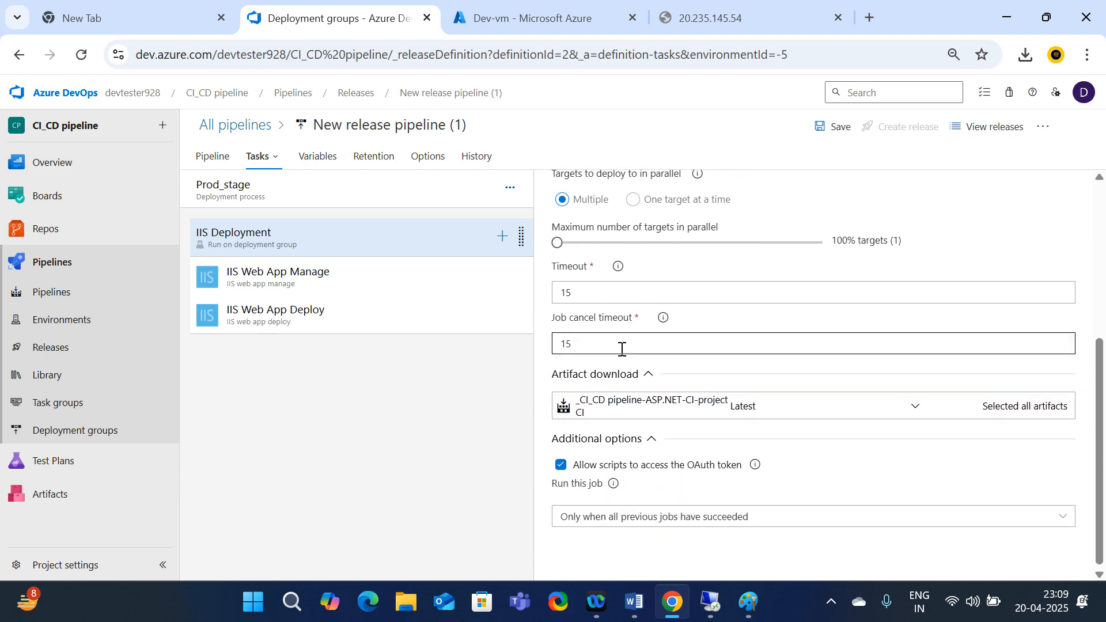
Tick Enable IIS in the IIS Web App Manage task and save the pipeline
{"action": "scroll", "coordinate": [620, 345], "scroll_direction": "up", "scroll_amount": 5}
{"action": "left_click", "coordinate": [288, 288]}
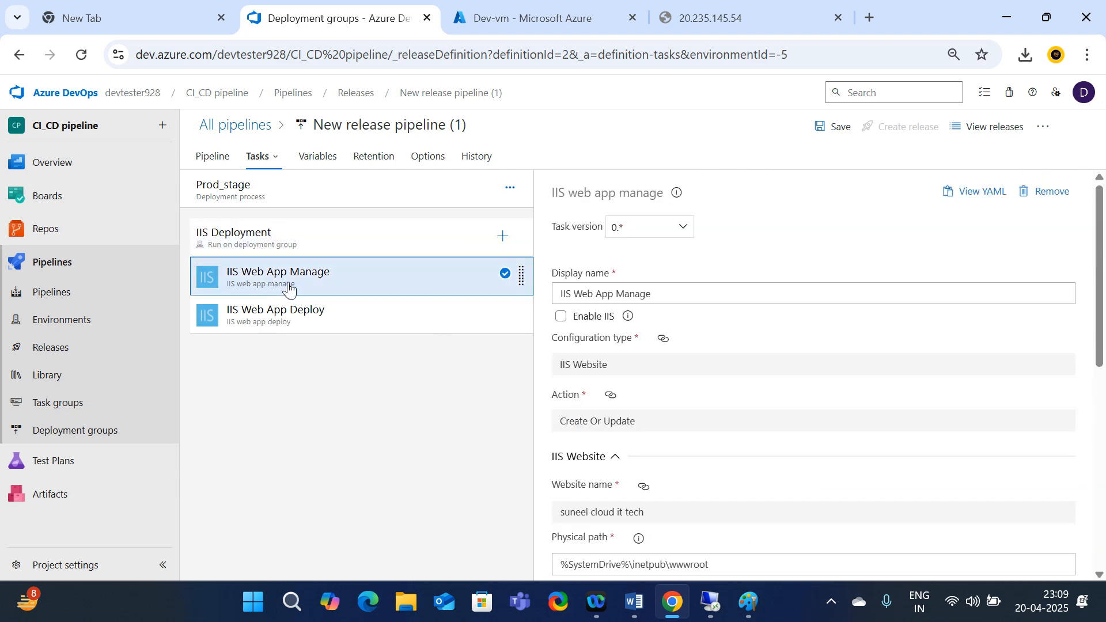
{"action": "left_click", "coordinate": [562, 317]}
{"action": "scroll", "coordinate": [720, 375], "scroll_direction": "down", "scroll_amount": 6}
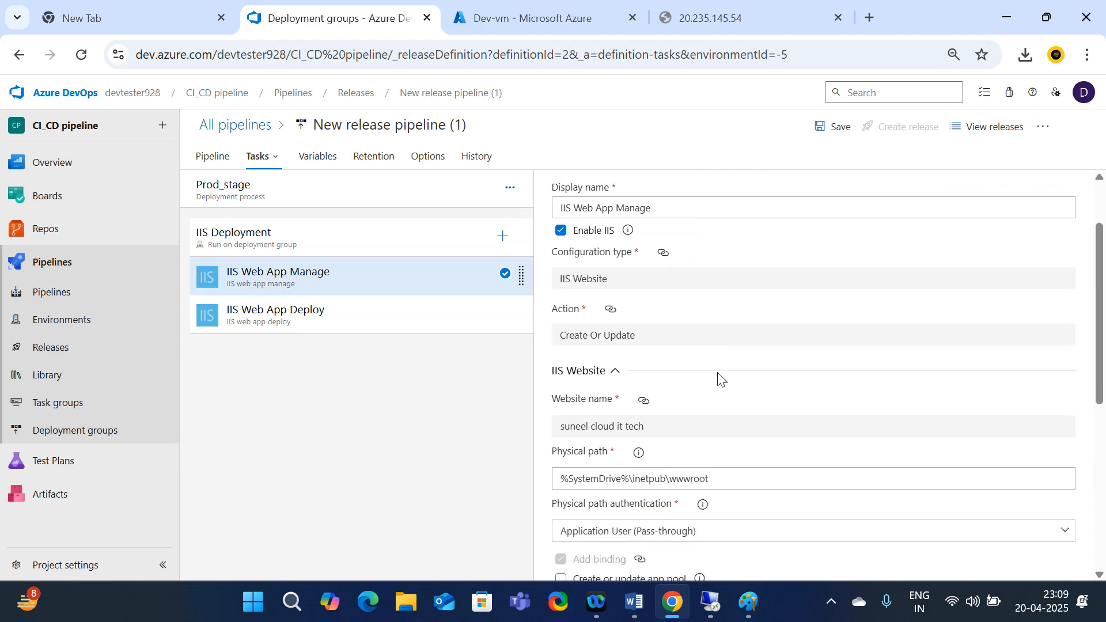
{"action": "scroll", "coordinate": [721, 378], "scroll_direction": "up", "scroll_amount": 6}
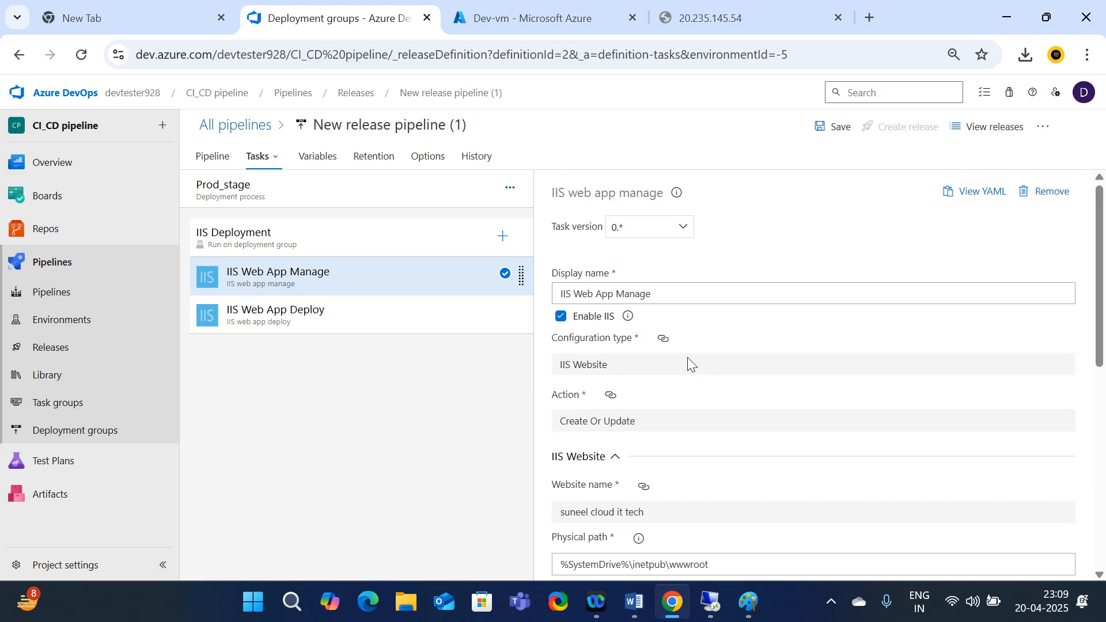
{"action": "scroll", "coordinate": [634, 363], "scroll_direction": "down", "scroll_amount": 1}
{"action": "scroll", "coordinate": [634, 363], "scroll_direction": "down", "scroll_amount": 6}
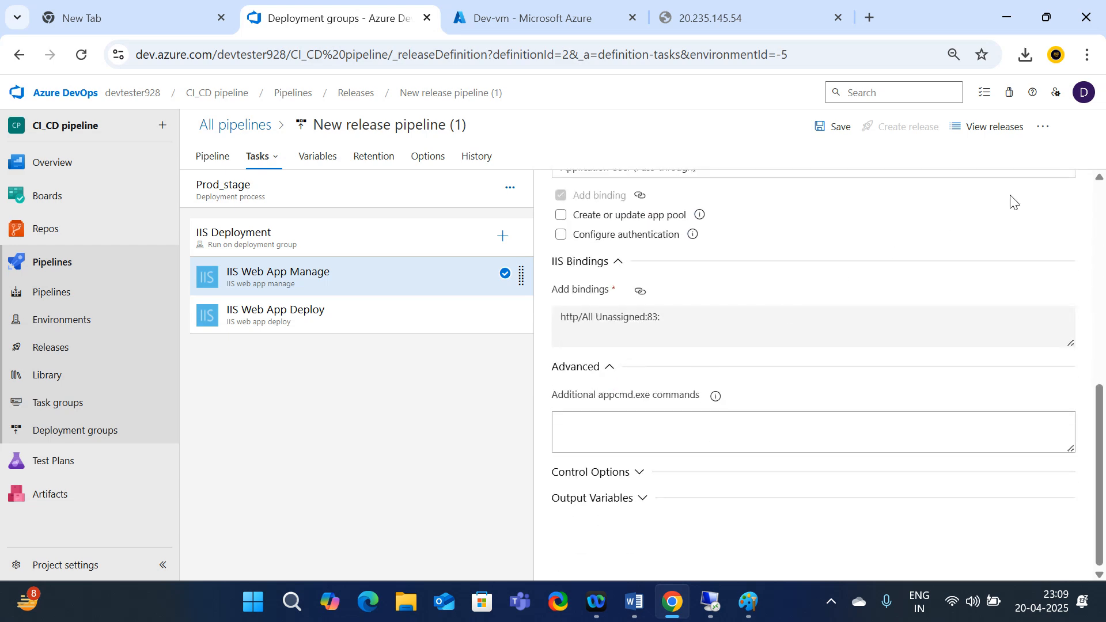
{"action": "left_click", "coordinate": [835, 126]}
Confirm the save, reopen the pipeline editor from Release-1, and switch to the Dev-vm portal page
{"action": "left_click", "coordinate": [614, 387]}
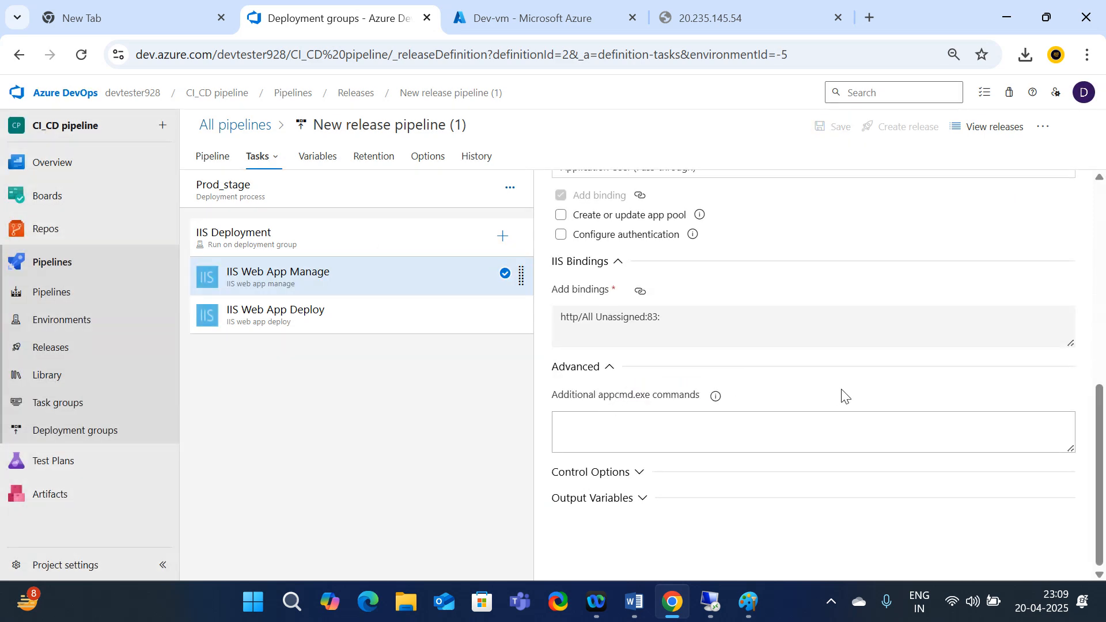
{"action": "scroll", "coordinate": [679, 291], "scroll_direction": "up", "scroll_amount": 7}
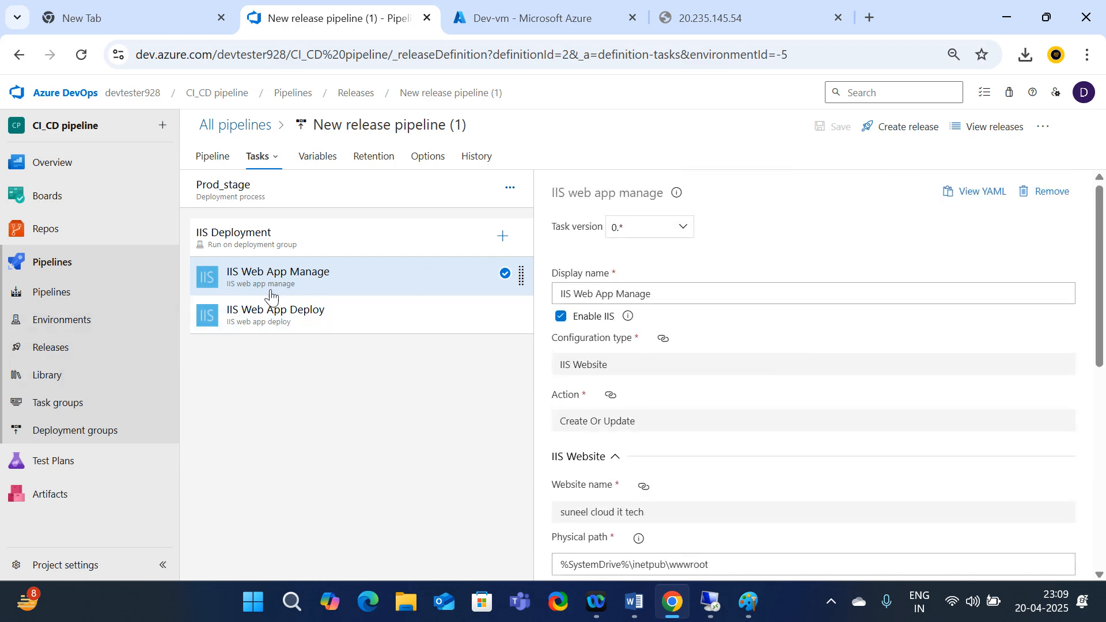
{"action": "left_click", "coordinate": [68, 350]}
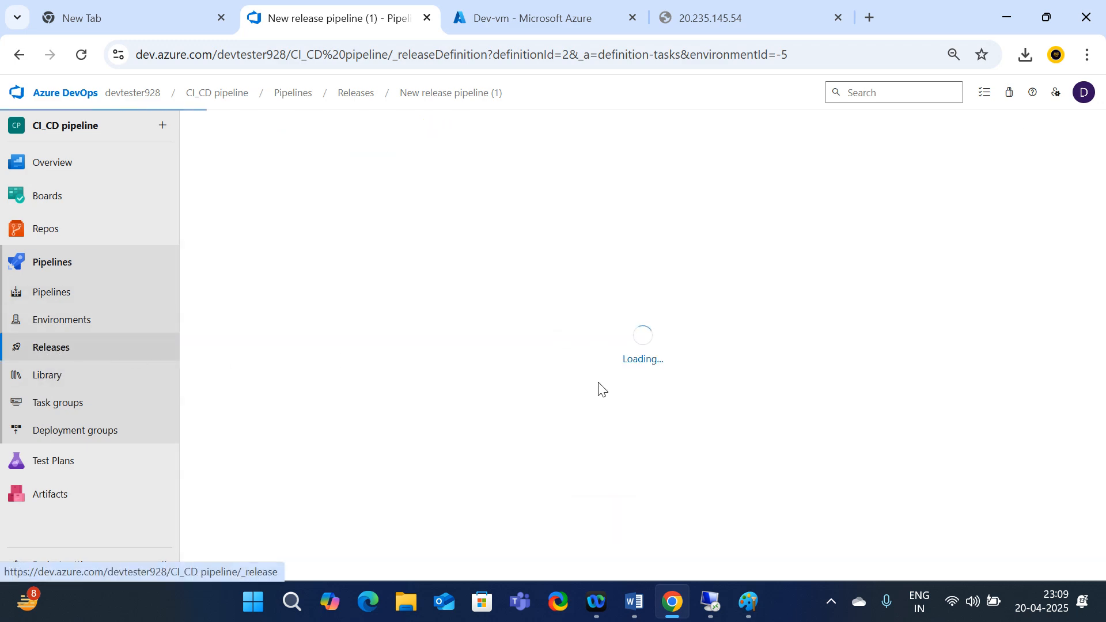
{"action": "left_click", "coordinate": [488, 231]}
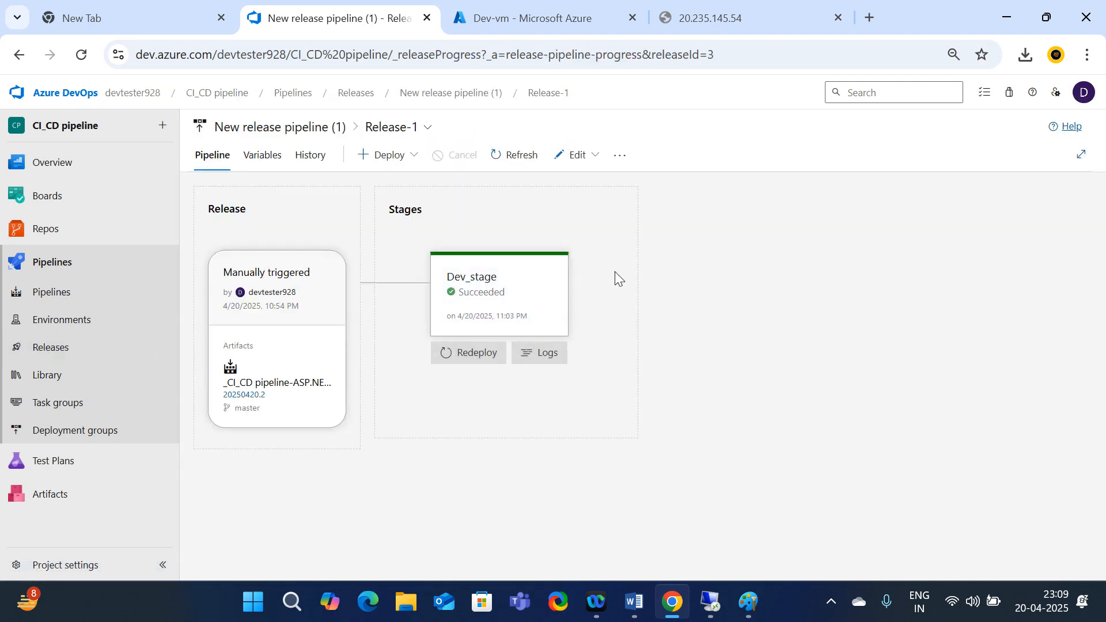
{"action": "left_click", "coordinate": [573, 167]}
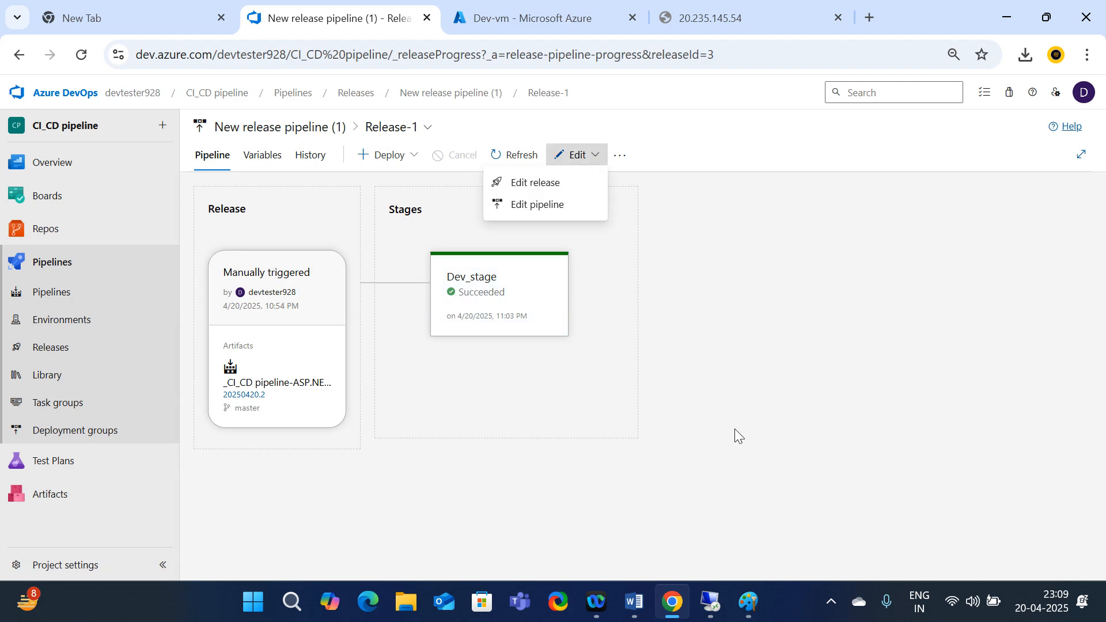
{"action": "left_click", "coordinate": [537, 205]}
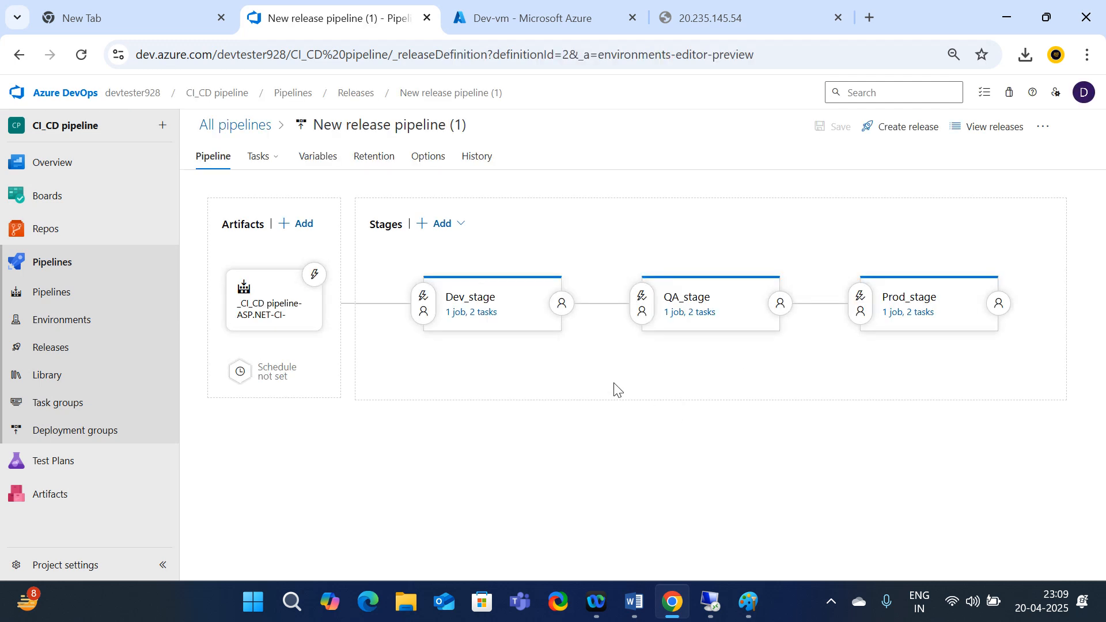
{"action": "left_click", "coordinate": [543, 16]}
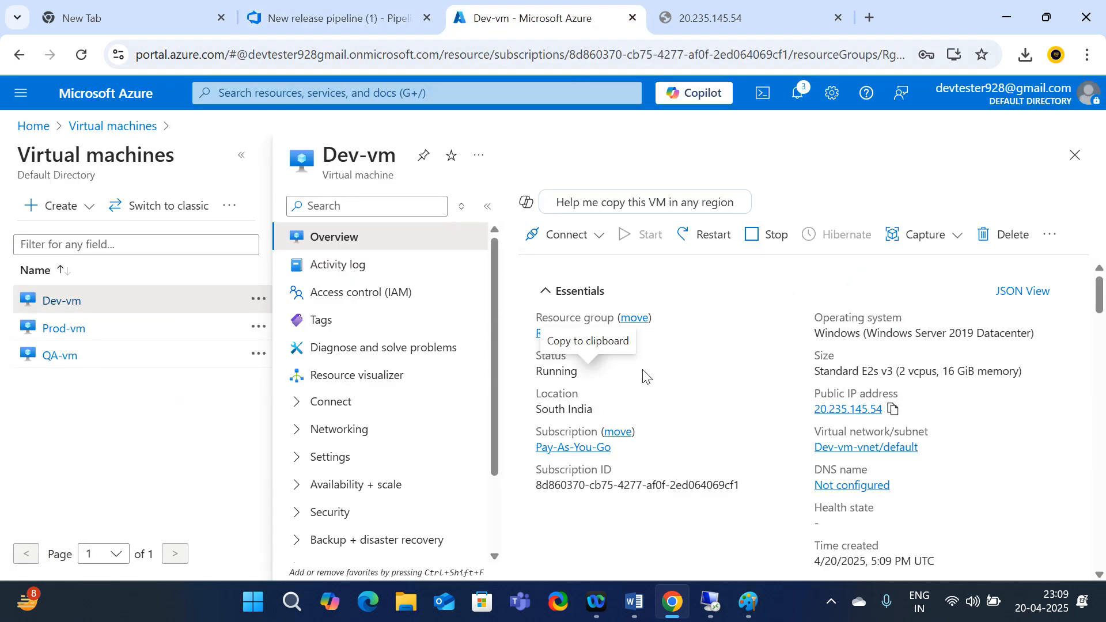
Copy Dev-vm's public IP 20.235.145.54 and try loading it in a Chrome tab
{"action": "left_click", "coordinate": [73, 300]}
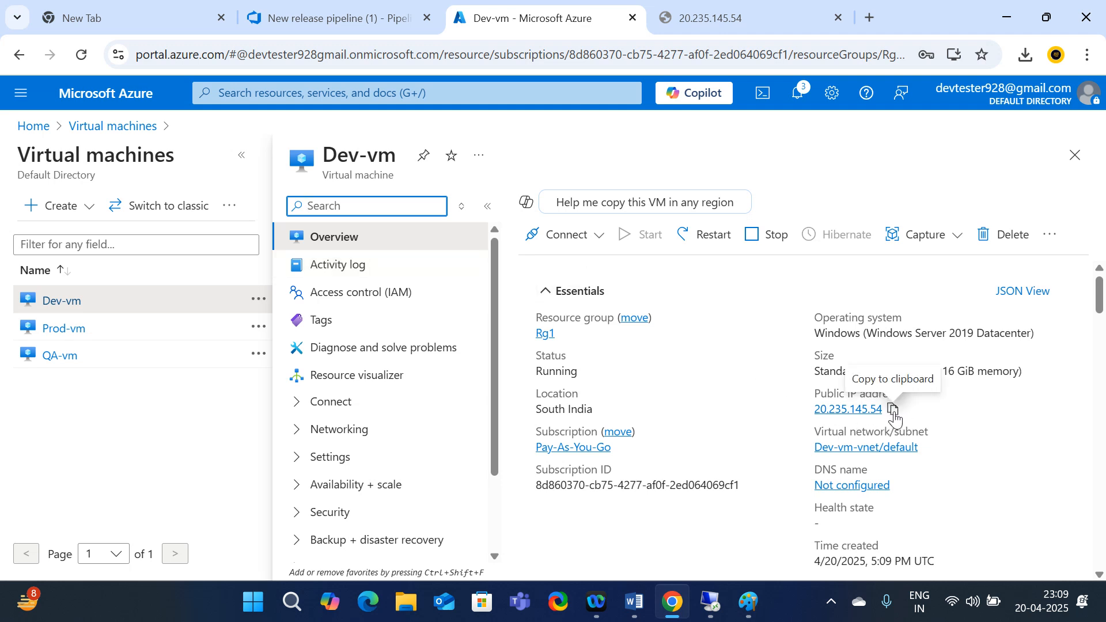
{"action": "left_click", "coordinate": [893, 408]}
{"action": "left_click", "coordinate": [697, 17]}
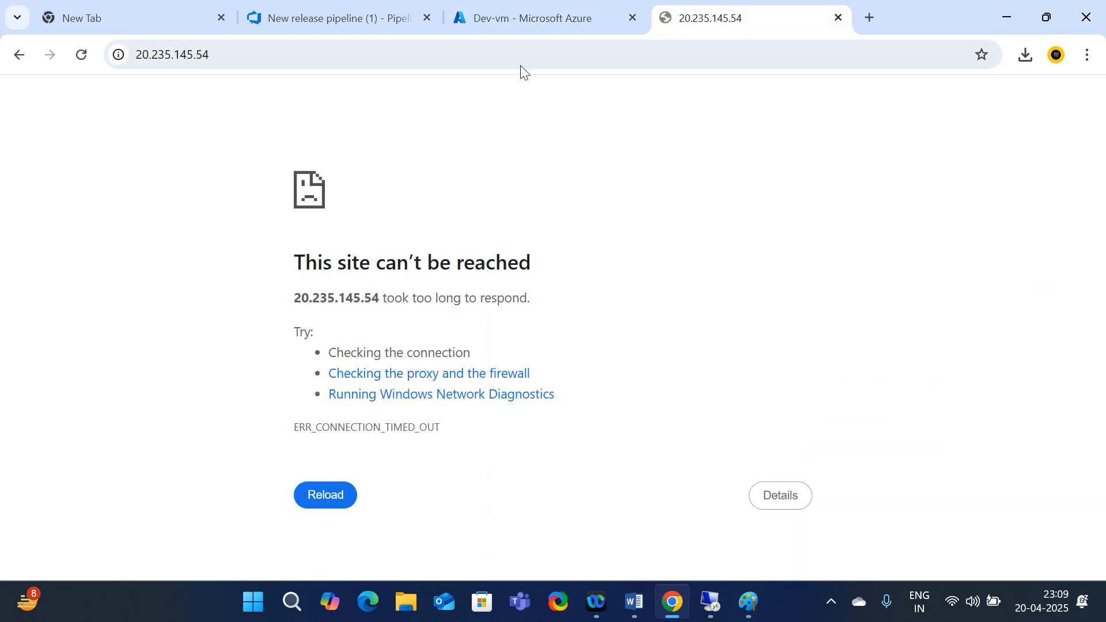
{"action": "left_click", "coordinate": [258, 51]}
{"action": "key", "text": "ctrl+v"}
{"action": "key", "text": "Return"}
Load the IP in a new Incognito window and continue past the warning to the ASP.NET home page
{"action": "left_click", "coordinate": [1088, 55]}
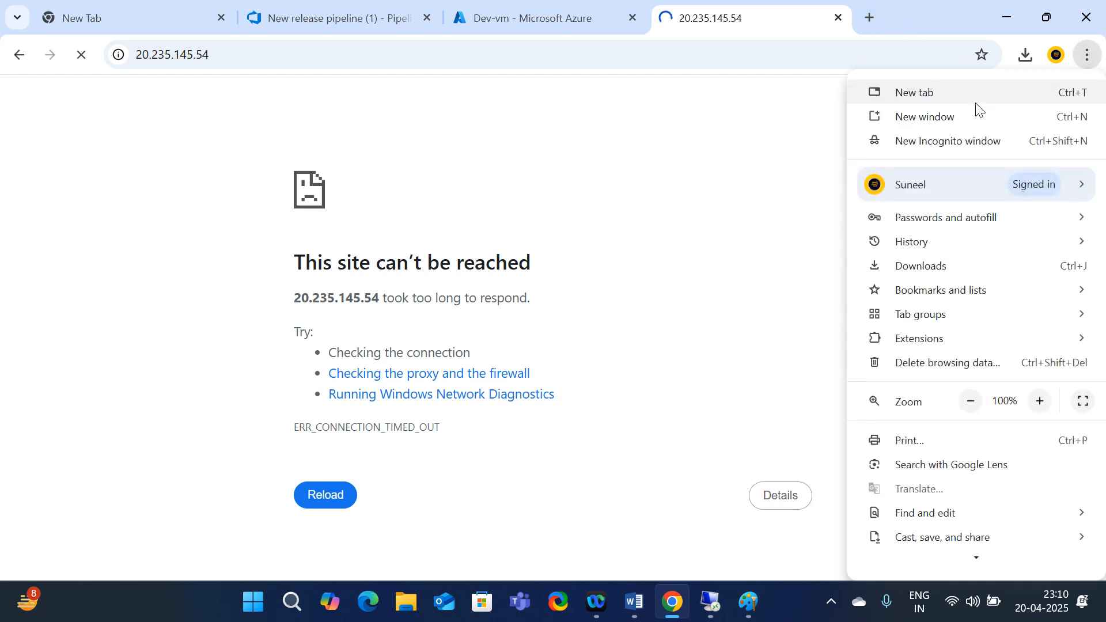
{"action": "left_click", "coordinate": [925, 145]}
{"action": "key", "text": "ctrl+v"}
{"action": "key", "text": "Return"}
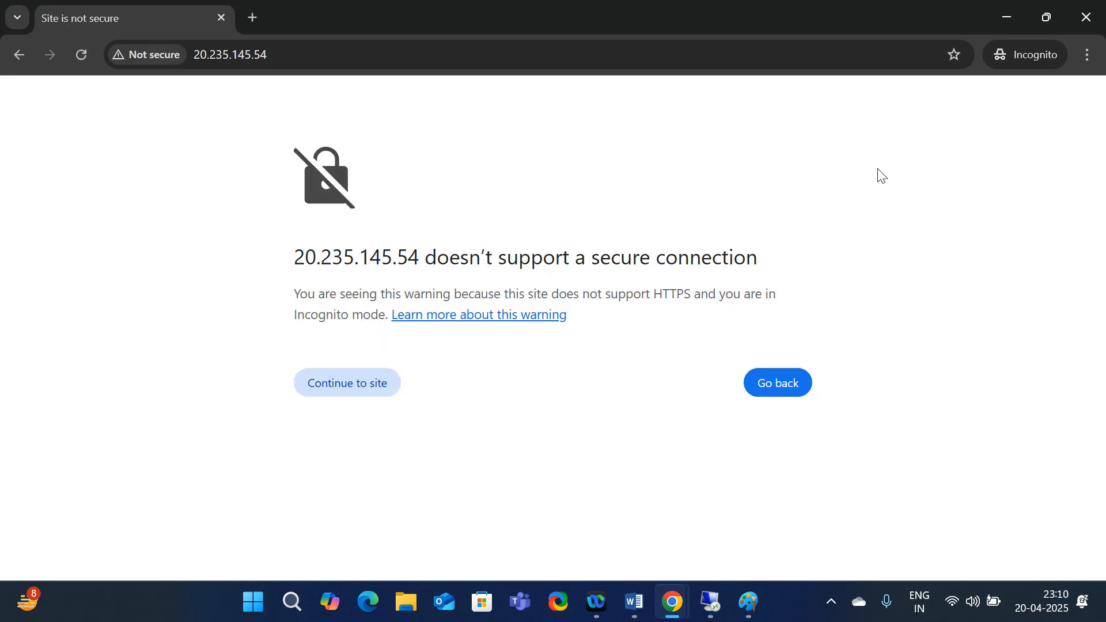
{"action": "left_click", "coordinate": [324, 382]}
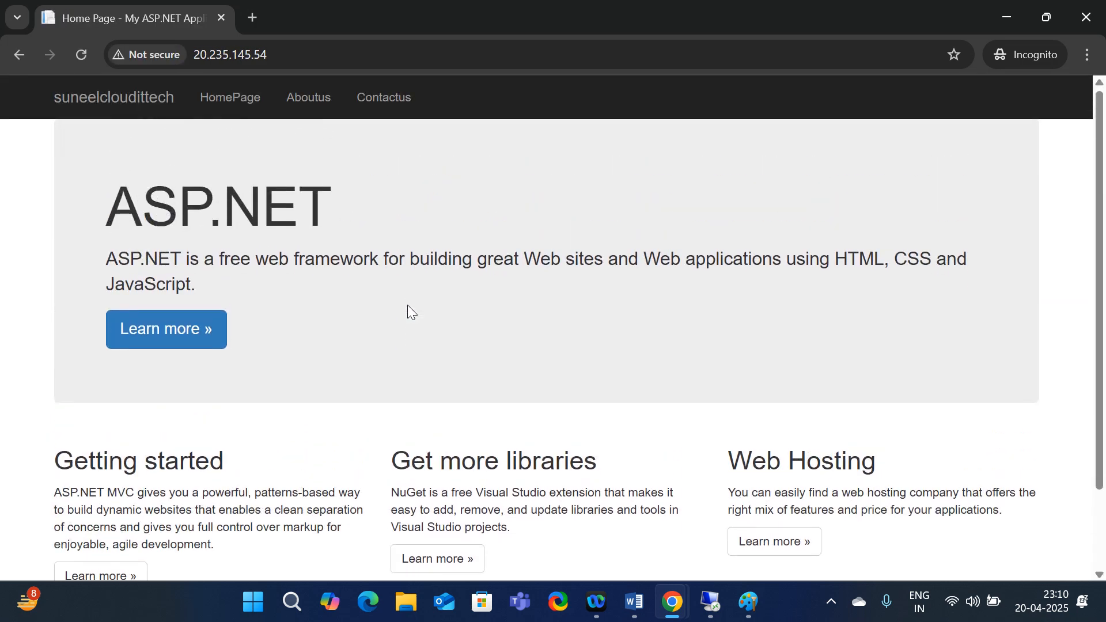
{"action": "left_click", "coordinate": [1006, 17]}
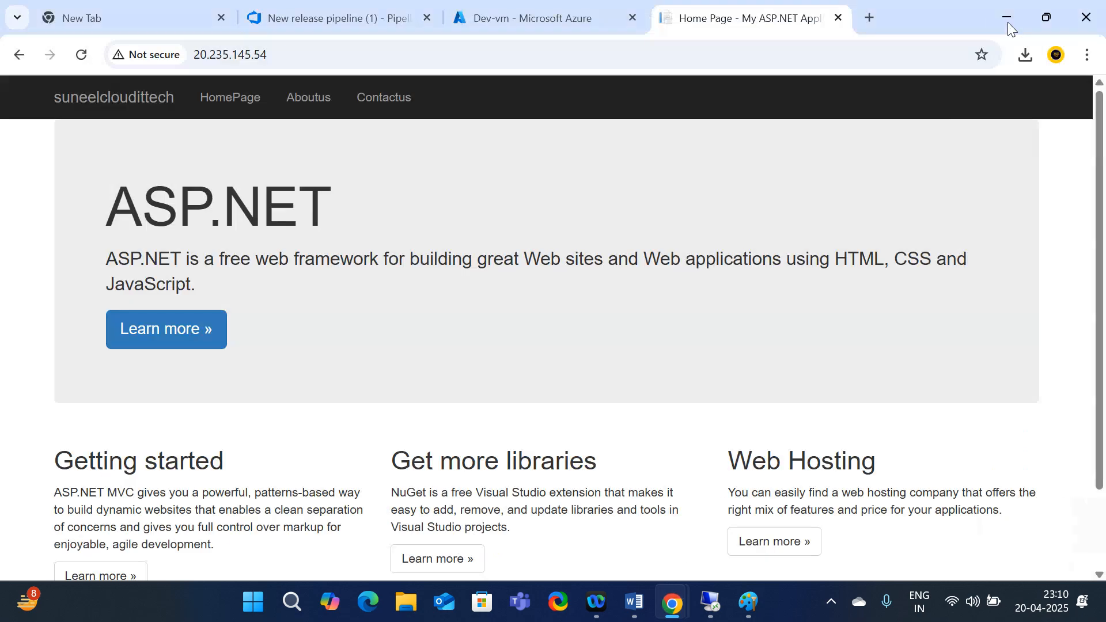
{"action": "left_click", "coordinate": [510, 16]}
Verify the artifact's continuous deployment trigger is still Disabled, then go to the Releases list
{"action": "left_click", "coordinate": [324, 18]}
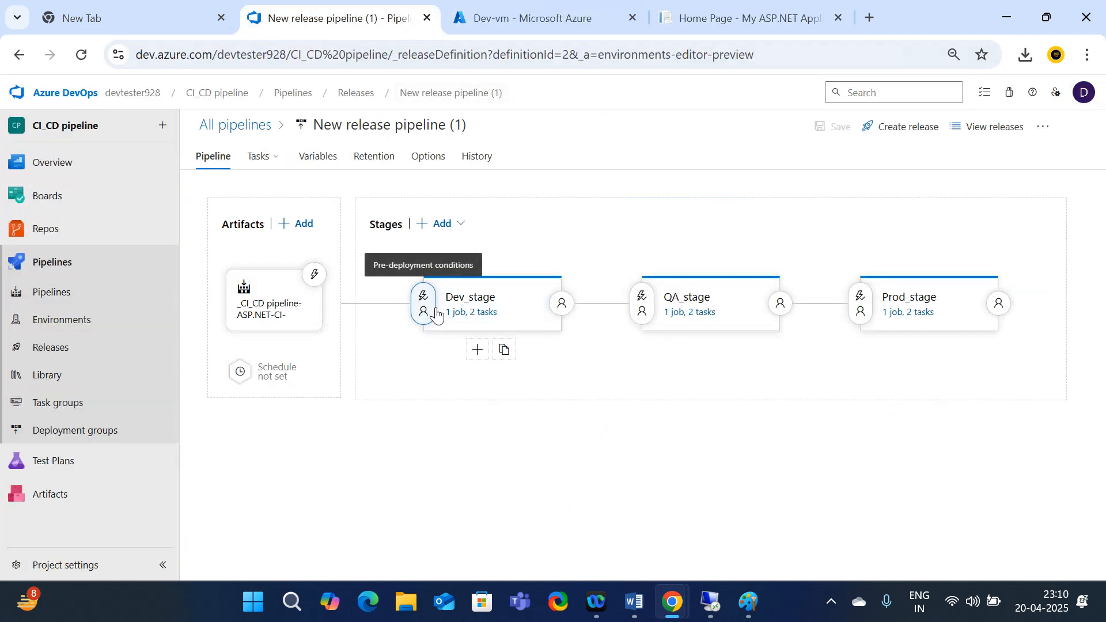
{"action": "left_click", "coordinate": [315, 276]}
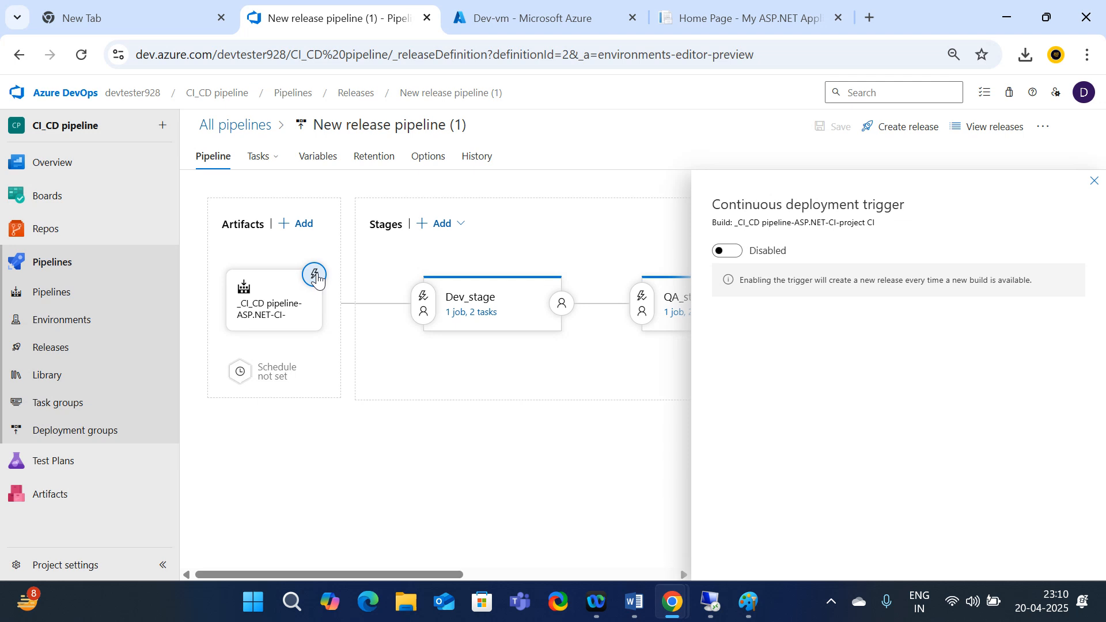
{"action": "left_click", "coordinate": [1094, 180]}
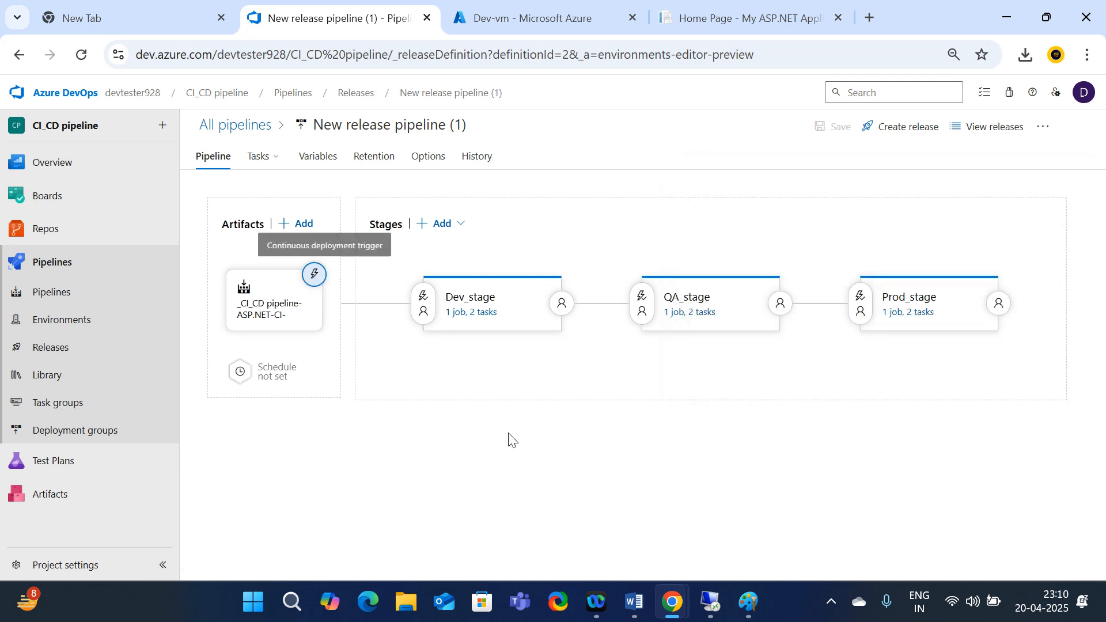
{"action": "left_click", "coordinate": [76, 357]}
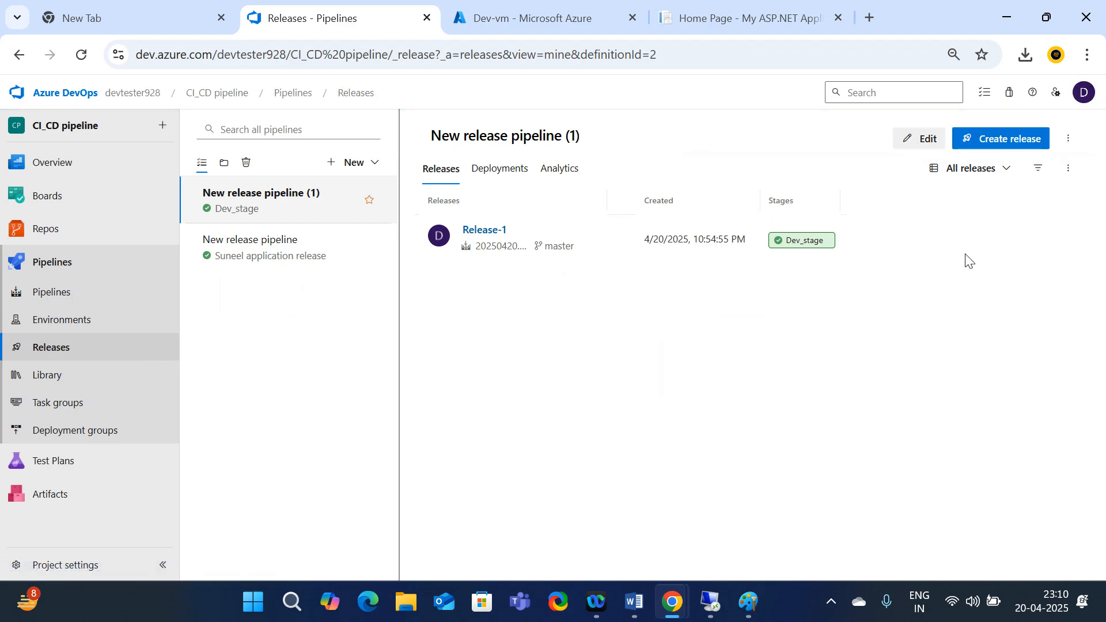
Create Release-2 with the description 'multi stage deployement'
{"action": "left_click", "coordinate": [1013, 145]}
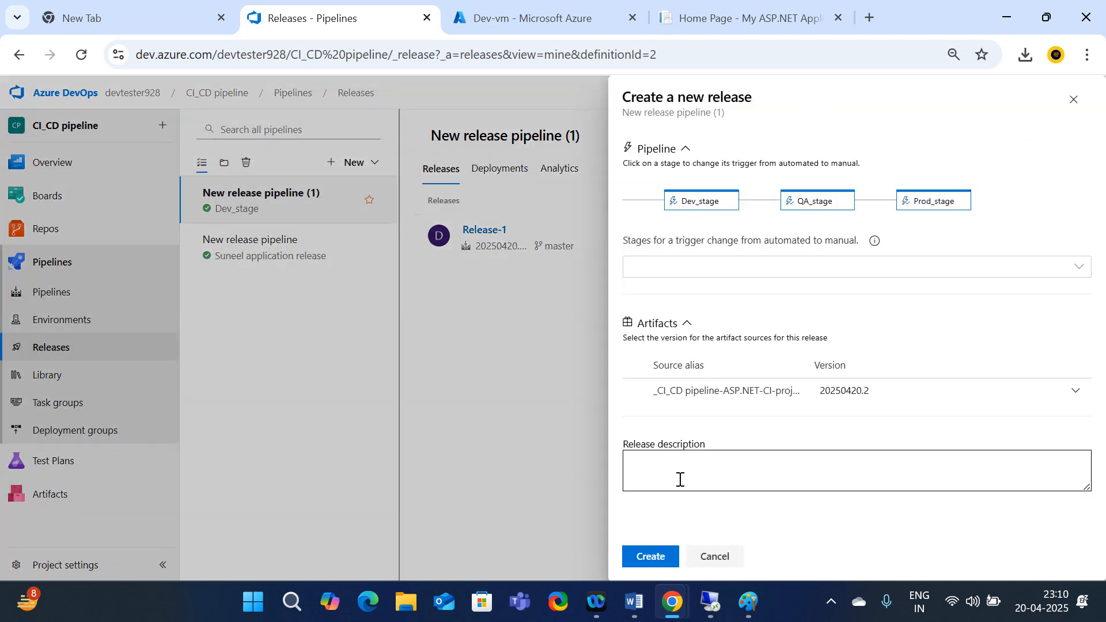
{"action": "left_click", "coordinate": [680, 480]}
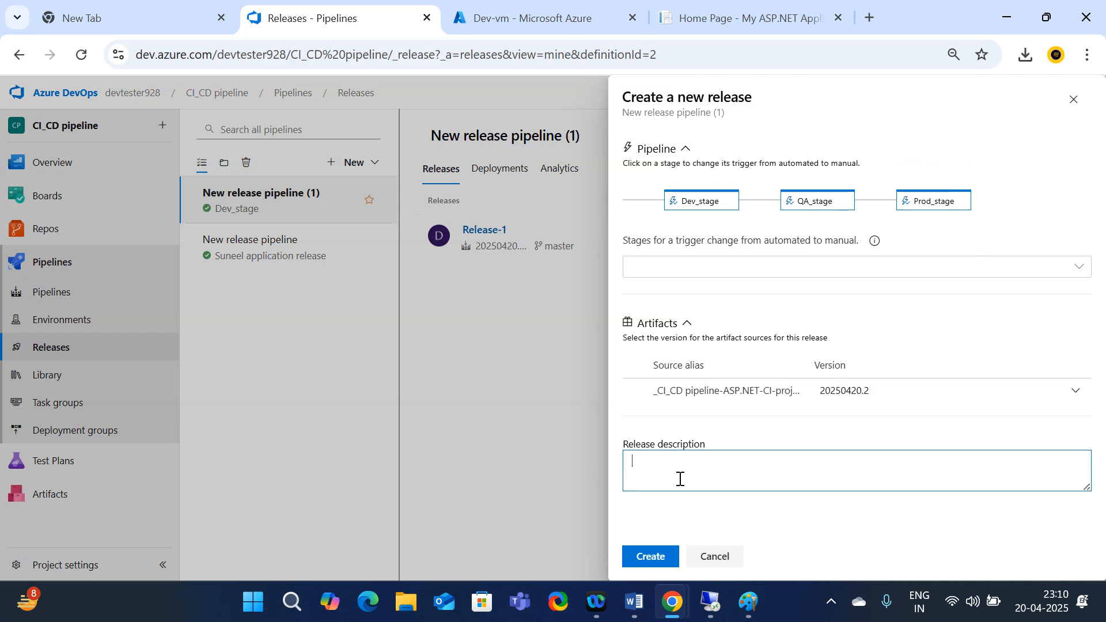
{"action": "type", "text": "multi stage deployement"}
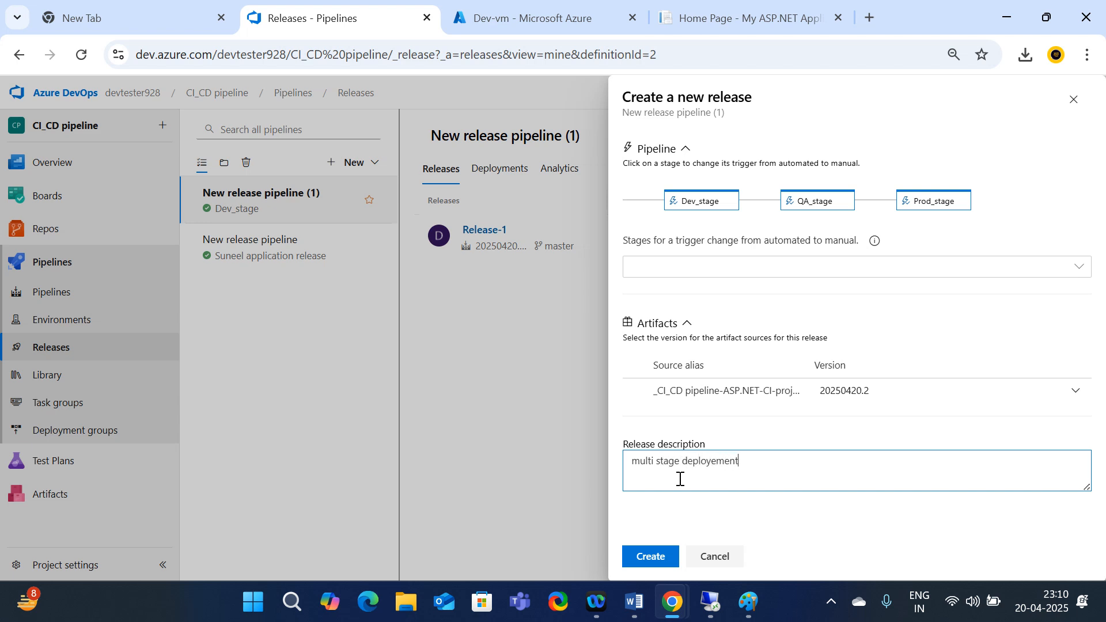
{"action": "left_click", "coordinate": [650, 557]}
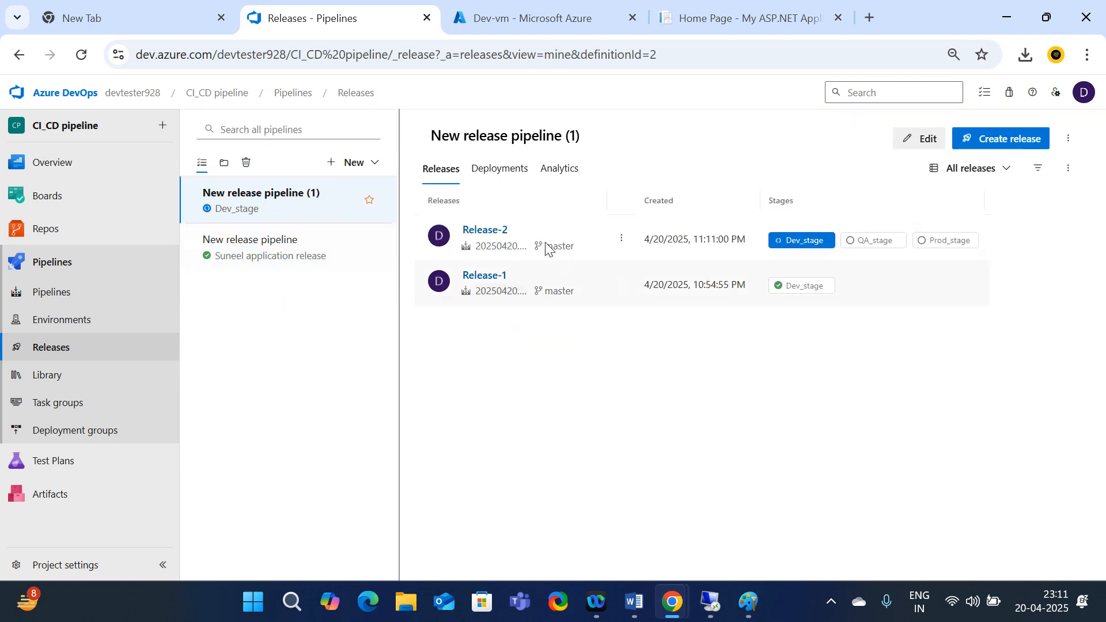
Open Release-2's progress page with Dev_stage deploying and QA_stage and Prod_stage pending
{"action": "left_click", "coordinate": [500, 236]}
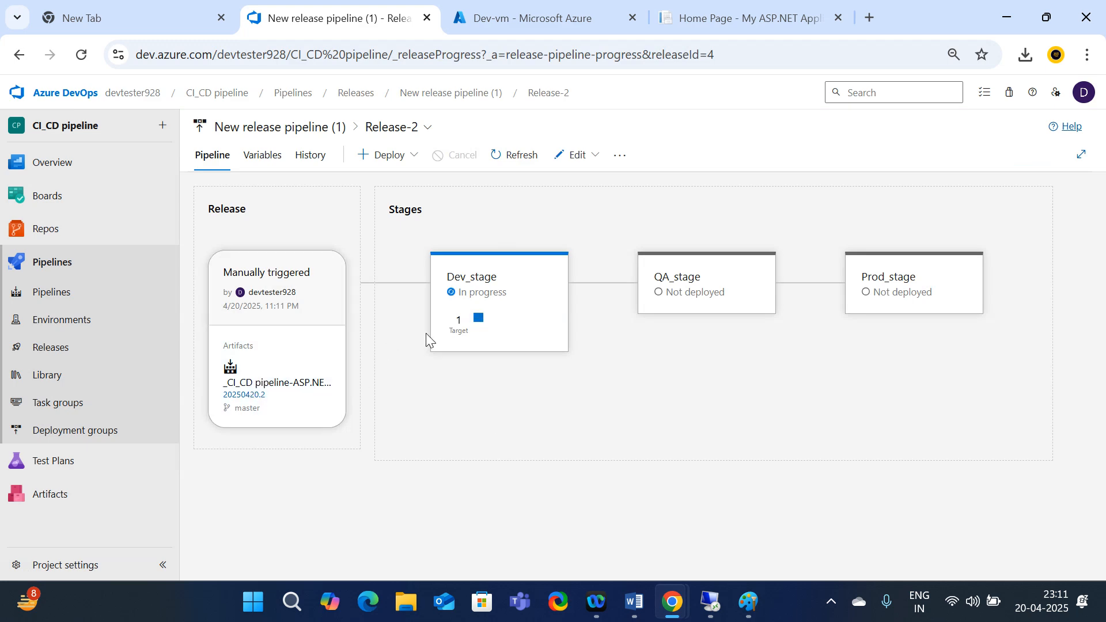
{"action": "mouse_move", "coordinate": [691, 291]}
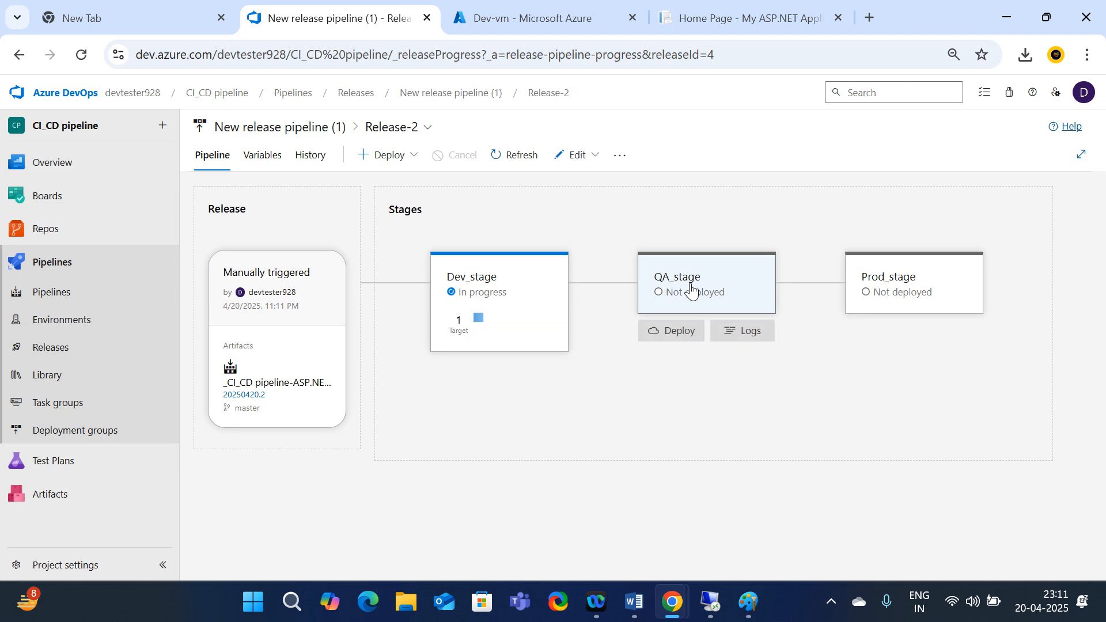
{"action": "mouse_move", "coordinate": [975, 296]}
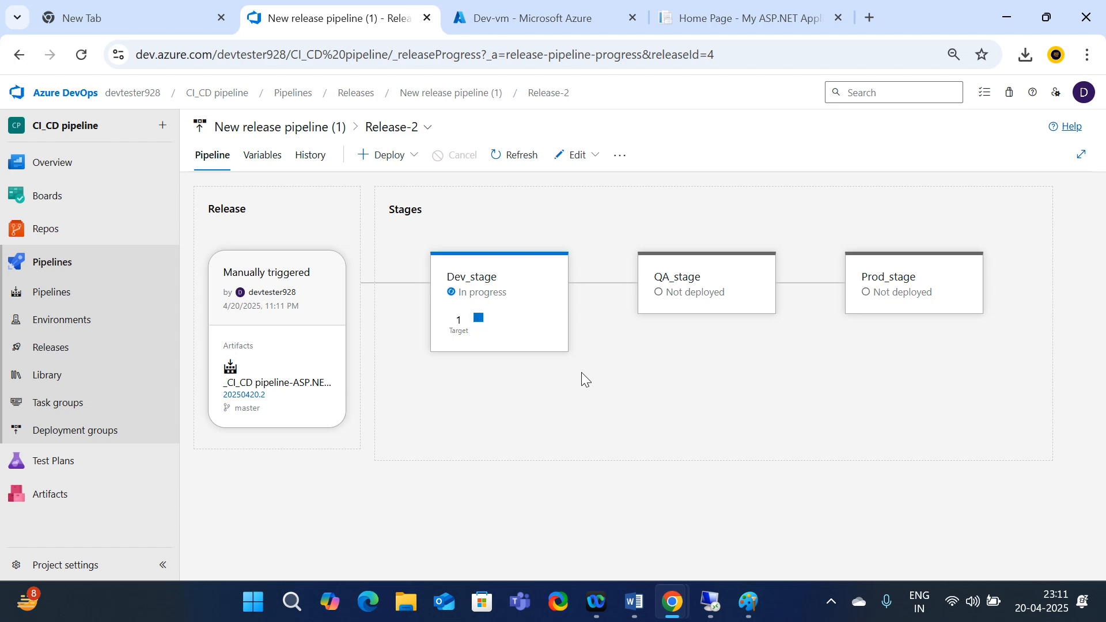
Copy QA-vm's public IP 20.235.32.155 from its Azure overview and open a new blank tab
{"action": "left_click", "coordinate": [544, 2]}
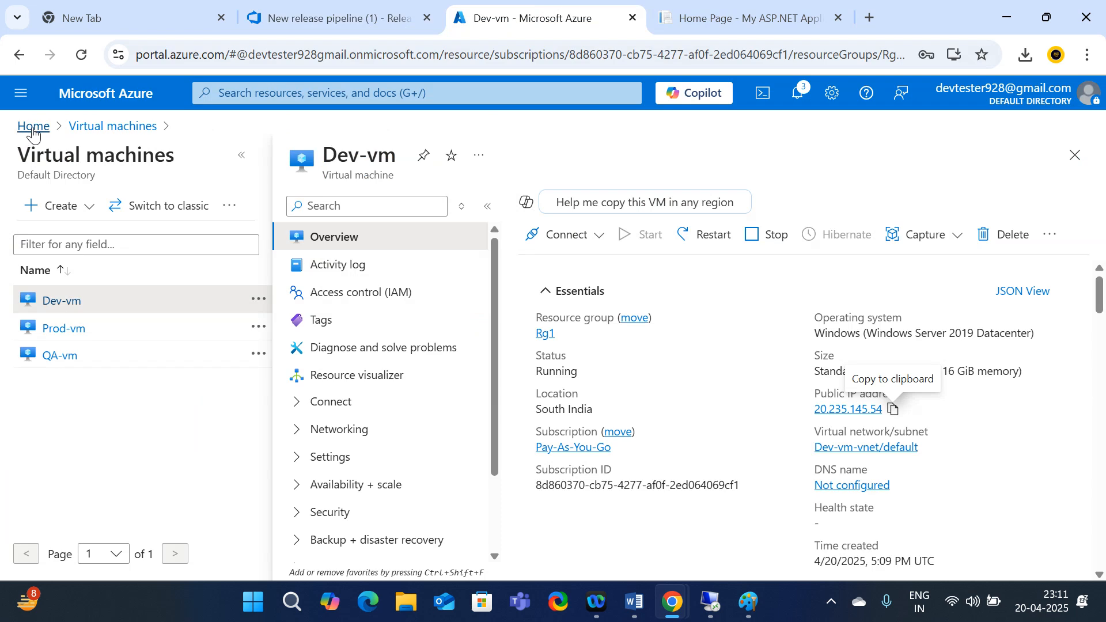
{"action": "left_click", "coordinate": [115, 127]}
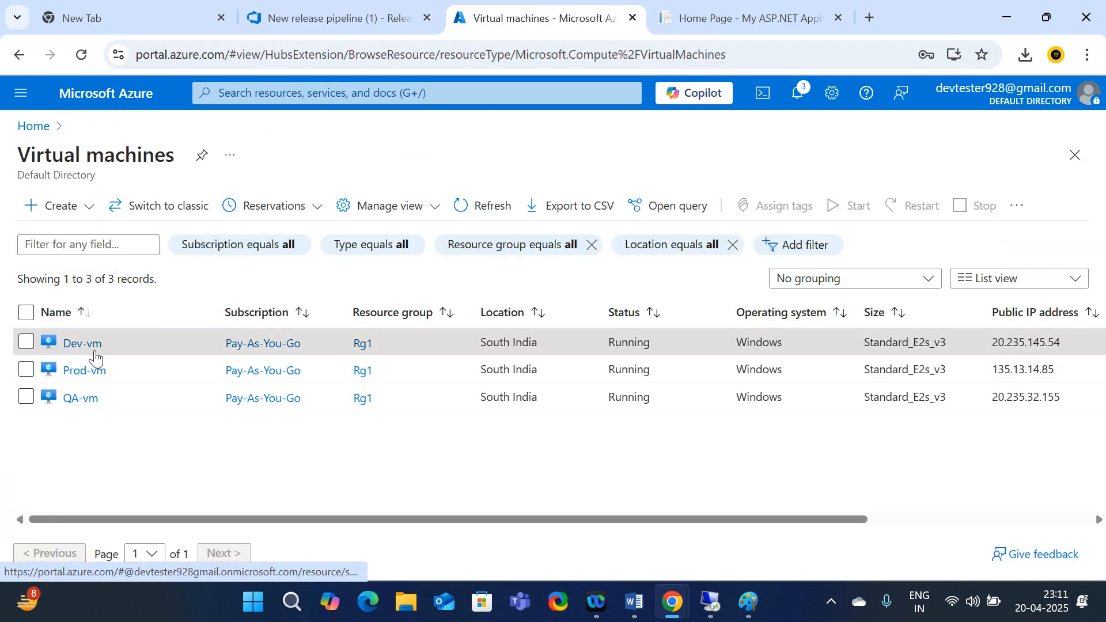
{"action": "left_click", "coordinate": [71, 401]}
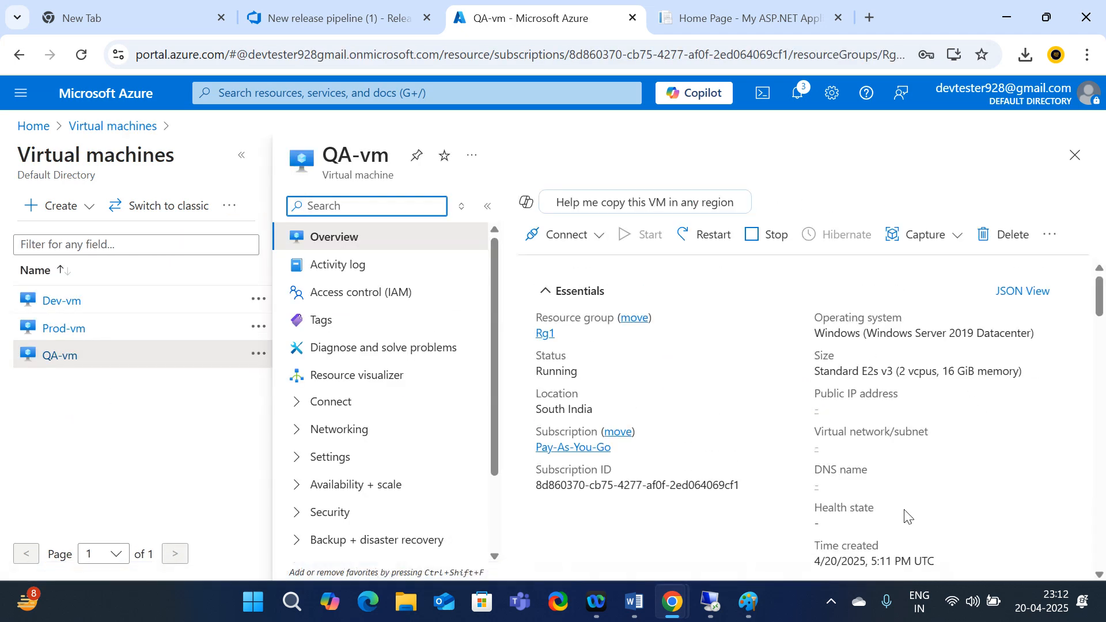
{"action": "scroll", "coordinate": [902, 510], "scroll_direction": "down", "scroll_amount": 3}
{"action": "scroll", "coordinate": [897, 449], "scroll_direction": "up", "scroll_amount": 3}
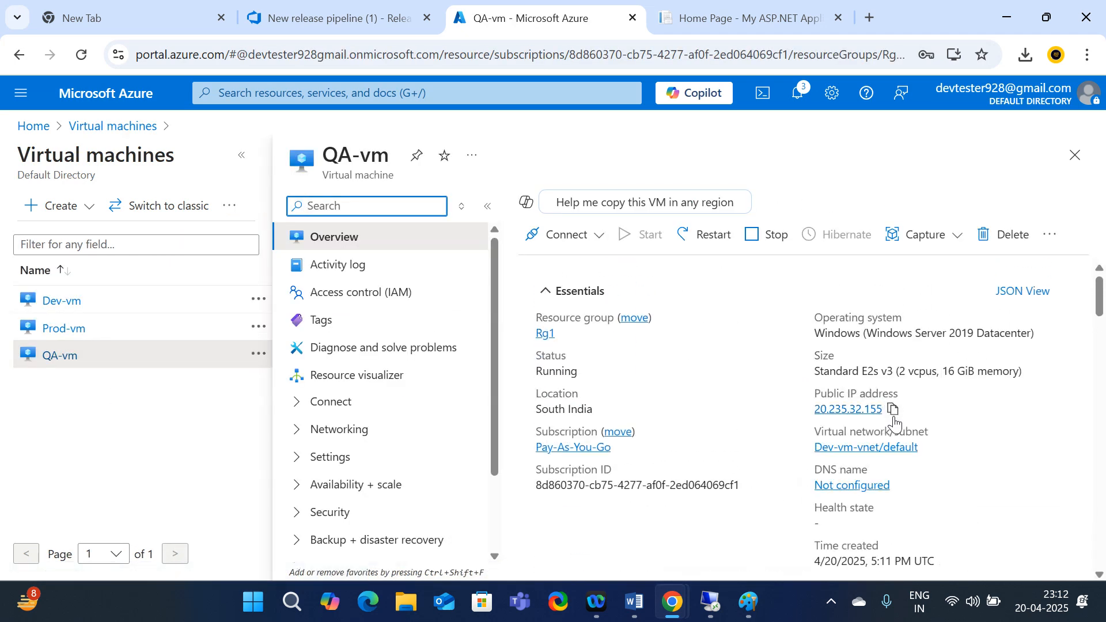
{"action": "left_click", "coordinate": [893, 410]}
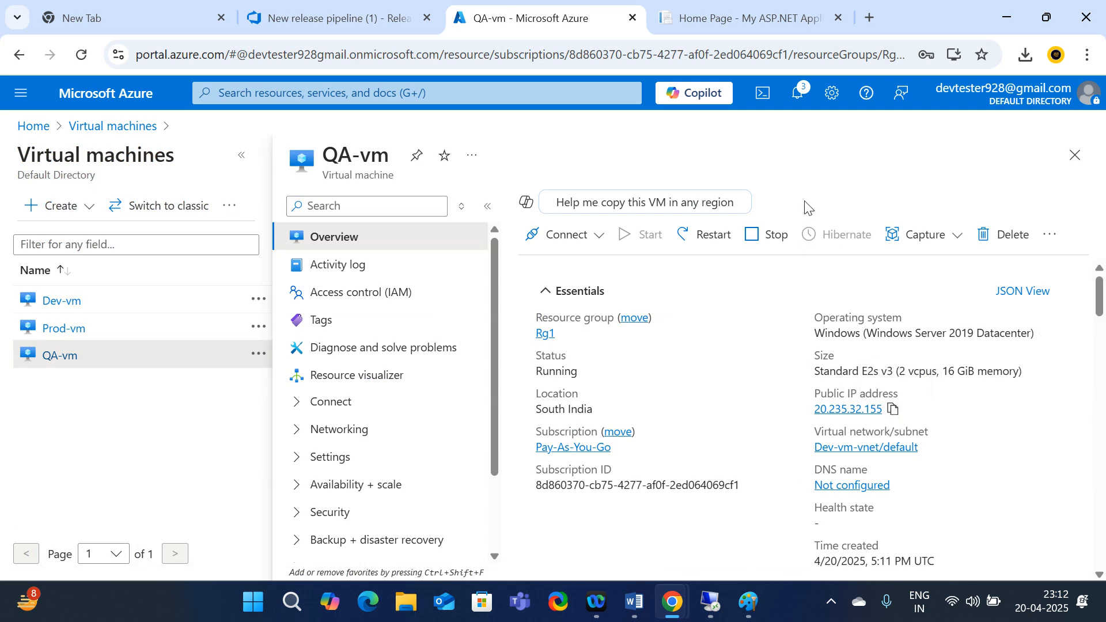
{"action": "left_click", "coordinate": [871, 17]}
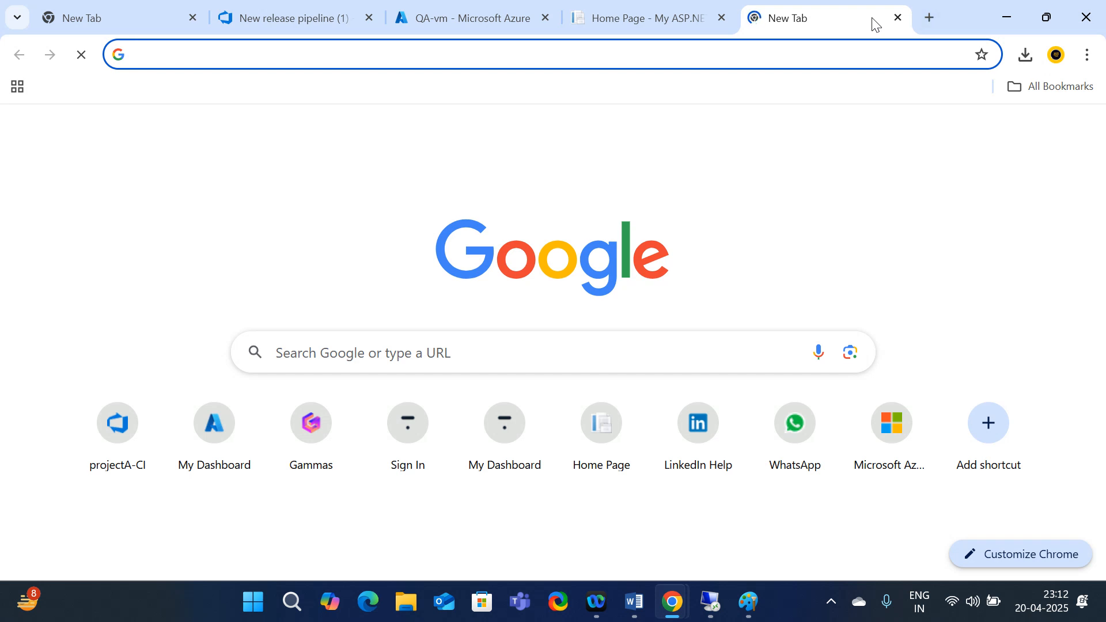
Try loading 20.235.32.155, see it time out, and return to the Release-2 progress page
{"action": "key", "text": "ctrl+v"}
{"action": "key", "text": "Return"}
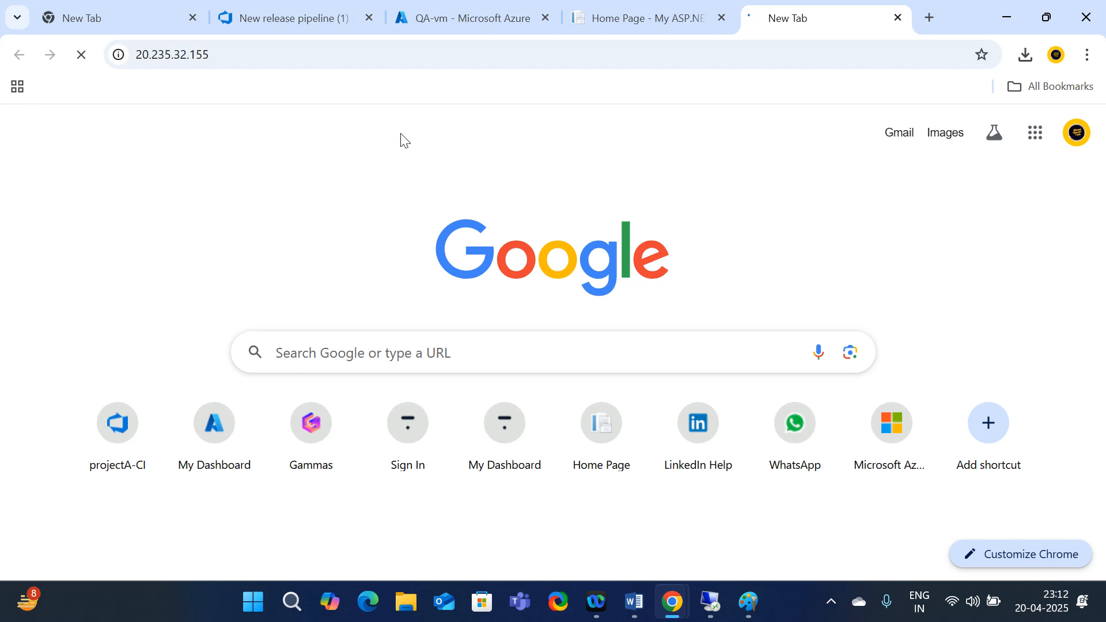
{"action": "left_click", "coordinate": [460, 18]}
{"action": "left_click", "coordinate": [771, 23]}
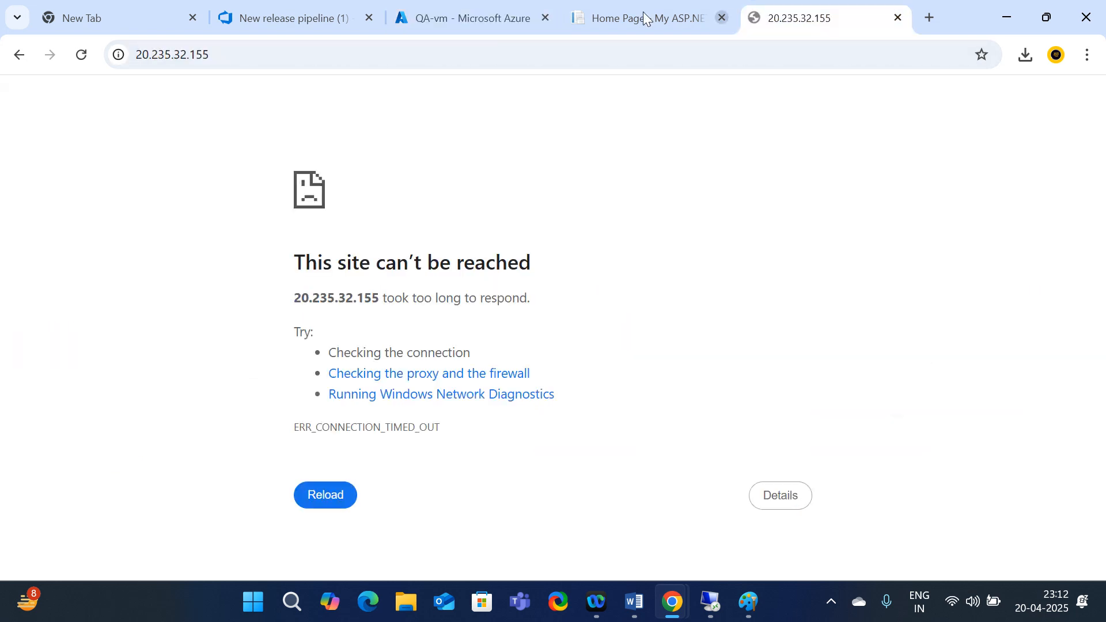
{"action": "left_click", "coordinate": [624, 16]}
{"action": "left_click", "coordinate": [446, 14]}
{"action": "left_click", "coordinate": [298, 14]}
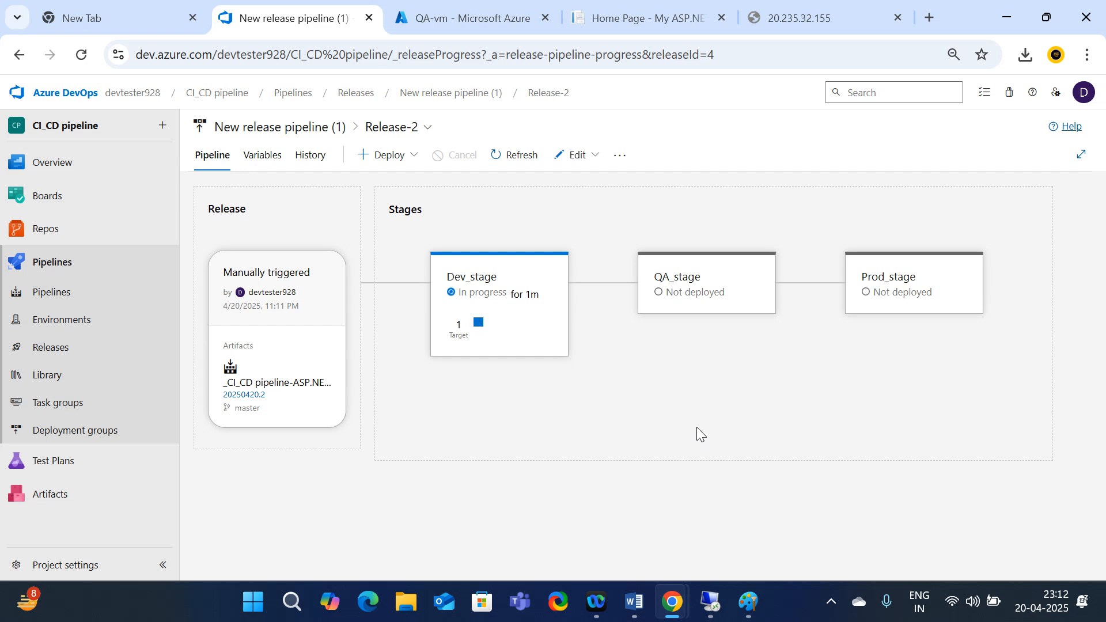
{"action": "mouse_move", "coordinate": [539, 342]}
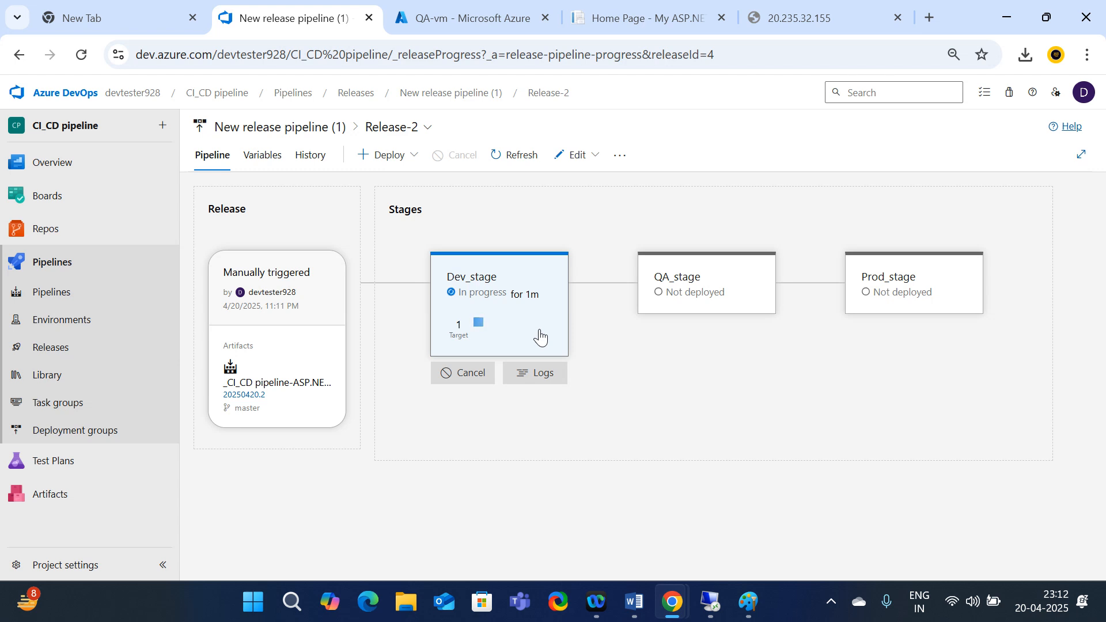
{"action": "mouse_move", "coordinate": [670, 315]}
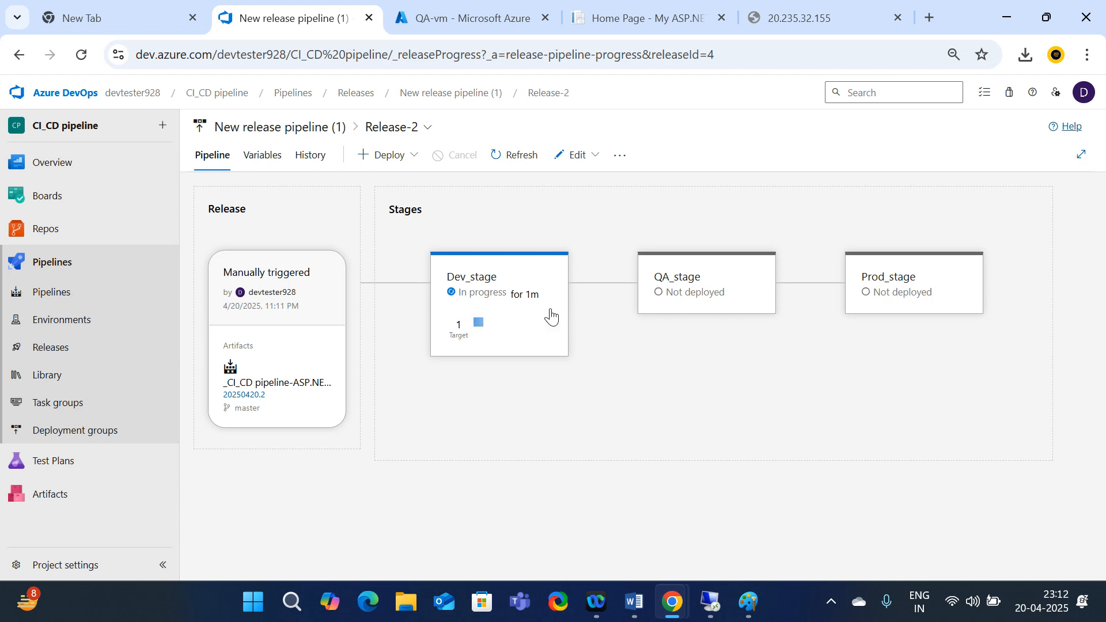
{"action": "mouse_move", "coordinate": [506, 277]}
{"action": "mouse_move", "coordinate": [531, 373]}
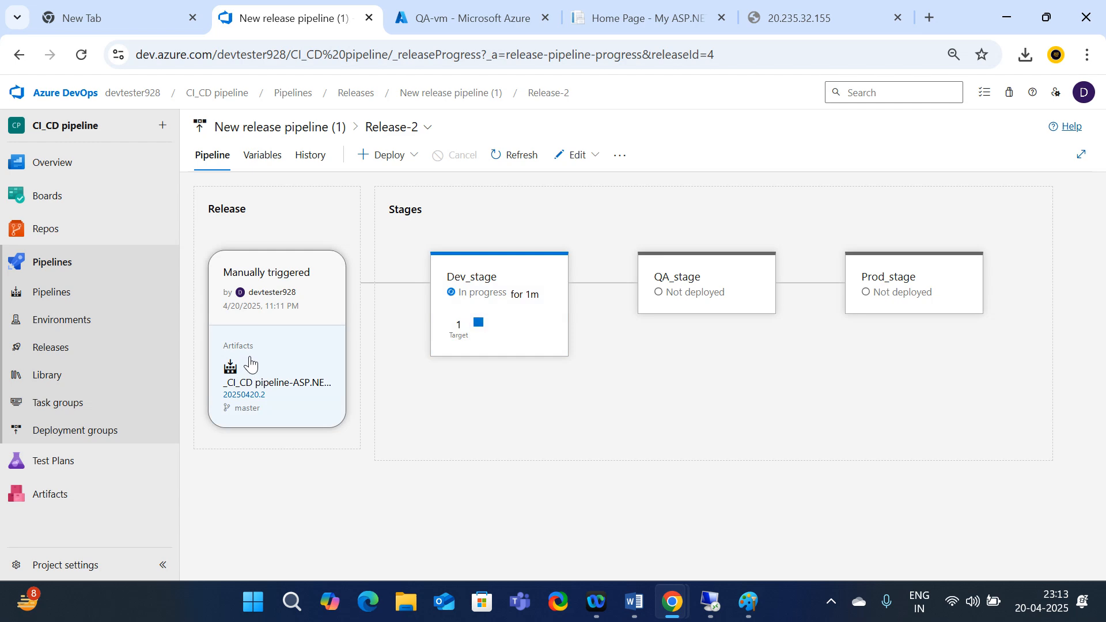
{"action": "mouse_move", "coordinate": [453, 322]}
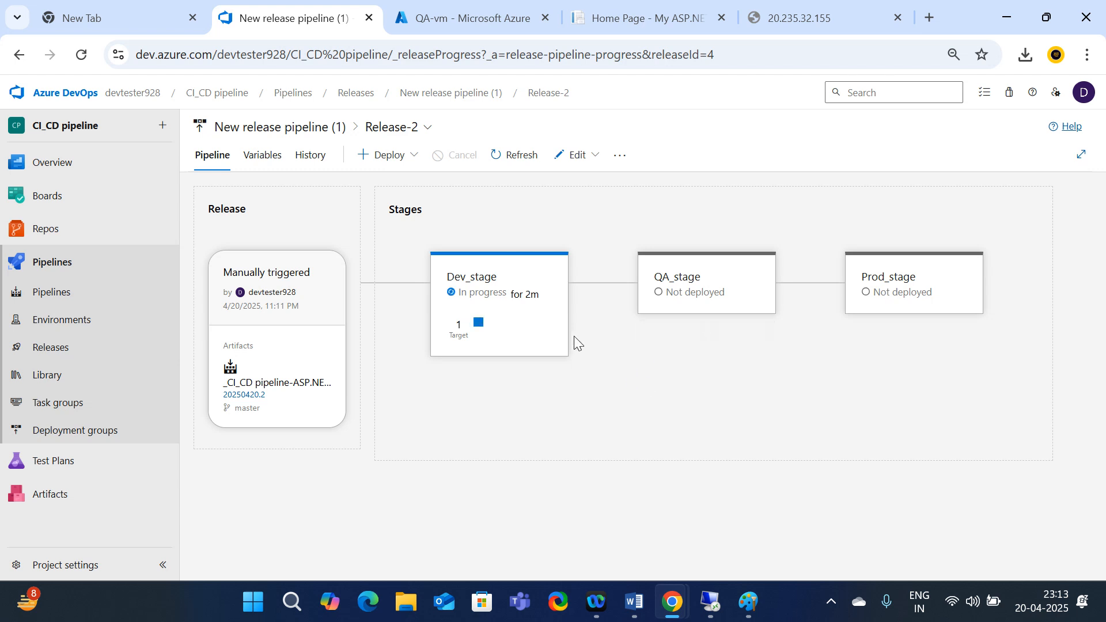
{"action": "mouse_move", "coordinate": [486, 323]}
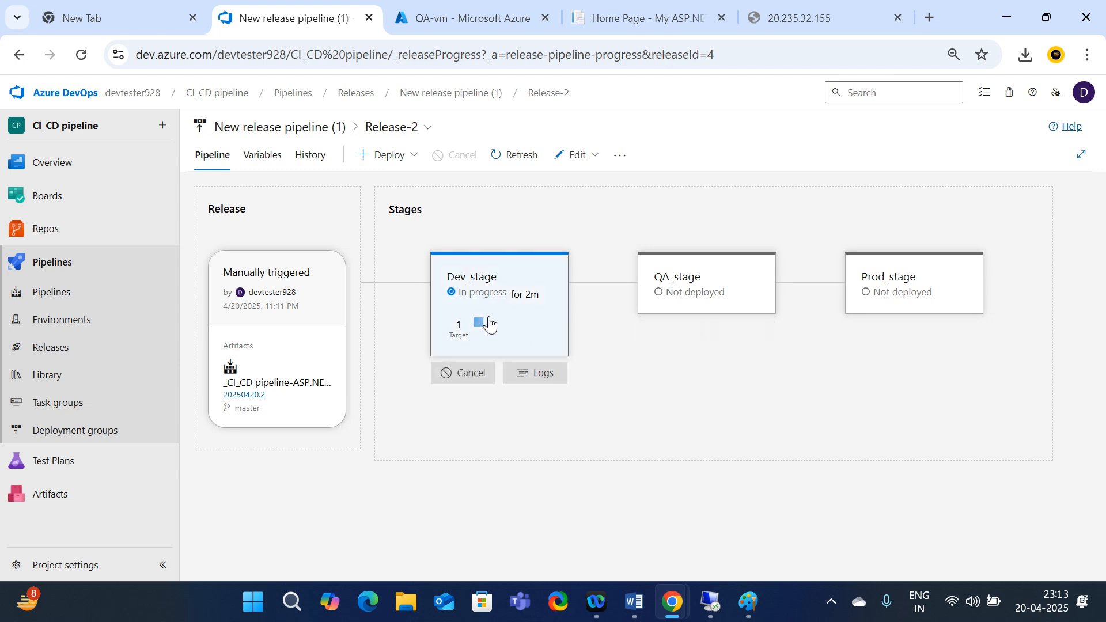
{"action": "mouse_move", "coordinate": [657, 290]}
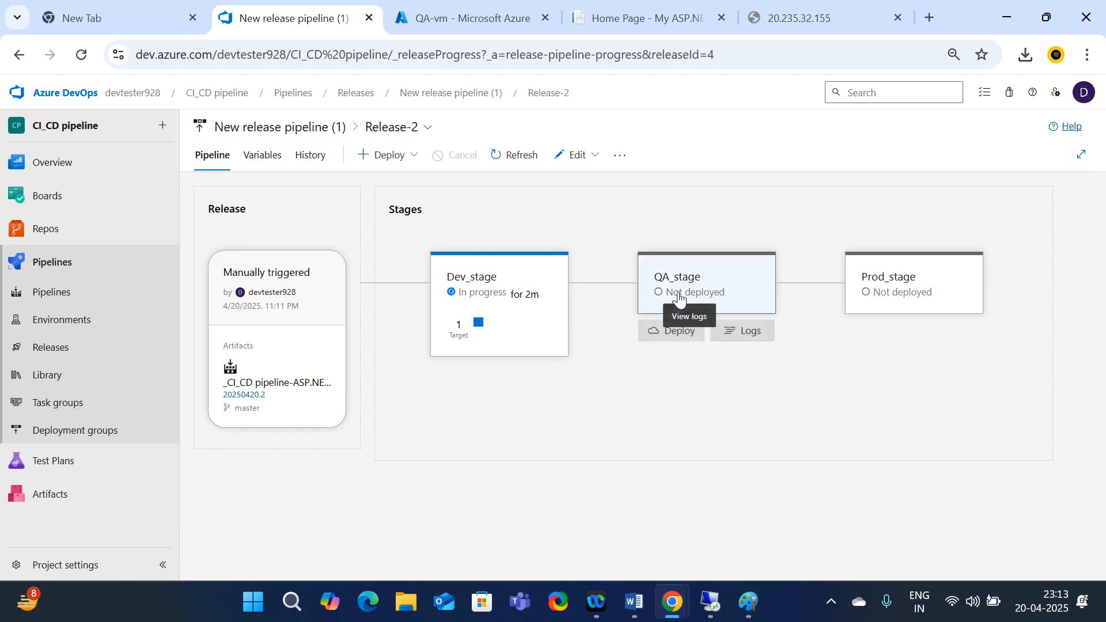
{"action": "mouse_move", "coordinate": [936, 299]}
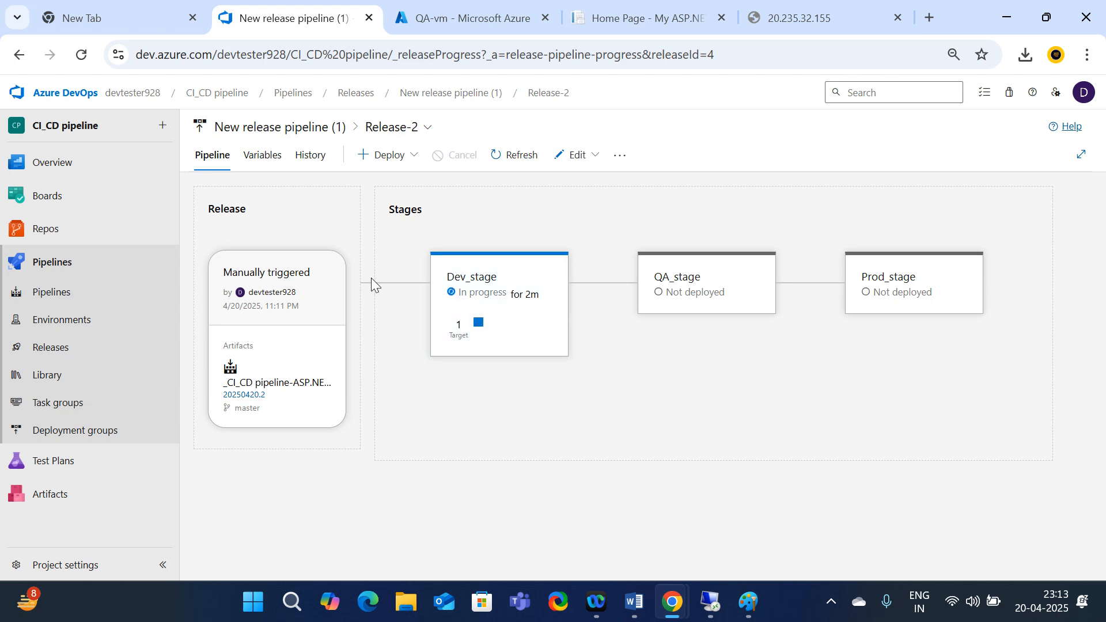
Edit the pipeline and set QA_stage's pre-deployment trigger to After release
{"action": "left_click", "coordinate": [597, 158]}
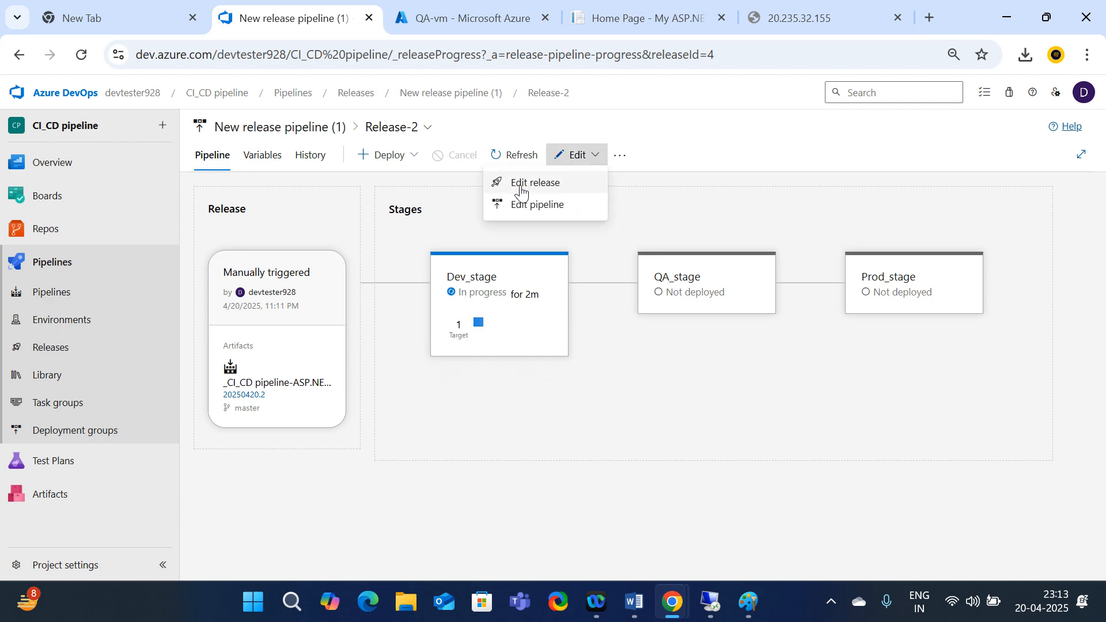
{"action": "left_click", "coordinate": [518, 205]}
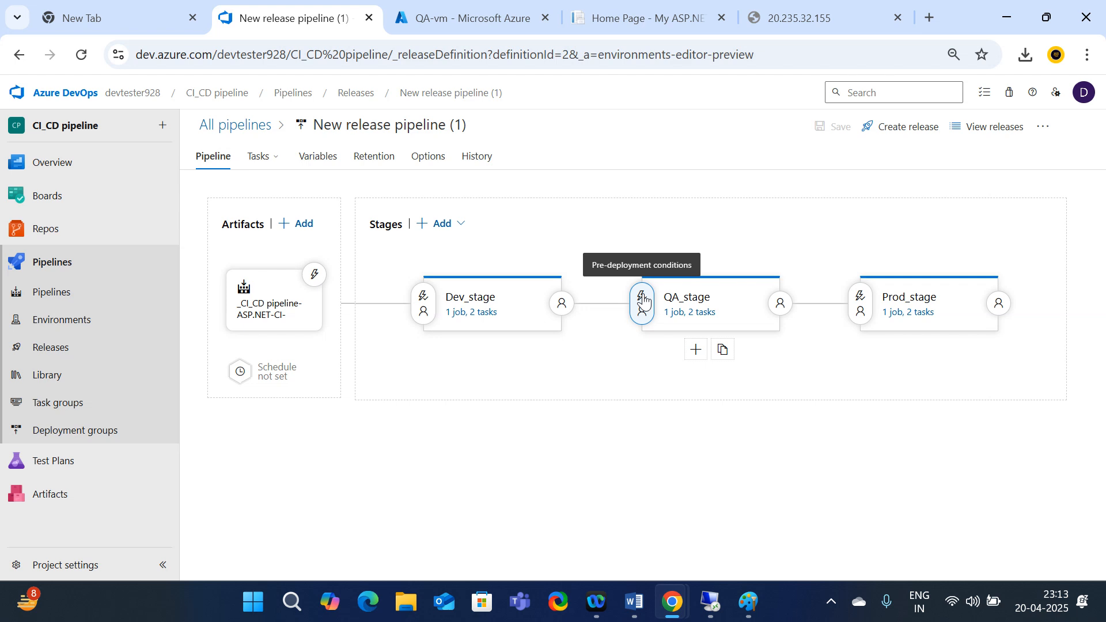
{"action": "left_click", "coordinate": [643, 302]}
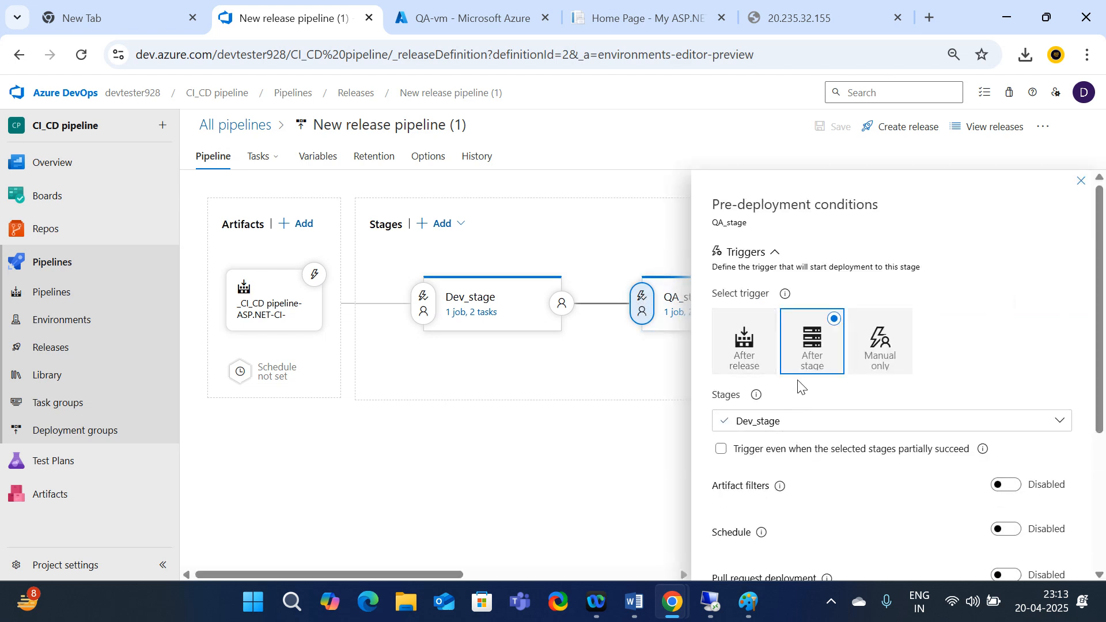
{"action": "left_click", "coordinate": [747, 359]}
{"action": "scroll", "coordinate": [841, 403], "scroll_direction": "down", "scroll_amount": 2}
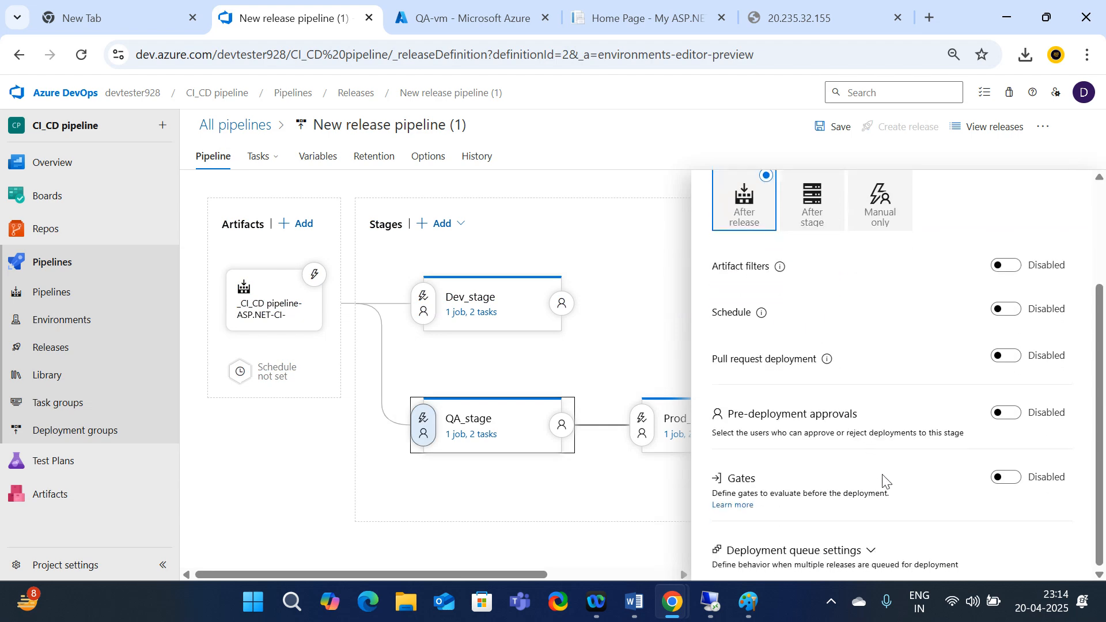
{"action": "scroll", "coordinate": [884, 478], "scroll_direction": "up", "scroll_amount": 2}
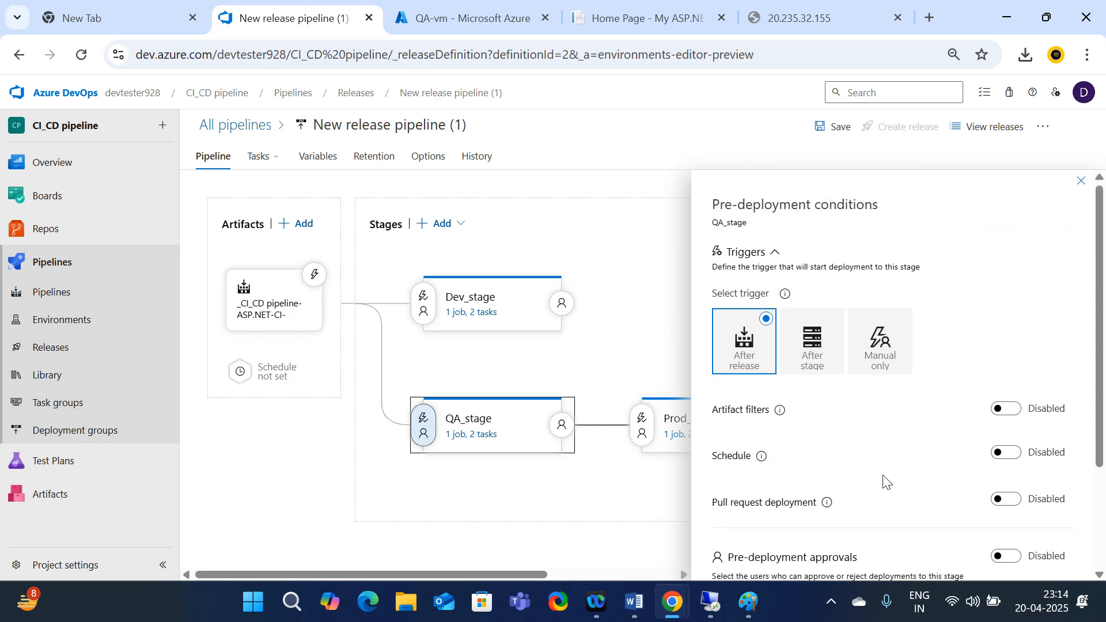
{"action": "left_click", "coordinate": [1082, 182]}
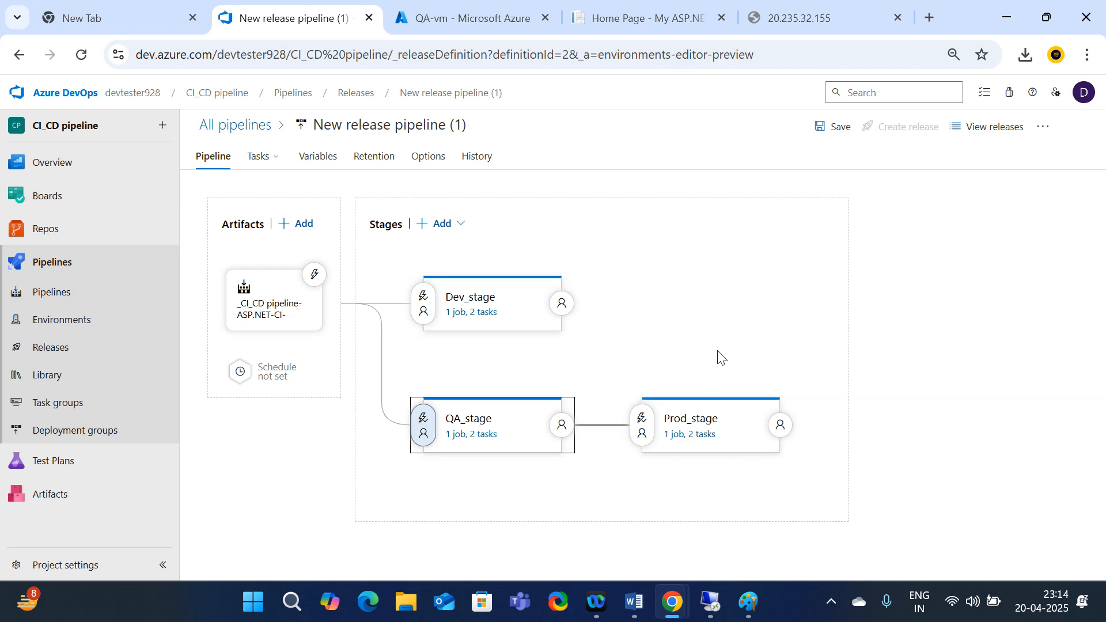
Set Prod_stage's pre-deployment trigger to After release
{"action": "left_click", "coordinate": [637, 428]}
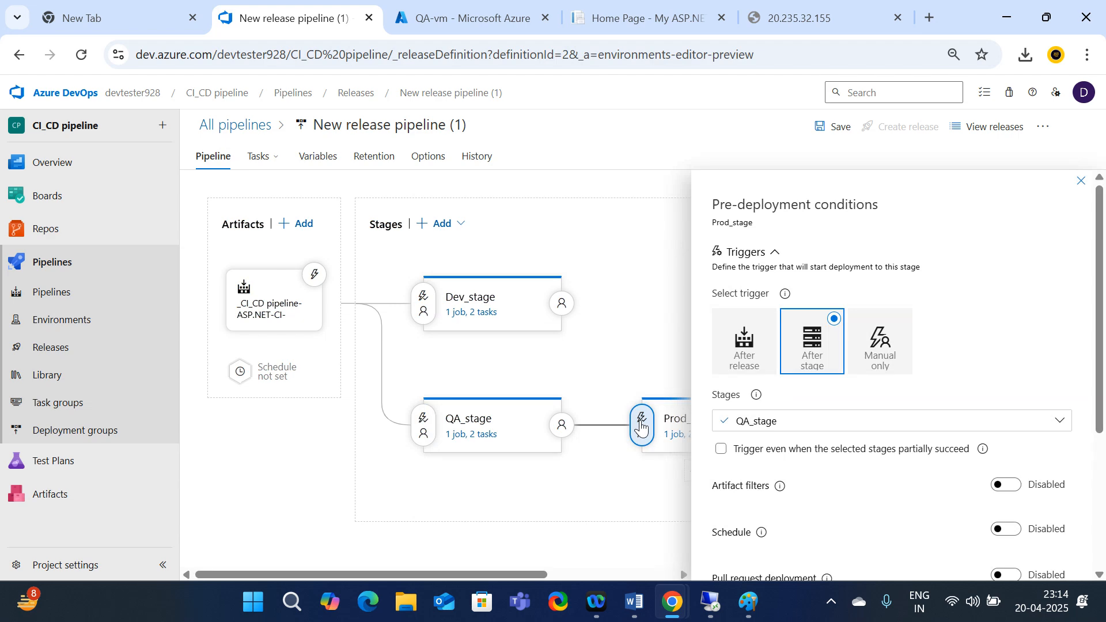
{"action": "left_click", "coordinate": [756, 344]}
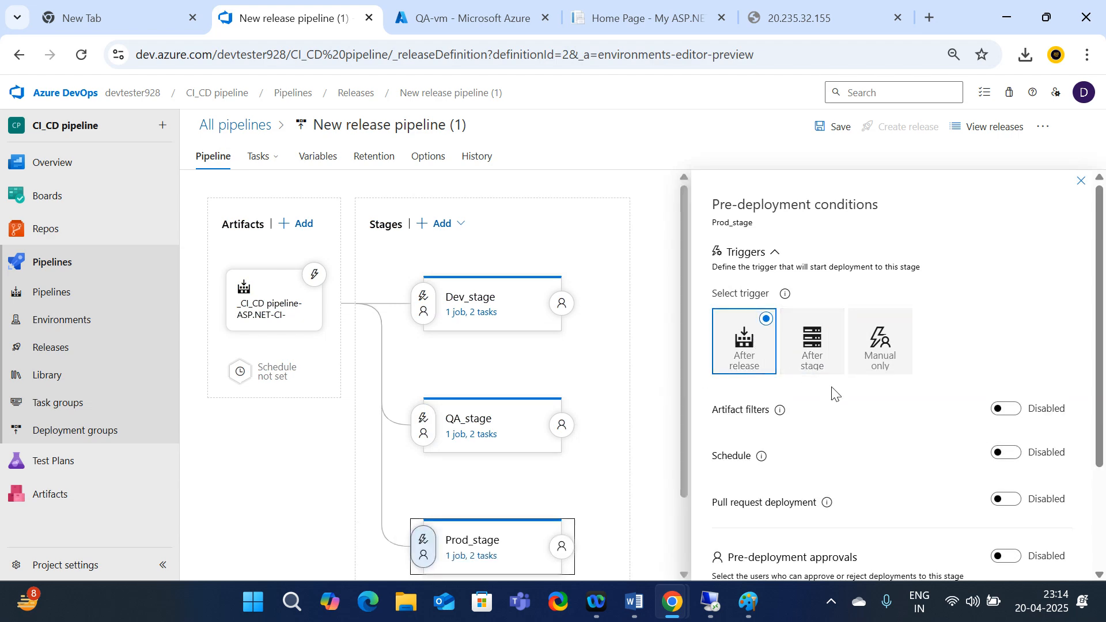
{"action": "left_click", "coordinate": [1080, 184]}
{"action": "scroll", "coordinate": [704, 410], "scroll_direction": "down", "scroll_amount": 2}
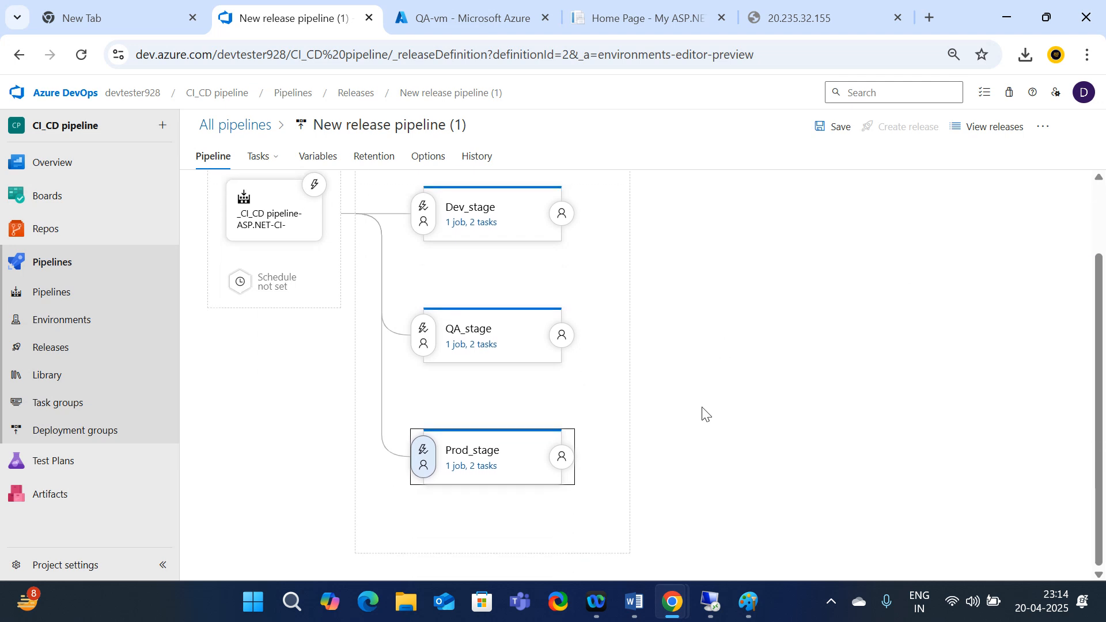
{"action": "scroll", "coordinate": [704, 413], "scroll_direction": "up", "scroll_amount": 2}
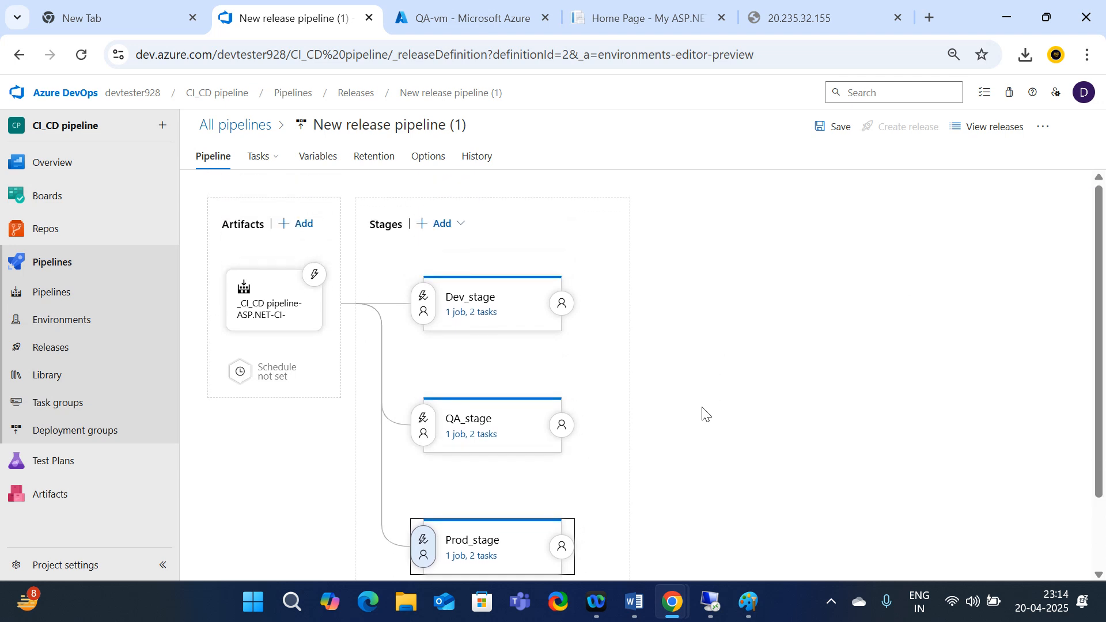
{"action": "scroll", "coordinate": [704, 413], "scroll_direction": "down", "scroll_amount": 2}
{"action": "scroll", "coordinate": [588, 523], "scroll_direction": "up", "scroll_amount": 2}
{"action": "scroll", "coordinate": [566, 387], "scroll_direction": "down", "scroll_amount": 2}
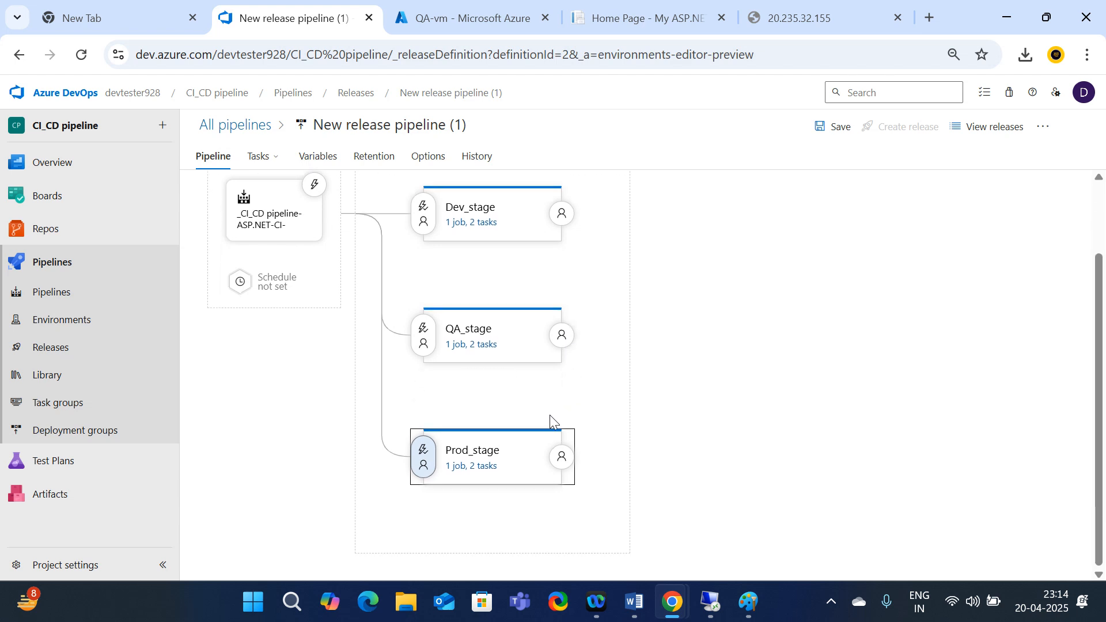
{"action": "scroll", "coordinate": [551, 416], "scroll_direction": "up", "scroll_amount": 2}
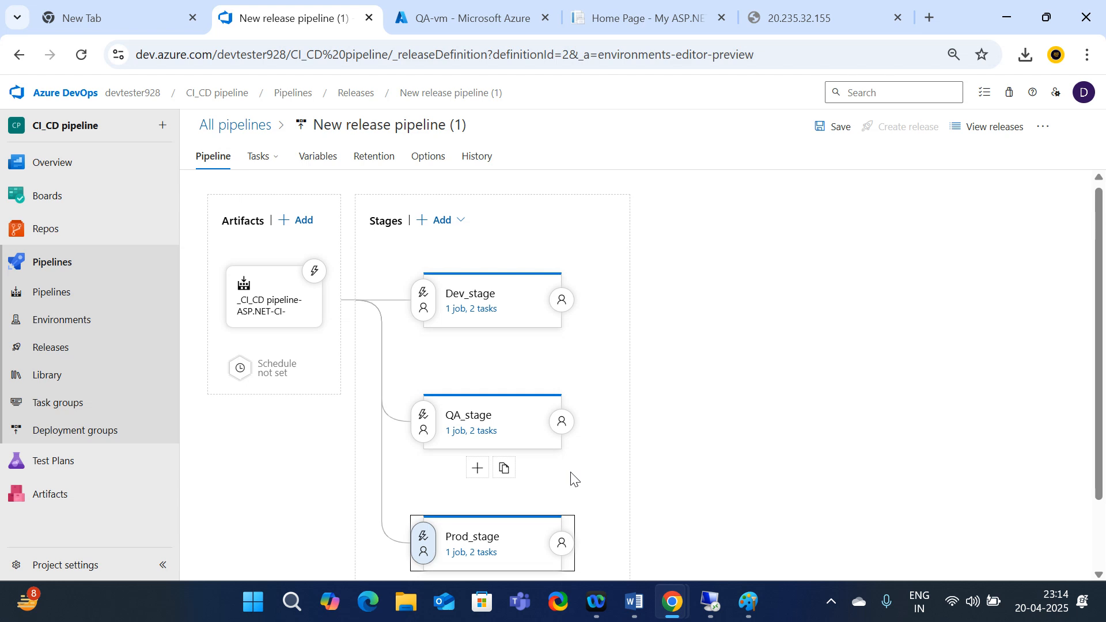
{"action": "scroll", "coordinate": [574, 480], "scroll_direction": "down", "scroll_amount": 2}
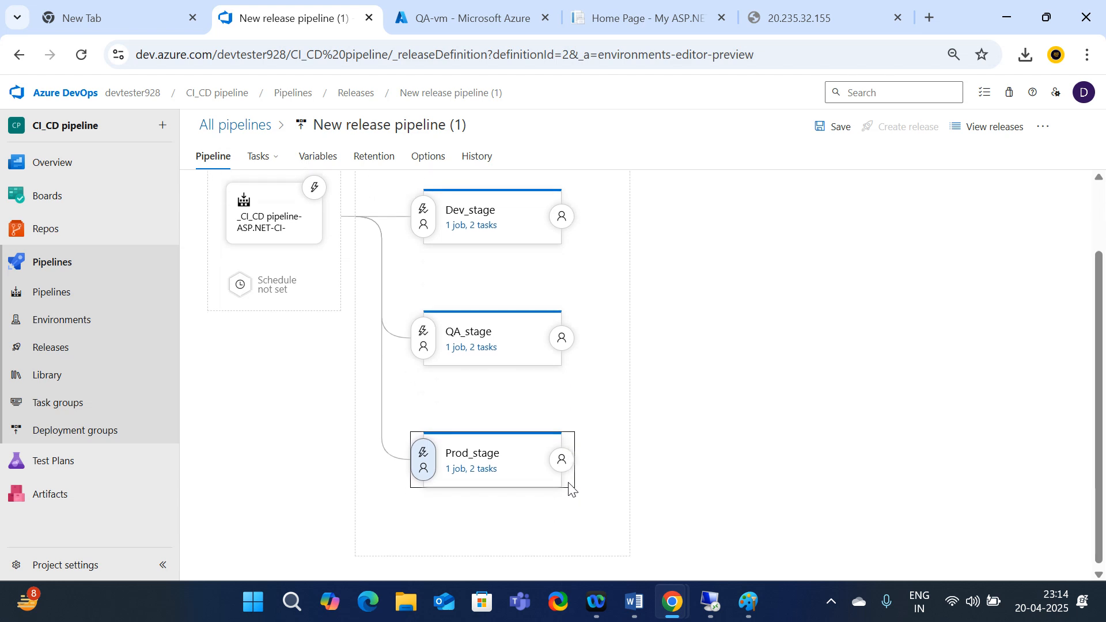
Change Prod_stage's trigger to After stage, depending only on QA_stage
{"action": "left_click", "coordinate": [425, 454]}
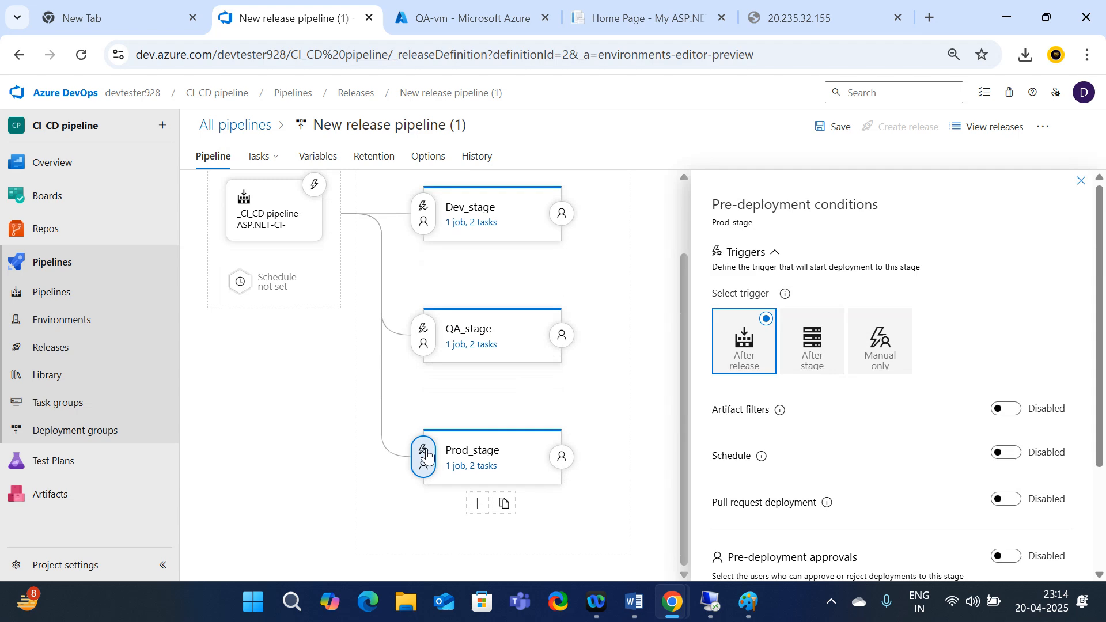
{"action": "left_click", "coordinate": [813, 355]}
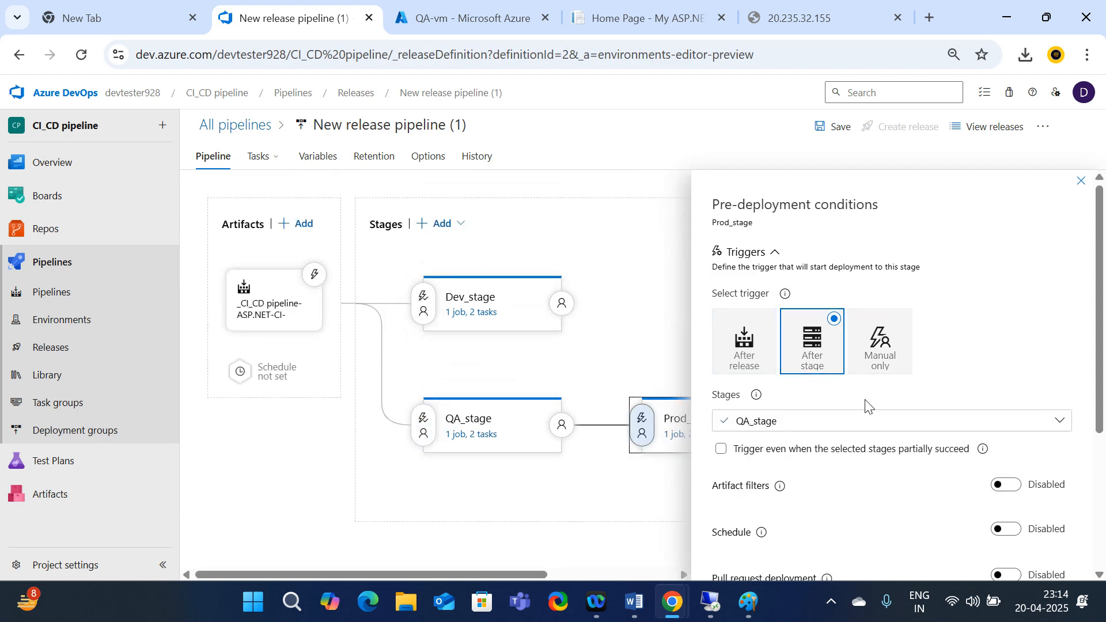
{"action": "left_click", "coordinate": [924, 430]}
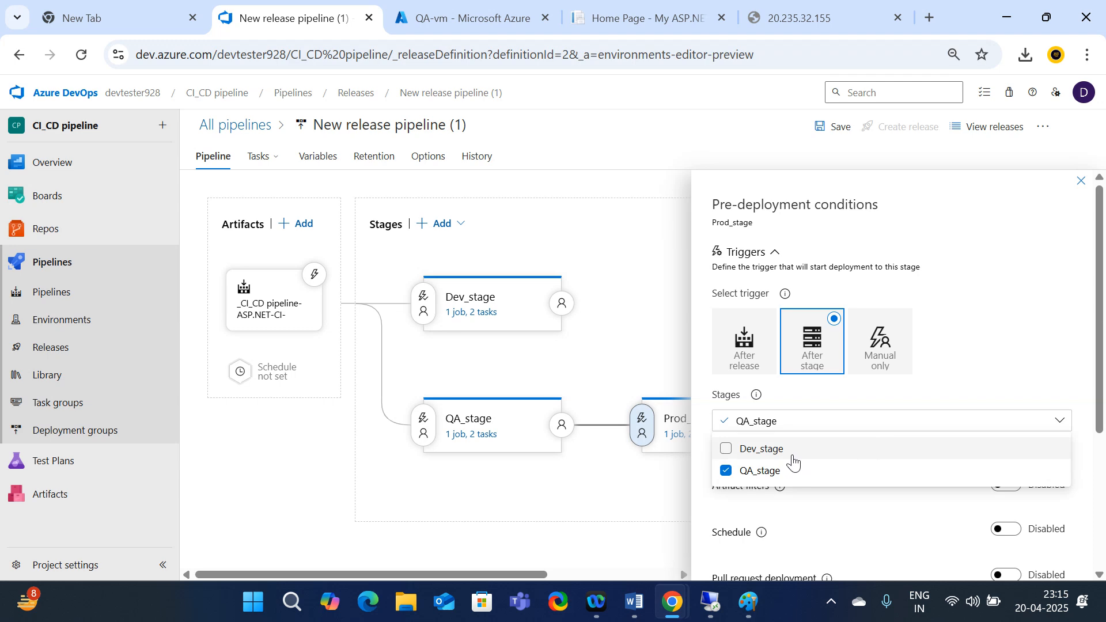
{"action": "left_click", "coordinate": [633, 520]}
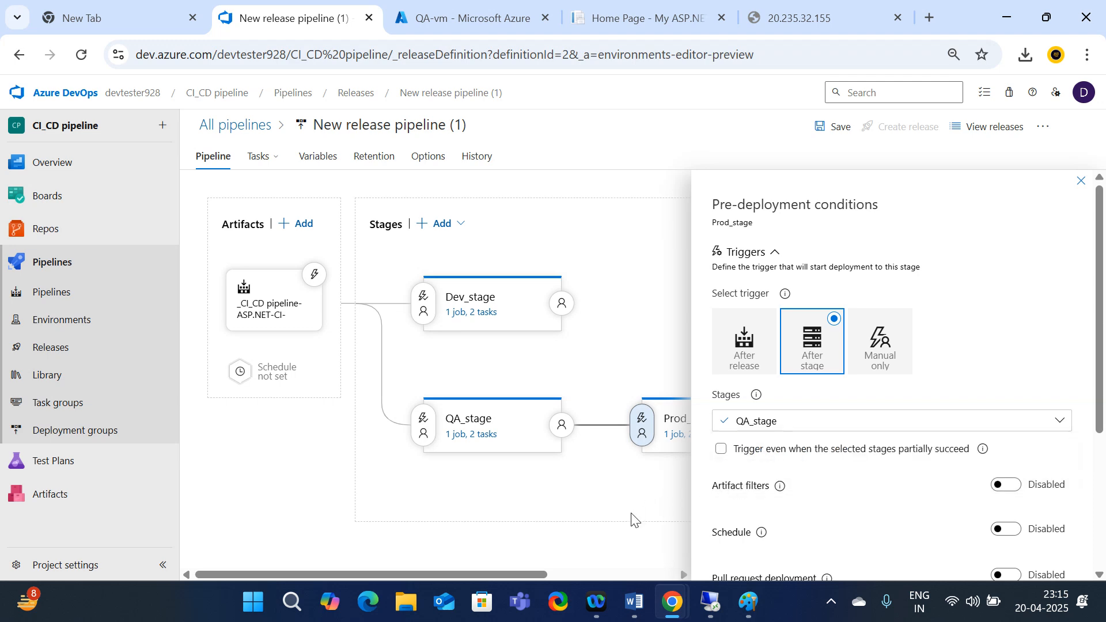
{"action": "left_click", "coordinate": [1081, 181]}
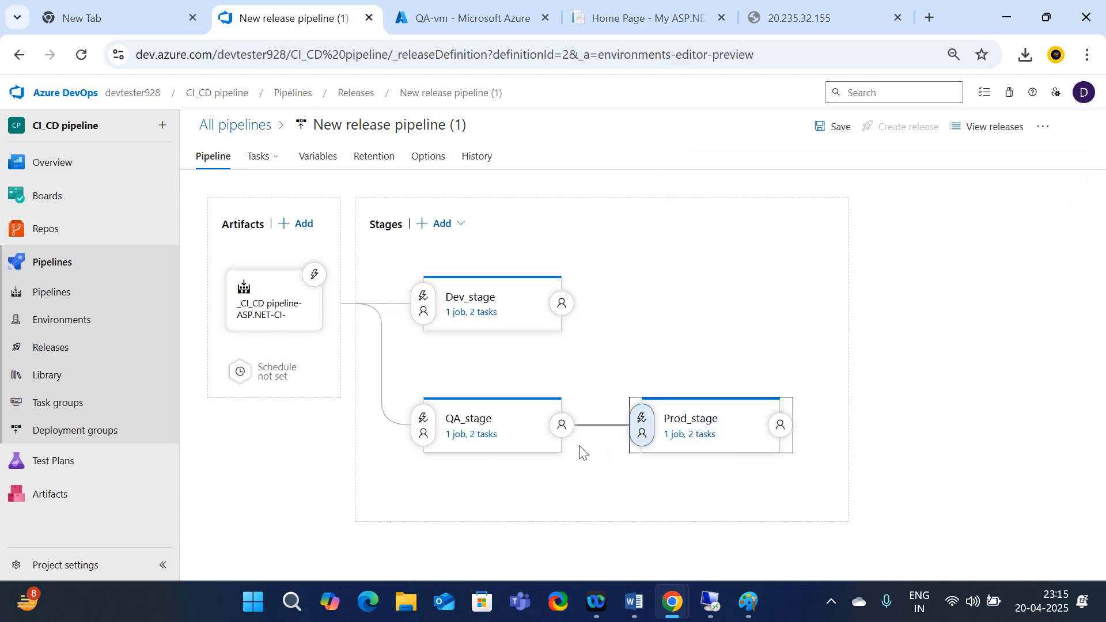
{"action": "mouse_move", "coordinate": [492, 451]}
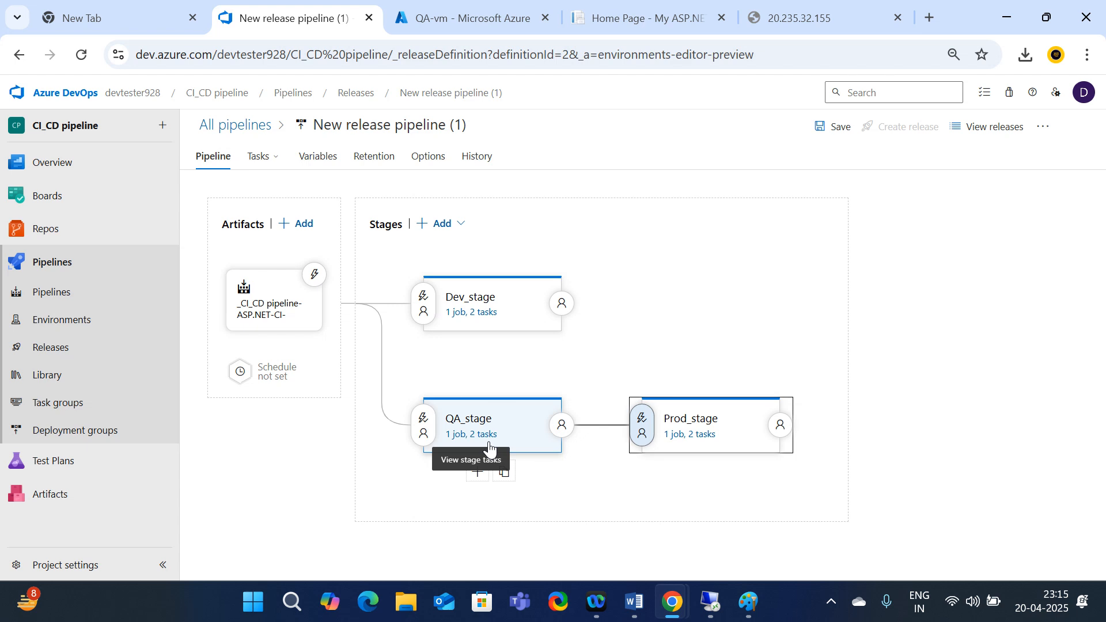
{"action": "mouse_move", "coordinate": [671, 417]}
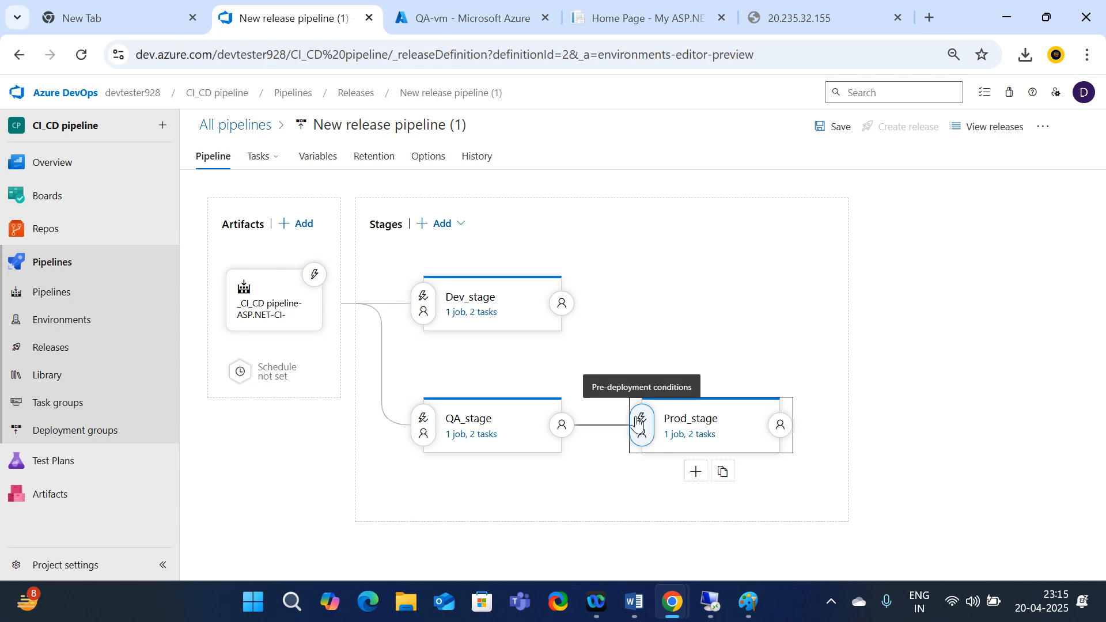
Enable pre-deployment approvals for Prod_stage, with the default 30-day timeout
{"action": "left_click", "coordinate": [646, 424]}
{"action": "scroll", "coordinate": [840, 431], "scroll_direction": "down", "scroll_amount": 3}
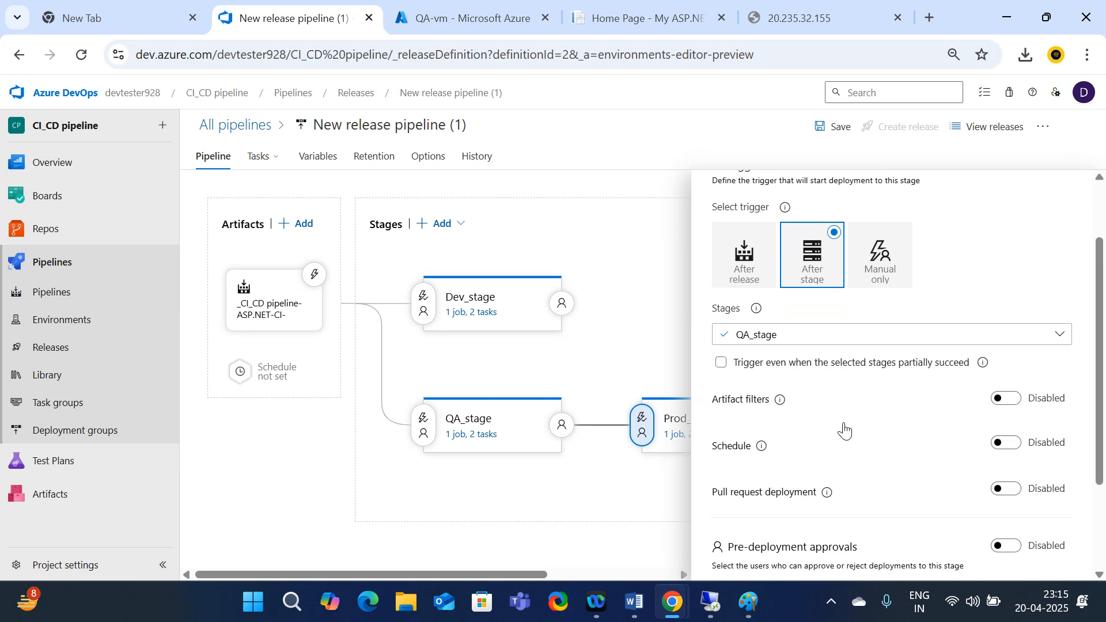
{"action": "scroll", "coordinate": [842, 432], "scroll_direction": "down", "scroll_amount": 1}
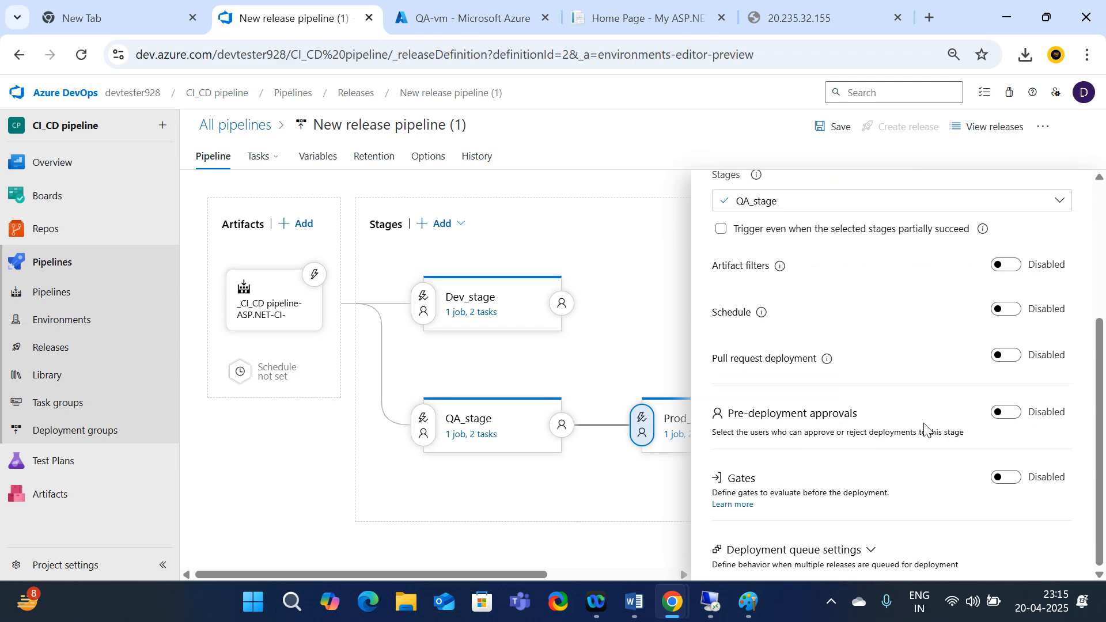
{"action": "left_click", "coordinate": [1016, 425]}
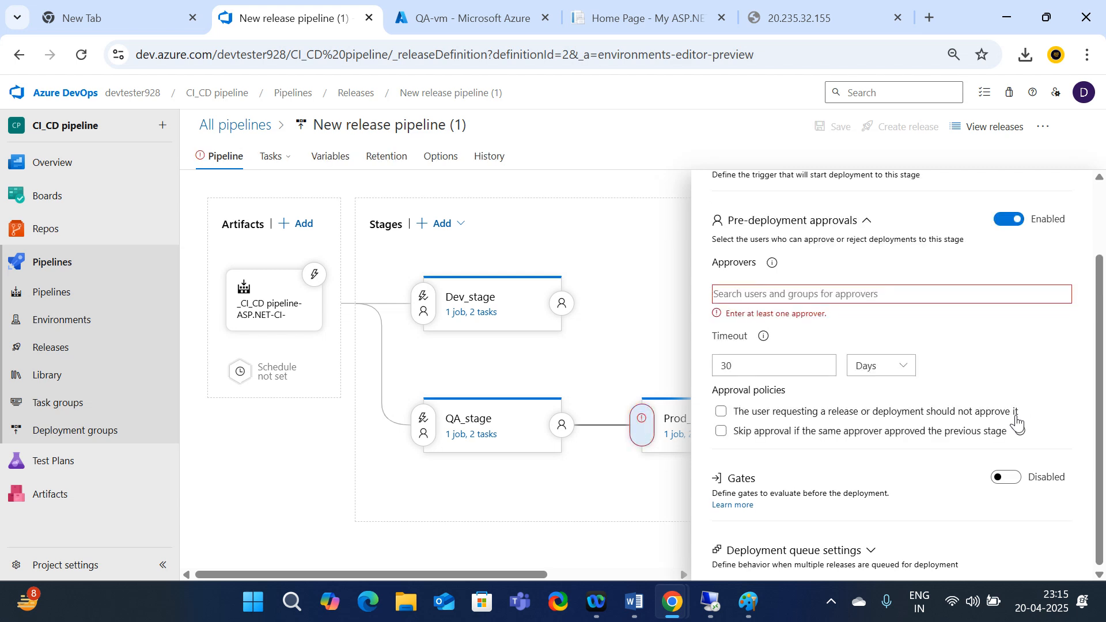
Add the signed-in user account as Prod_stage's approver by searching its user name
{"action": "left_click", "coordinate": [740, 295]}
{"action": "type", "text": "devtes"}
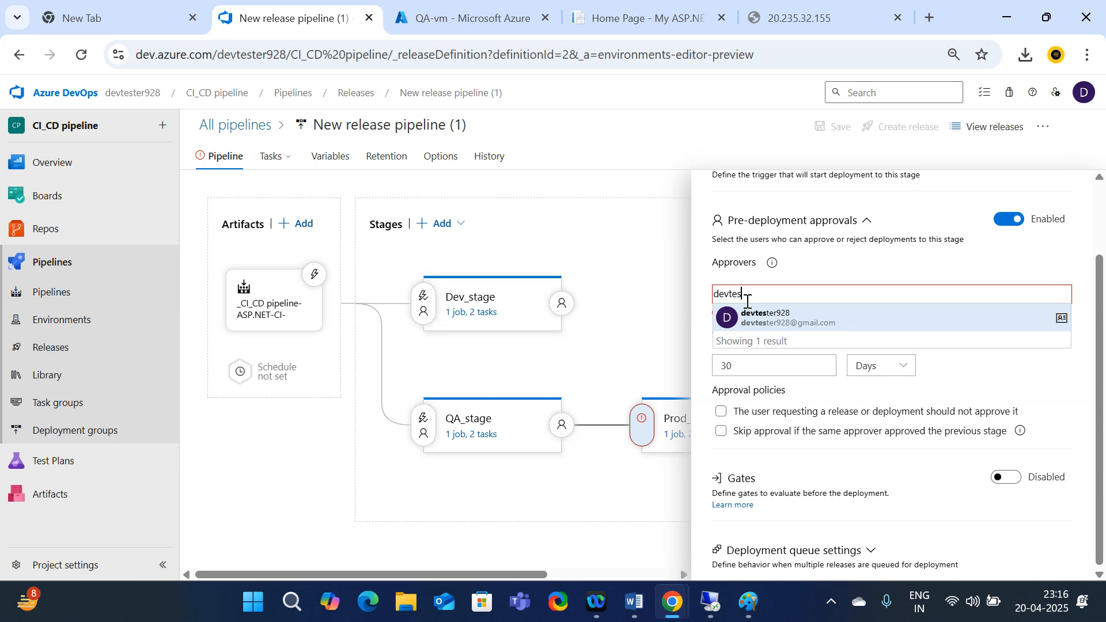
{"action": "left_click", "coordinate": [816, 326]}
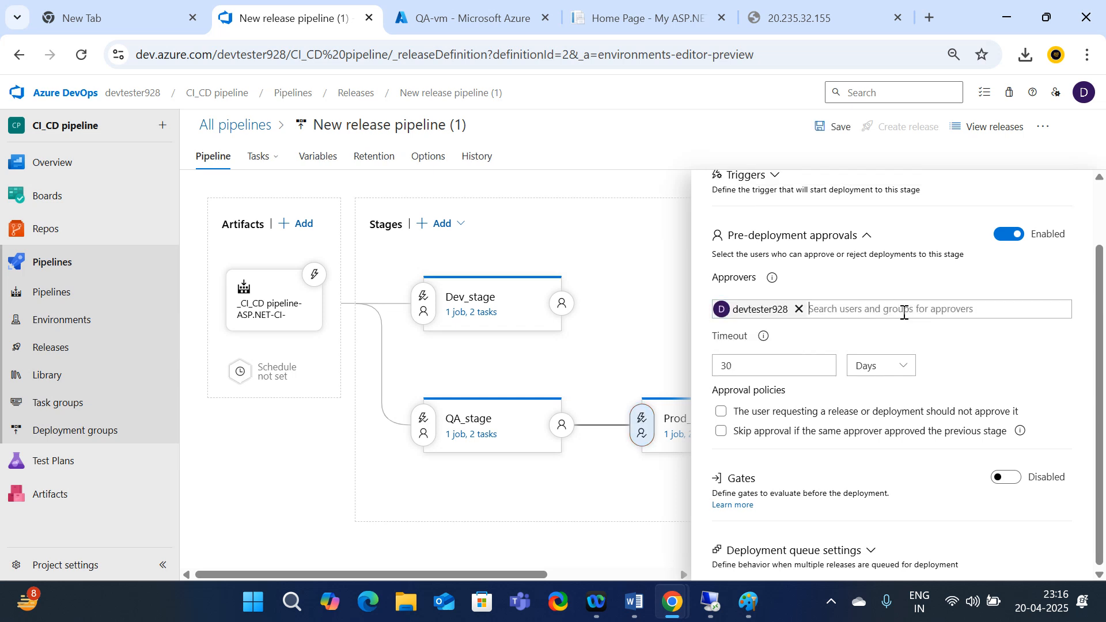
{"action": "scroll", "coordinate": [852, 354], "scroll_direction": "up", "scroll_amount": 2}
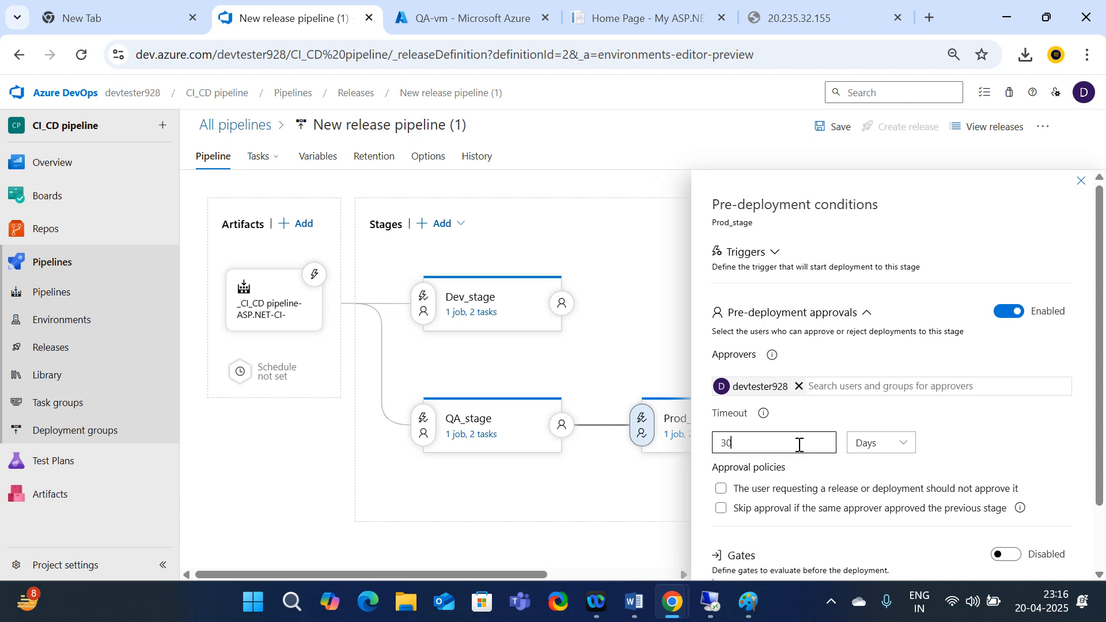
Set the Prod_stage approval timeout to 2 Hours
{"action": "key", "text": "BackSpace"}
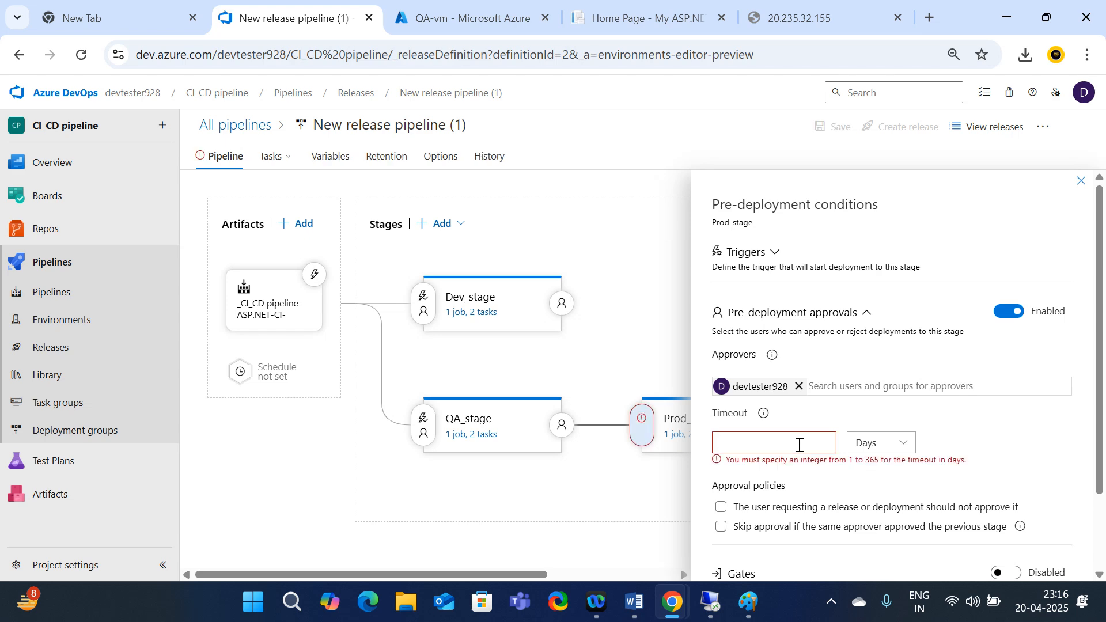
{"action": "type", "text": "2"}
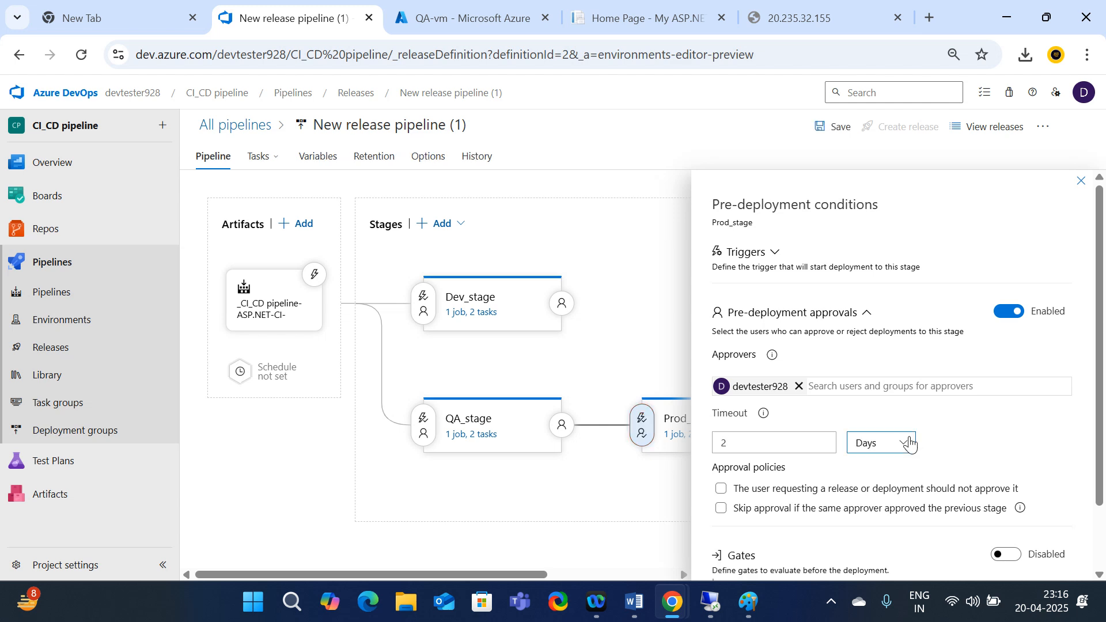
{"action": "left_click", "coordinate": [904, 443]}
{"action": "left_click", "coordinate": [868, 494]}
{"action": "scroll", "coordinate": [933, 453], "scroll_direction": "down", "scroll_amount": 1}
{"action": "scroll", "coordinate": [899, 378], "scroll_direction": "up", "scroll_amount": 1}
{"action": "scroll", "coordinate": [781, 294], "scroll_direction": "down", "scroll_amount": 1}
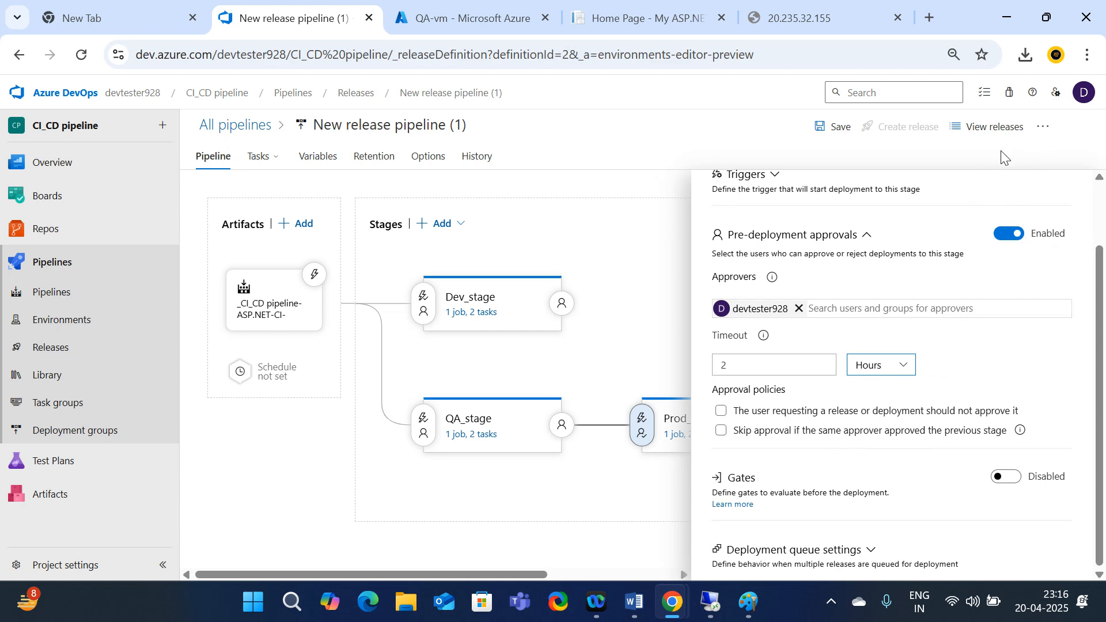
Save the release pipeline, leaving both approval policies unchecked
{"action": "left_click", "coordinate": [837, 132]}
{"action": "left_click", "coordinate": [624, 384]}
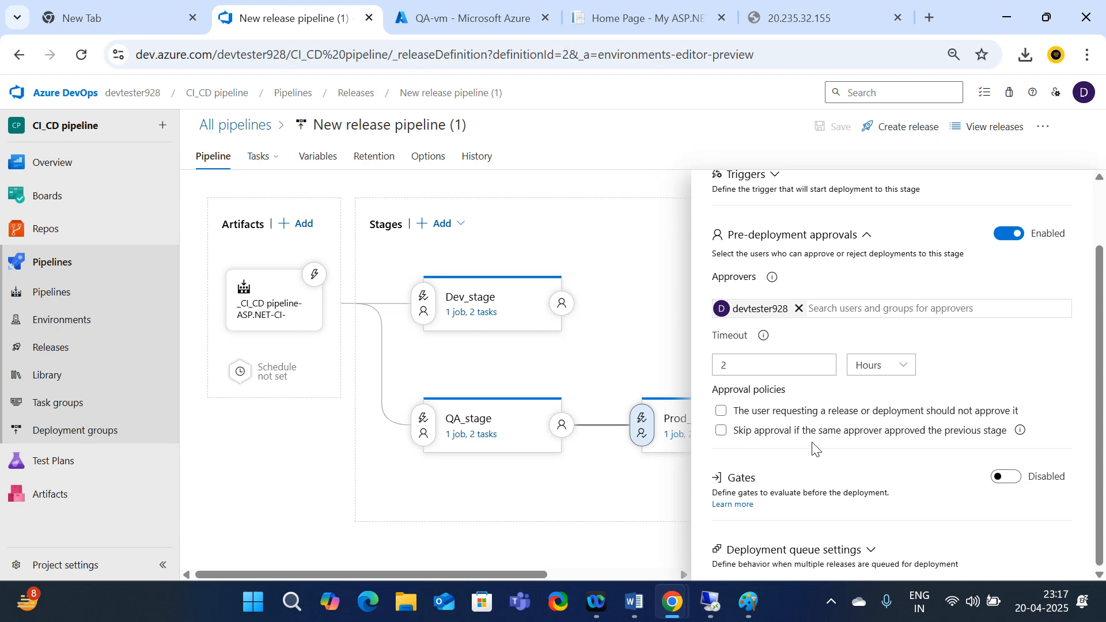
{"action": "left_click", "coordinate": [722, 411]}
{"action": "left_click", "coordinate": [723, 413]}
{"action": "scroll", "coordinate": [1063, 216], "scroll_direction": "up", "scroll_amount": 2}
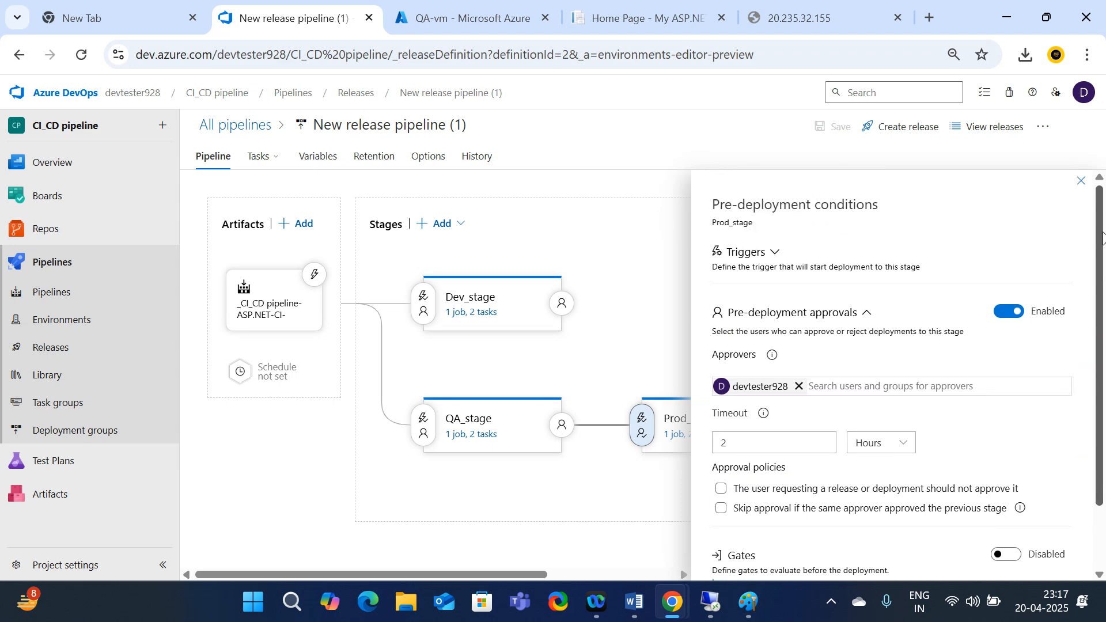
{"action": "left_click", "coordinate": [1081, 181]}
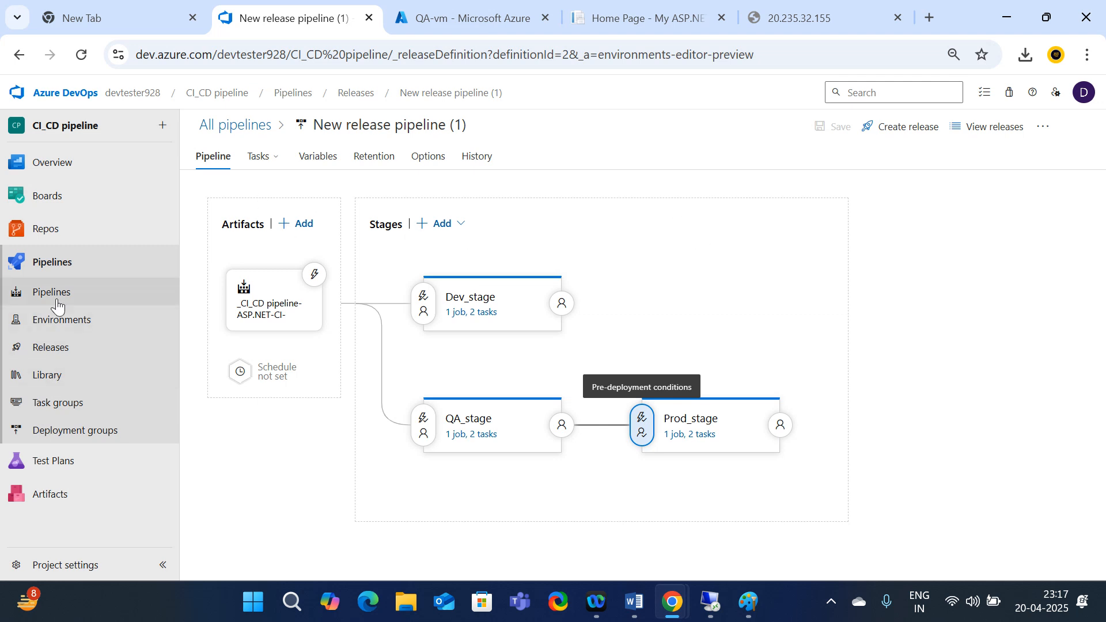
{"action": "left_click", "coordinate": [53, 349]}
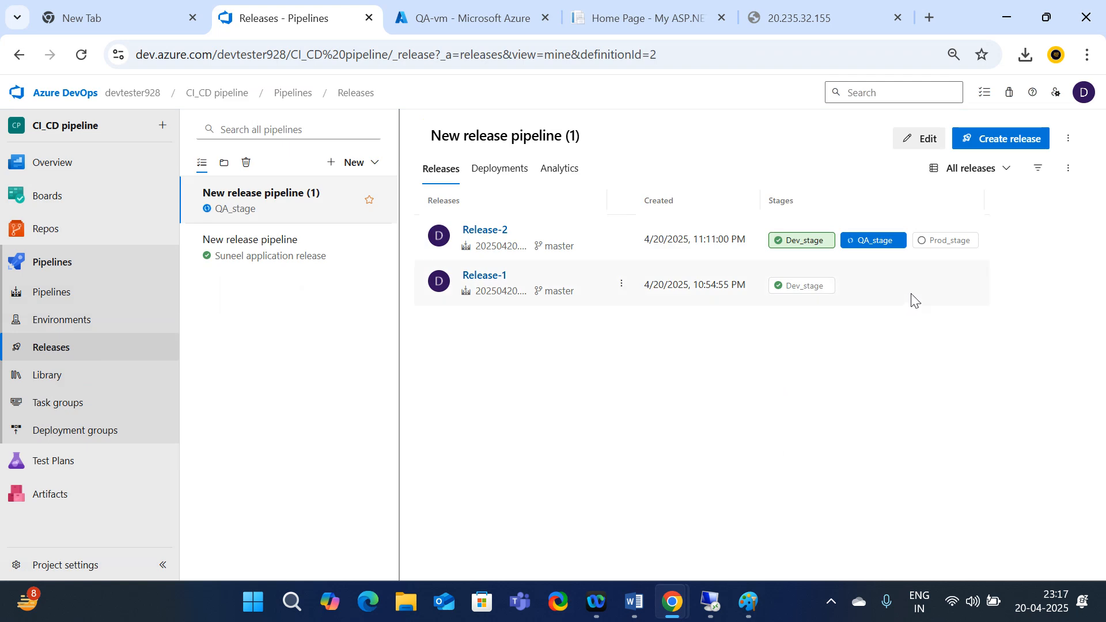
{"action": "left_click", "coordinate": [866, 246]}
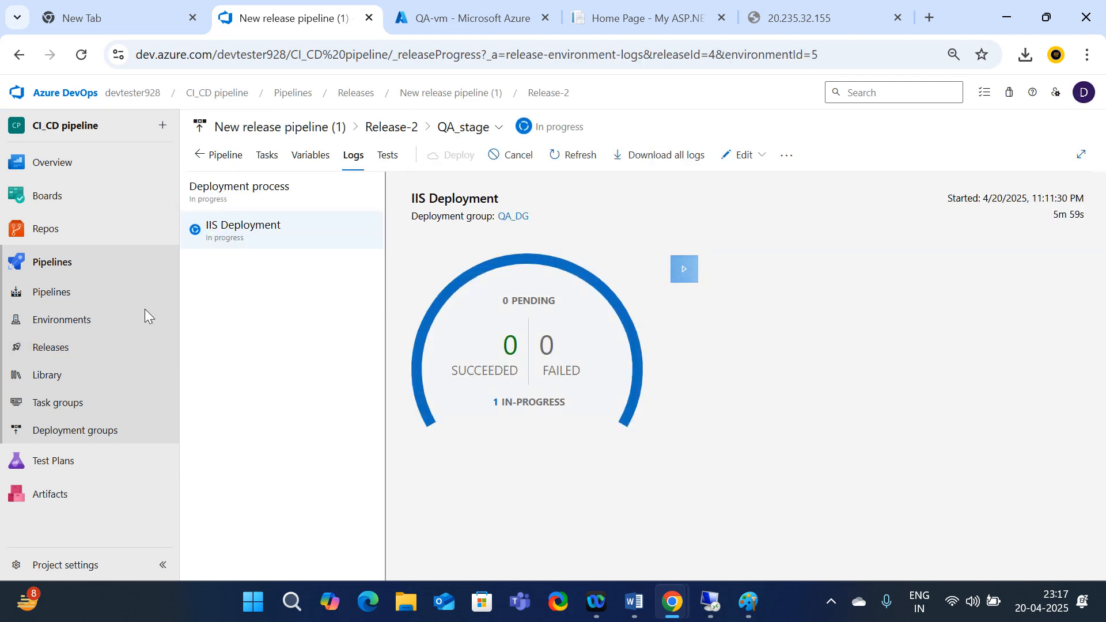
{"action": "left_click", "coordinate": [71, 348]}
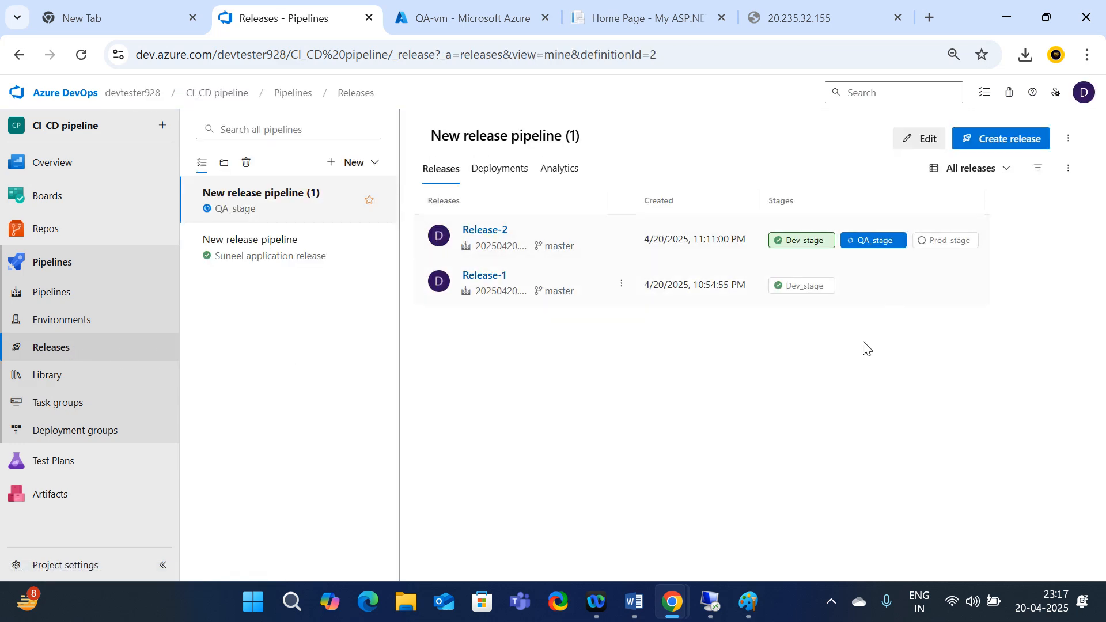
{"action": "left_click", "coordinate": [485, 230]}
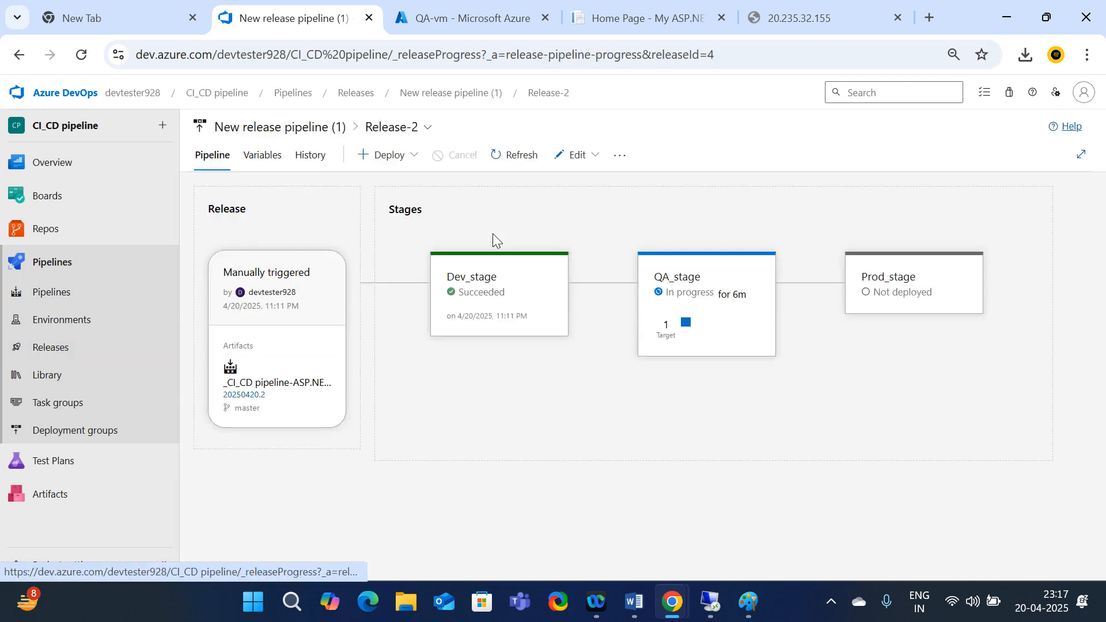
{"action": "left_click", "coordinate": [592, 157]}
{"action": "left_click", "coordinate": [539, 208]}
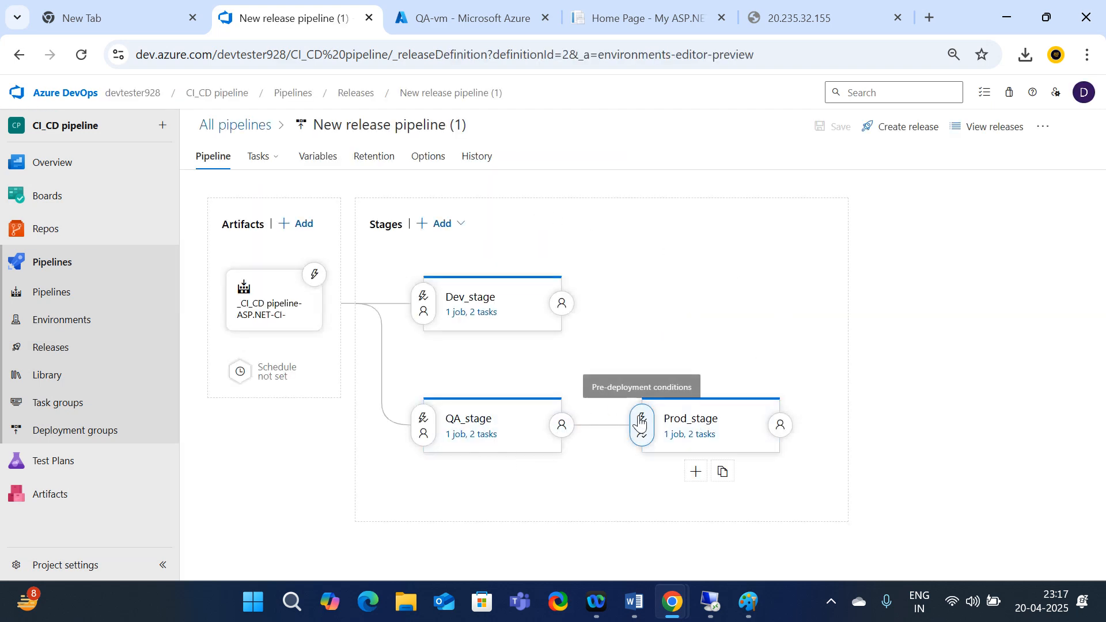
{"action": "left_click", "coordinate": [641, 423]}
Set Prod_stage's trigger to start as soon as a release is created
{"action": "scroll", "coordinate": [805, 453], "scroll_direction": "down", "scroll_amount": 1}
{"action": "scroll", "coordinate": [807, 455], "scroll_direction": "down", "scroll_amount": 1}
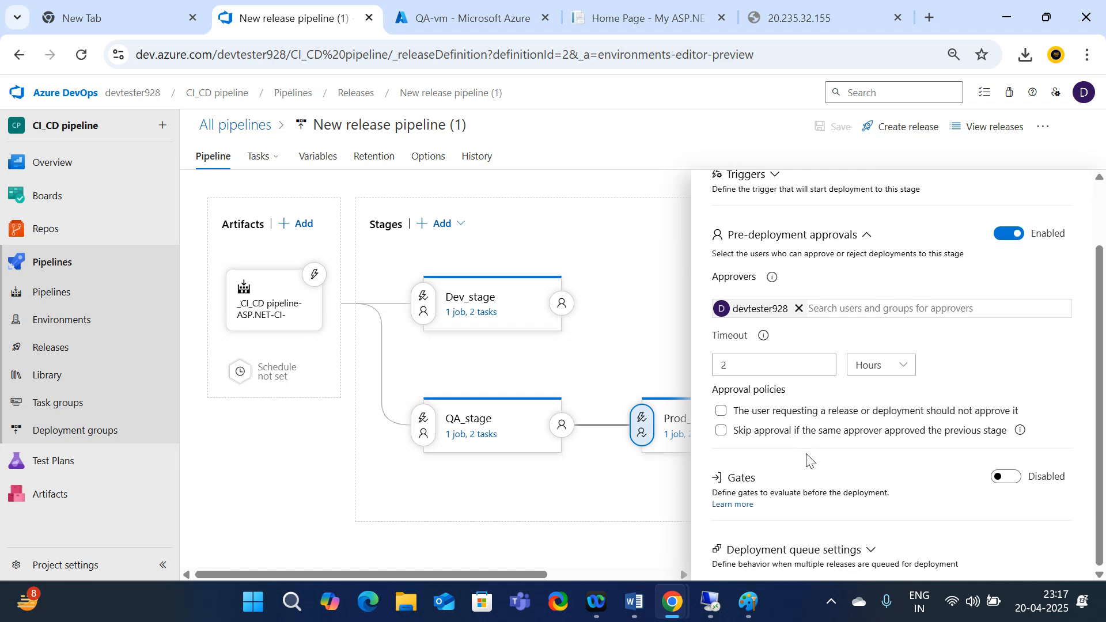
{"action": "scroll", "coordinate": [797, 458], "scroll_direction": "up", "scroll_amount": 2}
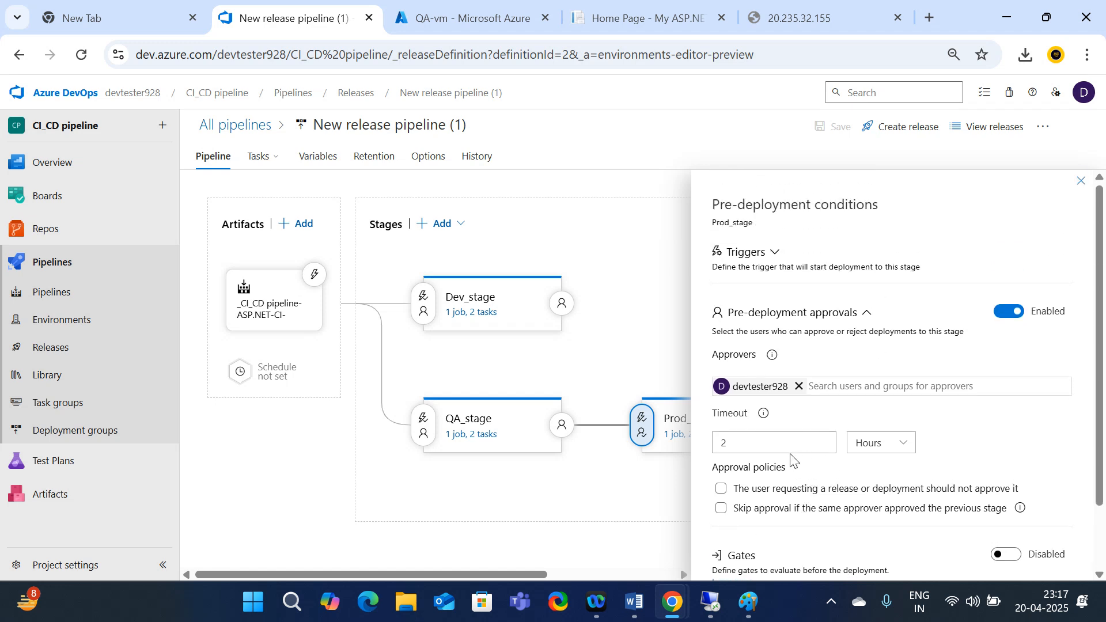
{"action": "left_click", "coordinate": [768, 255]}
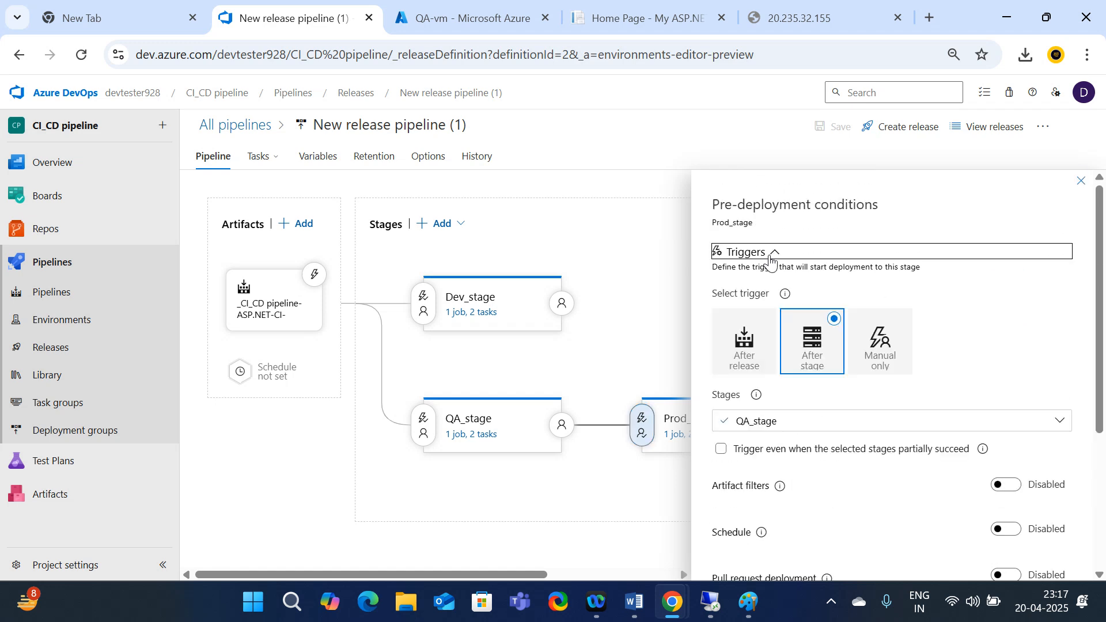
{"action": "left_click", "coordinate": [754, 361]}
{"action": "scroll", "coordinate": [1005, 455], "scroll_direction": "down", "scroll_amount": 3}
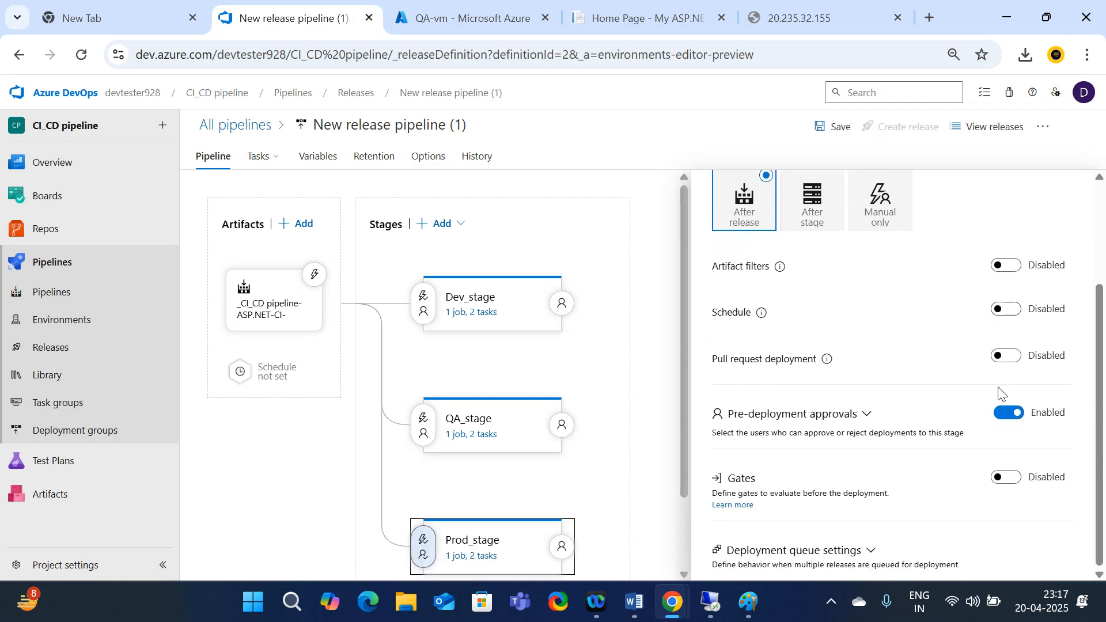
{"action": "scroll", "coordinate": [999, 394], "scroll_direction": "up", "scroll_amount": 3}
Save the release pipeline and view its releases list, where Release-2 is deploying to QA_stage
{"action": "left_click", "coordinate": [830, 131]}
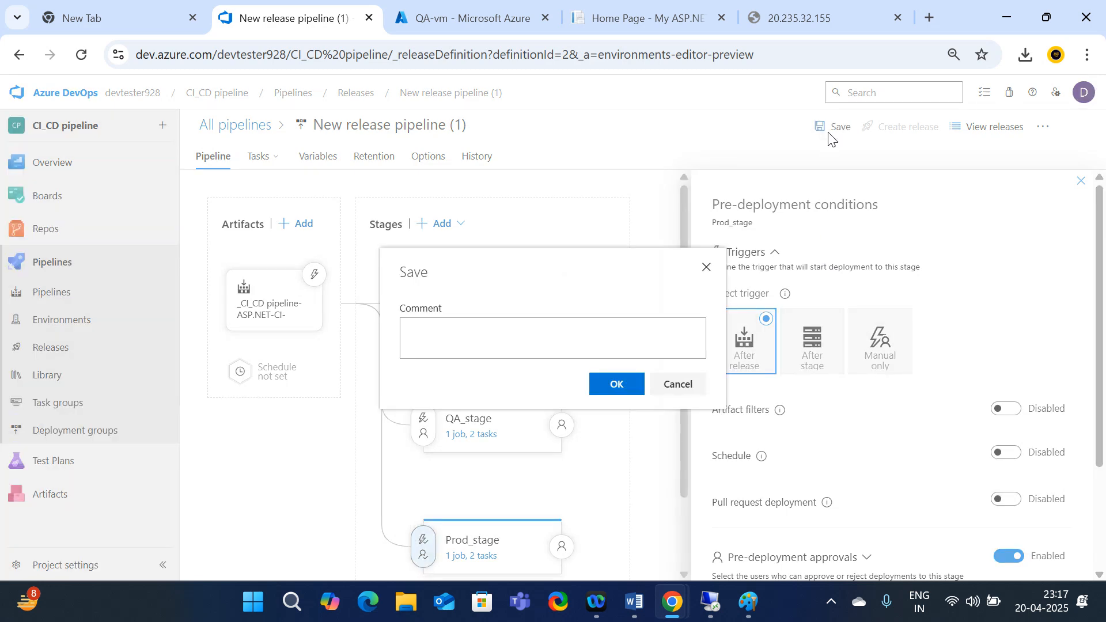
{"action": "left_click", "coordinate": [629, 388]}
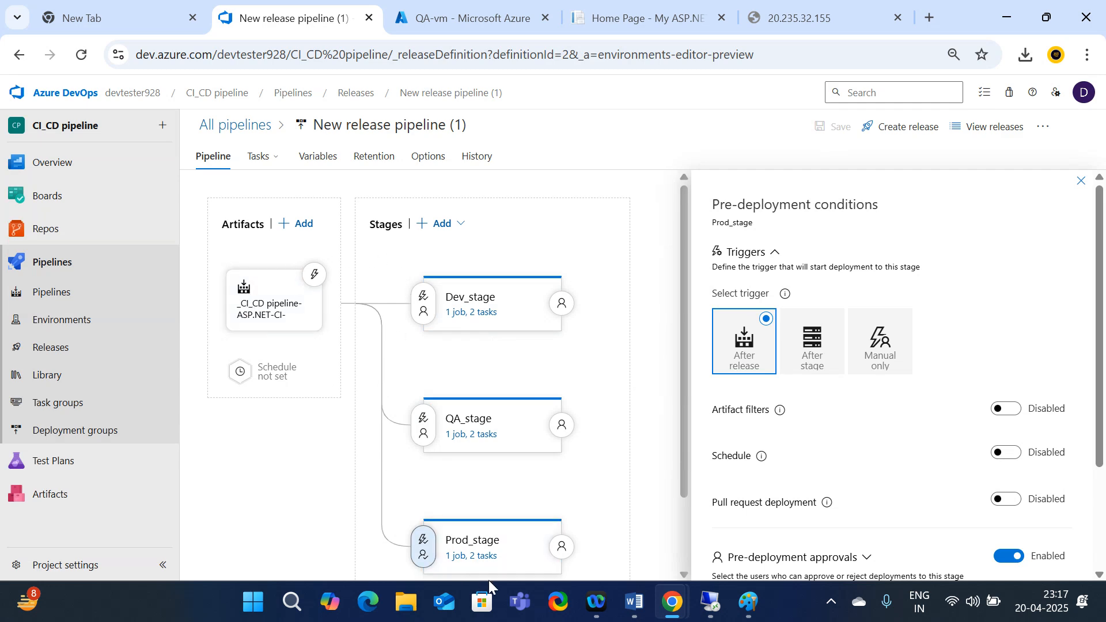
{"action": "scroll", "coordinate": [501, 519], "scroll_direction": "down", "scroll_amount": 2}
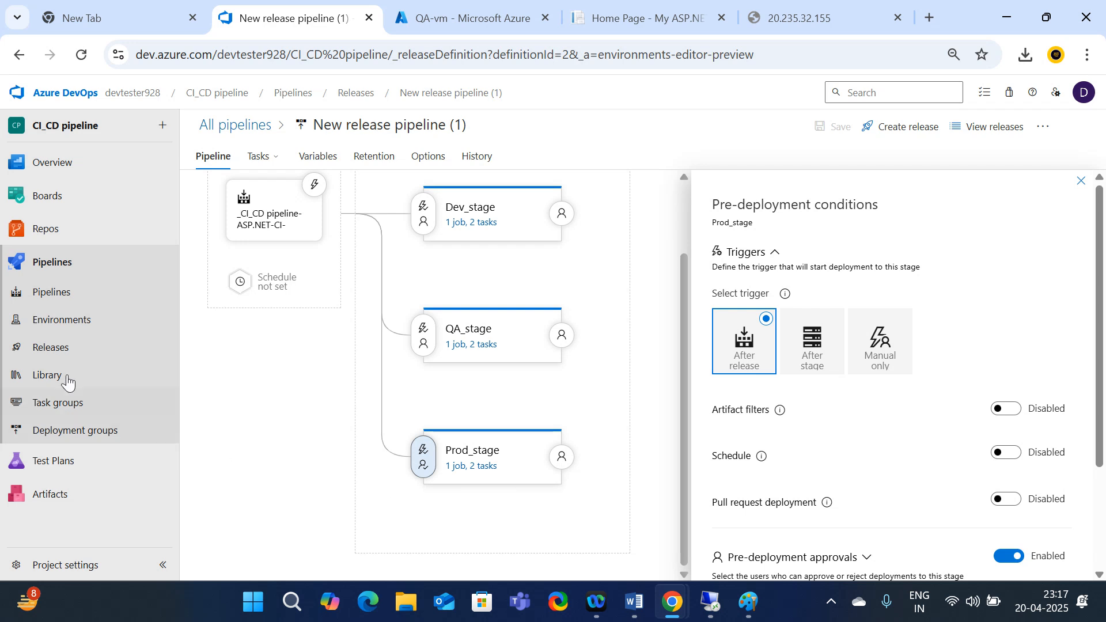
{"action": "left_click", "coordinate": [60, 349]}
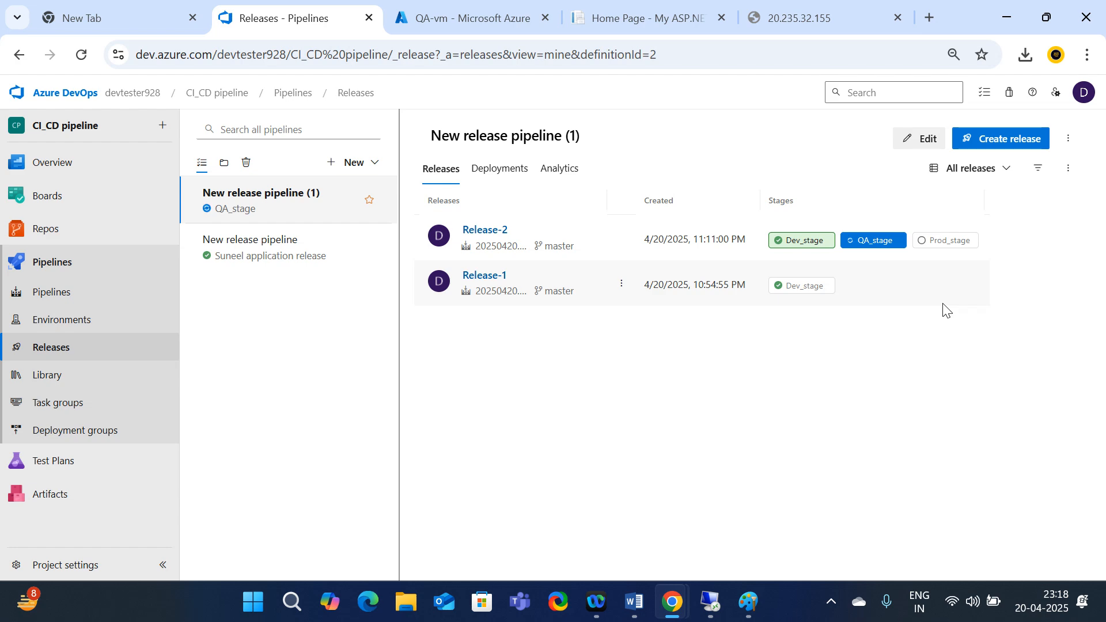
Check Release-2's progress, then copy QA-vm's public IP 20.235.32.155 and go to that address's tab
{"action": "left_click", "coordinate": [464, 25]}
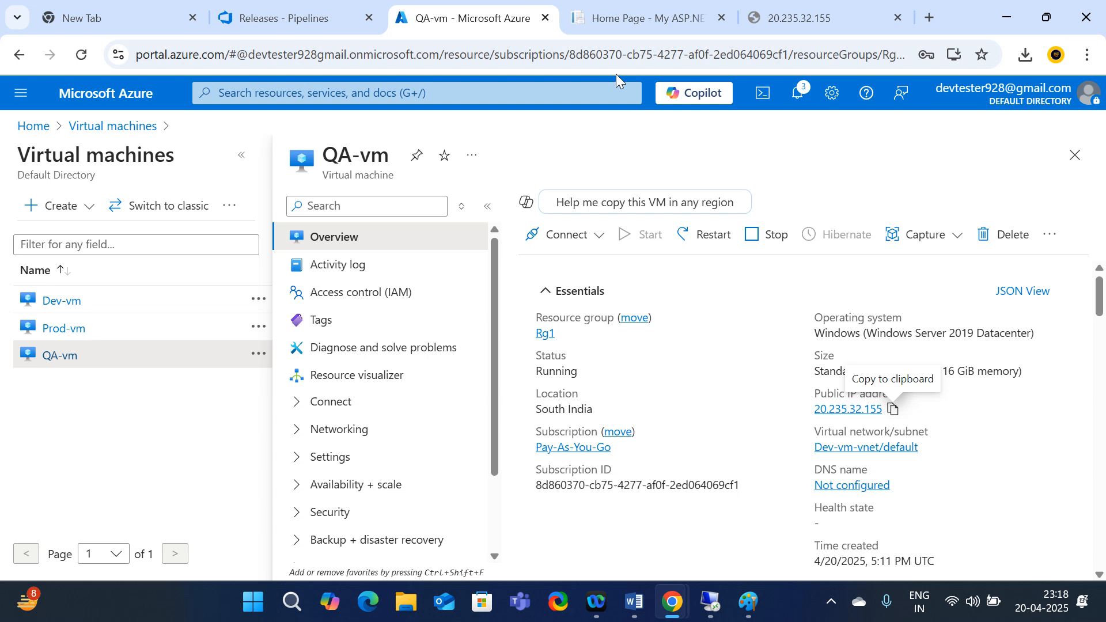
{"action": "left_click", "coordinate": [296, 17]}
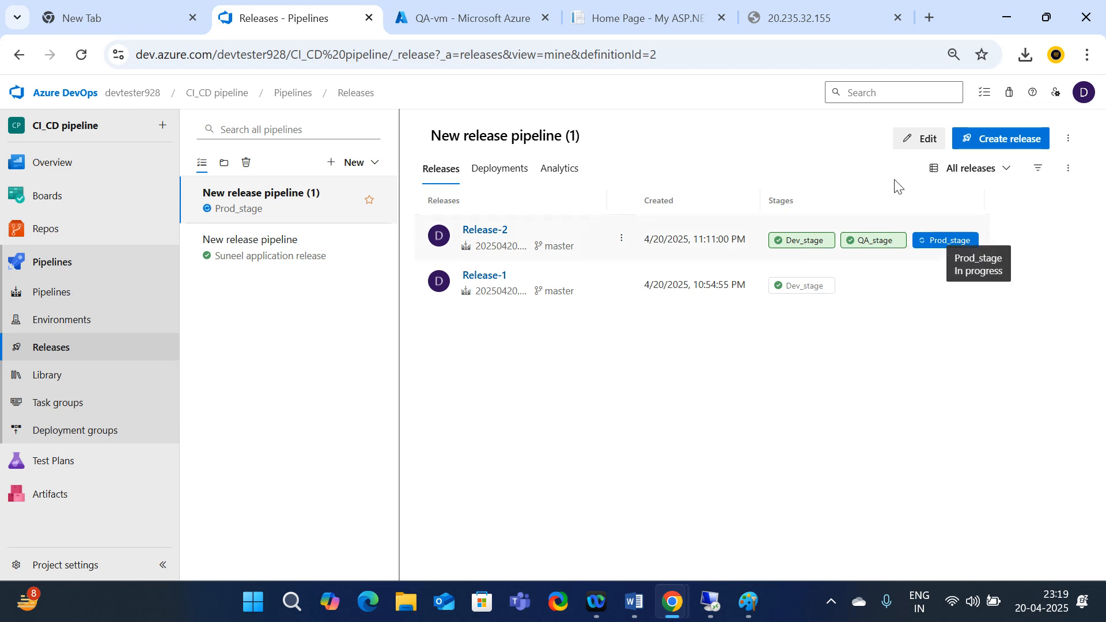
{"action": "left_click", "coordinate": [450, 22]}
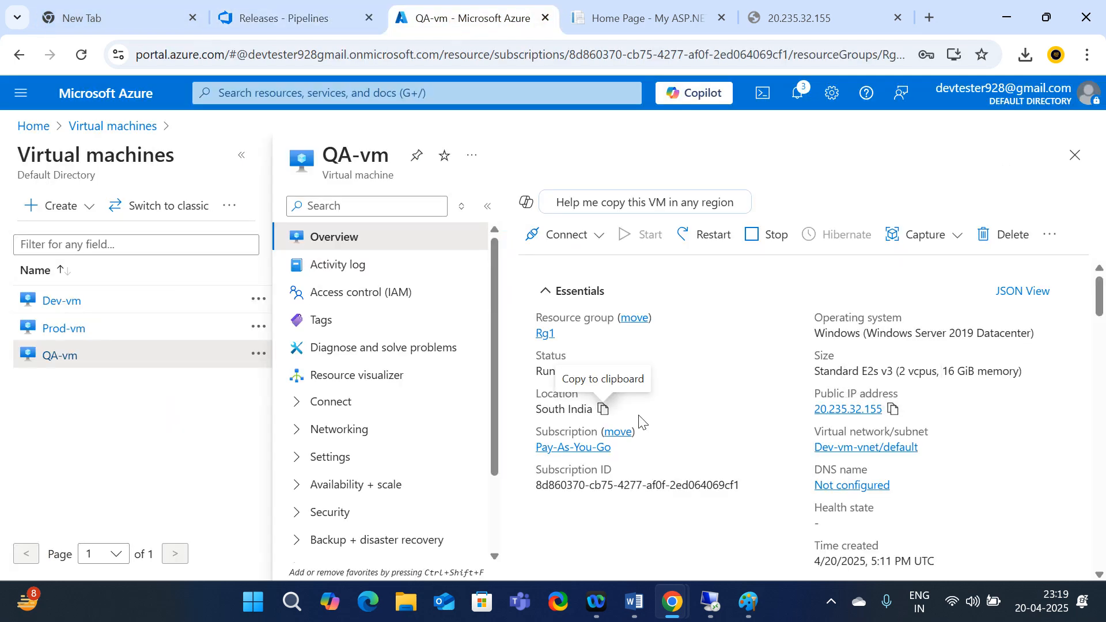
{"action": "scroll", "coordinate": [645, 395], "scroll_direction": "down", "scroll_amount": 1}
{"action": "scroll", "coordinate": [835, 380], "scroll_direction": "up", "scroll_amount": 1}
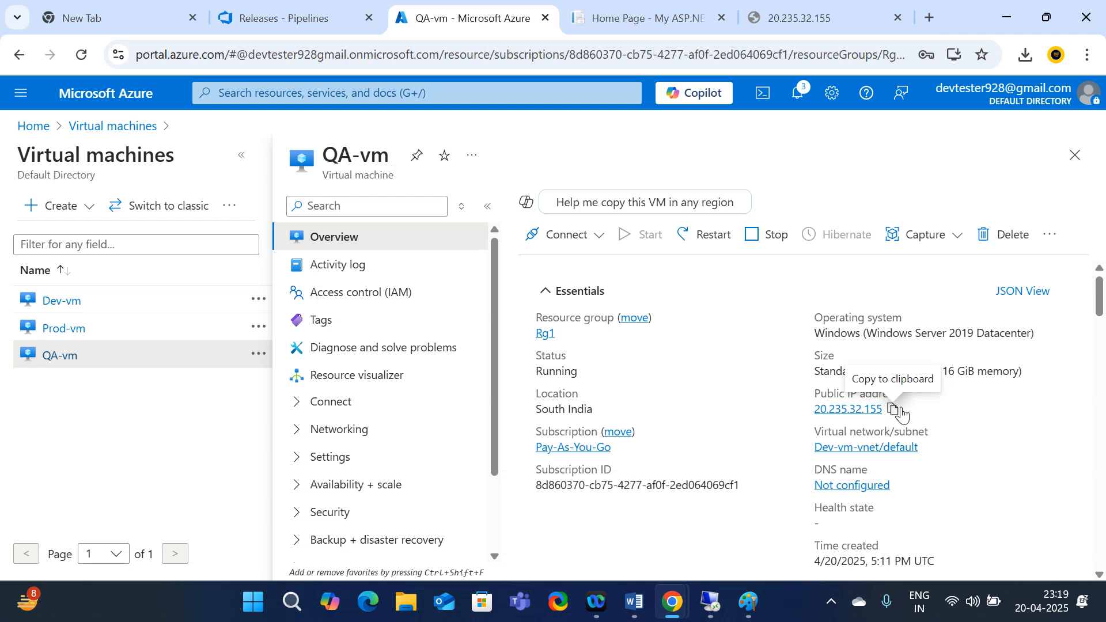
{"action": "left_click", "coordinate": [891, 407]}
{"action": "left_click", "coordinate": [784, 28]}
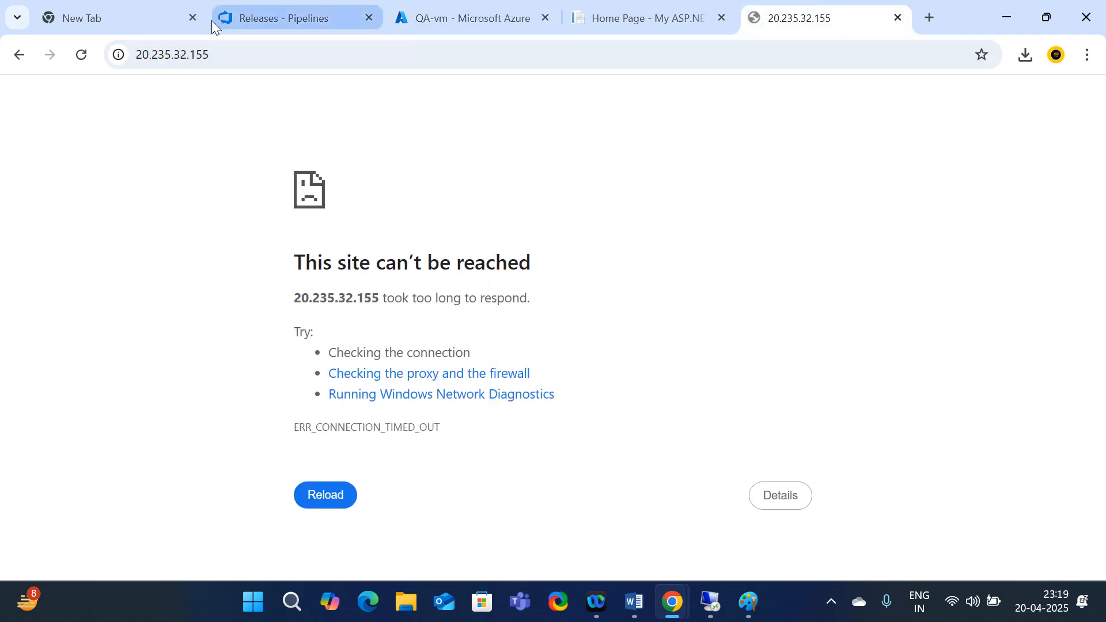
Reload 20.235.32.155 in Chrome, then bring the QA-vm Remote Desktop session to the front
{"action": "left_click", "coordinate": [211, 52]}
{"action": "key", "text": "ctrl+v"}
{"action": "key", "text": "Return"}
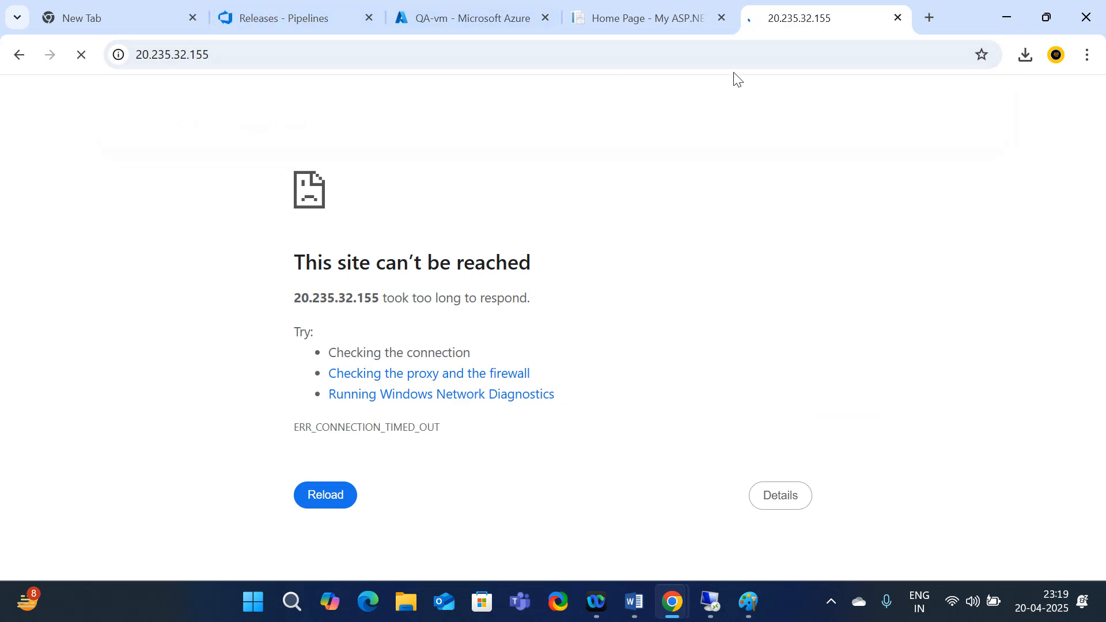
{"action": "left_click", "coordinate": [628, 12]}
{"action": "left_click", "coordinate": [812, 19]}
{"action": "left_click", "coordinate": [724, 609]}
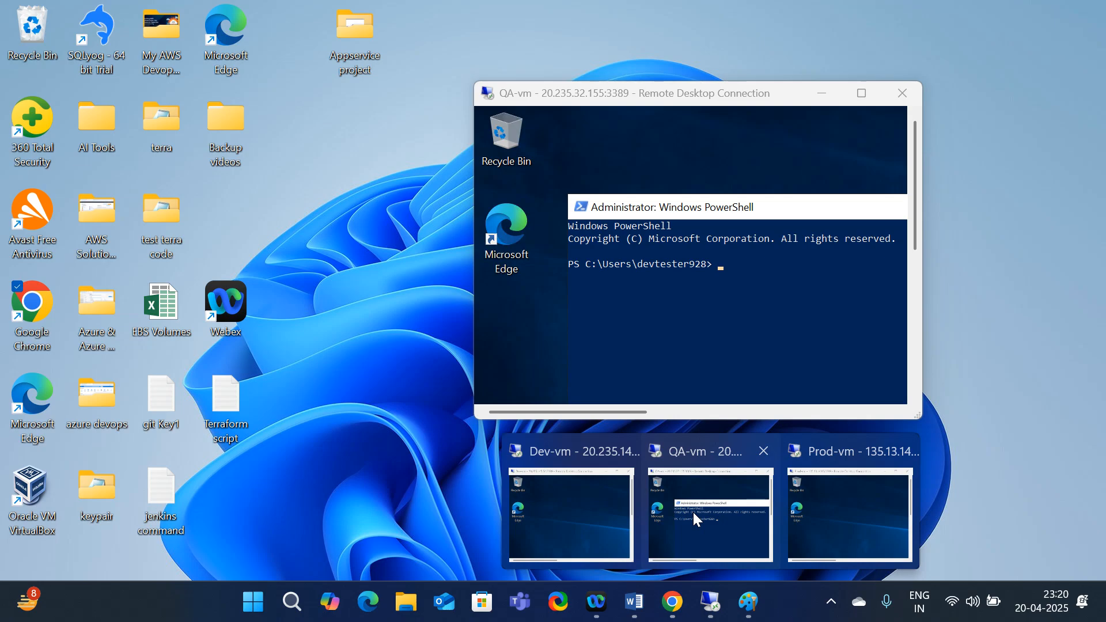
{"action": "left_click", "coordinate": [692, 510]}
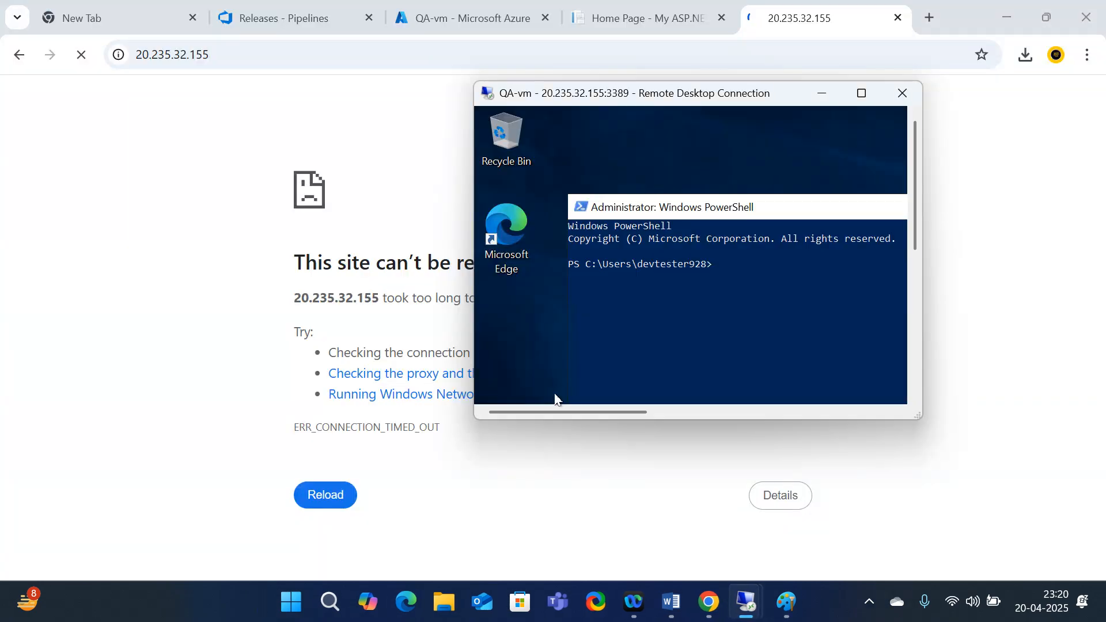
Maximize the QA-vm session, hide PowerShell and start Server Manager from the Start menu
{"action": "left_click", "coordinate": [862, 93]}
{"action": "left_click", "coordinate": [699, 102]}
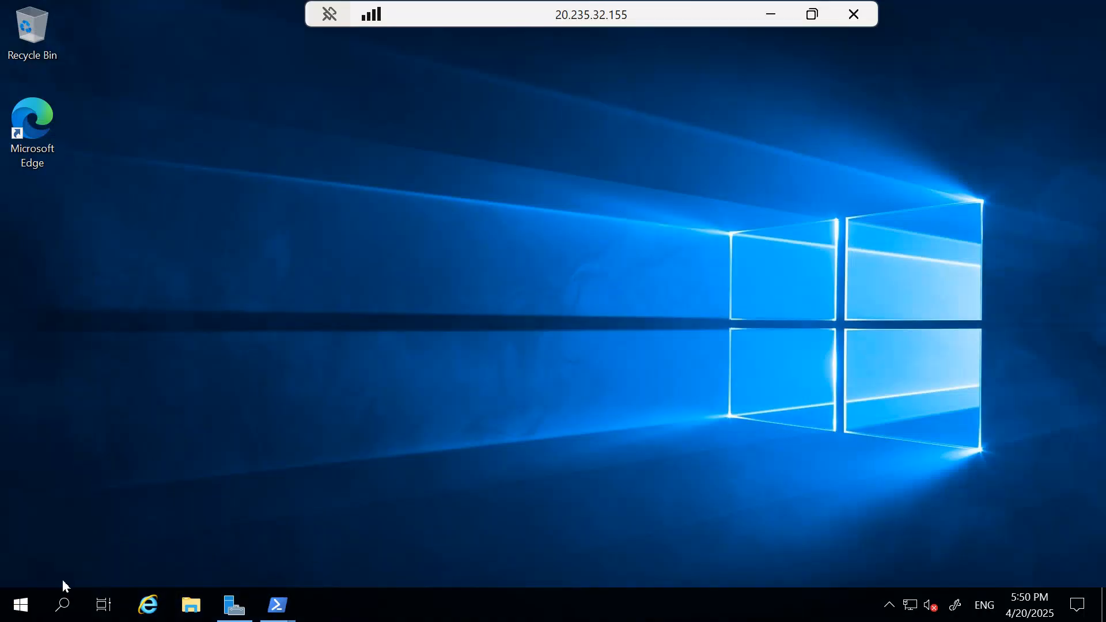
{"action": "left_click", "coordinate": [19, 614]}
{"action": "left_click", "coordinate": [19, 611]}
{"action": "left_click", "coordinate": [18, 608]}
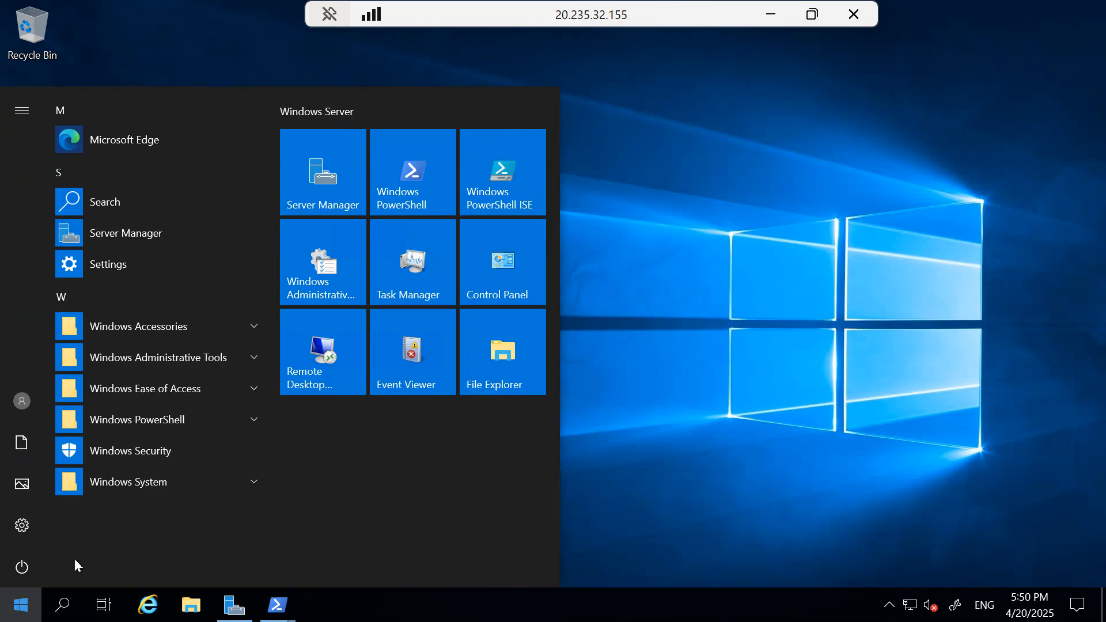
{"action": "left_click", "coordinate": [333, 206]}
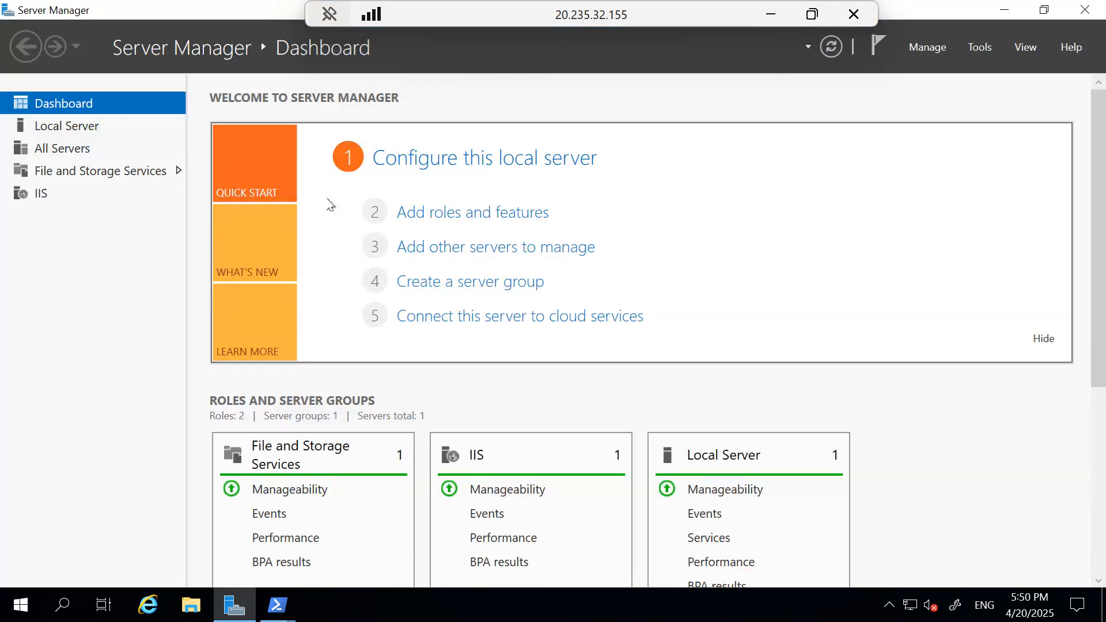
Confirm the IIS role shows QA-vm online, then minimize Server Manager and window the session
{"action": "scroll", "coordinate": [558, 494], "scroll_direction": "down", "scroll_amount": 3}
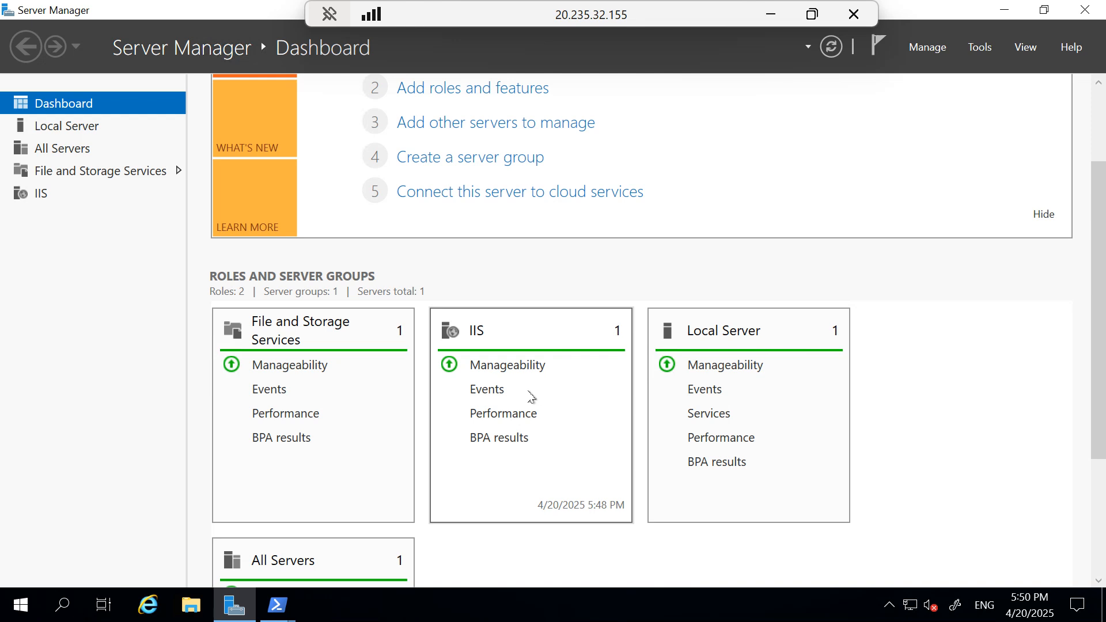
{"action": "left_click", "coordinate": [42, 195]}
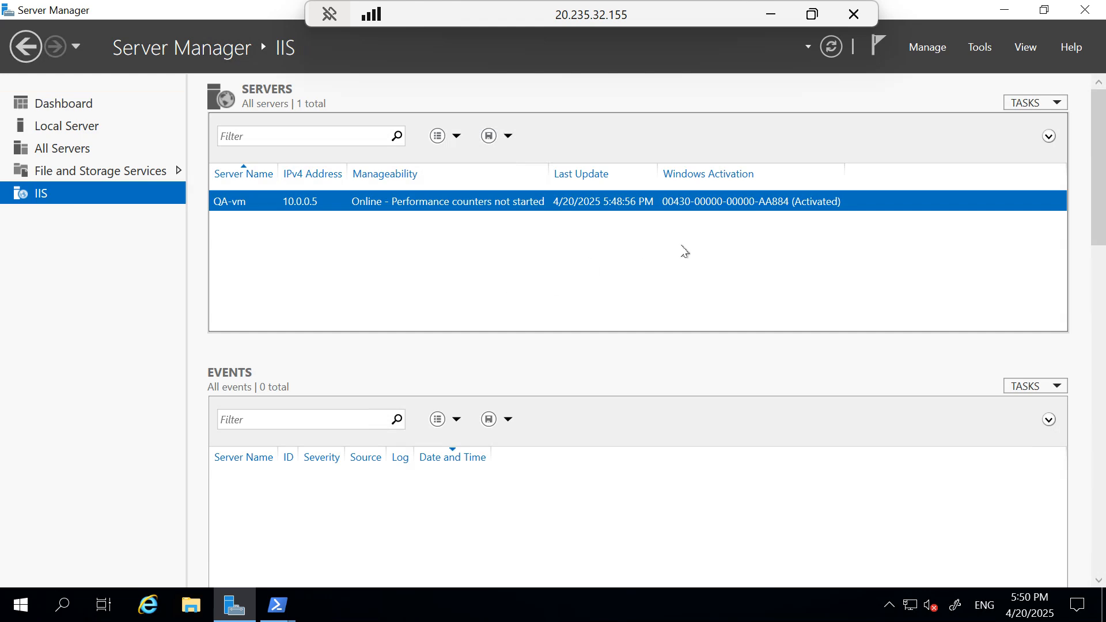
{"action": "left_click", "coordinate": [1007, 11]}
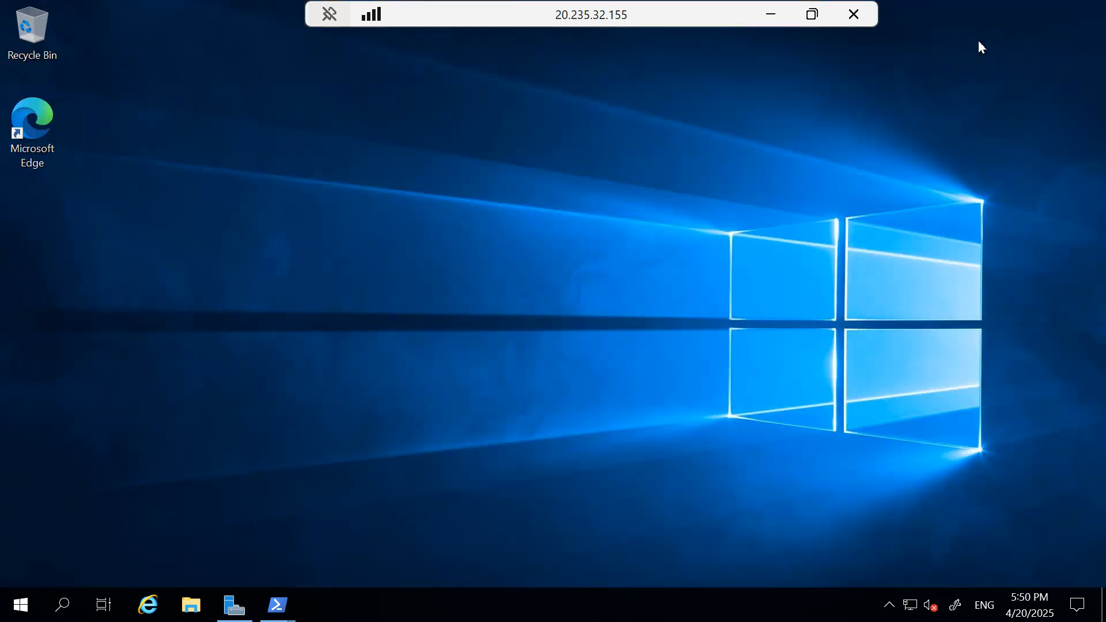
{"action": "double_click", "coordinate": [622, 10]}
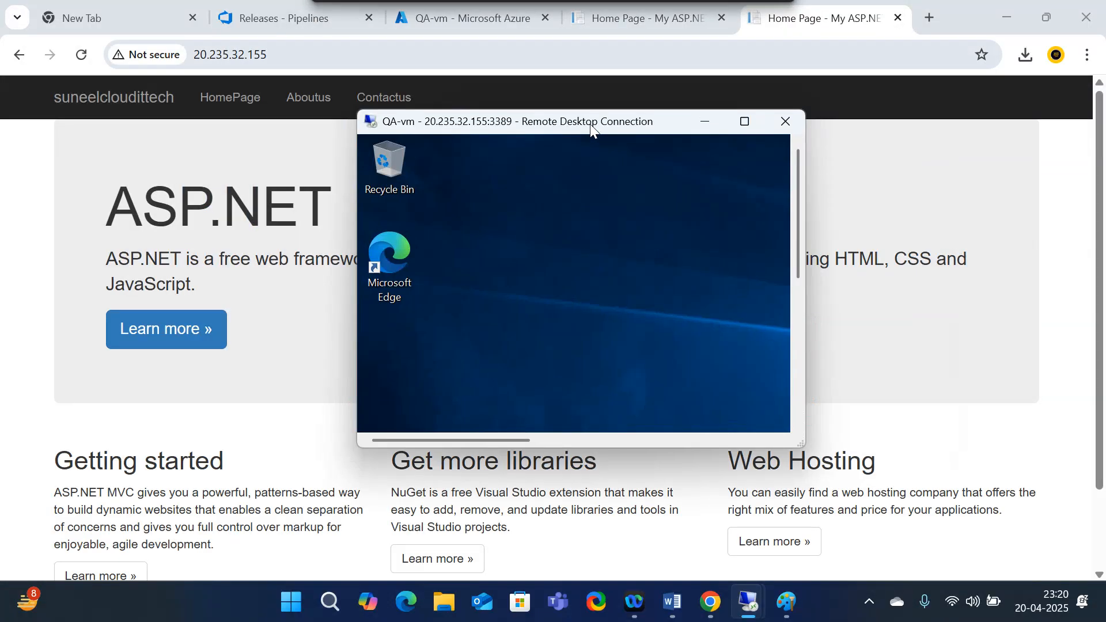
Hide the QA-vm remote session to reveal the ASP.NET site live at 20.235.32.155
{"action": "left_click", "coordinate": [831, 10]}
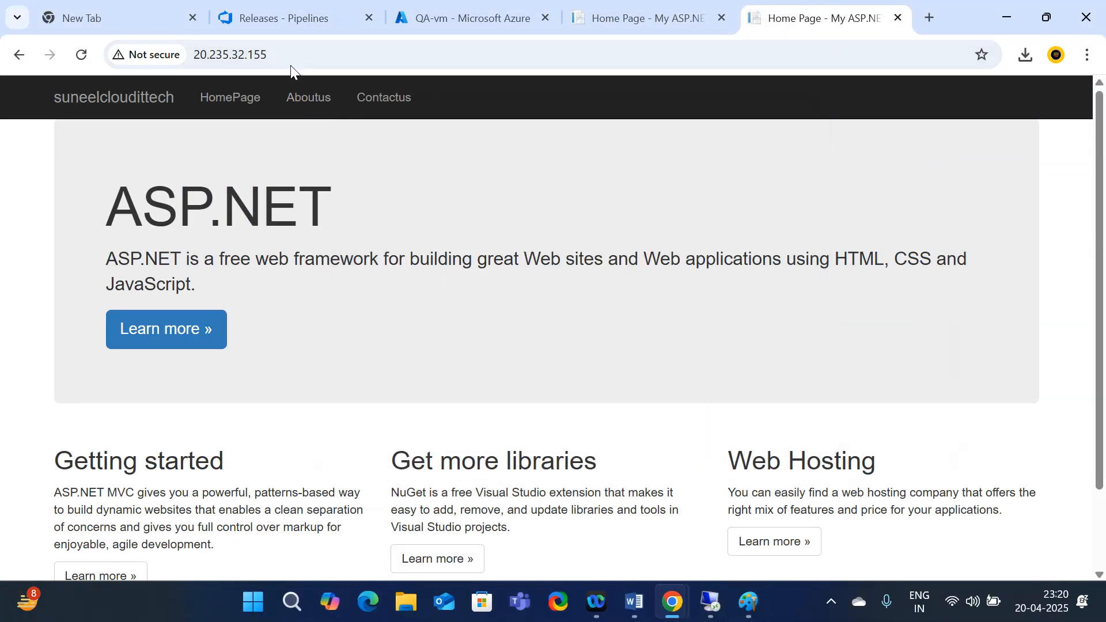
{"action": "mouse_move", "coordinate": [717, 606]}
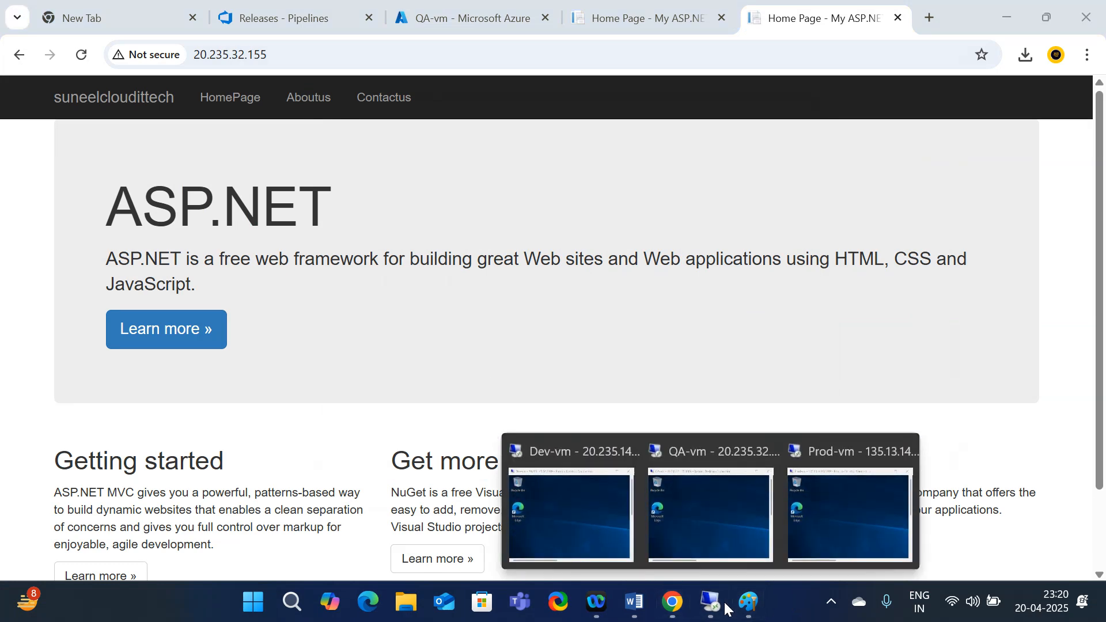
{"action": "mouse_move", "coordinate": [710, 512]}
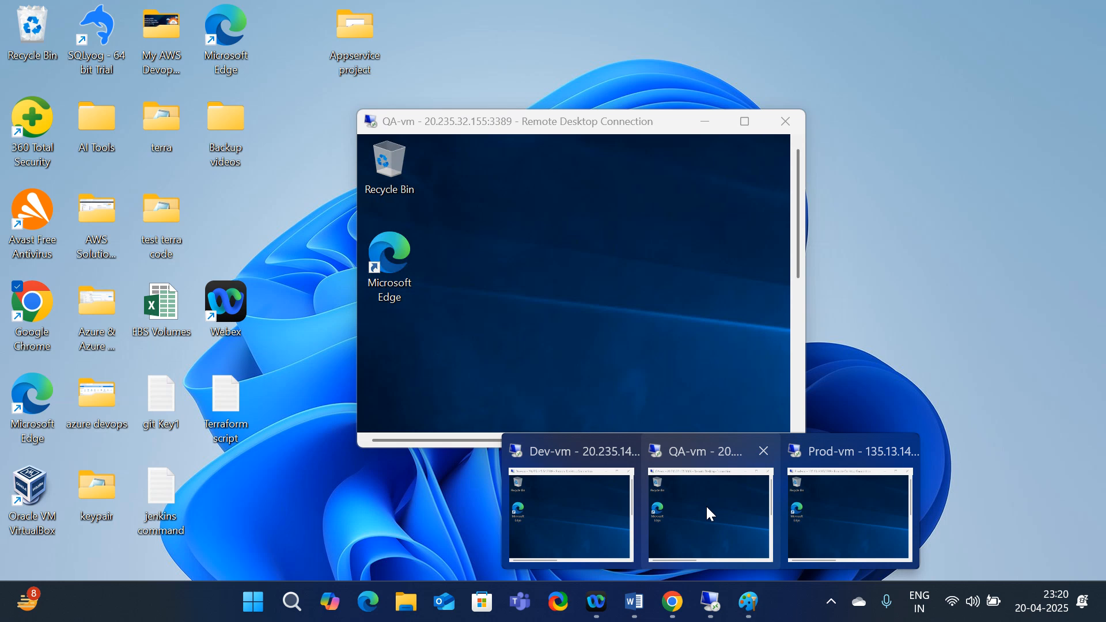
{"action": "left_click", "coordinate": [708, 513]}
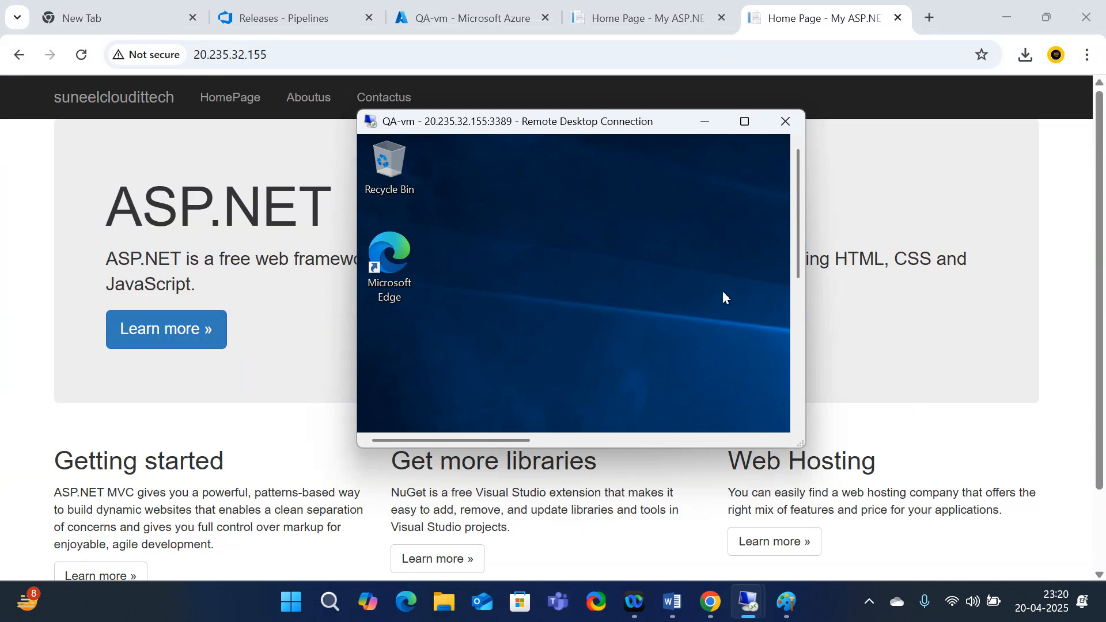
{"action": "left_click", "coordinate": [705, 122]}
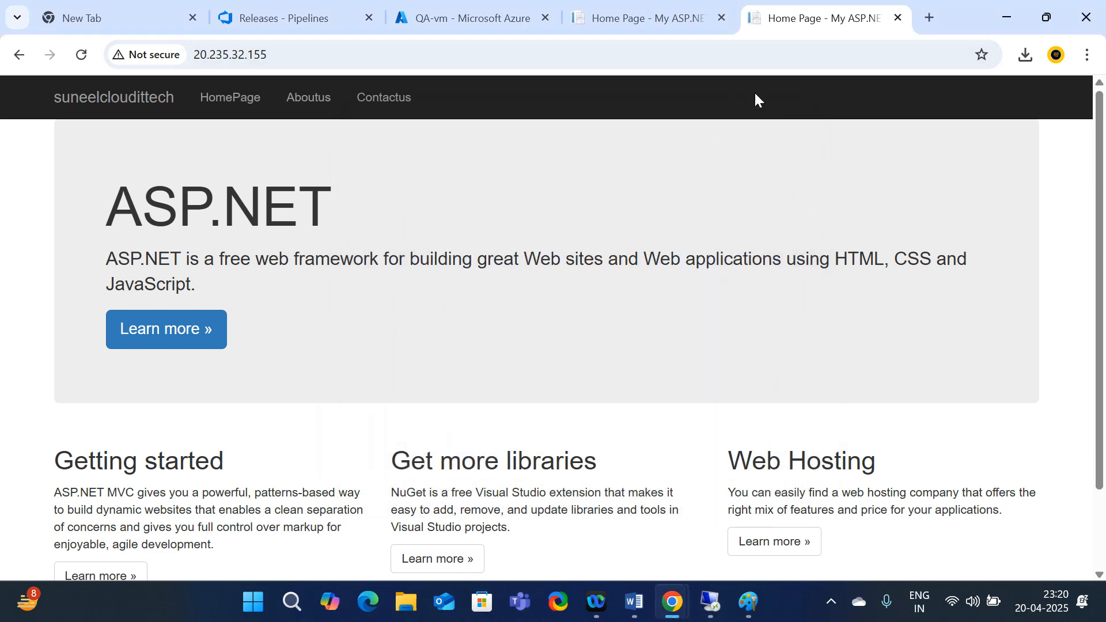
Open Release-2's Prod_stage deployment logs, with IIS Deployment in progress
{"action": "left_click", "coordinate": [423, 5]}
{"action": "left_click", "coordinate": [340, 21]}
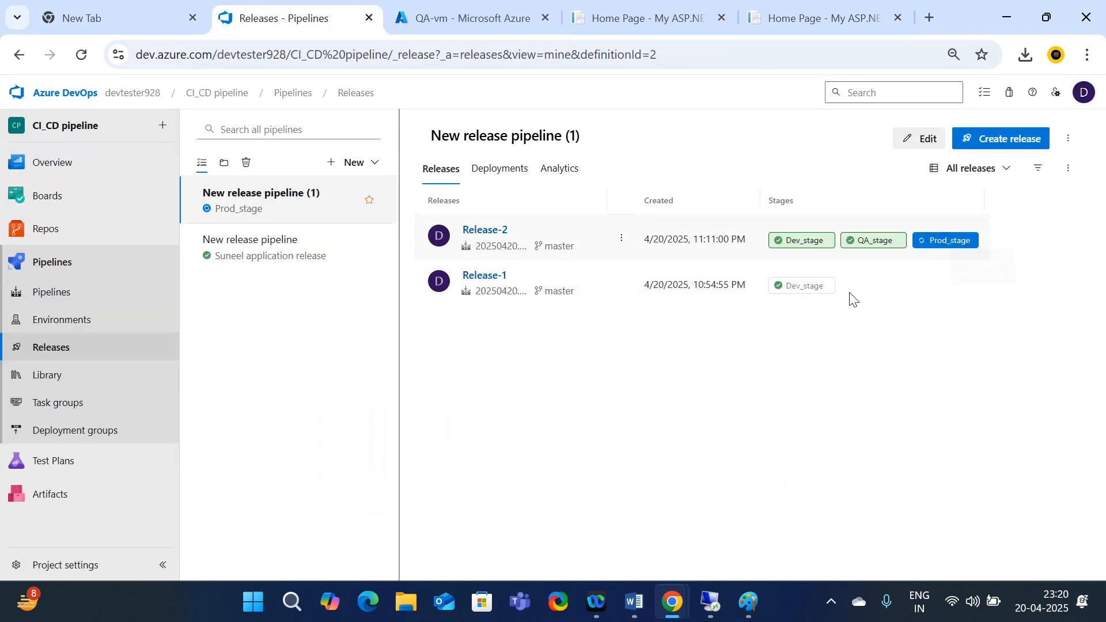
{"action": "left_click", "coordinate": [951, 247]}
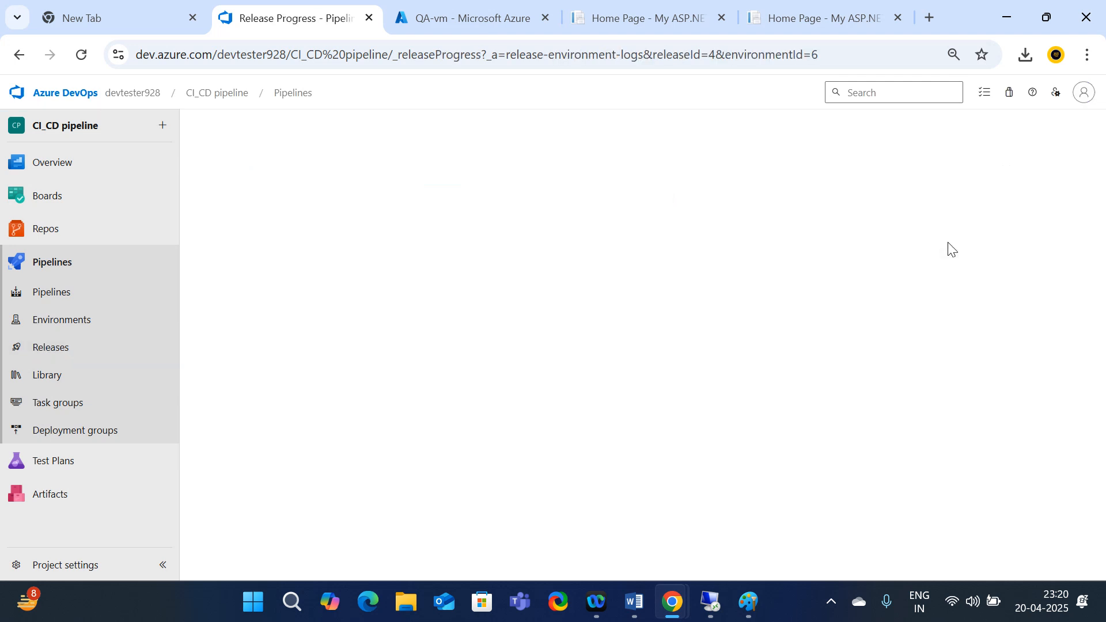